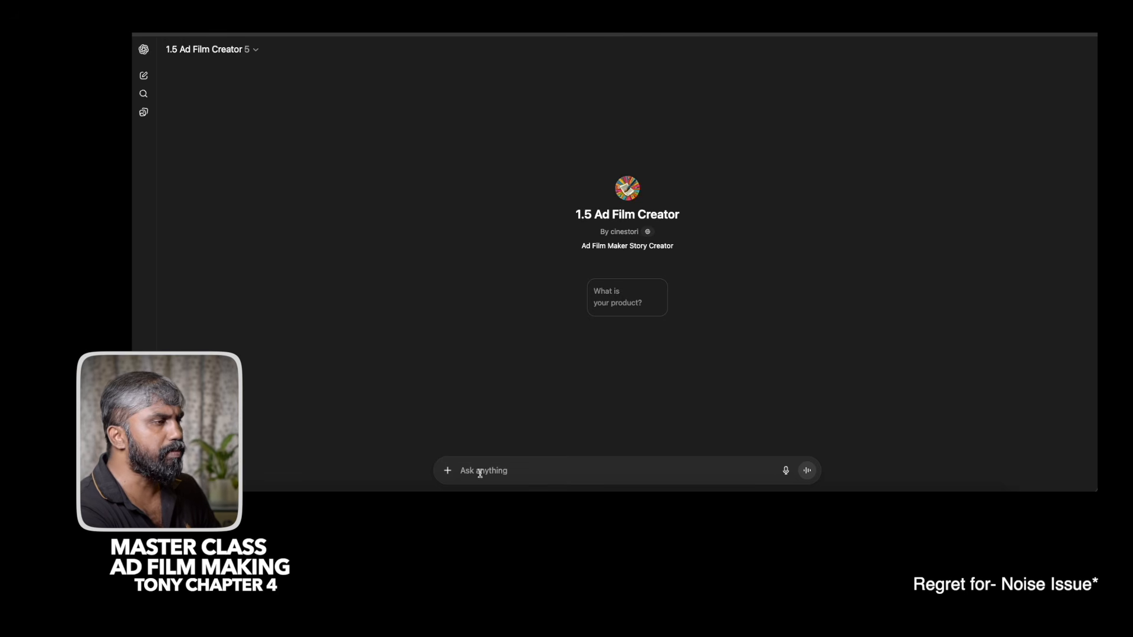
Give the ad film assistant the product name "Lux" and answer its product type question with "Soap".
text(Lux)
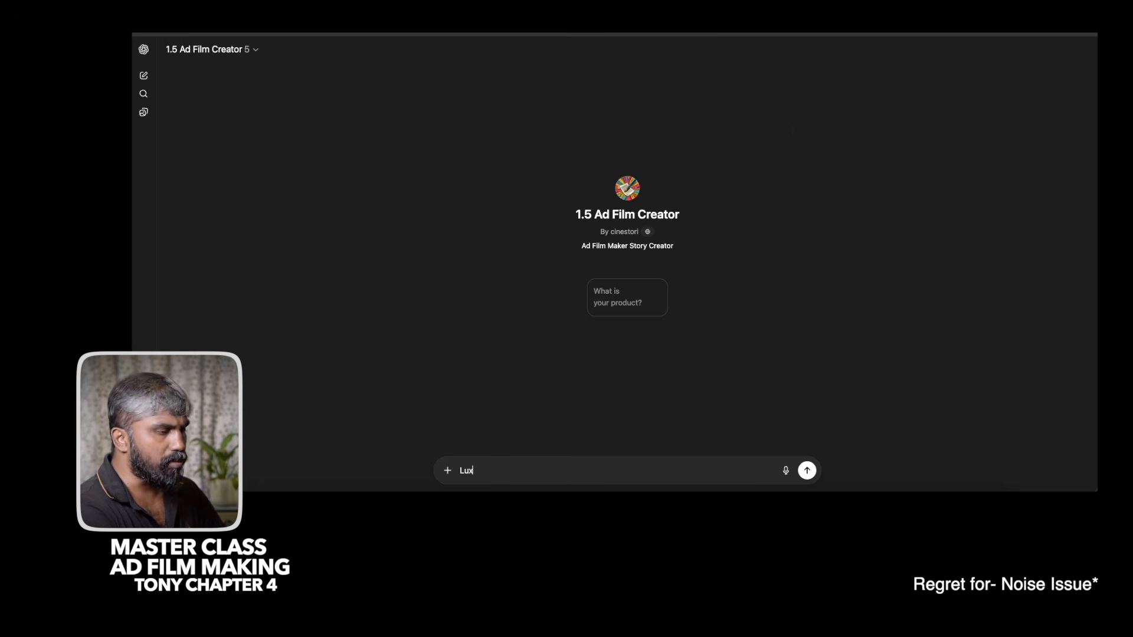
key(Return)
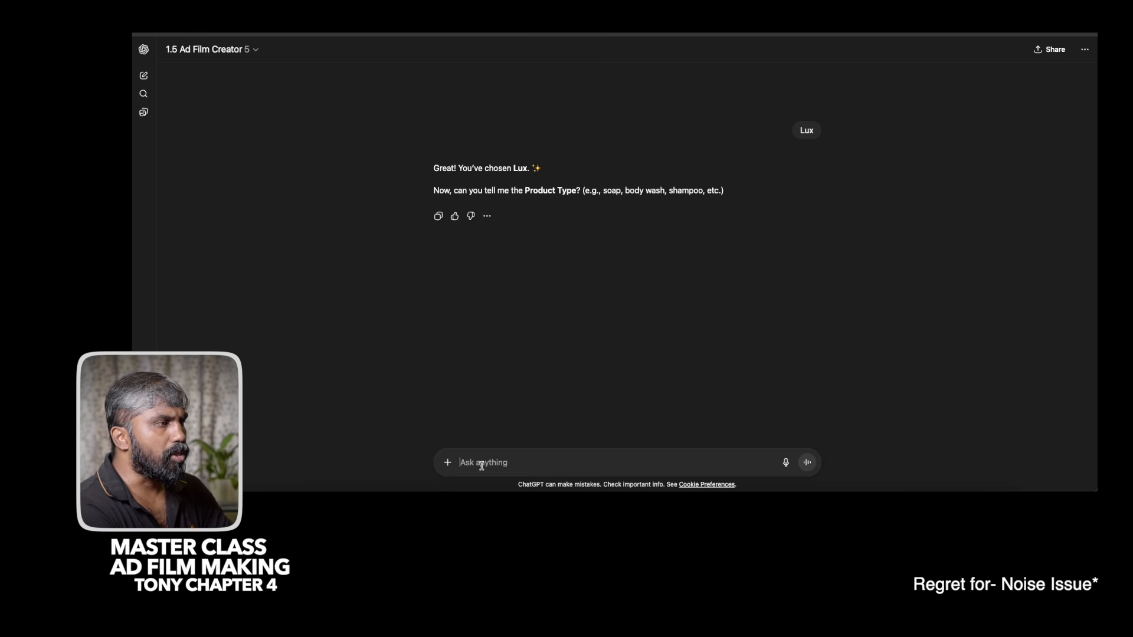
text(Soap)
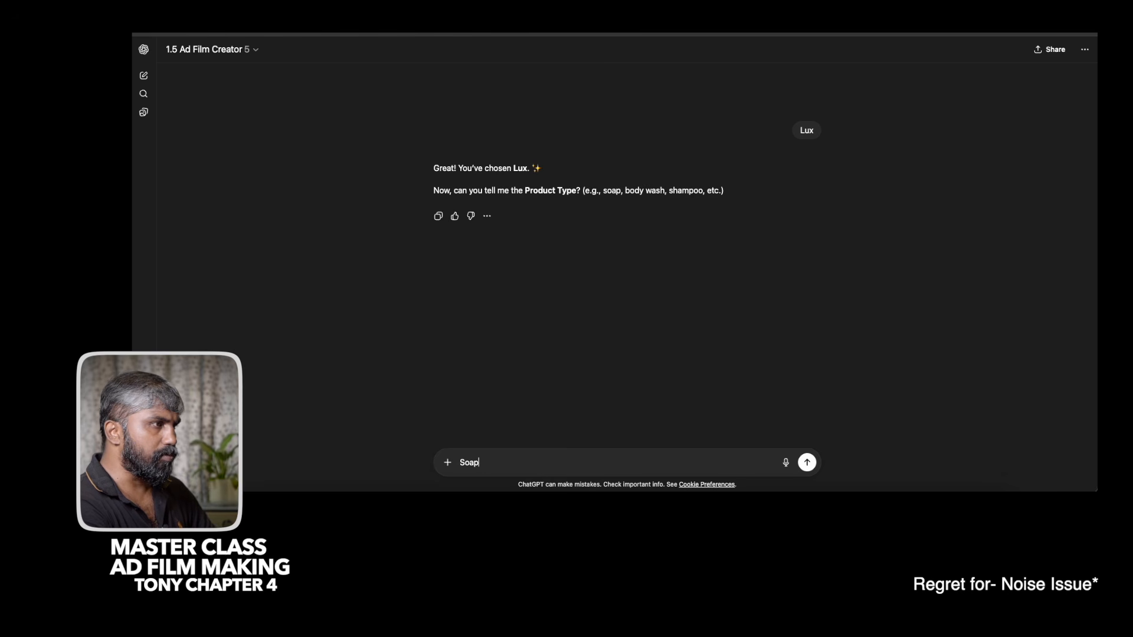
key(Return)
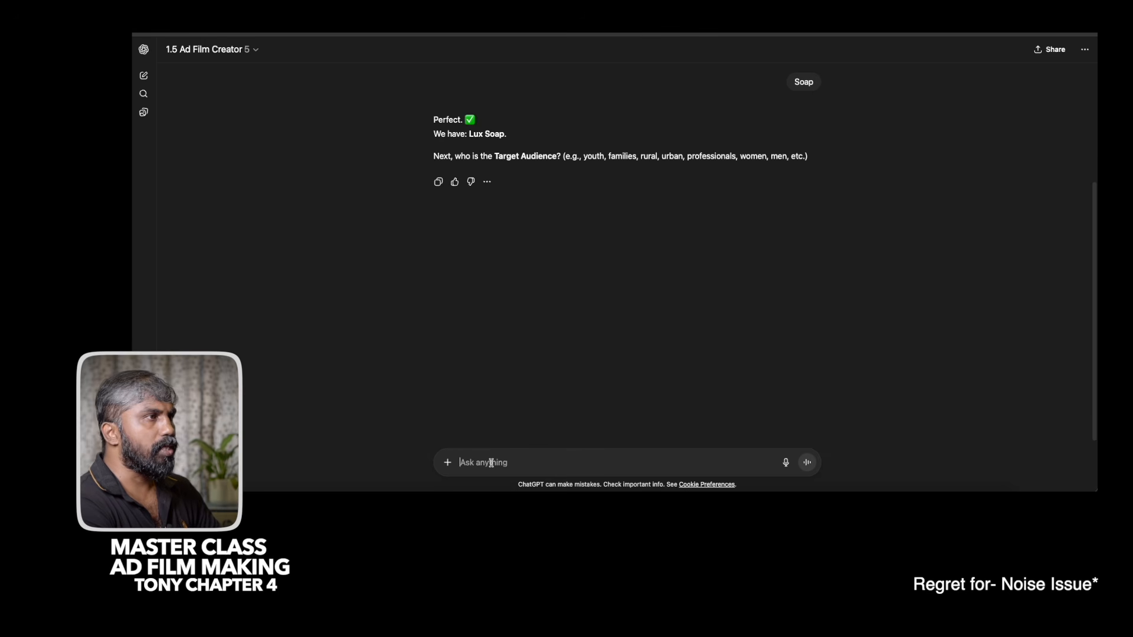
Answer the target audience question with "Women".
text(Wome)
key(BackSpace)
key(BackSpace)
text(men)
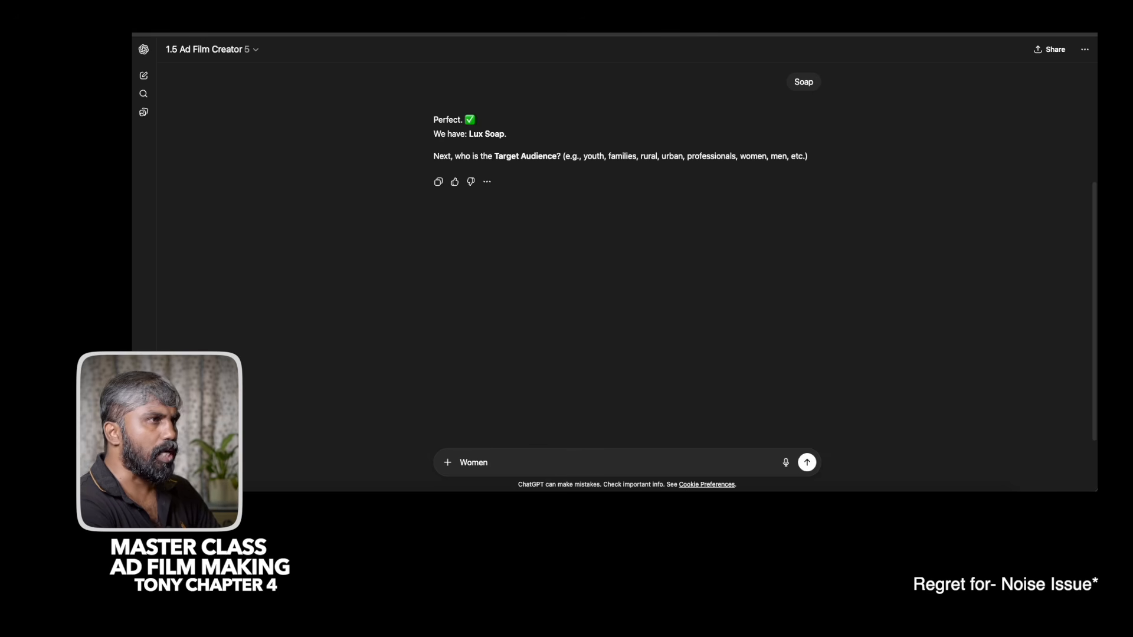
click(807, 463)
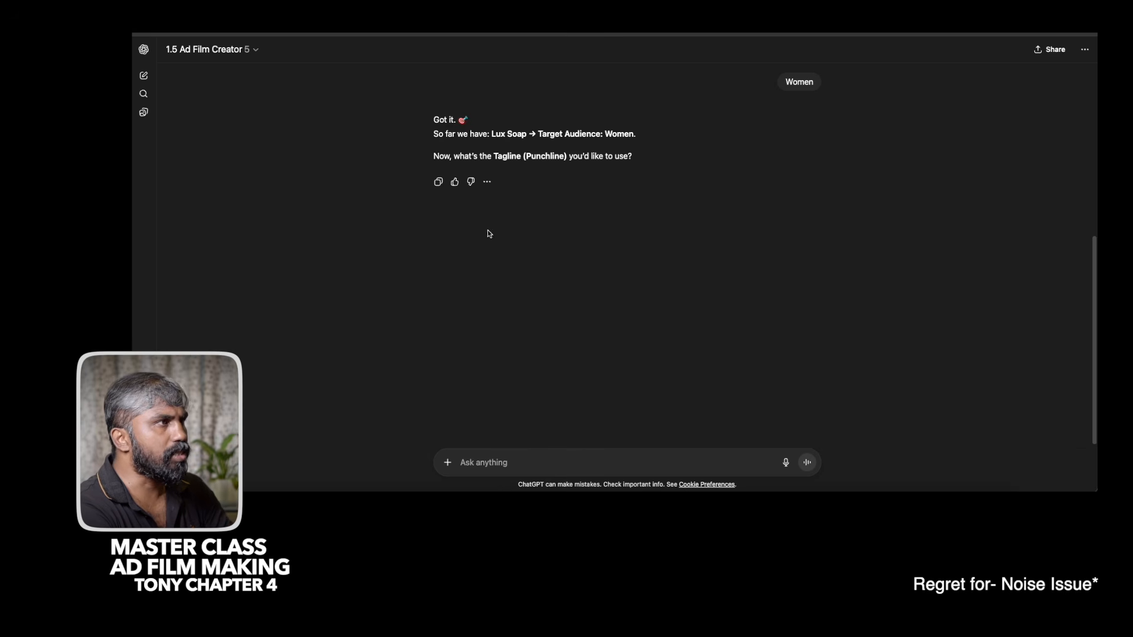
Submit "Heat it up" as the ad's tagline.
click(502, 465)
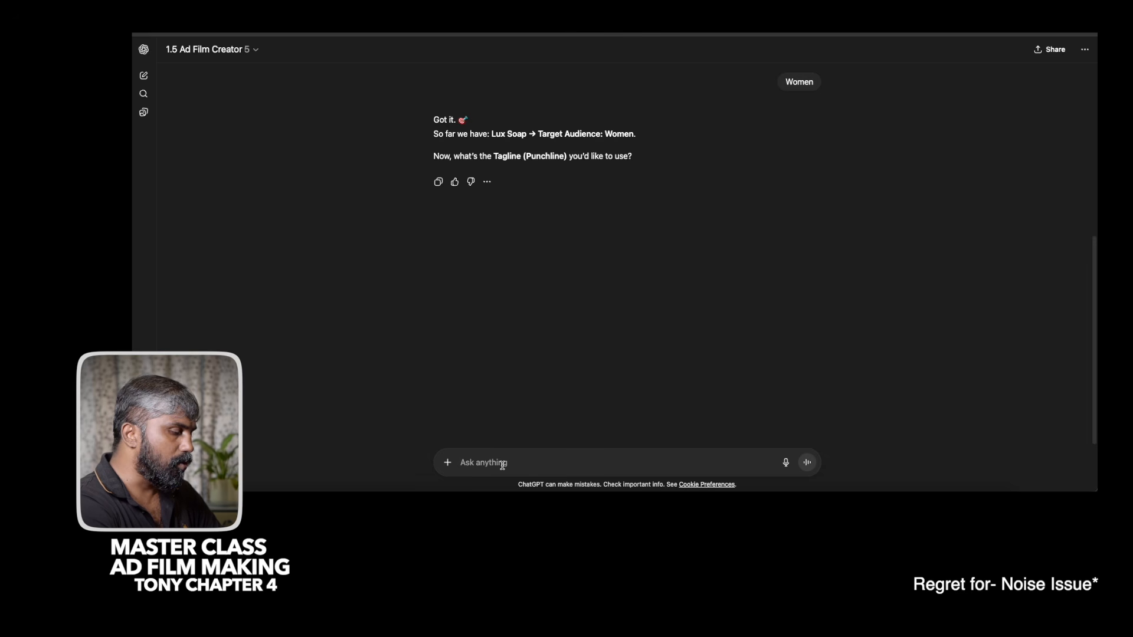
text(Heat i)
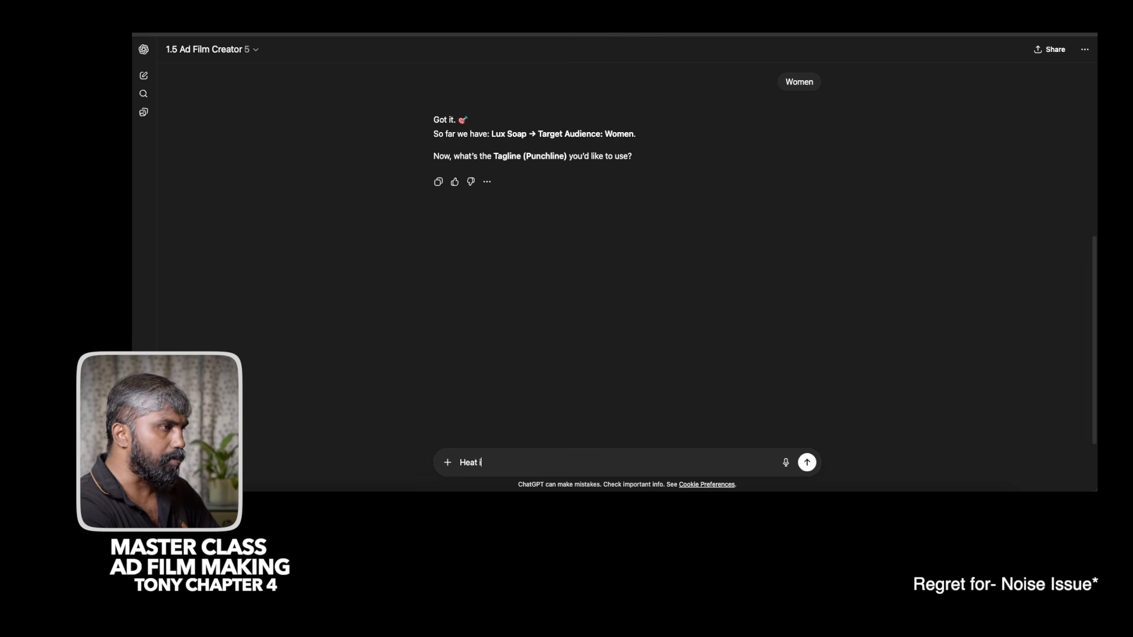
text(t up)
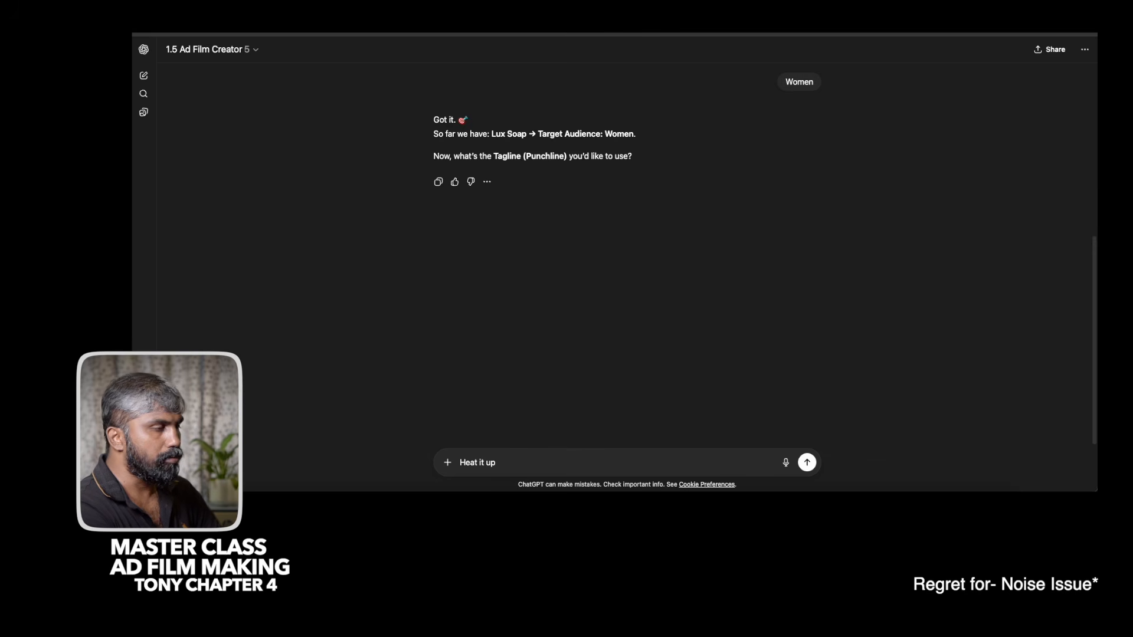
click(807, 463)
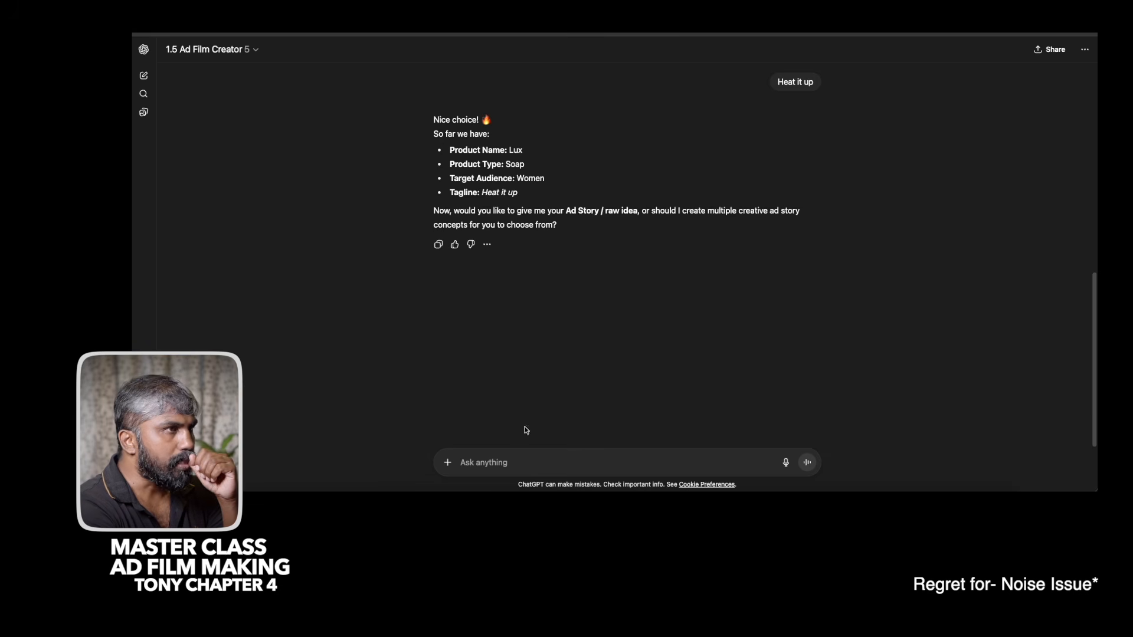
Submit the ad story: upset modern Indian woman, luxury bathroom, Lux soap, transformation into burning royal haveli, bathtub montage, robe shot saying "Heat it up", closing CTC scene.
click(510, 462)
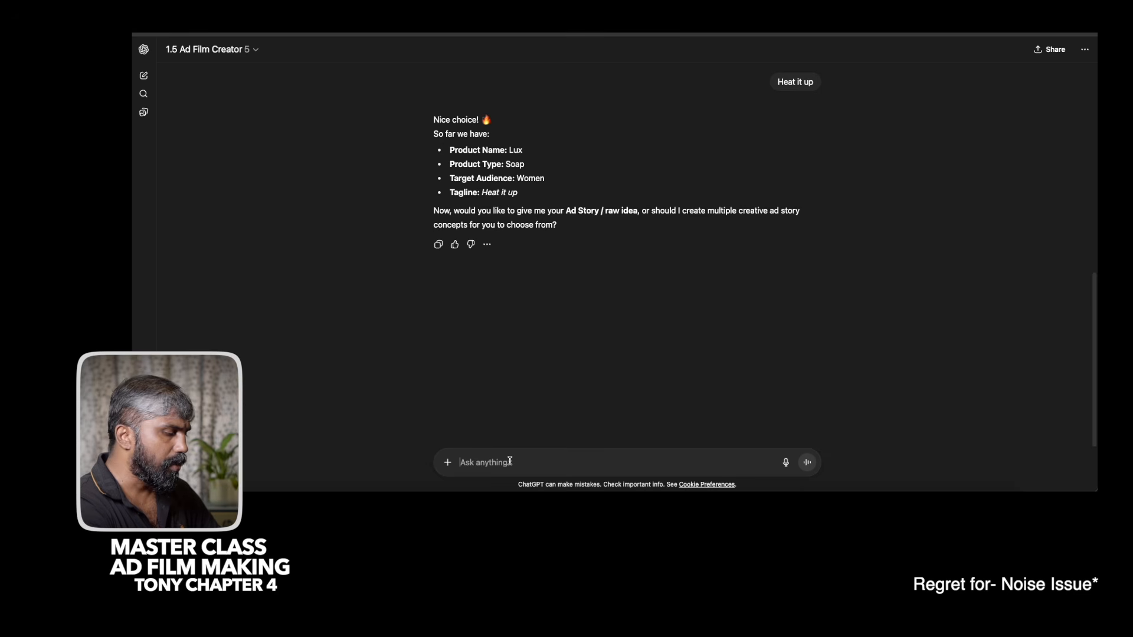
text(in scene 1 a modern Indian women enter in her luxury bathroom, she is little angry or sad, she pick up the lux bath soap, she feel it and the bathroom will transform to a royal haveli which is burning, there is a royal bath tub in center with lots of fire around, then we will show montages of bath scene - the women using product and giving sensual expressions, next scene the women is standing in a robe, looking at camera and say some dialogue "Heat it up"and last a CTC scene)
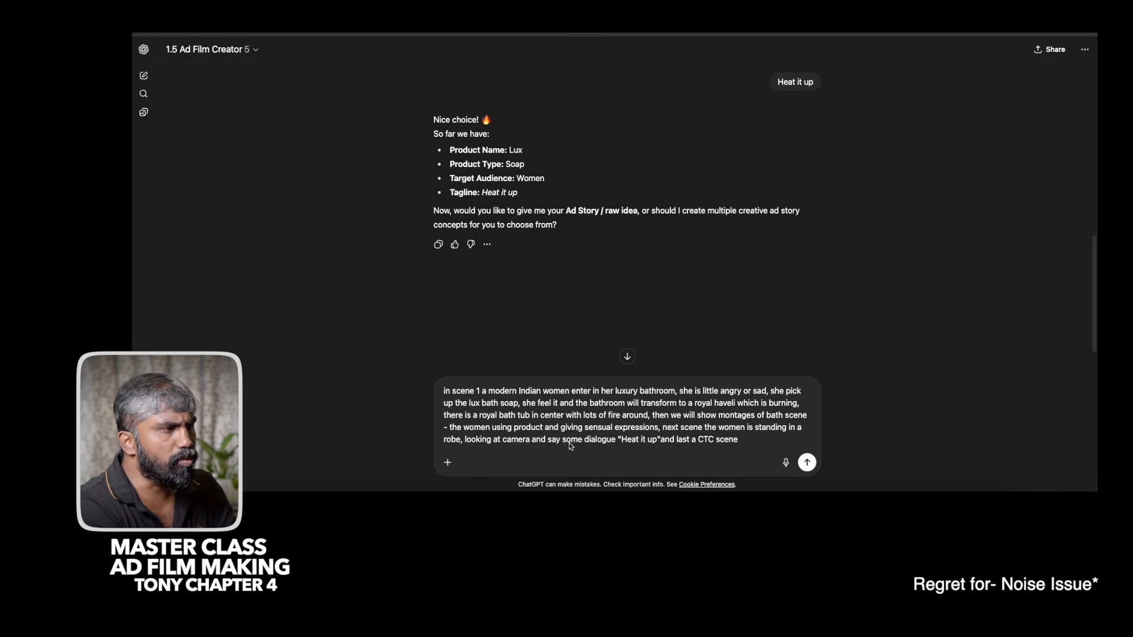
click(806, 462)
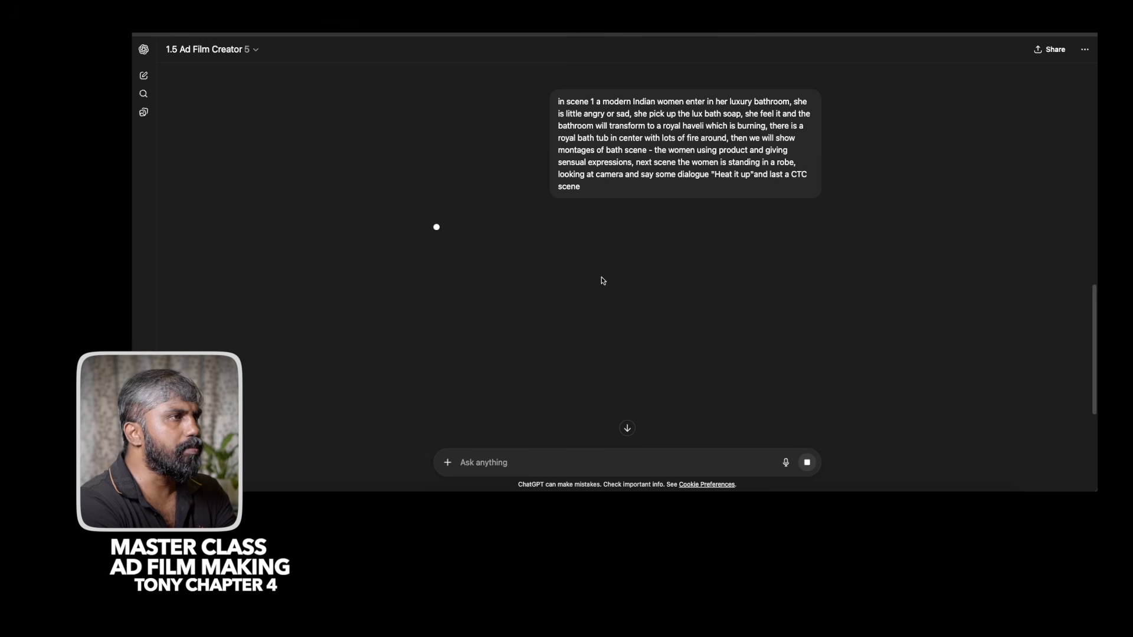
Review the recap of the ad inputs and request the script in "normal format".
scroll(601, 278, down, 2)
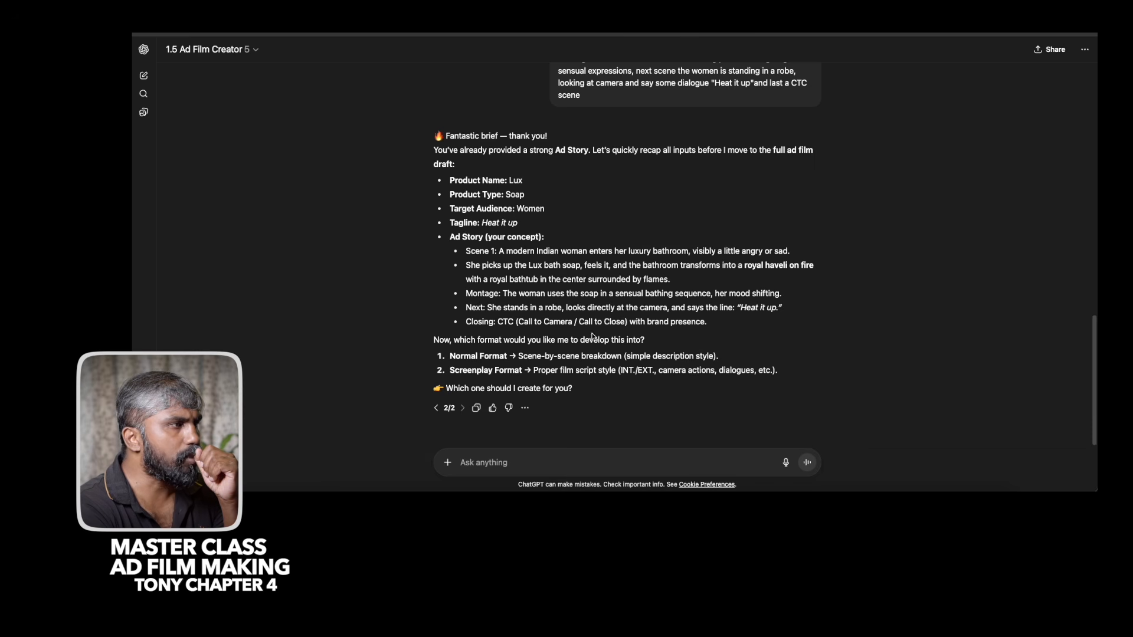
scroll(600, 389, down, 1)
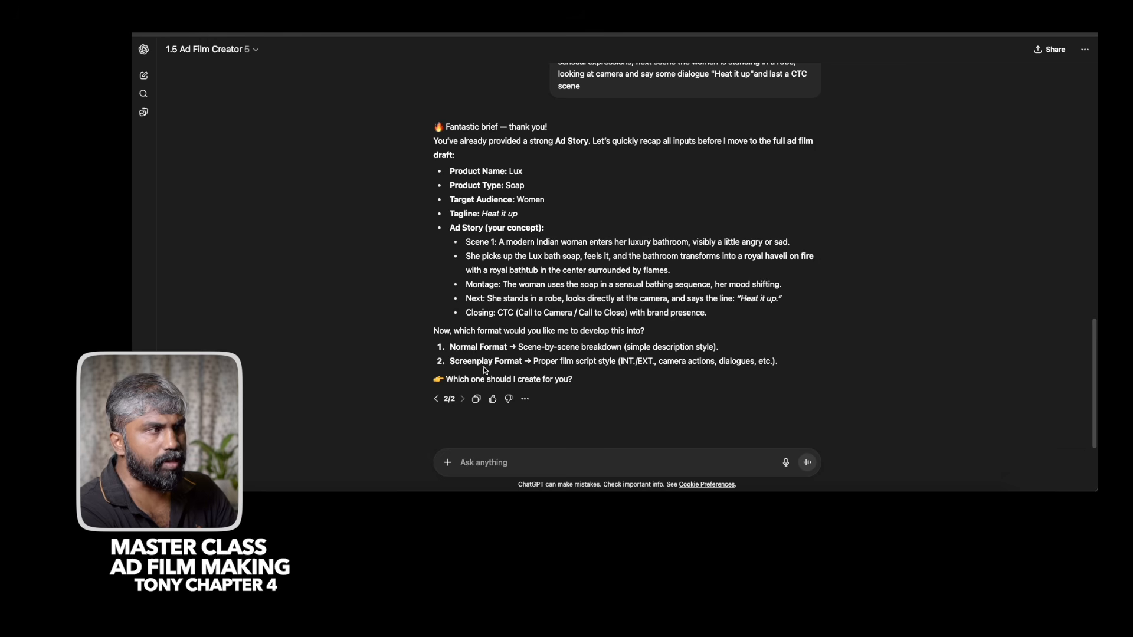
click(484, 461)
text(normal format)
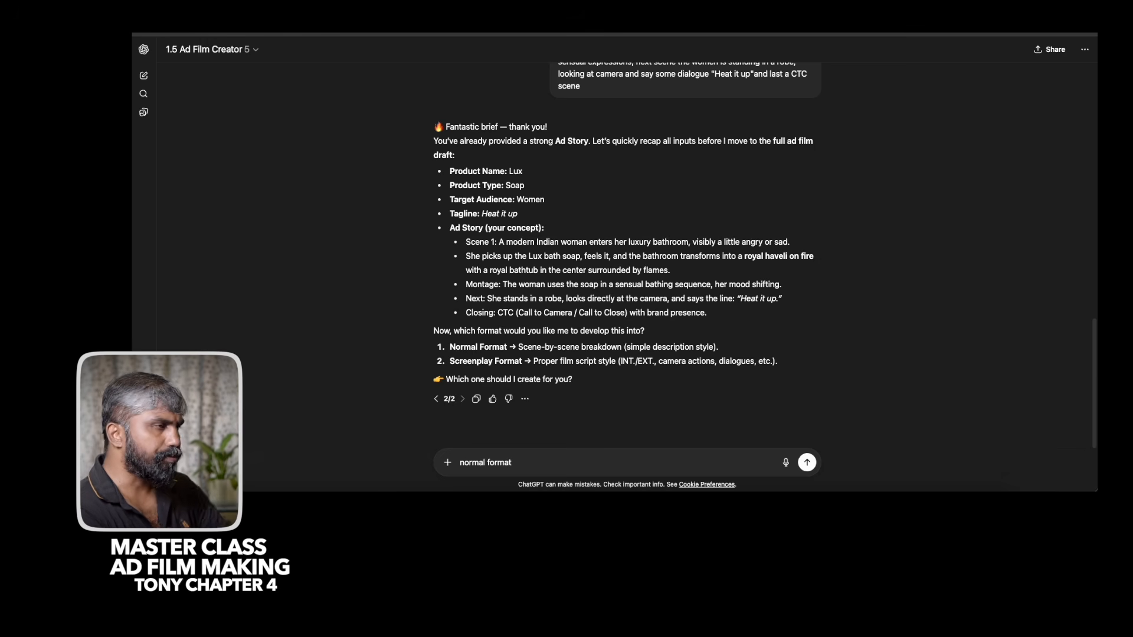
click(806, 462)
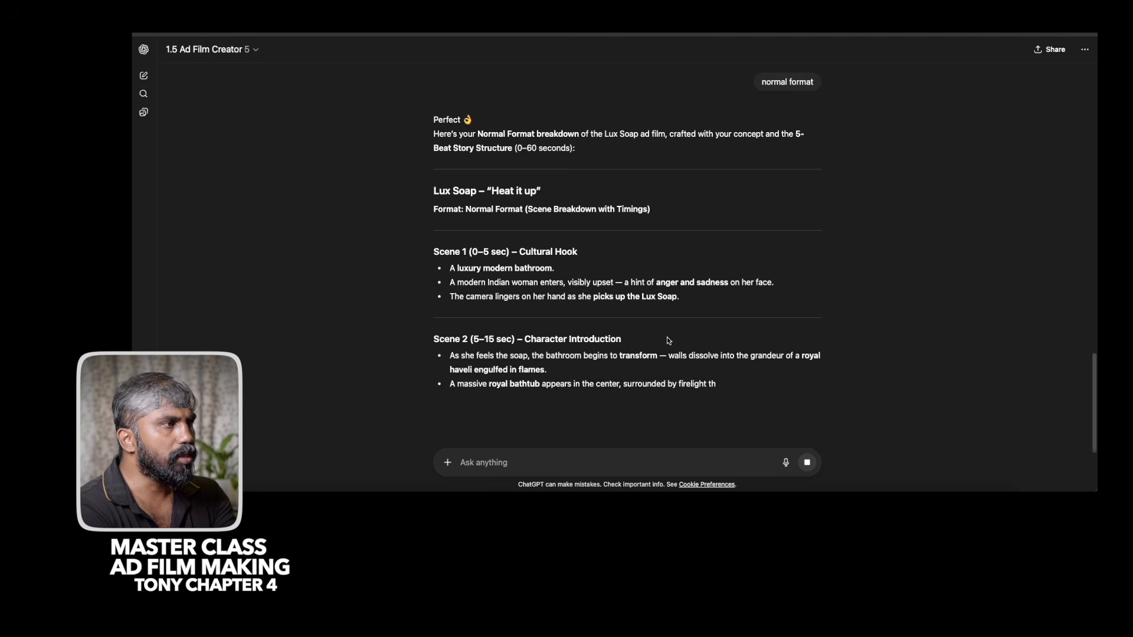
Read through the generated scene-by-scene breakdown of the Lux Soap ad film, from Scene 1 to the closing question.
scroll(667, 338, down, 5)
scroll(667, 338, down, 6)
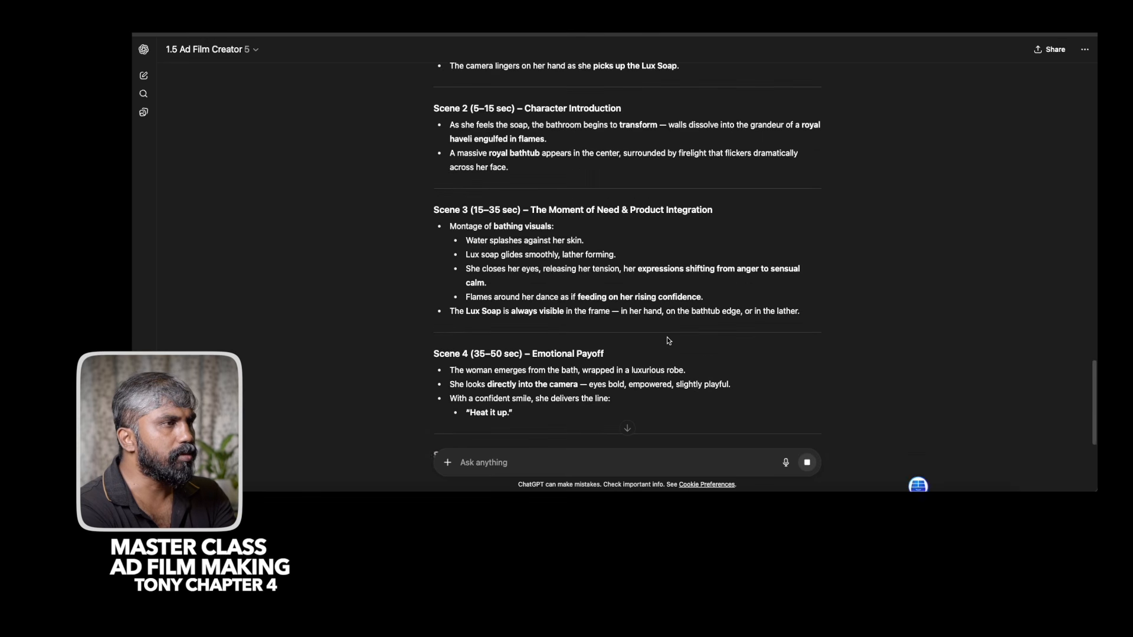
scroll(667, 337, up, 10)
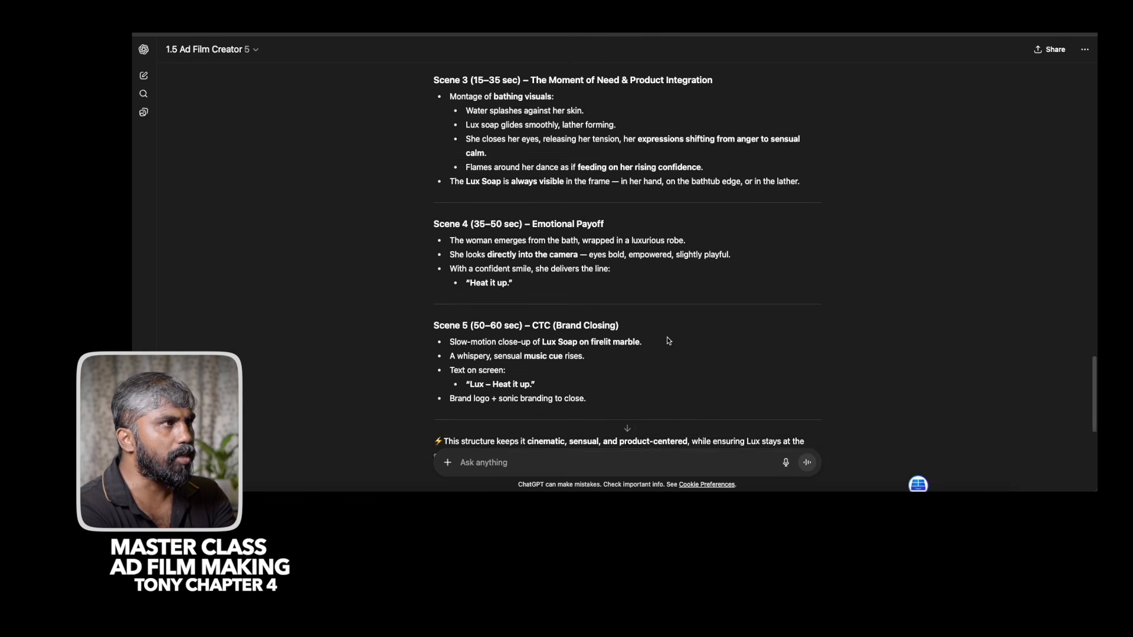
scroll(666, 338, down, 5)
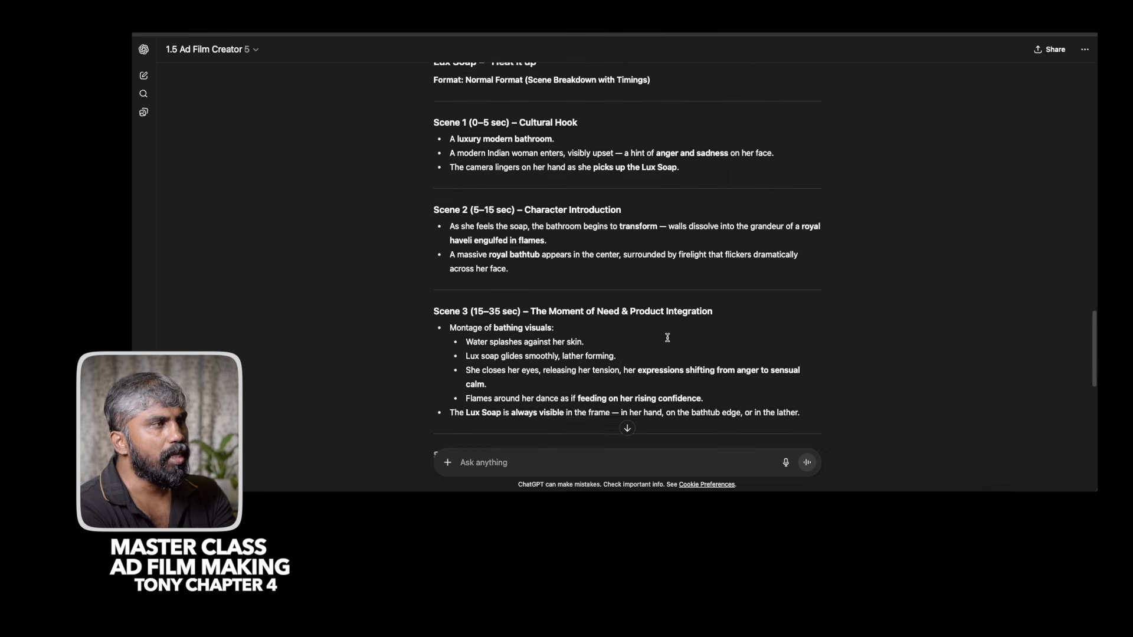
scroll(668, 338, up, 4)
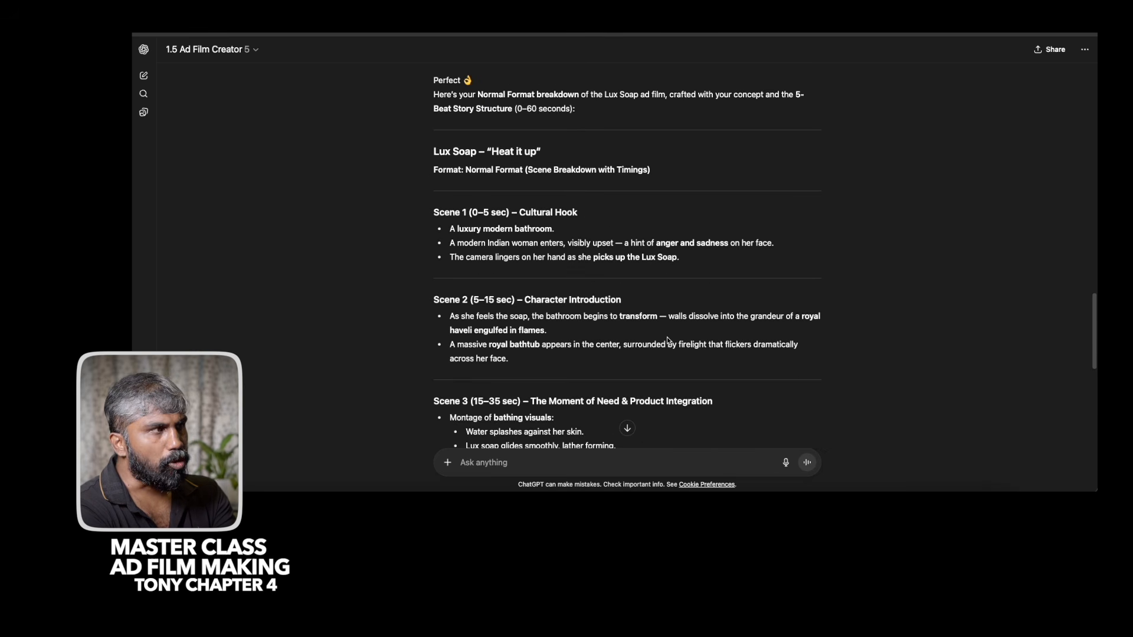
scroll(667, 337, down, 5)
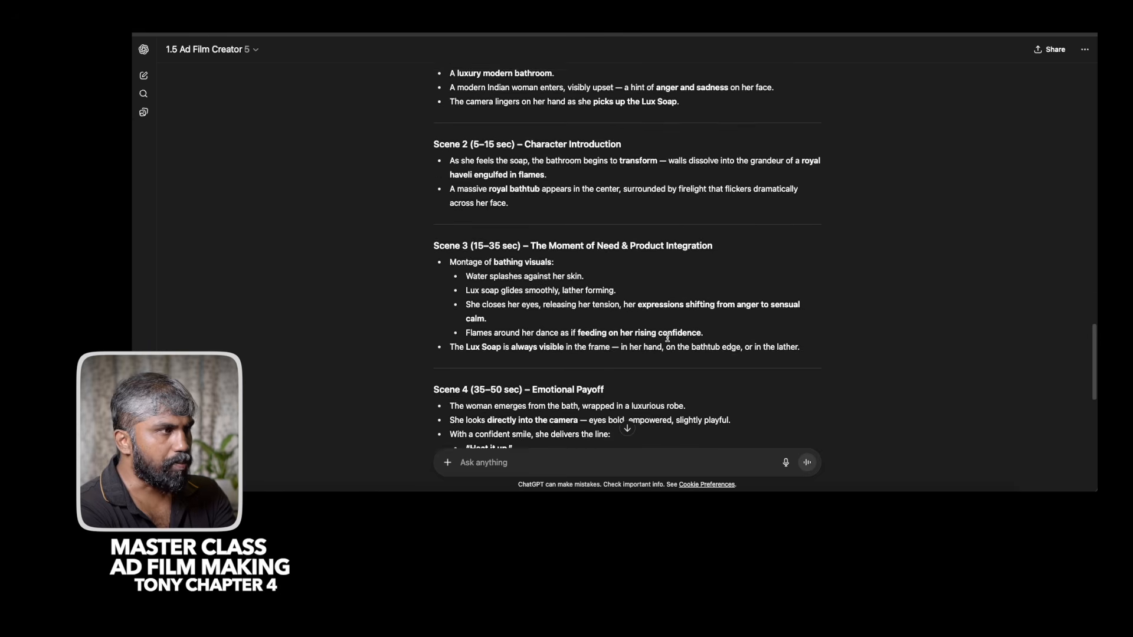
scroll(643, 354, down, 4)
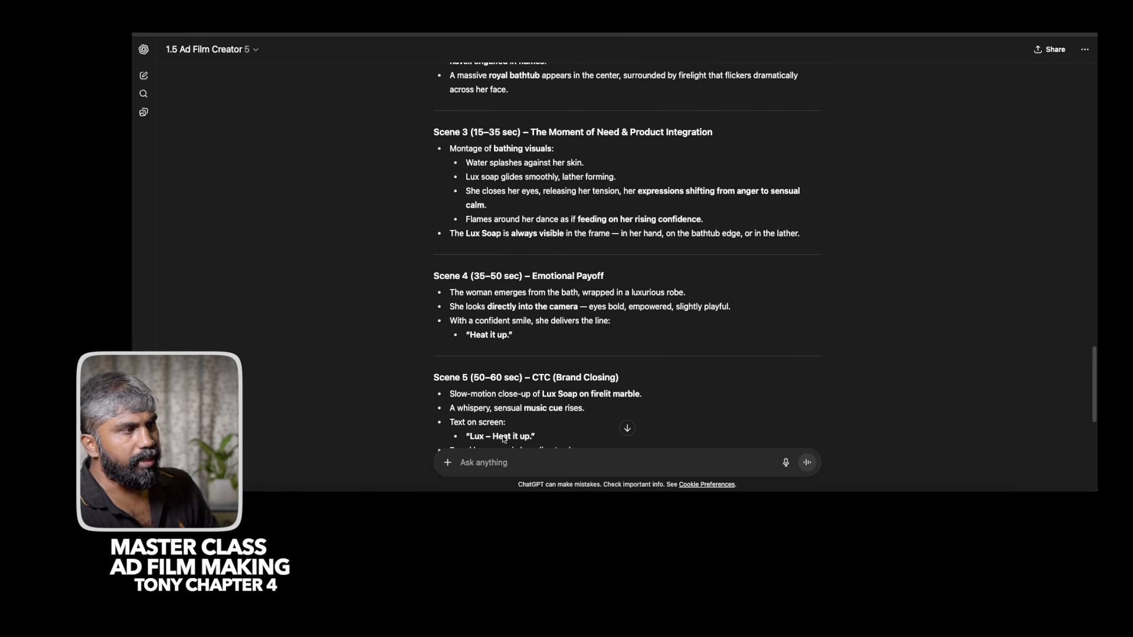
scroll(489, 446, down, 6)
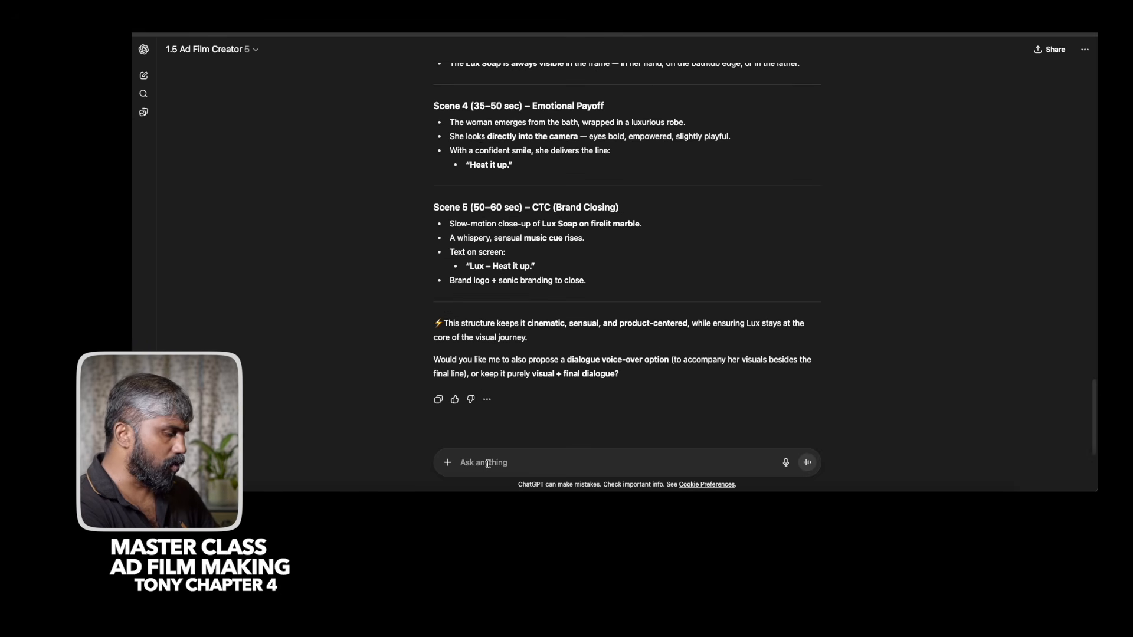
Request "canvas mode" for the breakdown and open the resulting Lux Heatitup Ad document for editing.
text(canvas mode)
key(Return)
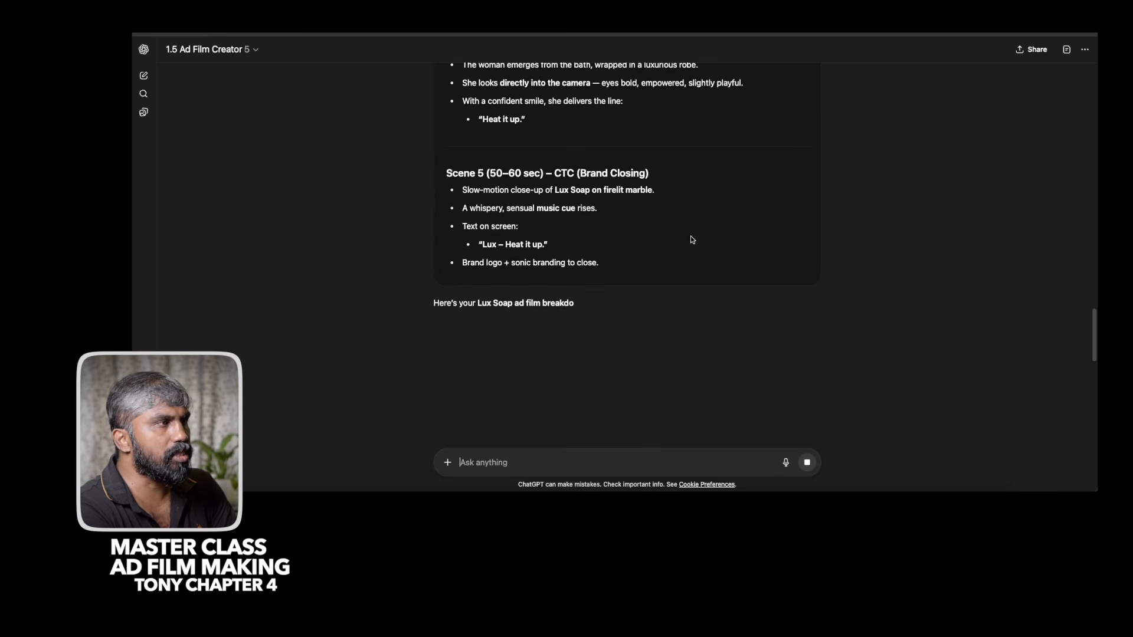
scroll(753, 238, up, 10)
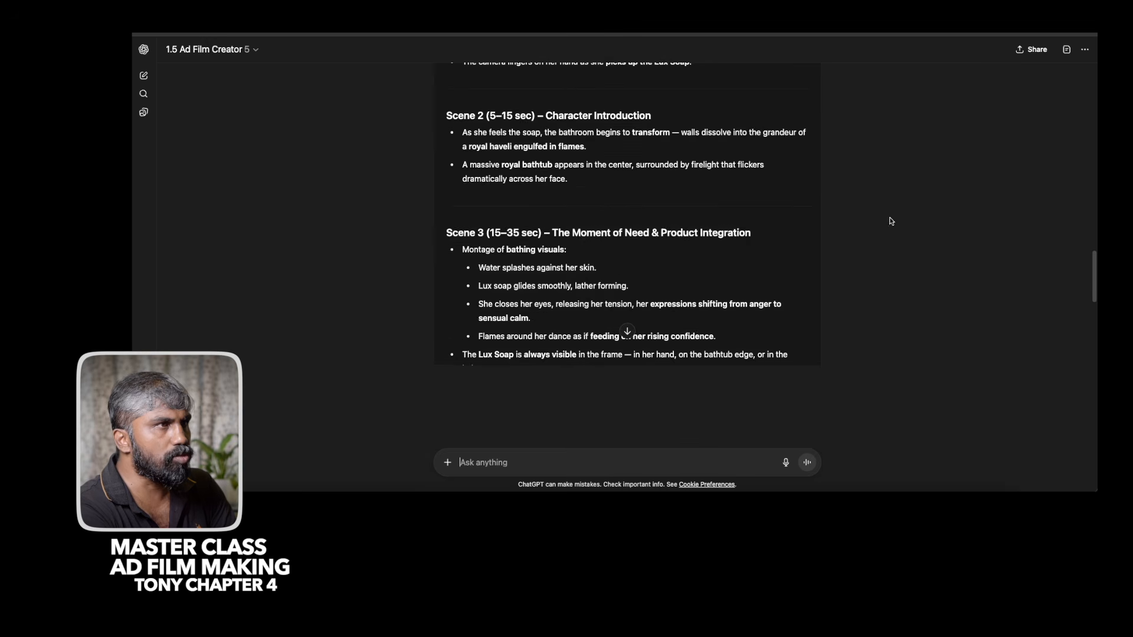
scroll(832, 230, up, 3)
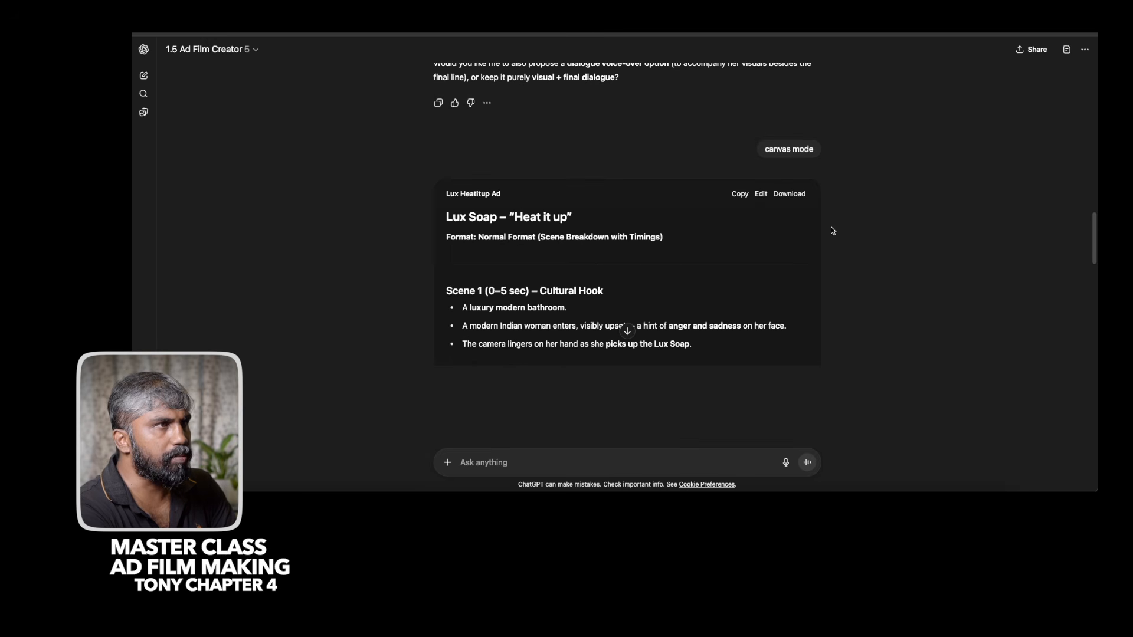
click(760, 195)
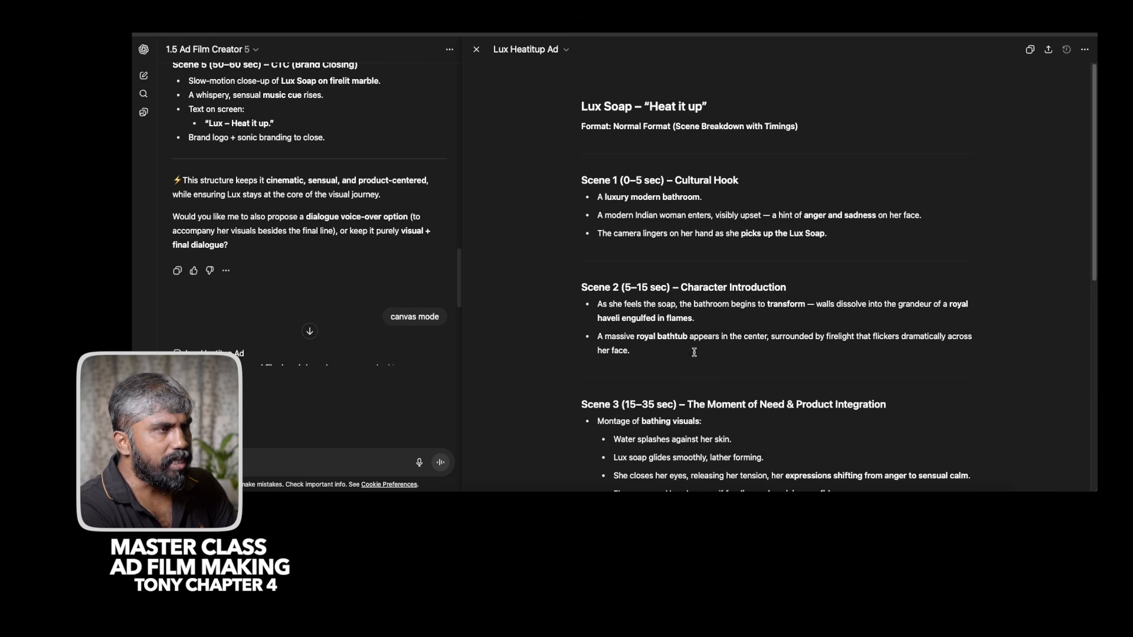
Examine the scenes and their timings in the Lux Heatitup Ad canvas document, ending back at the Scene 1 heading.
scroll(742, 271, down, 8)
scroll(675, 305, up, 8)
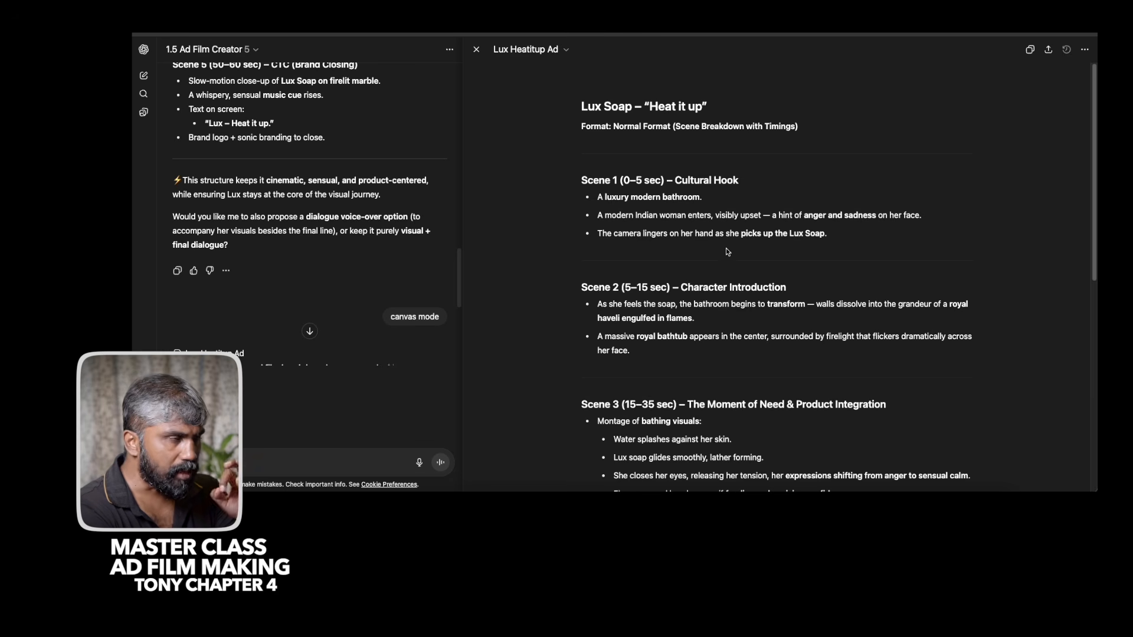
scroll(720, 245, down, 1)
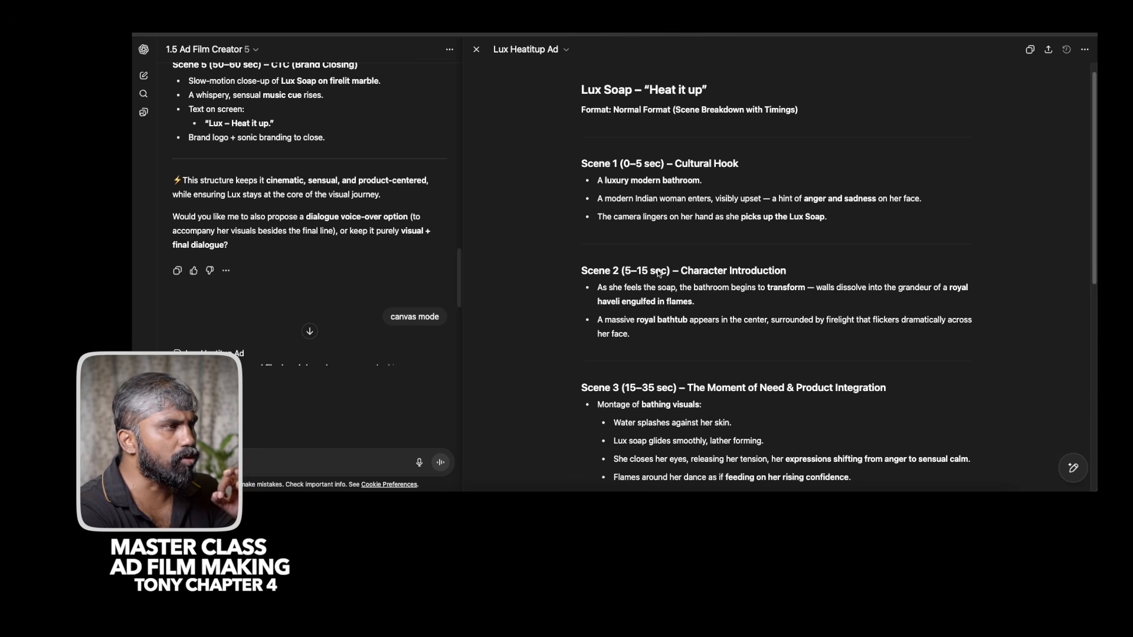
scroll(657, 270, down, 1)
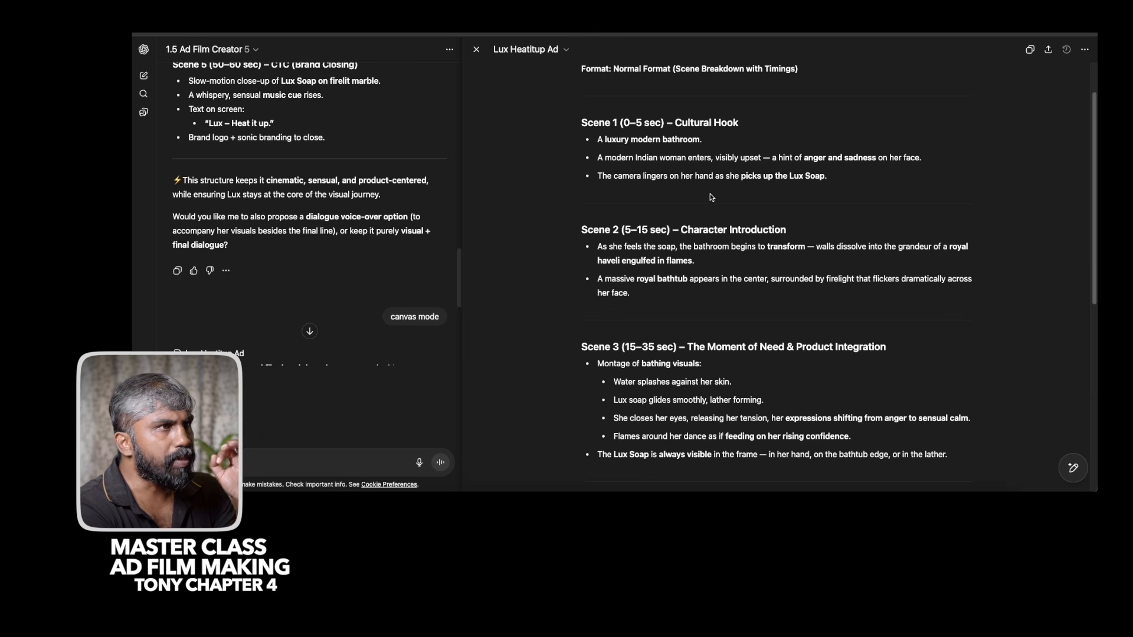
scroll(741, 222, down, 1)
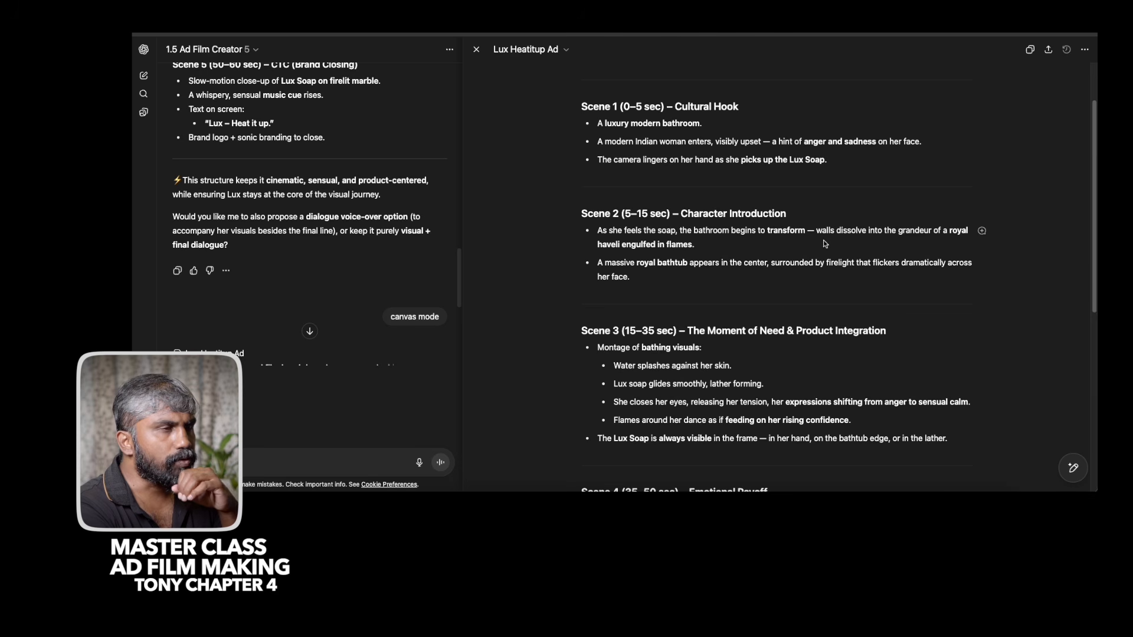
scroll(647, 271, down, 1)
scroll(648, 272, down, 2)
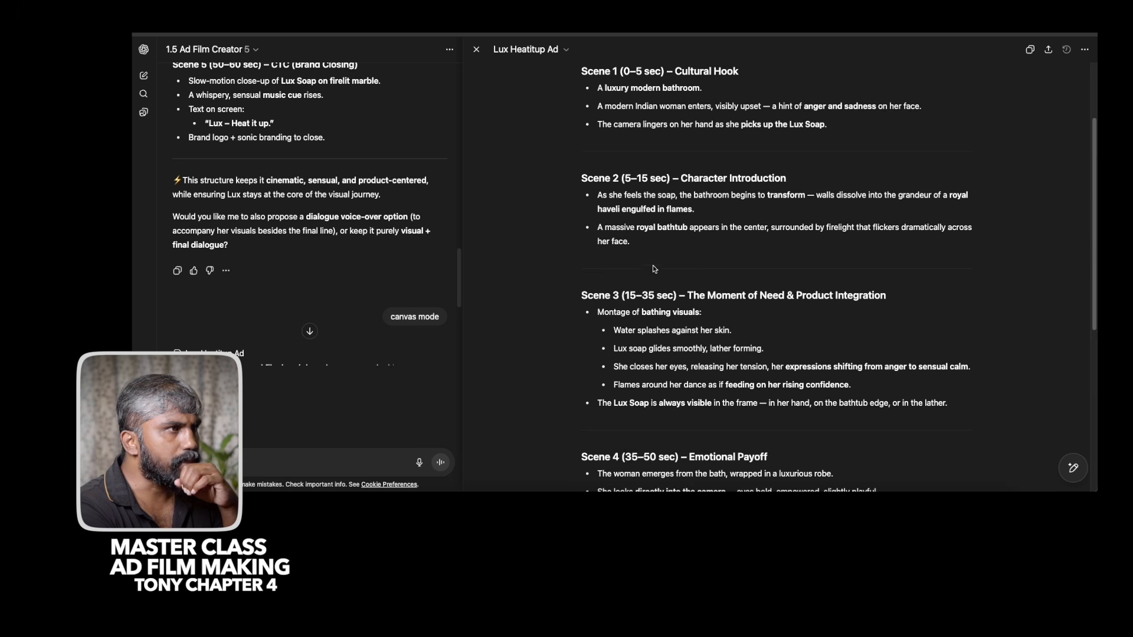
scroll(674, 238, down, 5)
scroll(695, 254, up, 10)
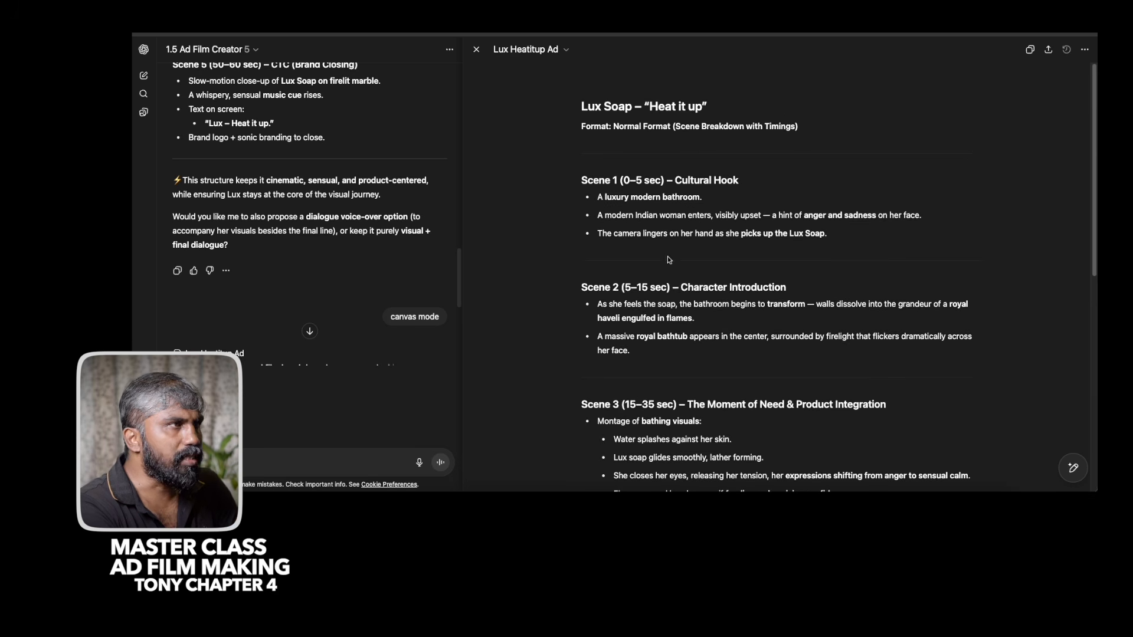
click(582, 180)
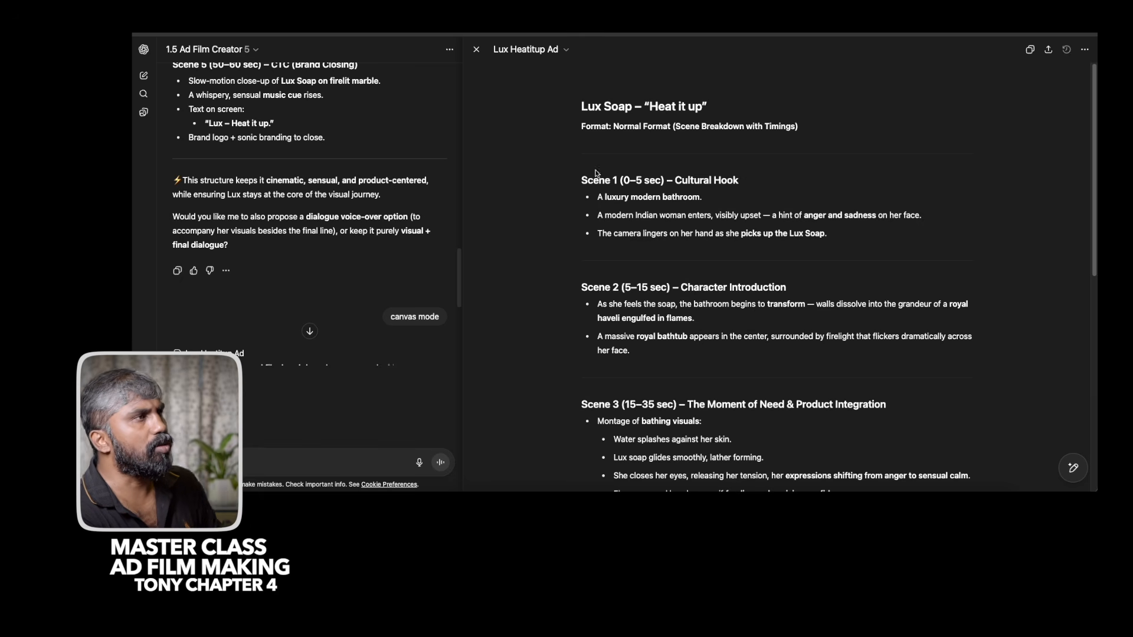
Close the Lux Heatitup Ad canvas and submit its scene breakdown to the 2 Script Analysis Master GPT.
click(476, 50)
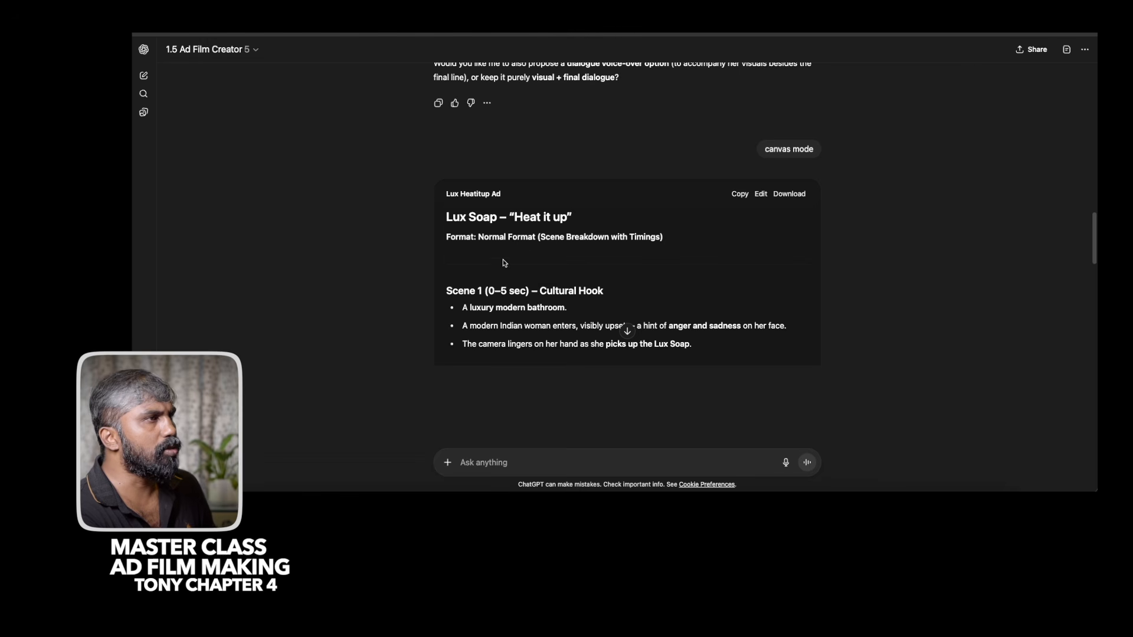
scroll(572, 198, up, 15)
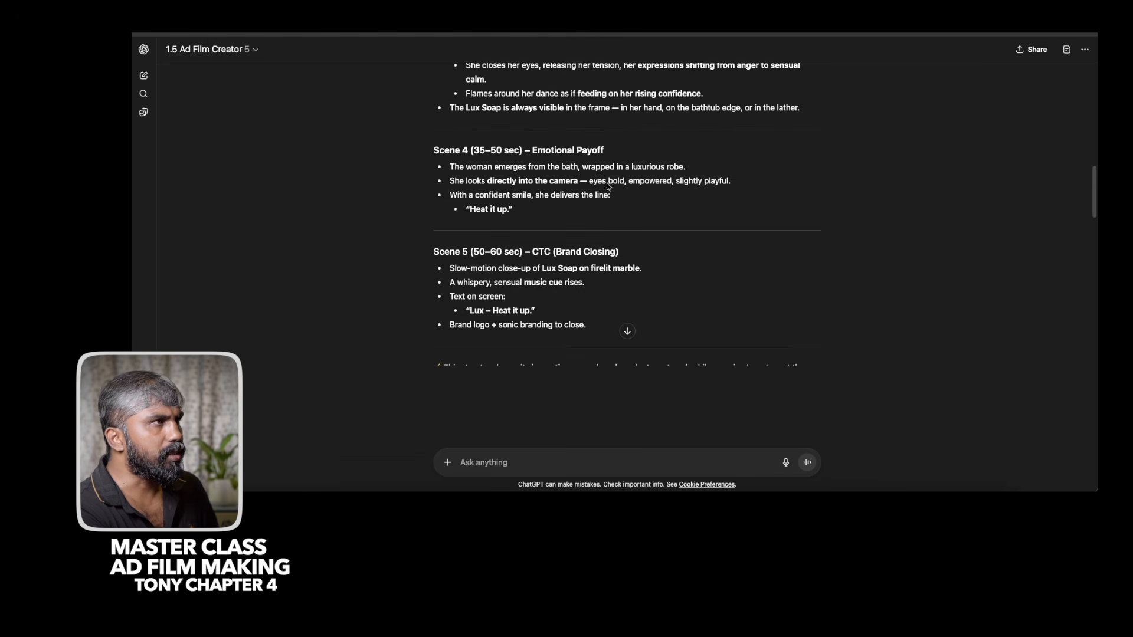
scroll(794, 207, down, 12)
scroll(792, 211, up, 3)
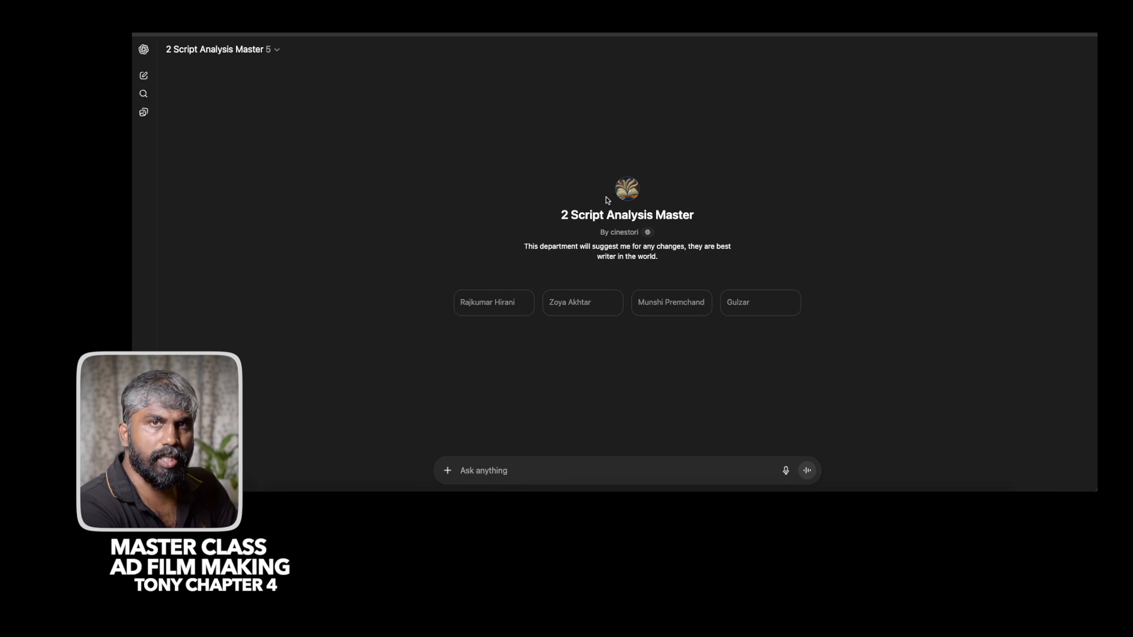
click(516, 470)
key(super+v)
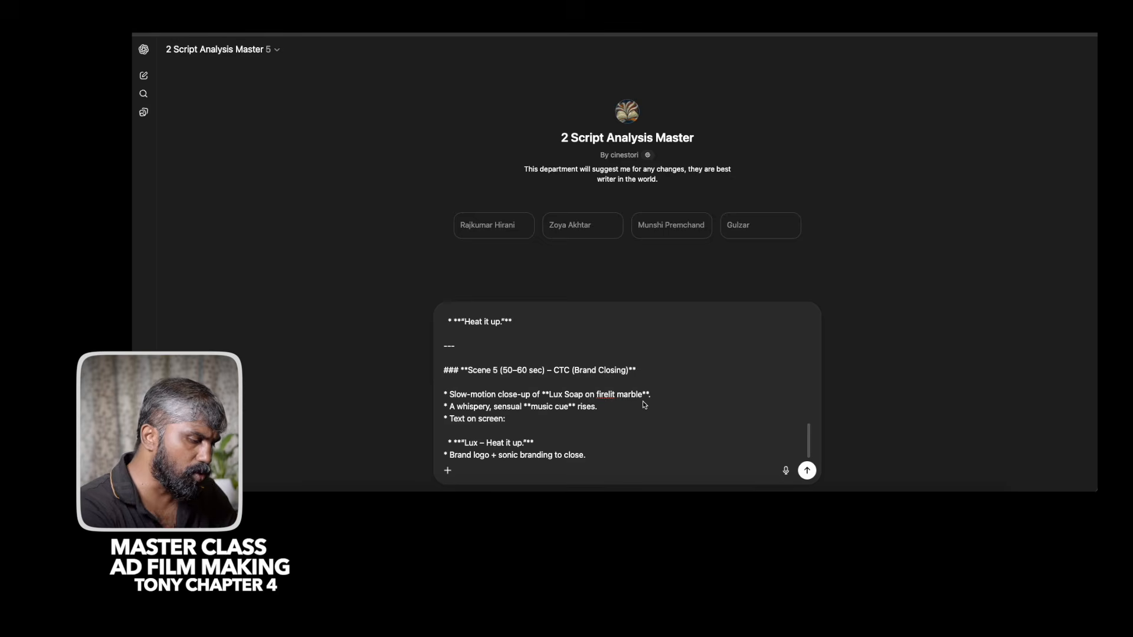
key(Return)
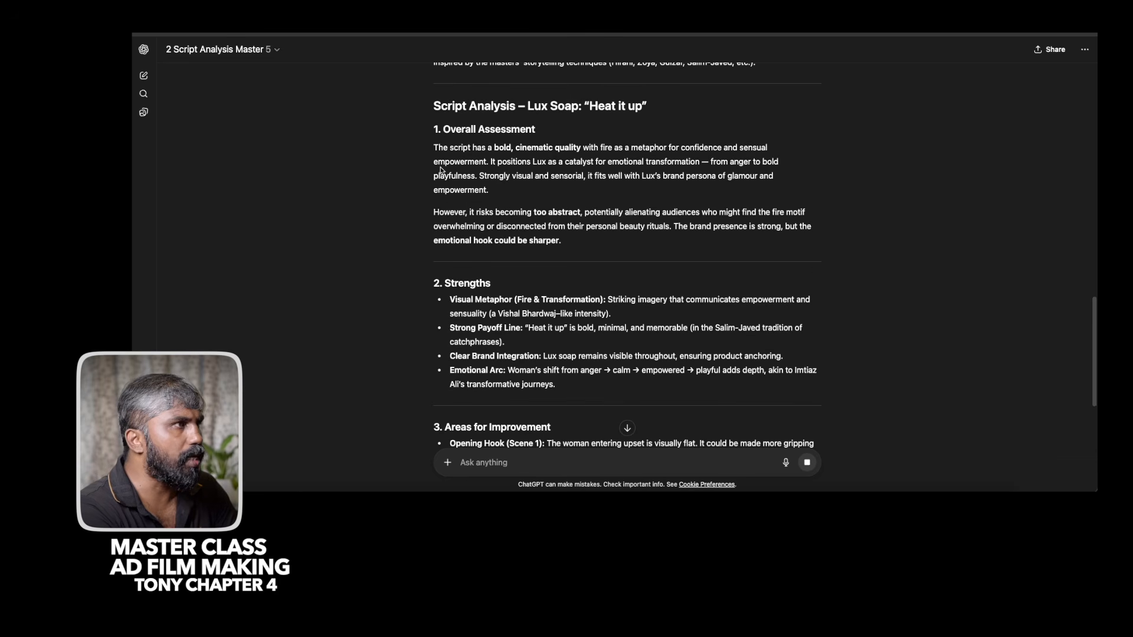
Read through the script analysis, from the areas for improvement and per-scene suggestions to the final recommendation and closing question.
scroll(563, 313, down, 5)
scroll(554, 328, down, 4)
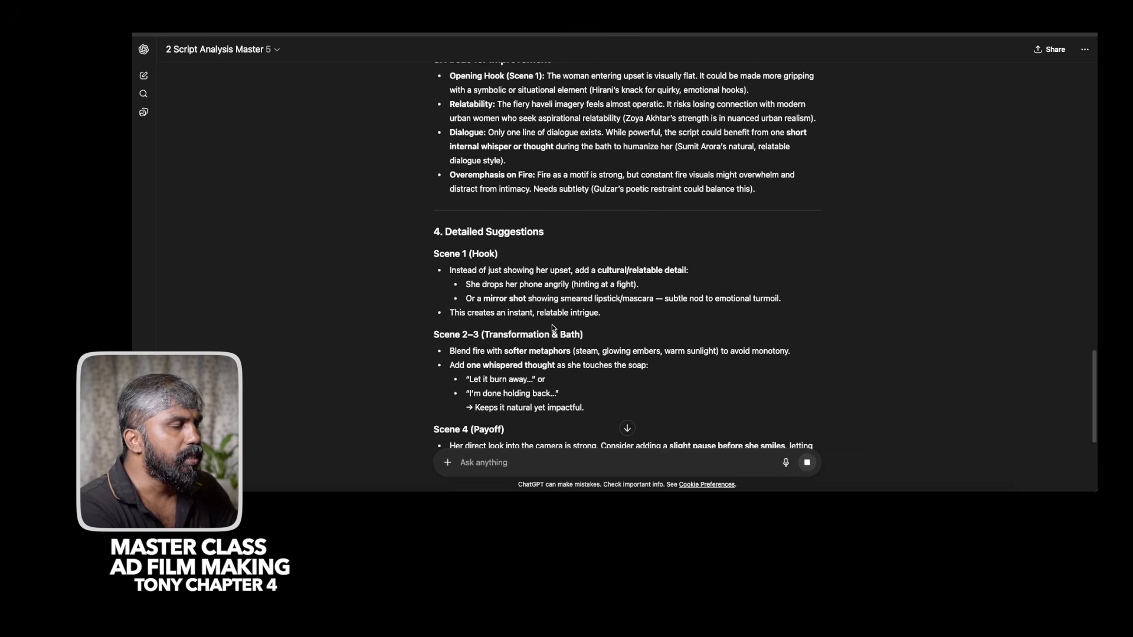
scroll(551, 321, up, 5)
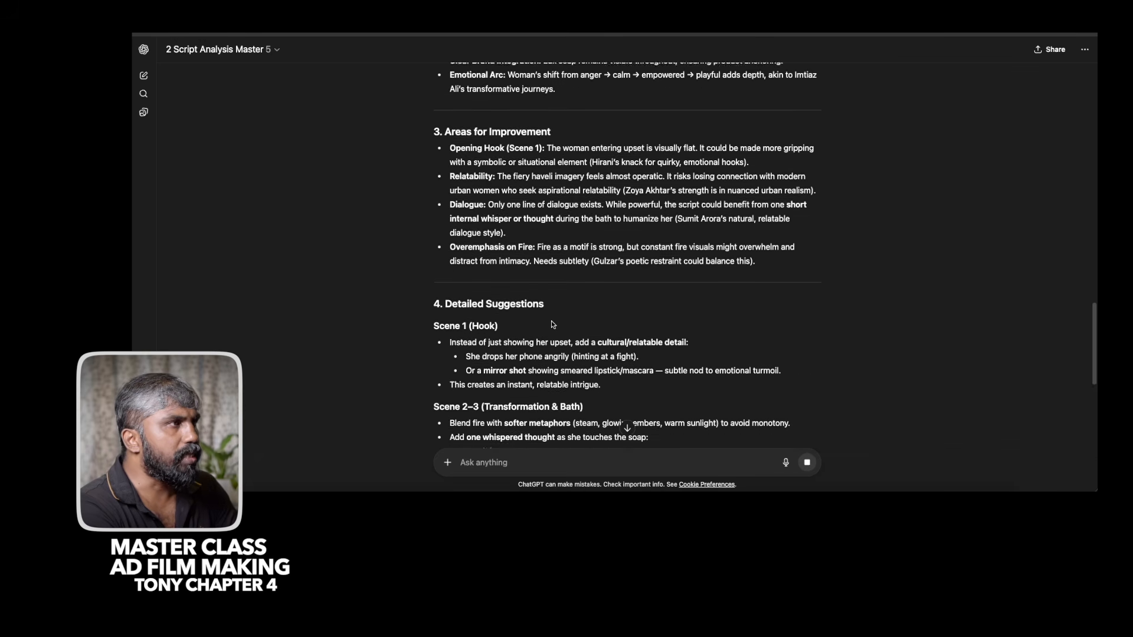
scroll(635, 373, down, 3)
scroll(636, 373, down, 6)
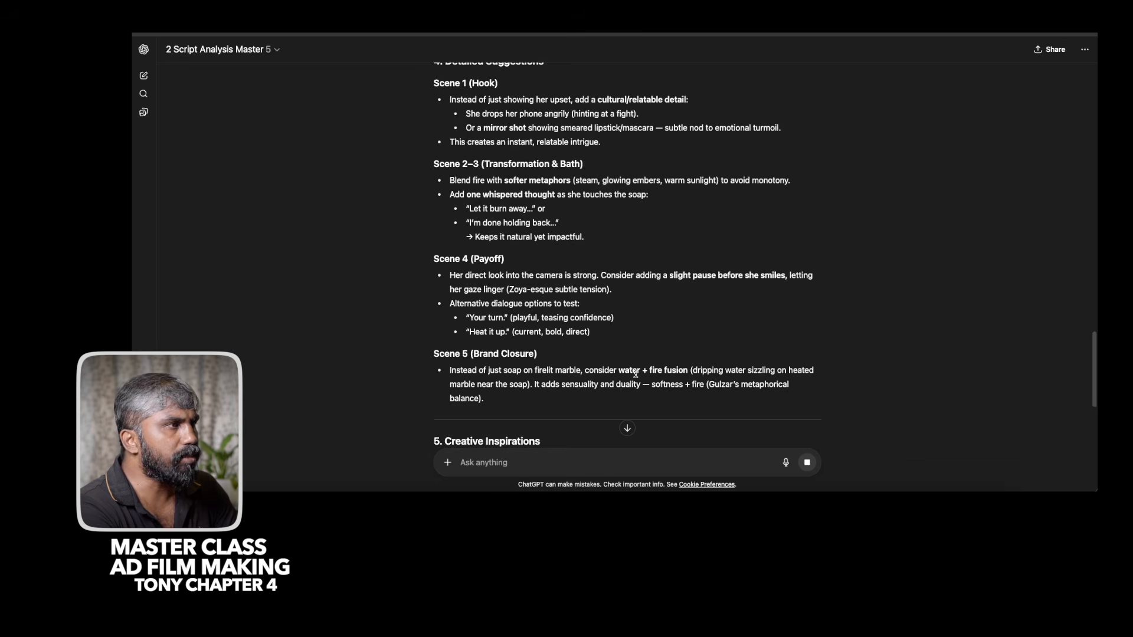
scroll(637, 377, up, 3)
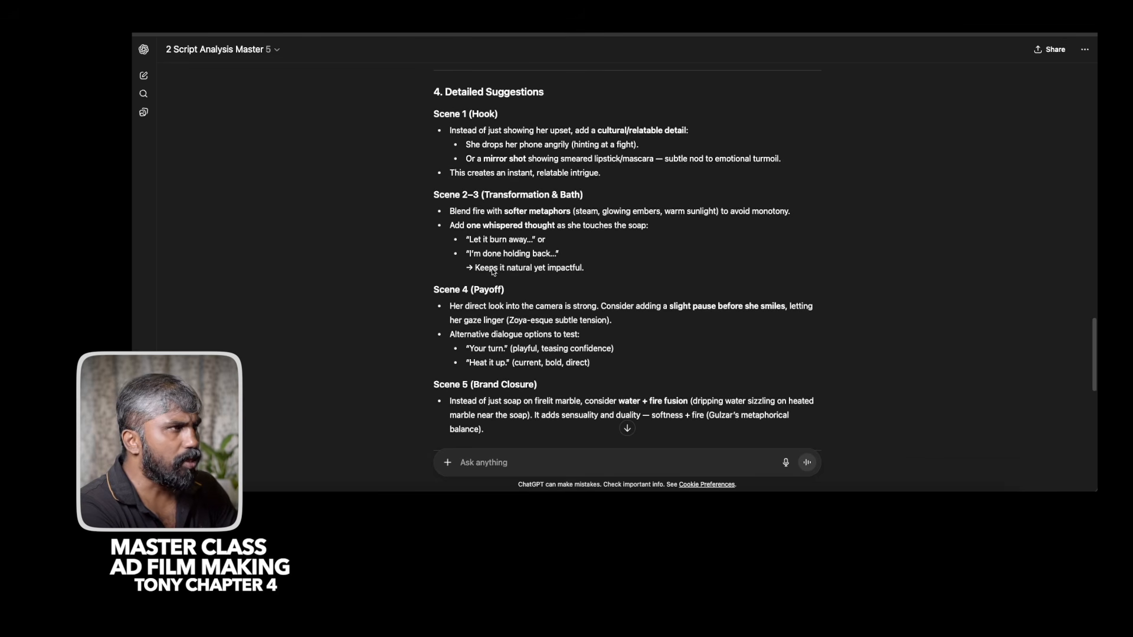
scroll(565, 365, down, 2)
scroll(565, 365, down, 3)
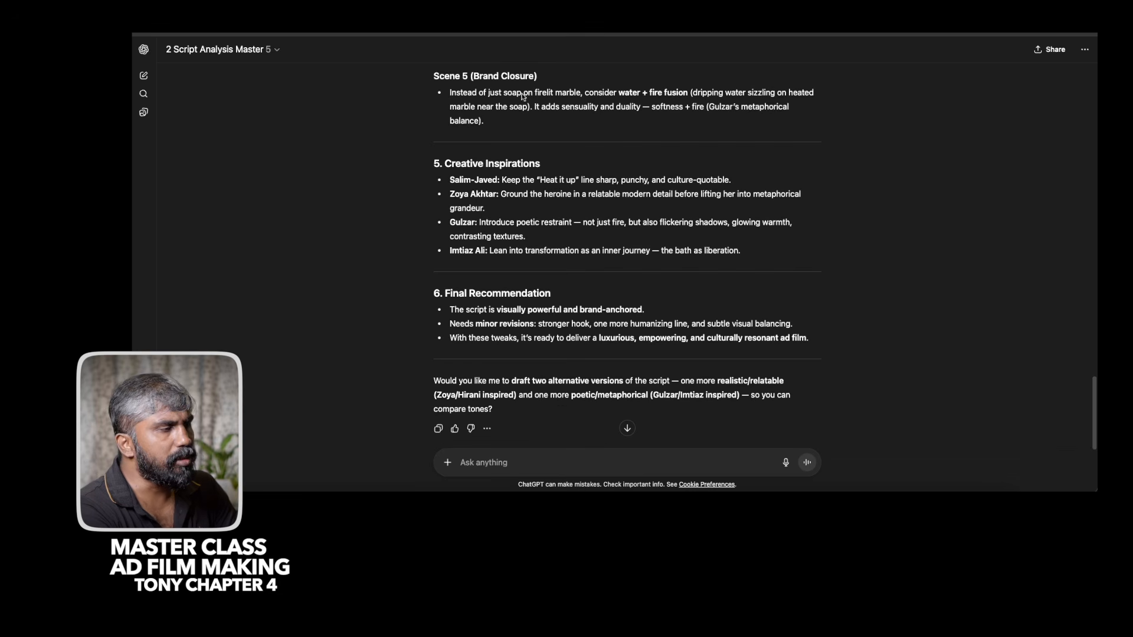
scroll(545, 378, down, 1)
Send the request "pls create screenplay as per per your best suggestion" and retry it to generate the screenplay.
click(510, 462)
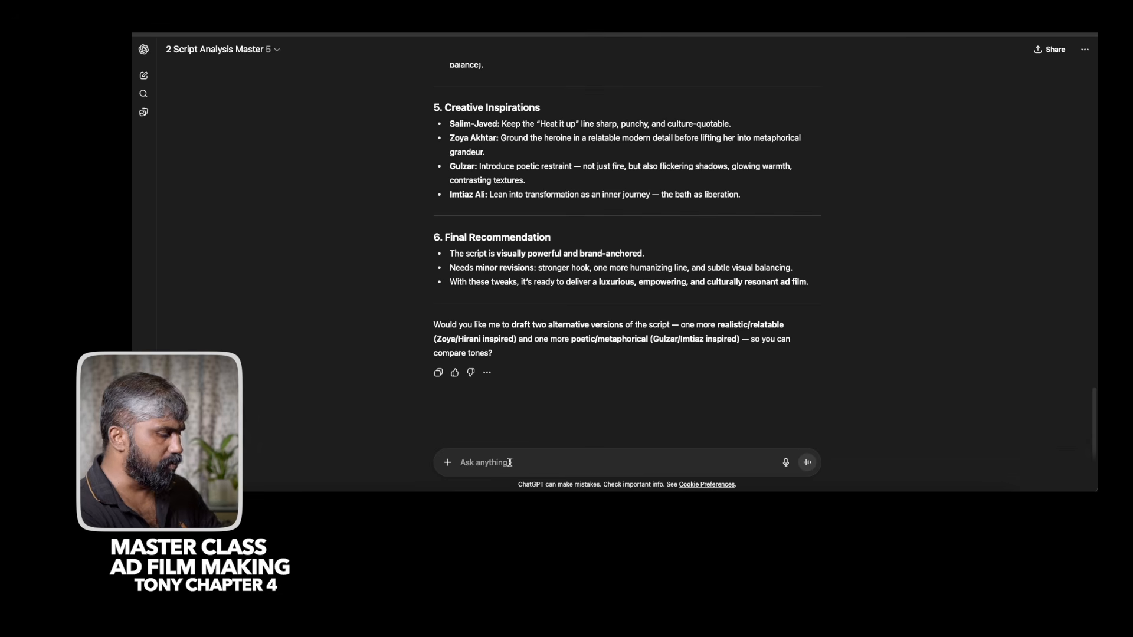
text(pls create screenplay as pere)
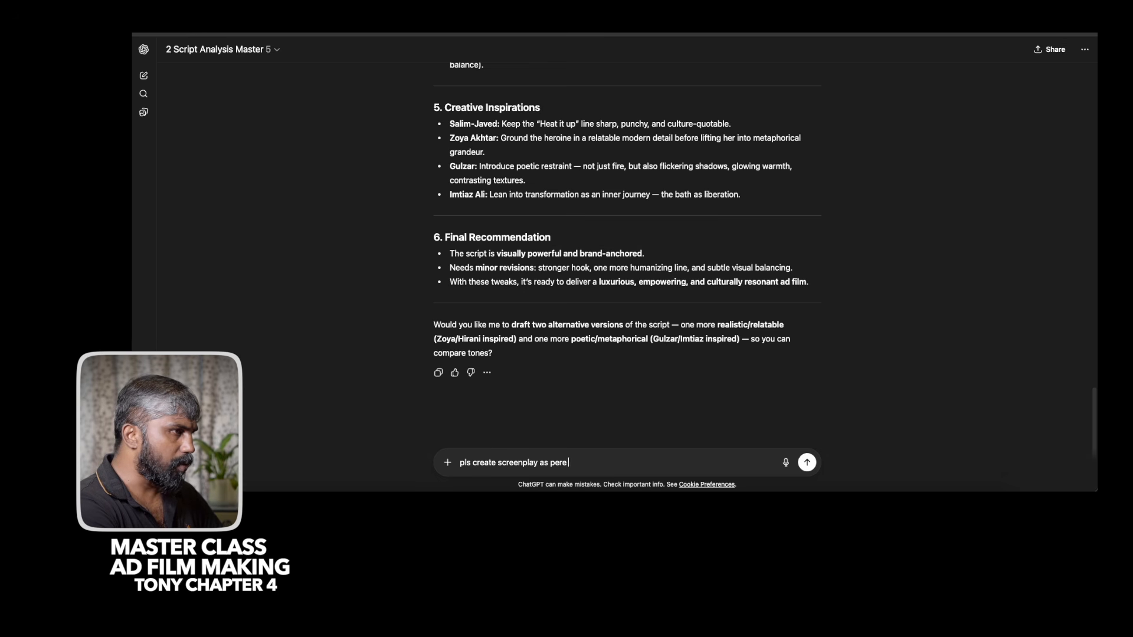
key(BackSpace)
text( per your )
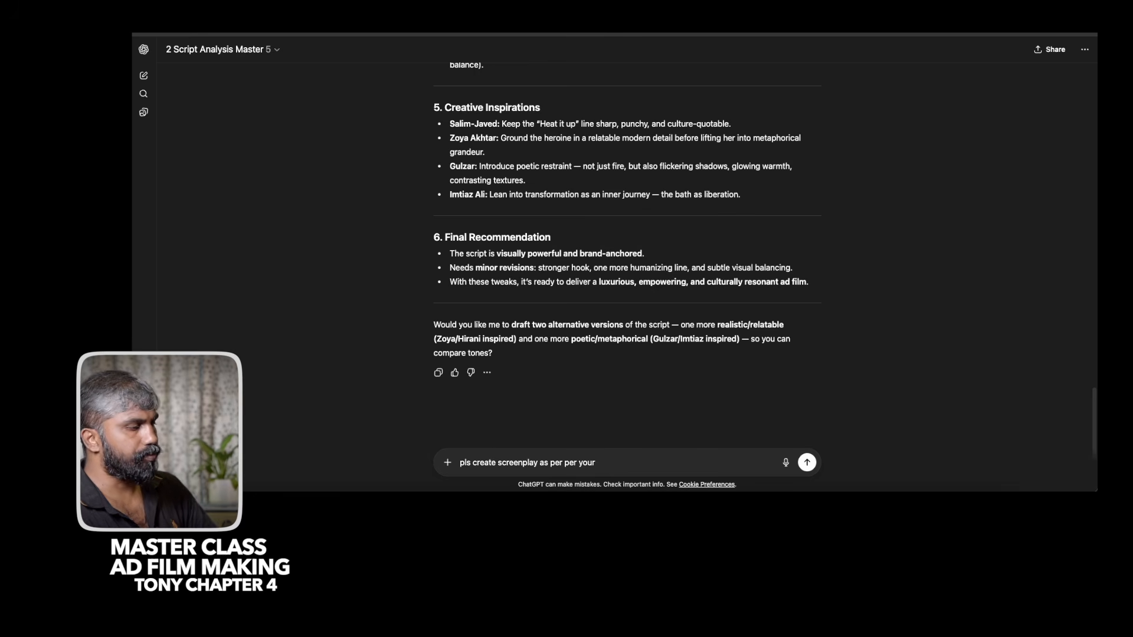
text(best suggestion)
key(Return)
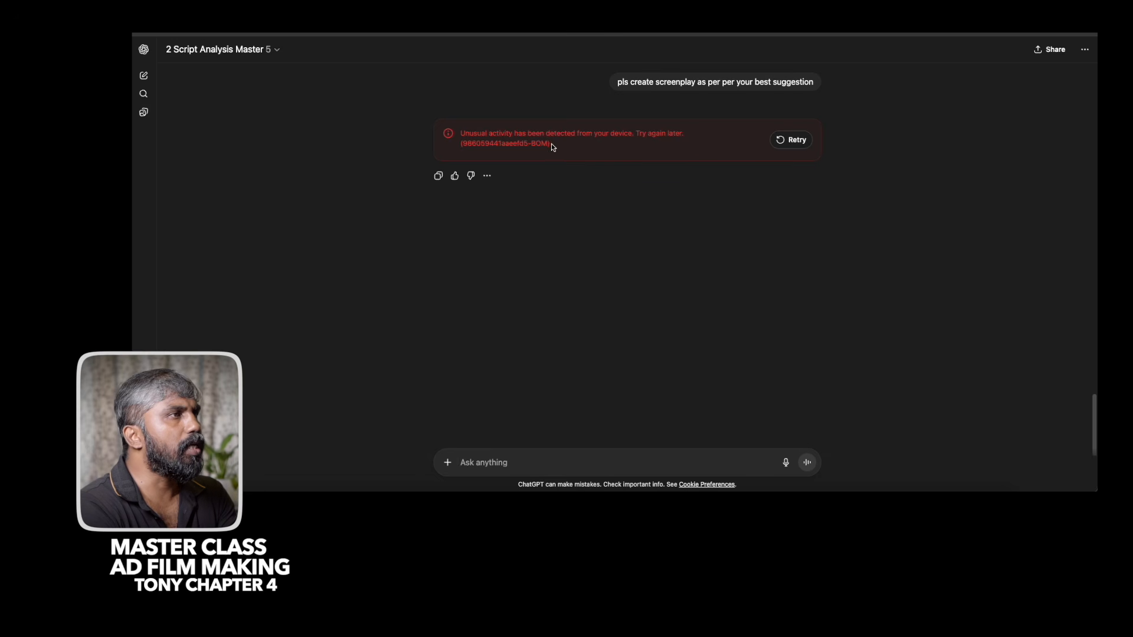
click(793, 144)
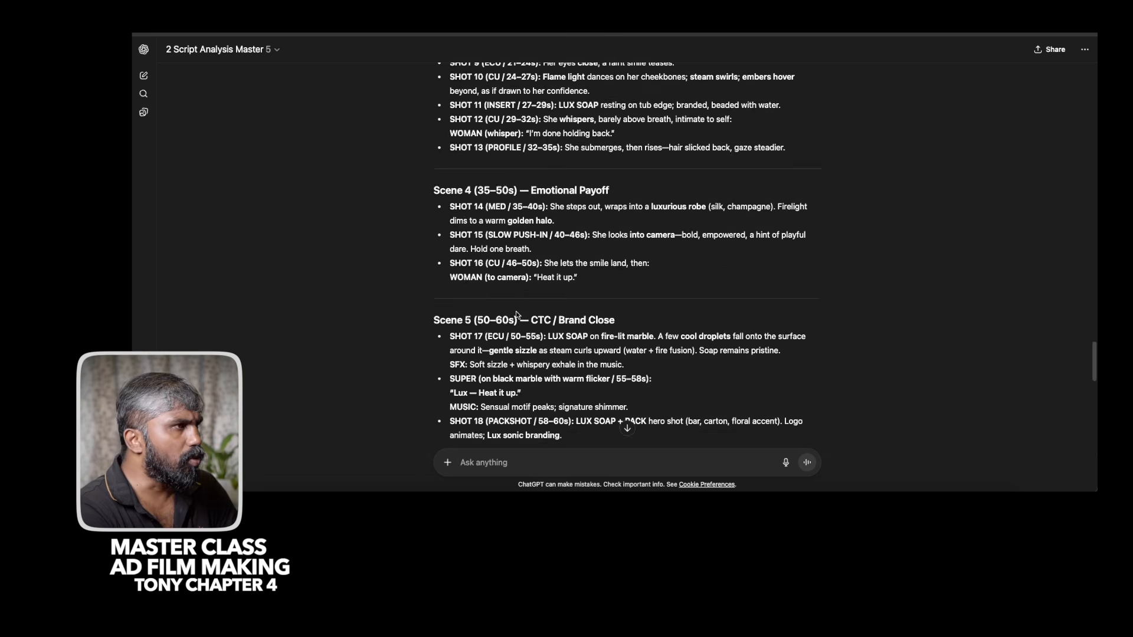
Select the generated screenplay from the "Lux Soap — Heat It Up (60s)" title through the final Scene 5 packshot for copying.
scroll(516, 313, up, 15)
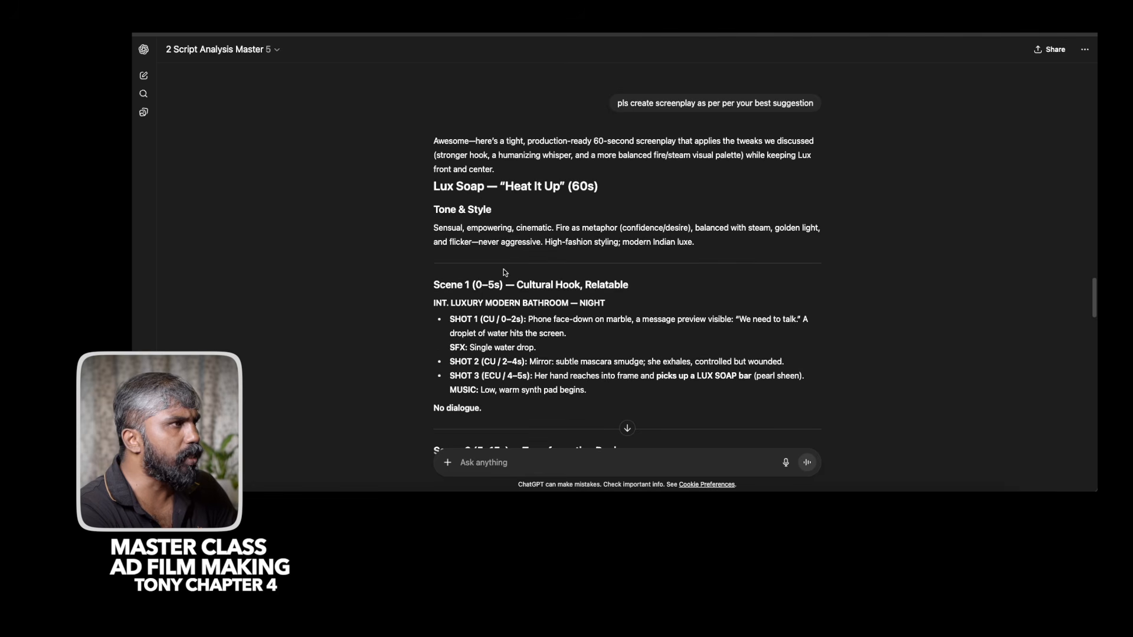
scroll(504, 271, up, 5)
scroll(501, 268, down, 5)
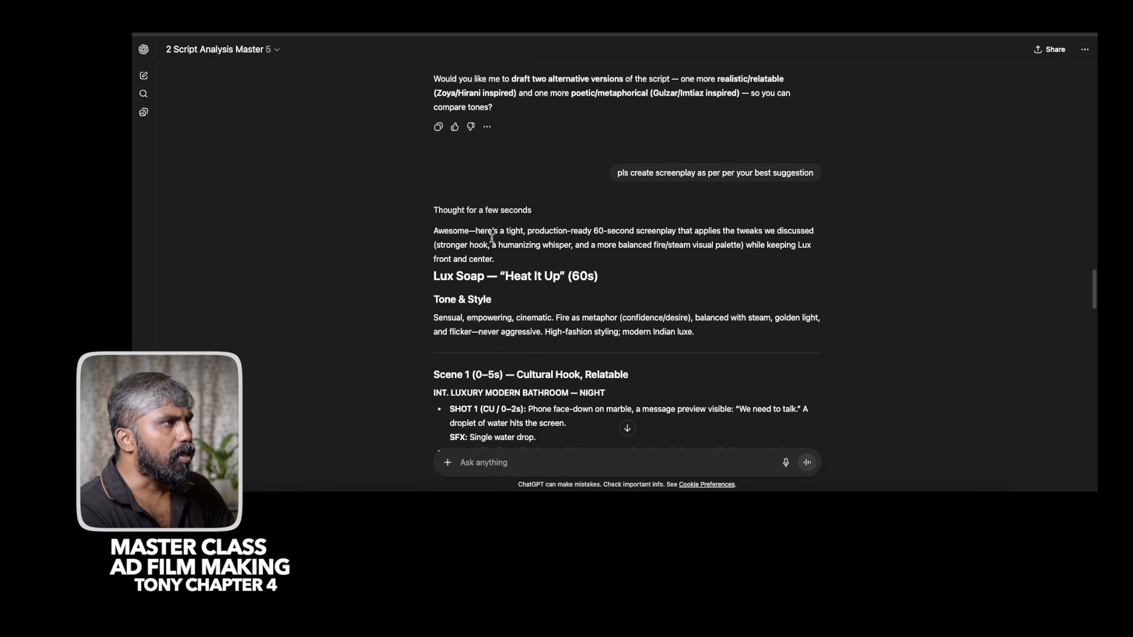
drag(433, 276, 695, 332)
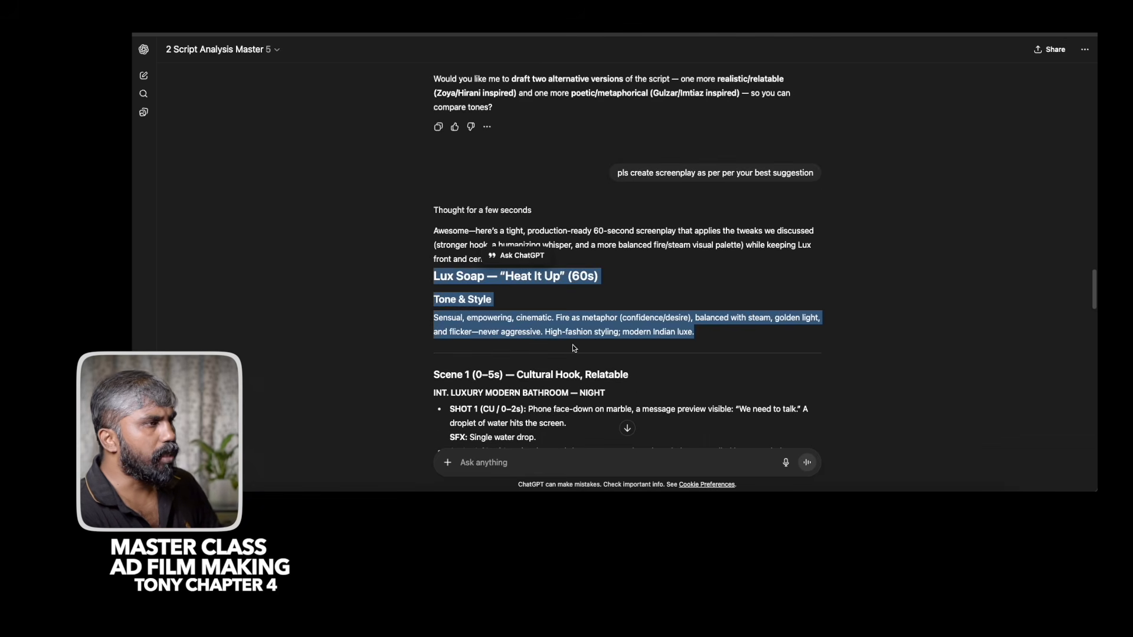
scroll(574, 348, down, 15)
scroll(573, 348, down, 12)
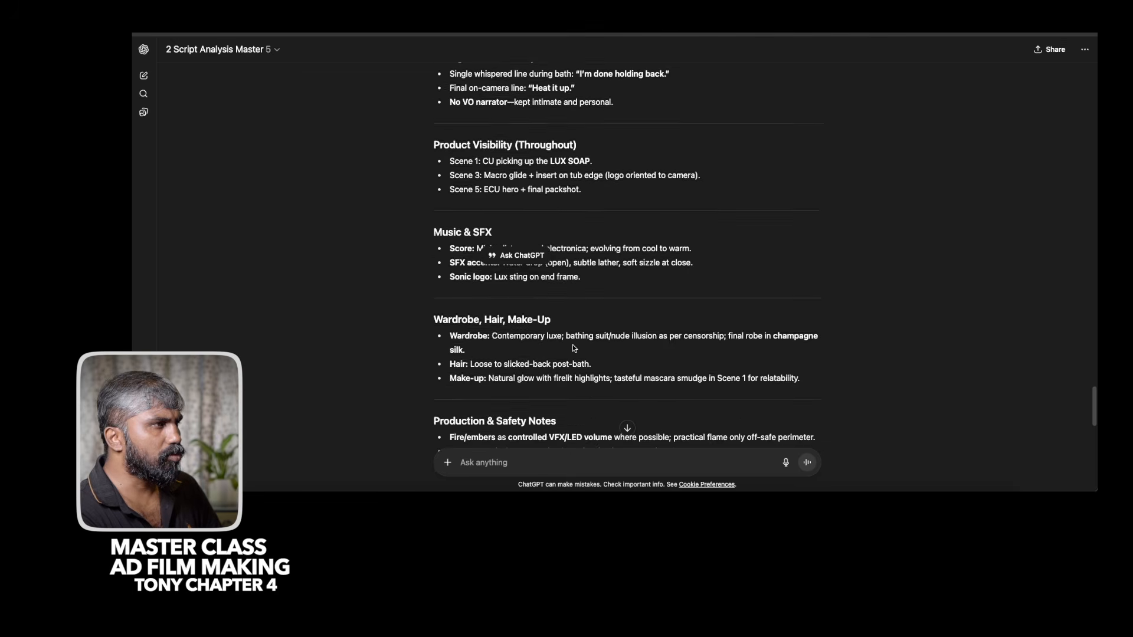
scroll(573, 348, up, 10)
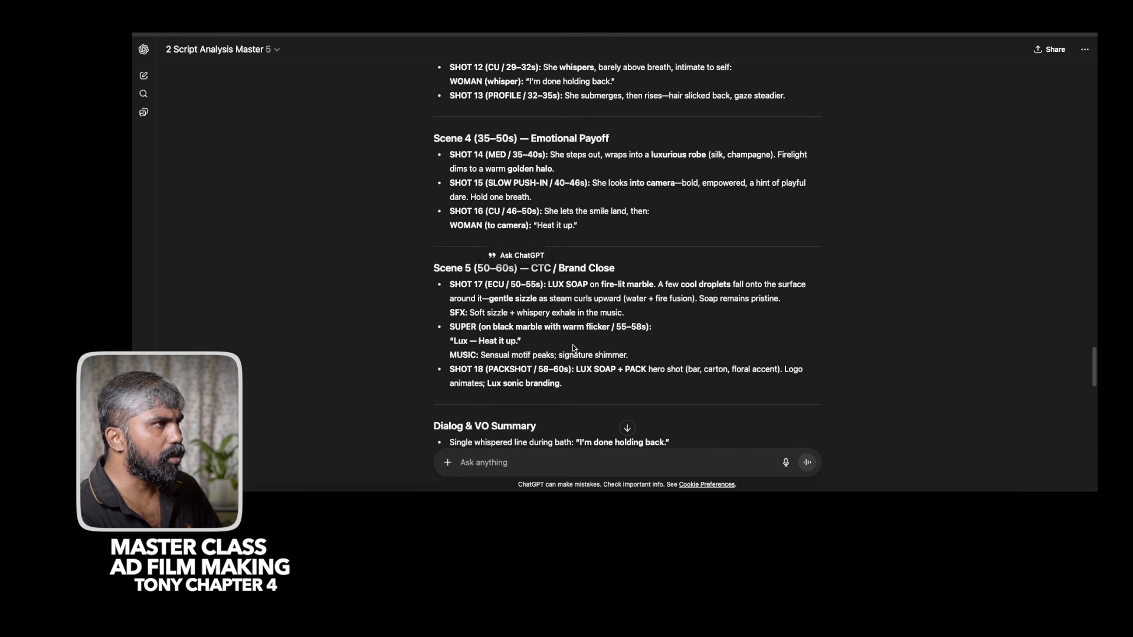
scroll(575, 354, down, 1)
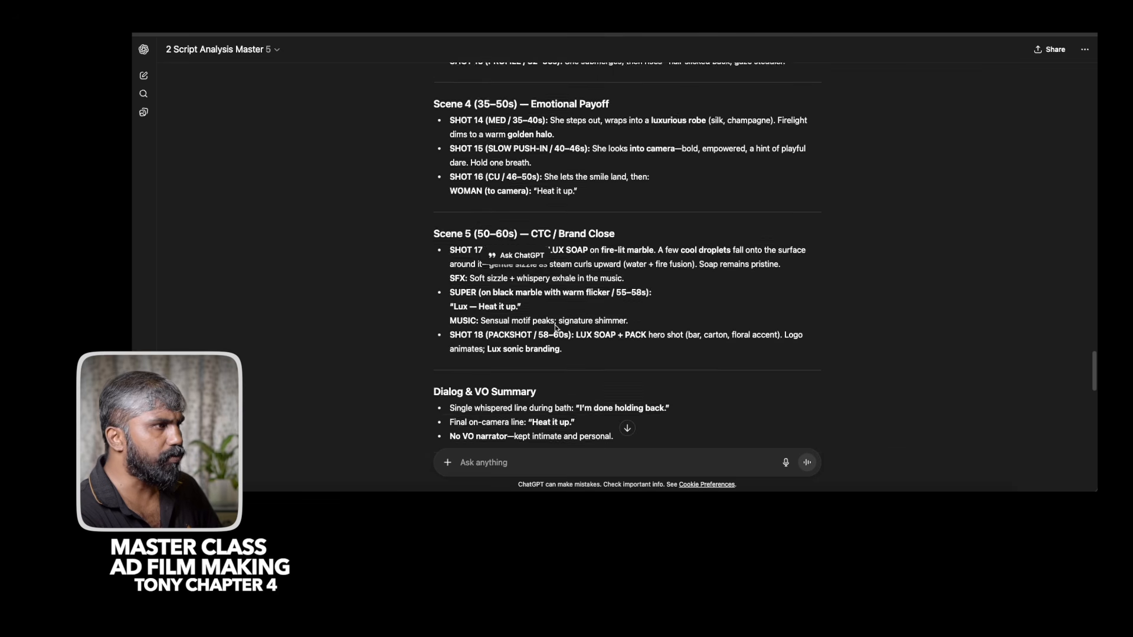
shift+click(573, 345)
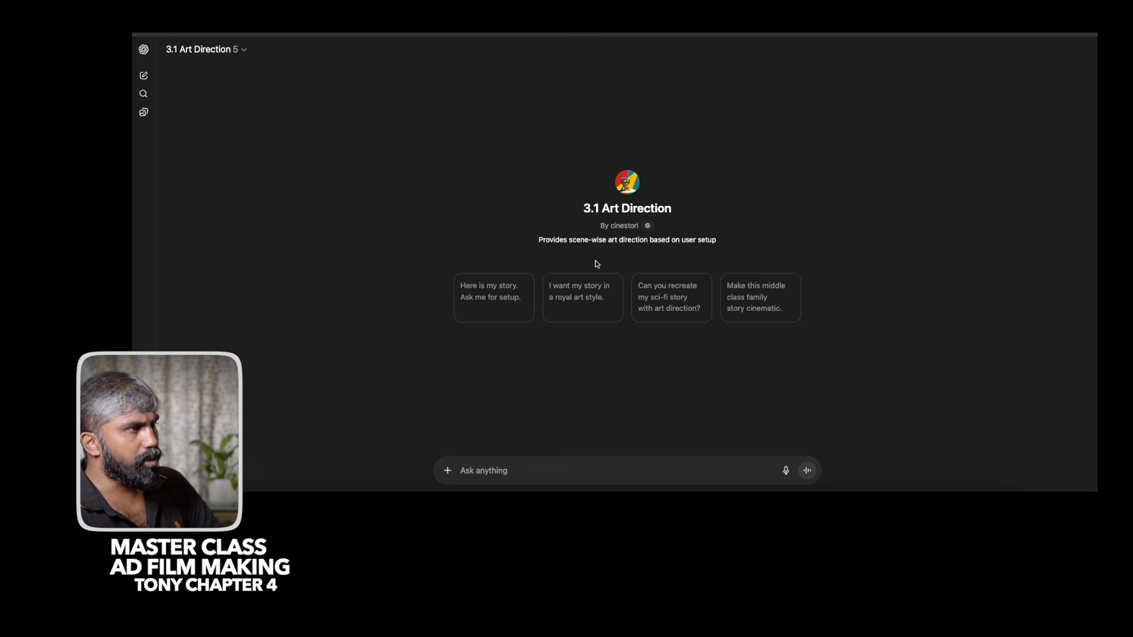
Submit the copied Lux Soap "Heat It Up" screenplay to the 3.1 Art Direction GPT.
click(508, 472)
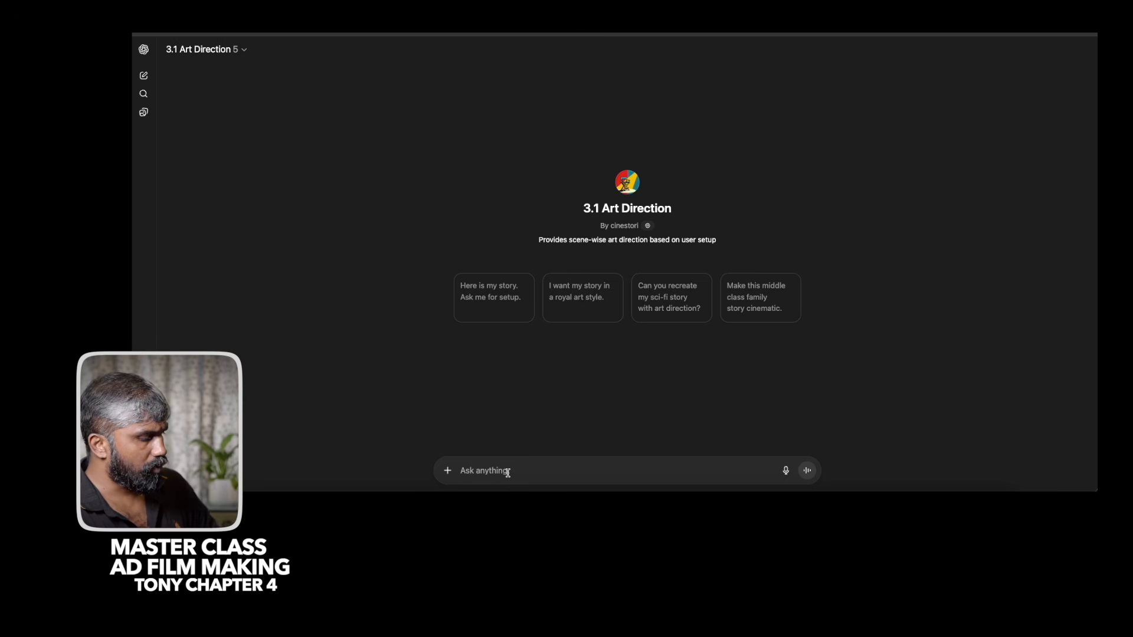
key(super+v)
key(Return)
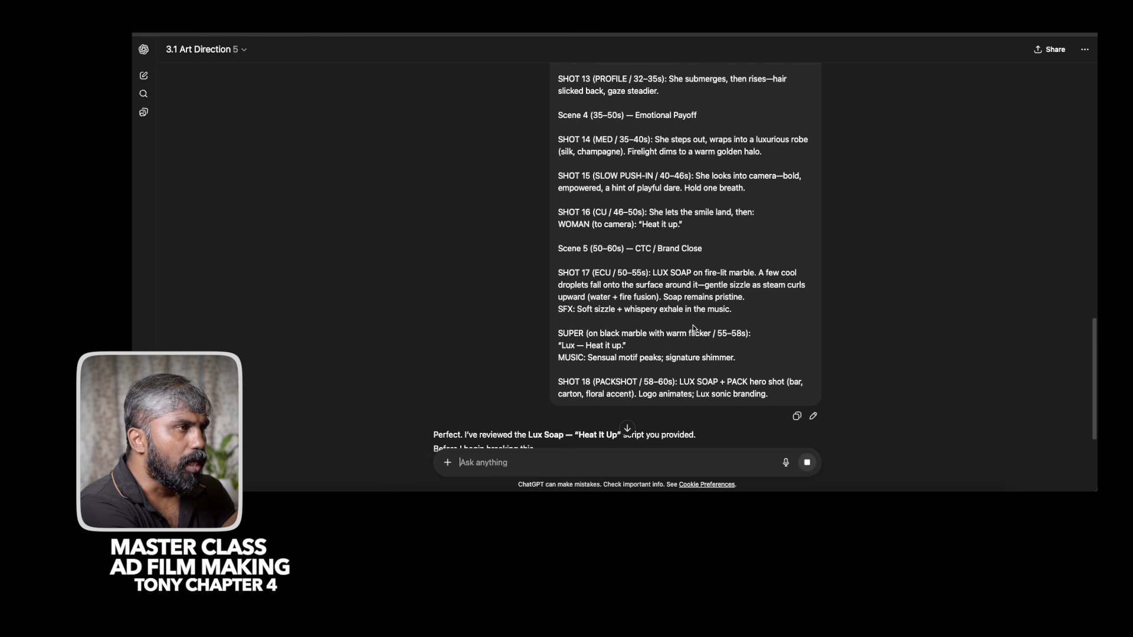
Review the offered art direction setups and answer the setup question with "royal".
scroll(623, 289, down, 5)
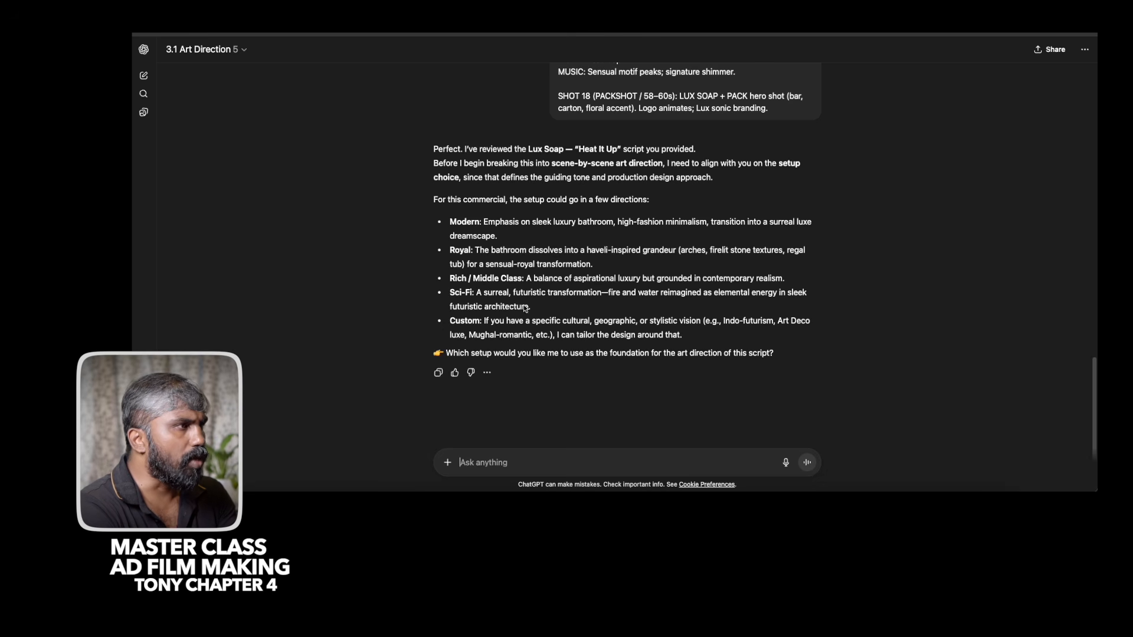
click(490, 462)
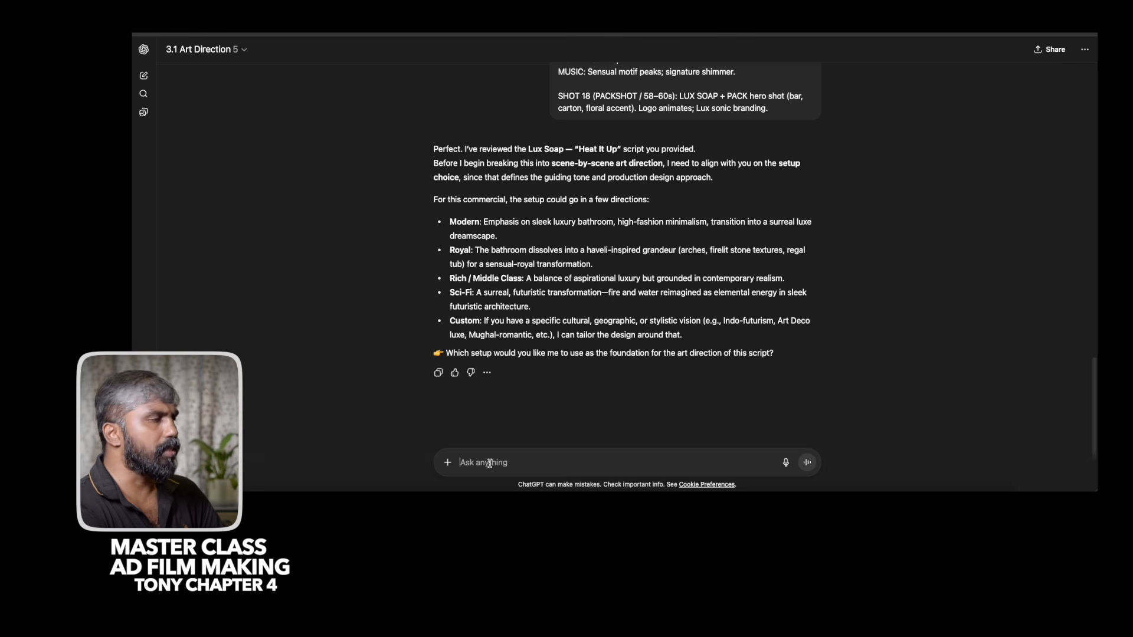
text(roya)
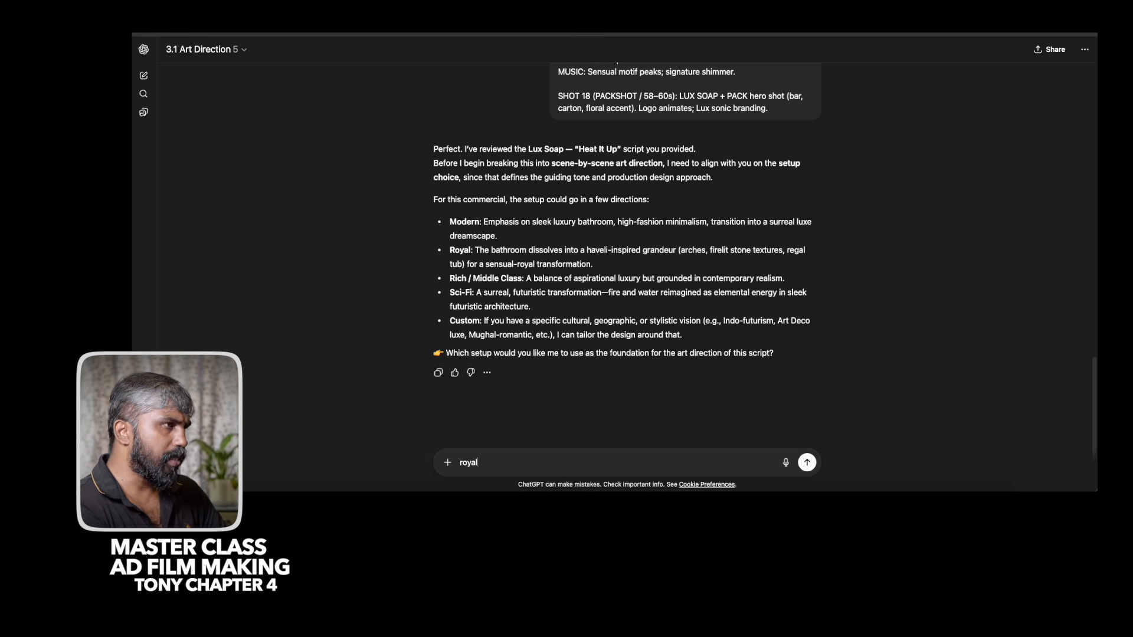
text(l)
key(Return)
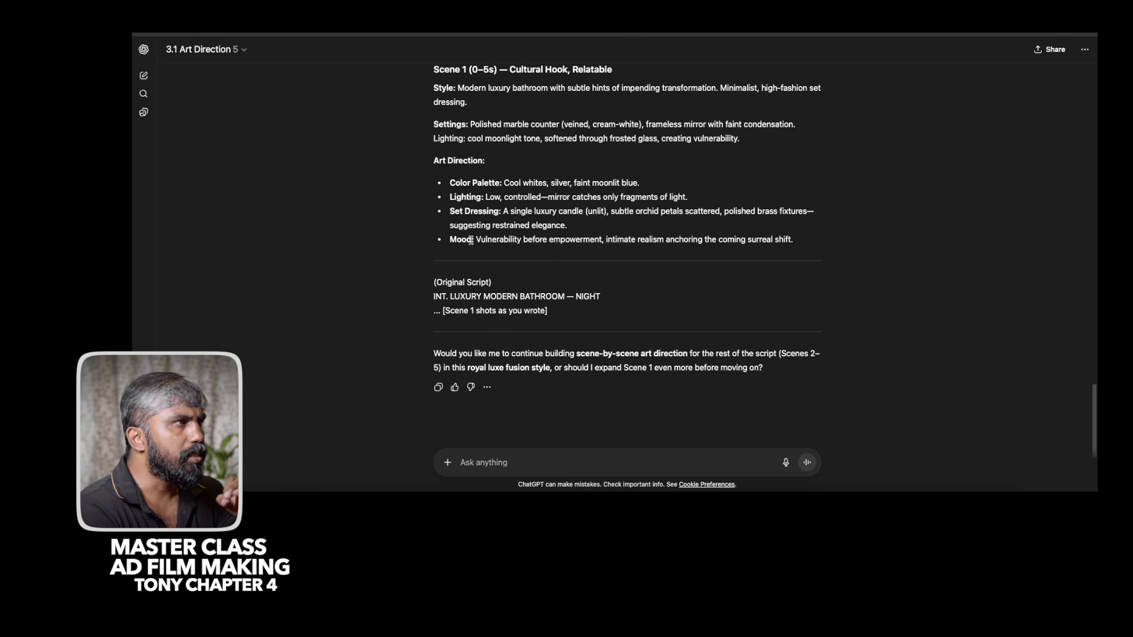
Review the Scene 1 art direction and highlight the "... [Scene 1 shots as you wrote]" placeholder under Original Script.
scroll(472, 245, up, 3)
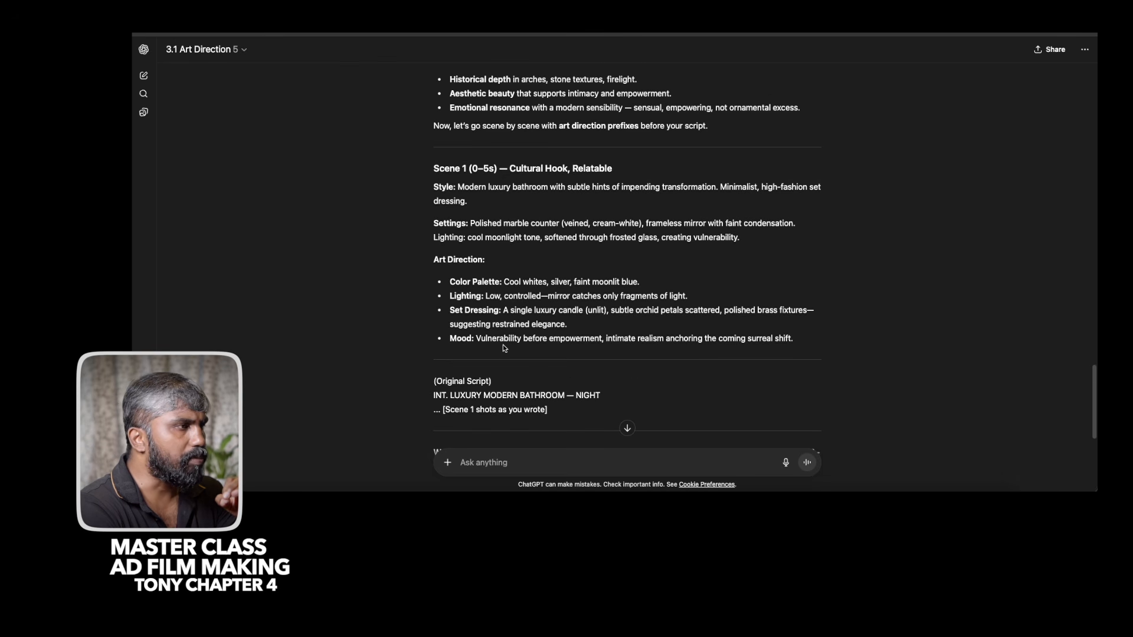
scroll(503, 346, down, 1)
scroll(519, 377, down, 1)
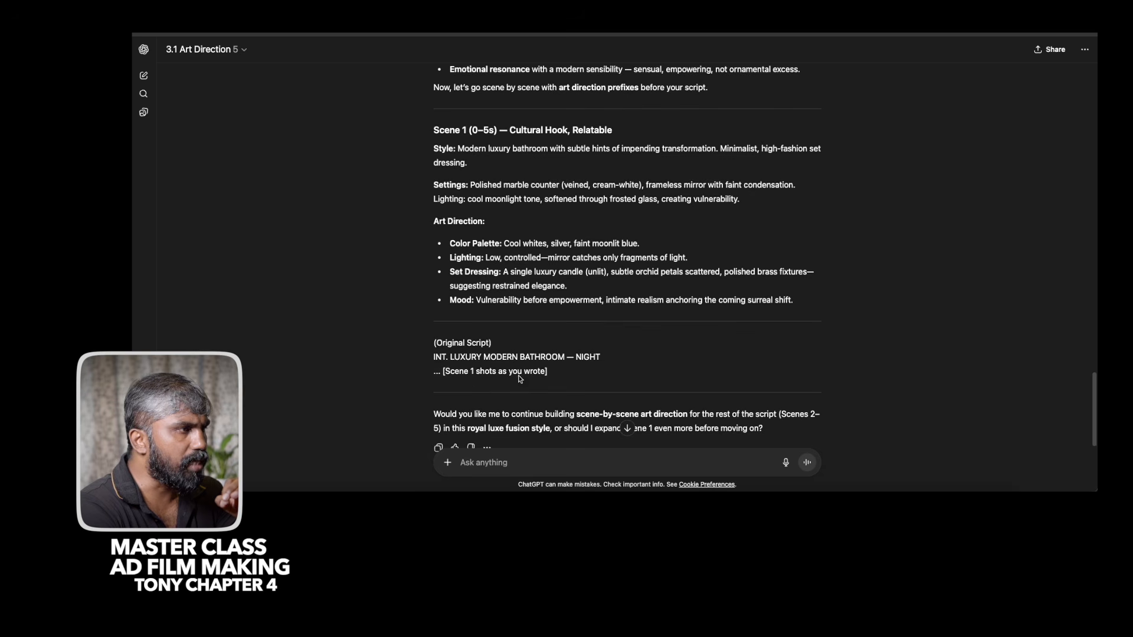
drag(434, 373, 553, 377)
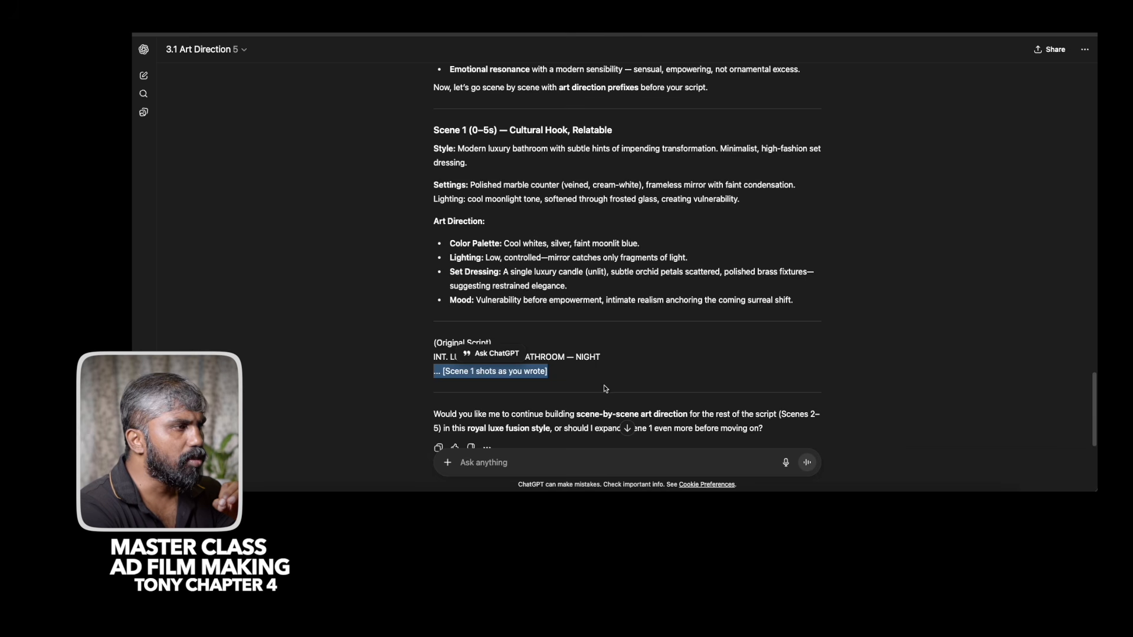
Send the Art Direction GPT the request "pls write full scene details in each scene and give me final version".
scroll(714, 369, down, 1)
click(505, 463)
text(pls )
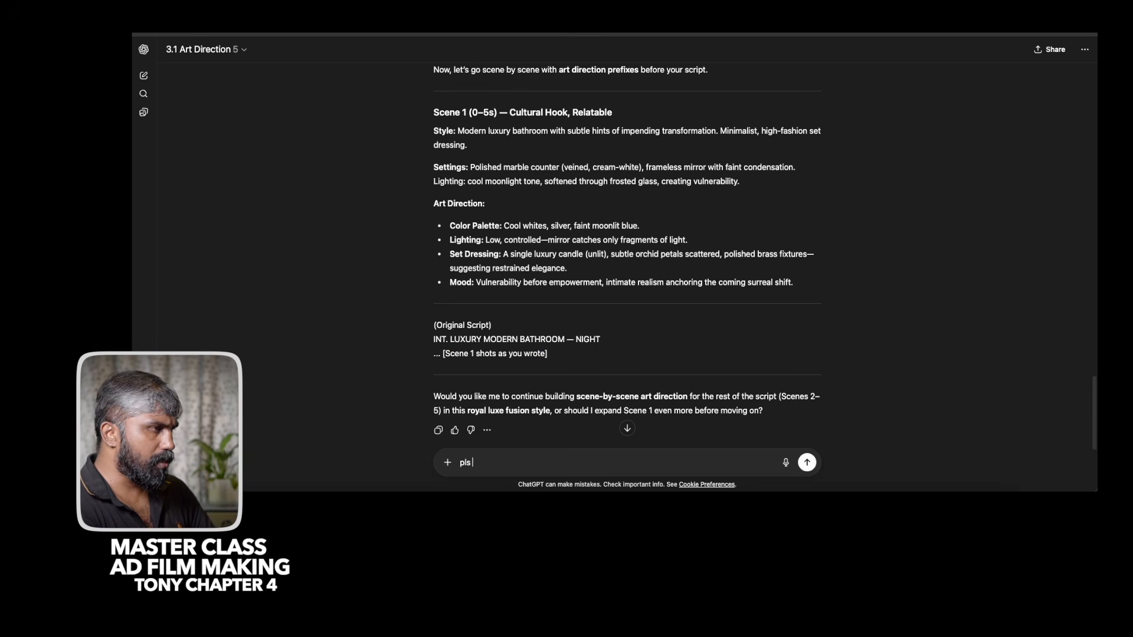
text(w)
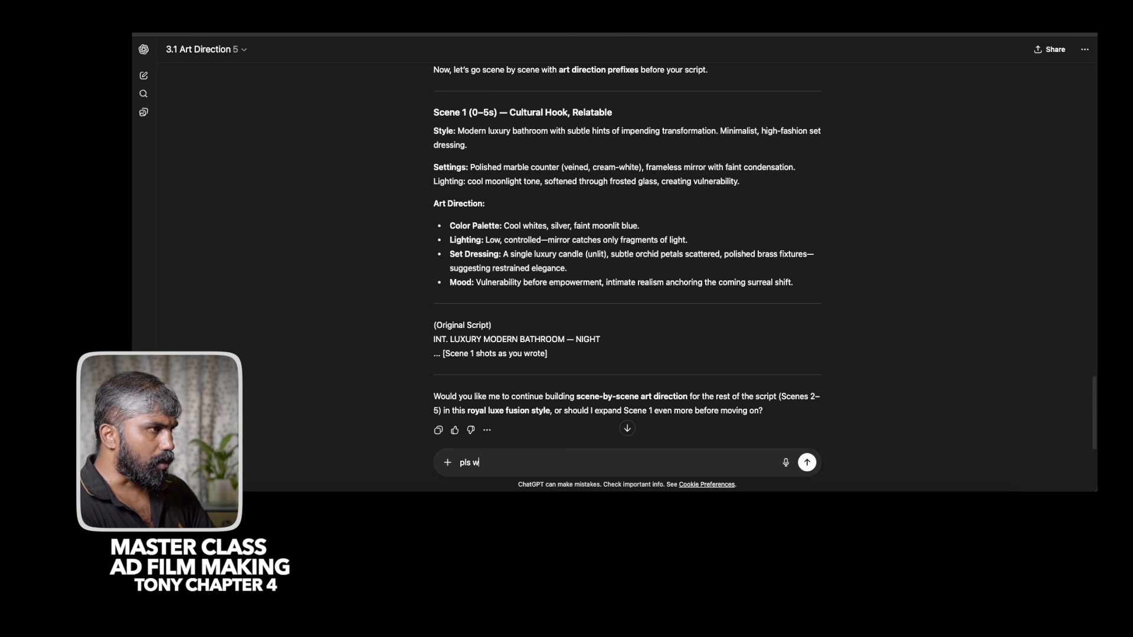
text(rite full scene details i)
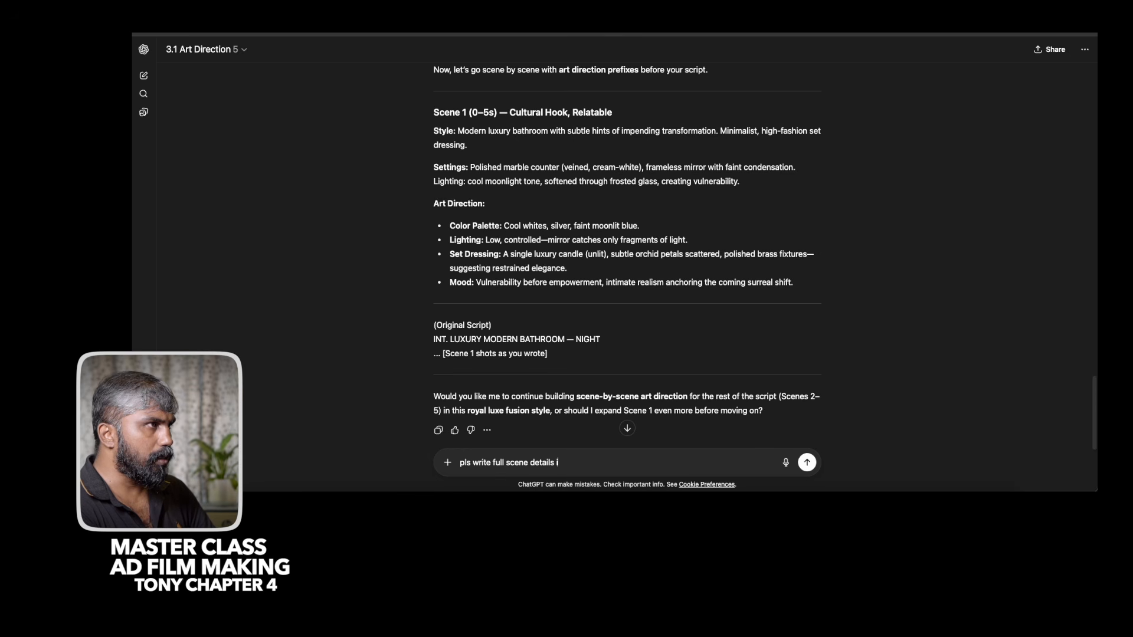
text(n each scene and fi)
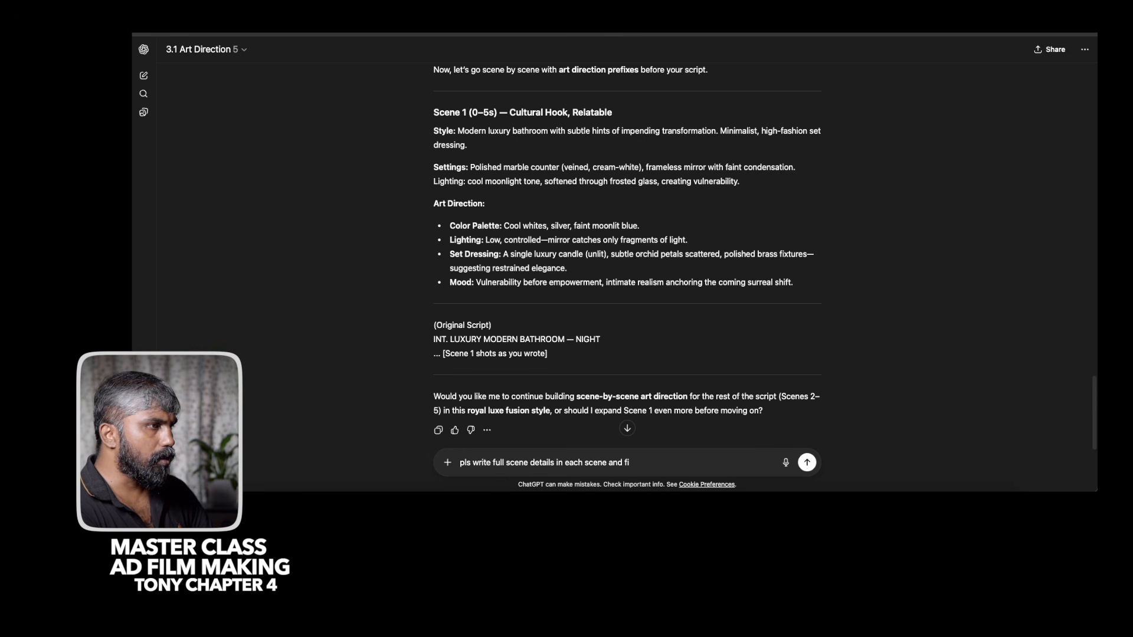
key(BackSpace)
key(BackSpace)
text(give me final)
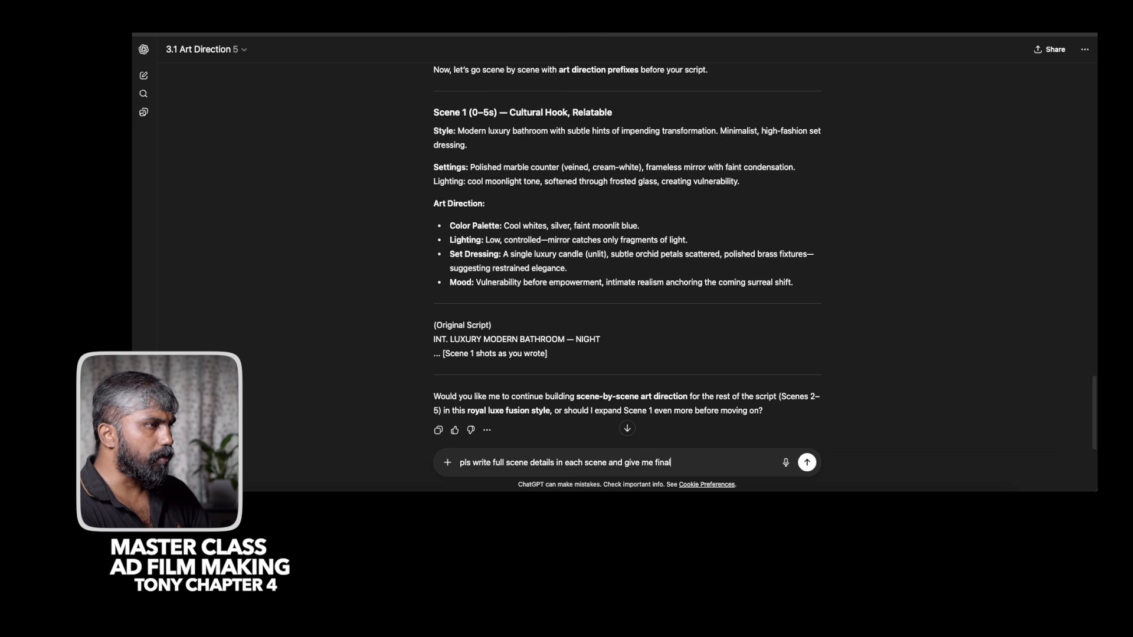
text( version)
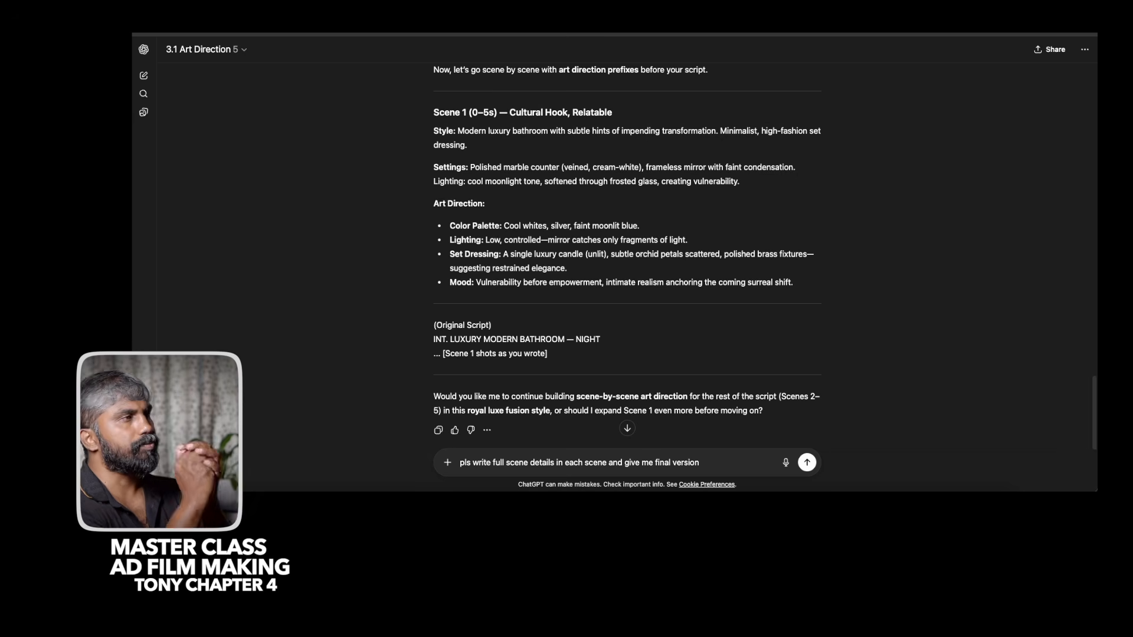
key(Return)
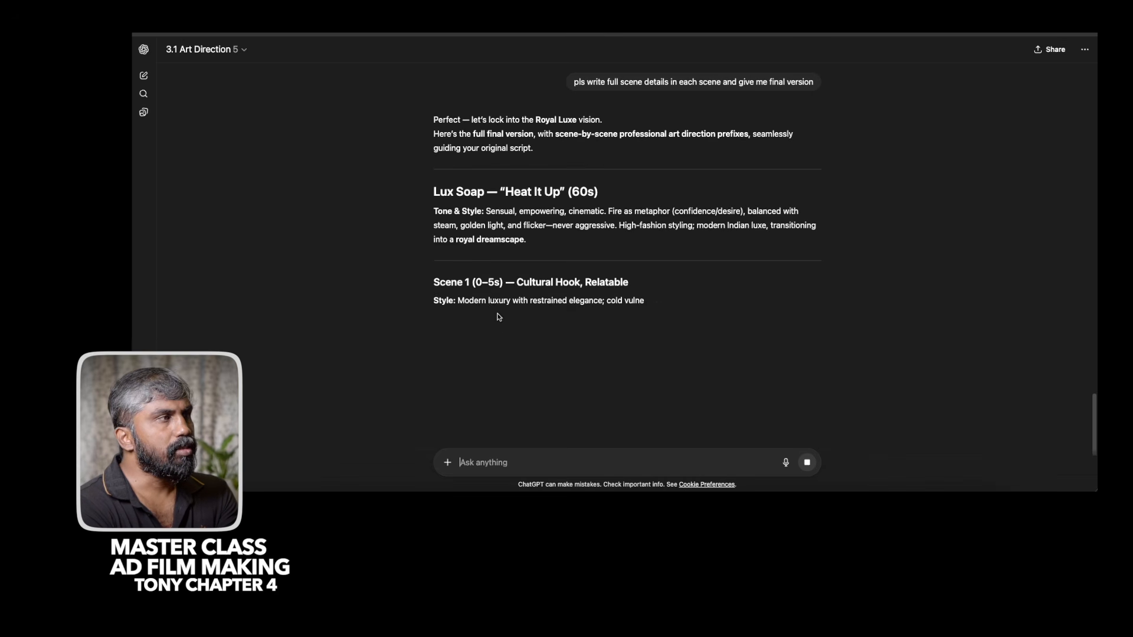
Read through the final "Heat It Up" art direction from Scene 1 to the start of Scene 5, checking each scene's details and shots.
scroll(529, 307, down, 5)
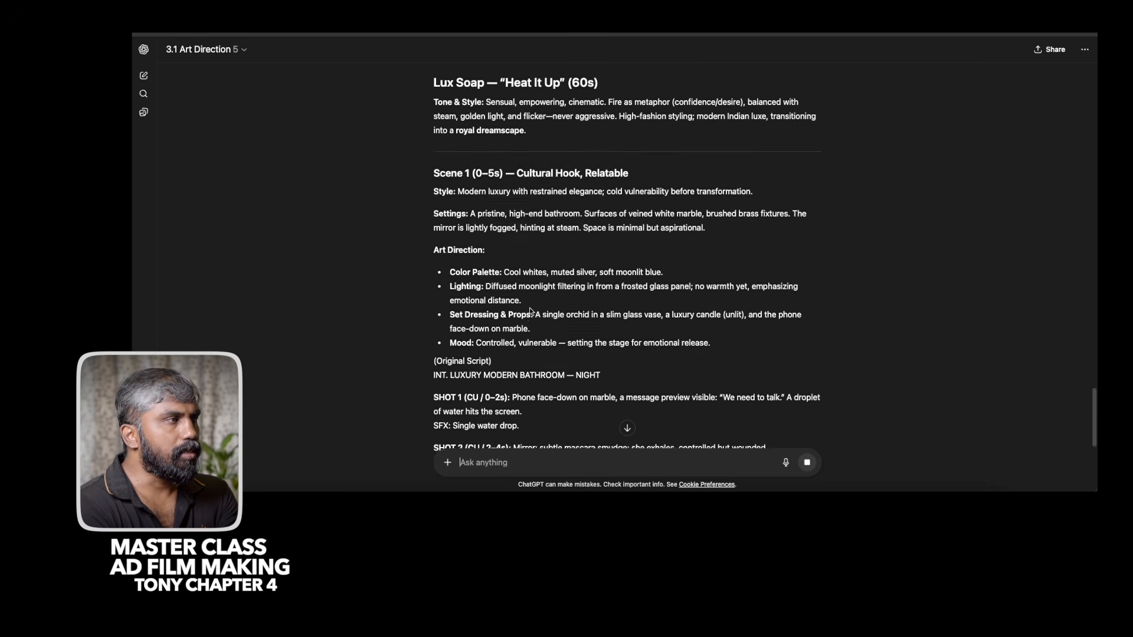
scroll(530, 309, down, 1)
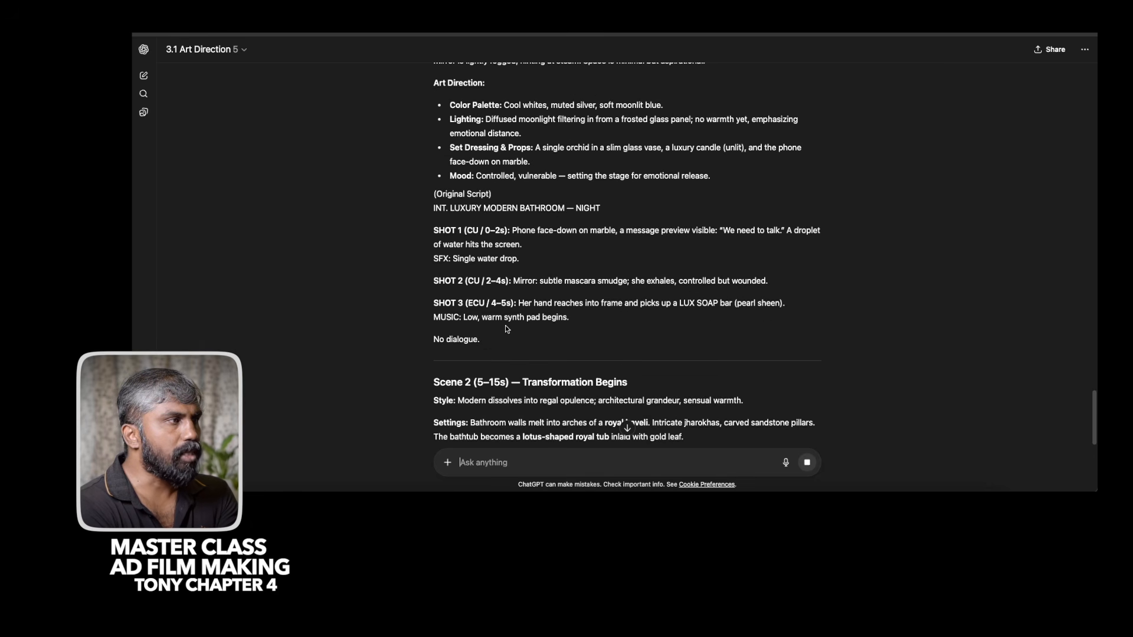
scroll(503, 322, down, 4)
scroll(520, 319, down, 10)
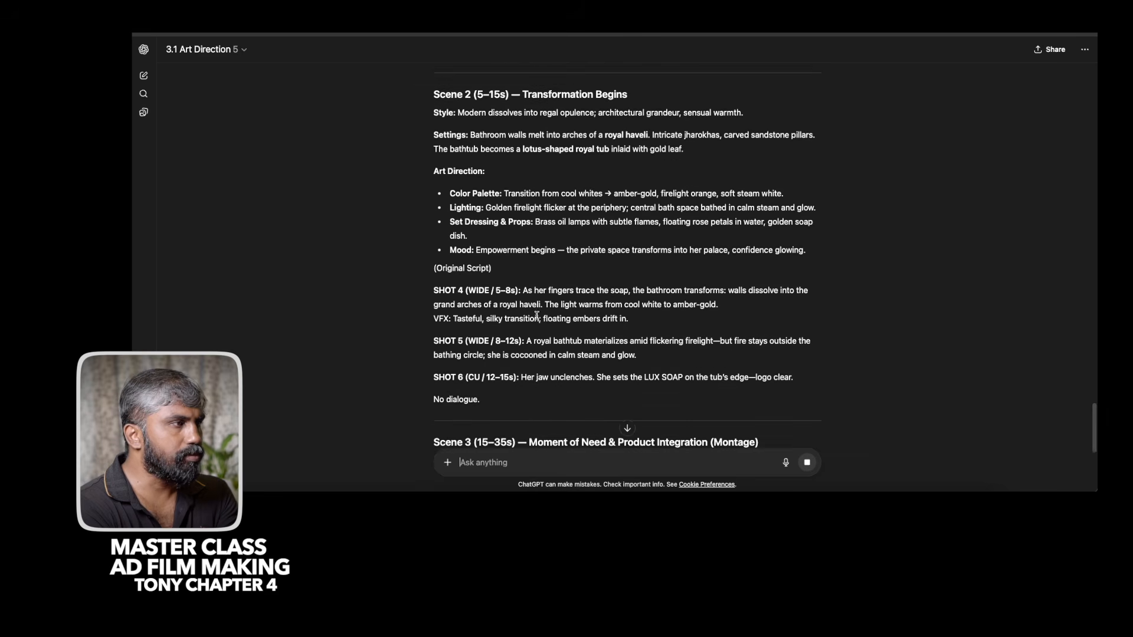
scroll(538, 318, down, 8)
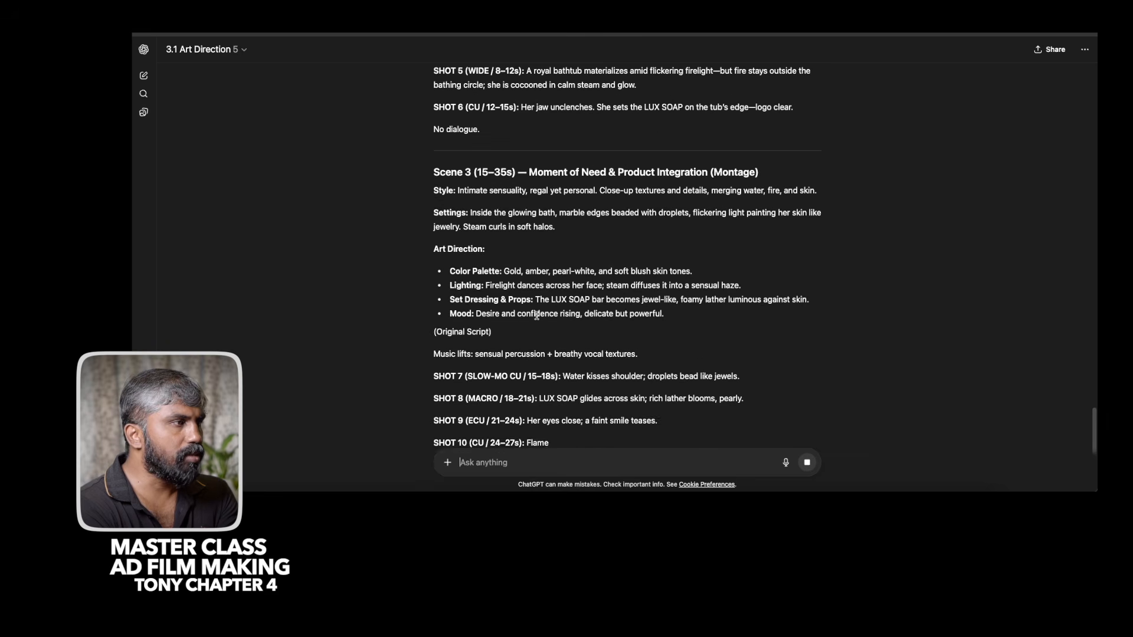
scroll(536, 316, down, 3)
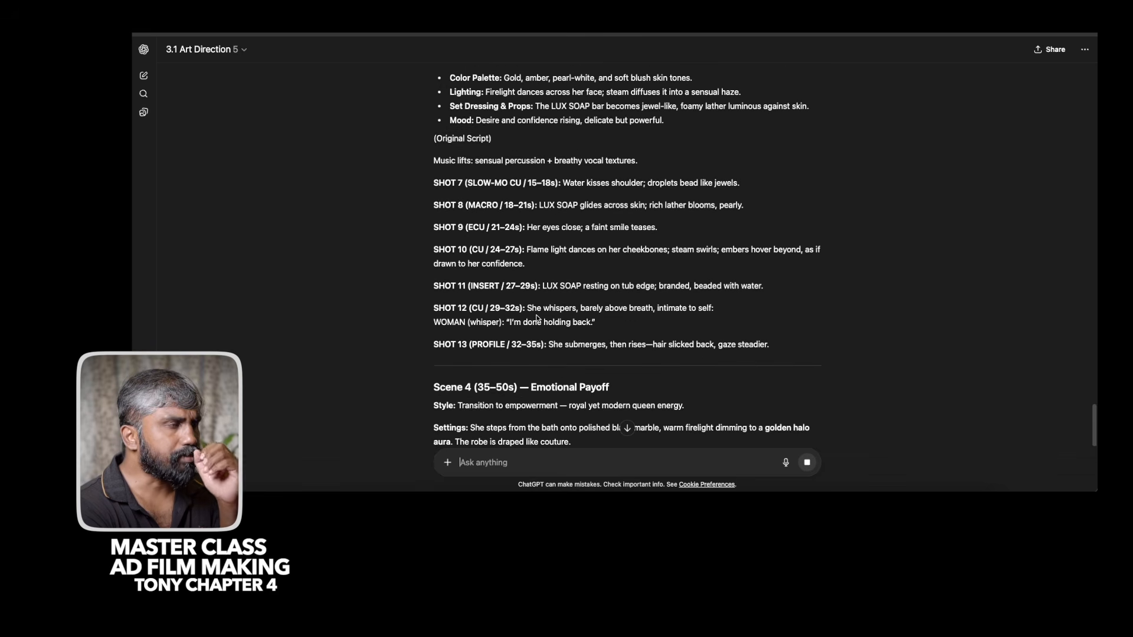
scroll(536, 318, down, 4)
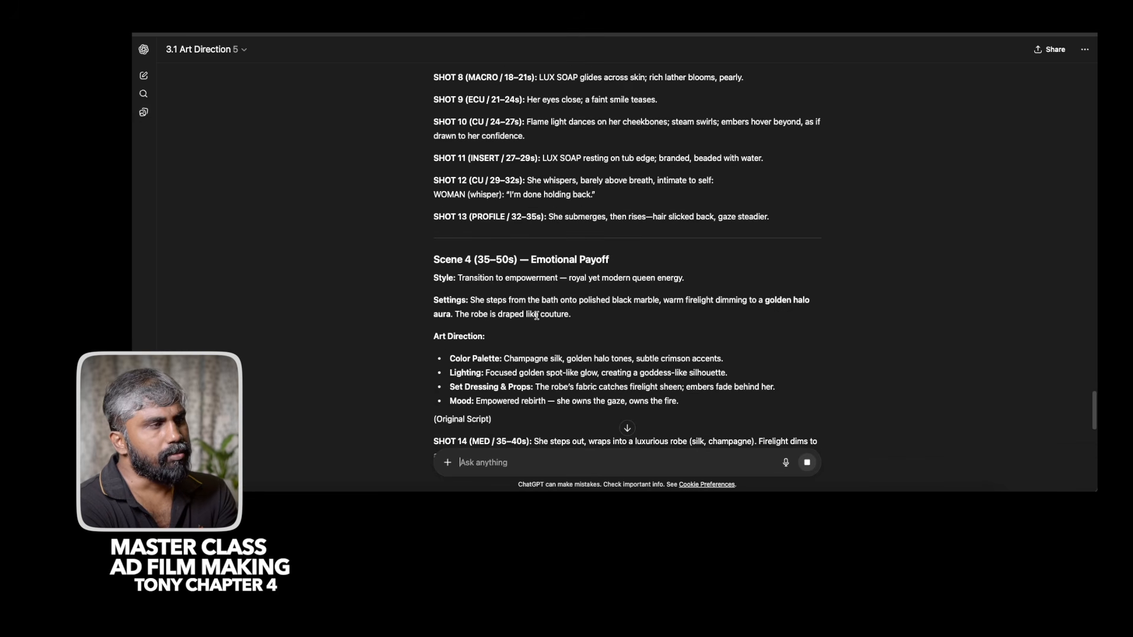
scroll(536, 316, down, 4)
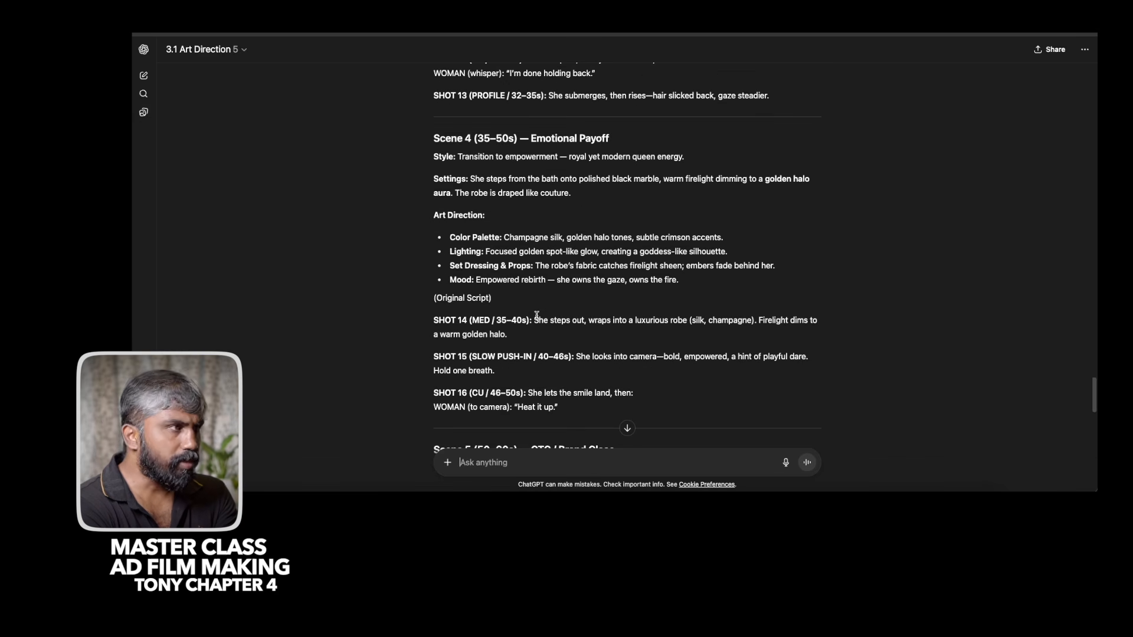
scroll(537, 318, down, 2)
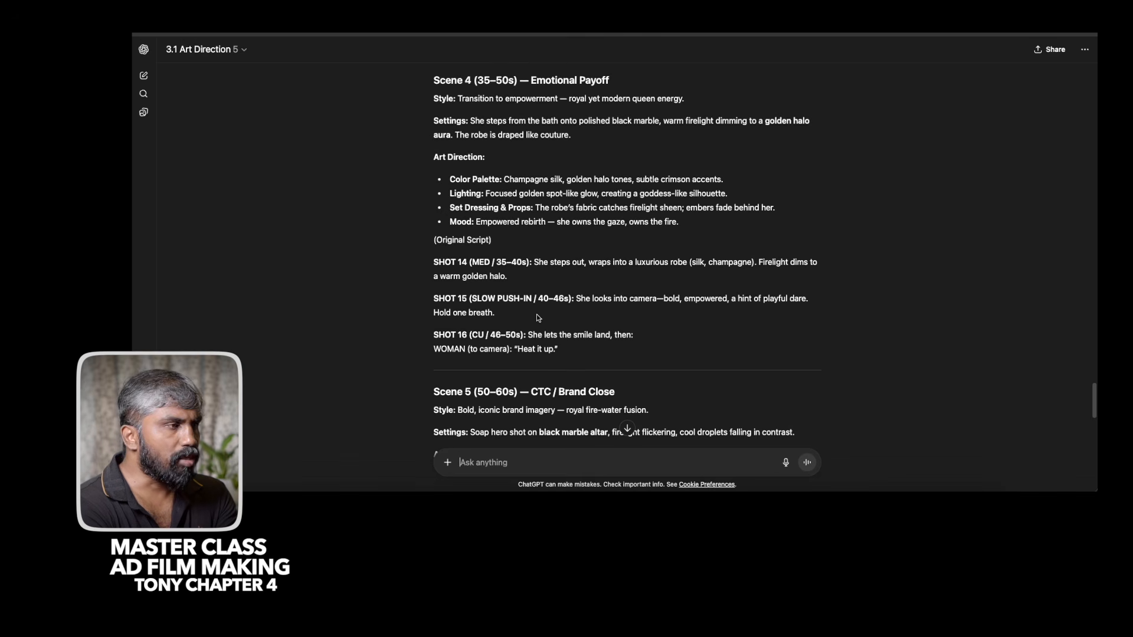
Select the final art-directed script from the "Scene 1 (0–5s) — Cultural Hook, Relatable" heading through the SHOT 18 packshot.
scroll(536, 317, up, 20)
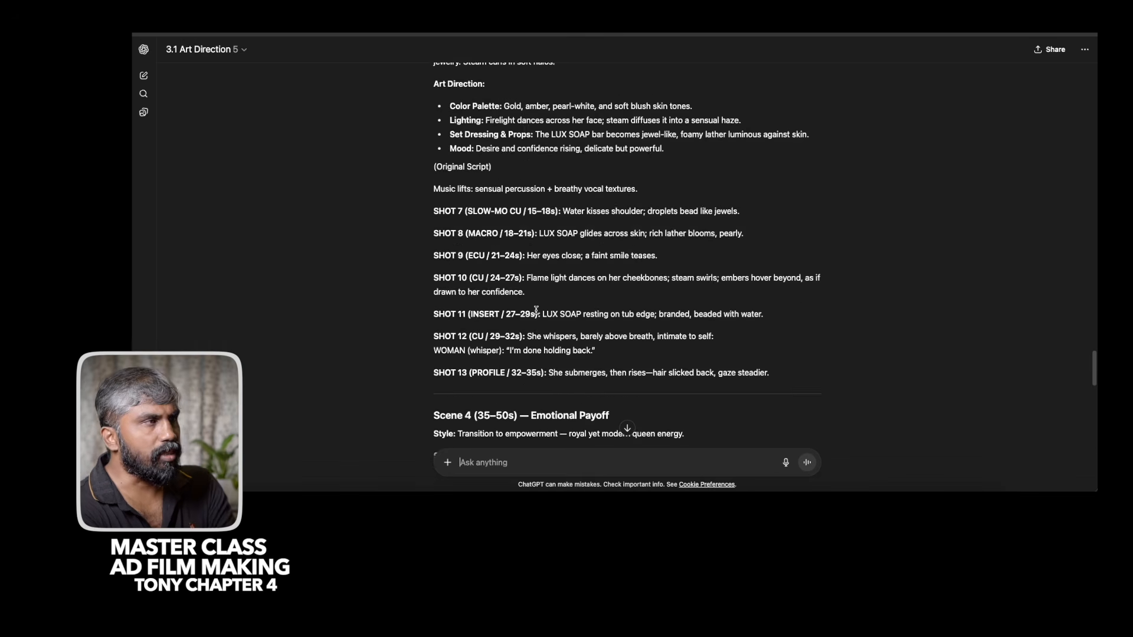
scroll(519, 301, up, 8)
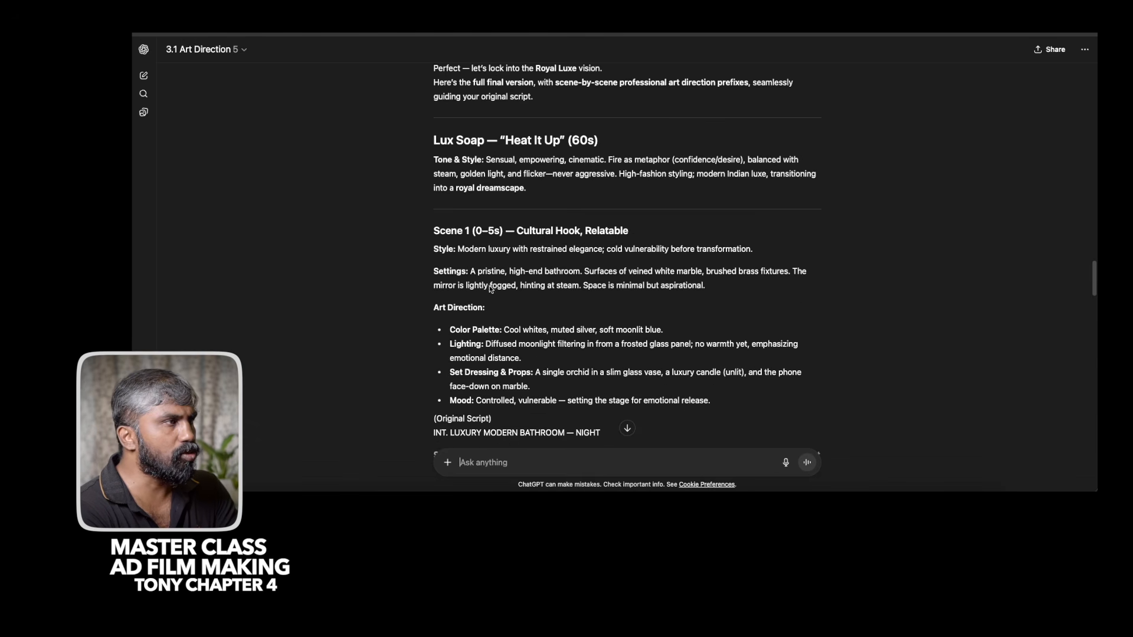
drag(433, 230, 545, 334)
scroll(545, 334, down, 20)
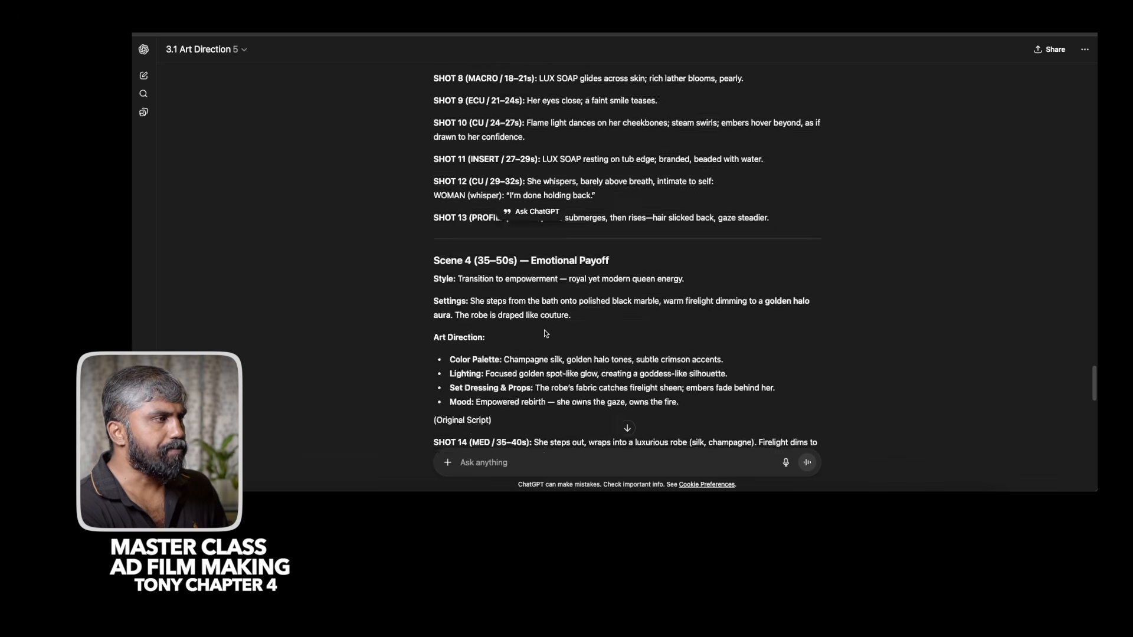
scroll(545, 334, down, 4)
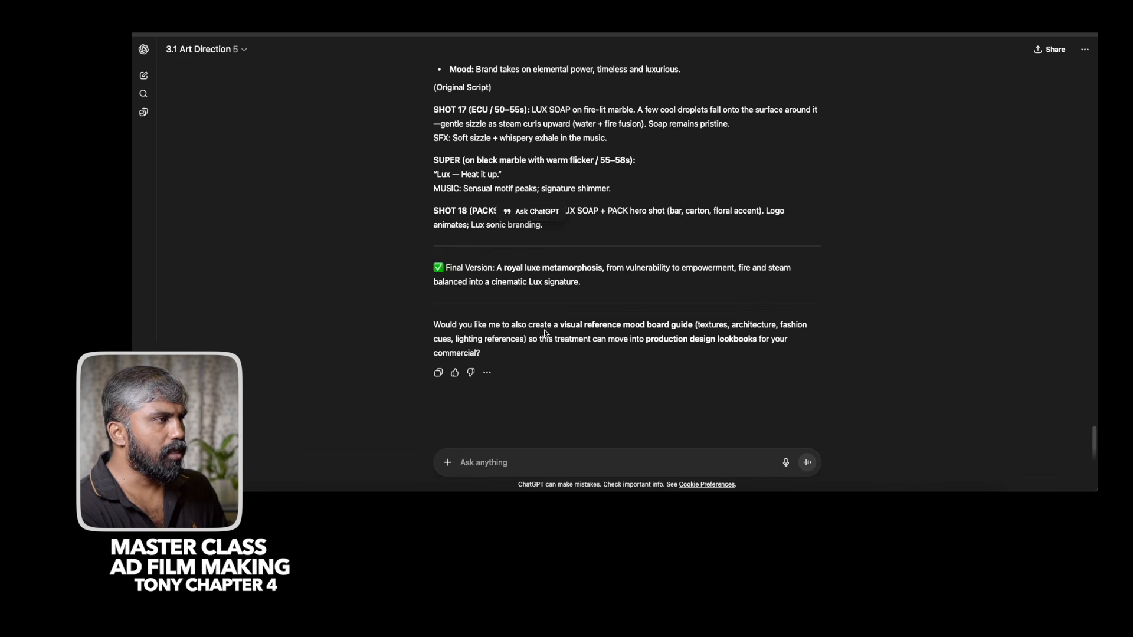
shift+click(545, 227)
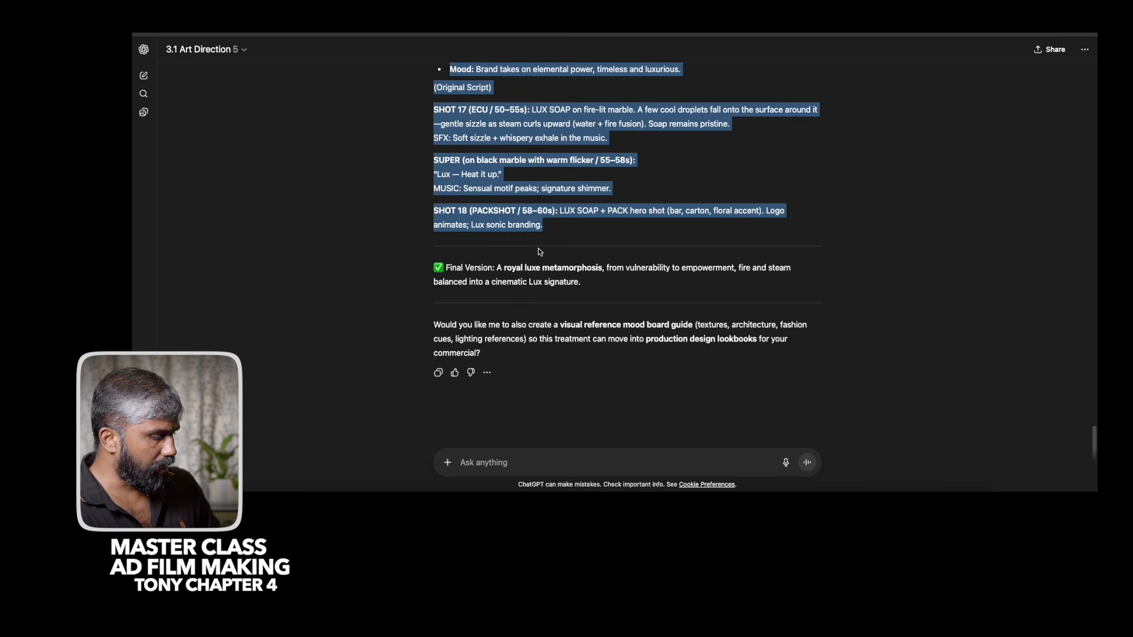
Check the selected Scene 5 text and switch to the 2 Script Analysis Master chat's message field.
scroll(551, 233, up, 4)
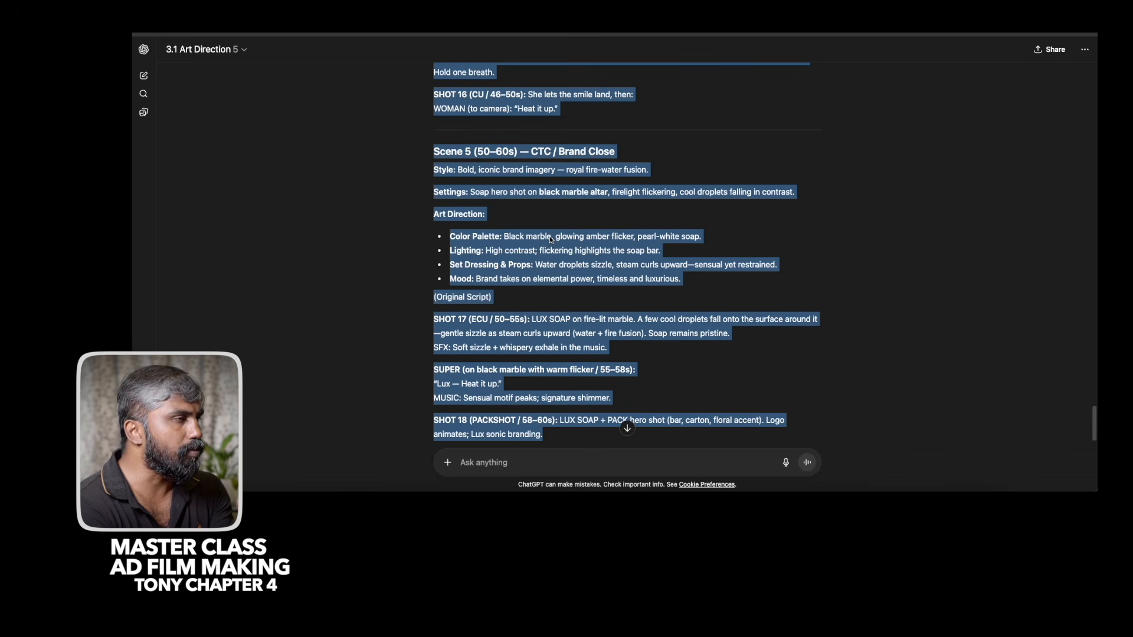
scroll(550, 236, up, 2)
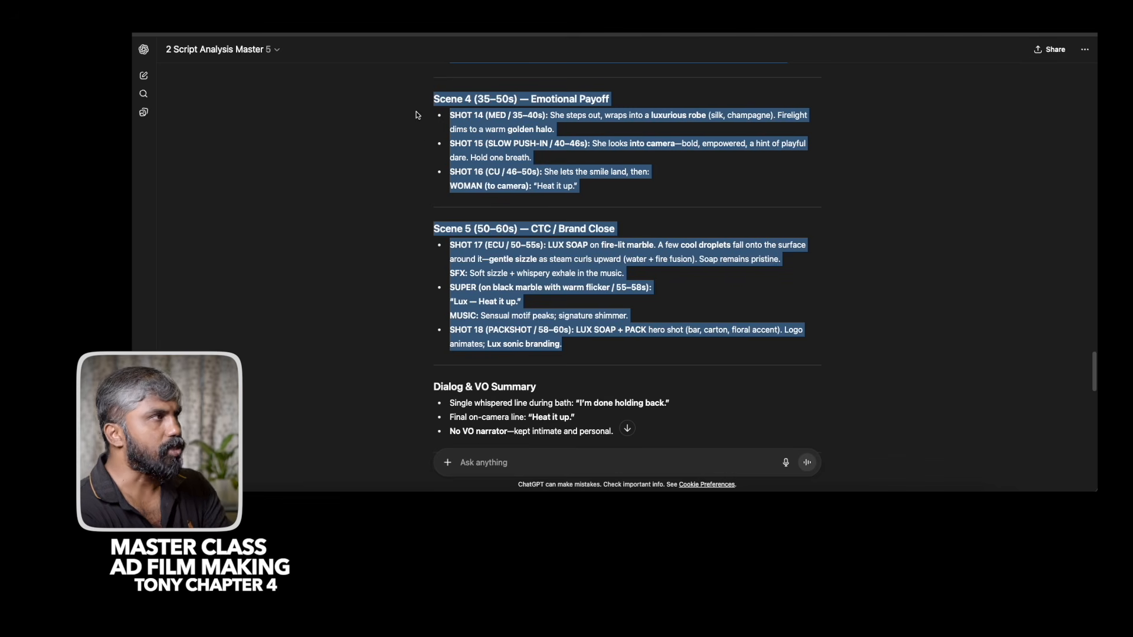
click(483, 463)
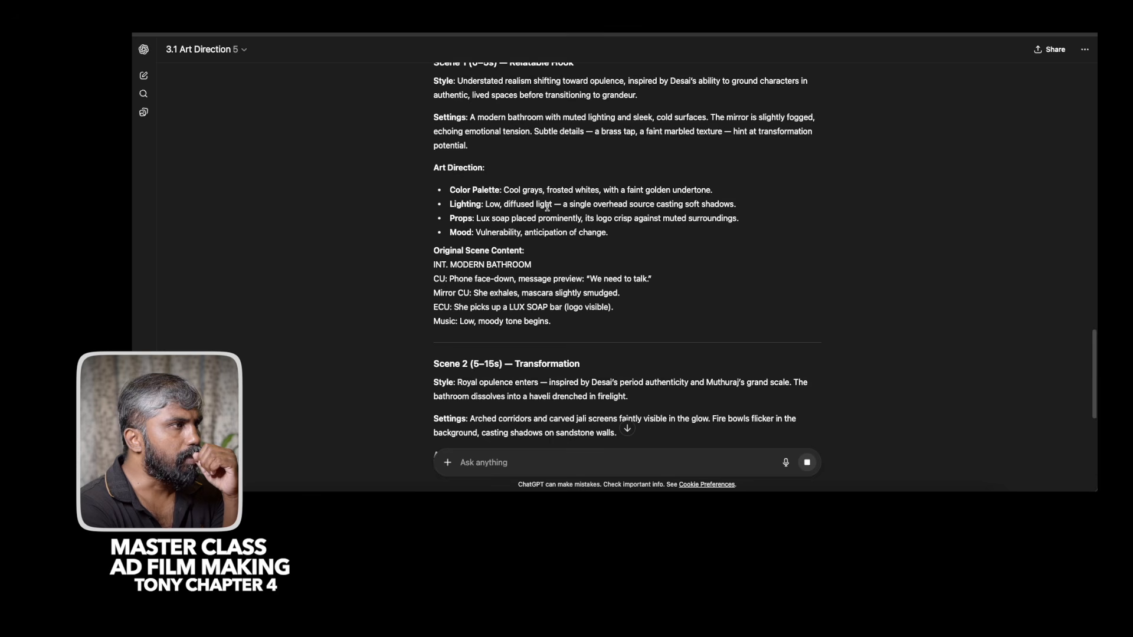
Select the shorter storyboard's art direction in 3.1 Art Direction, from "Scene 1 (0–5s) — Relatable Hook" through Scene 5's "LOGO + SONIC BRANDING".
scroll(547, 208, up, 4)
drag(433, 283, 736, 422)
scroll(560, 312, down, 5)
scroll(560, 311, down, 10)
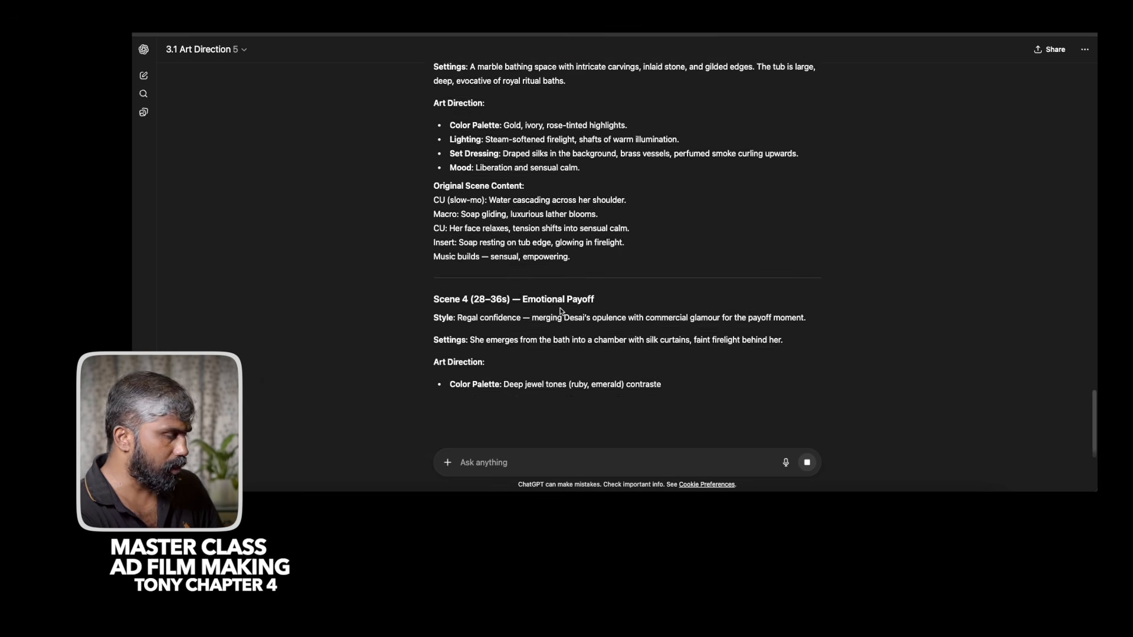
scroll(560, 312, down, 5)
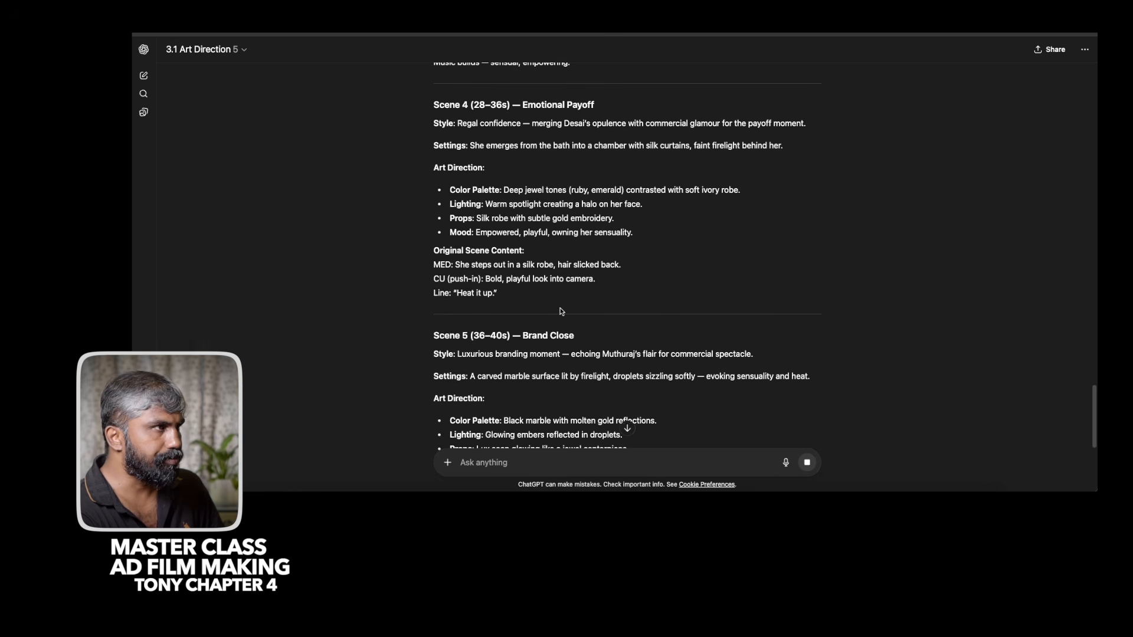
scroll(562, 311, up, 2)
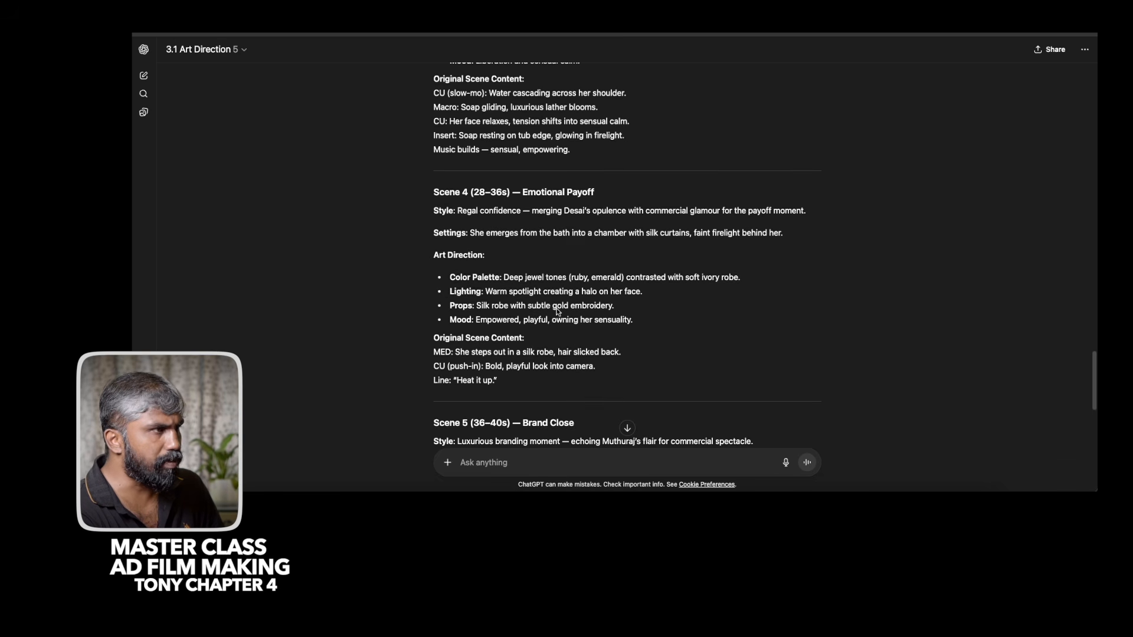
scroll(556, 310, down, 5)
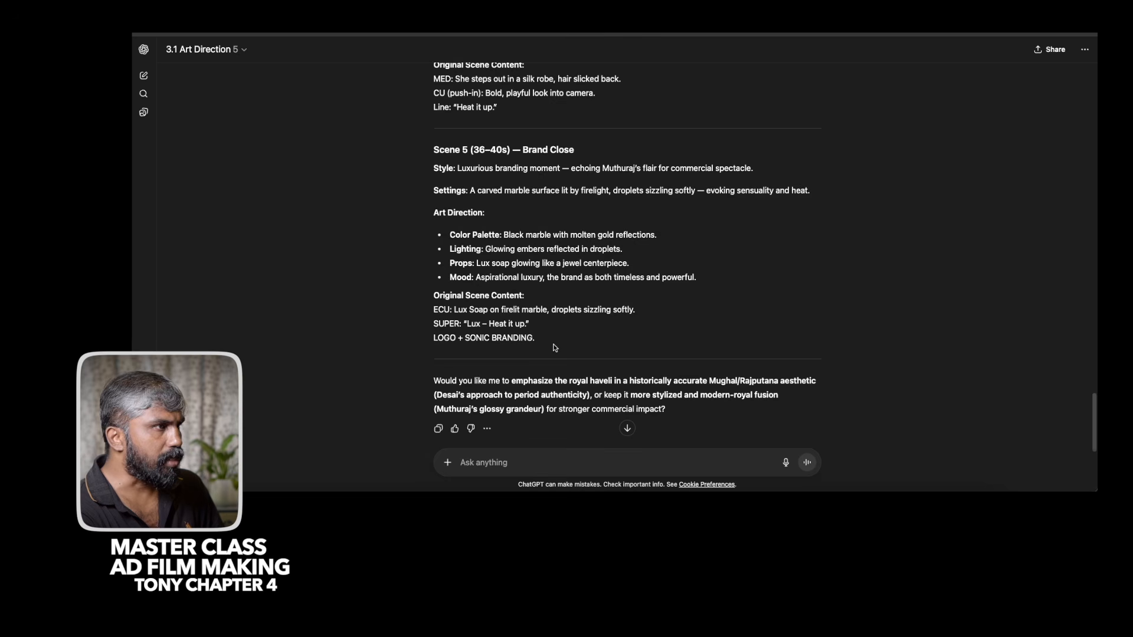
shift+click(548, 342)
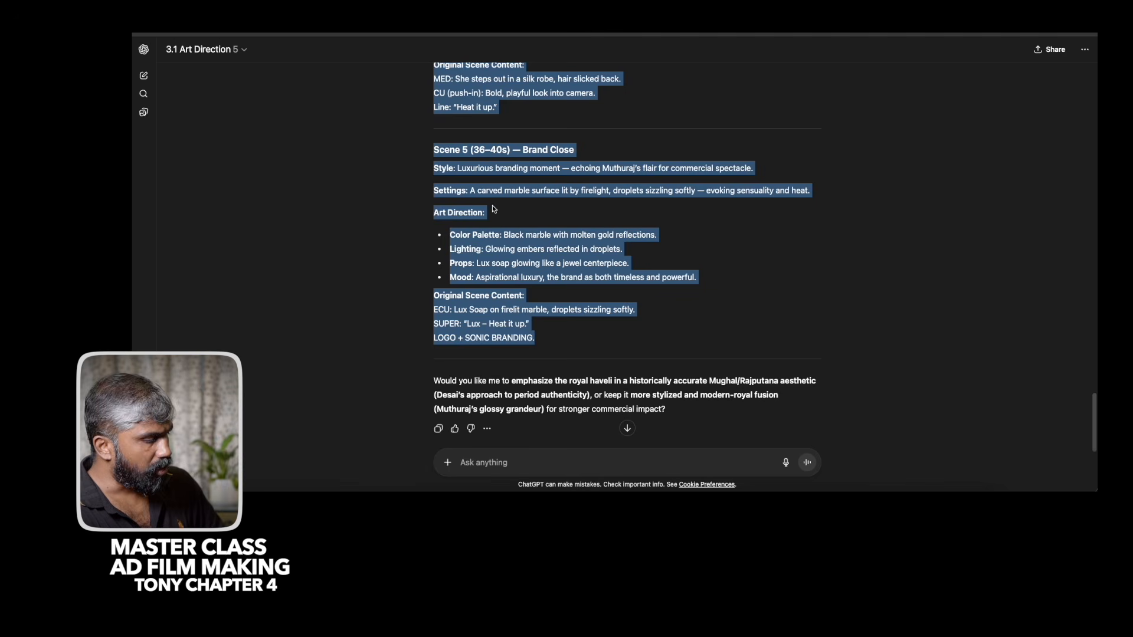
Check the start of the selected storyboard art direction and paste the copied text into Gemini's Image prompt.
scroll(508, 207, up, 20)
scroll(508, 209, up, 6)
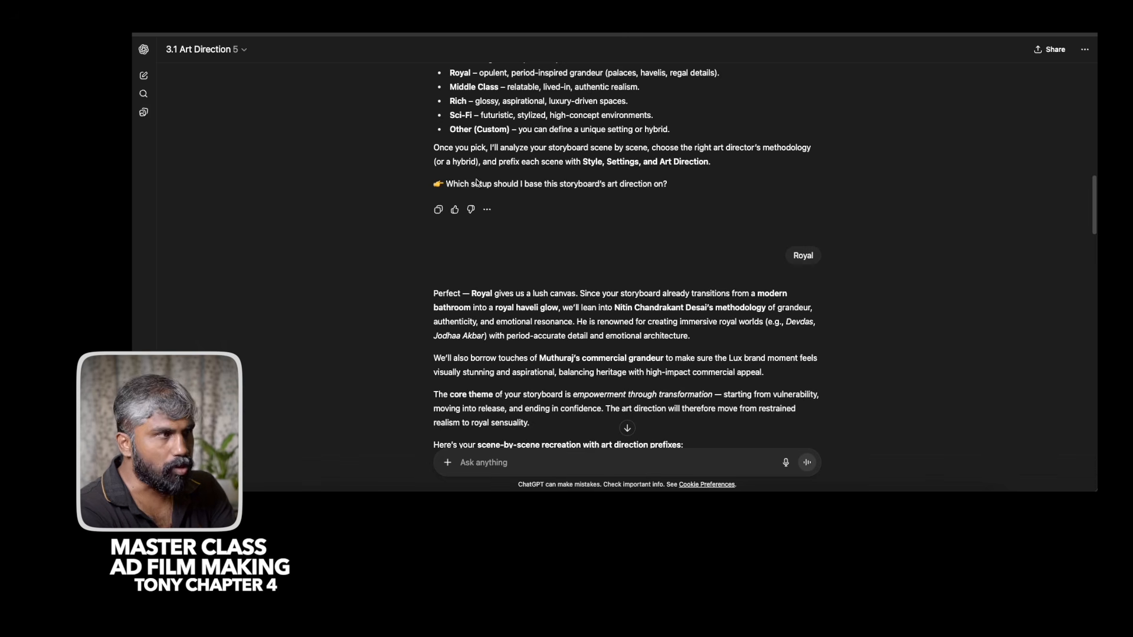
scroll(484, 181, down, 4)
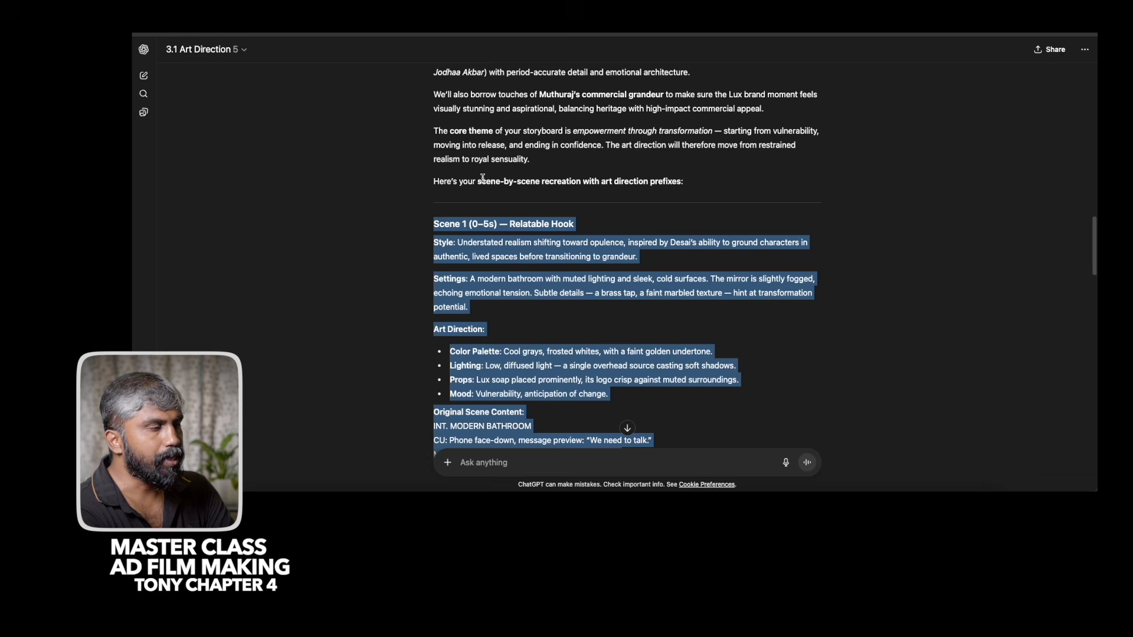
scroll(515, 274, down, 6)
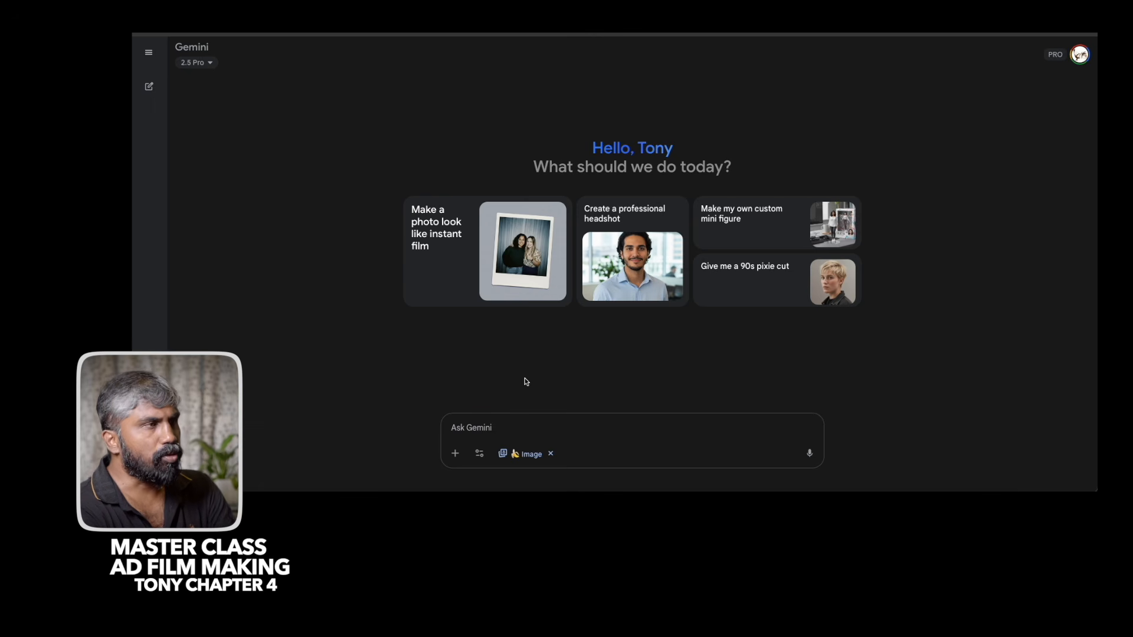
click(491, 428)
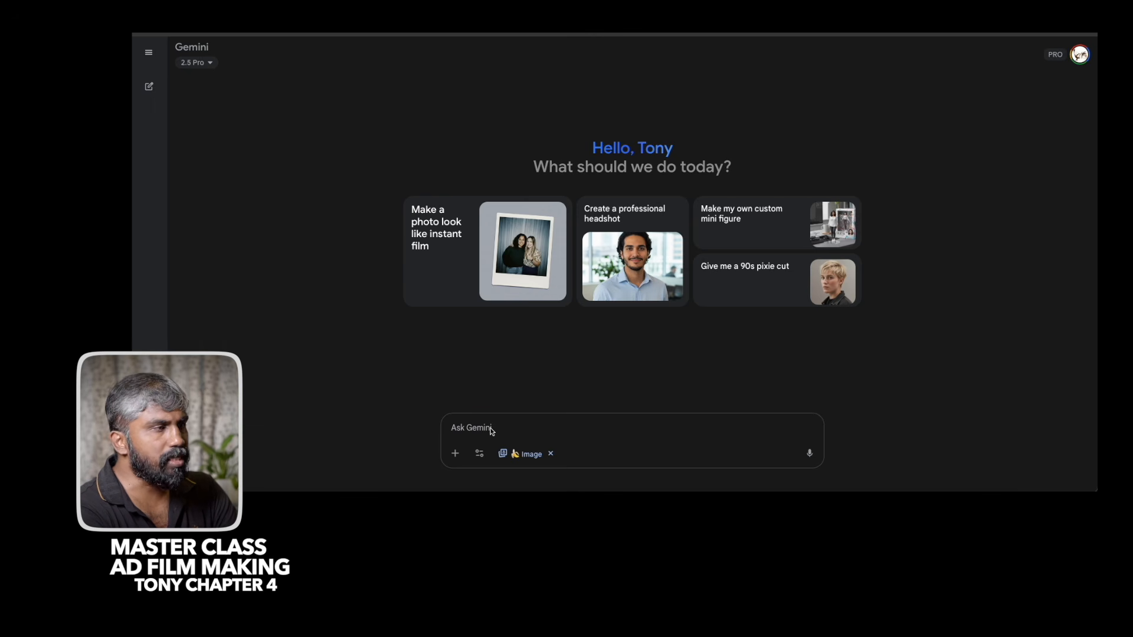
key(ctrl+v)
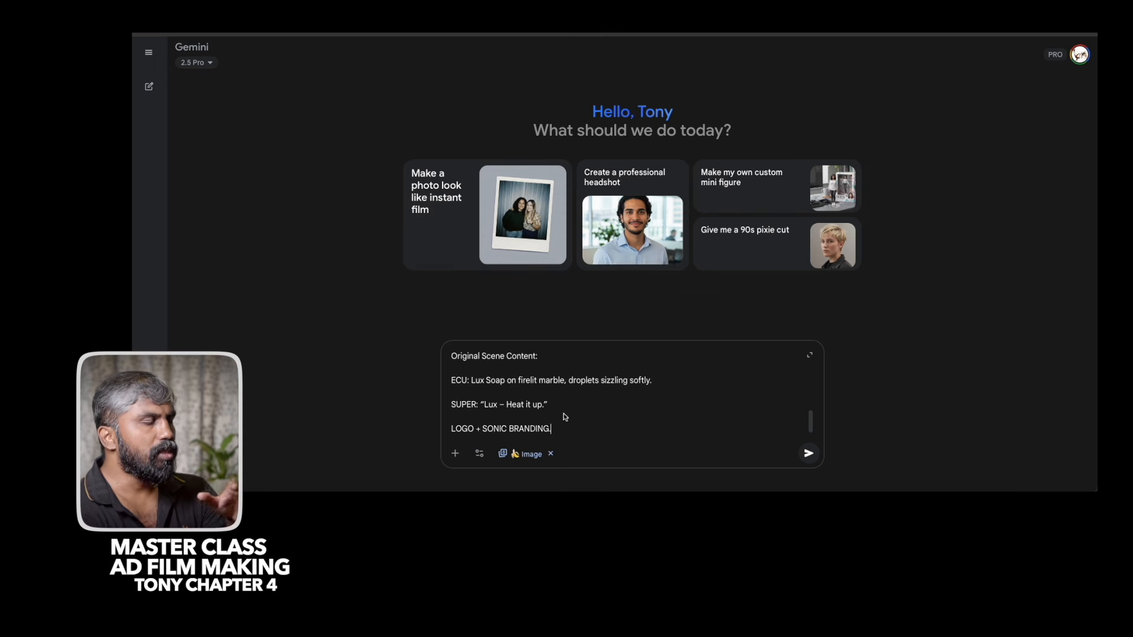
Add "pls create all scene images" after the pasted "LOGO + SONIC BRANDING." line and submit the prompt.
scroll(565, 403, down, 5)
scroll(565, 403, down, 10)
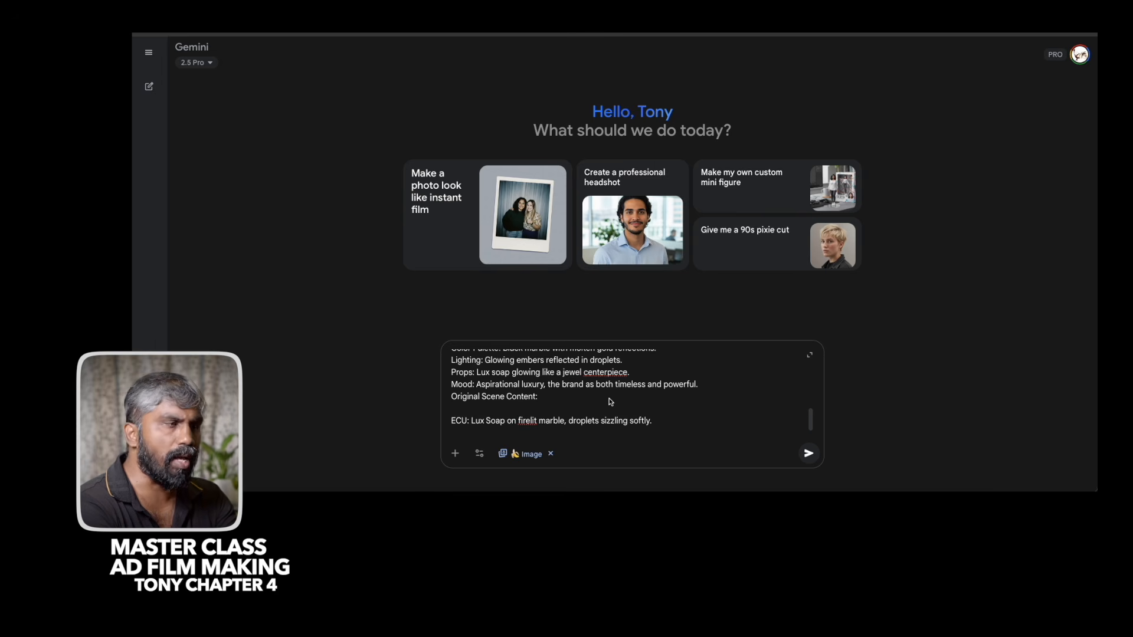
scroll(649, 416, down, 2)
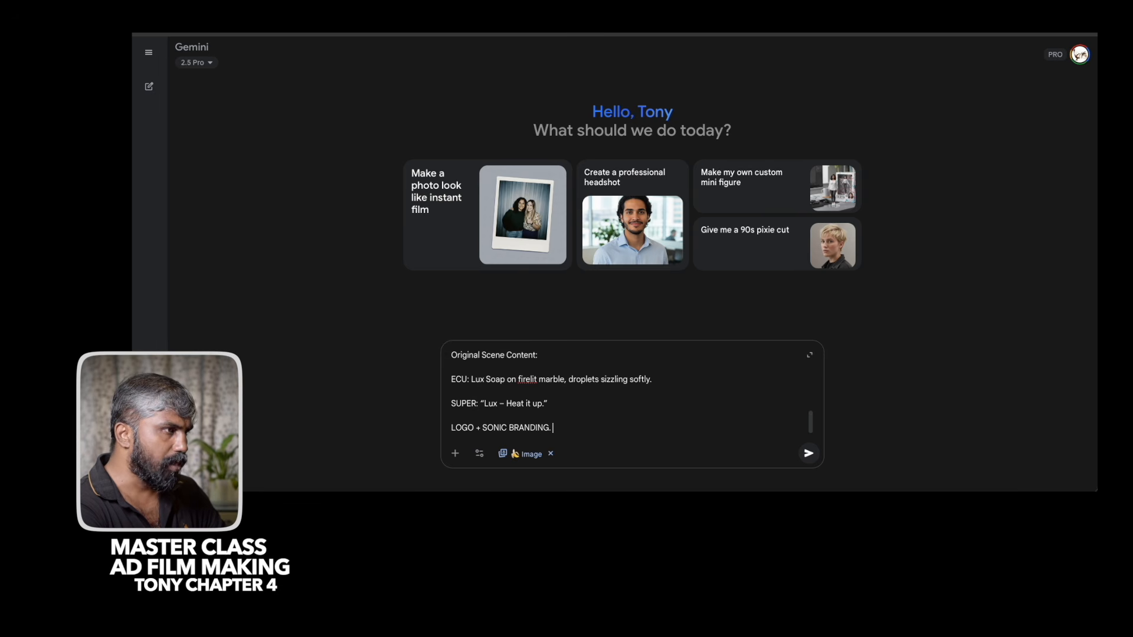
text(pl)
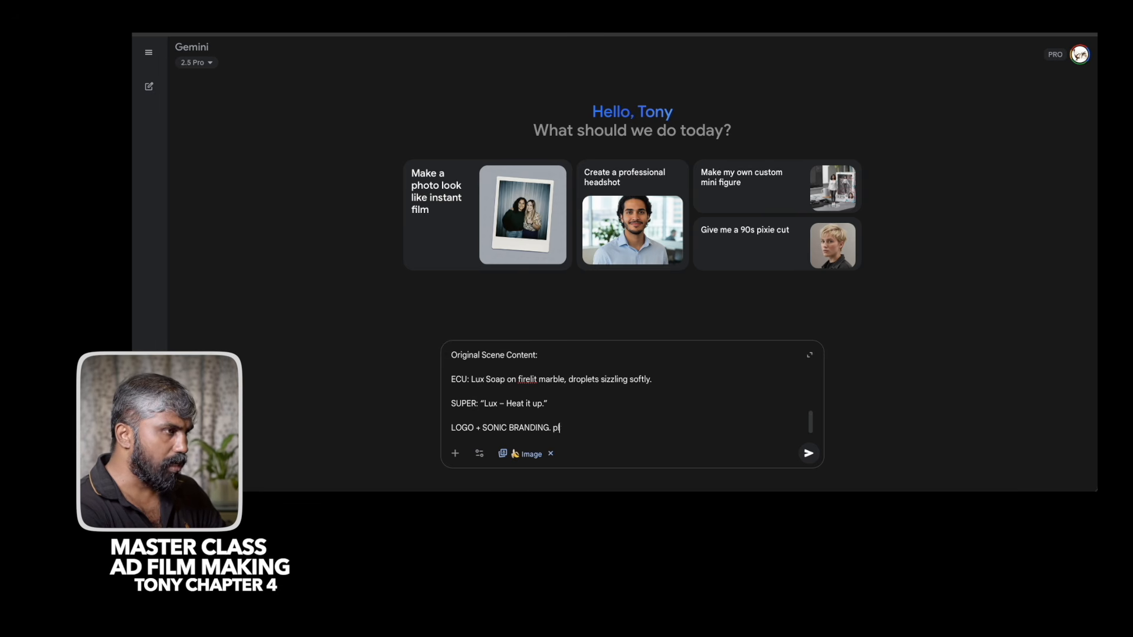
text(s create all scene images)
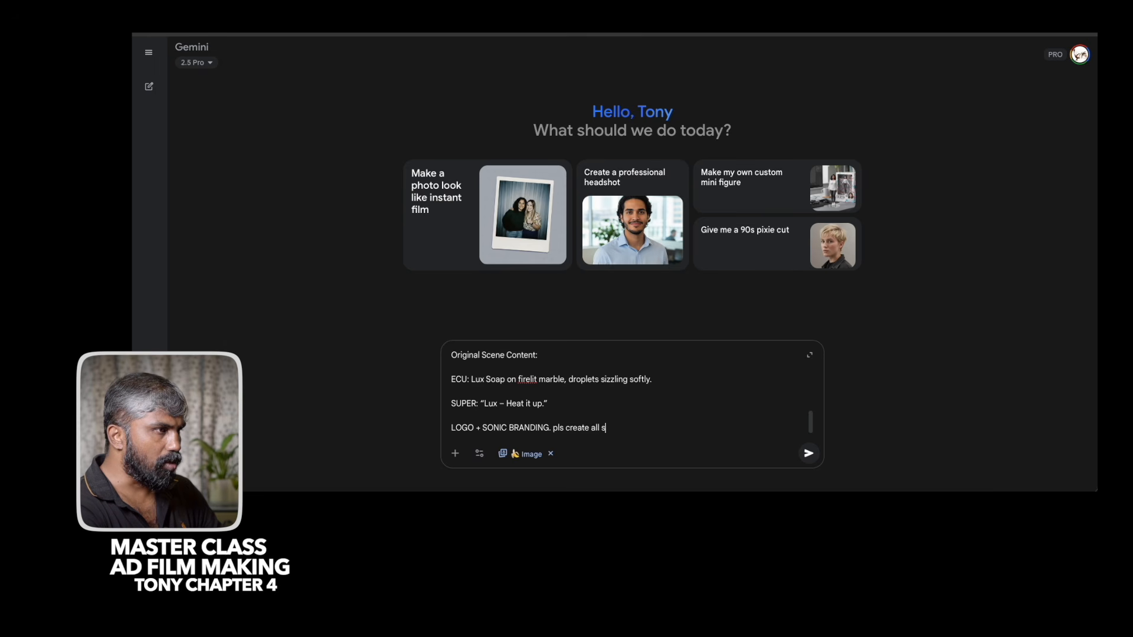
key(Return)
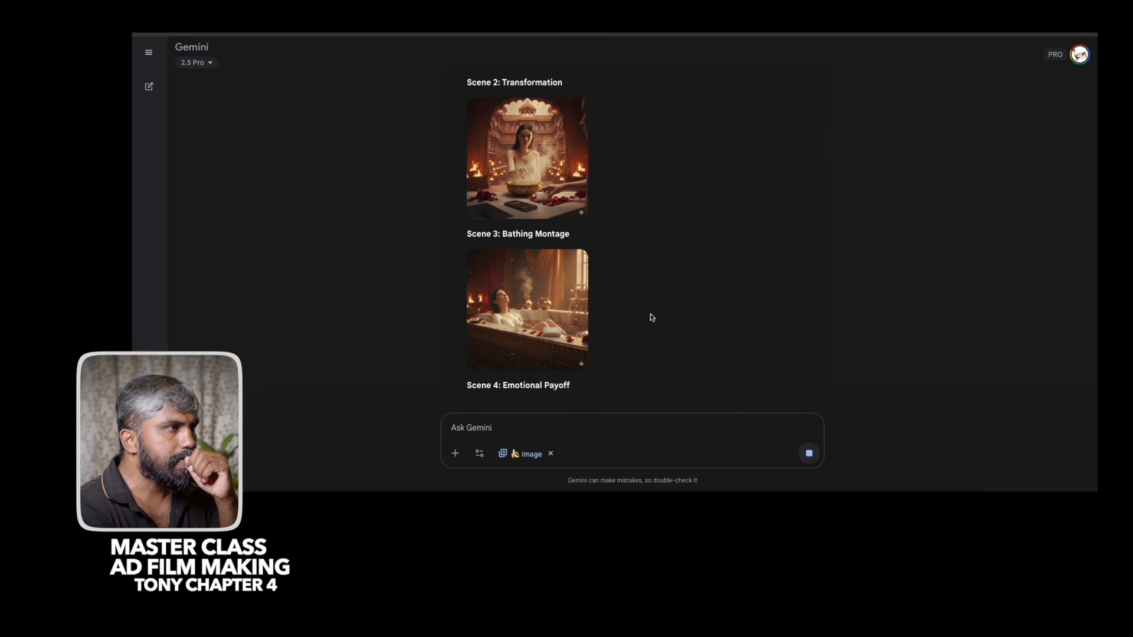
Review the generated scene images, from Scene 1: Relatable Hook through Scene 5: Brand Close.
scroll(617, 270, up, 3)
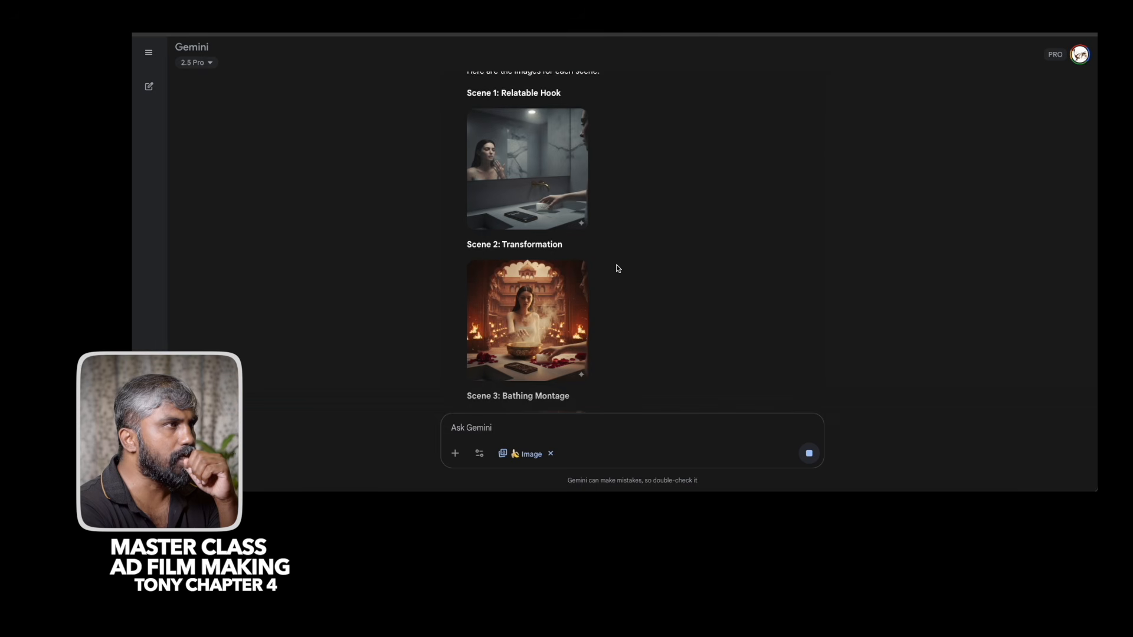
scroll(621, 272, down, 2)
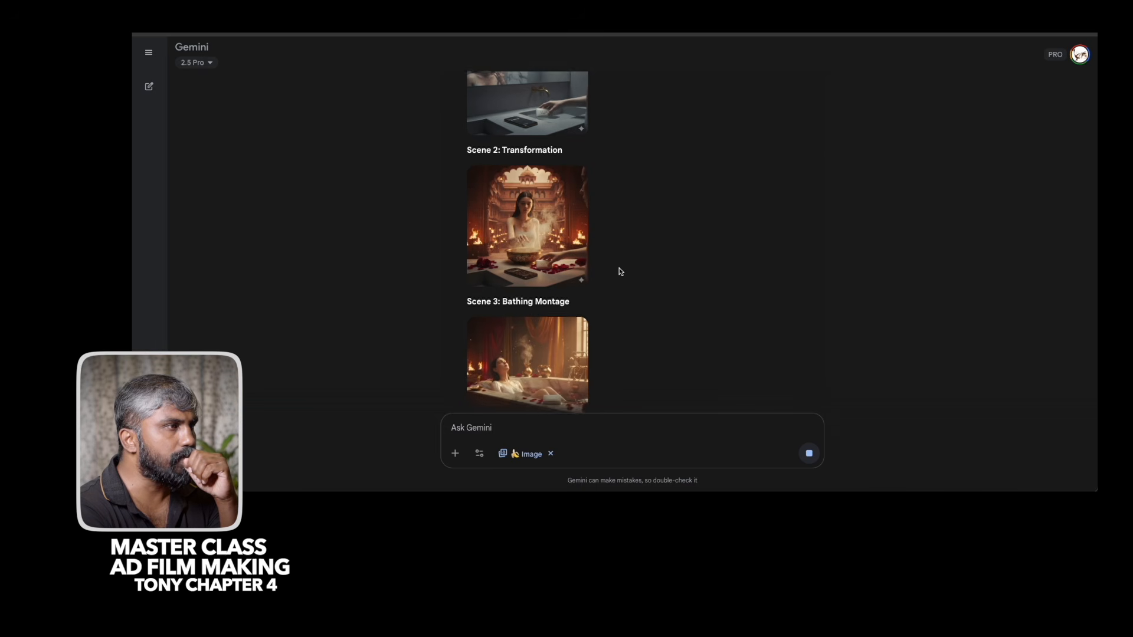
scroll(621, 272, down, 1)
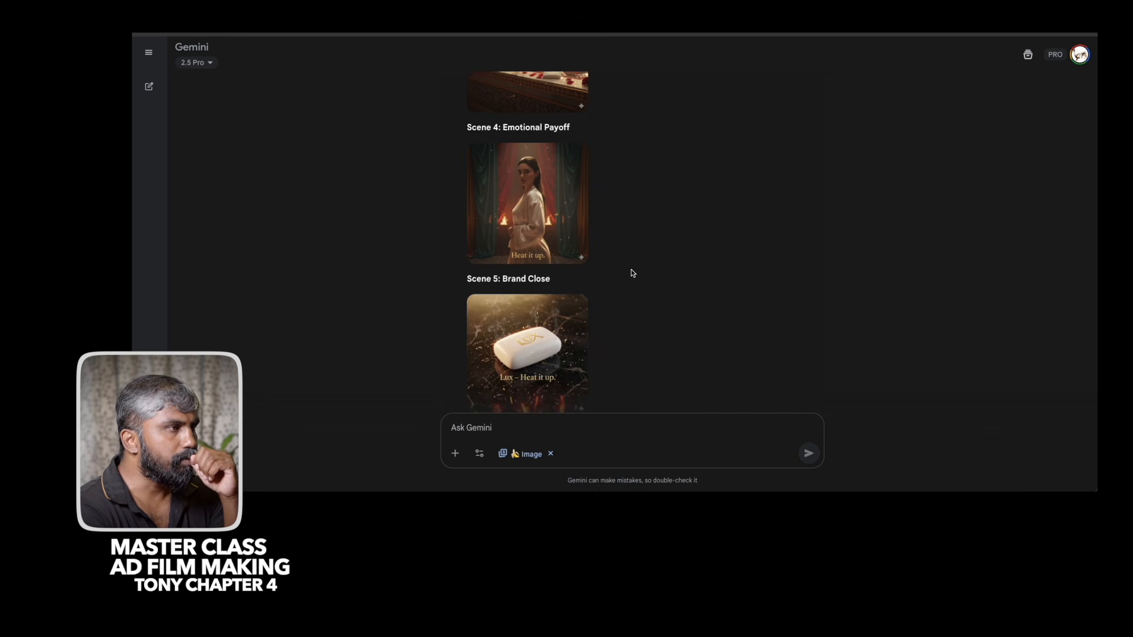
scroll(631, 270, up, 4)
scroll(632, 273, up, 3)
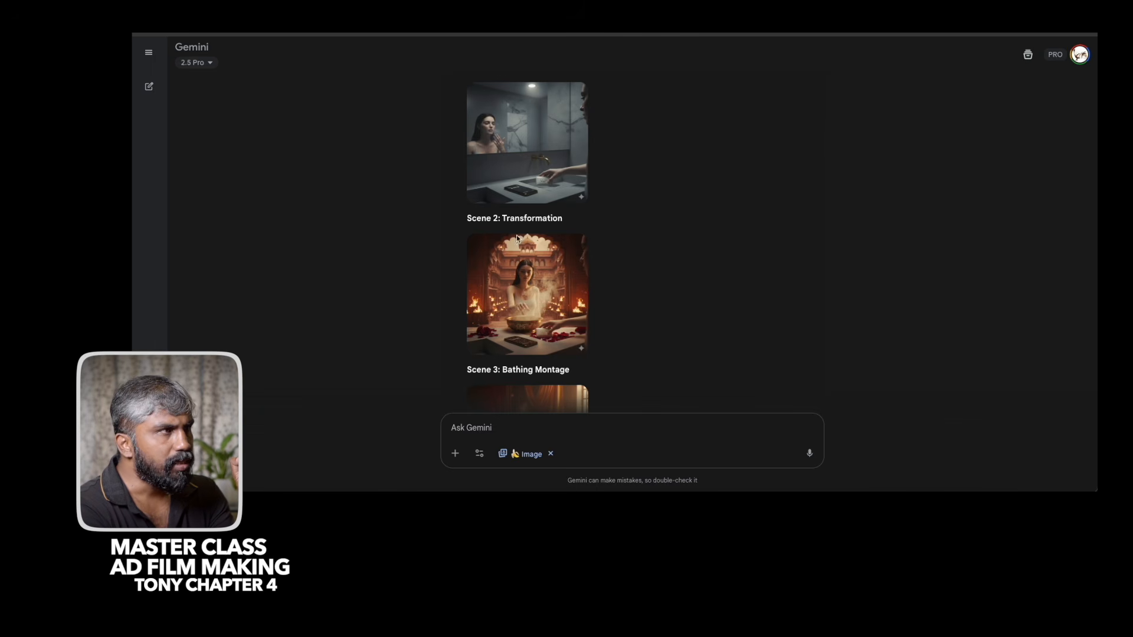
scroll(649, 288, down, 2)
scroll(650, 288, down, 2)
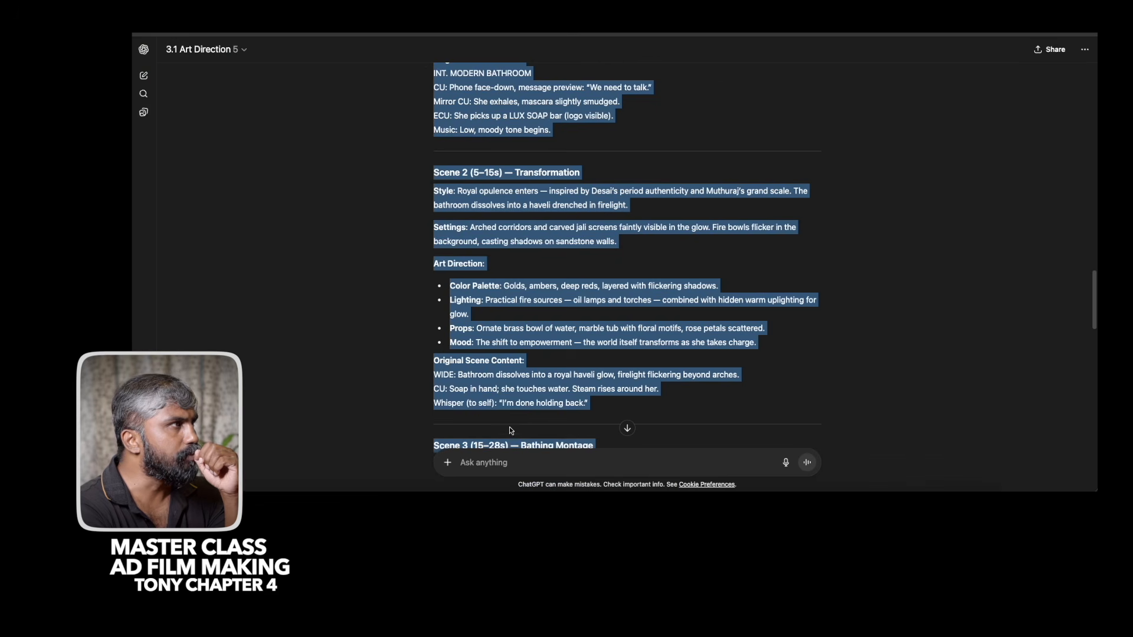
Switch to the 3.1 Art Direction chat and send "the women look should be Indian beautiful women, wearing robe".
click(510, 463)
text(the w)
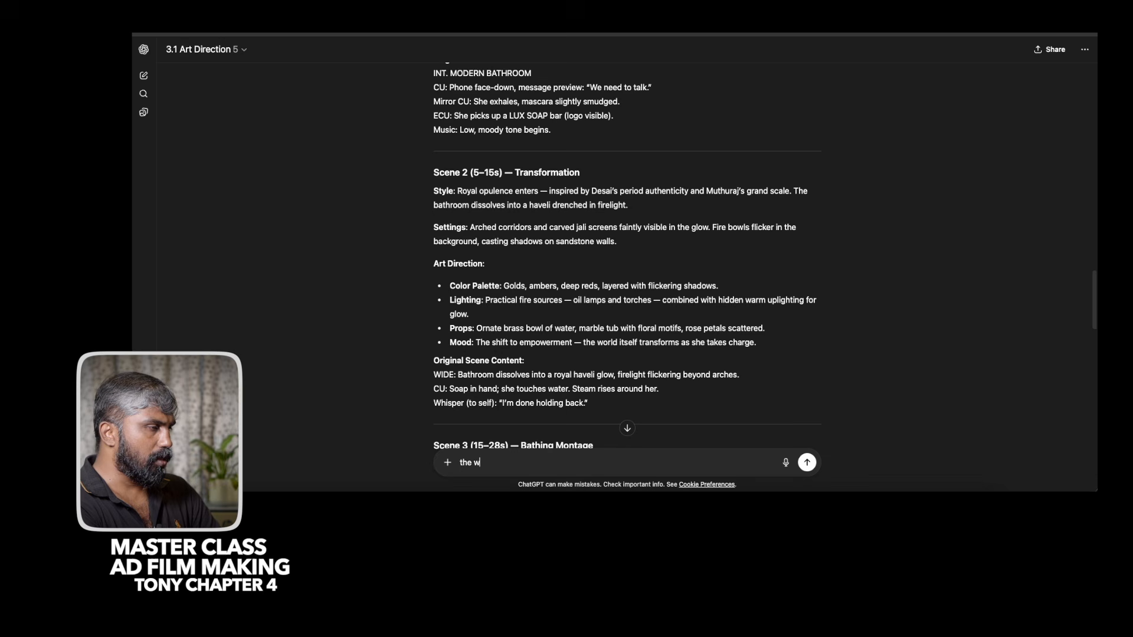
text(omen )
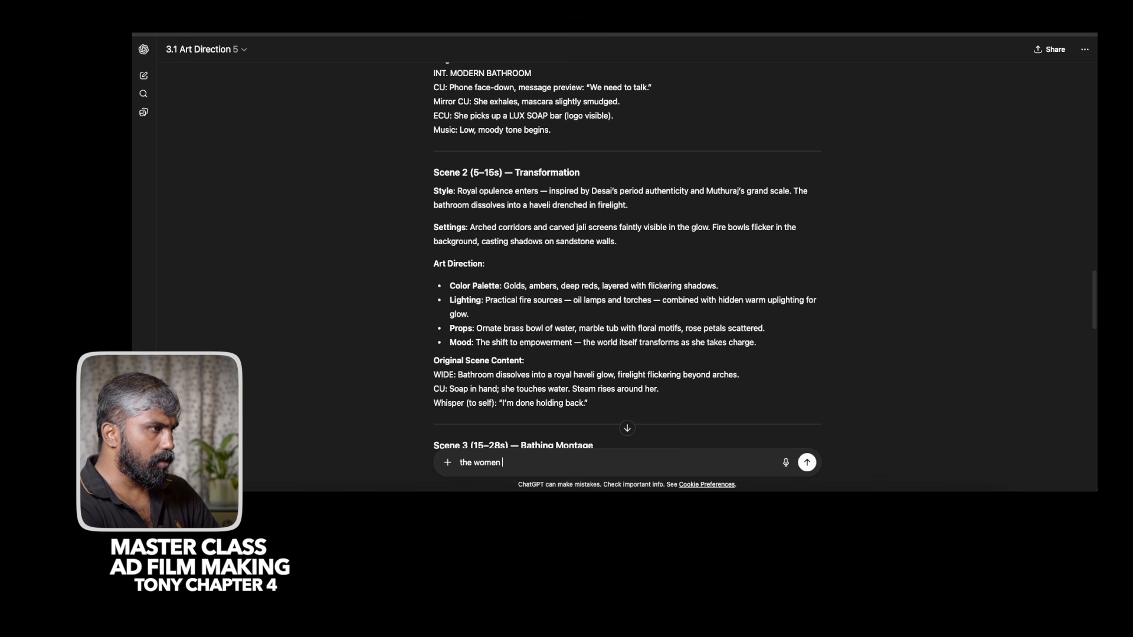
text(look shou)
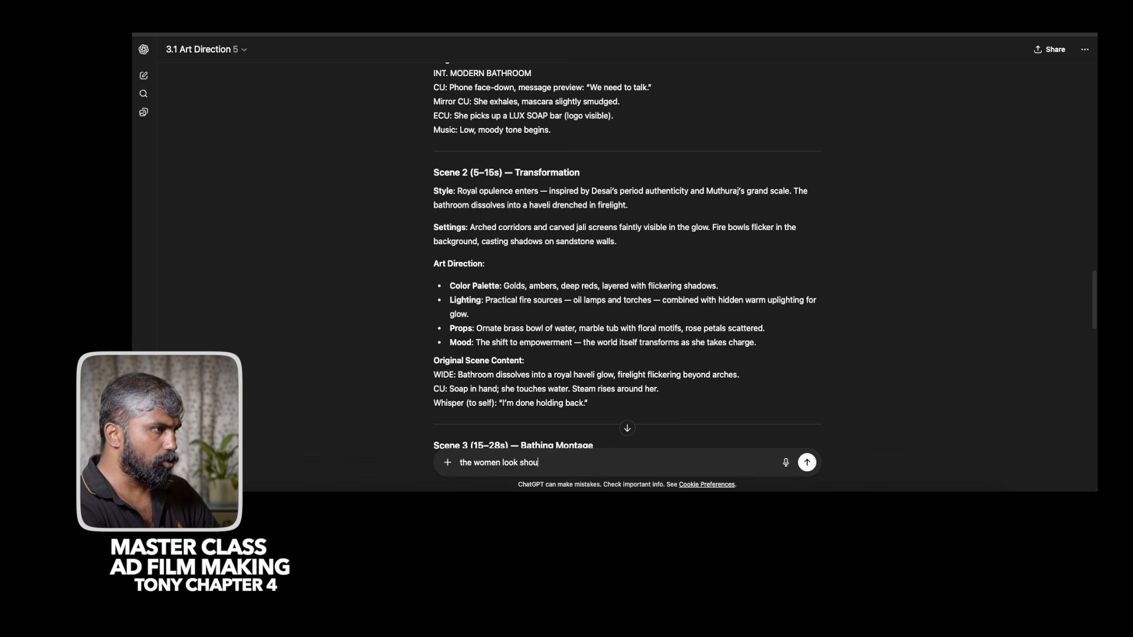
text(ld be Indian be)
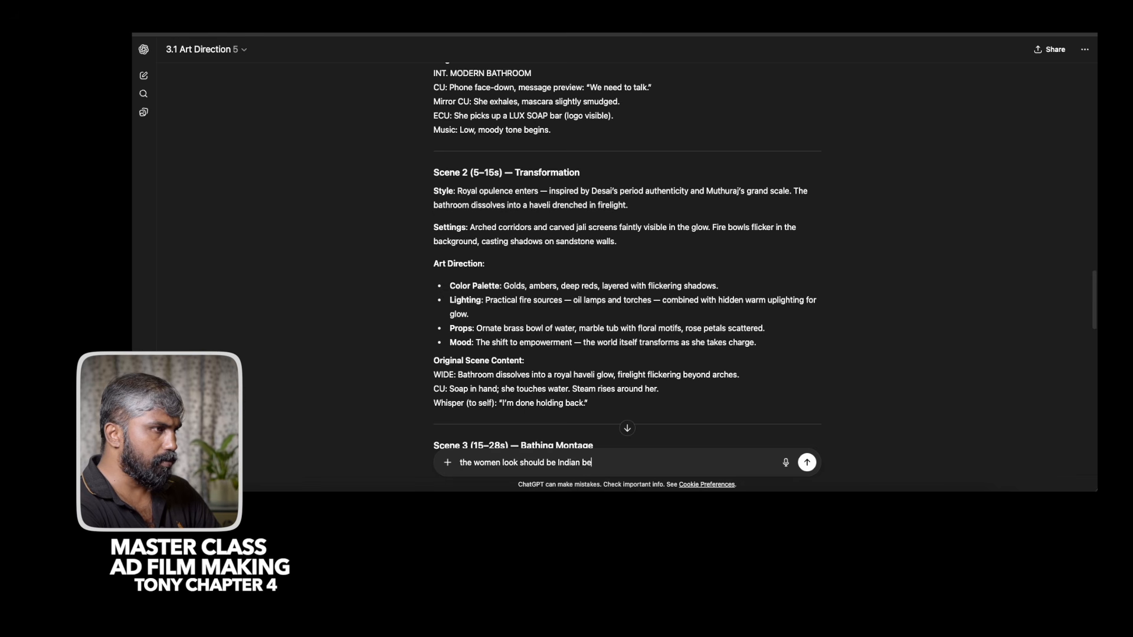
text(autiful women, wearing r)
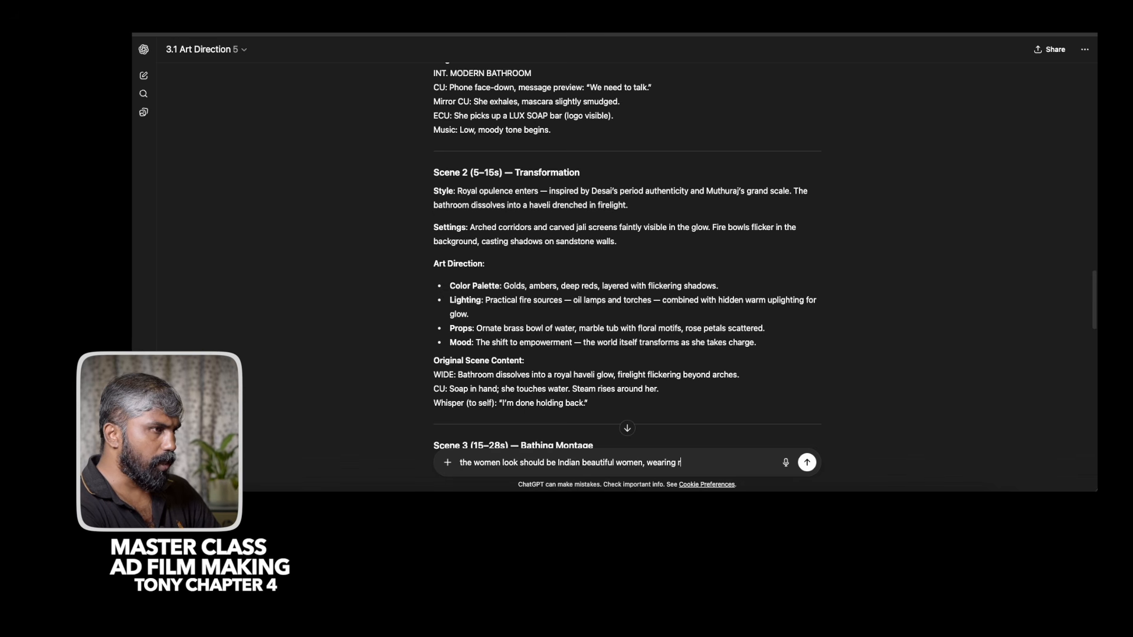
text(obe)
key(Return)
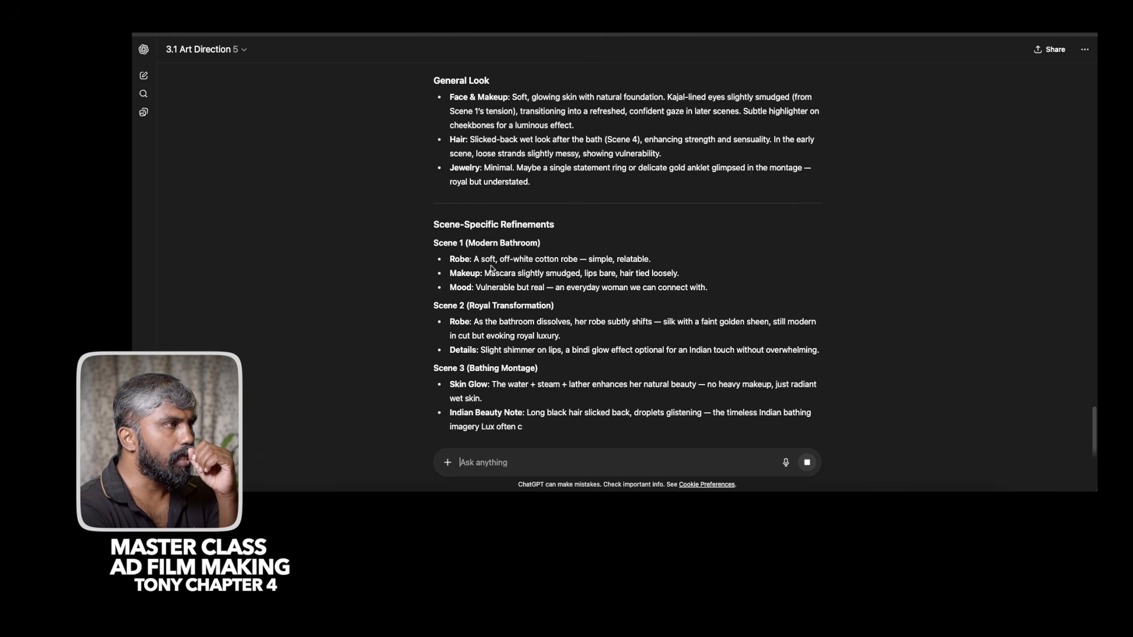
Read the scene-specific refinements of the woman's look and reply "ok" to the robe styling question.
drag(433, 224, 592, 353)
scroll(593, 353, down, 5)
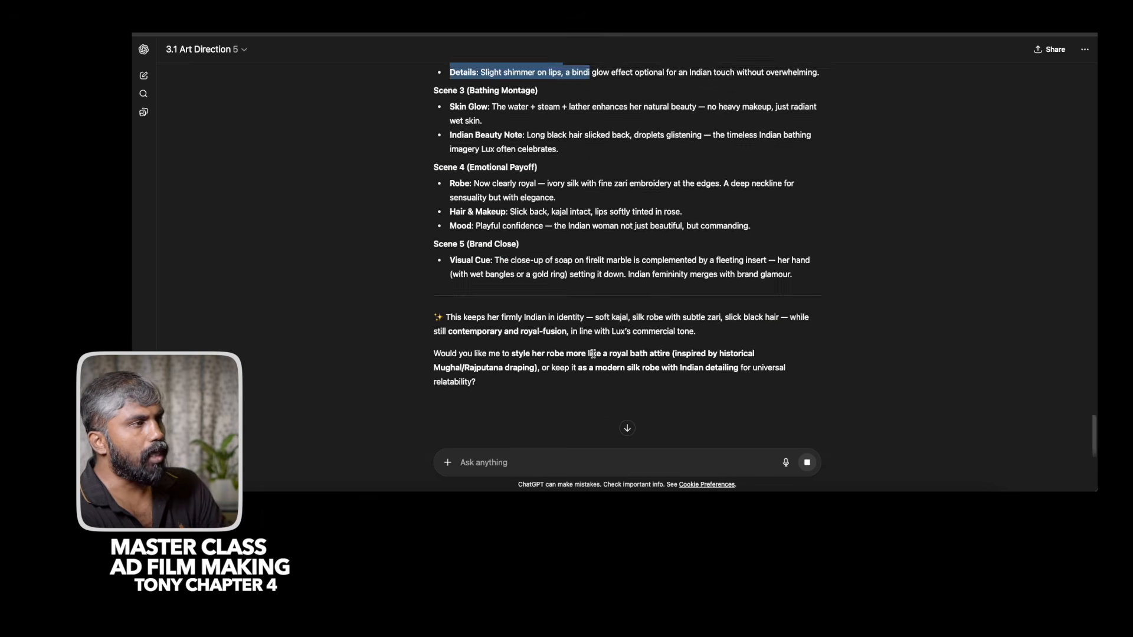
scroll(593, 352, up, 3)
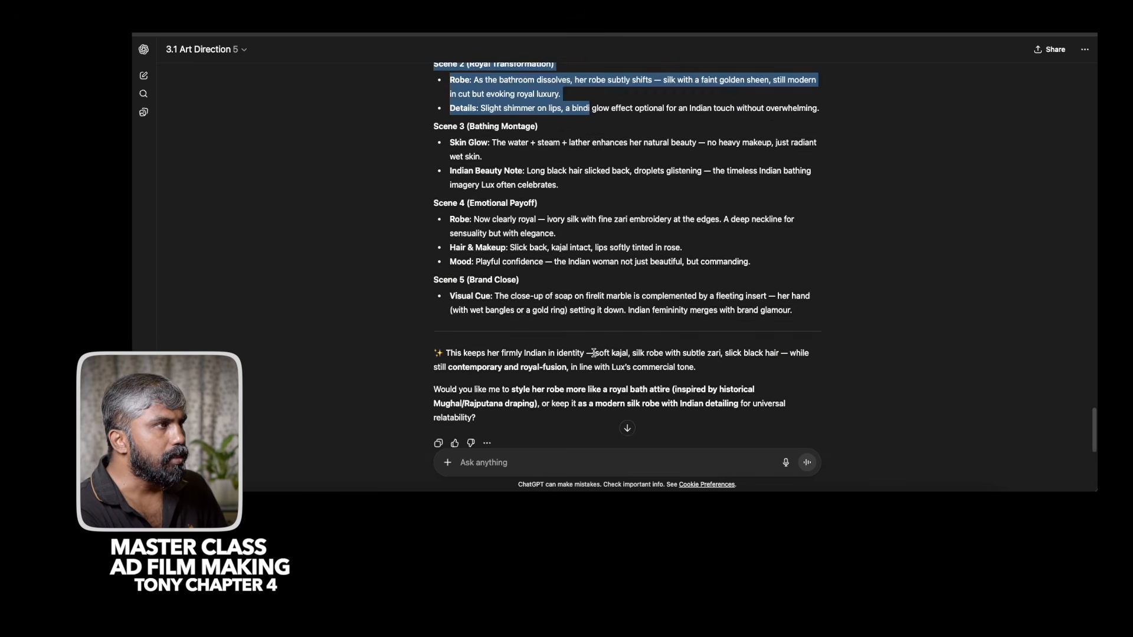
scroll(593, 352, down, 3)
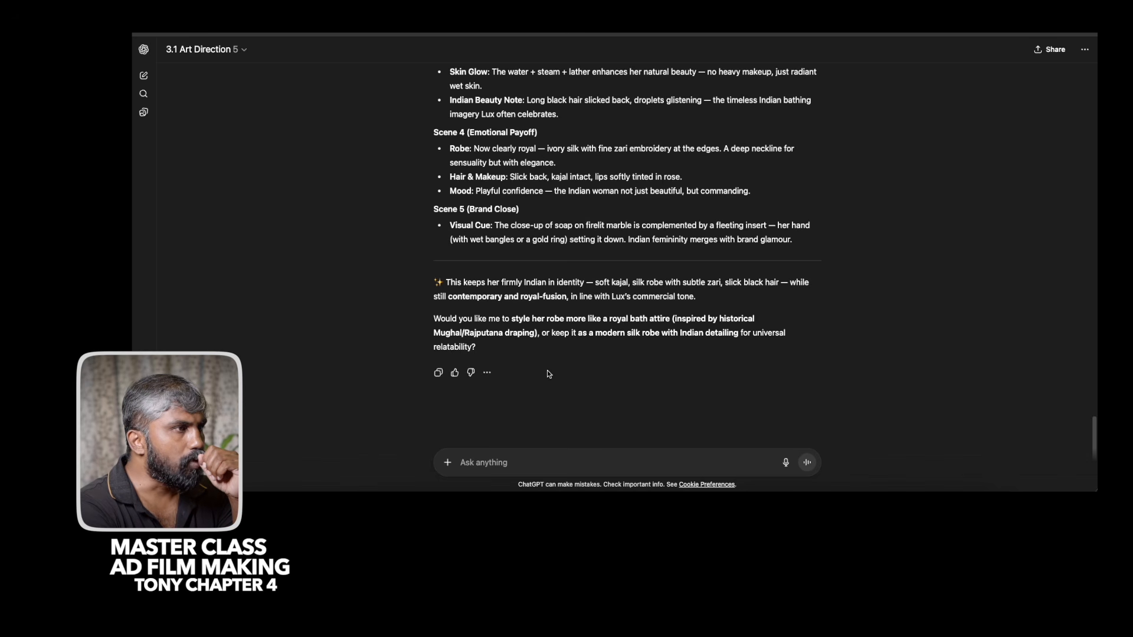
click(526, 463)
text(ok)
key(Return)
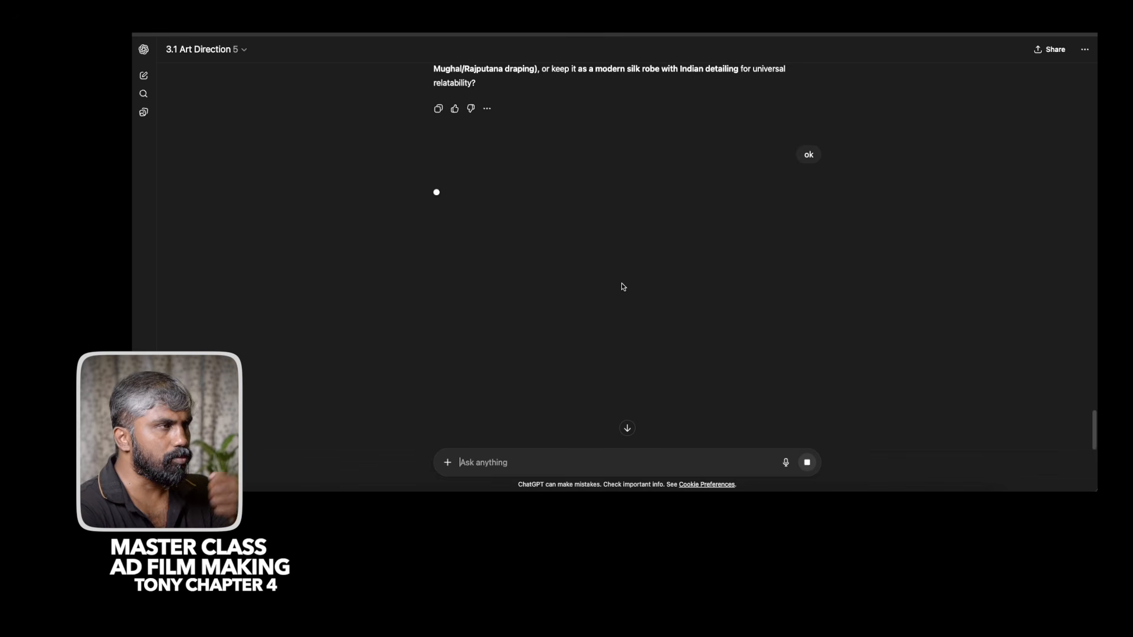
Check the recap of her final look and reply "yes" to have the full storyboard rebuilt with the updates.
scroll(631, 252, up, 3)
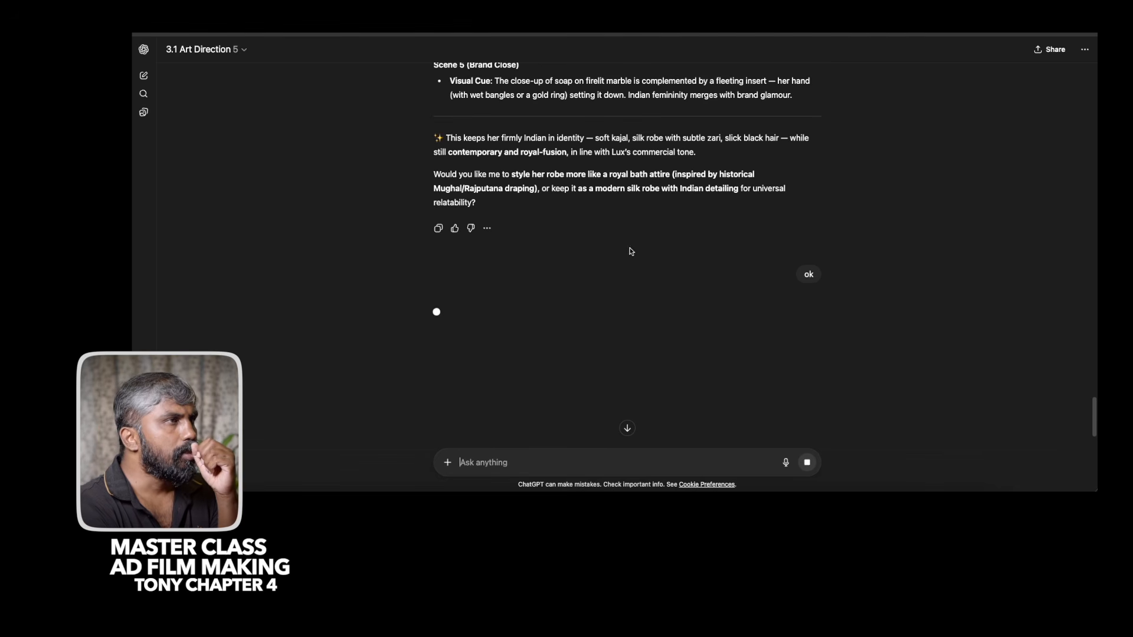
scroll(643, 276, down, 3)
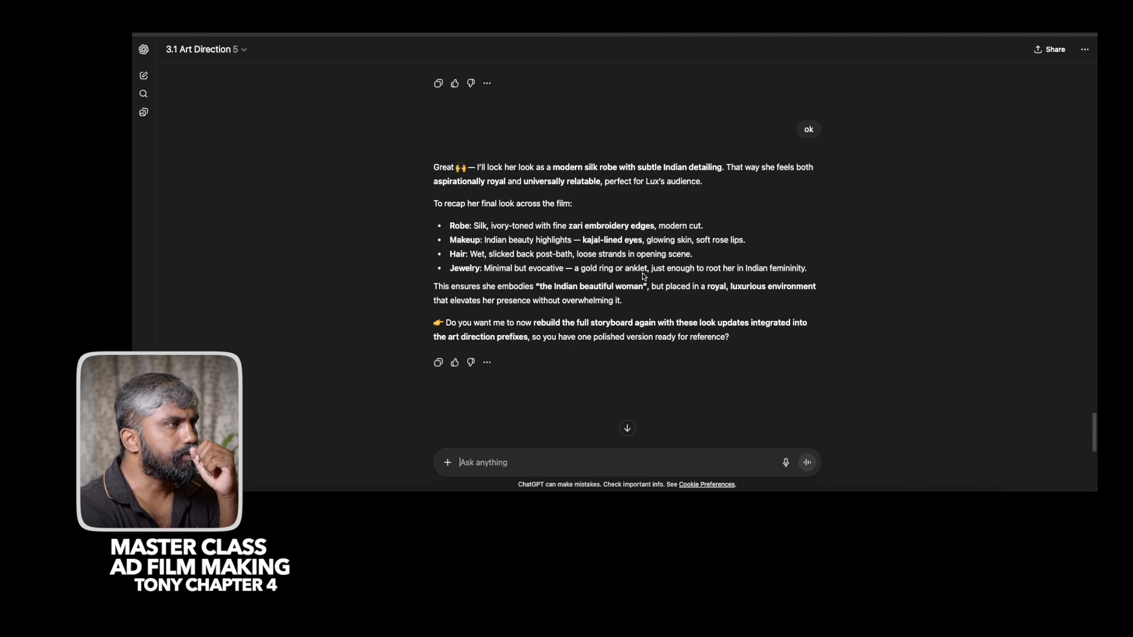
click(494, 462)
text(yes)
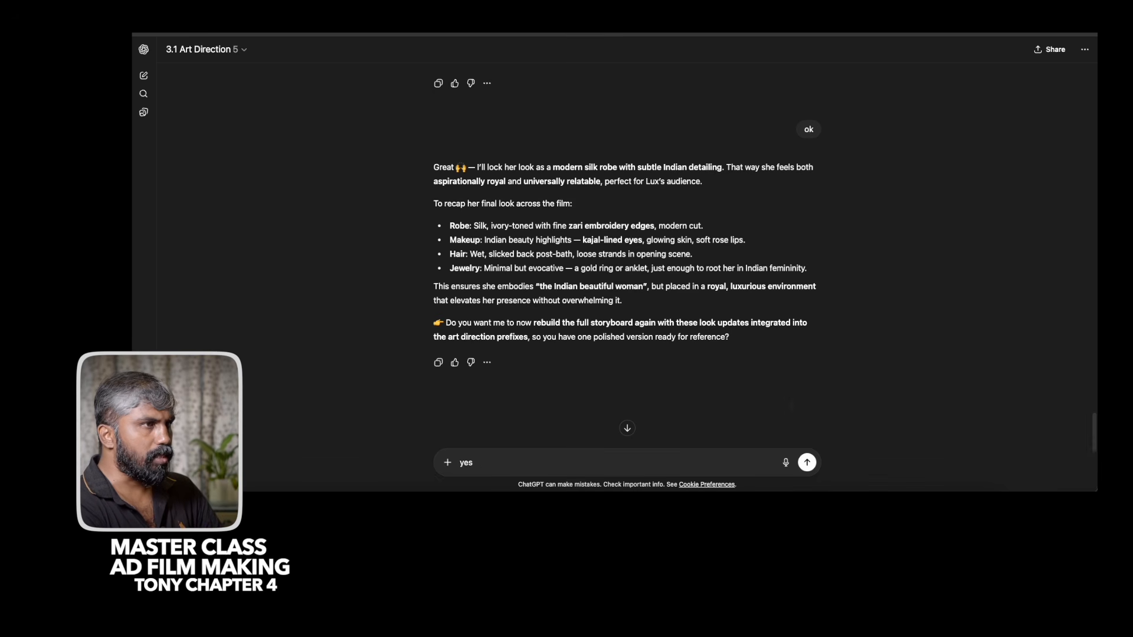
key(Return)
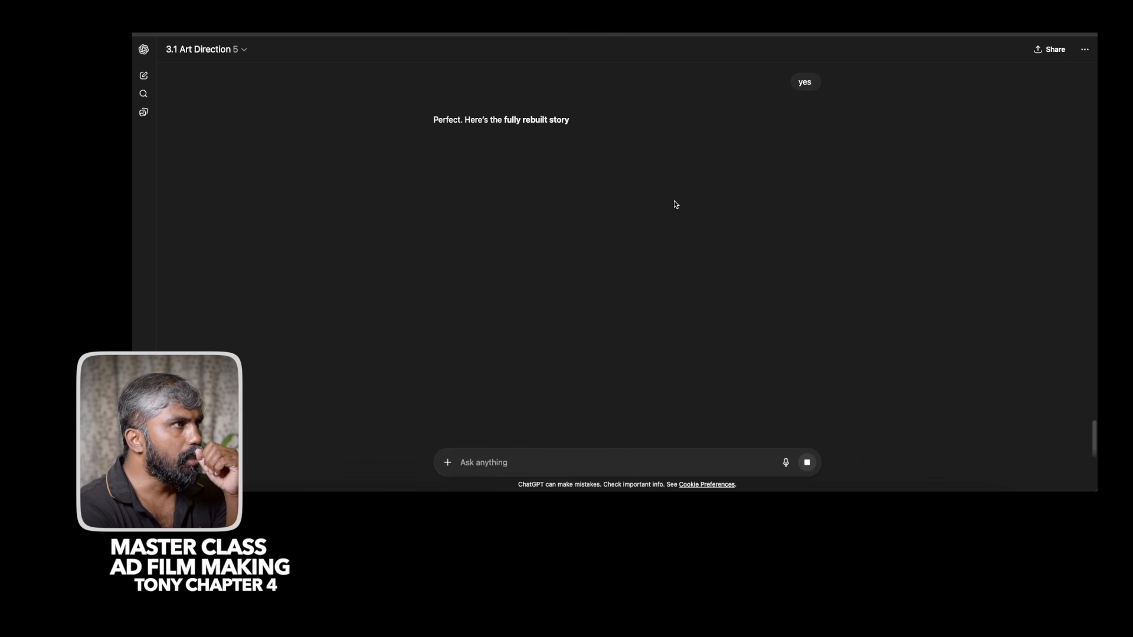
Select the rebuilt storyboard from Scene 1 through Scene 5's "LOGO + SONIC BRANDING" and start a new chat in Gemini.
drag(434, 201, 549, 295)
scroll(549, 295, down, 10)
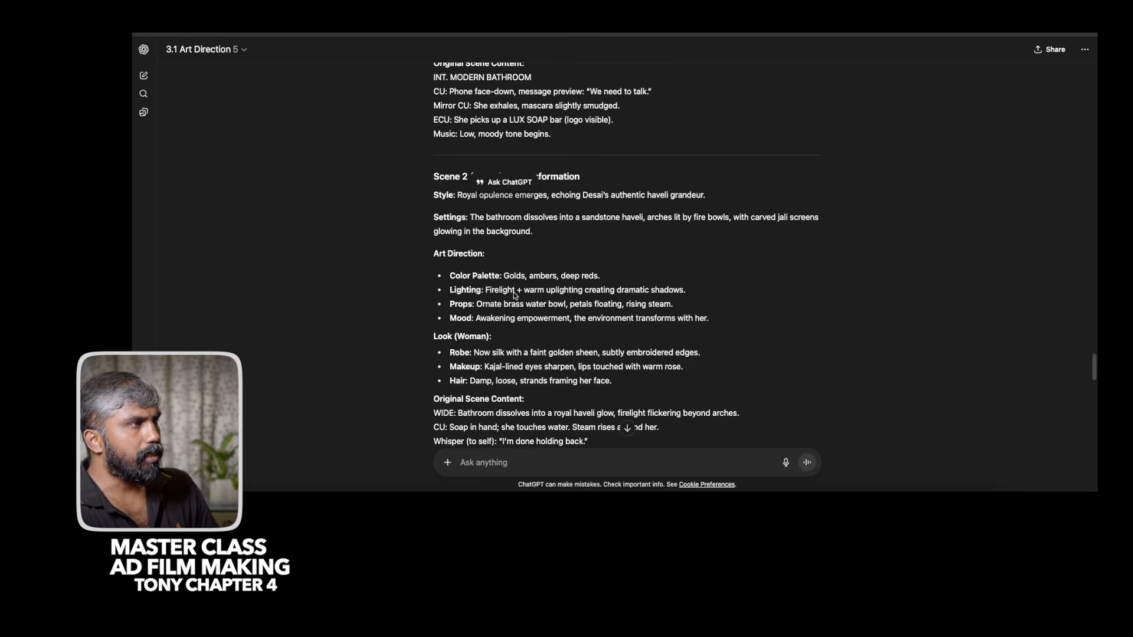
scroll(537, 304, down, 10)
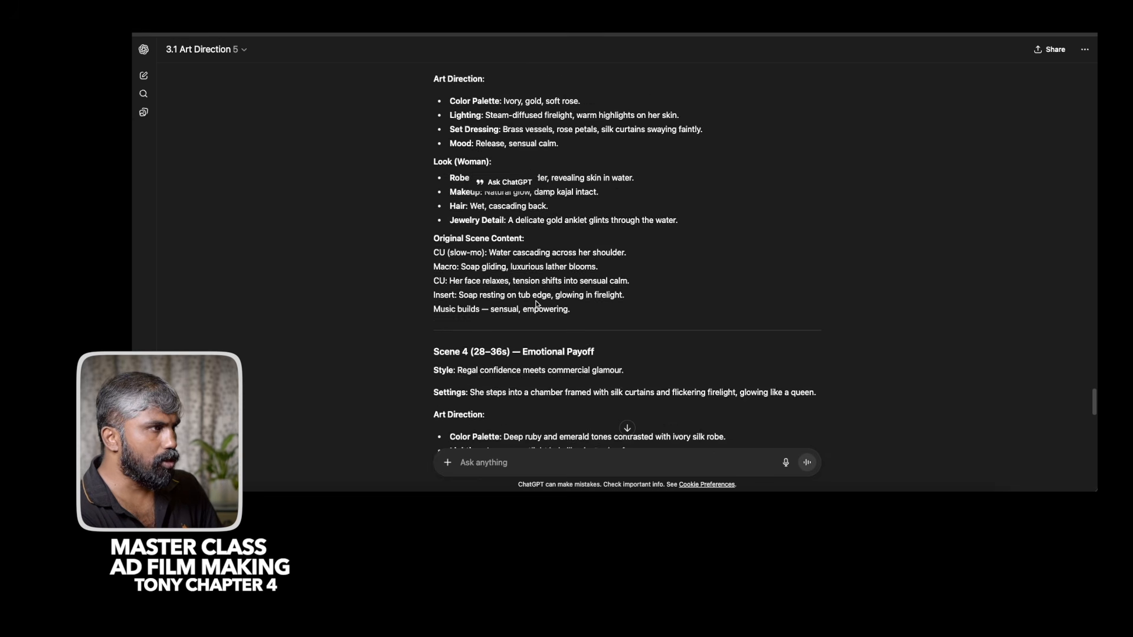
scroll(537, 304, down, 3)
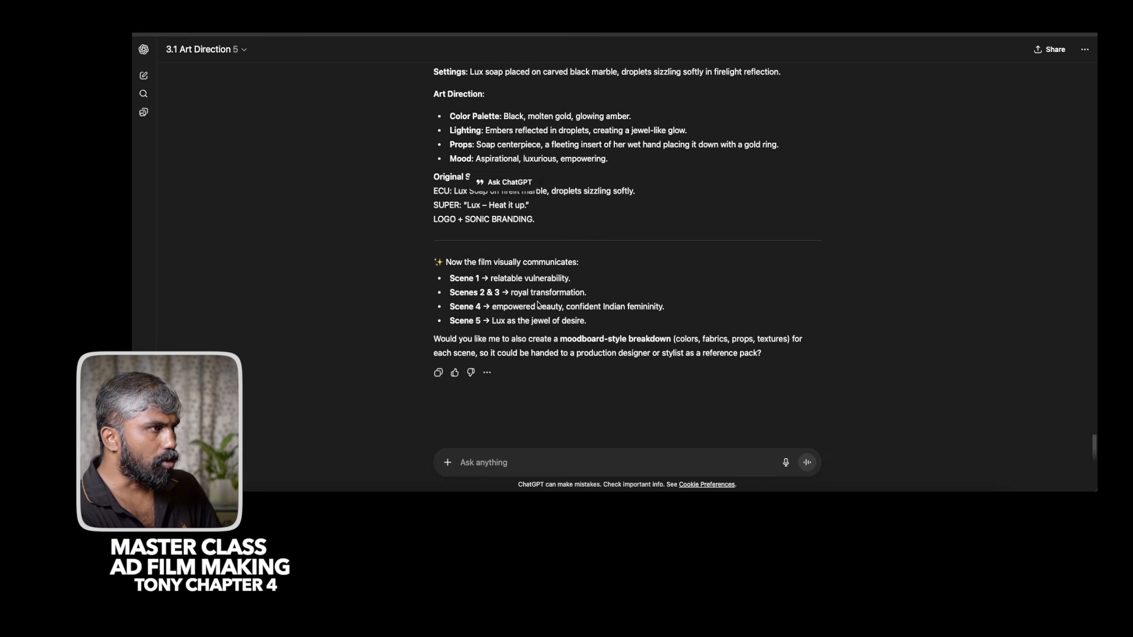
scroll(596, 328, up, 5)
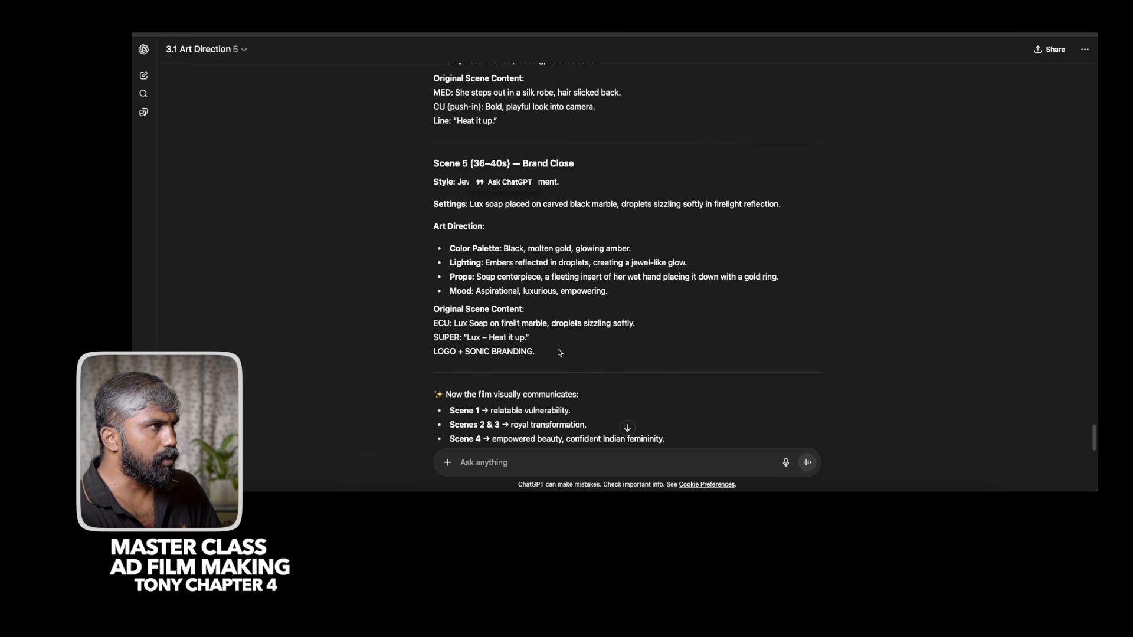
drag(559, 352, 549, 353)
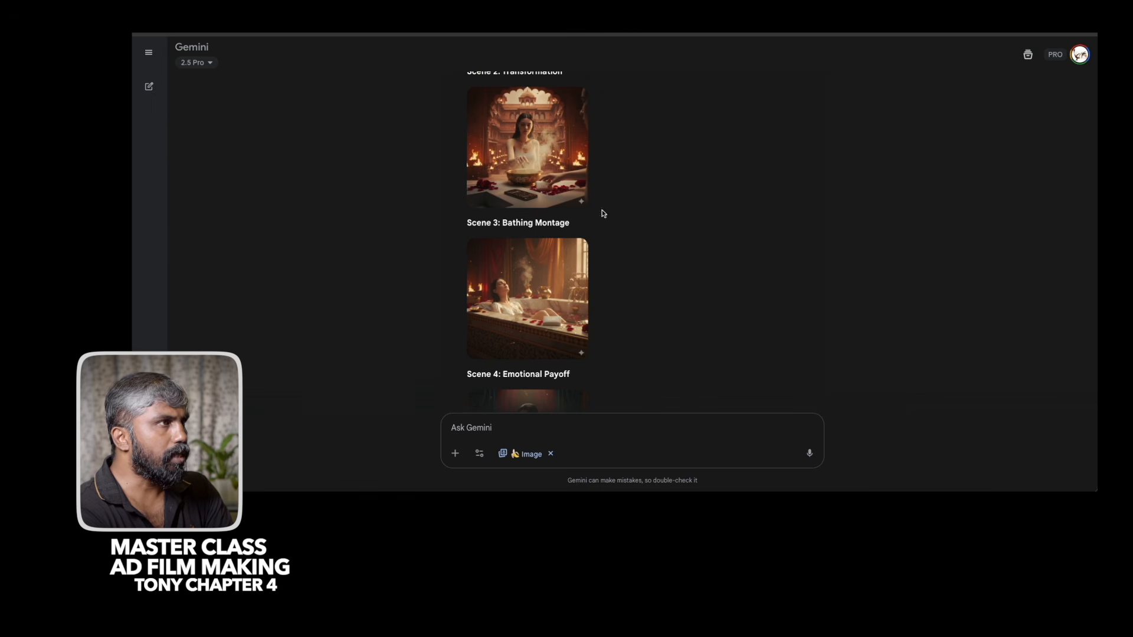
click(151, 86)
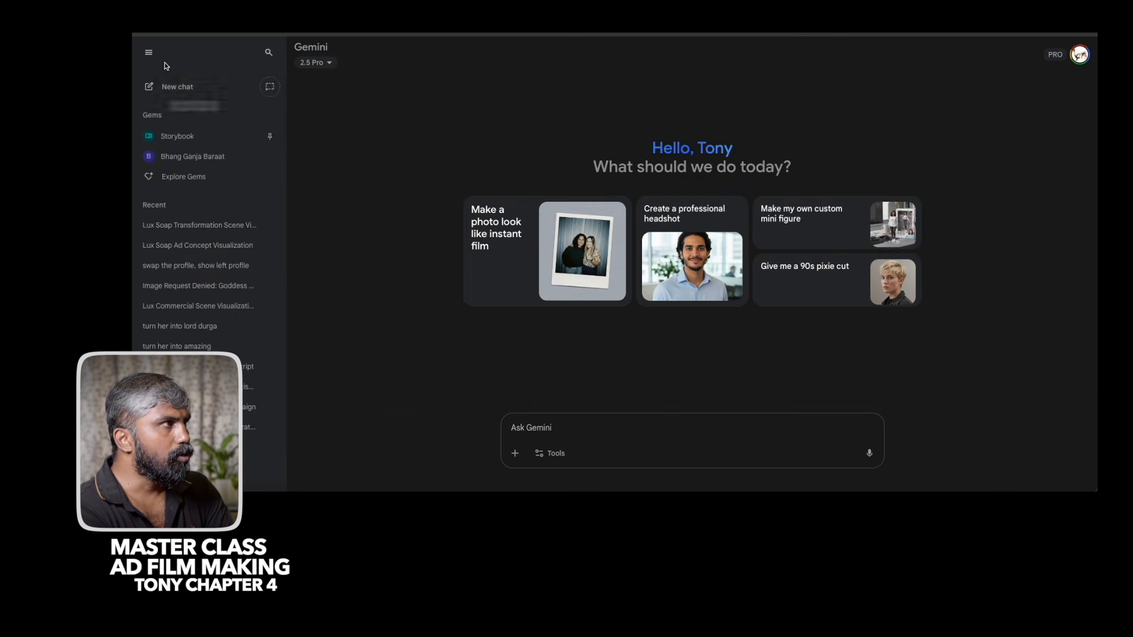
Turn on image creation for the new Gemini chat and paste the copied storyboard into the prompt.
click(491, 453)
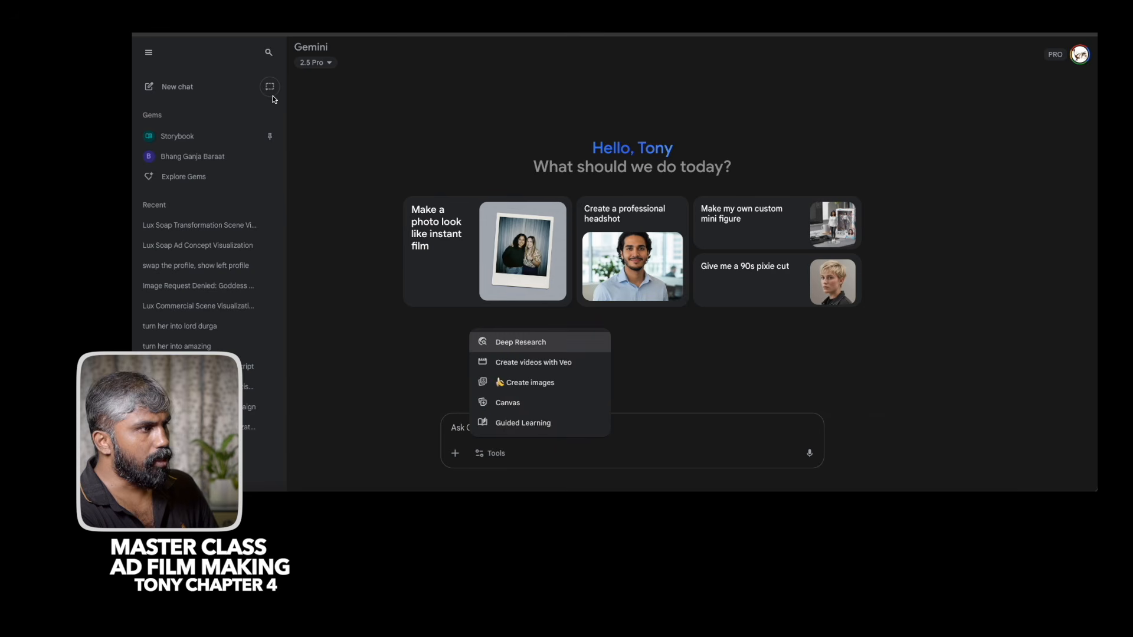
click(149, 53)
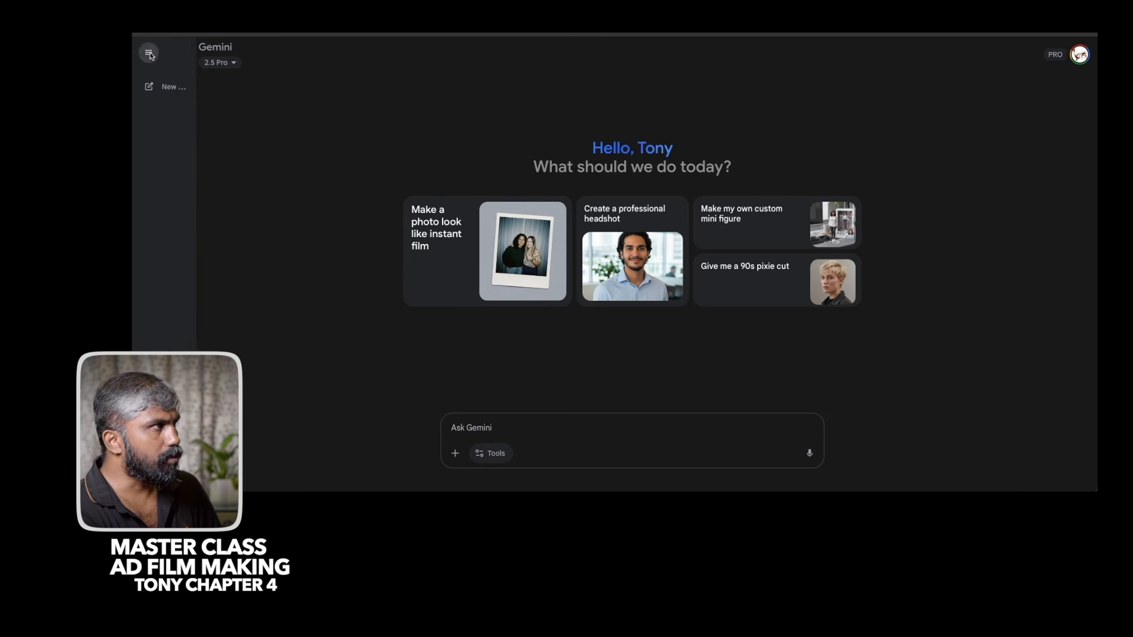
click(500, 460)
click(537, 384)
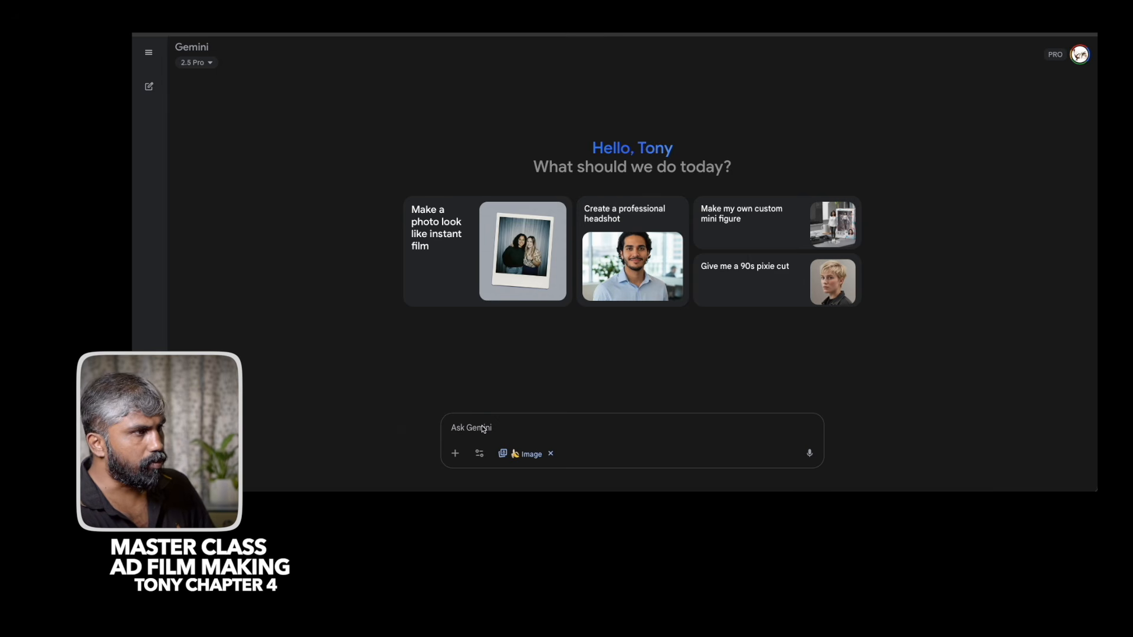
key(ctrl+v)
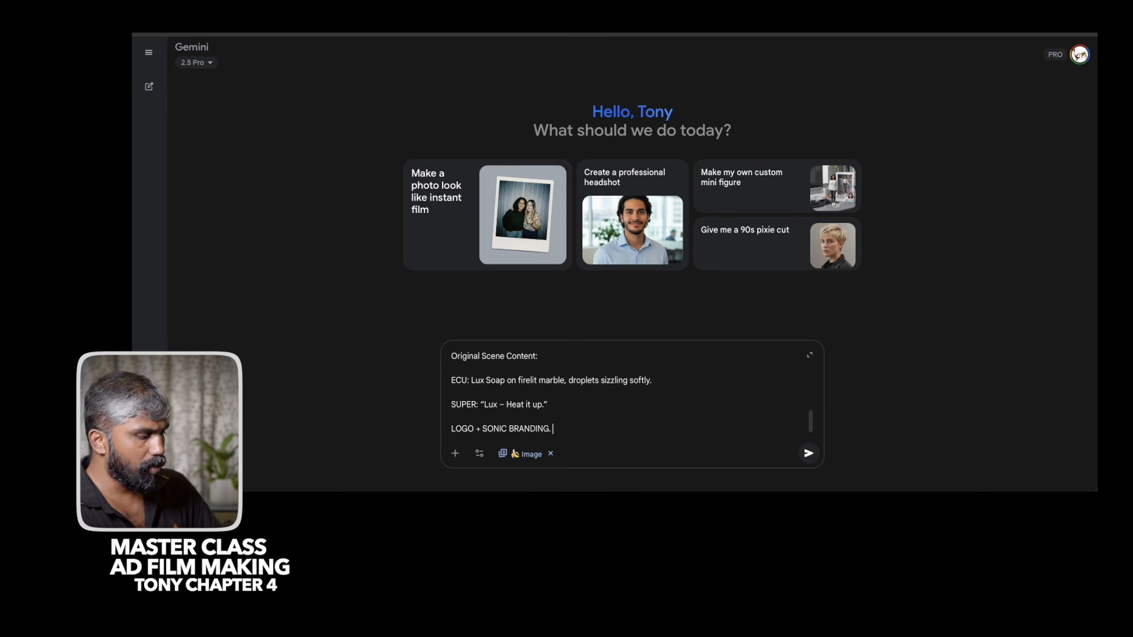
Add a closing request to create "images of all the scenes" to the storyboard prompt and send it.
text(pls create all)
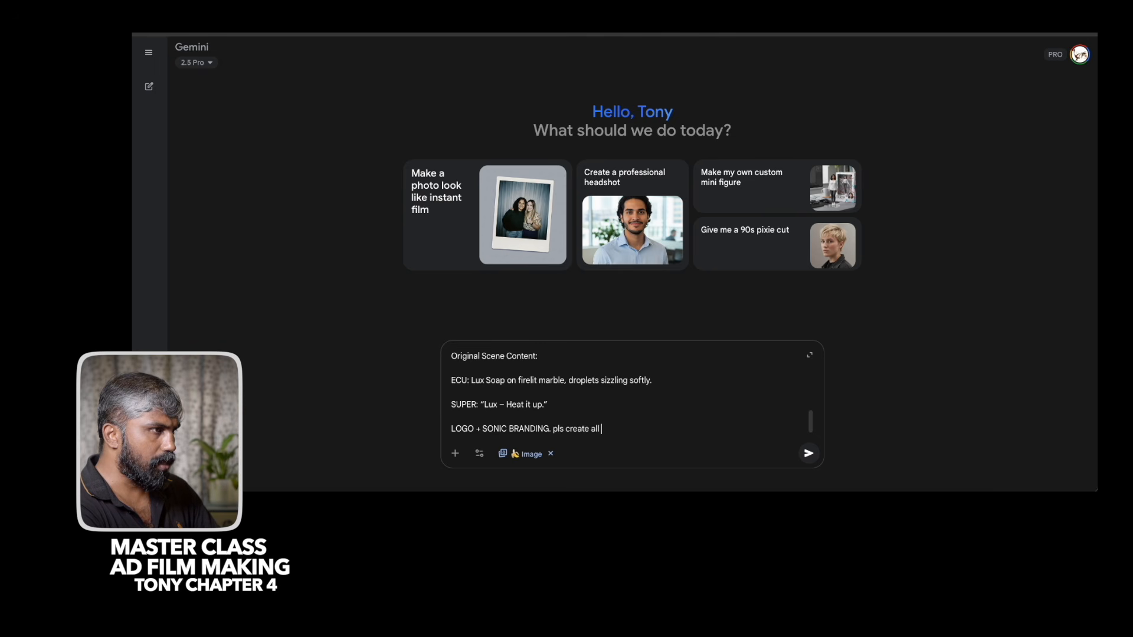
text( scenes of the)
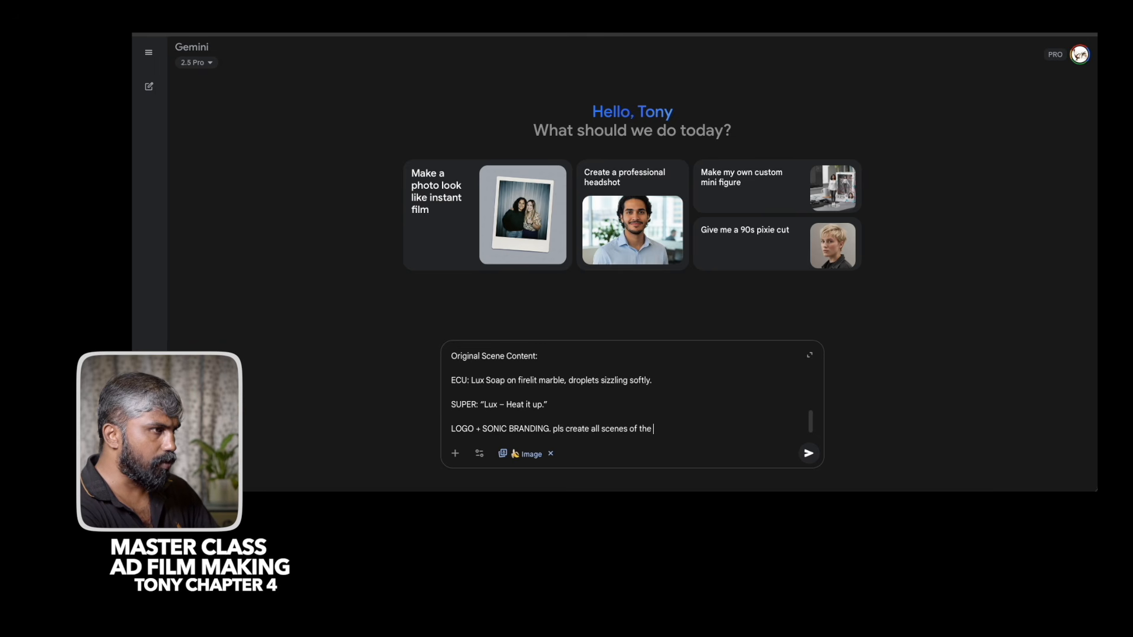
key(BackSpace)
key(BackSpace)
key(BackSpace)
key(BackSpace)
key(BackSpace)
key(BackSpace)
key(BackSpace)
key(BackSpace)
key(BackSpace)
key(BackSpace)
key(BackSpace)
key(BackSpace)
key(BackSpace)
key(BackSpace)
key(BackSpace)
key(BackSpace)
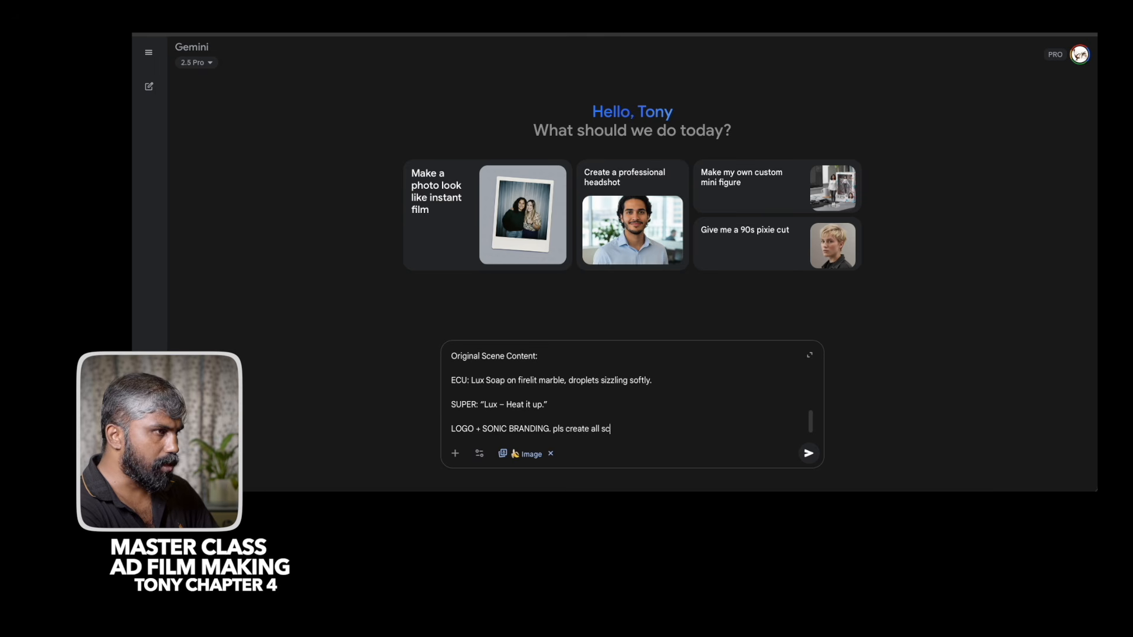
text(images of all the scenes)
key(Return)
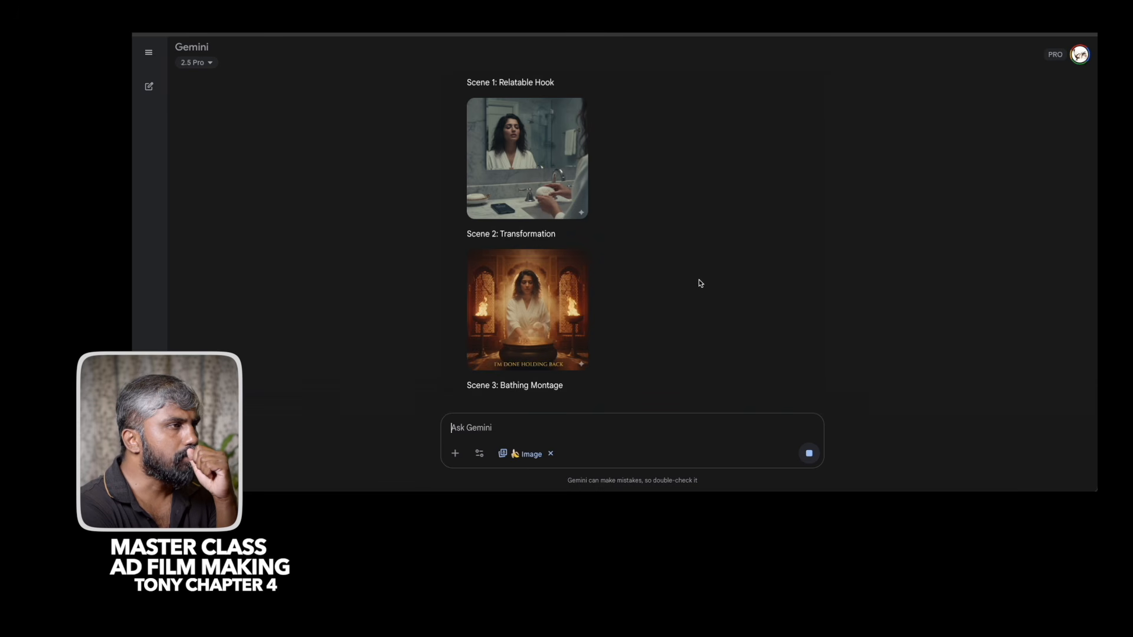
Examine the generated images of Scenes 1 to 4, enlarging them to judge the woman's look and the royal setting.
click(498, 319)
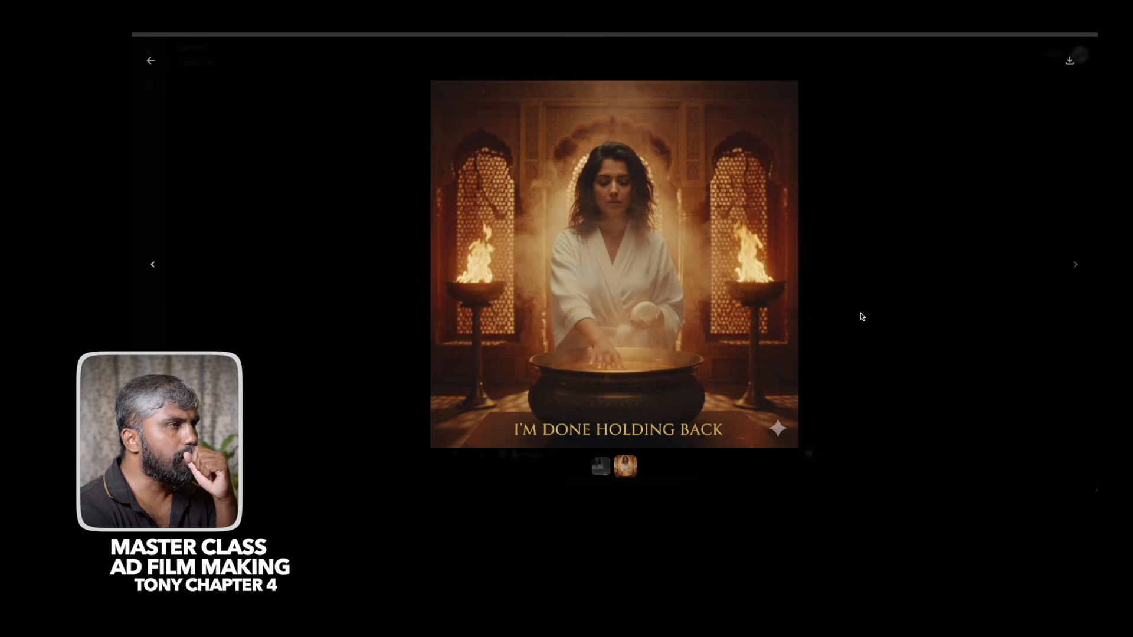
click(152, 265)
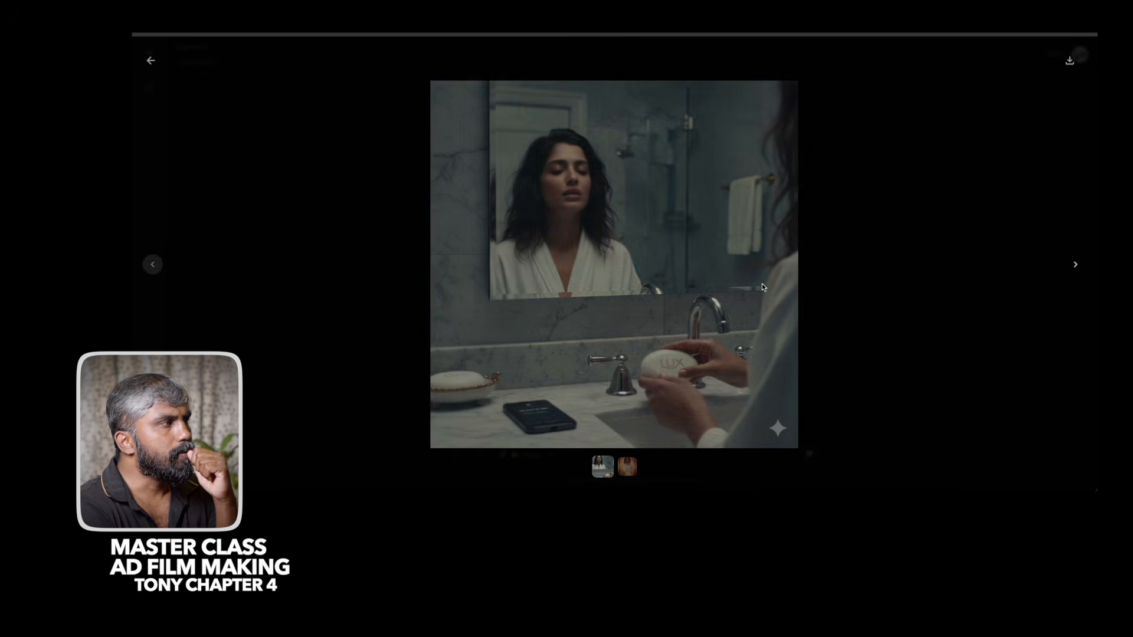
click(1075, 264)
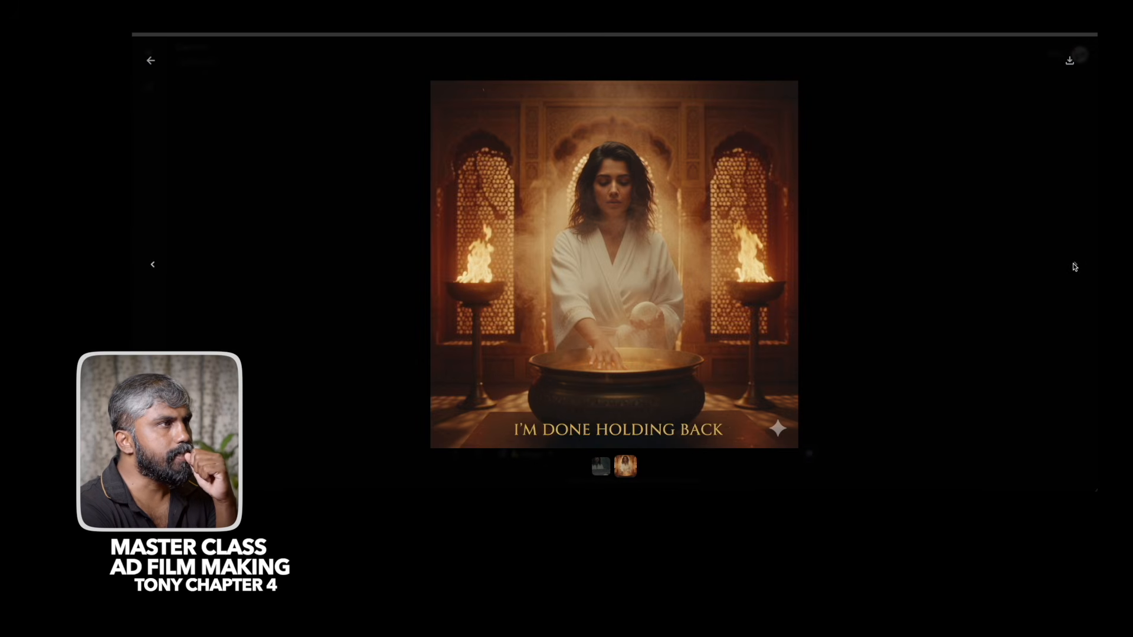
click(151, 60)
scroll(659, 290, down, 3)
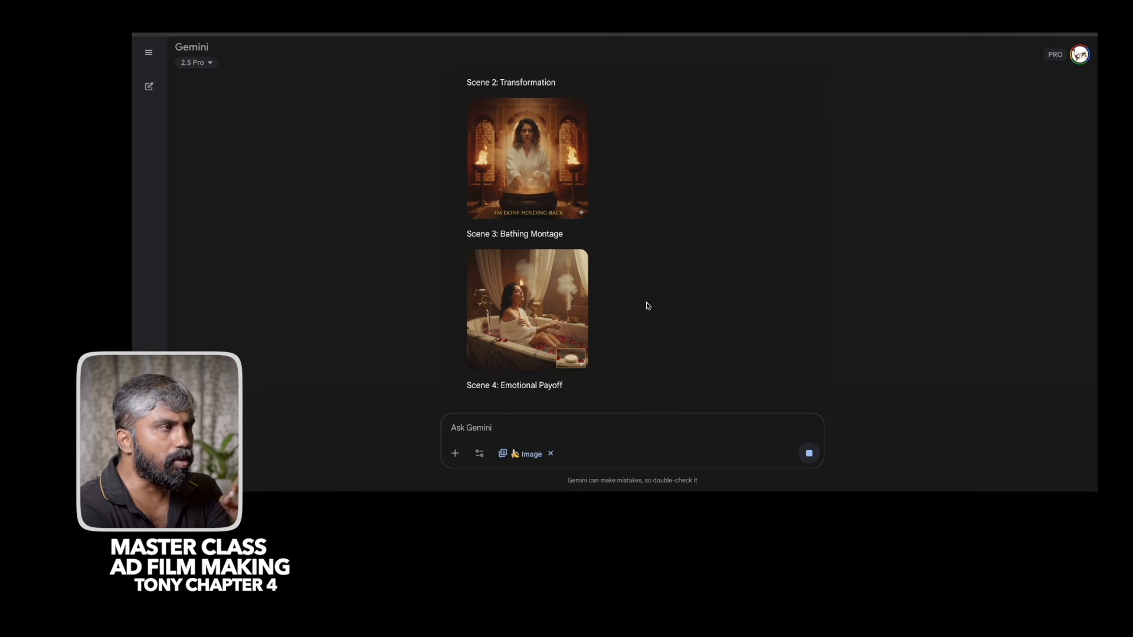
click(558, 304)
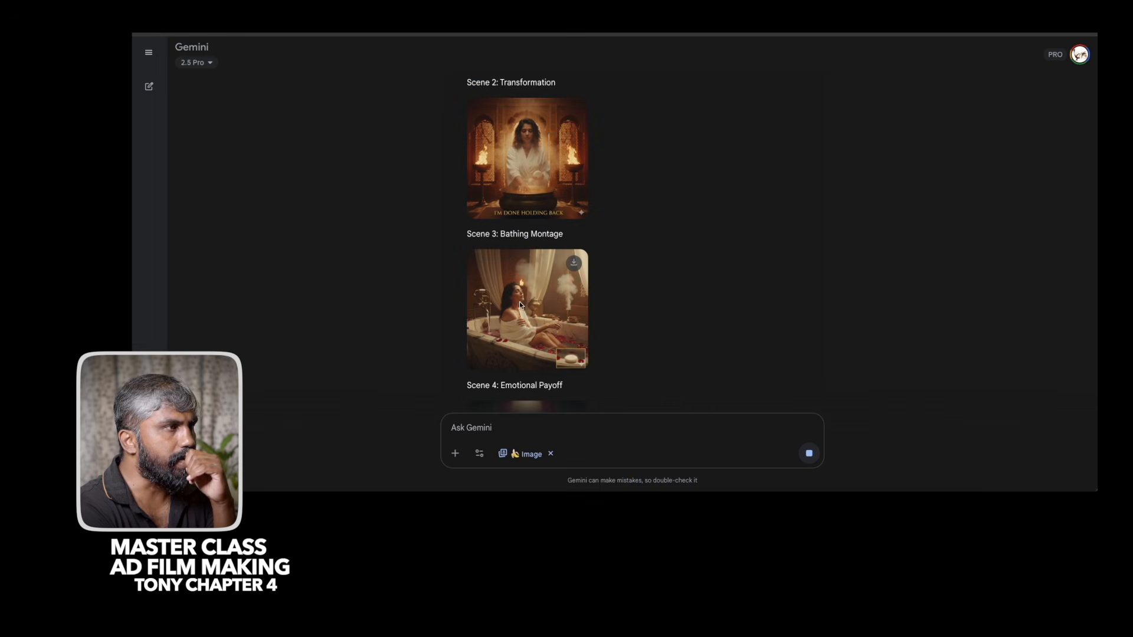
scroll(566, 321, down, 3)
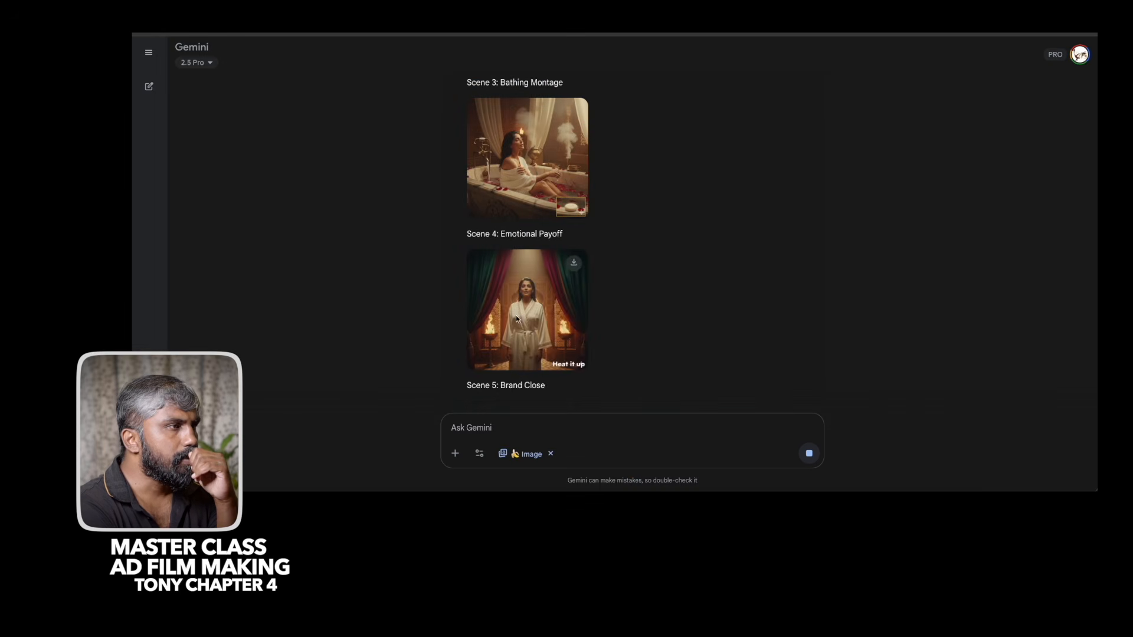
click(531, 313)
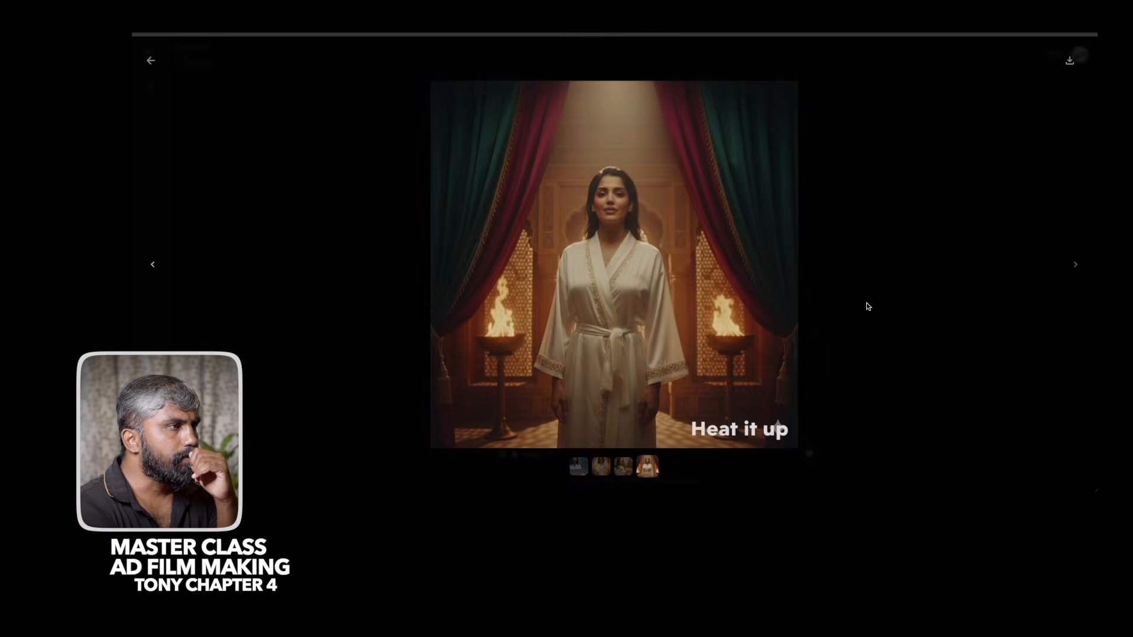
click(151, 60)
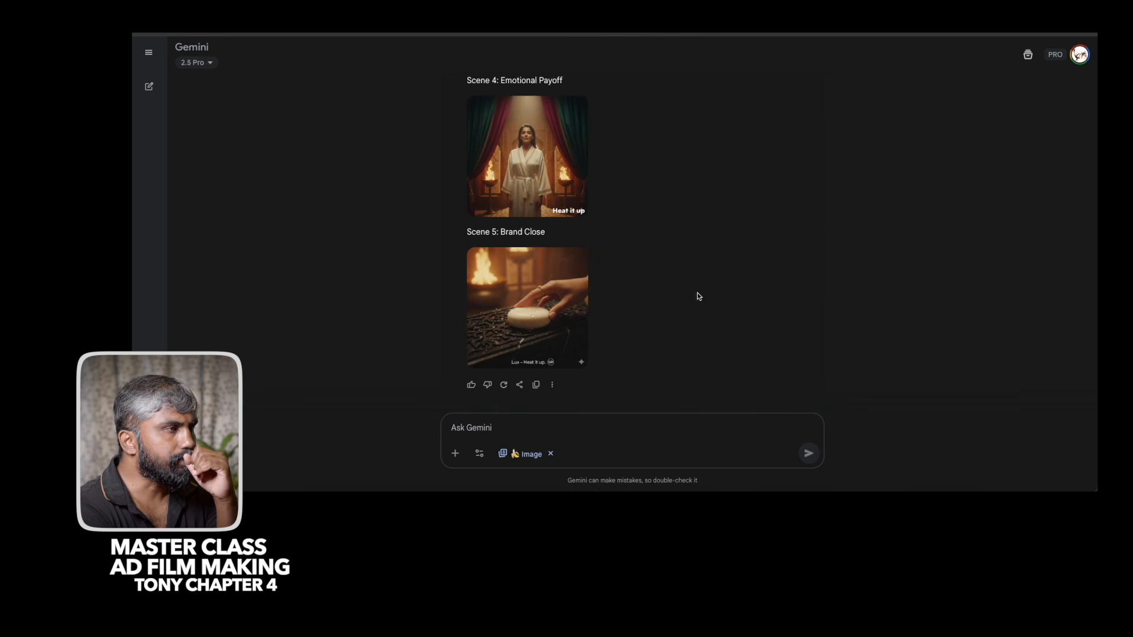
Review the generated scene images through Scene 5: Brand Close and reread the storyboard in the 3.1 Art Direction chat.
scroll(601, 282, up, 10)
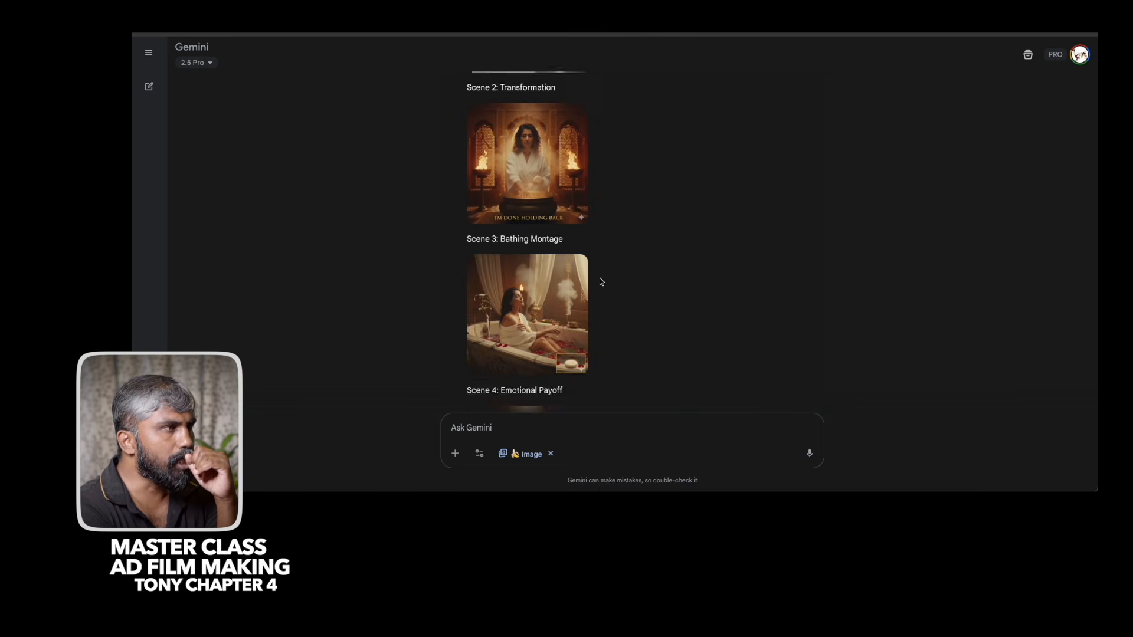
scroll(601, 282, down, 9)
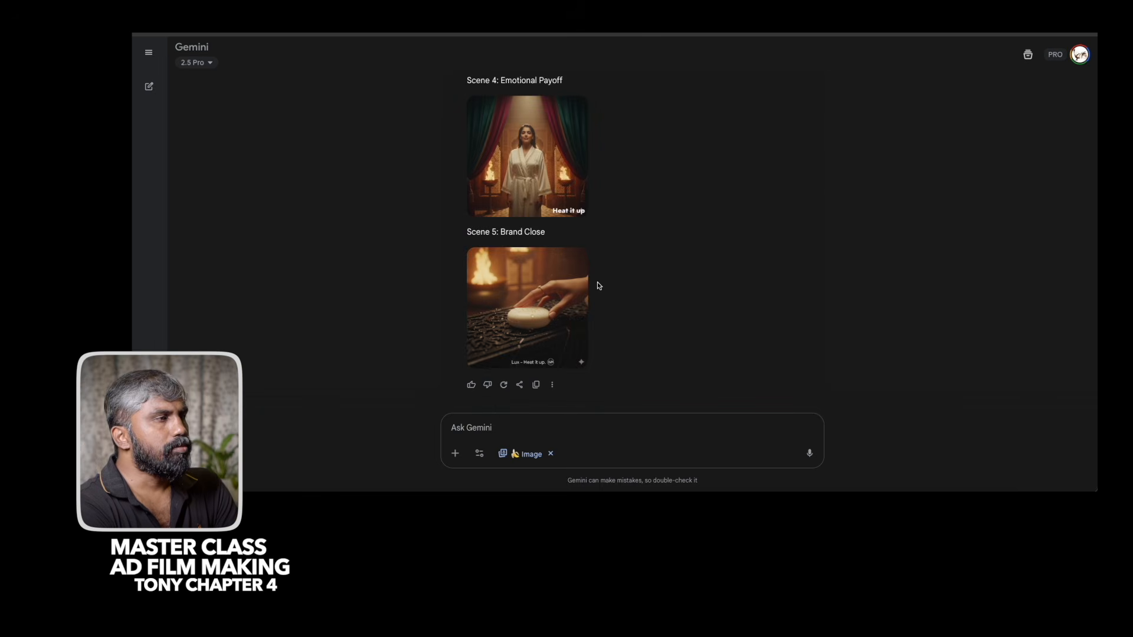
scroll(598, 285, up, 3)
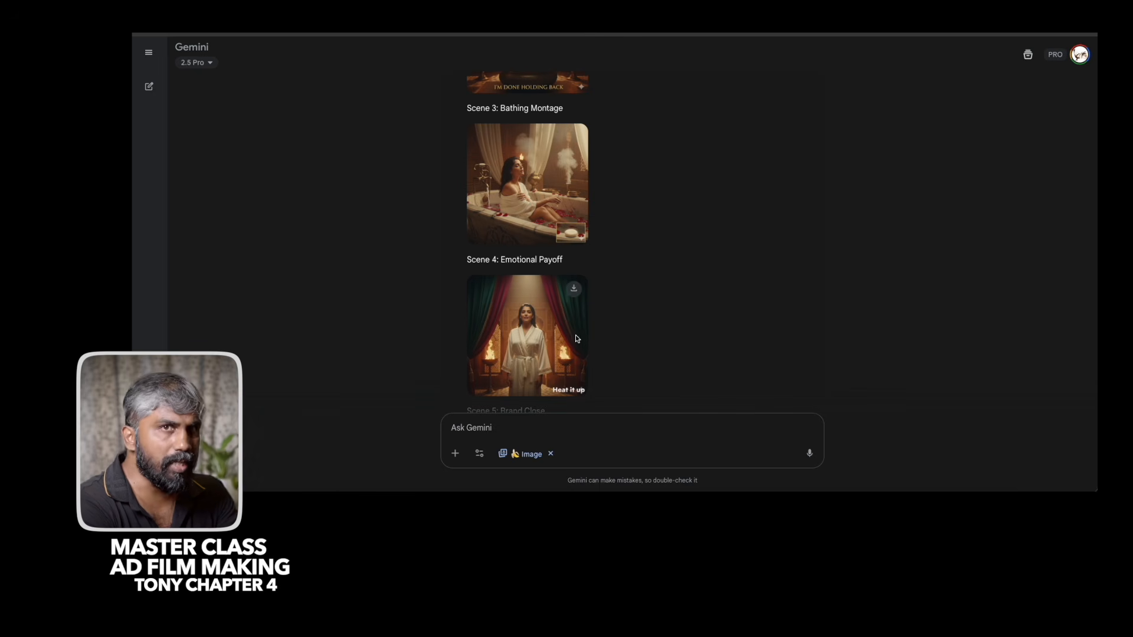
scroll(574, 306, up, 3)
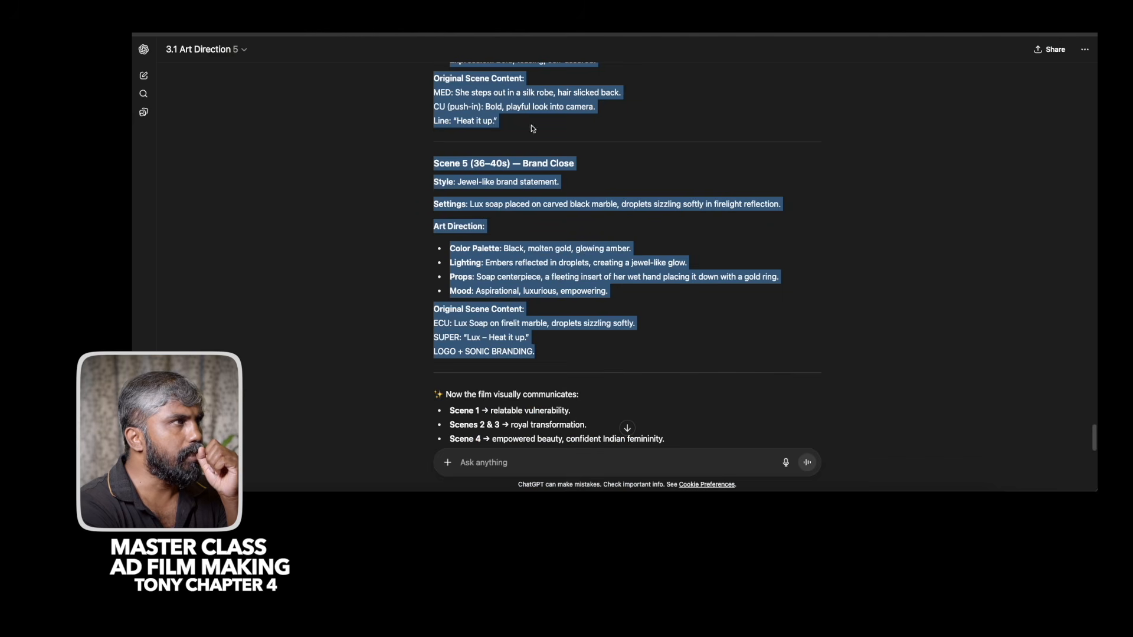
scroll(508, 183, up, 6)
scroll(503, 195, up, 14)
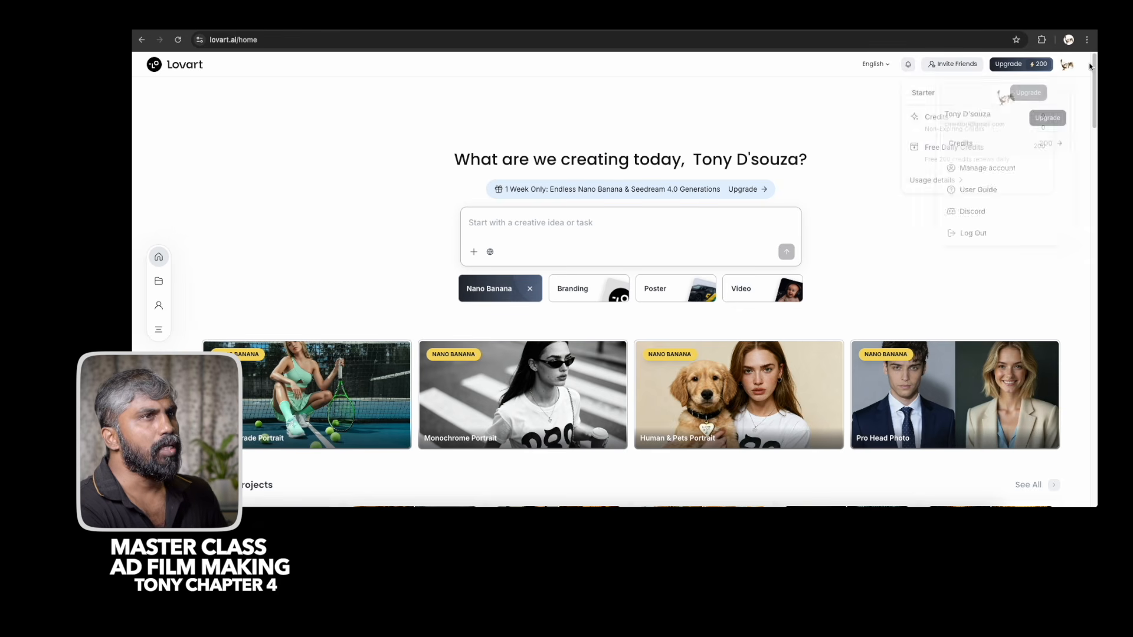
Switch to Lovart and create a new project from the project overview.
mouse_move(1067, 65)
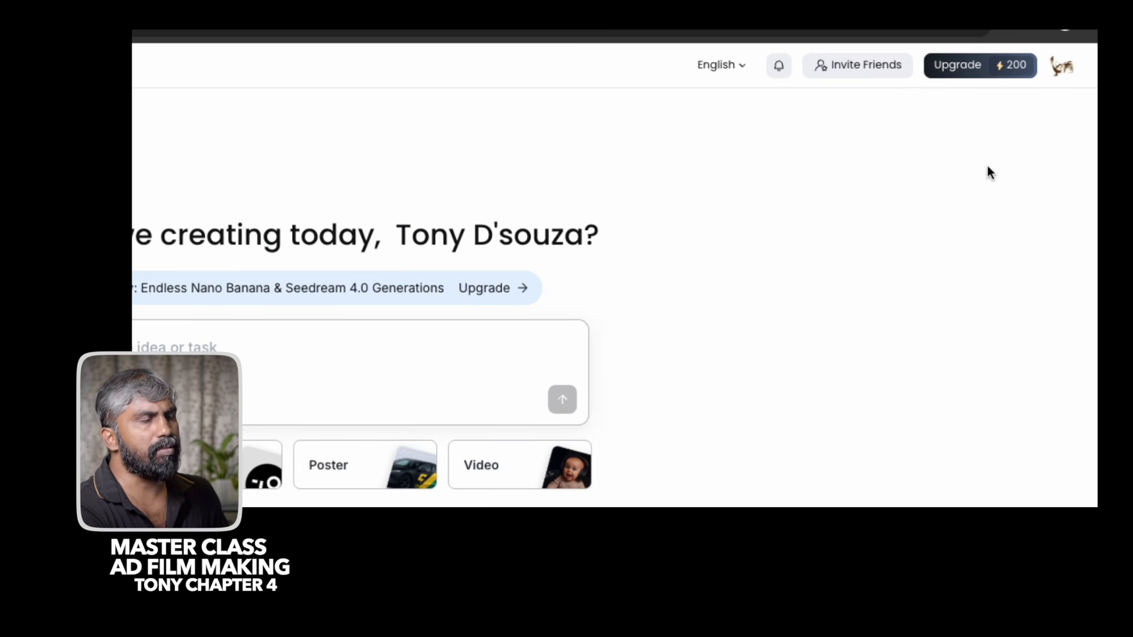
mouse_move(993, 70)
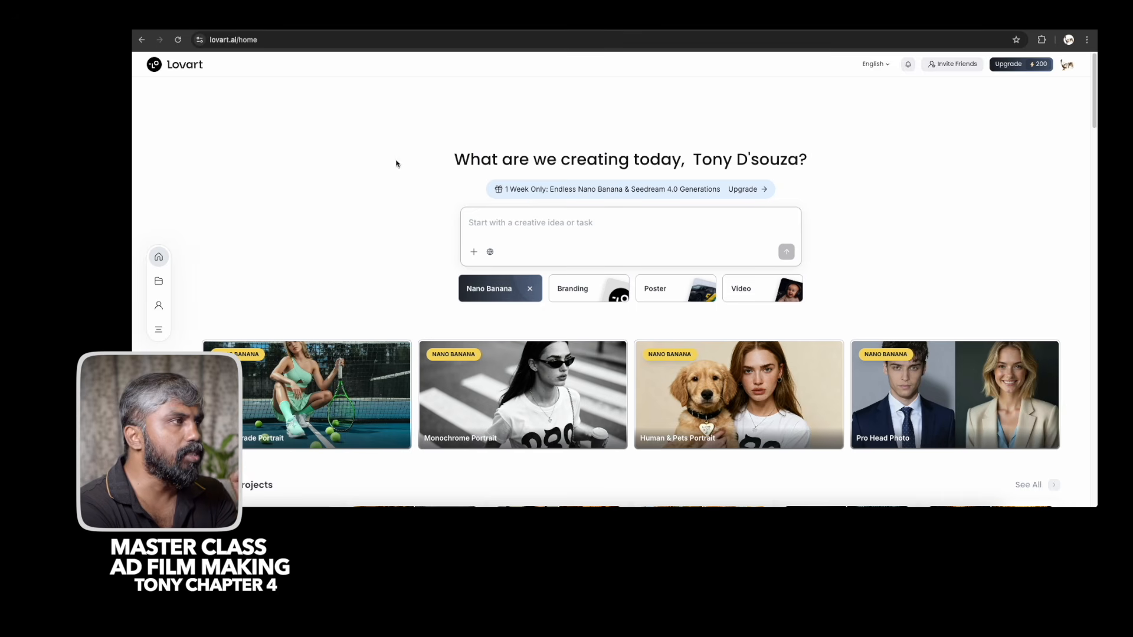
click(160, 282)
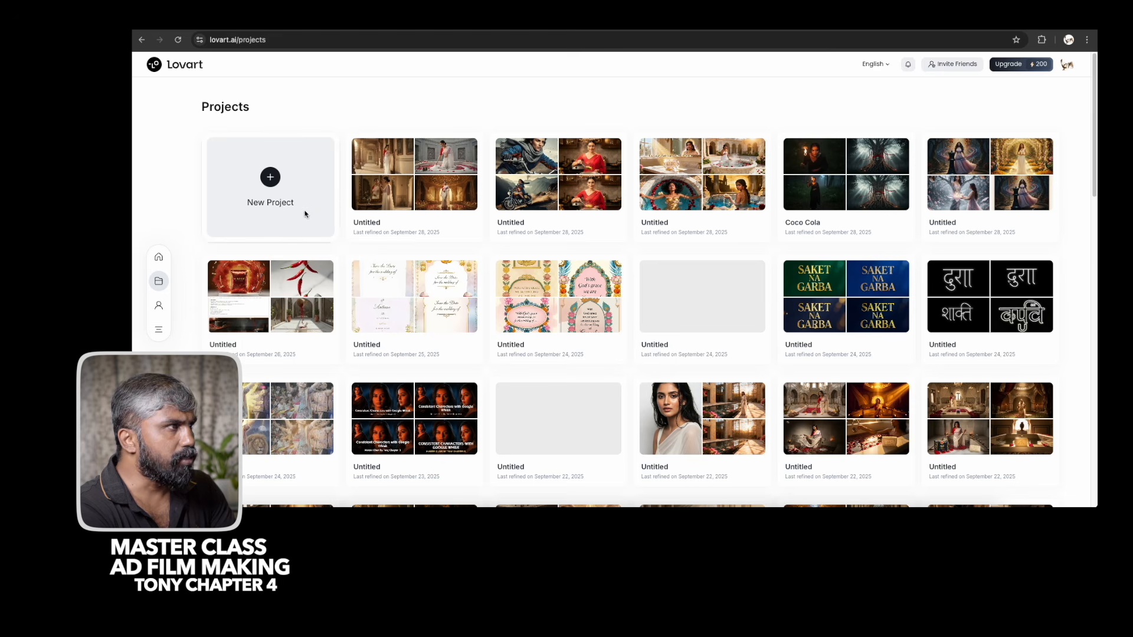
click(349, 202)
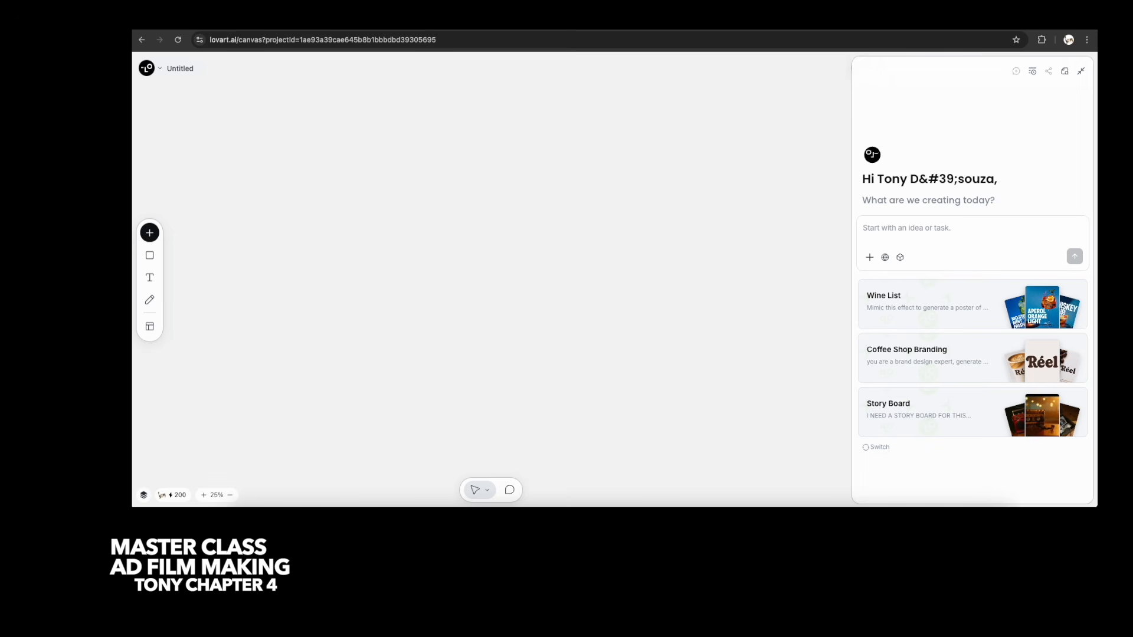
Check the available credits in the new Lovart project.
click(177, 496)
click(431, 399)
click(177, 495)
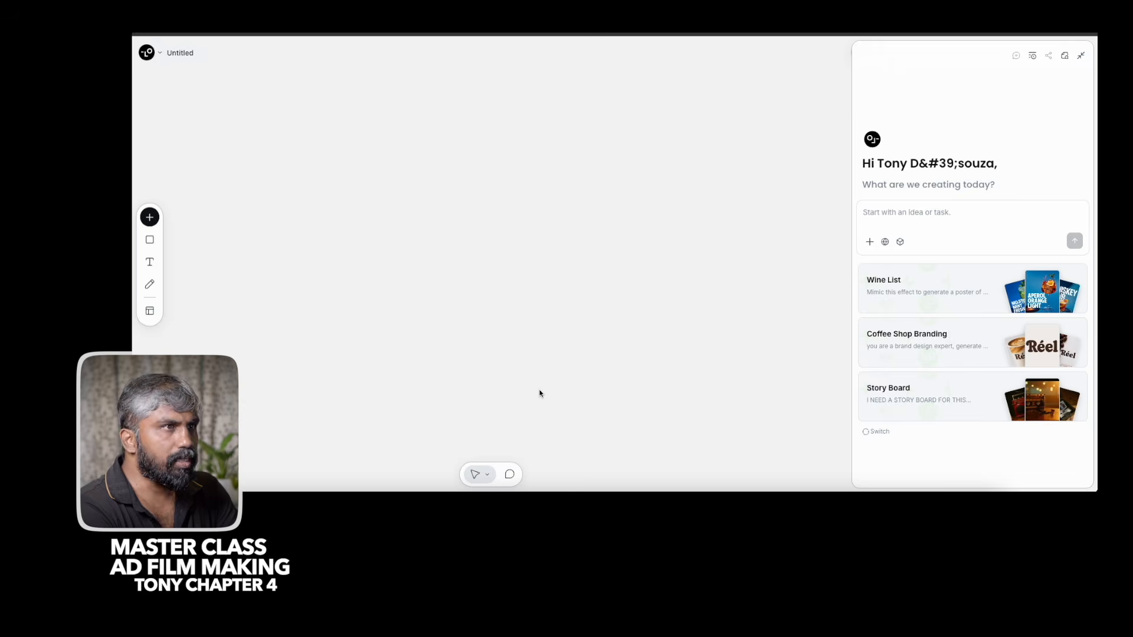
Begin the prompt for the Lovart agent with "I am going to give you a ad film story (screenplay)".
click(940, 215)
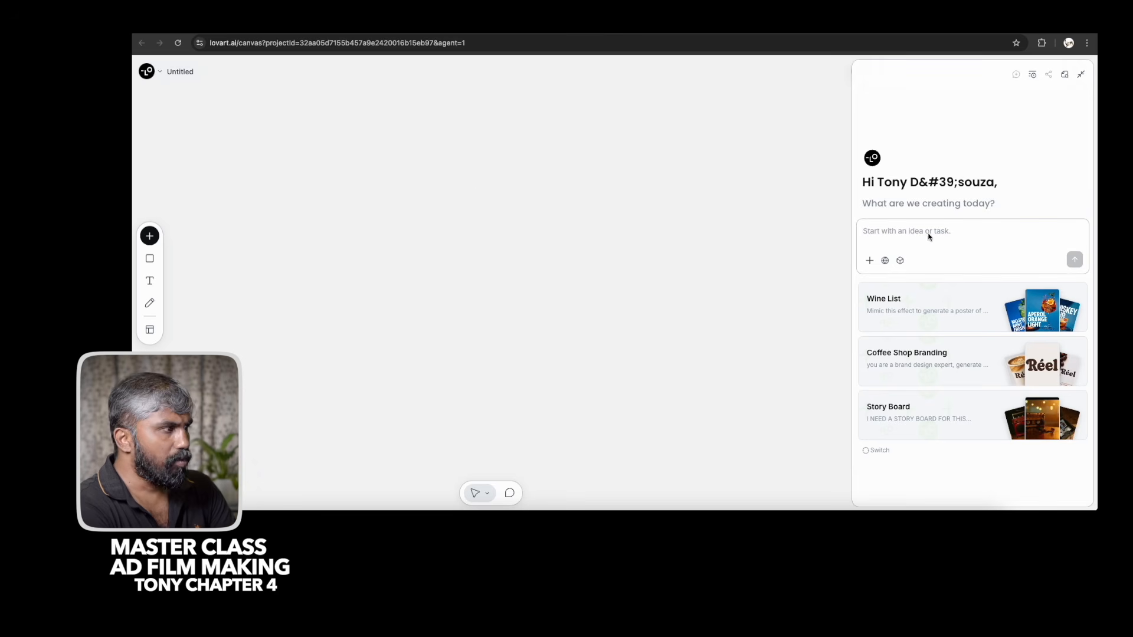
click(882, 233)
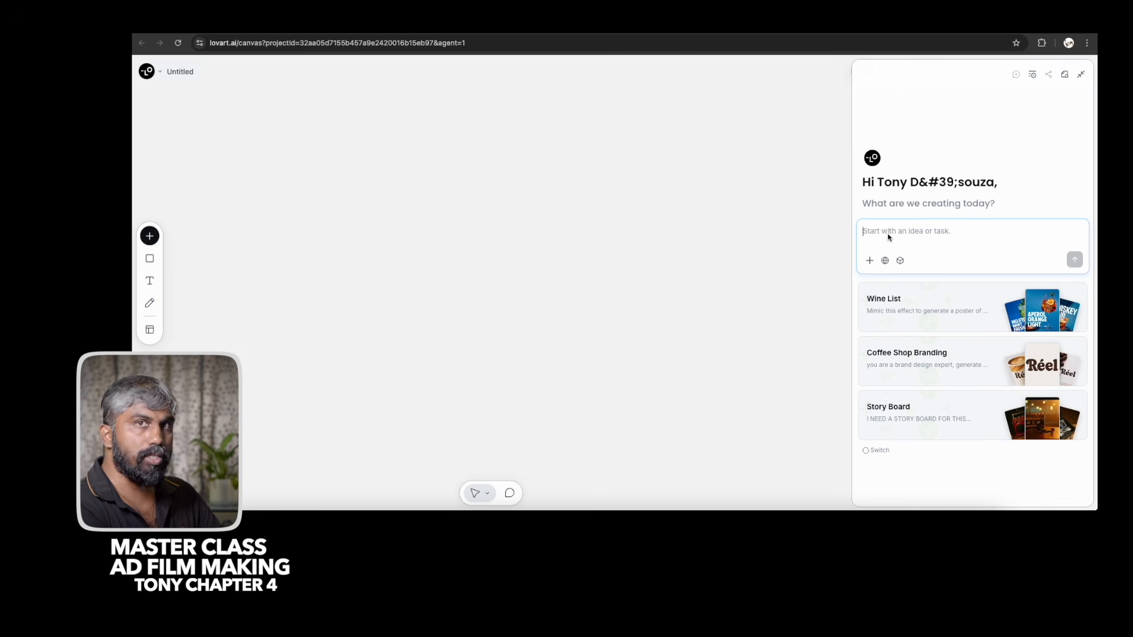
text(I am g)
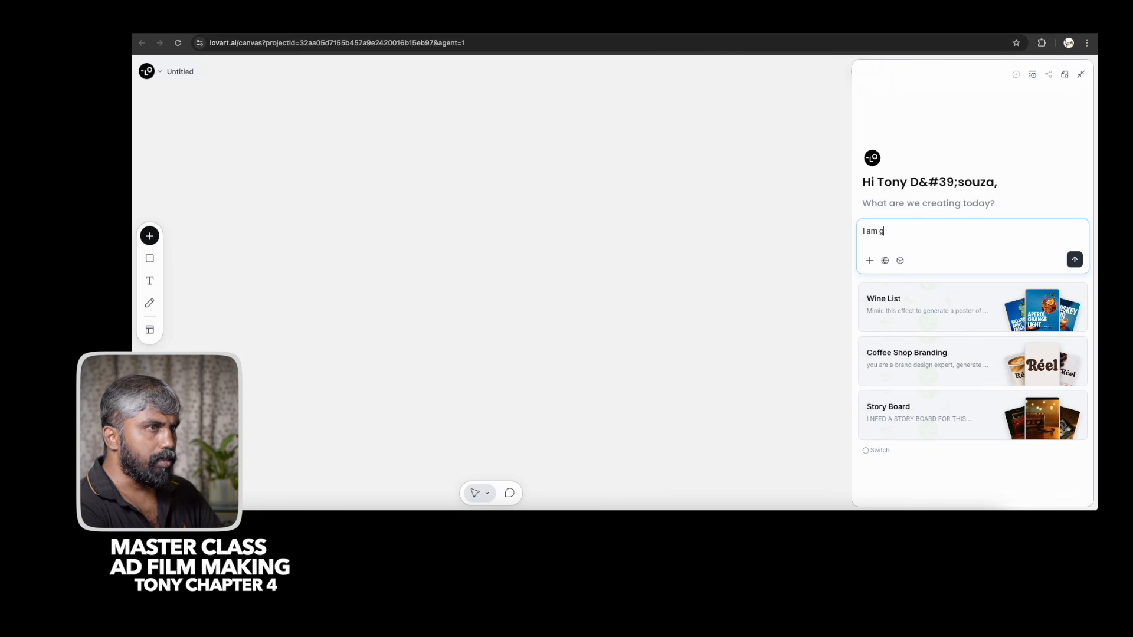
text(oing tro)
key(BackSpace)
key(BackSpace)
key(BackSpace)
key(BackSpace)
text(to give m)
text(ou a )
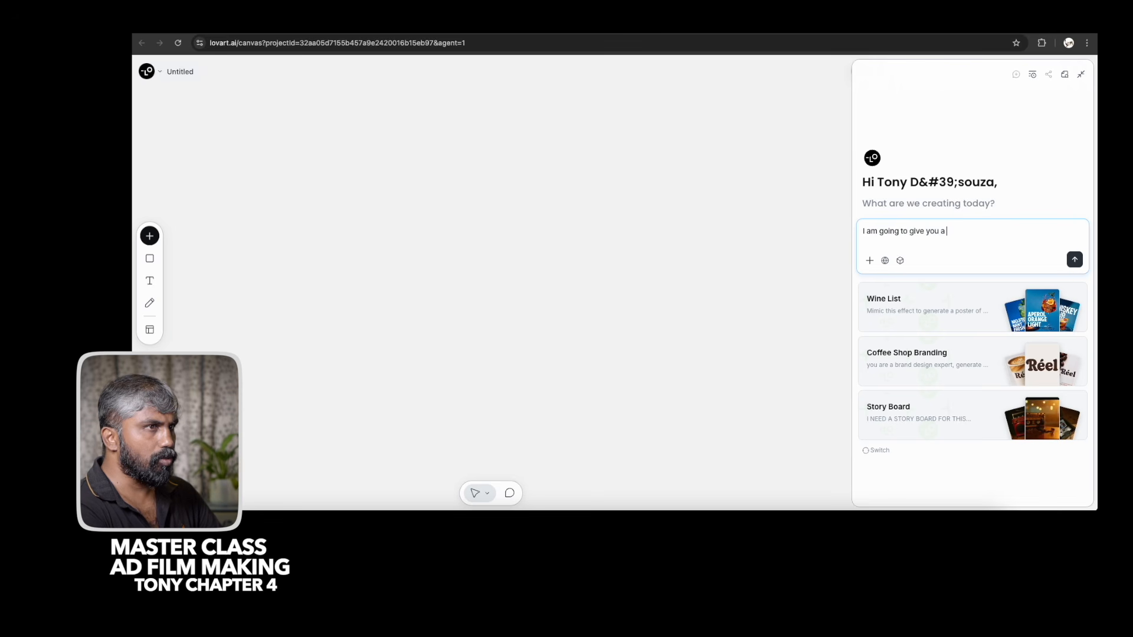
text(ad fi)
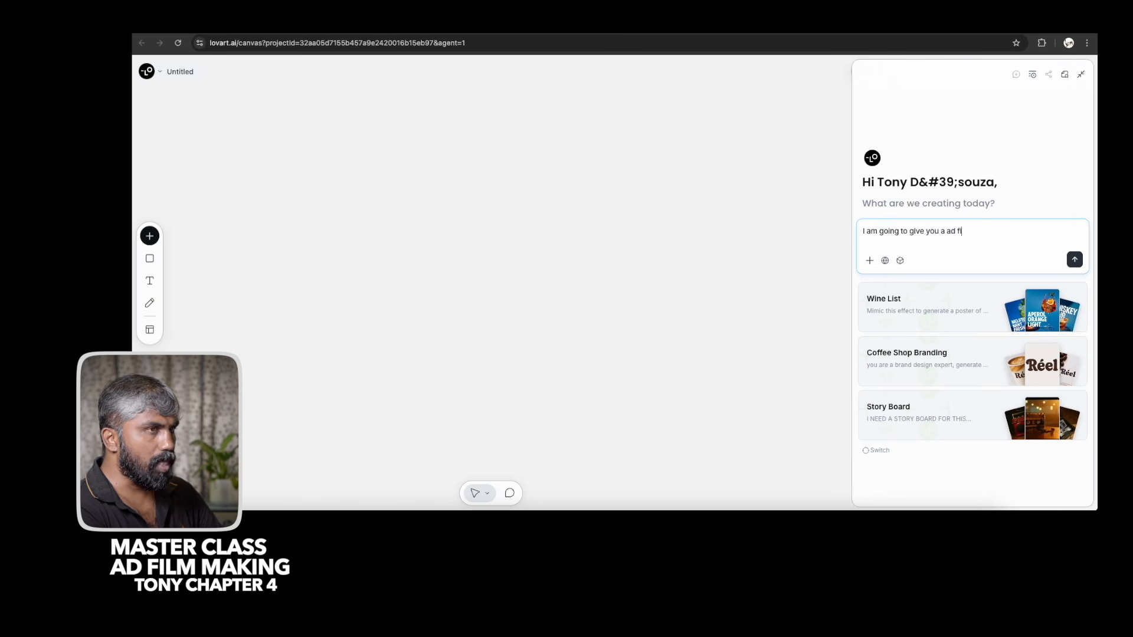
text(lm story (screenplay)
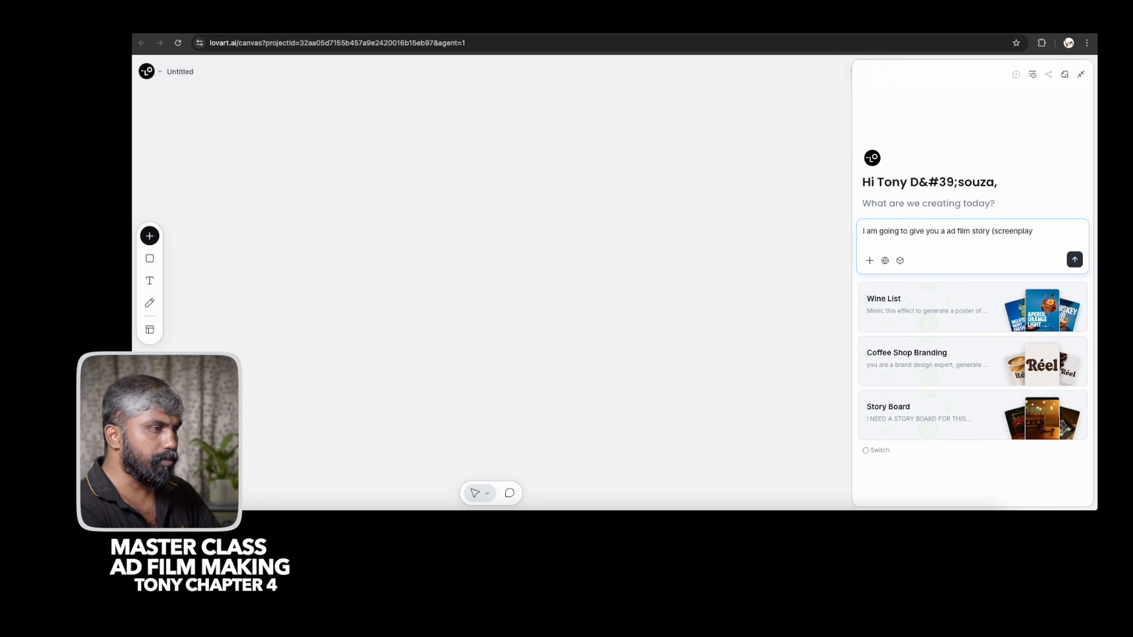
Continue the prompt with "you need to create images with consistent characters in 16:9 ratio".
text(), you need to)
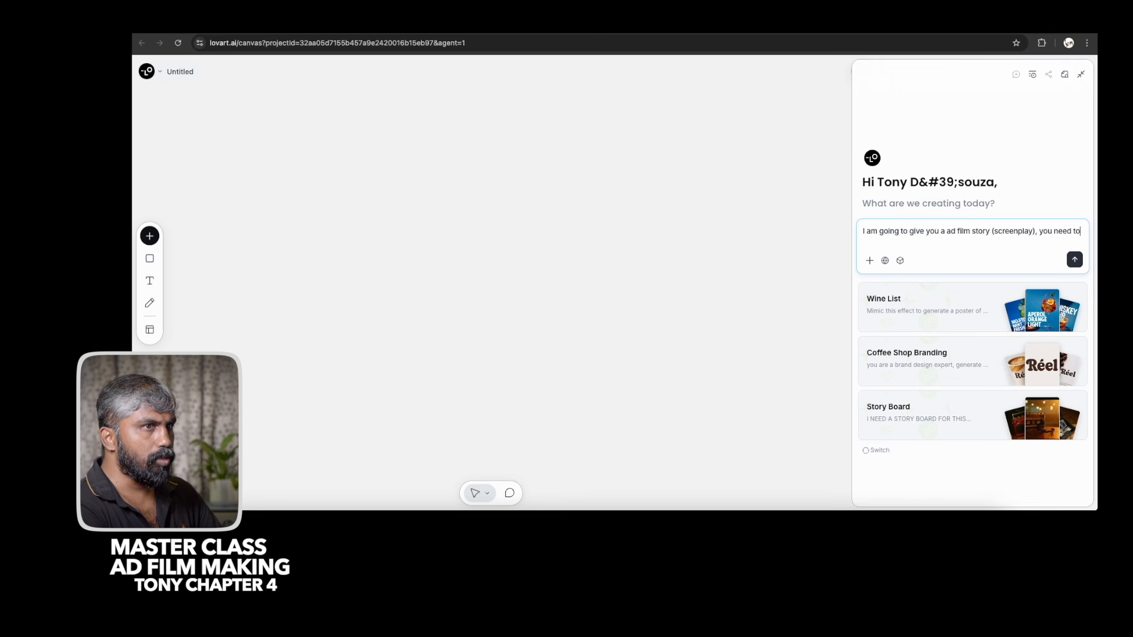
text( create image)
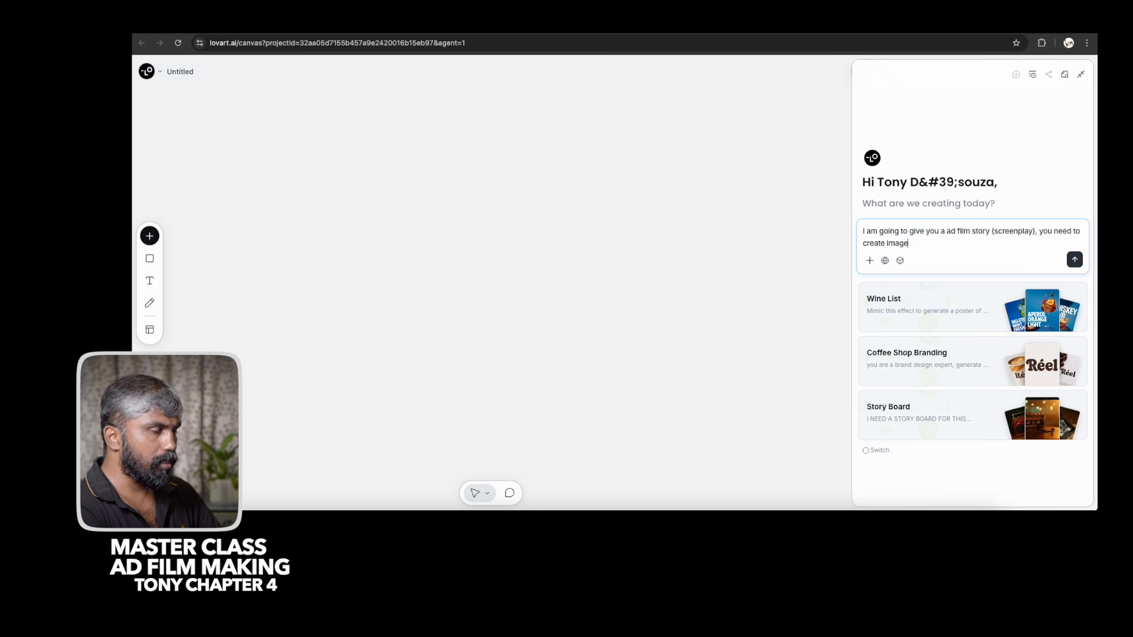
text(s with consis)
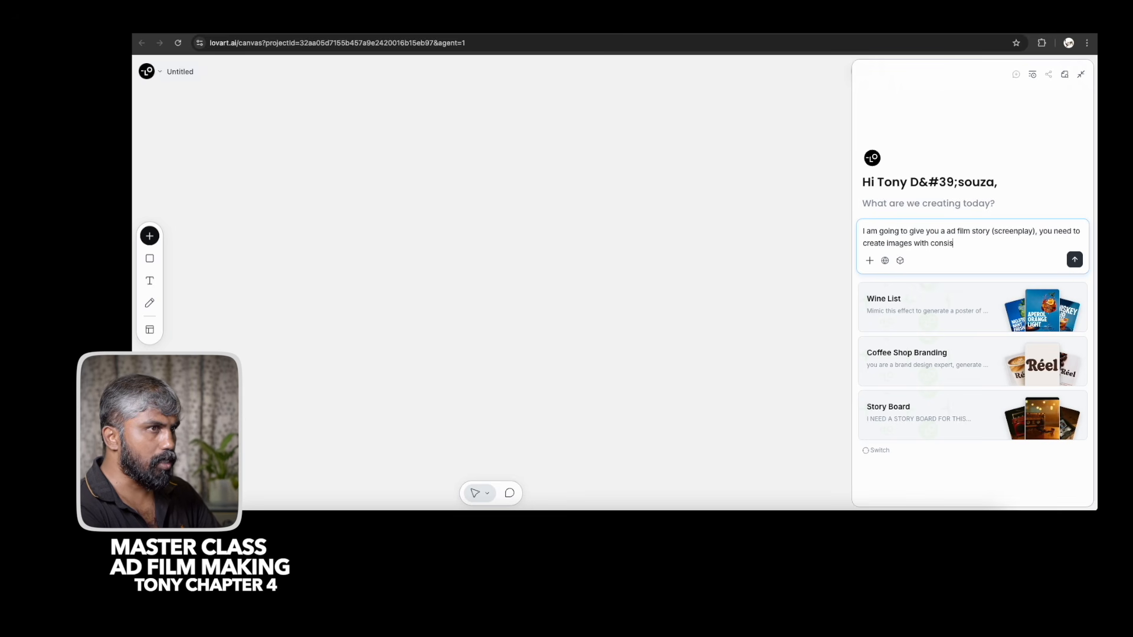
text(tent characters)
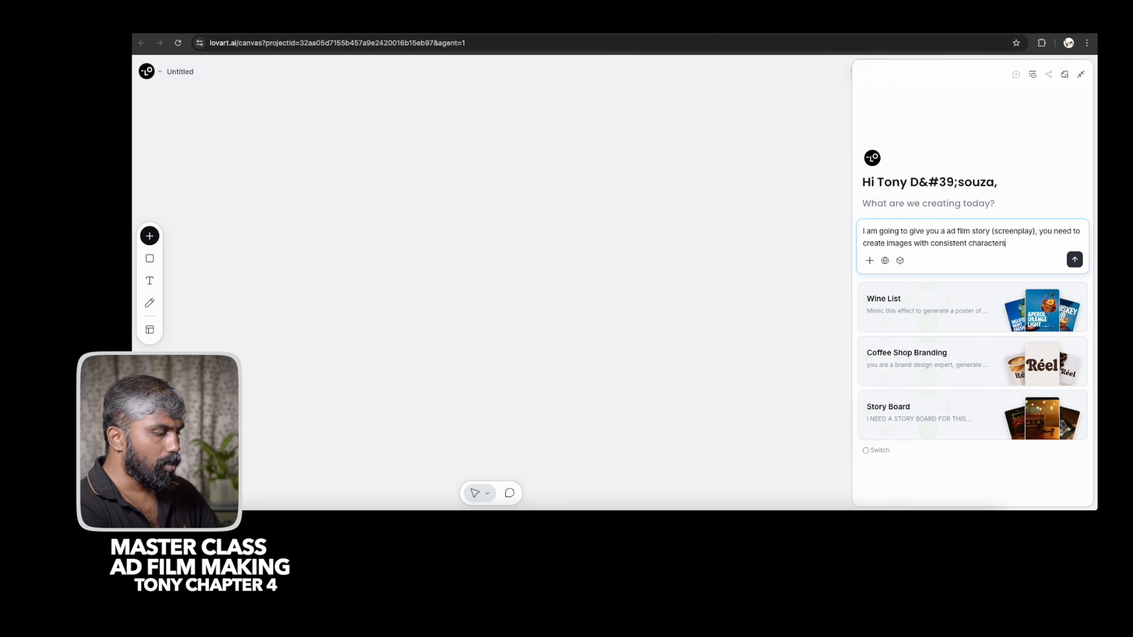
text( in 16:9 ration)
key(BackSpace)
Replace the word "images" in the prompt with "all the scenes".
click(909, 243)
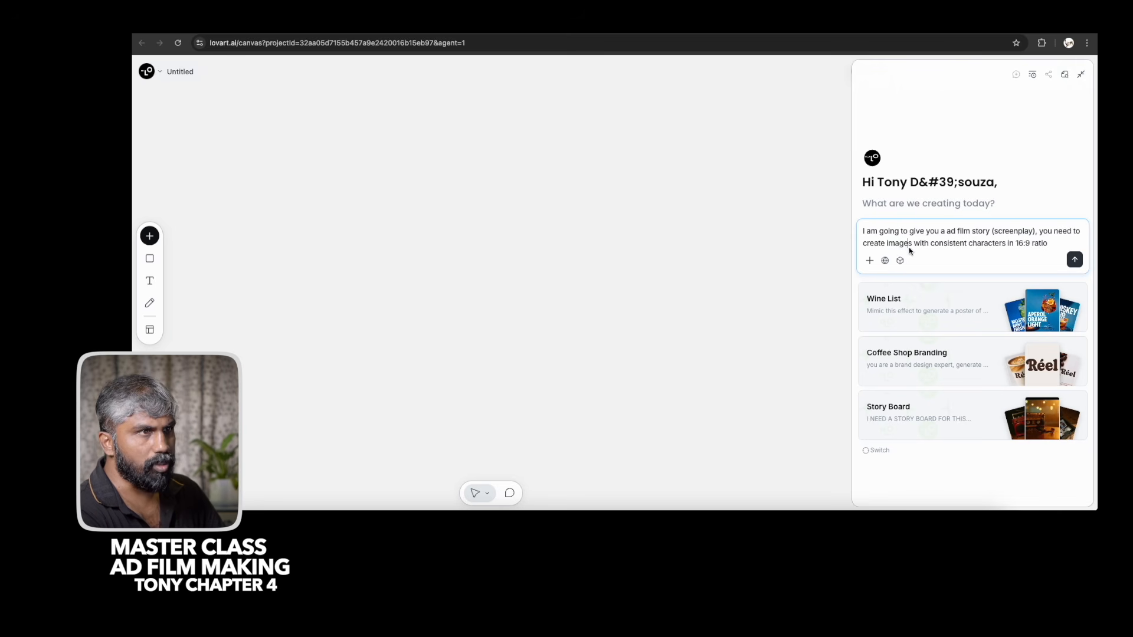
key(BackSpace)
key(BackSpace)
key(BackSpace)
key(BackSpace)
key(BackSpace)
key(BackSpace)
text(all the s)
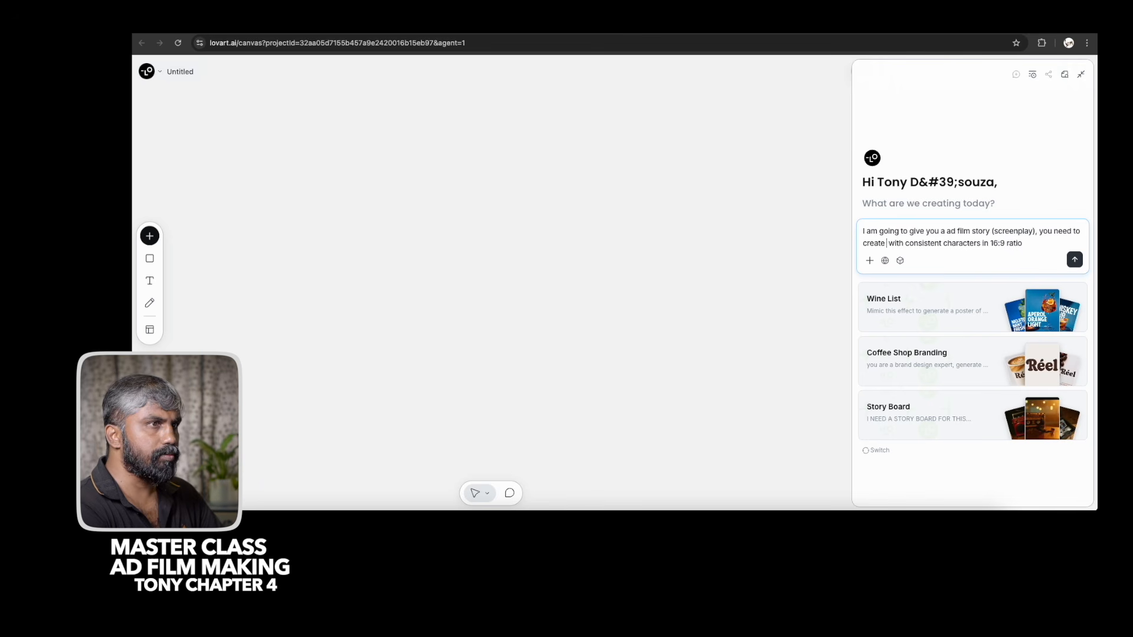
text(cenes)
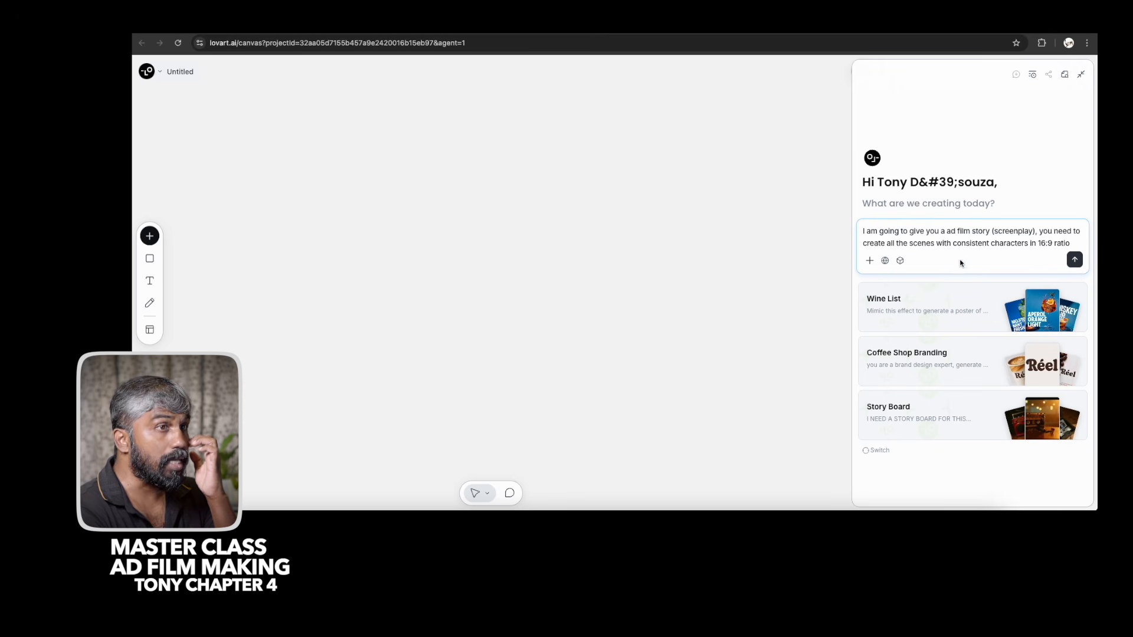
Add "using seedream 4 only." to the end of the prompt.
click(1030, 244)
click(1074, 247)
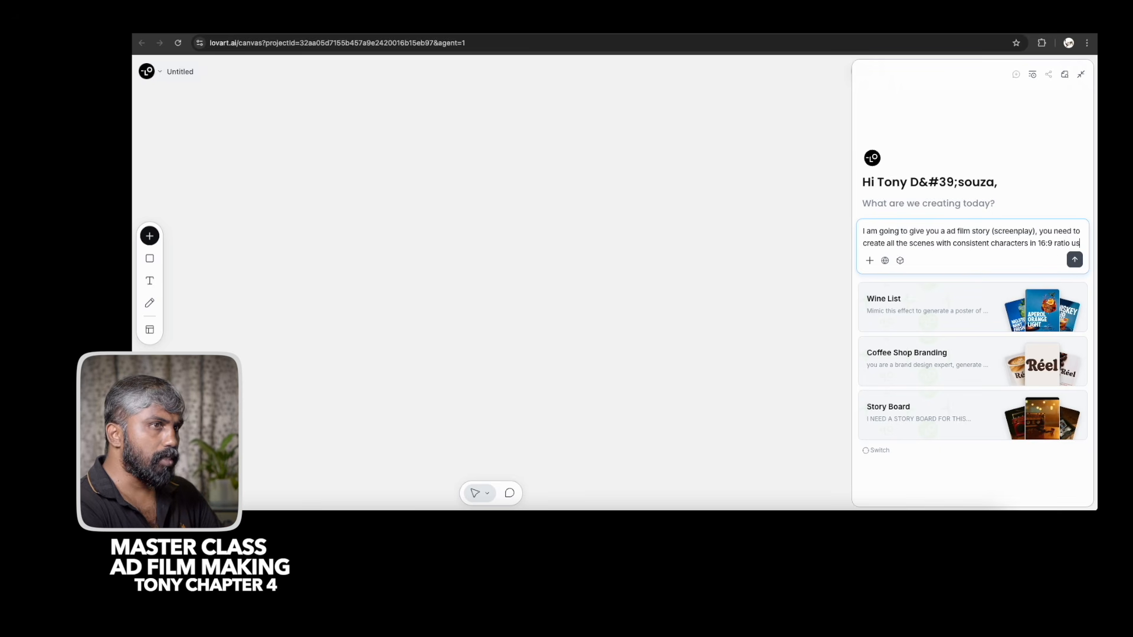
text(ing seedream 4 only.)
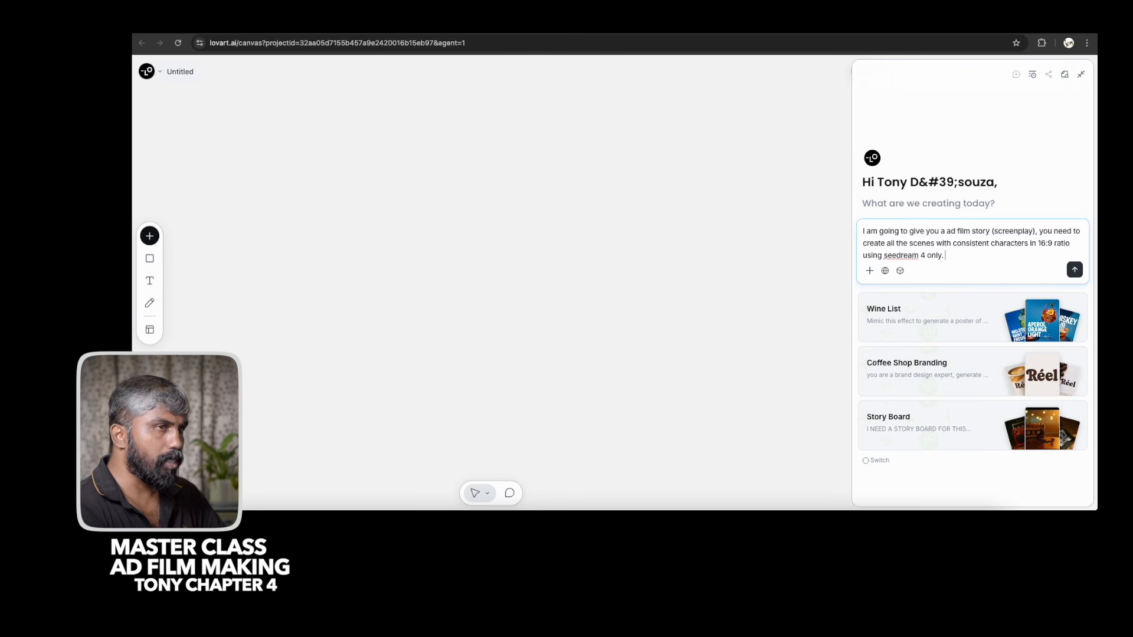
Turn off automatic model selection, choose only Seedream 4 as the image model instead of Nano Banana, and send the prompt.
click(900, 270)
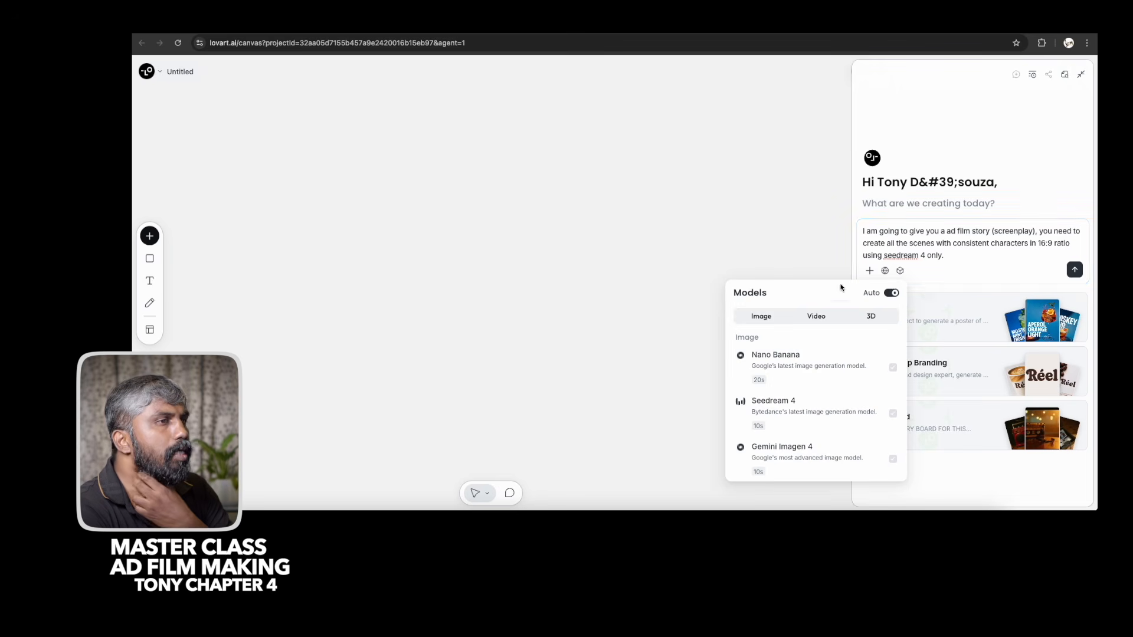
click(940, 264)
click(901, 270)
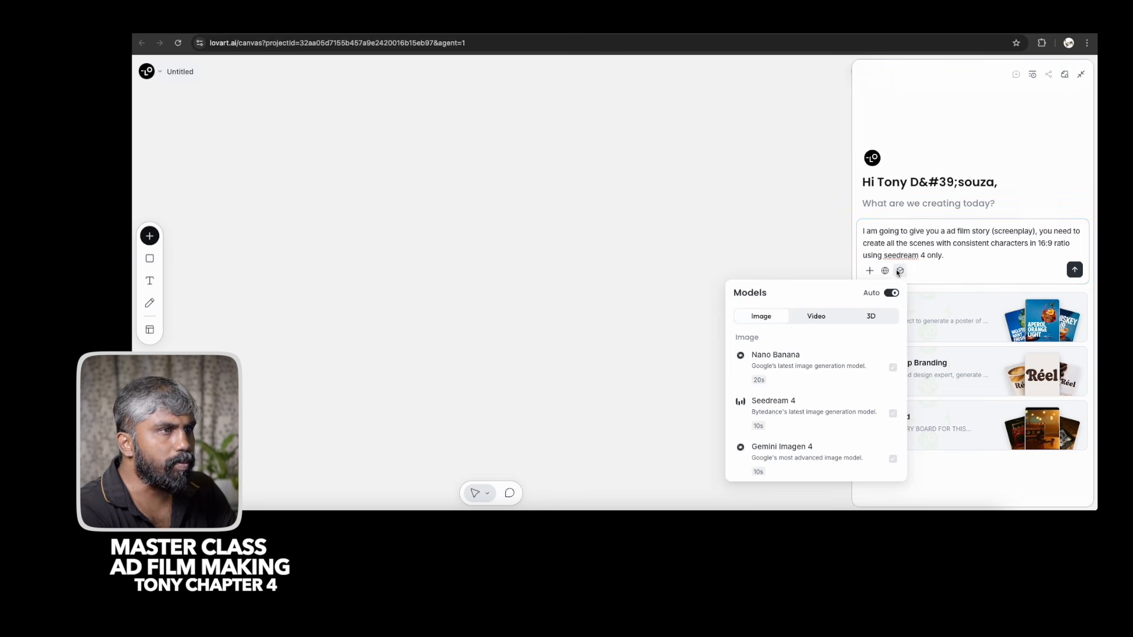
scroll(797, 387, down, 5)
scroll(799, 383, up, 5)
click(888, 295)
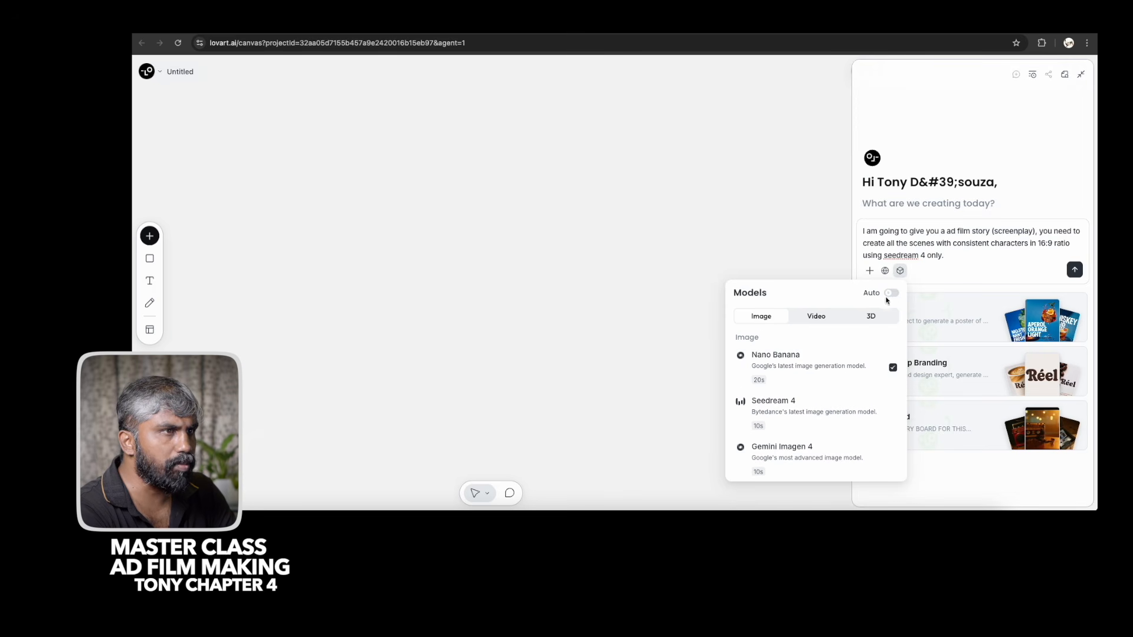
click(893, 414)
click(894, 369)
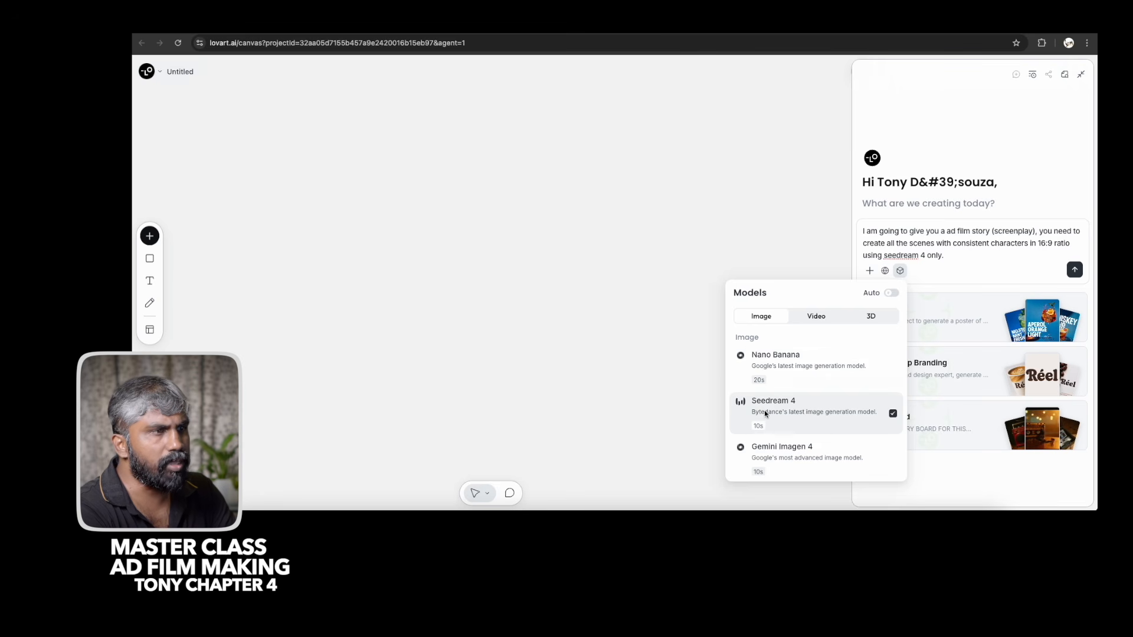
click(929, 274)
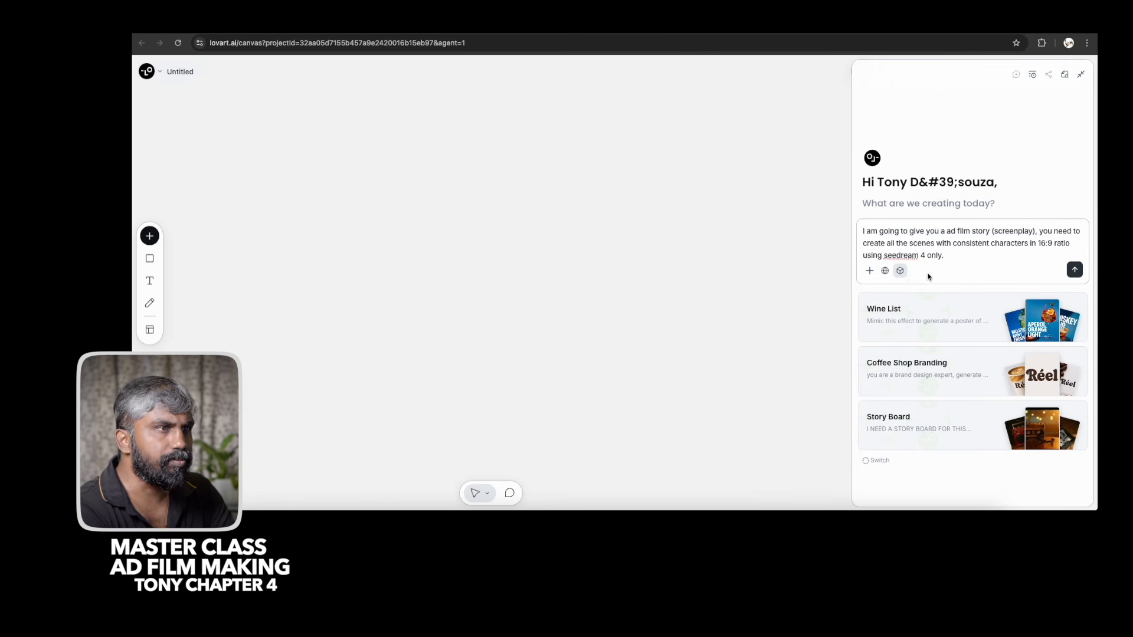
click(1074, 269)
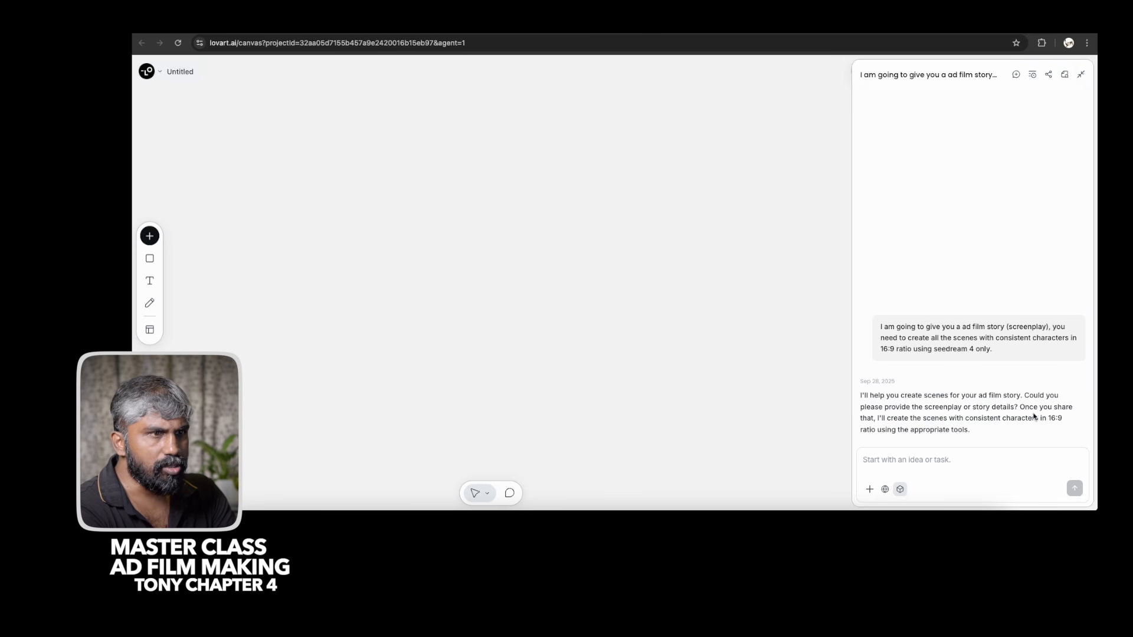
Start a reply with "after I input the story, you need to give one image of character, so that I will check the character".
click(898, 466)
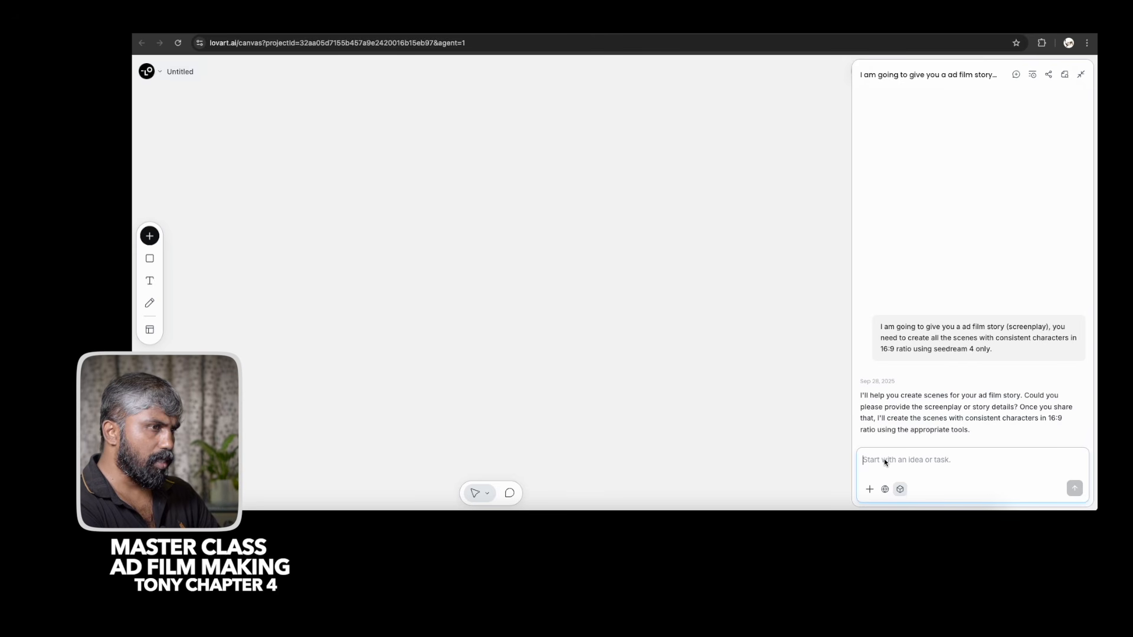
text(after I)
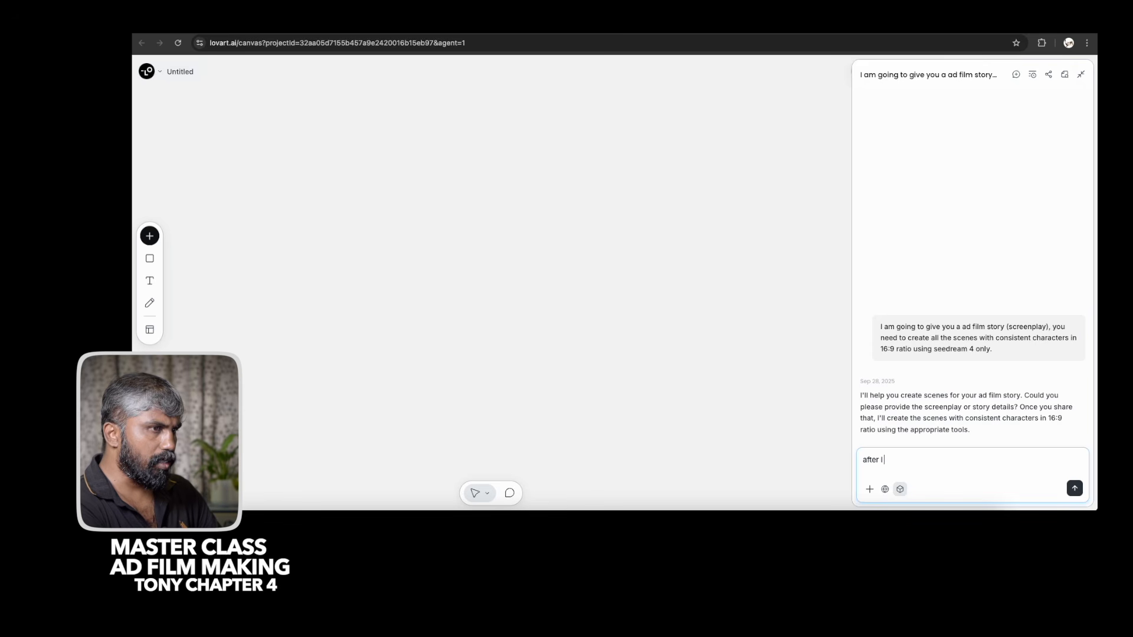
text( input the)
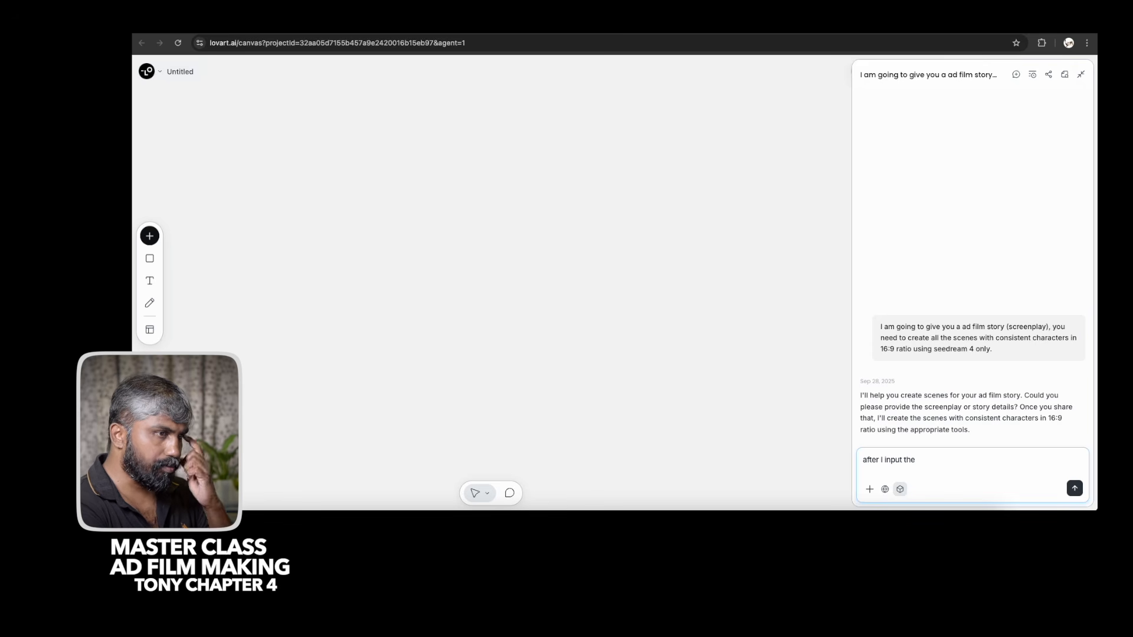
text( story, you n)
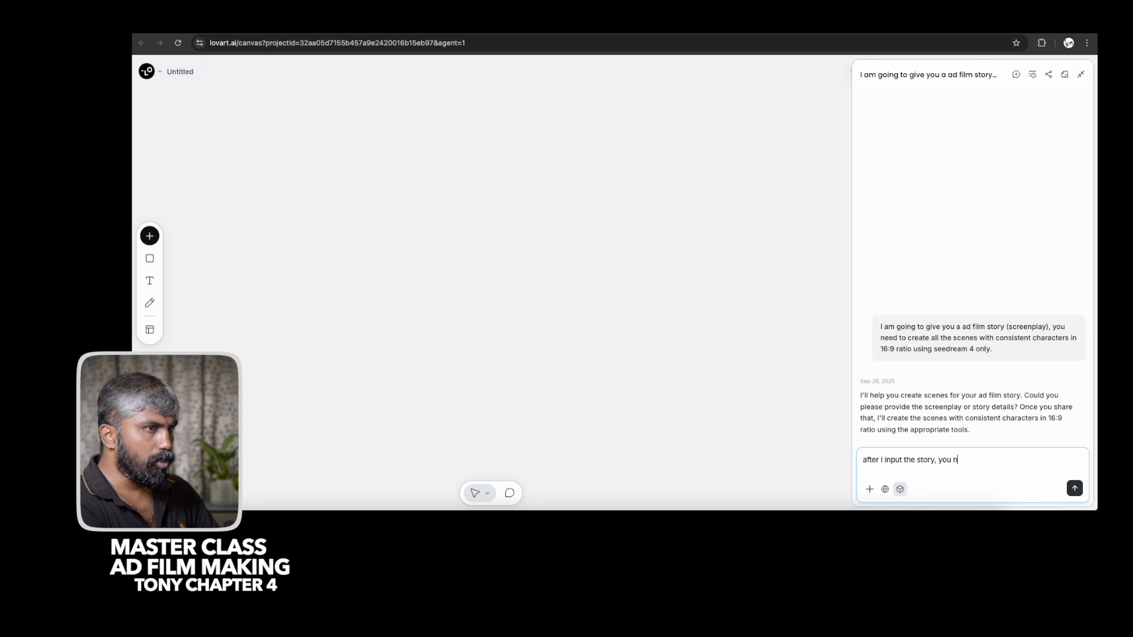
text(eed to giu)
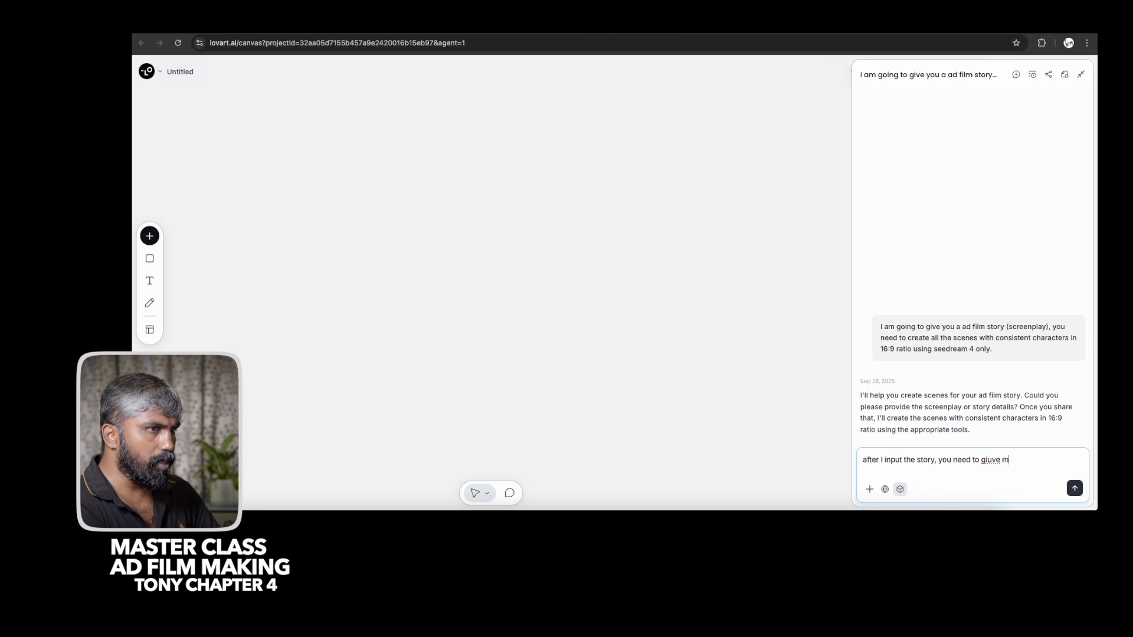
text(ve one image of character,)
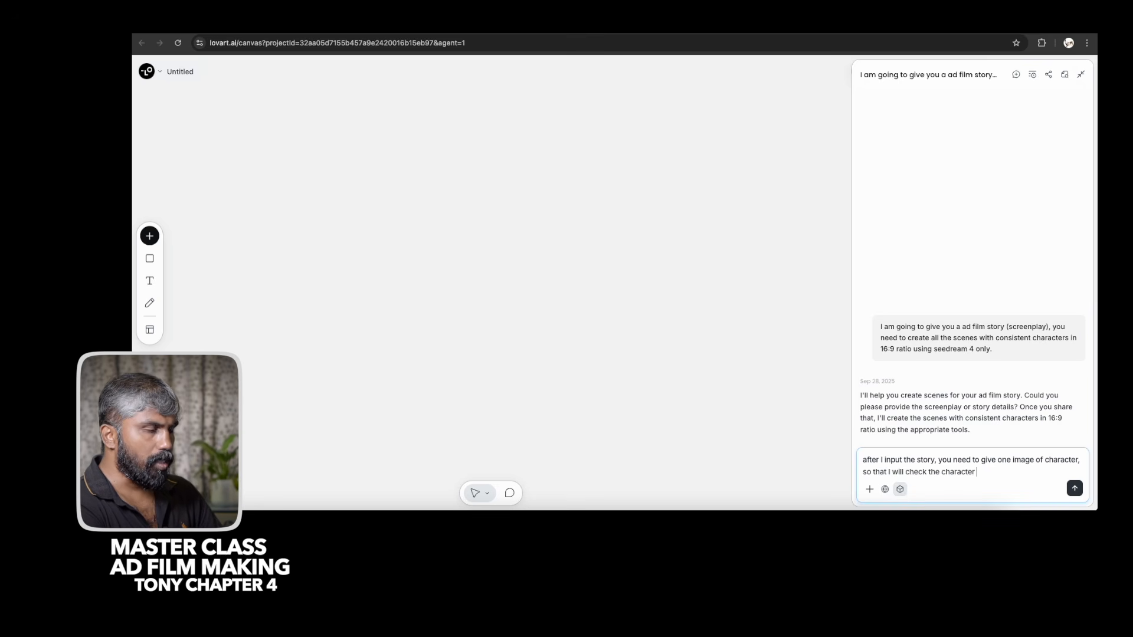
Extend the reply with "and if any changes I will ask you to do, after that we will create scenes".
text(hanges)
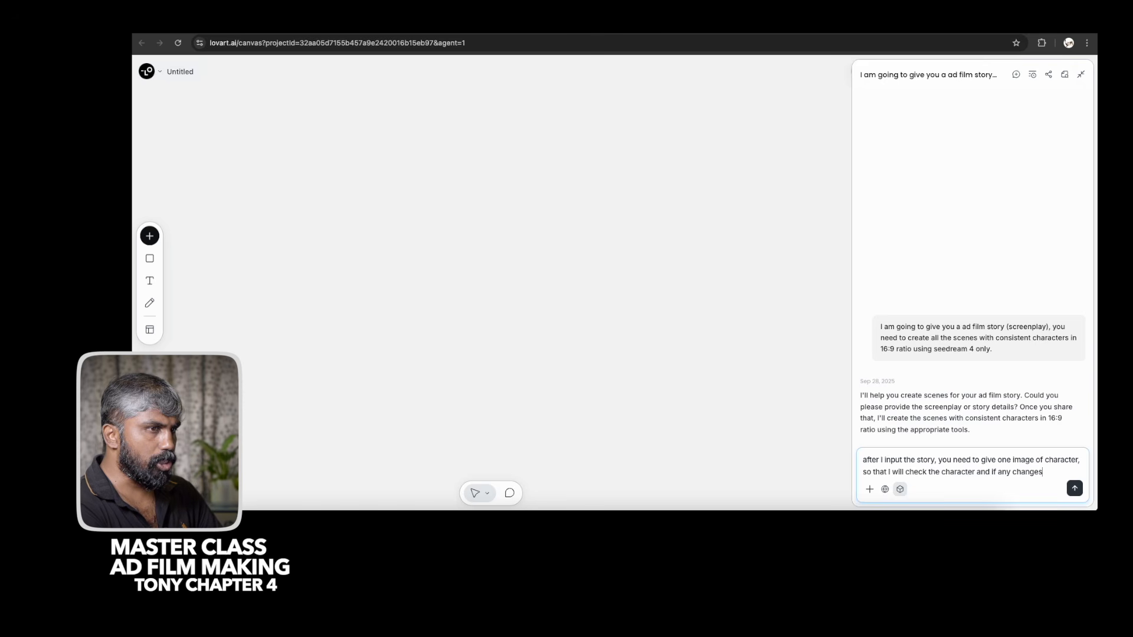
text( I will ask )
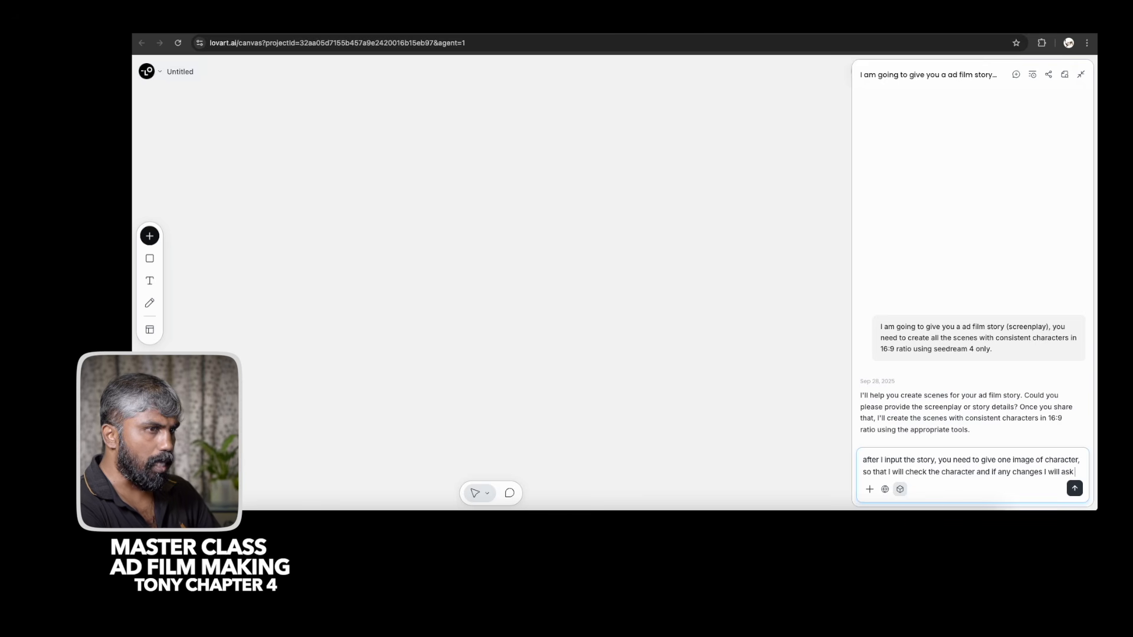
text(you to do, after that w)
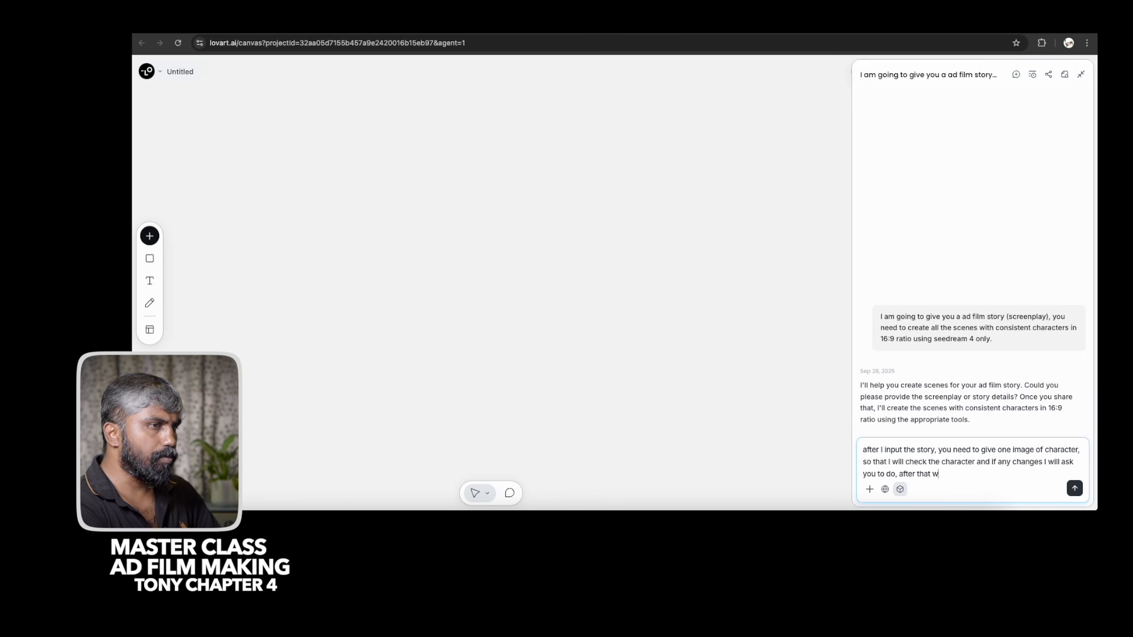
text(ate scenes)
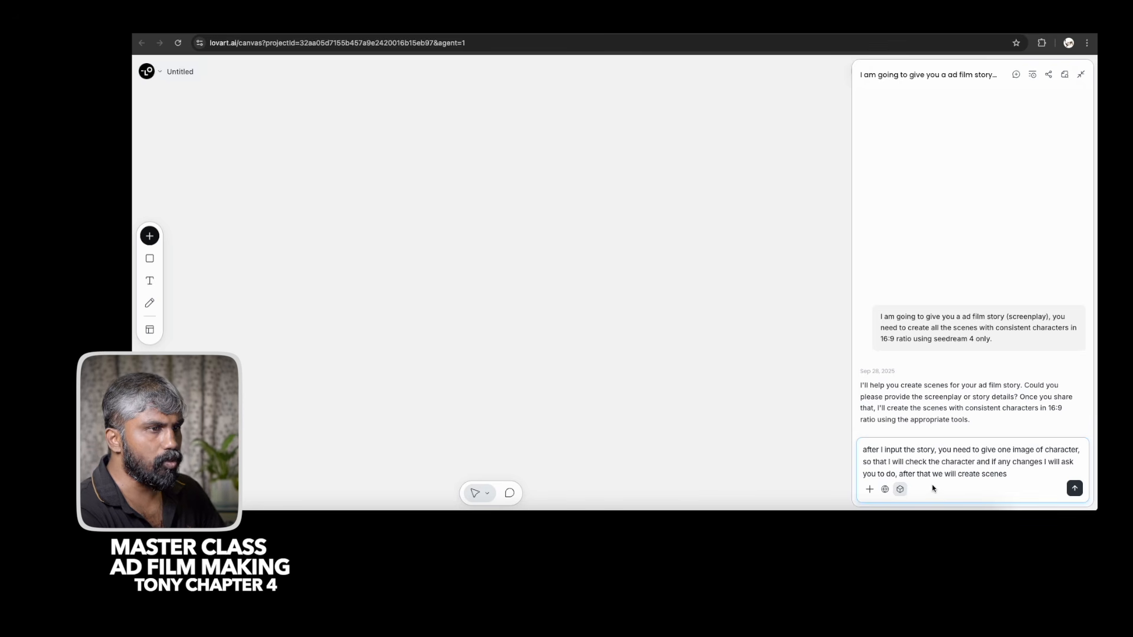
Change "we will" to "you can" in the reply's last clause and send the reply.
key(Delete)
key(Delete)
key(Delete)
key(Delete)
key(Delete)
key(Delete)
key(Delete)
text(I)
key(BackSpace)
text(you can)
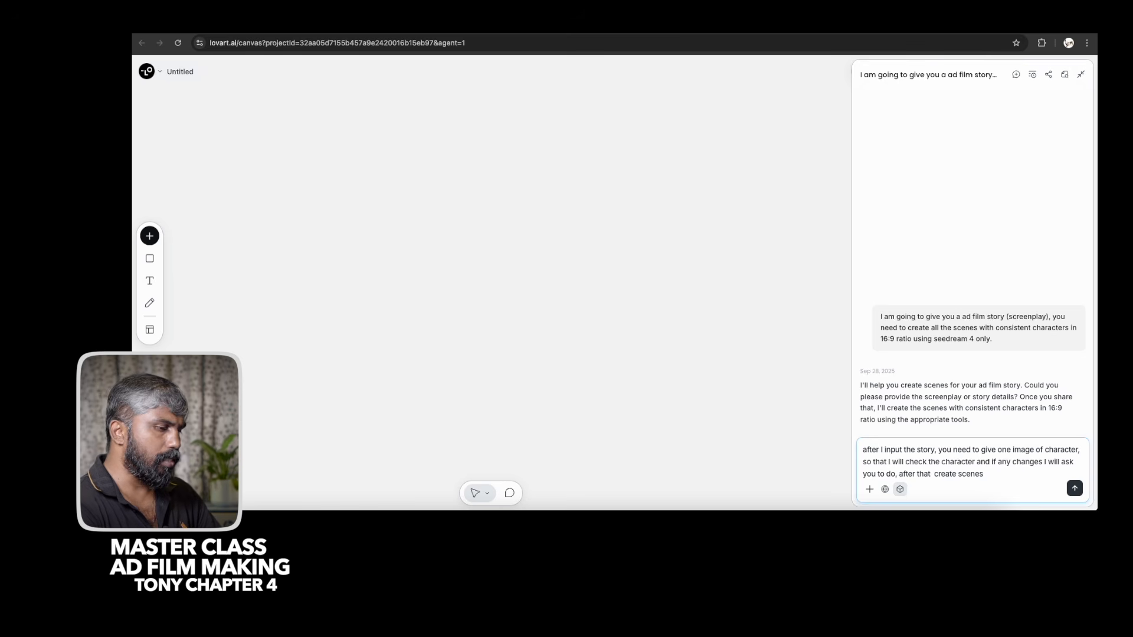
key(Return)
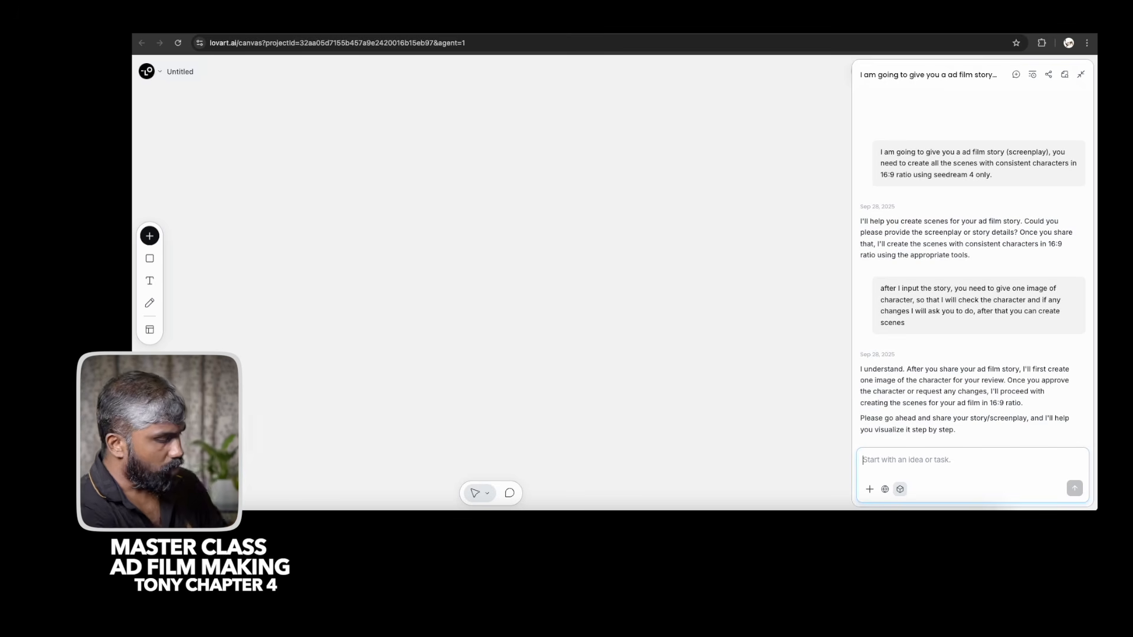
Paste the copied Lux soap storyboard into the chat and send it to generate the first character image.
key(ctrl+v)
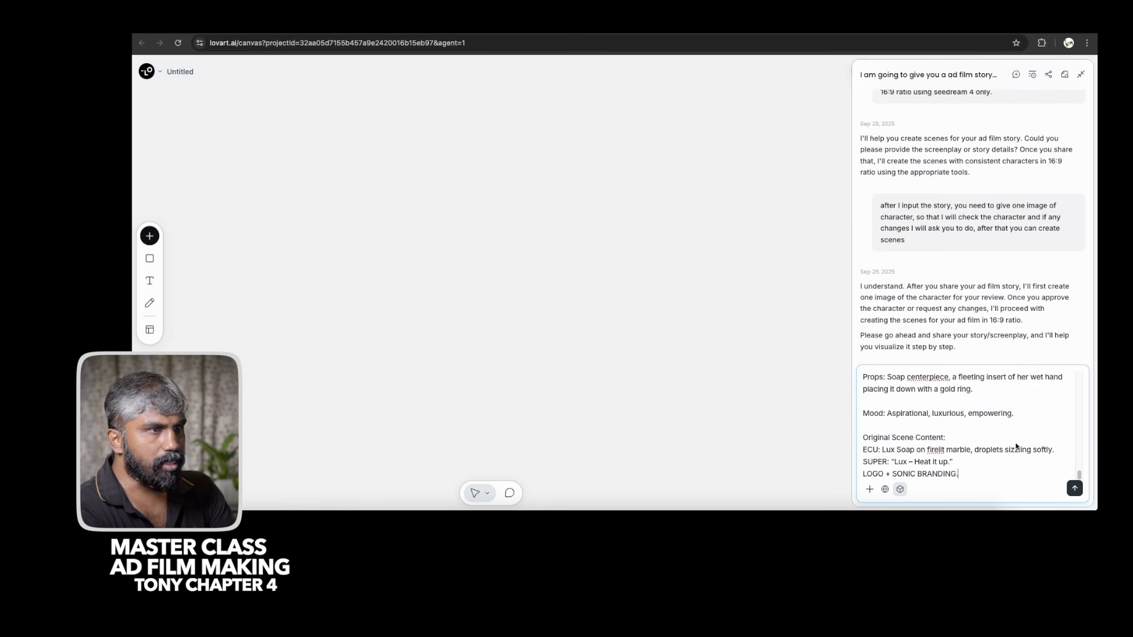
click(1075, 488)
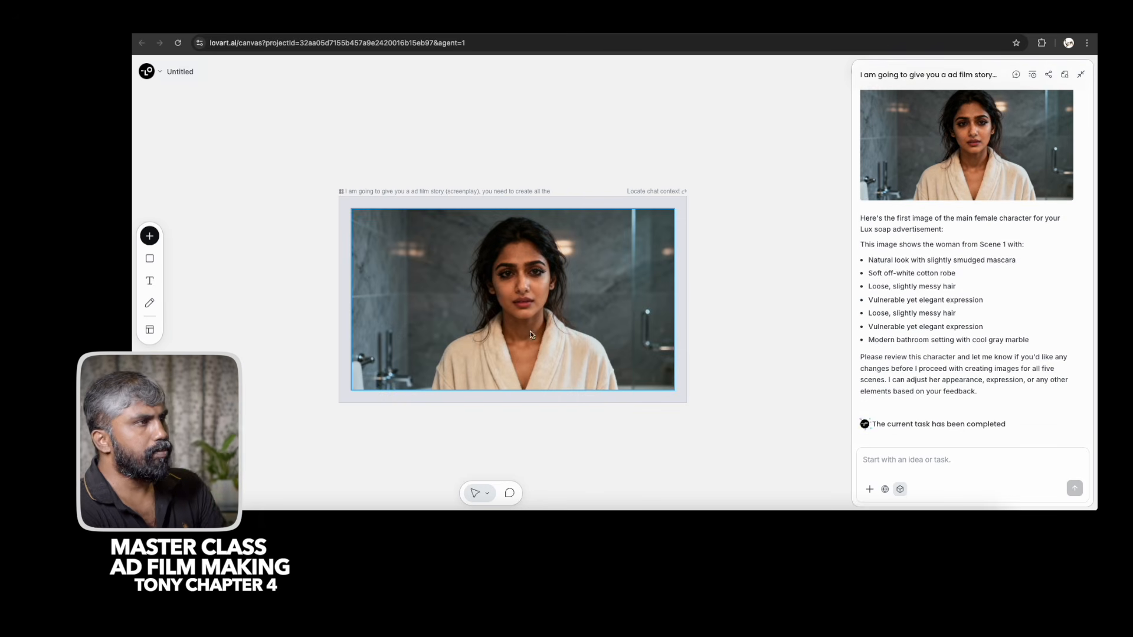
Examine the generated female character image closely, checking her face, eyes and makeup as well as the overall composition.
scroll(525, 281, up, 10)
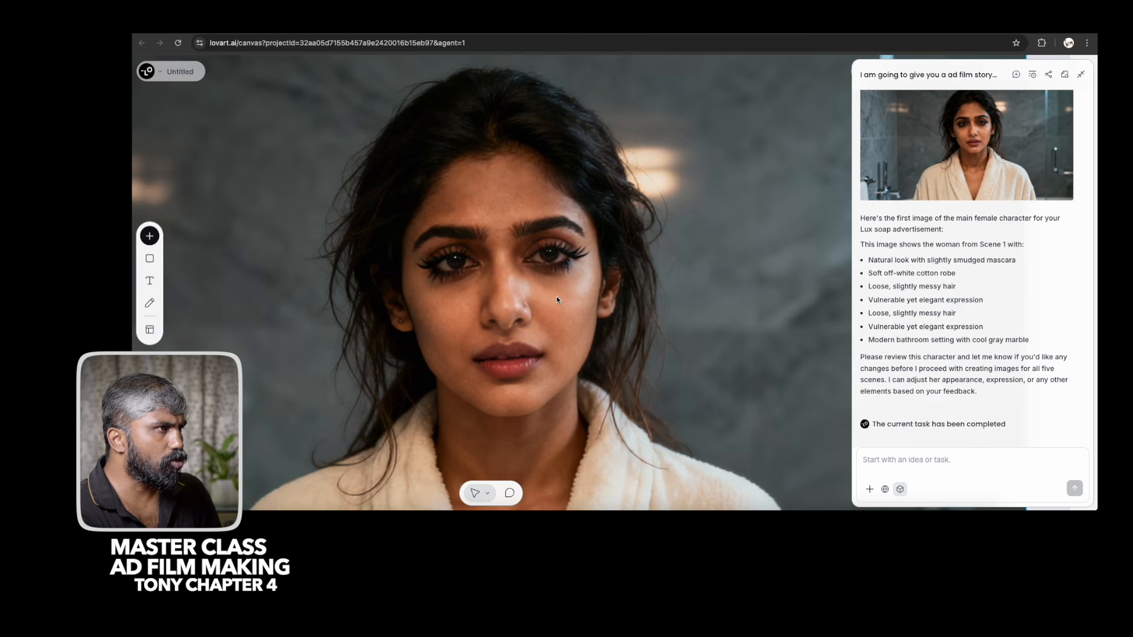
scroll(557, 297, down, 5)
scroll(542, 278, up, 8)
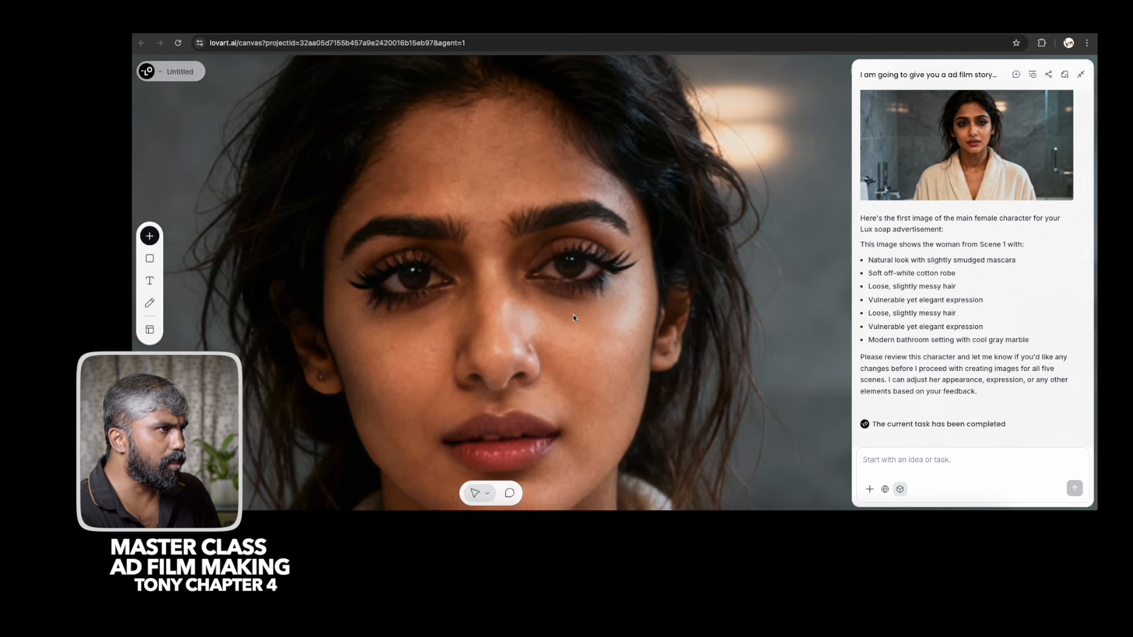
scroll(572, 314, down, 1)
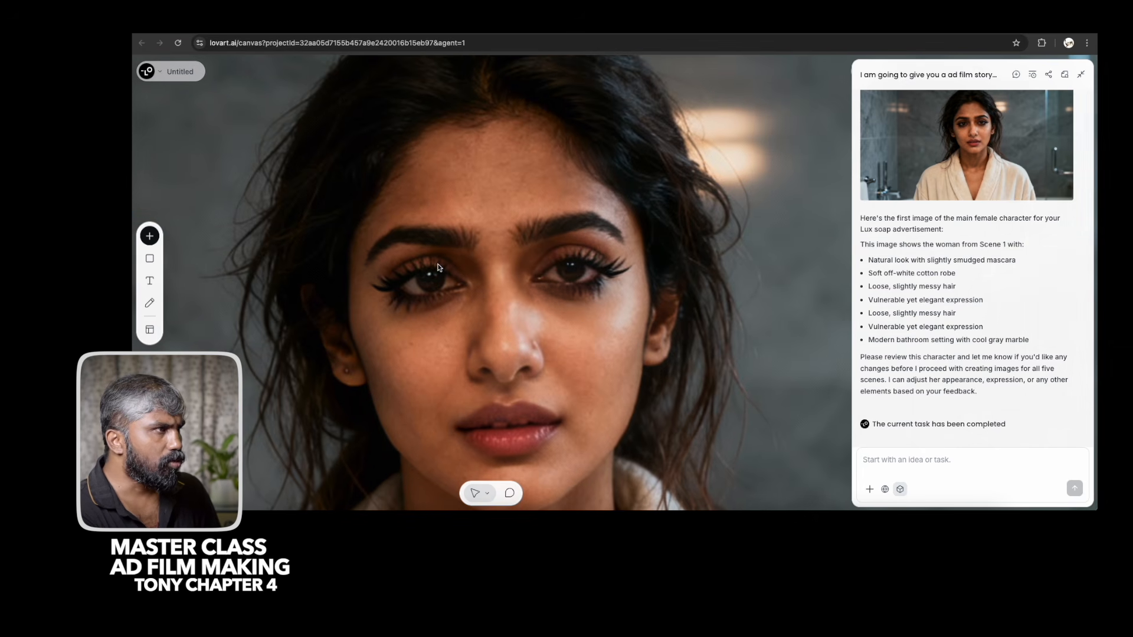
scroll(566, 338, down, 6)
drag(590, 358, 535, 305)
drag(633, 359, 619, 320)
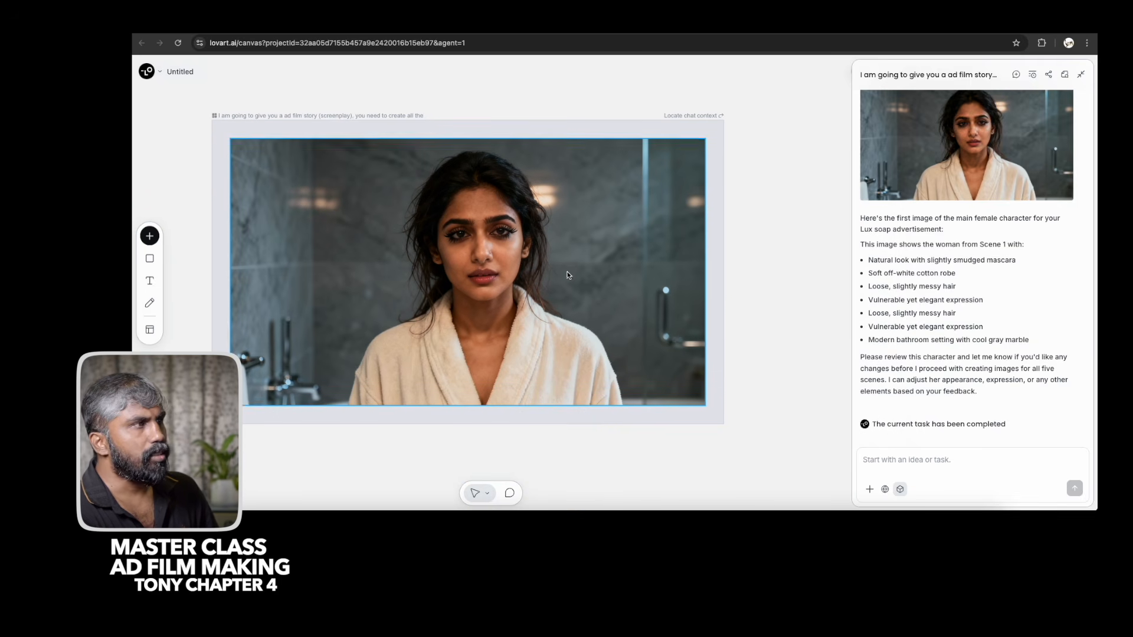
Approve the character by sending the chat message "perfect, pls create all the scenes".
click(918, 459)
text(perfect,)
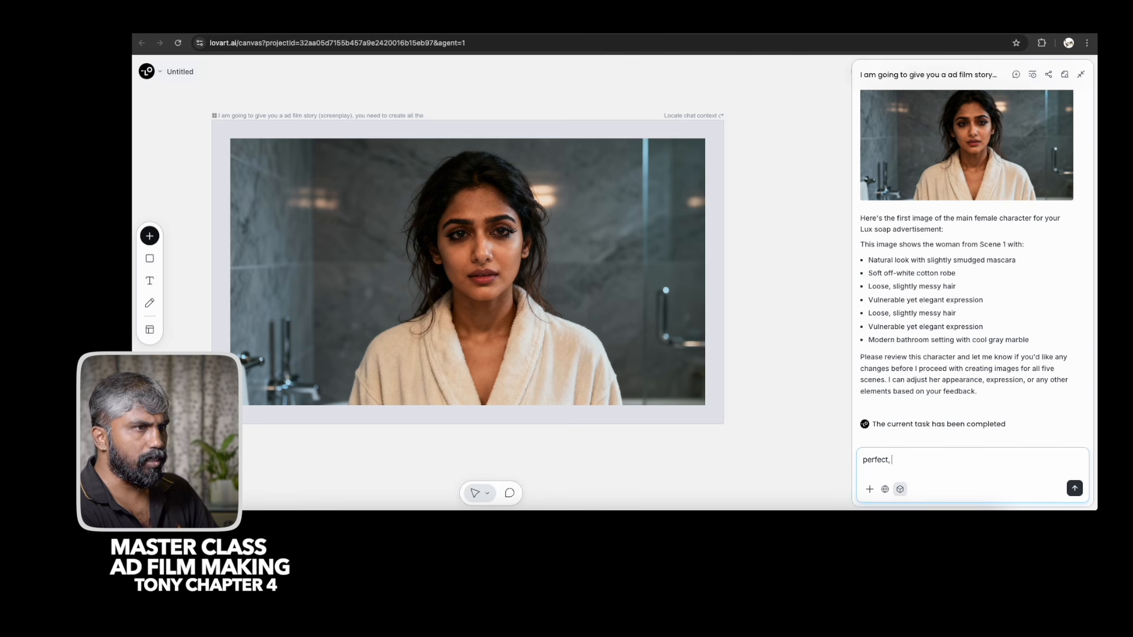
text( pls create all)
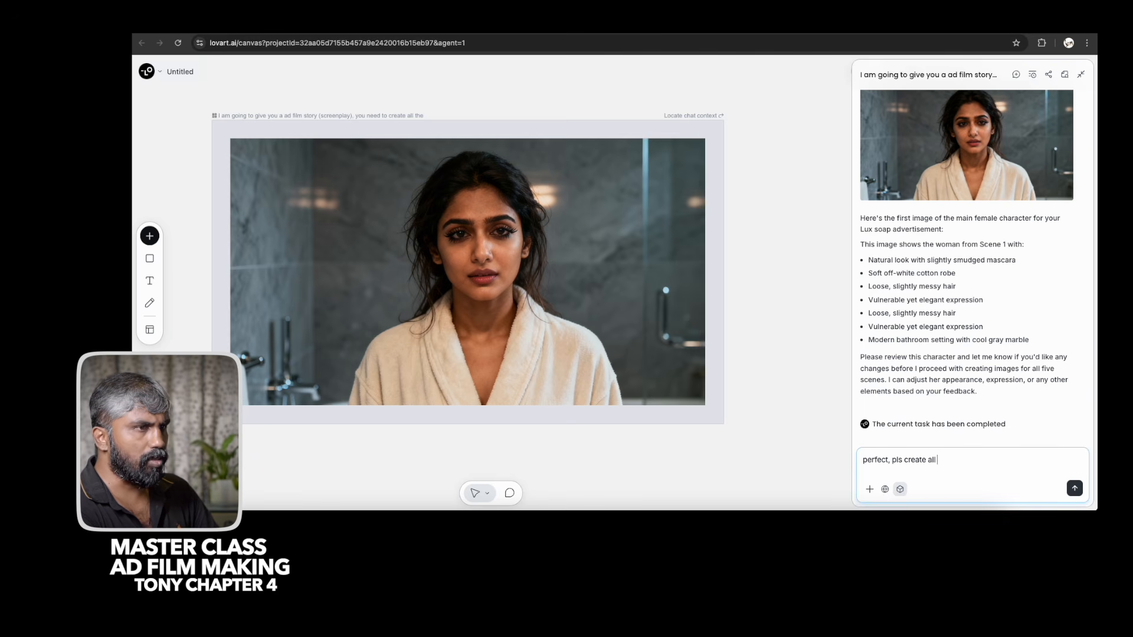
key(Return)
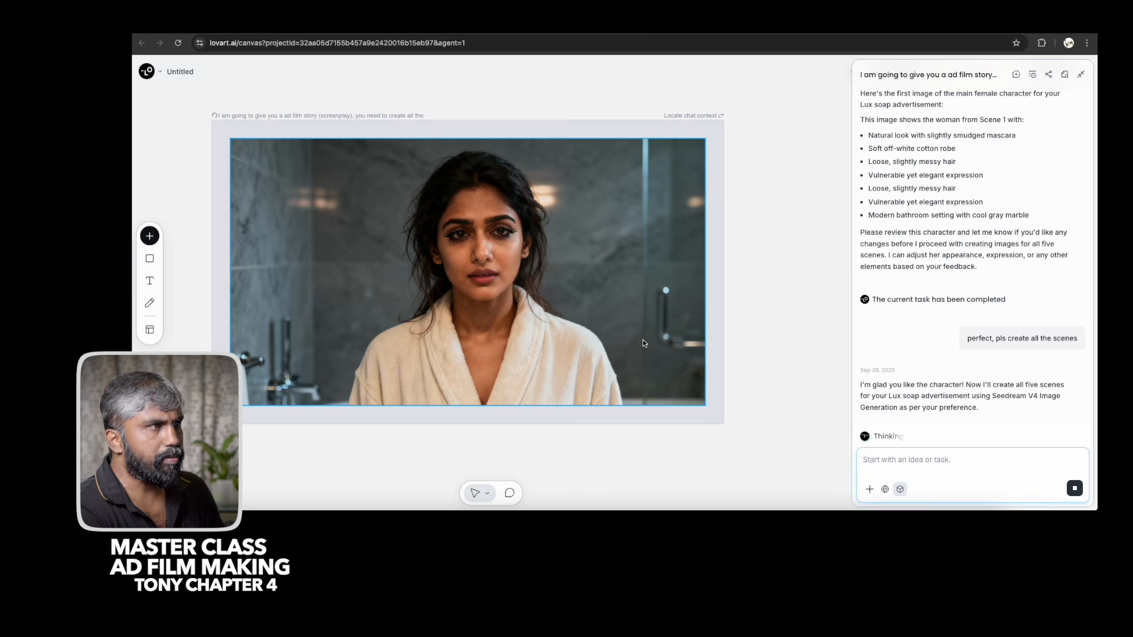
Follow the scene generation on the canvas and examine the Scene 1 image with the mirror, phone and Lux soap.
scroll(643, 341, down, 5)
drag(720, 354, 539, 264)
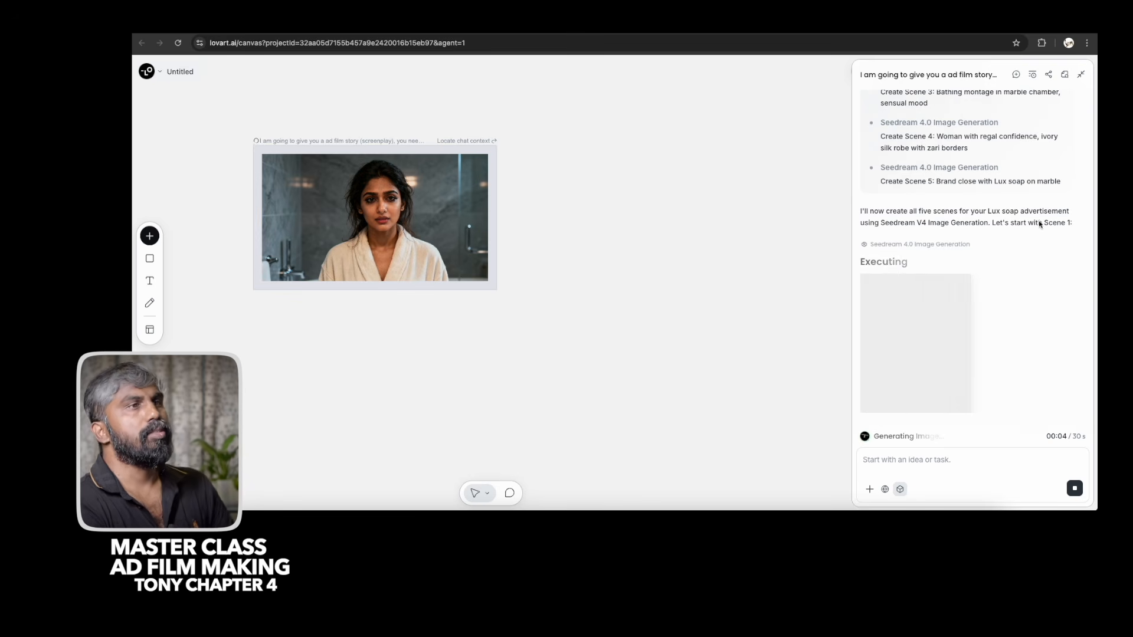
scroll(938, 271, up, 4)
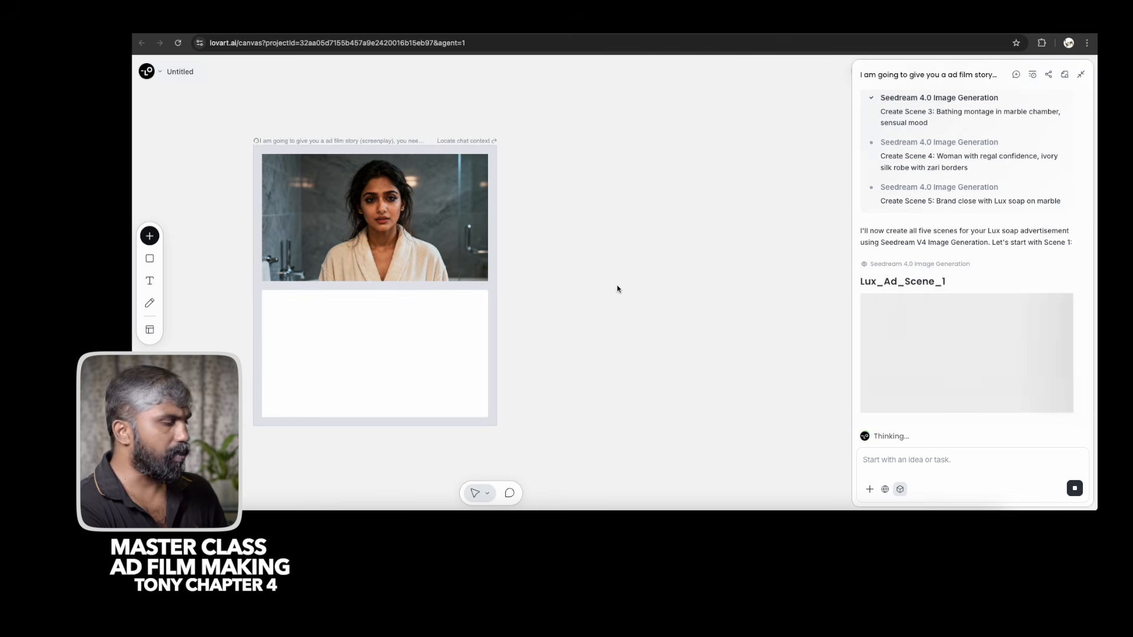
drag(551, 318, 629, 248)
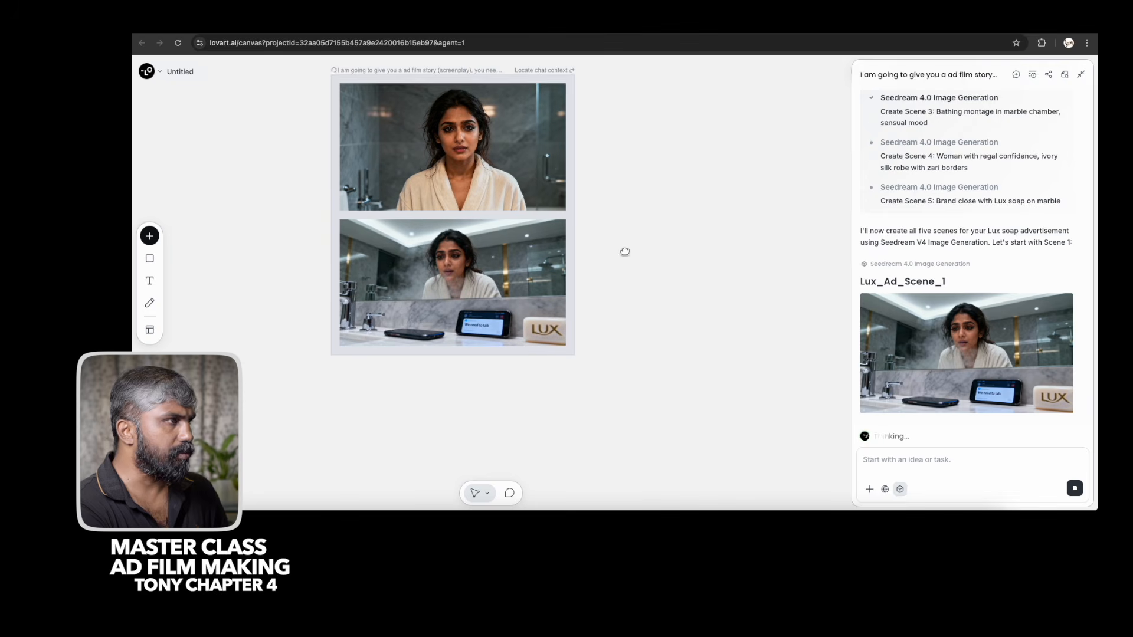
scroll(471, 285, up, 5)
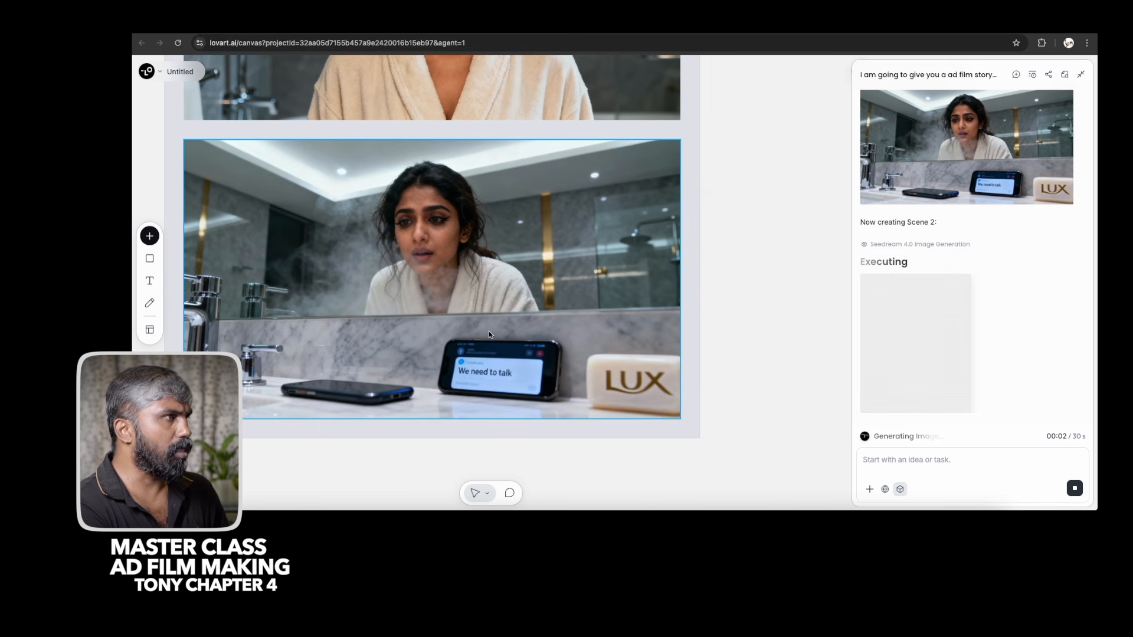
scroll(499, 335, down, 1)
scroll(499, 331, down, 5)
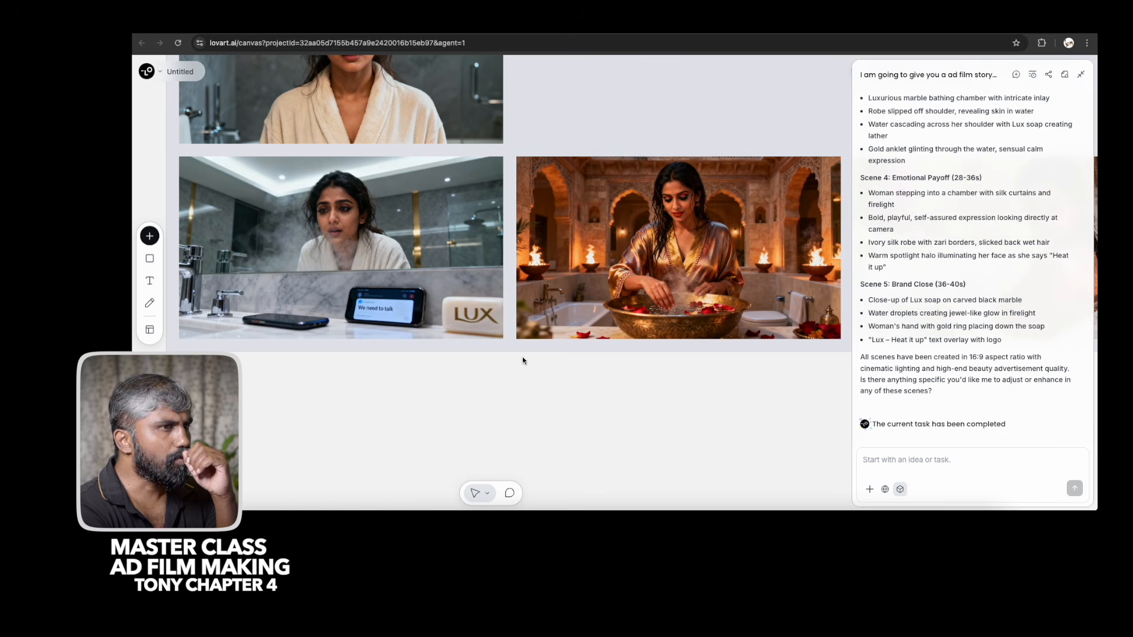
Review the five generated scene images for consistency of the character, the bathing place and the Lux soap.
scroll(345, 210, up, 5)
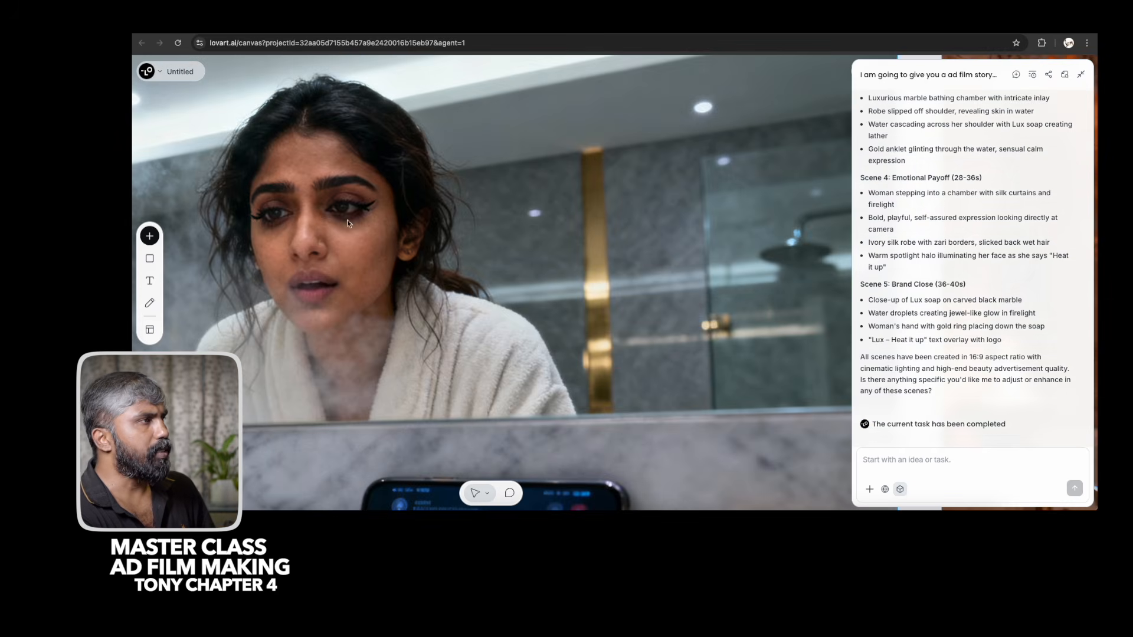
scroll(391, 288, down, 8)
scroll(652, 311, right, 5)
scroll(383, 279, up, 6)
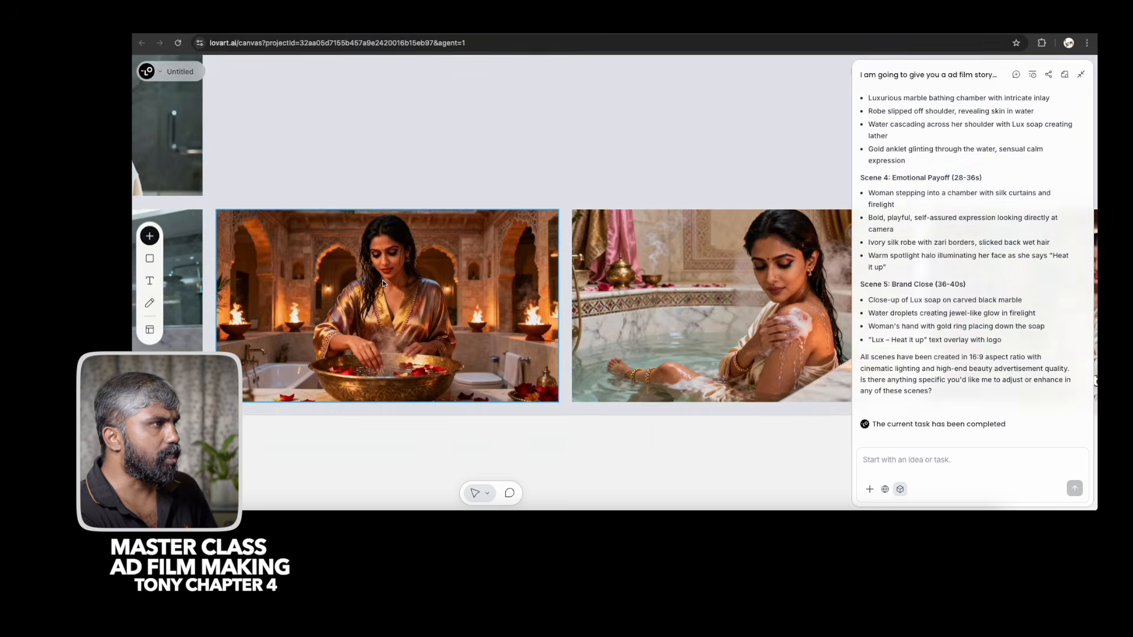
scroll(457, 308, down, 2)
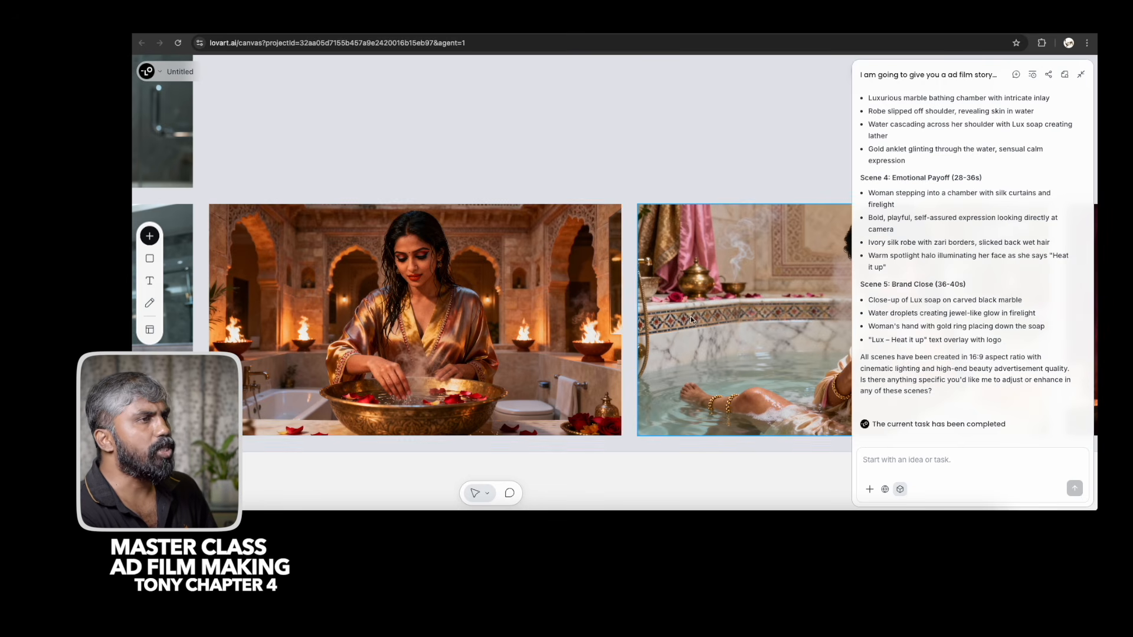
scroll(691, 317, right, 10)
scroll(699, 285, right, 5)
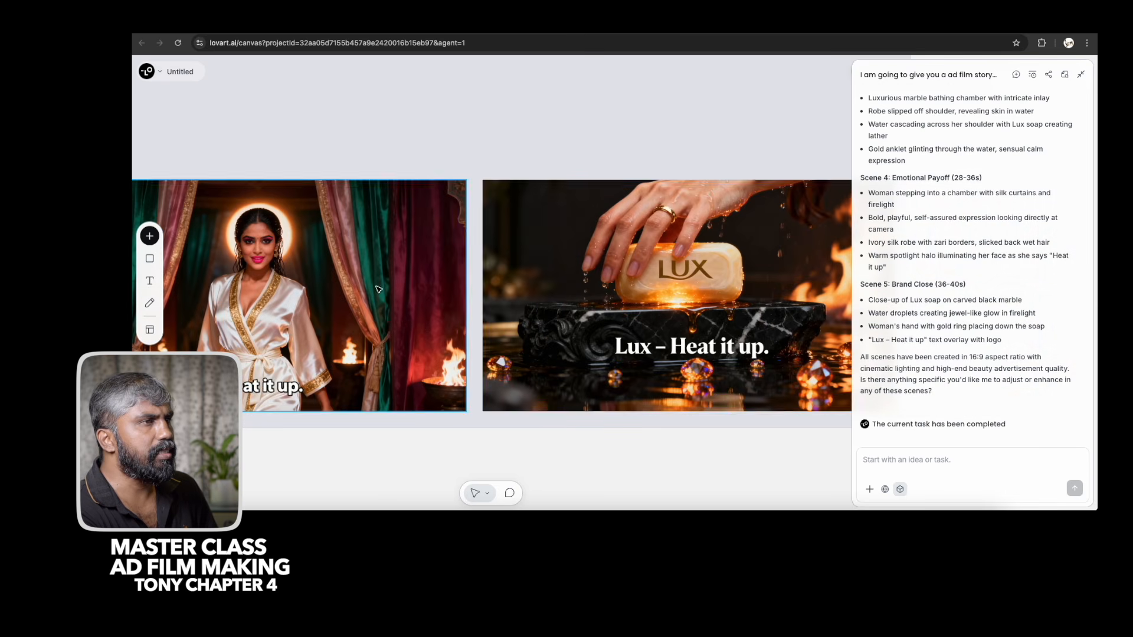
scroll(529, 292, left, 15)
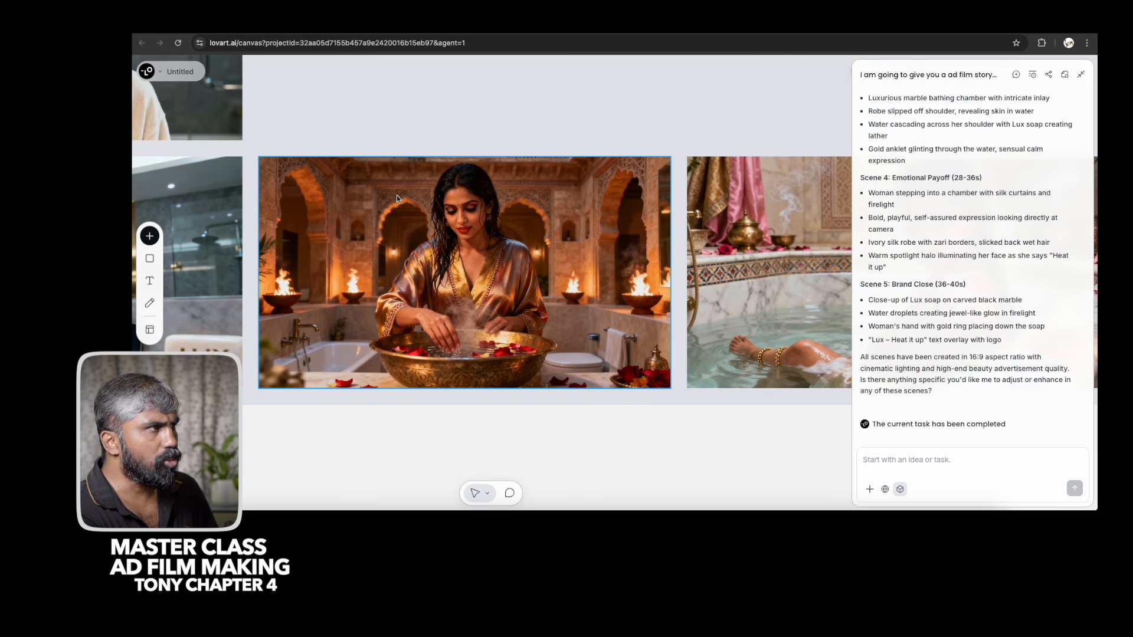
Add the Lux_Ad_Scene_2 image to the chat as a reference.
click(397, 195)
right_click(356, 193)
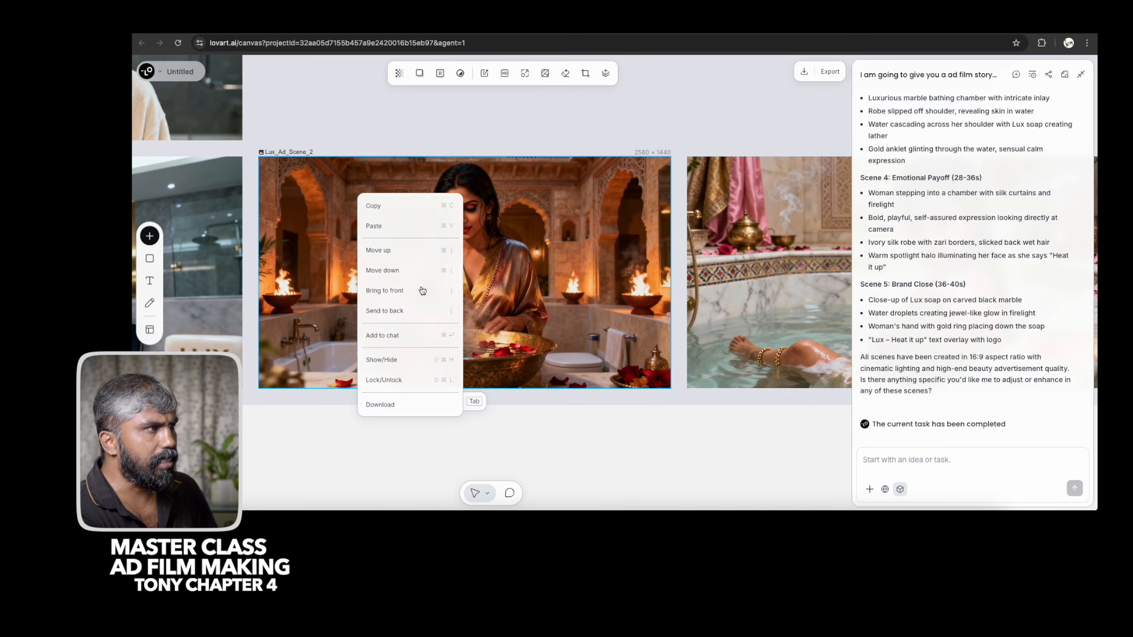
click(395, 336)
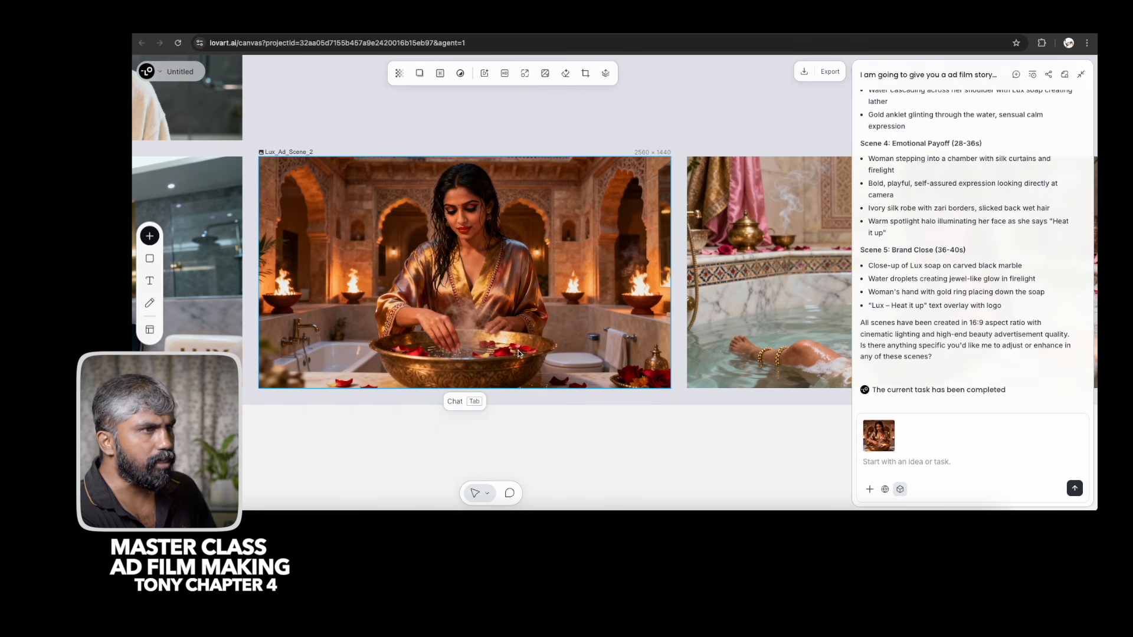
Write "all the scenes after 2 must have similar kind of place, and the bath tub should be big enough" and send it.
click(897, 466)
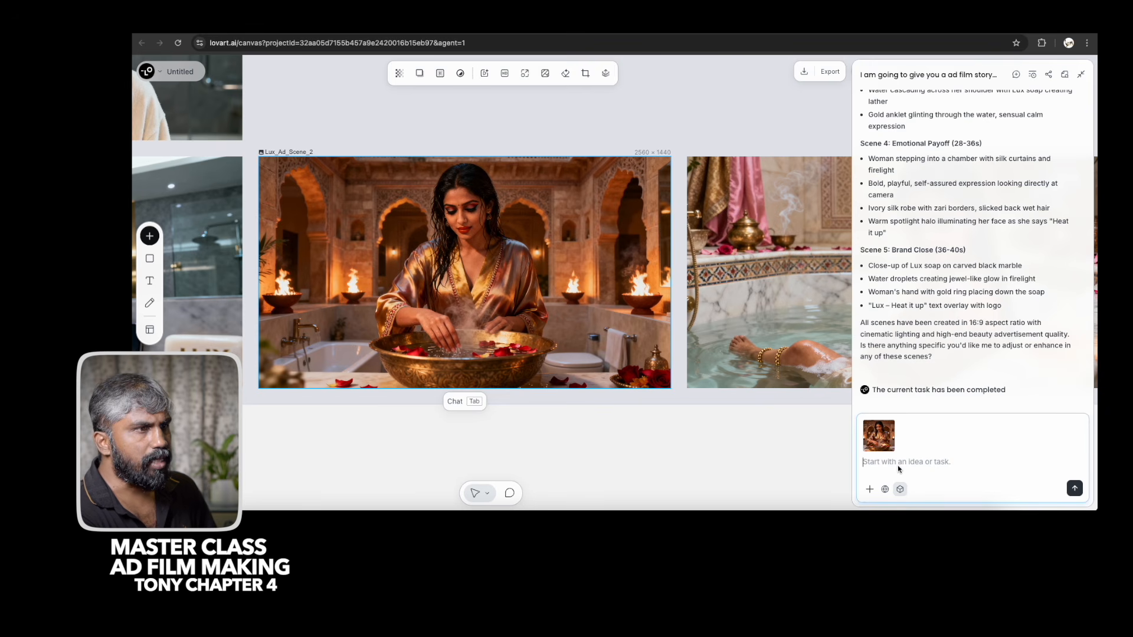
text(after 2 must have similar kind of)
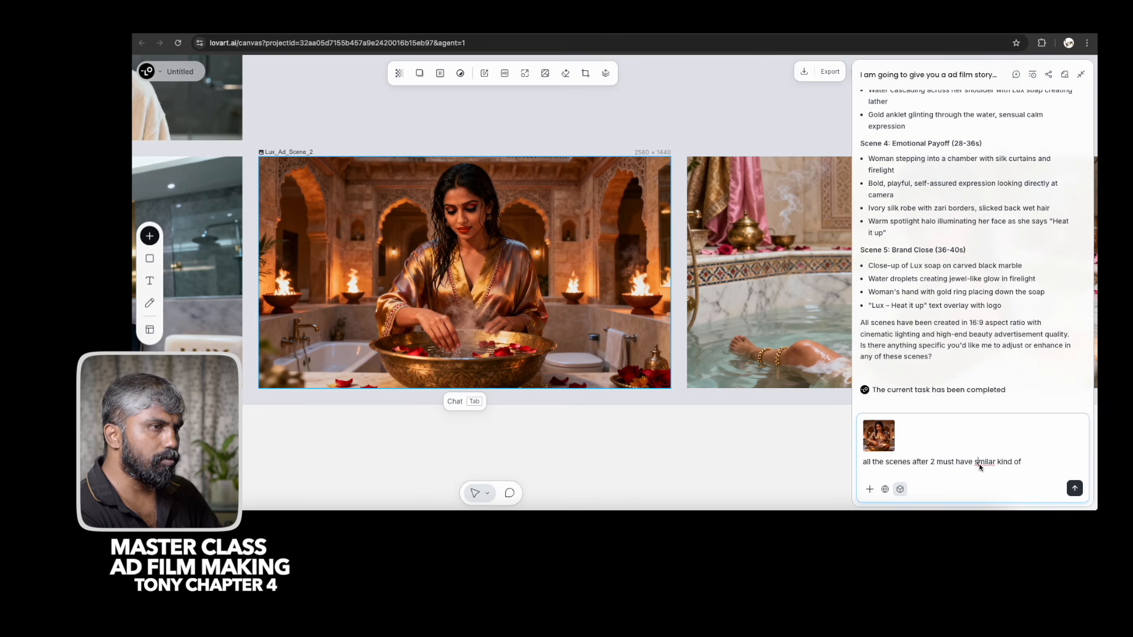
text(i)
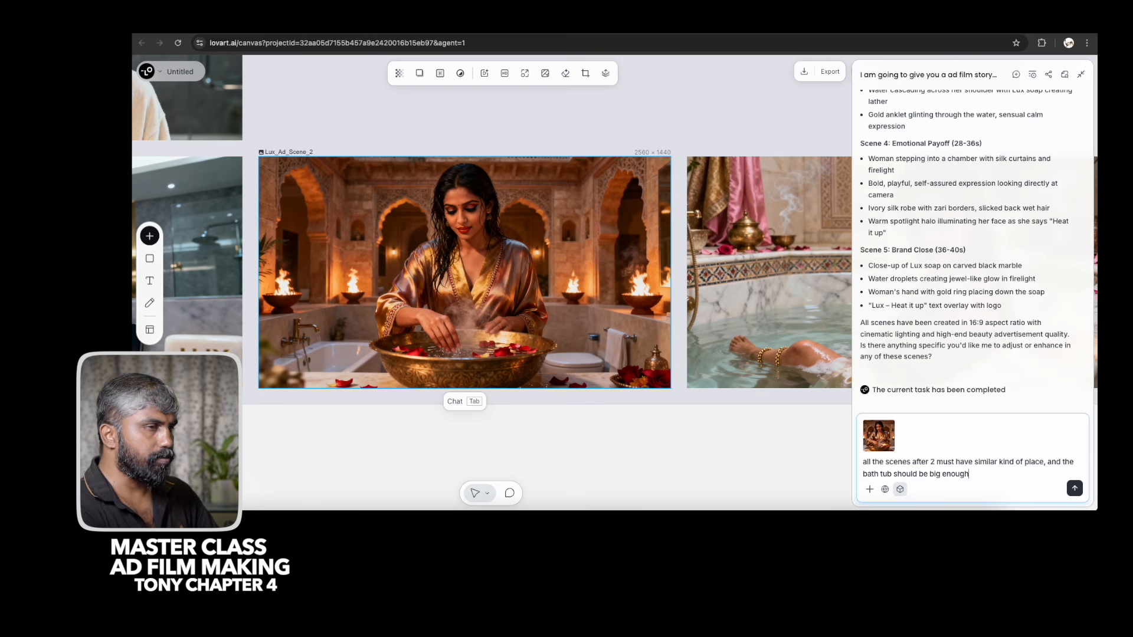
click(1074, 488)
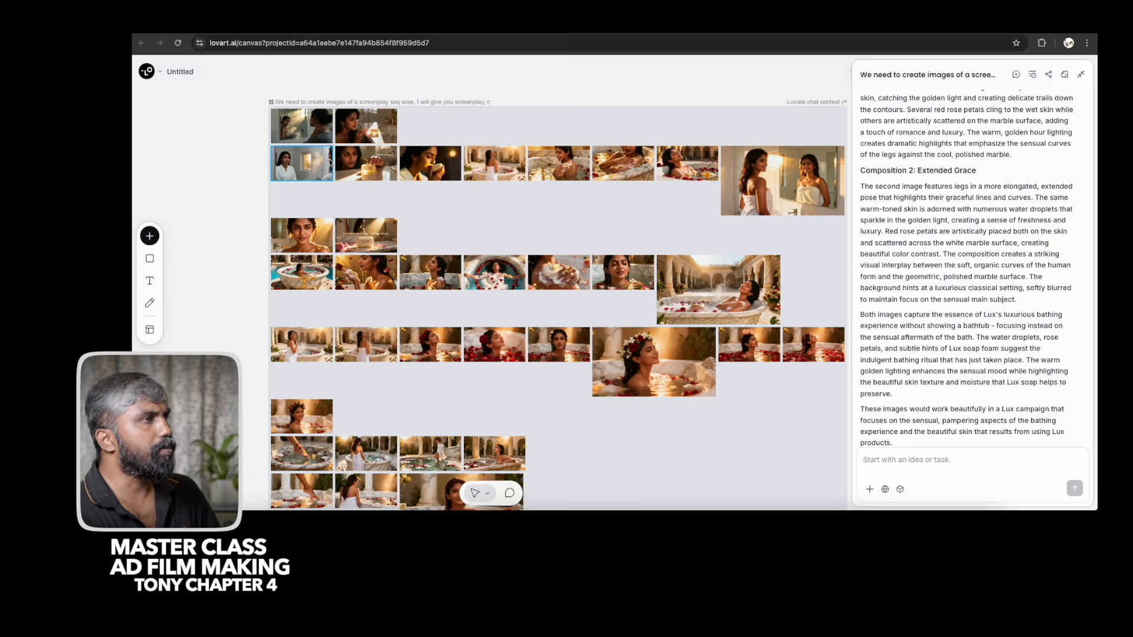
Examine the row of Lux bath images above the main grid in the other, earlier screenplay project.
scroll(439, 168, up, 5)
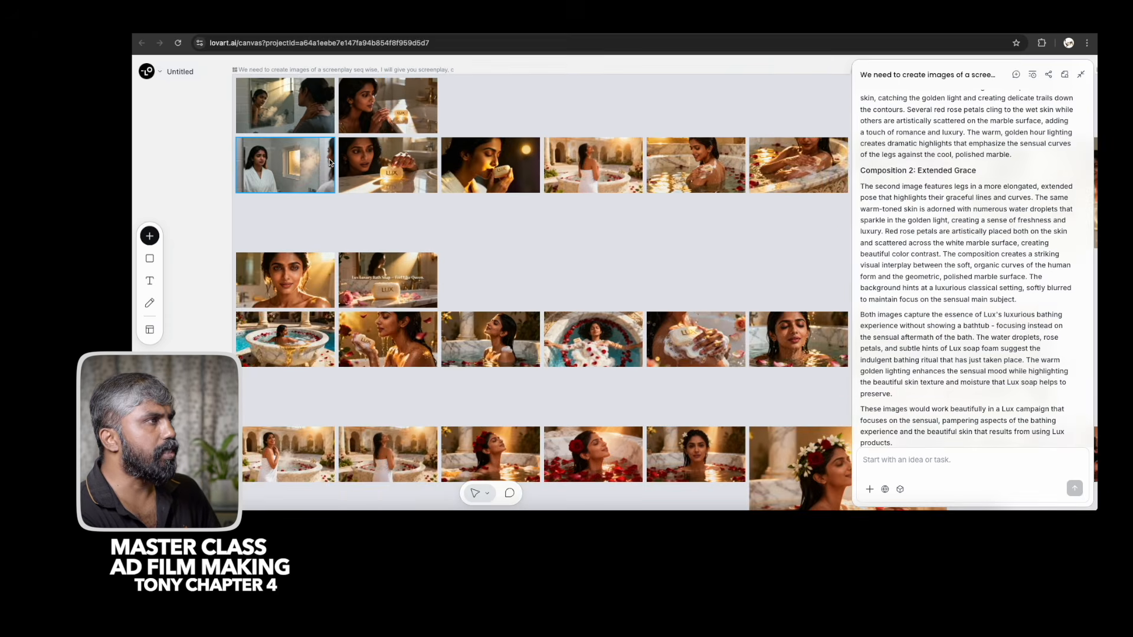
drag(439, 167, 413, 416)
scroll(478, 315, down, 5)
drag(544, 269, 505, 394)
scroll(470, 305, up, 2)
scroll(471, 306, up, 6)
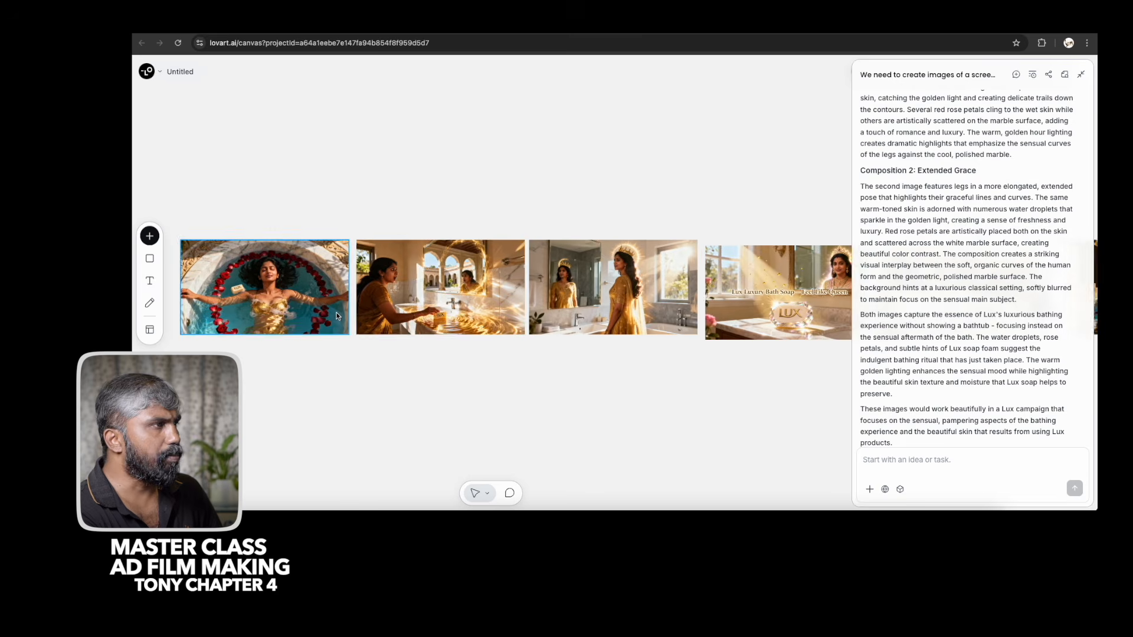
drag(332, 322, 419, 319)
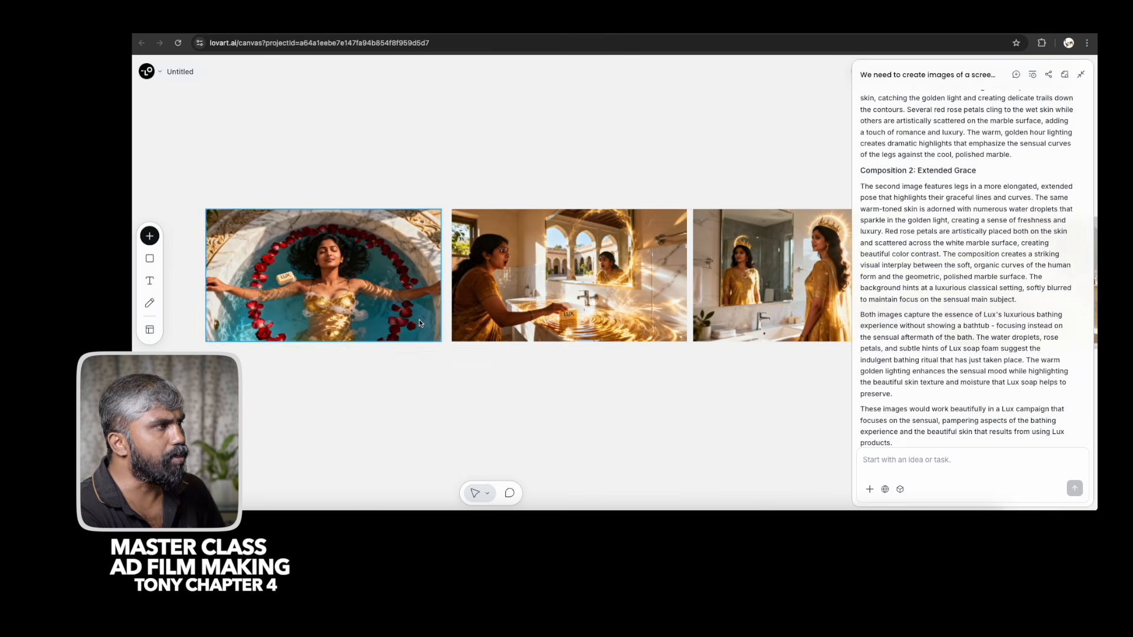
scroll(617, 325, right, 7)
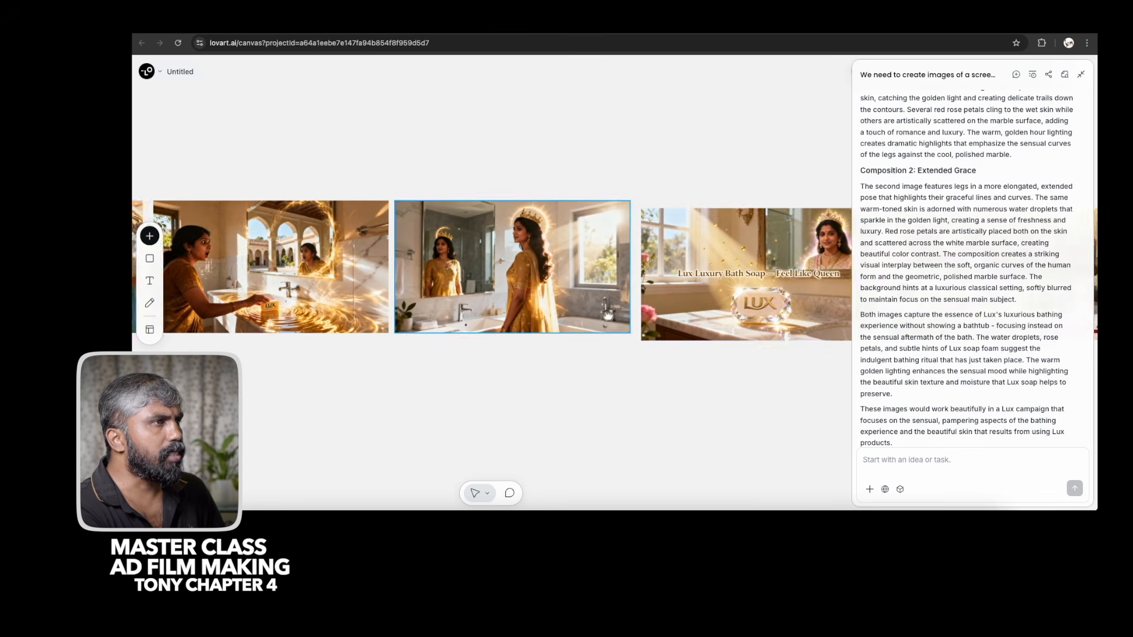
scroll(734, 320, right, 3)
scroll(389, 324, left, 4)
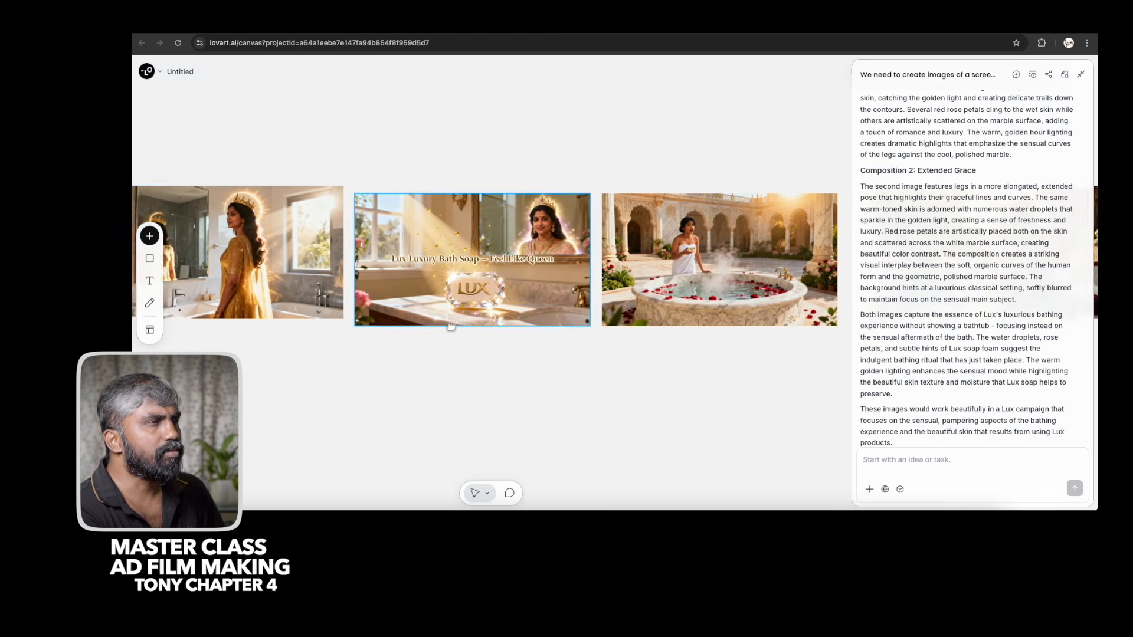
scroll(389, 324, left, 3)
scroll(479, 343, down, 3)
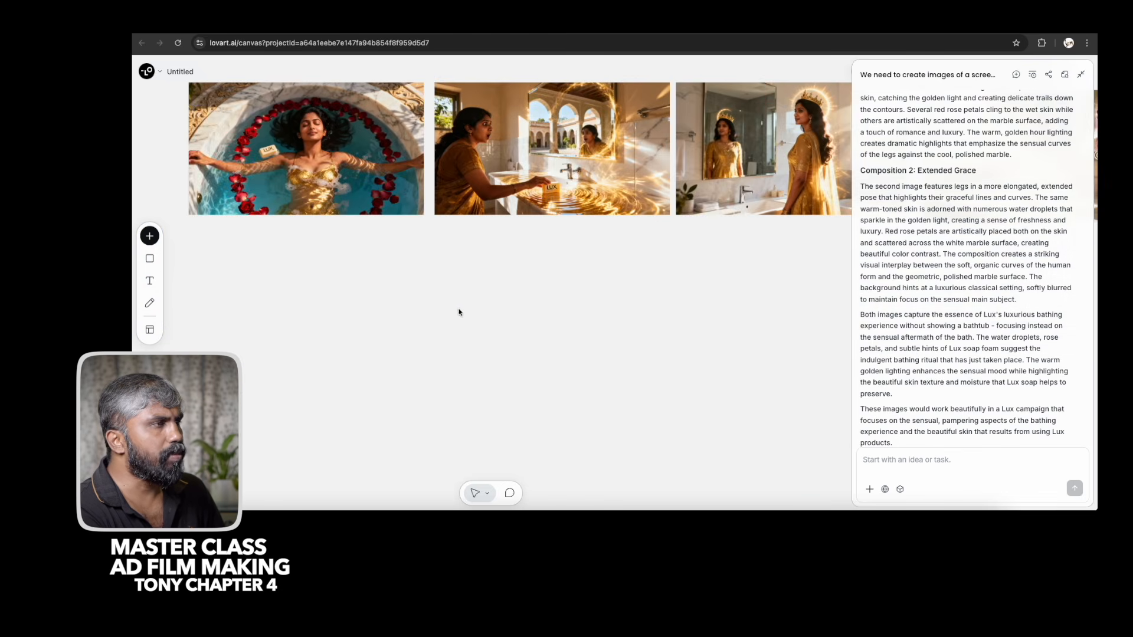
Examine the upper rows of the earlier project's grid, from the mirror and soap shots through to the bathing scenes.
scroll(481, 344, down, 3)
drag(497, 375, 442, 165)
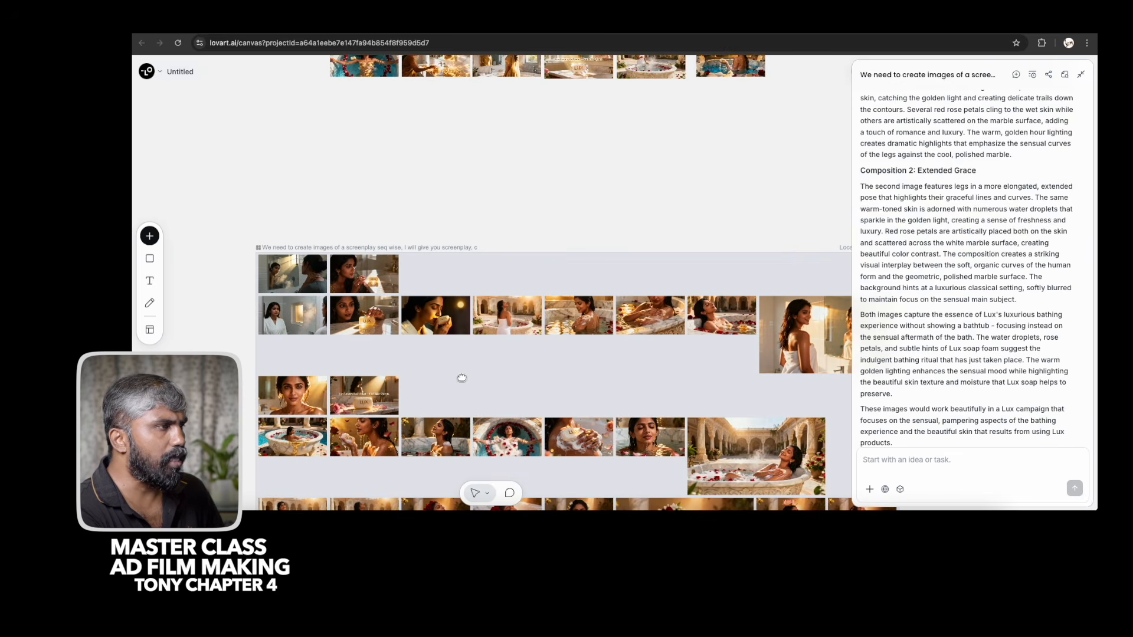
drag(460, 378, 437, 225)
click(302, 174)
scroll(302, 175, up, 5)
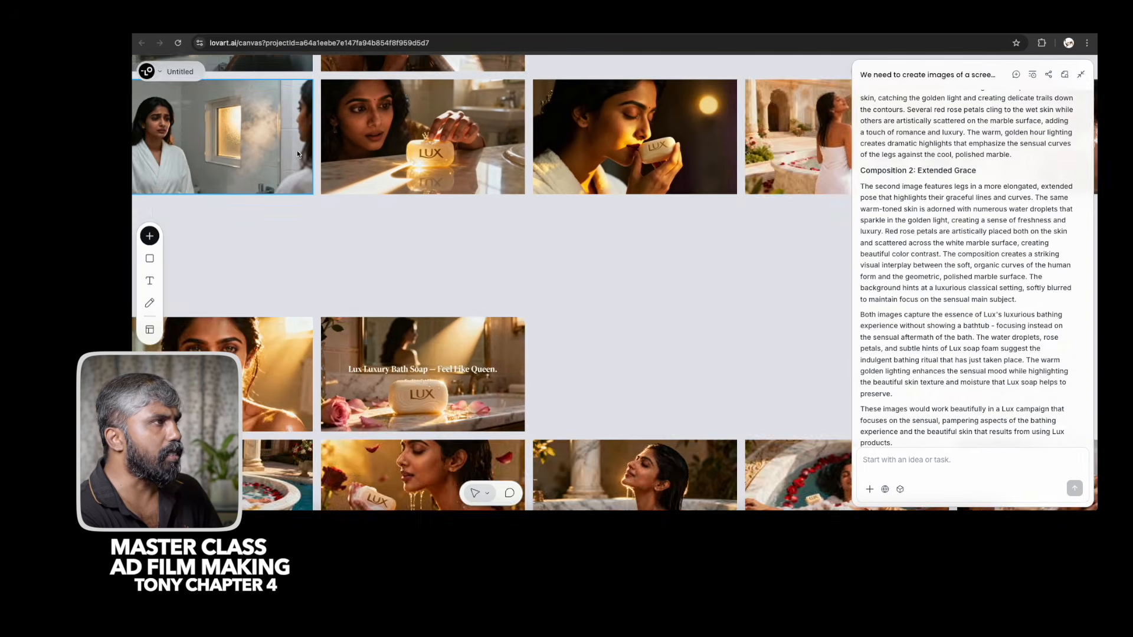
scroll(464, 309, right, 8)
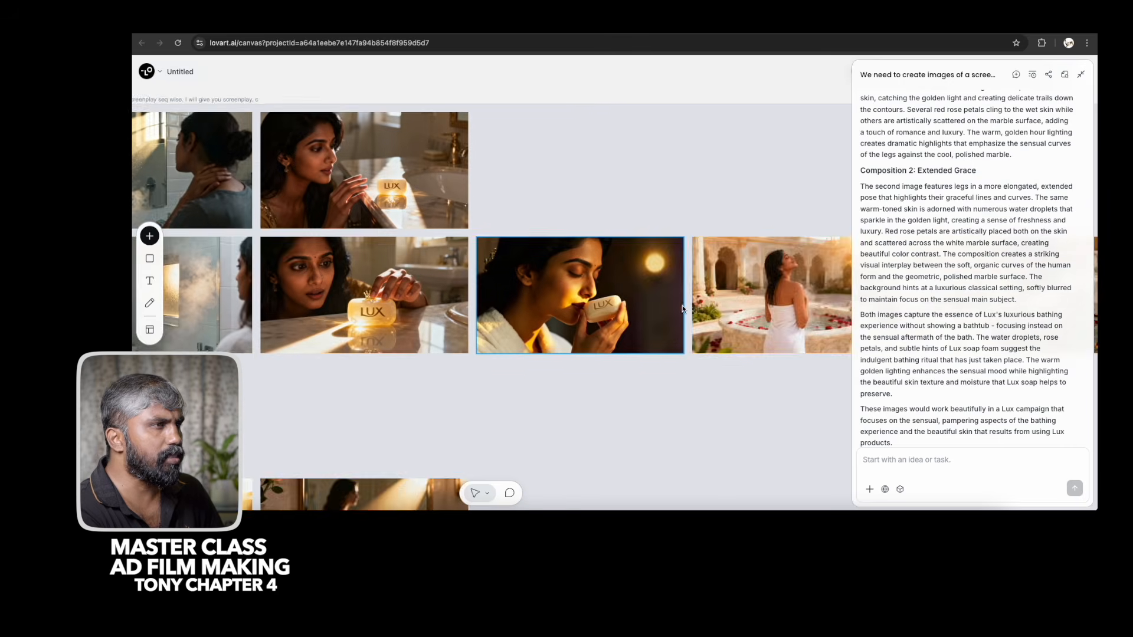
scroll(455, 283, right, 12)
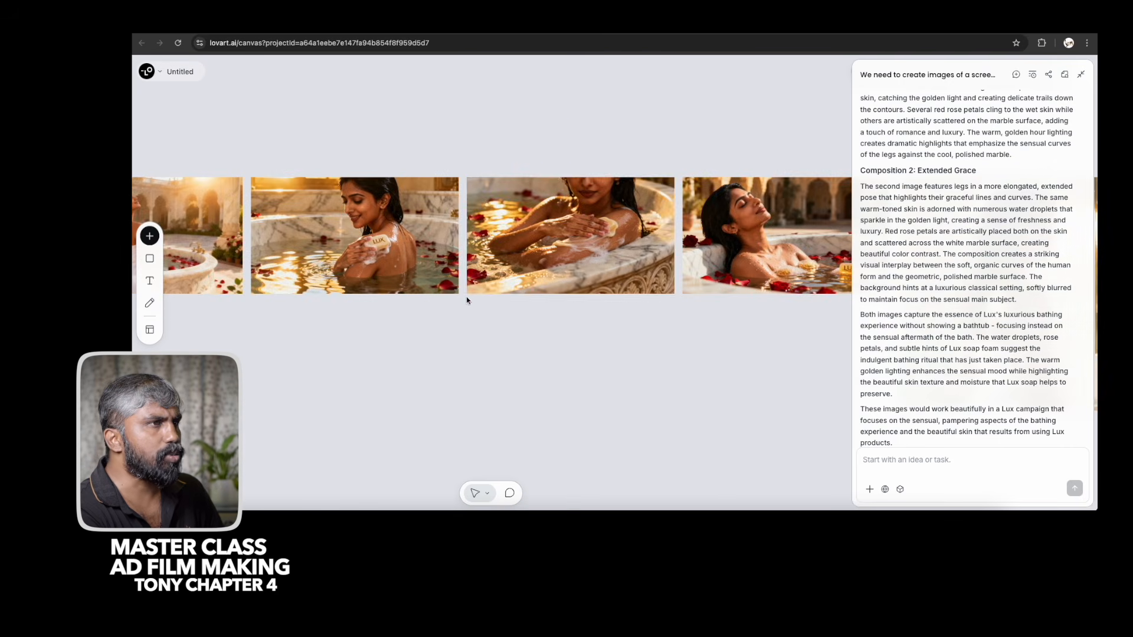
scroll(455, 250, right, 8)
Examine the grid's middle rows showing the woman bathing with roses and flowers in her hair.
scroll(471, 176, down, 8)
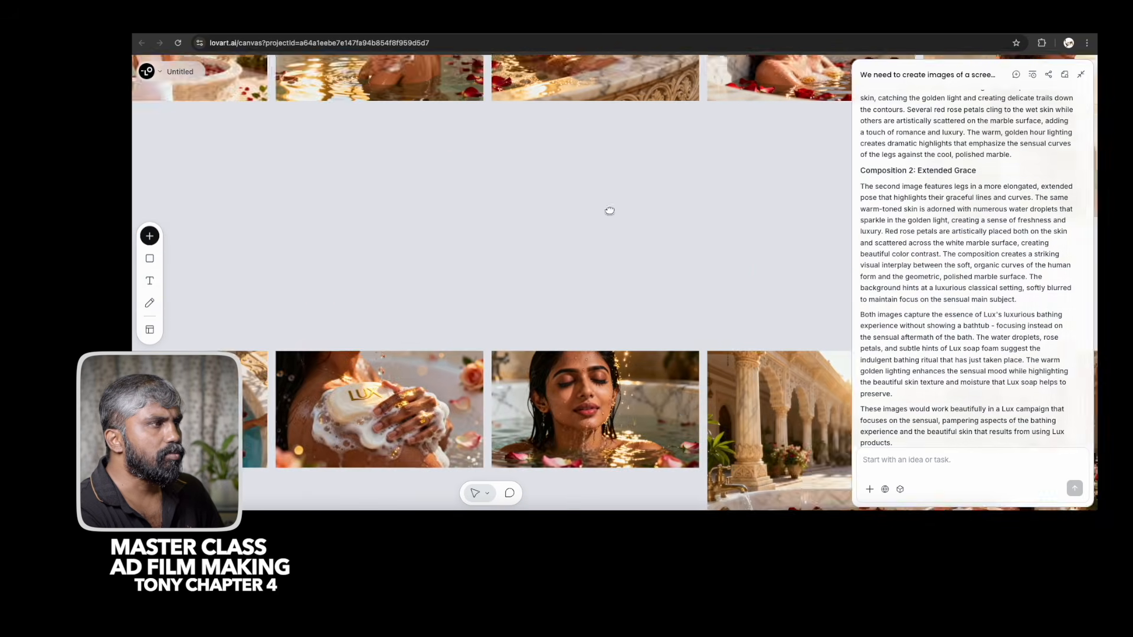
scroll(472, 177, down, 5)
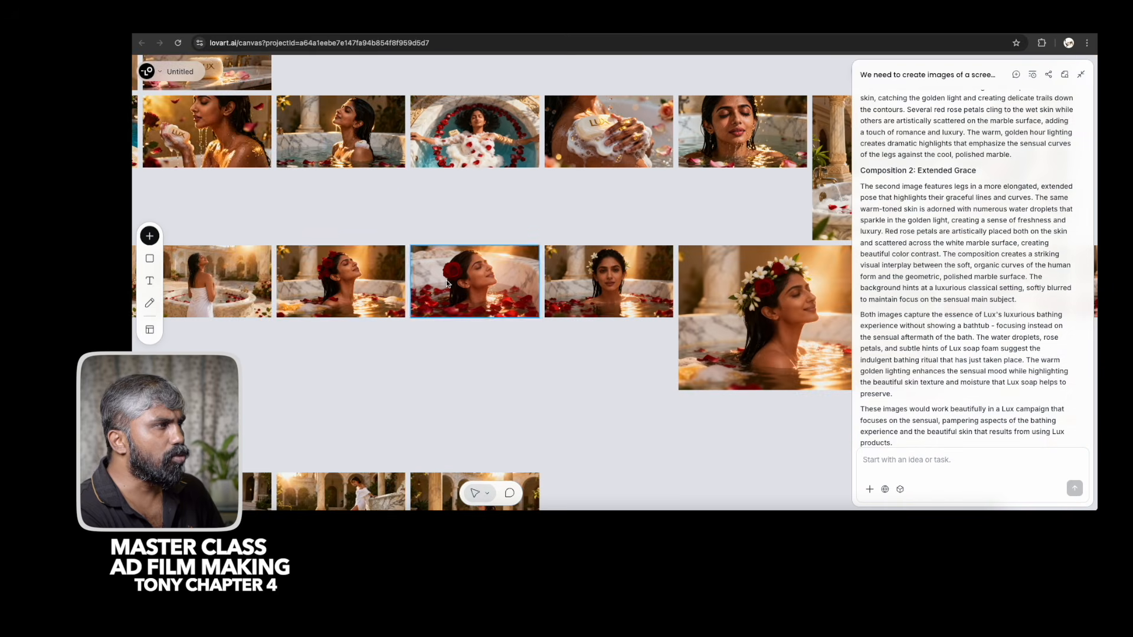
scroll(356, 291, up, 3)
scroll(356, 295, right, 5)
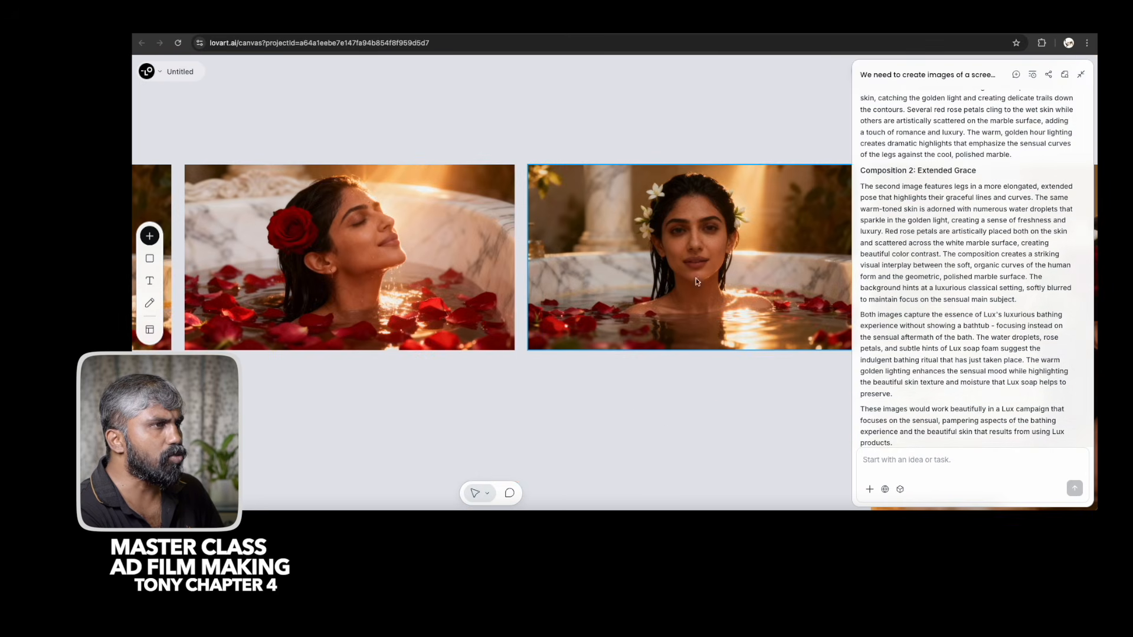
scroll(356, 298, left, 3)
scroll(339, 312, down, 5)
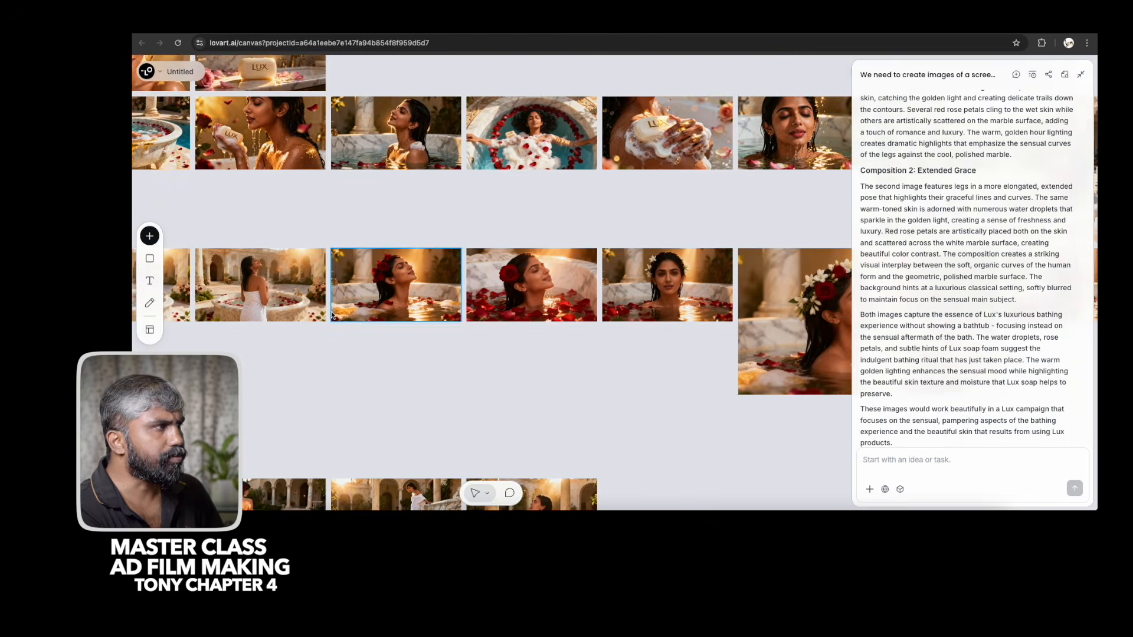
scroll(590, 319, down, 3)
scroll(541, 248, up, 3)
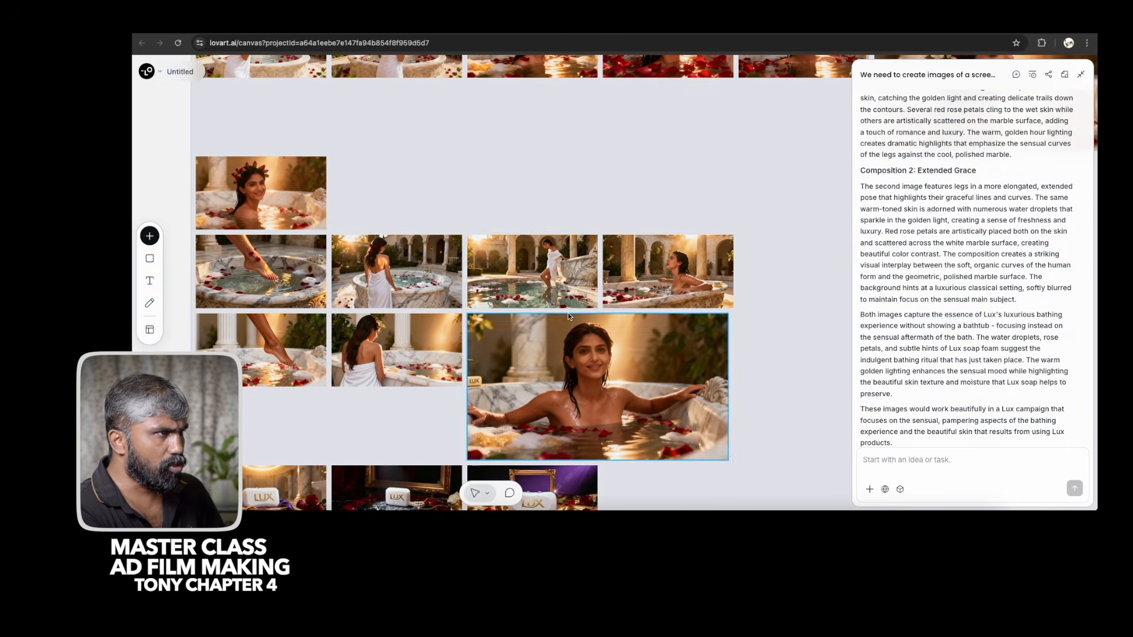
Examine the courtyard bath images of the woman beside, stepping into and sitting in the marble tub.
scroll(560, 251, up, 3)
scroll(560, 251, up, 3)
scroll(649, 325, right, 4)
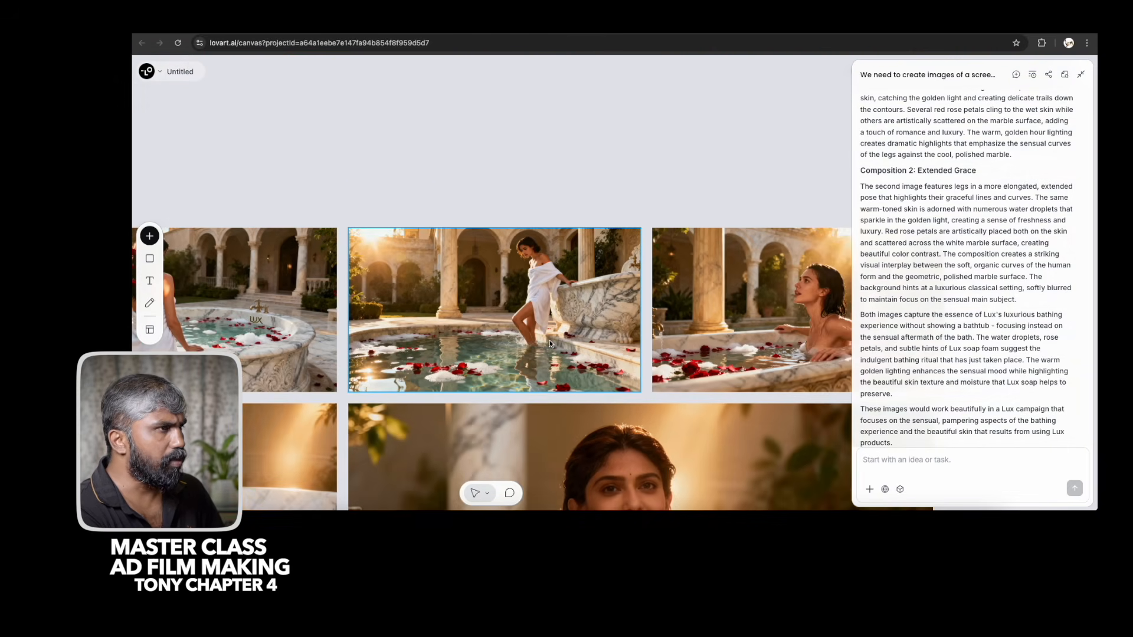
scroll(779, 326, up, 5)
scroll(708, 315, right, 3)
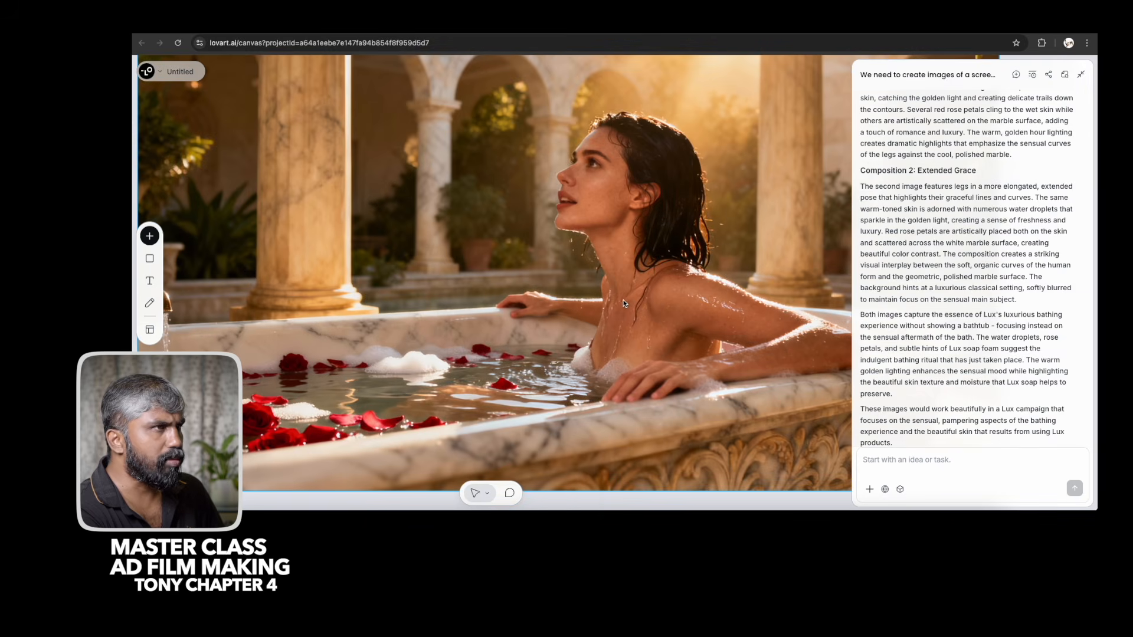
scroll(627, 300, down, 6)
scroll(634, 277, left, 8)
scroll(635, 277, down, 3)
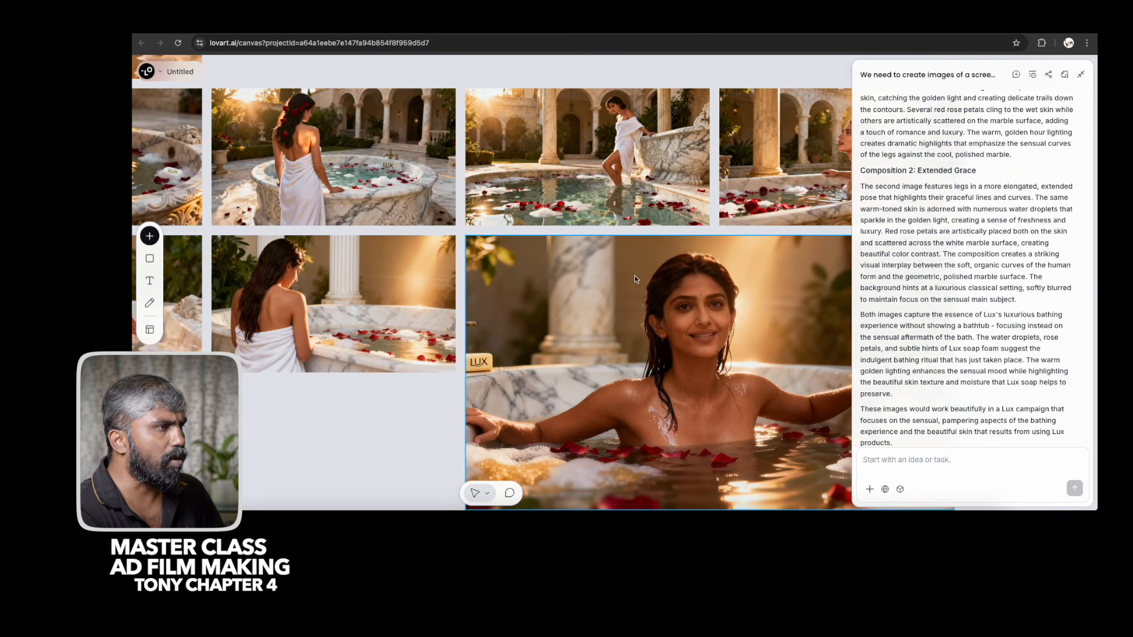
Examine the close-ups of legs, feet and rose petals in the lower rows, then review the whole grid.
scroll(726, 274, down, 15)
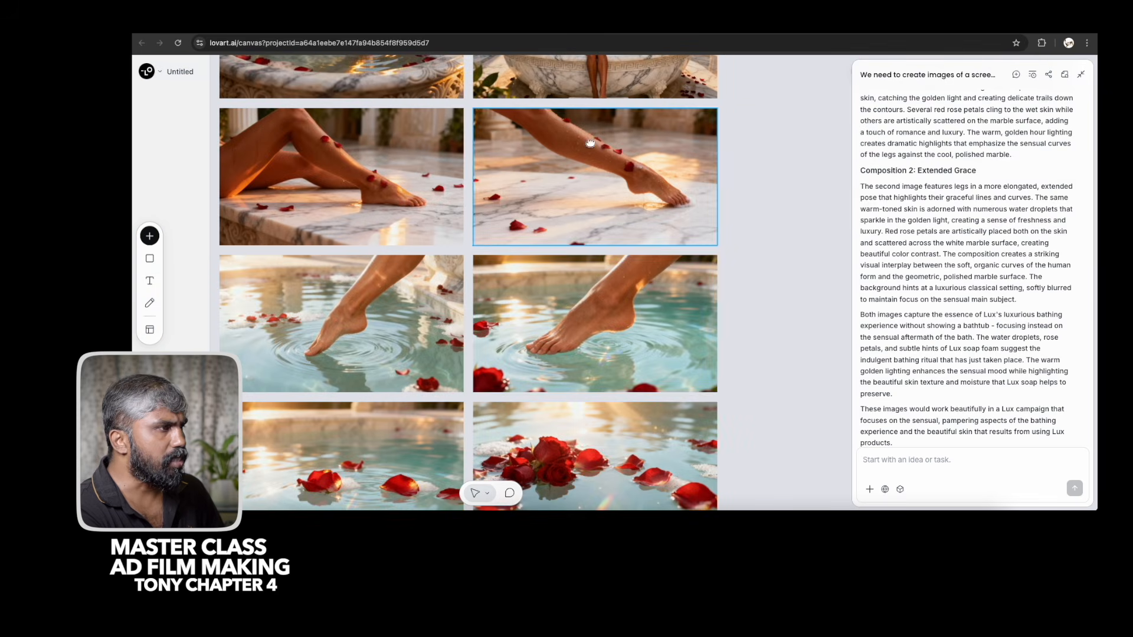
scroll(572, 317, down, 4)
drag(587, 338, 526, 204)
scroll(554, 295, down, 12)
scroll(579, 334, up, 4)
scroll(544, 201, up, 5)
scroll(597, 172, down, 8)
scroll(613, 170, up, 3)
drag(614, 170, 509, 440)
scroll(601, 302, down, 10)
scroll(599, 300, down, 3)
scroll(536, 413, up, 10)
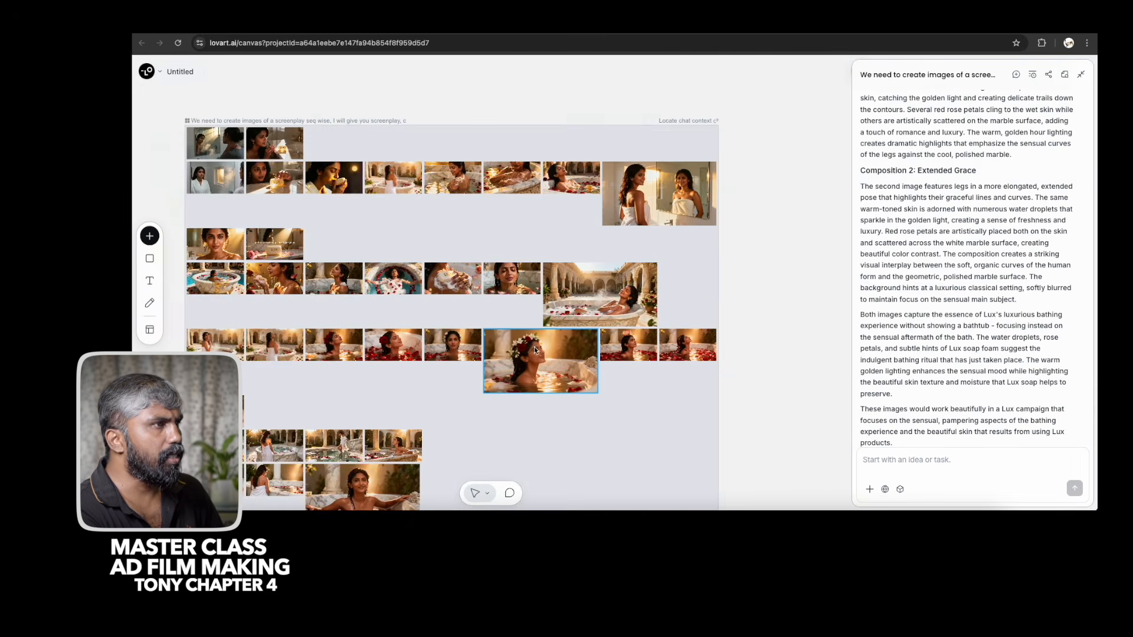
scroll(544, 372, down, 4)
drag(522, 391, 570, 320)
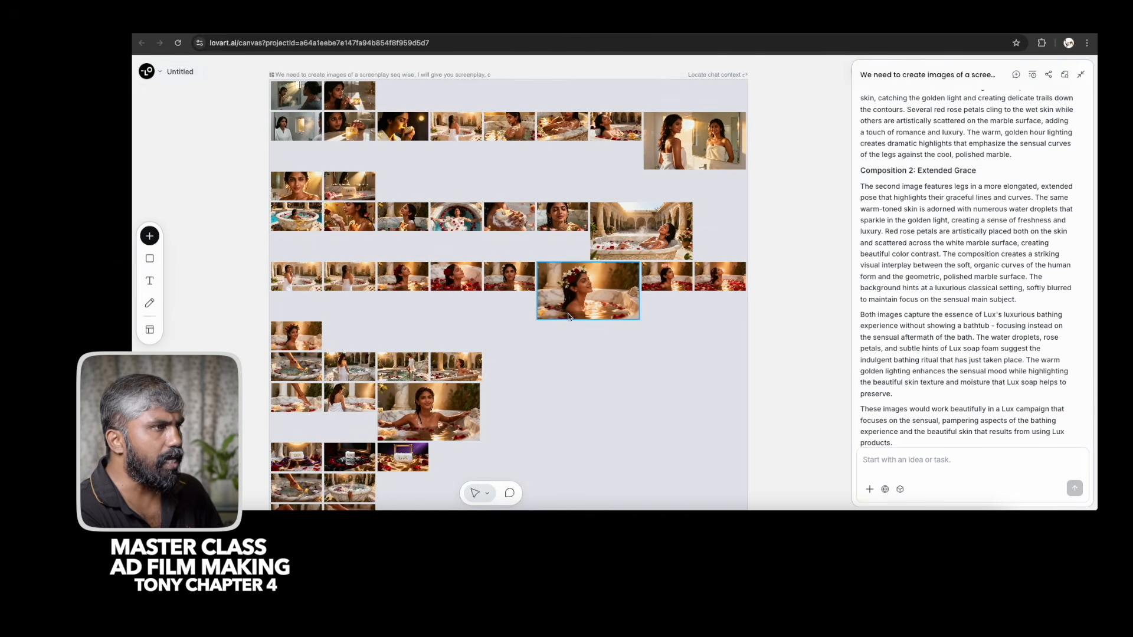
scroll(537, 292, up, 3)
scroll(538, 293, down, 1)
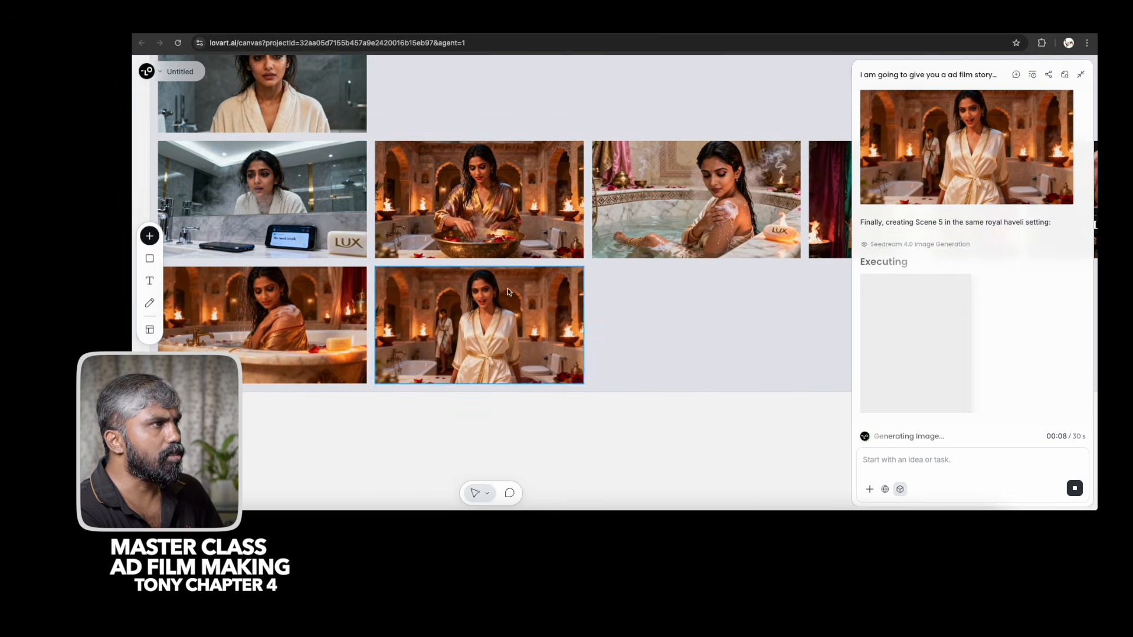
Return to the "Heat it up" ad film project and review the revised bathtub and ivory-robe scene images.
scroll(309, 344, left, 2)
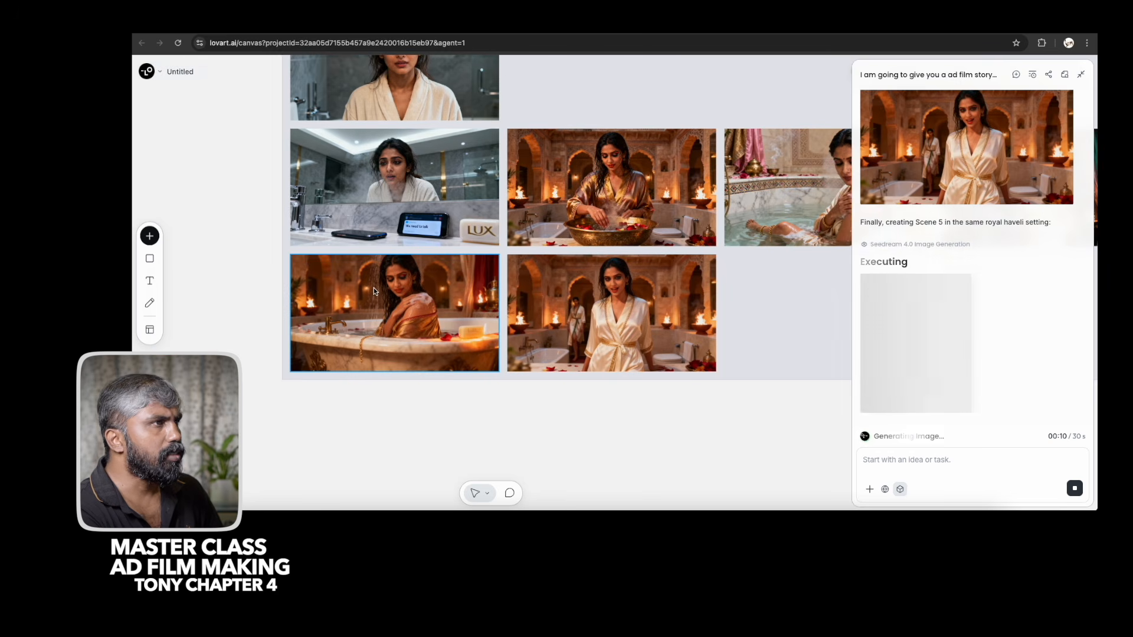
scroll(373, 298, up, 5)
scroll(381, 306, up, 2)
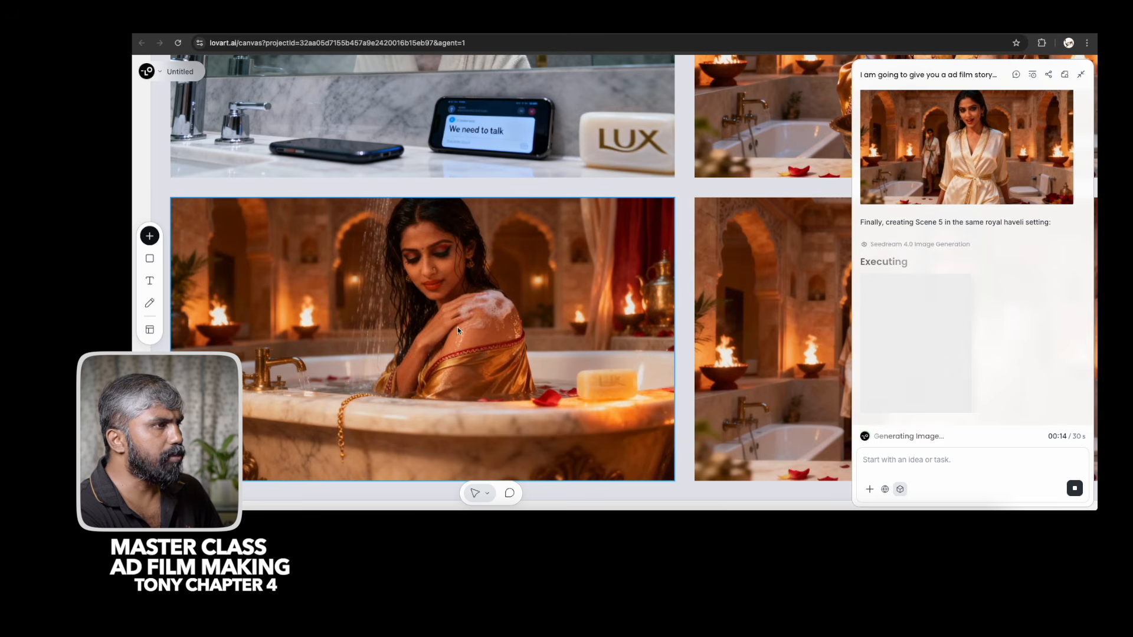
scroll(472, 328, down, 5)
scroll(458, 310, right, 3)
scroll(458, 309, up, 5)
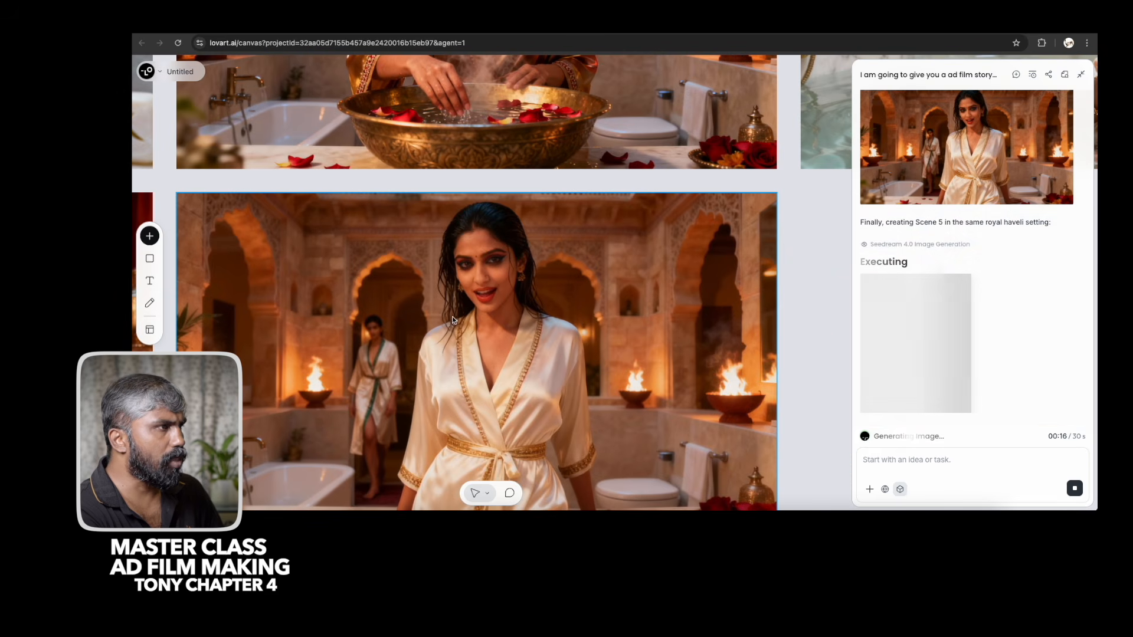
scroll(407, 374, down, 1)
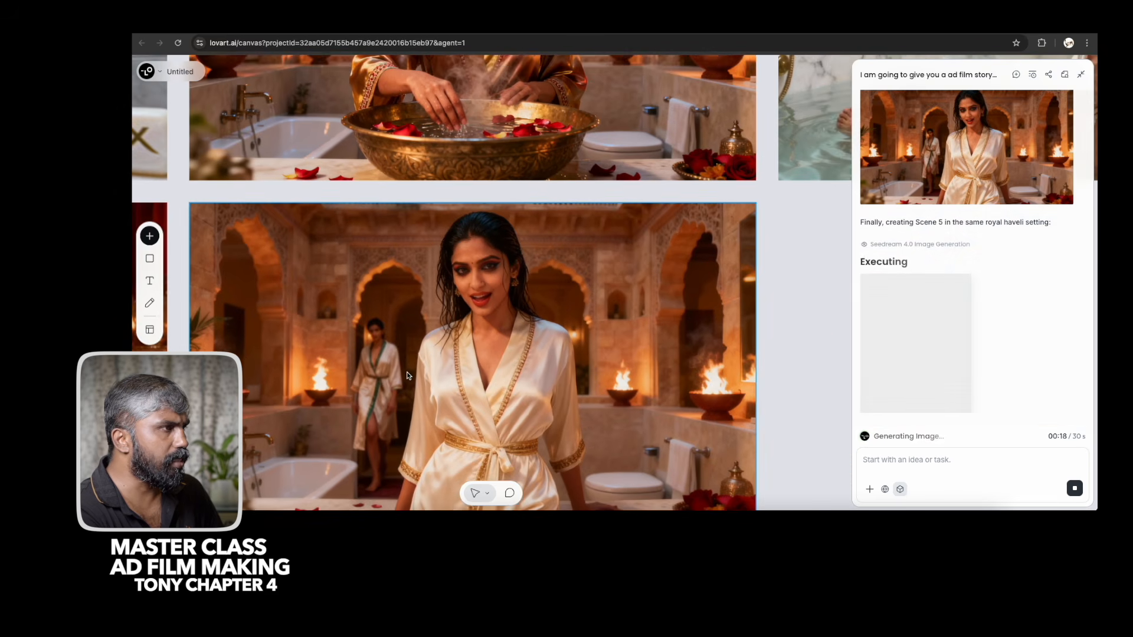
scroll(406, 373, down, 3)
drag(427, 367, 460, 306)
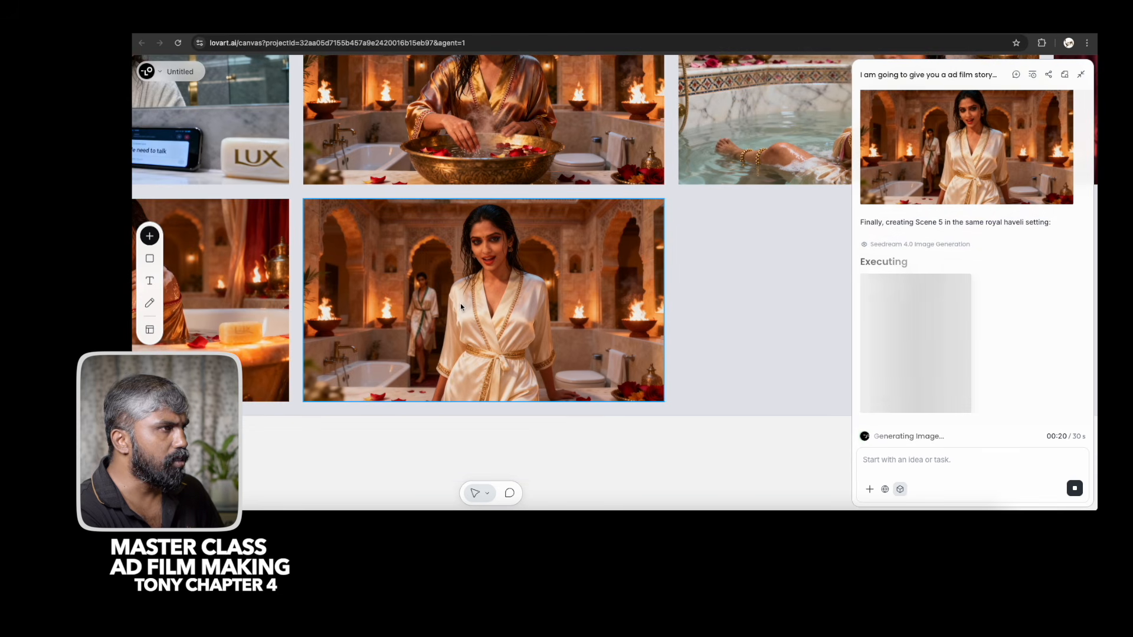
scroll(472, 308, down, 3)
scroll(497, 313, down, 2)
scroll(478, 305, right, 3)
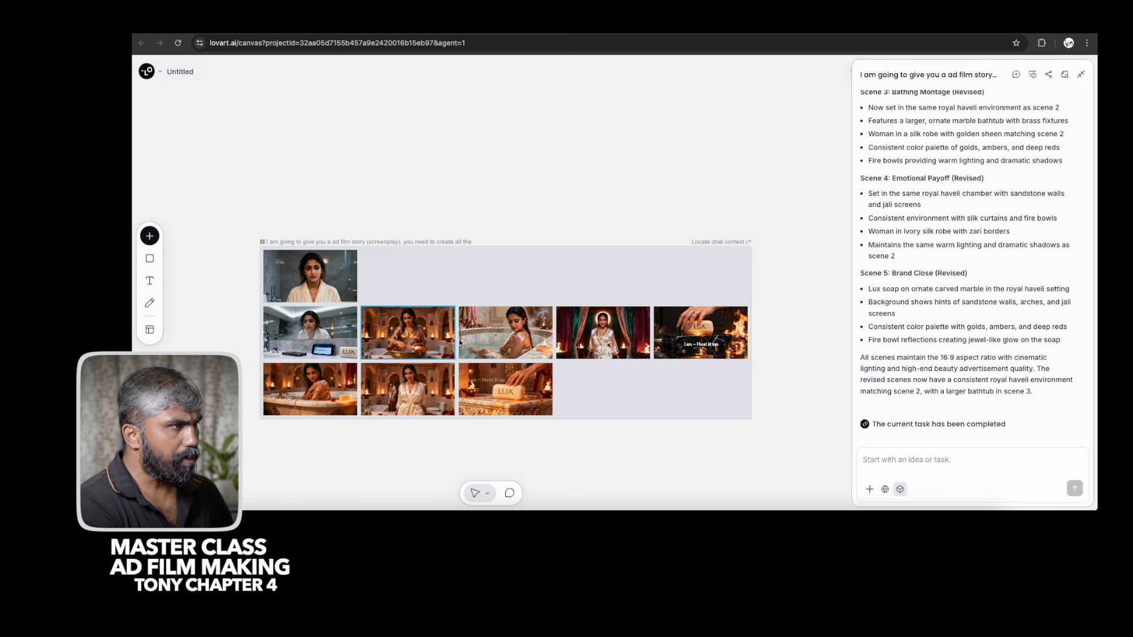
Move the curtained ivory-robe image and the bathroom mirror image with the phone out of the group, onto the canvas above it.
drag(610, 334, 278, 136)
drag(325, 346, 454, 147)
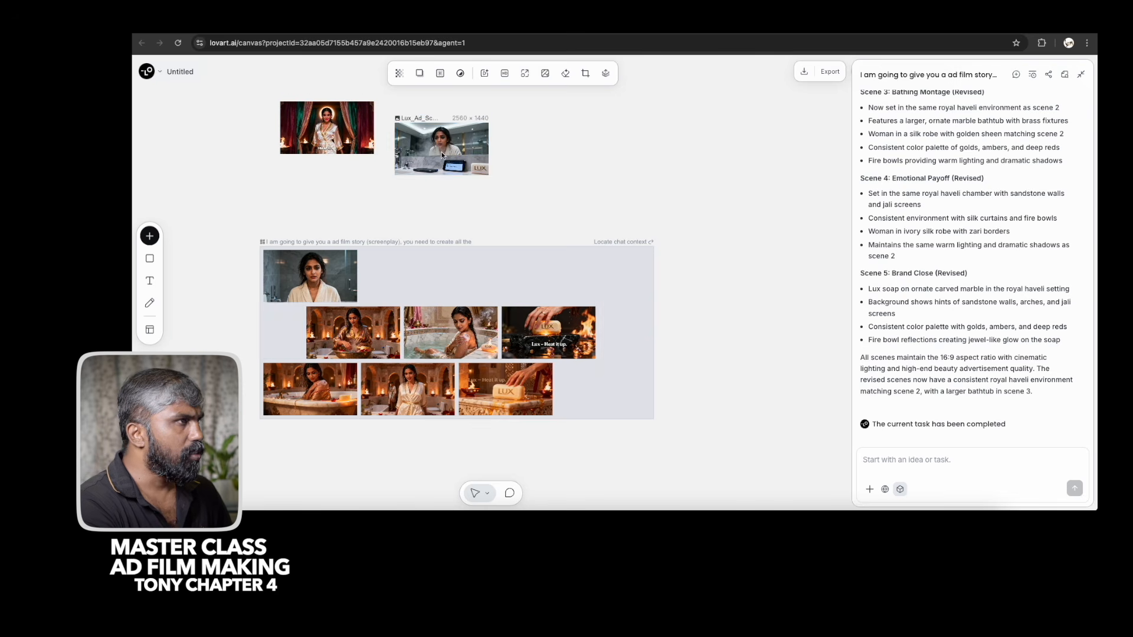
mouse_move(282, 282)
mouse_down()
mouse_move(285, 334)
mouse_move(278, 282)
mouse_up()
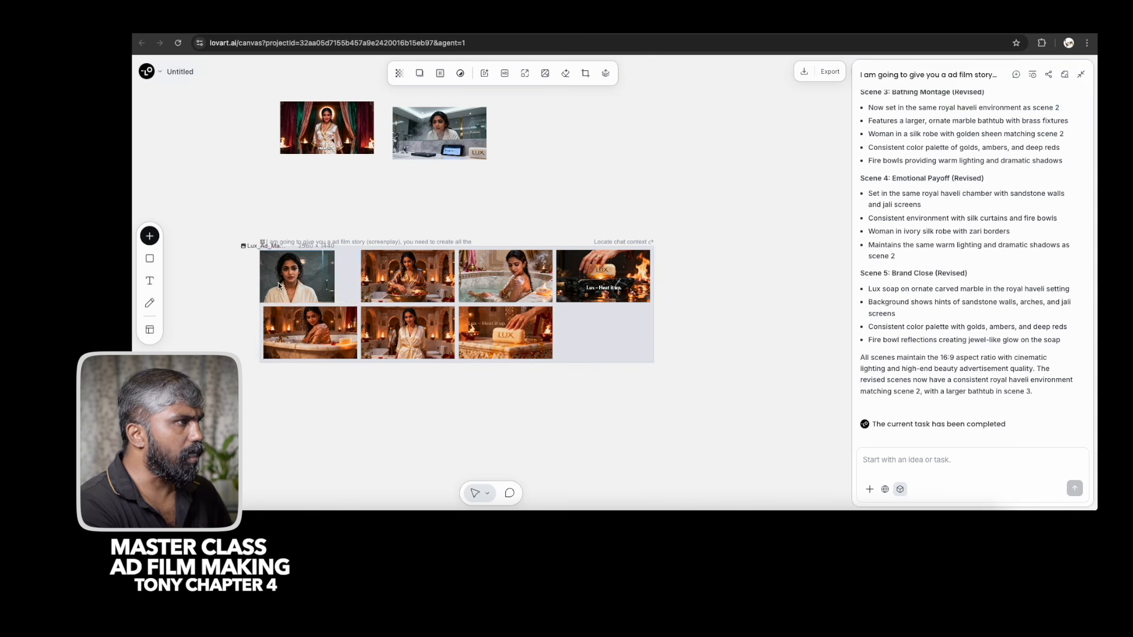
Compare the remaining images and move Lux_Ad_Scene_3 out of the group, beside the images set aside above it.
scroll(318, 302, up, 5)
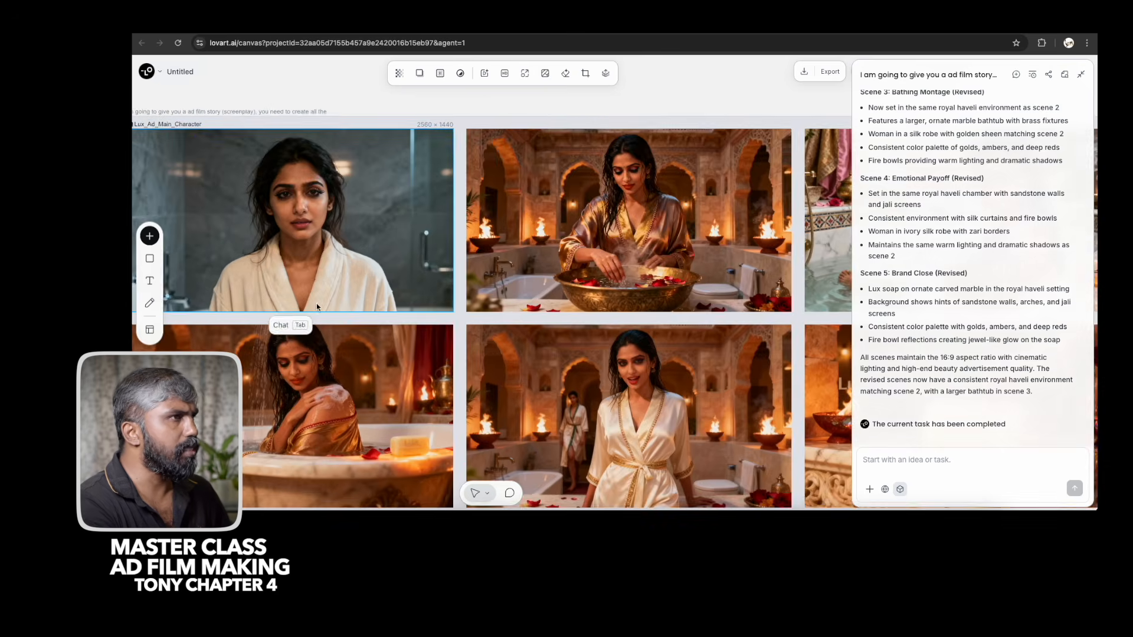
scroll(318, 303, down, 3)
click(565, 269)
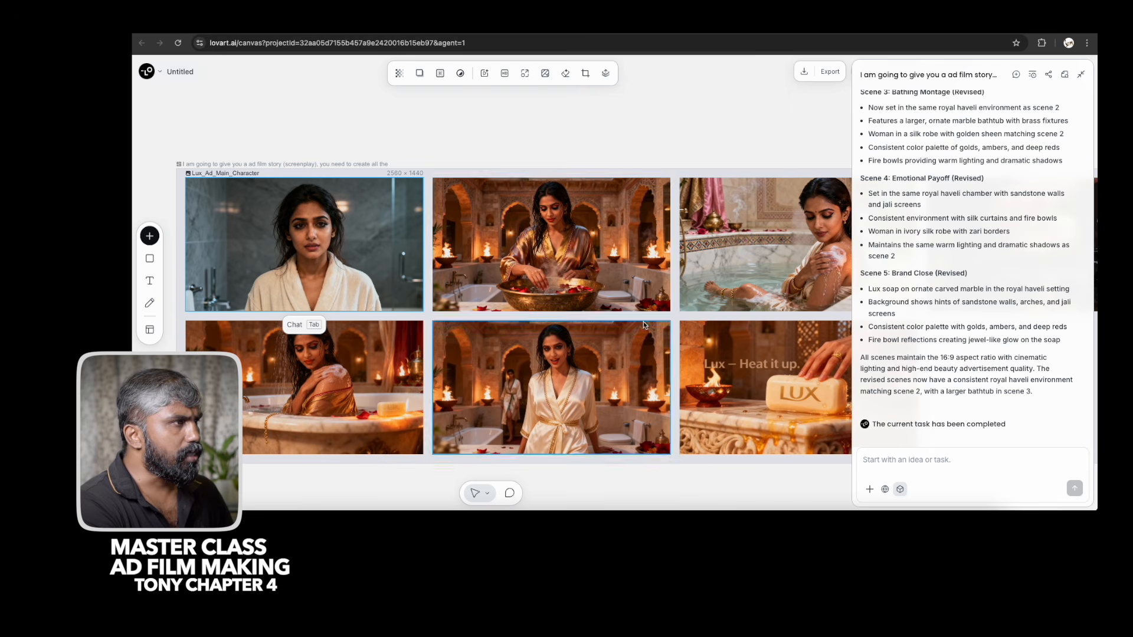
scroll(566, 283, right, 3)
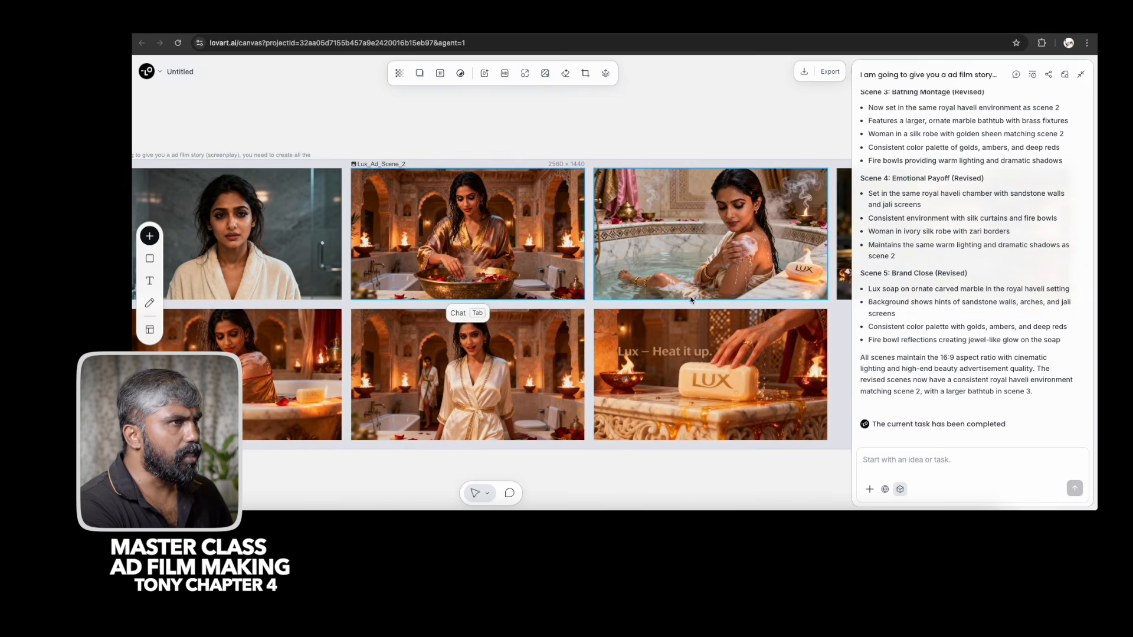
scroll(694, 299, down, 5)
scroll(710, 289, right, 3)
scroll(709, 289, up, 2)
click(524, 382)
drag(516, 382, 551, 215)
scroll(513, 384, down, 3)
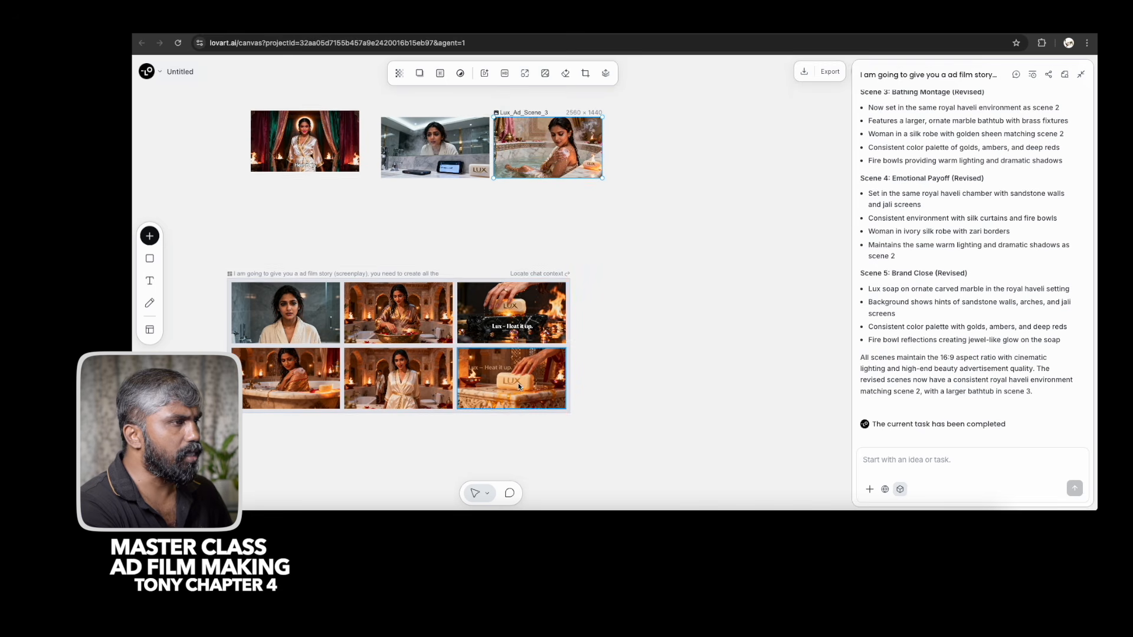
Move the two "Lux – Heat it up." soap close-up images out of the group.
drag(515, 316, 671, 382)
scroll(651, 358, down, 5)
drag(711, 292, 318, 424)
drag(540, 255, 423, 417)
scroll(459, 274, up, 5)
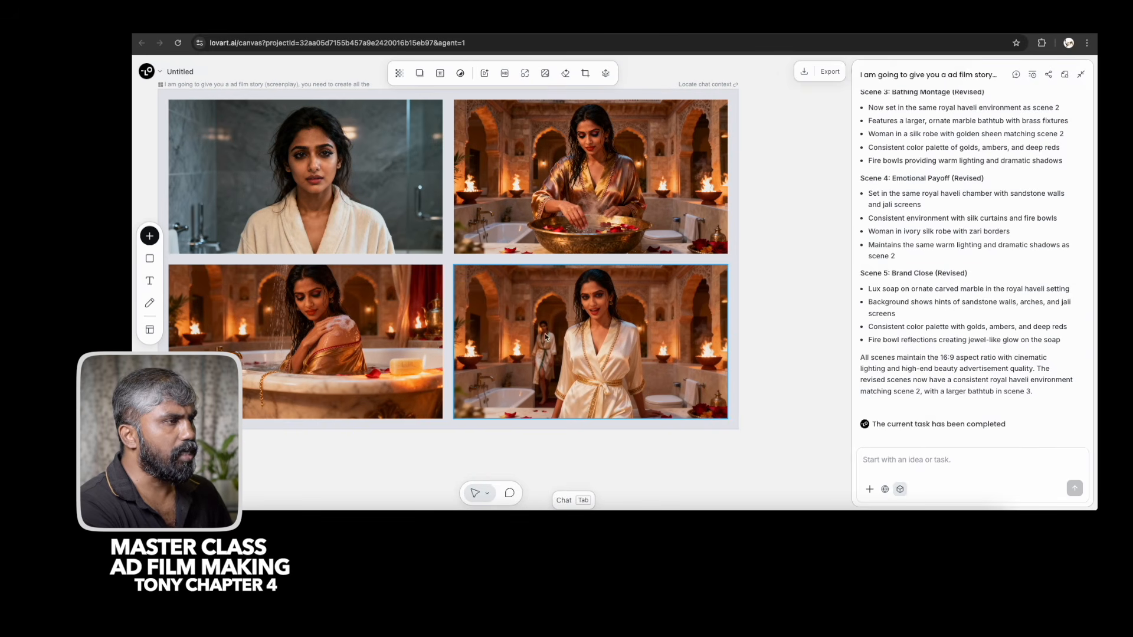
Add the Lux_Ad_Main_Character image to the chat as a reference.
scroll(569, 284, down, 3)
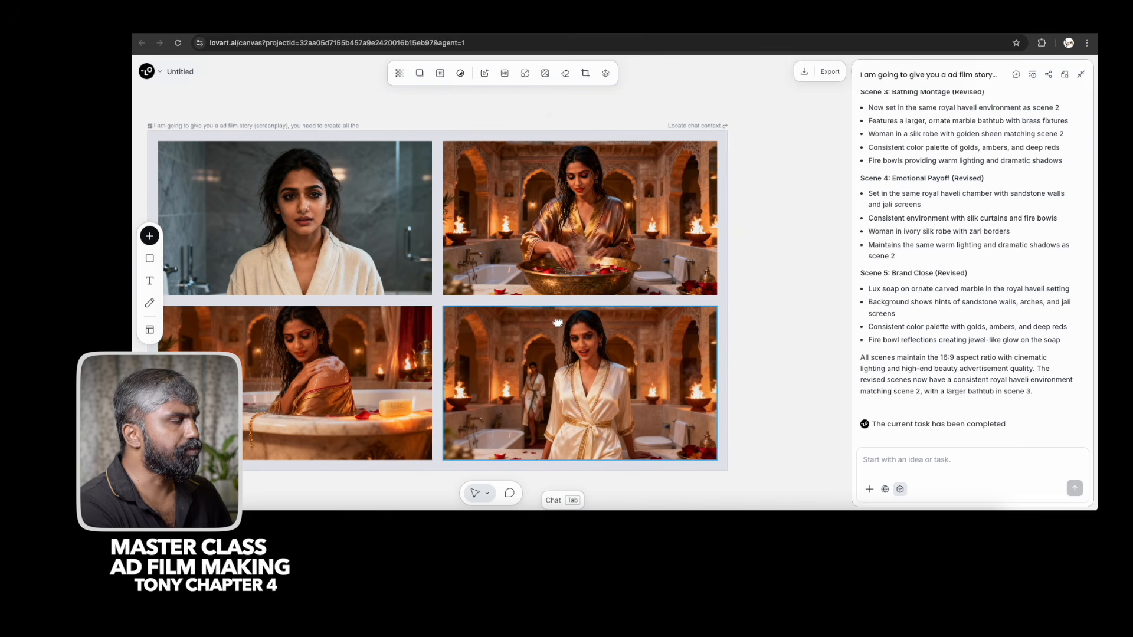
key(Tab)
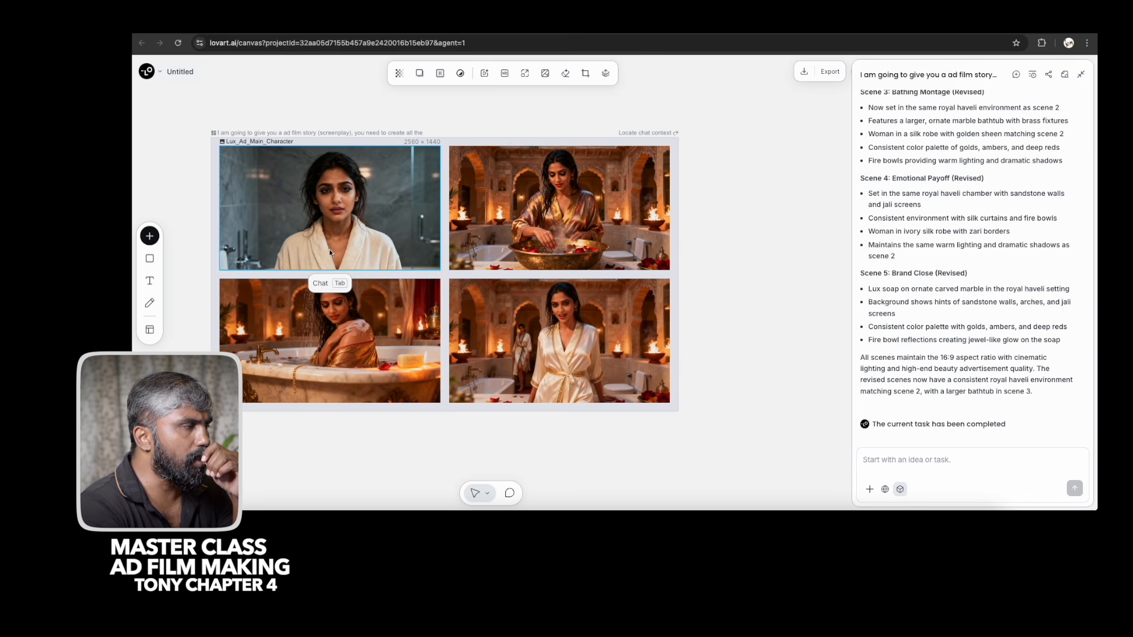
right_click(321, 175)
click(374, 316)
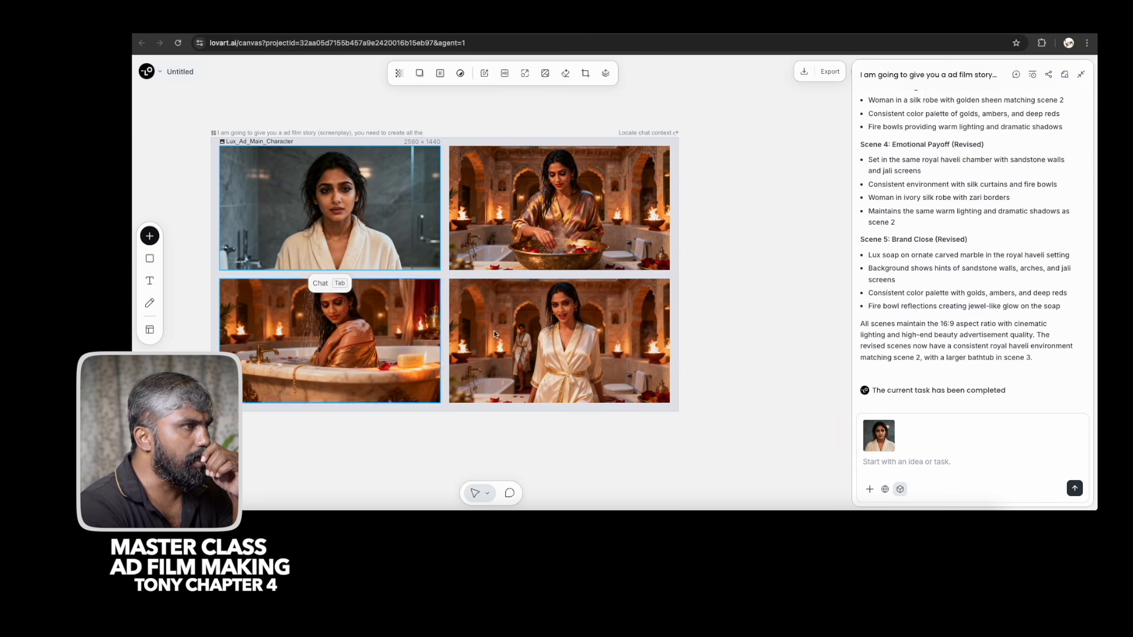
Send the prompt "the women is holding lux soap, different camera angle" and inspect the generated image.
click(886, 466)
text(the women is holding lux soap, different camera)
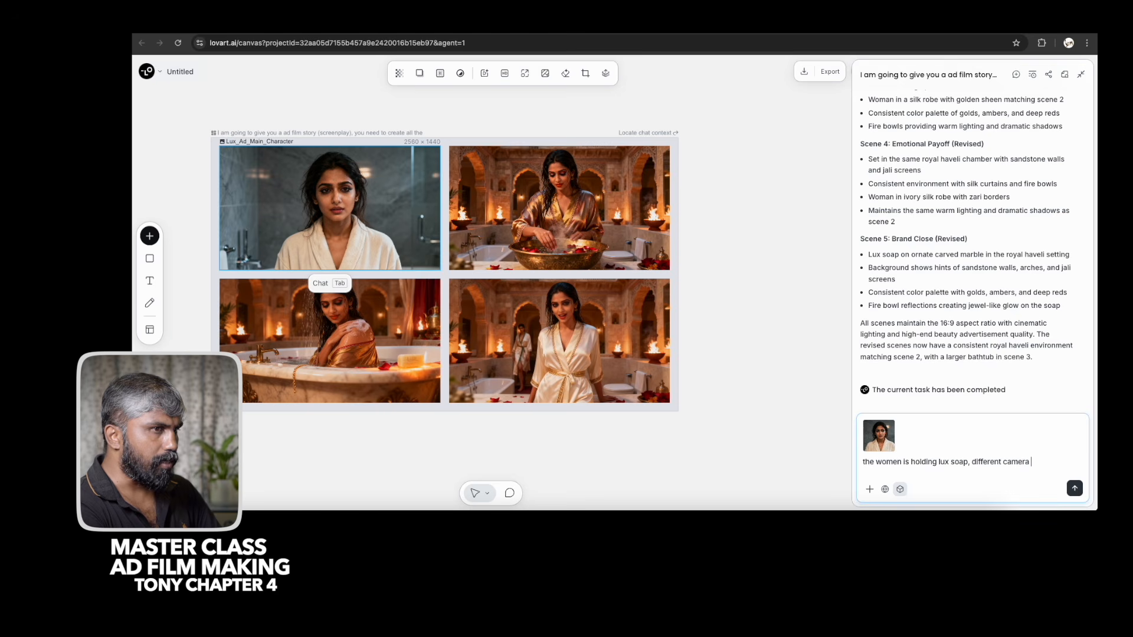
text(e)
key(Return)
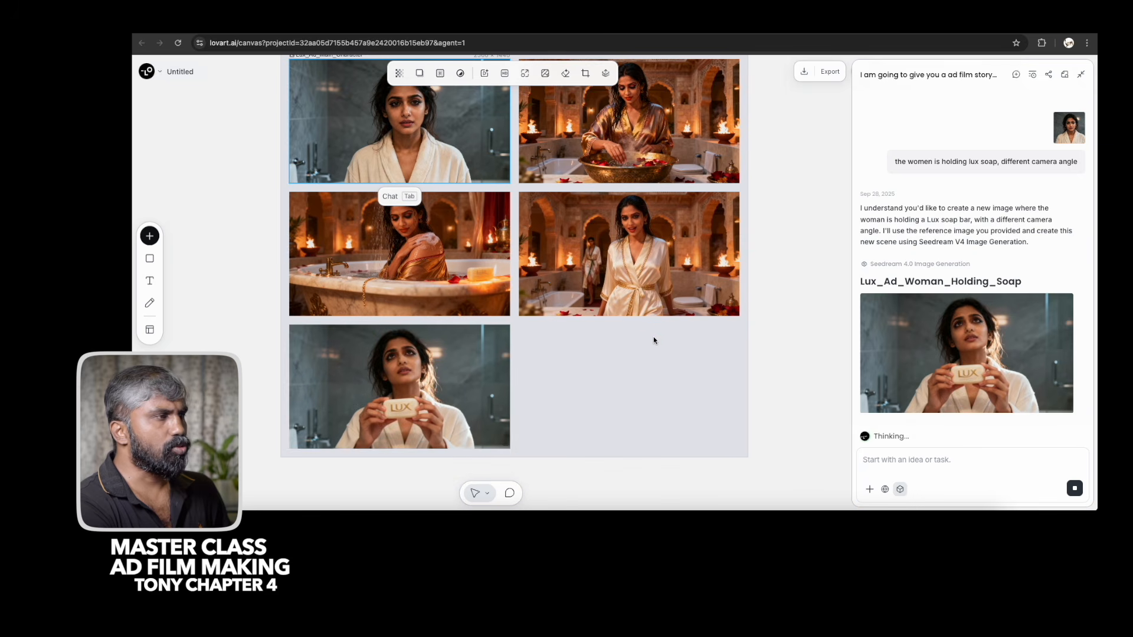
scroll(396, 380, up, 5)
scroll(419, 387, down, 5)
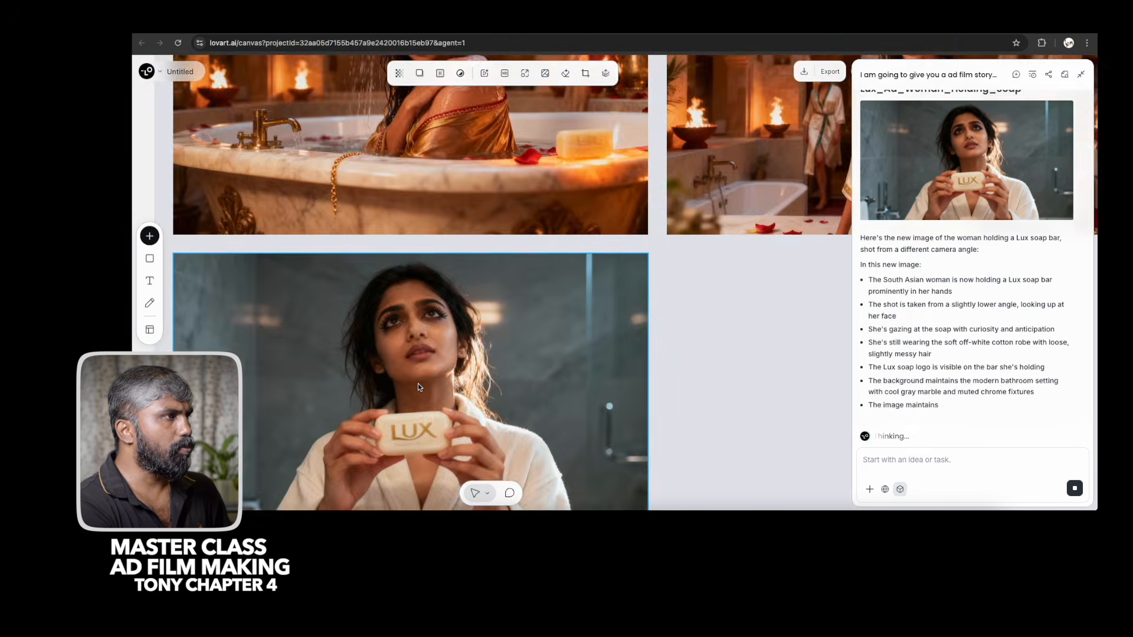
Prompt for 2 options with a different camera angle of the woman looking at Lux, and submit the side-profile image as the preferred option.
scroll(443, 378, down, 2)
scroll(452, 365, right, 1)
scroll(452, 365, up, 1)
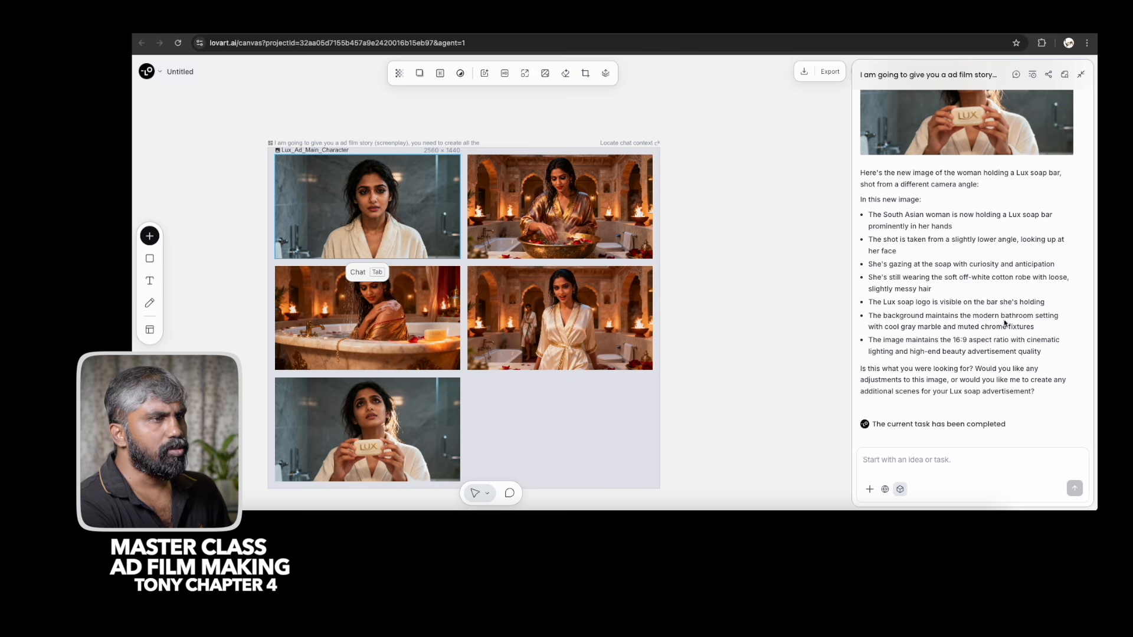
click(905, 461)
text(pls)
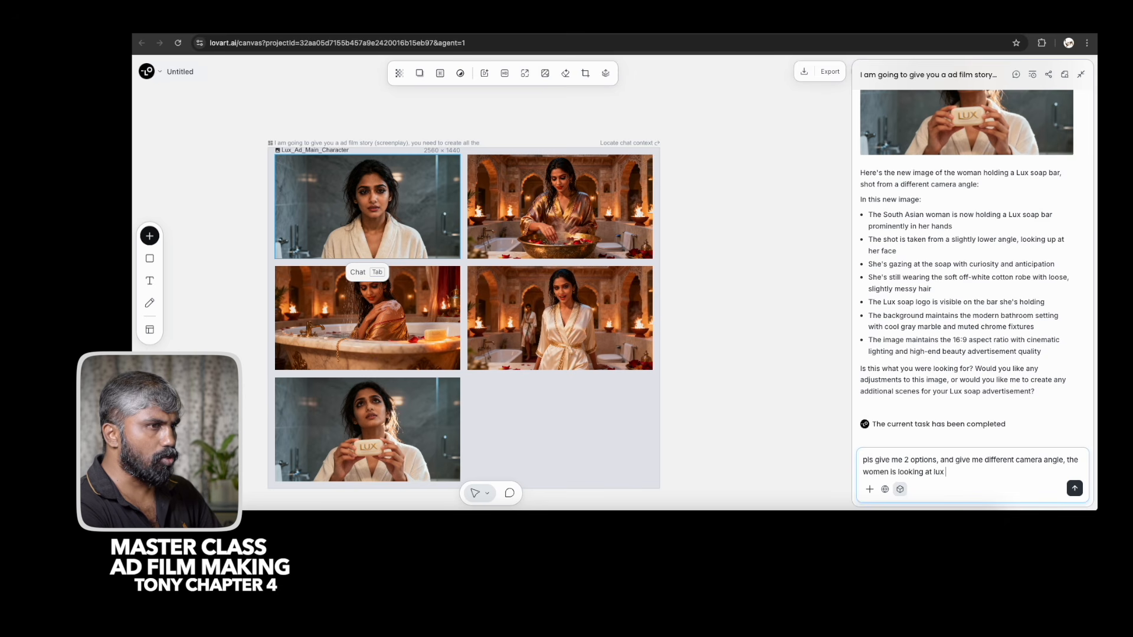
key(Return)
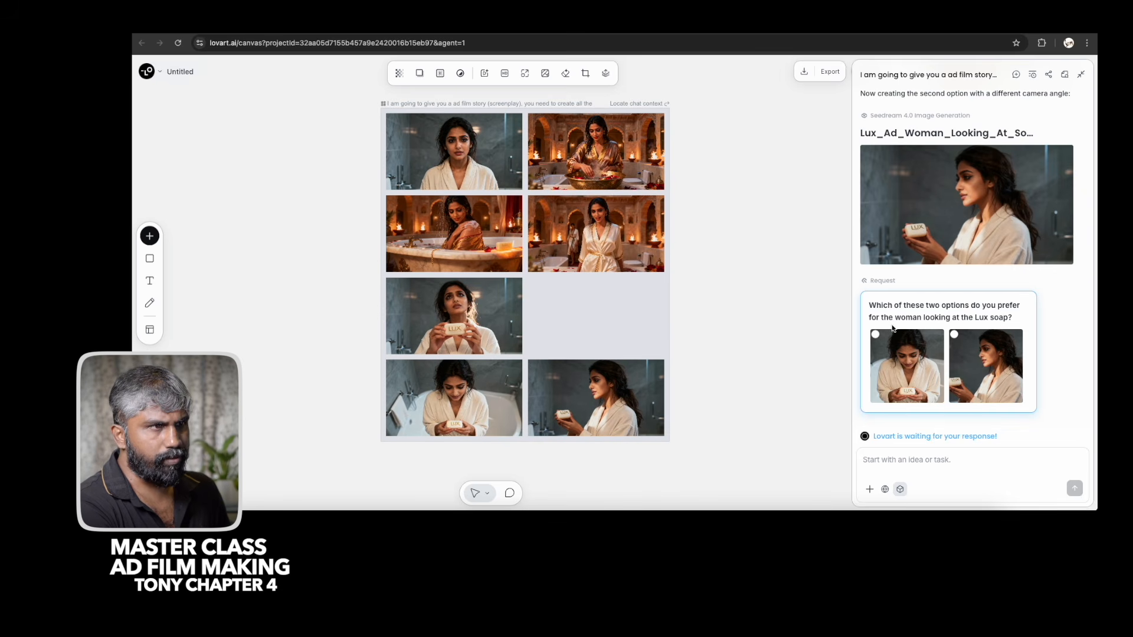
click(963, 335)
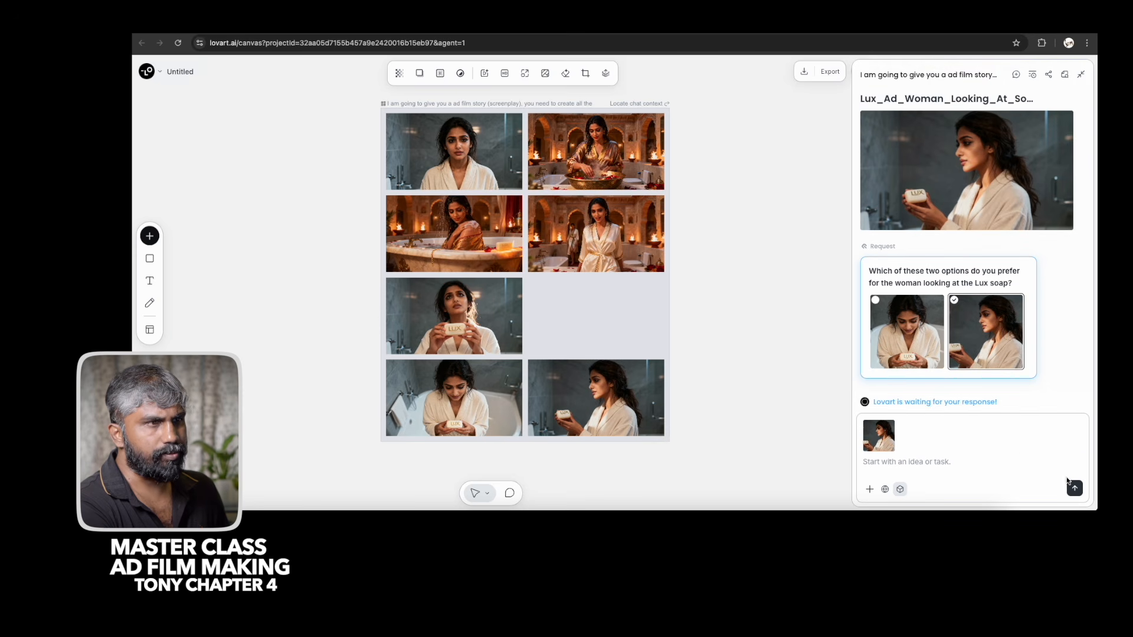
click(1069, 484)
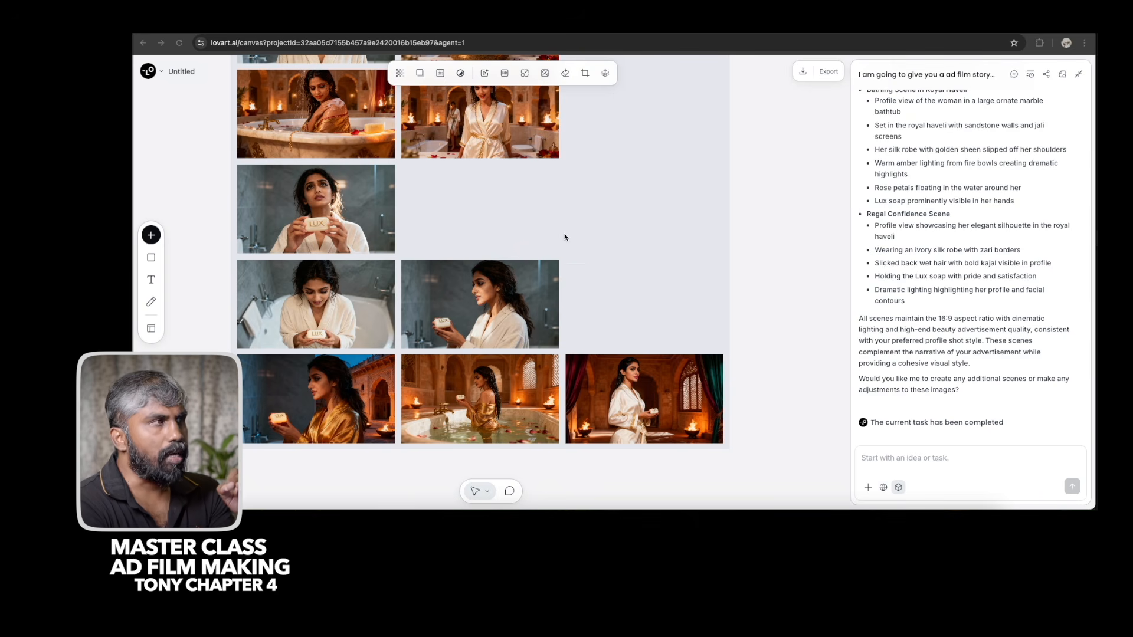
Add the bathing profile scene, the ivory robe scene and the Lux_Ad_Woman_Holding_Soap image to the chat as references.
right_click(481, 385)
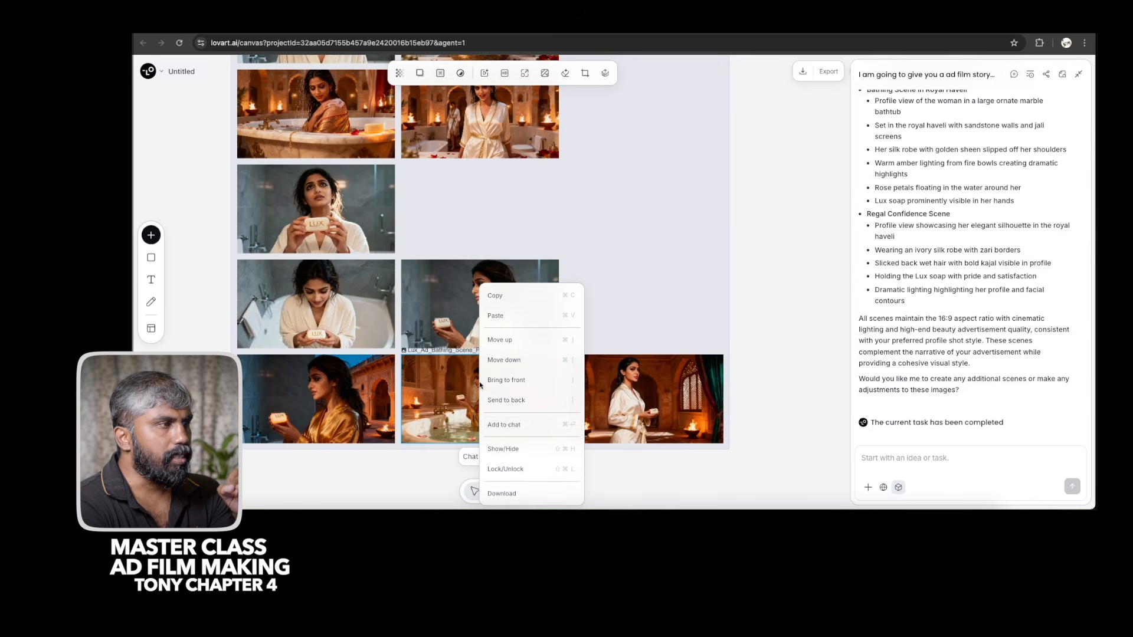
click(506, 426)
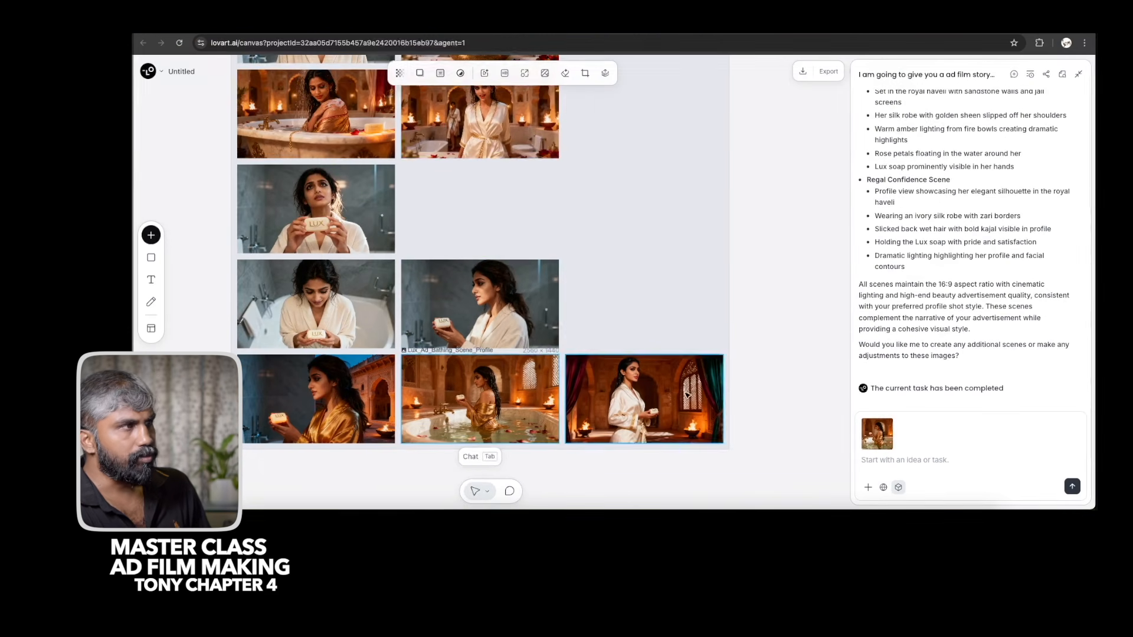
right_click(502, 140)
click(552, 280)
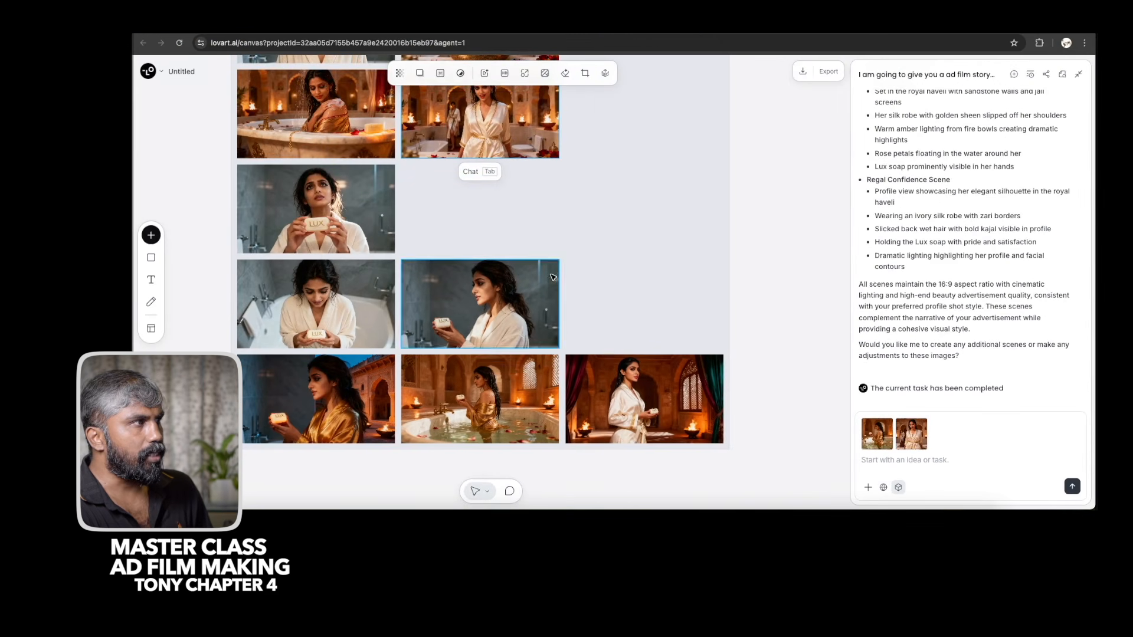
right_click(270, 218)
click(292, 358)
click(880, 458)
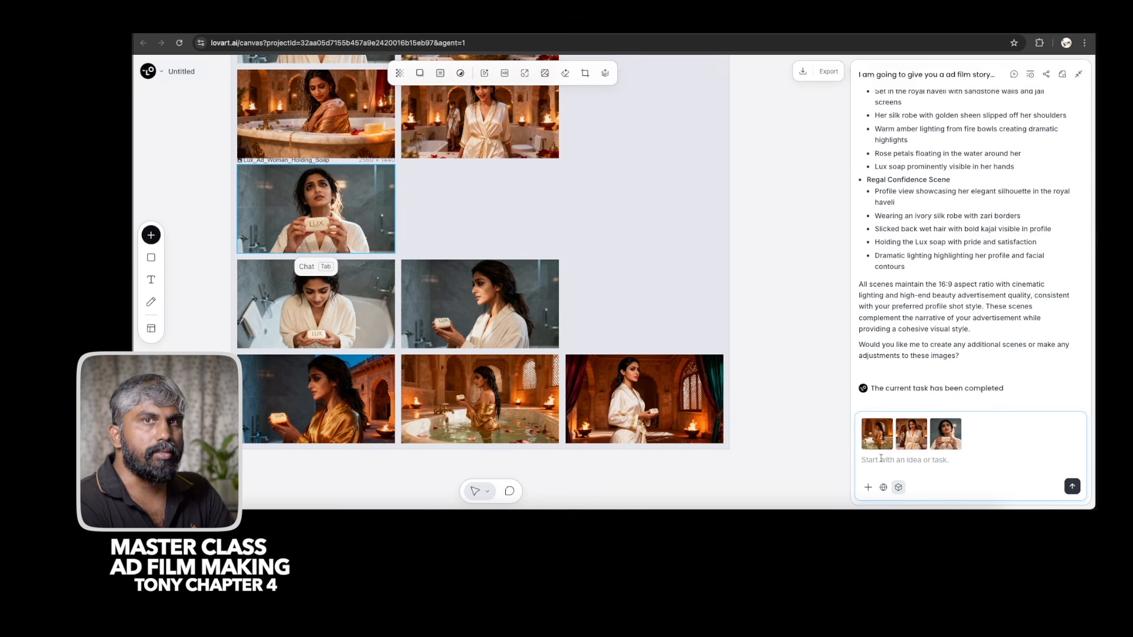
Remove all three reference images from the chat prompt and look over the whole image group.
click(953, 426)
click(919, 426)
click(885, 426)
click(611, 431)
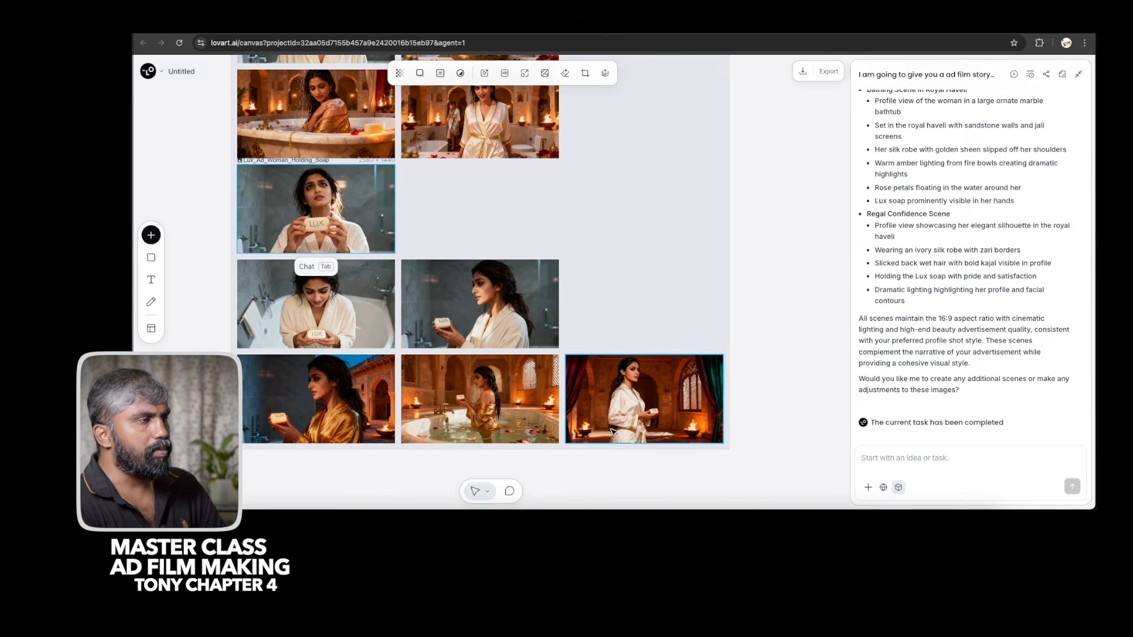
scroll(561, 243, down, 5)
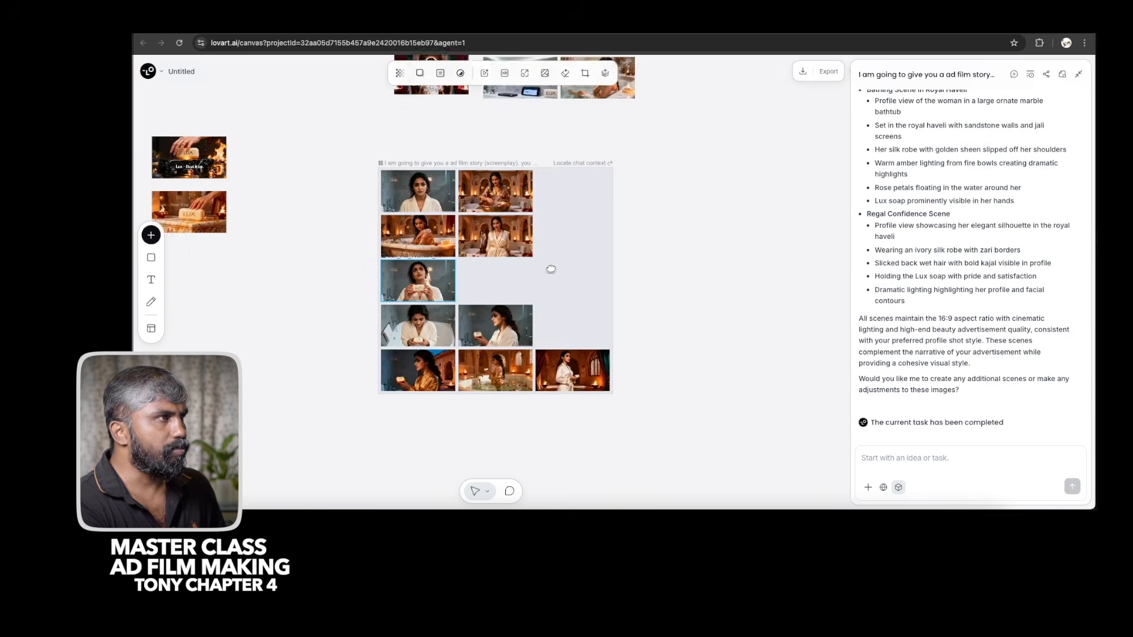
scroll(400, 225, up, 3)
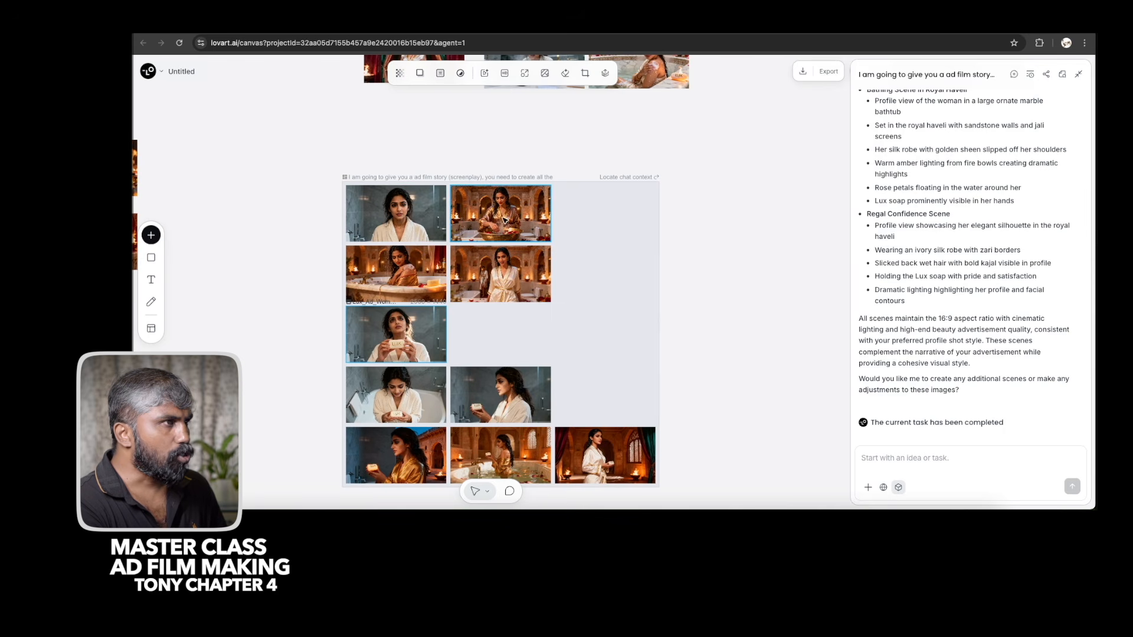
Move the golden-robe and soap-raising shots out of the generated image frame, placing the soap profile shot beside the first portrait.
drag(507, 225, 247, 125)
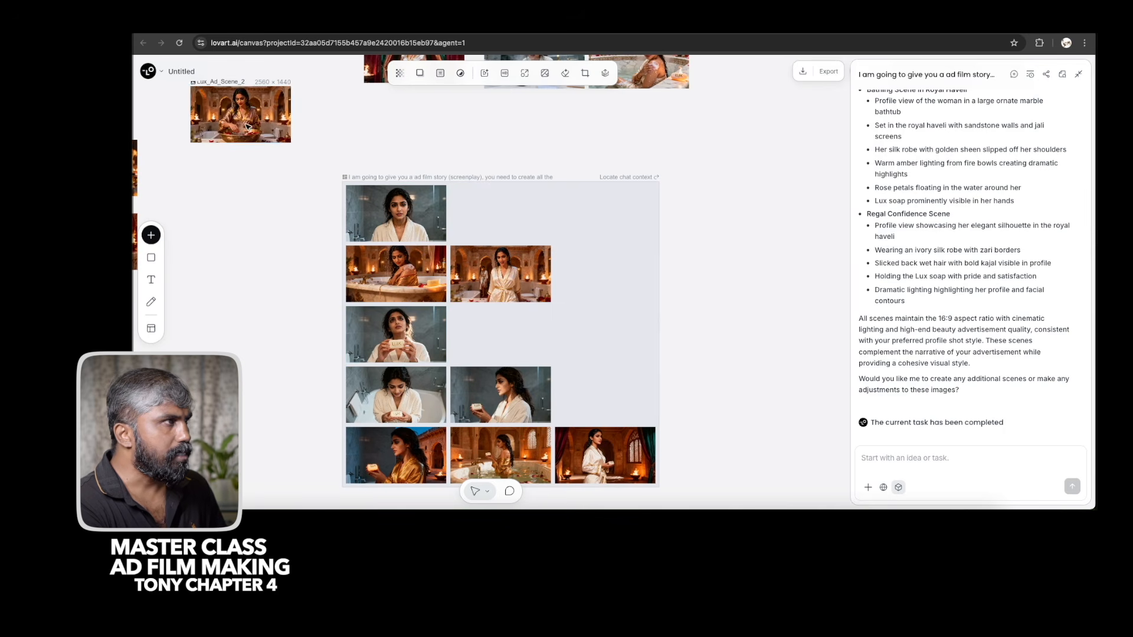
drag(386, 278, 217, 212)
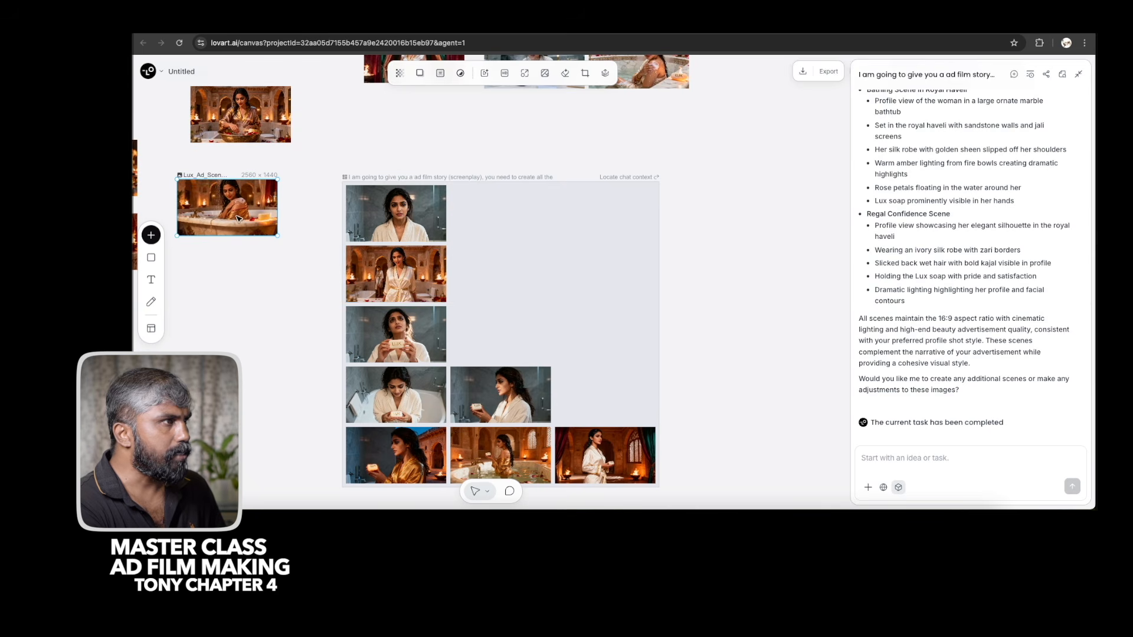
drag(365, 279, 156, 288)
drag(352, 295, 241, 347)
drag(499, 280, 500, 220)
Inspect the remaining shots and place the profile bathing scene third in the frame's first row, beside the soap profile shot.
scroll(447, 209, up, 5)
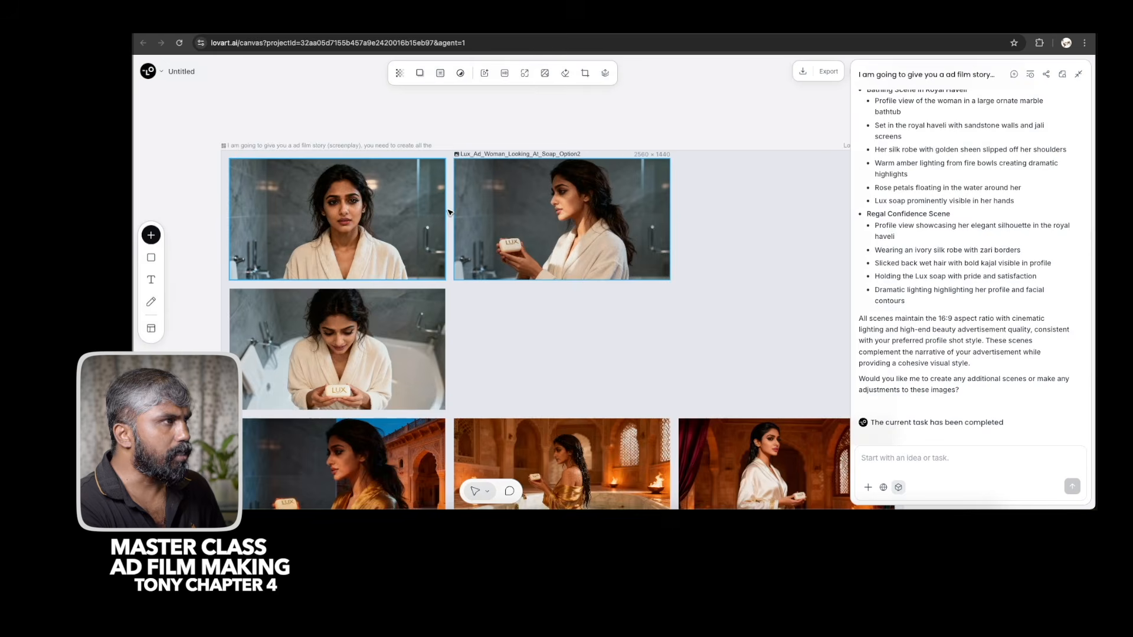
scroll(557, 242, down, 5)
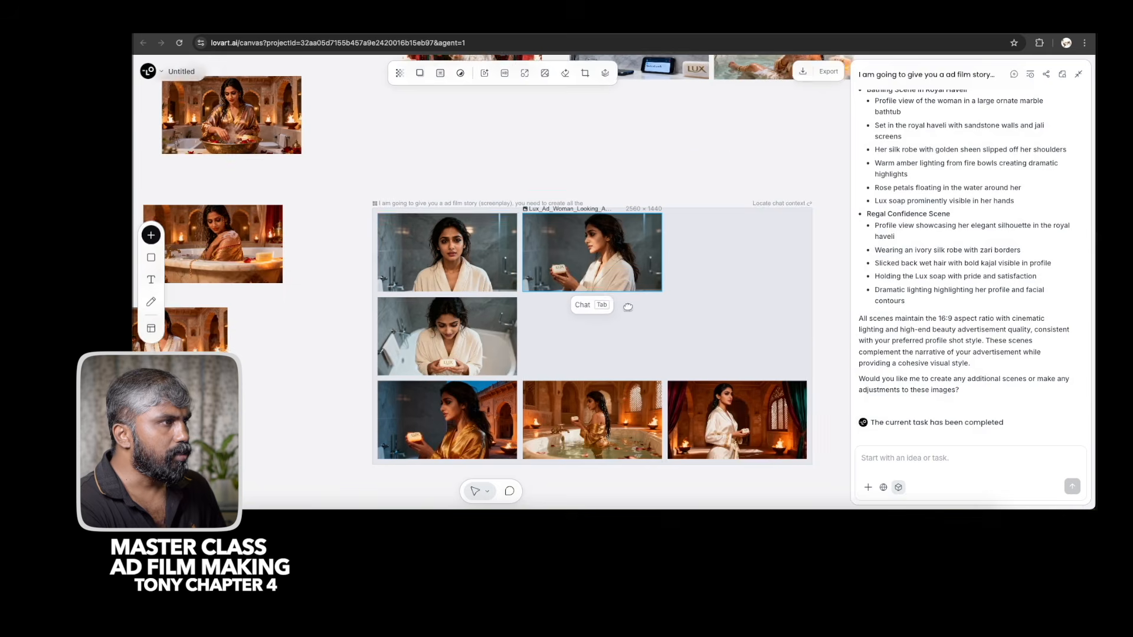
scroll(515, 373, up, 3)
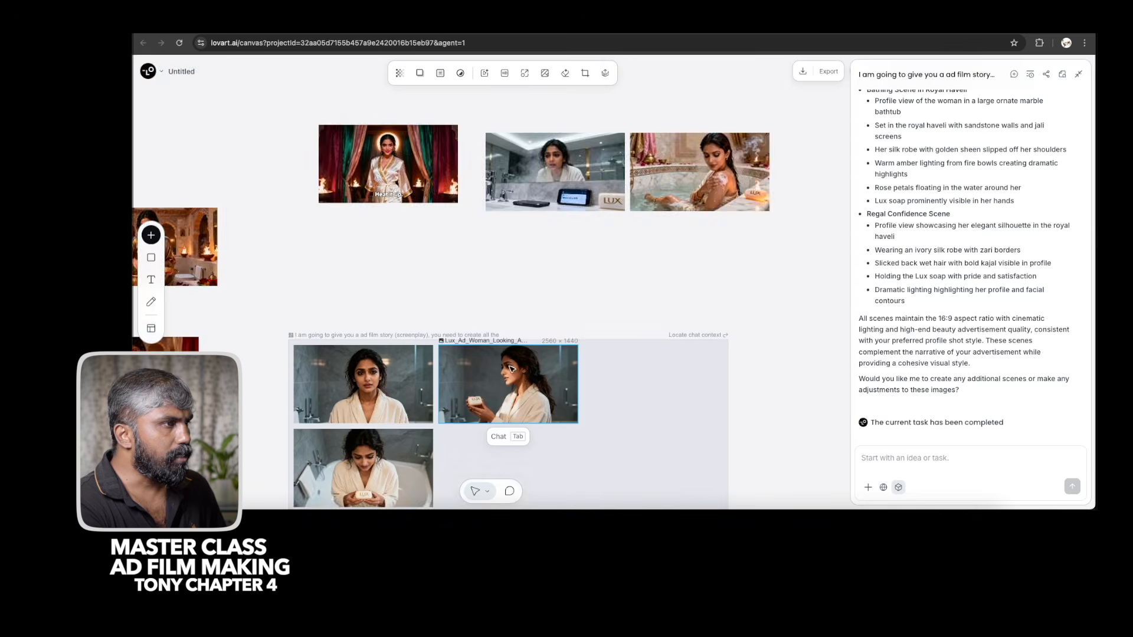
scroll(515, 372, down, 3)
scroll(512, 356, up, 6)
scroll(513, 356, up, 2)
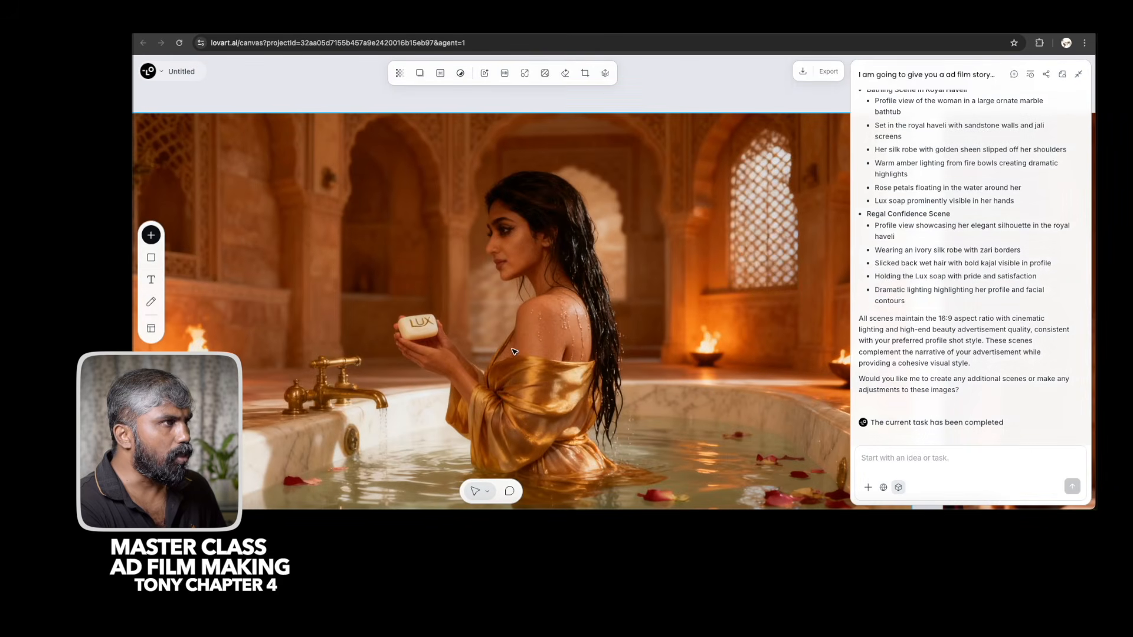
scroll(526, 351, down, 8)
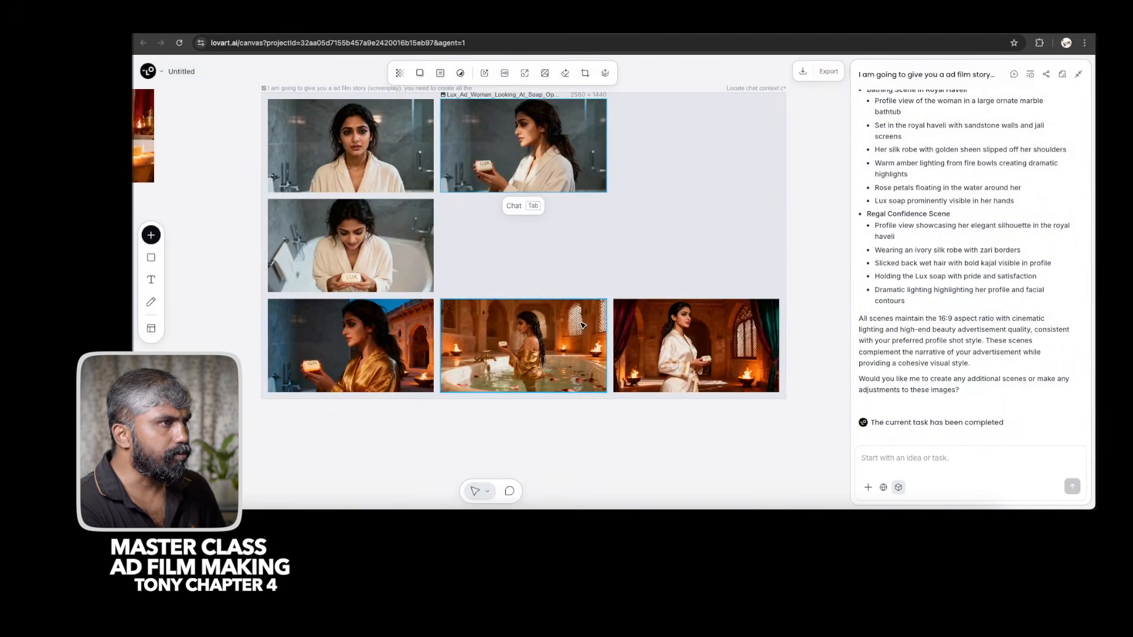
scroll(583, 325, up, 1)
scroll(583, 325, right, 1)
drag(475, 398, 648, 199)
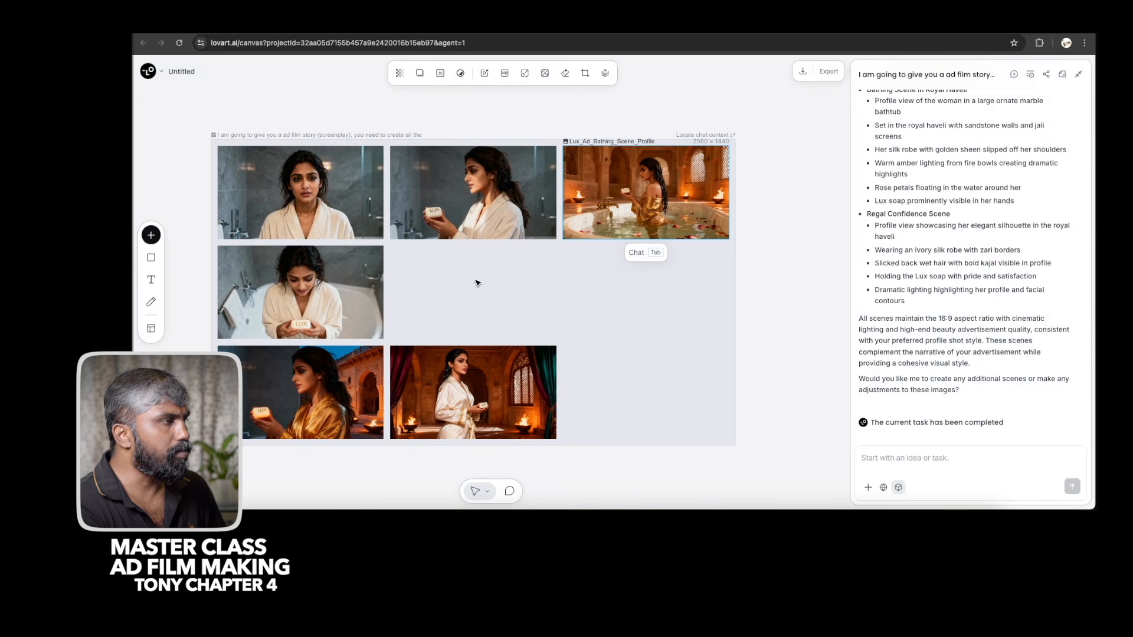
Move the bathtub soap-holding shot and the blue-lit golden-robe transition shot out of the frame.
scroll(478, 283, down, 5)
drag(494, 270, 401, 417)
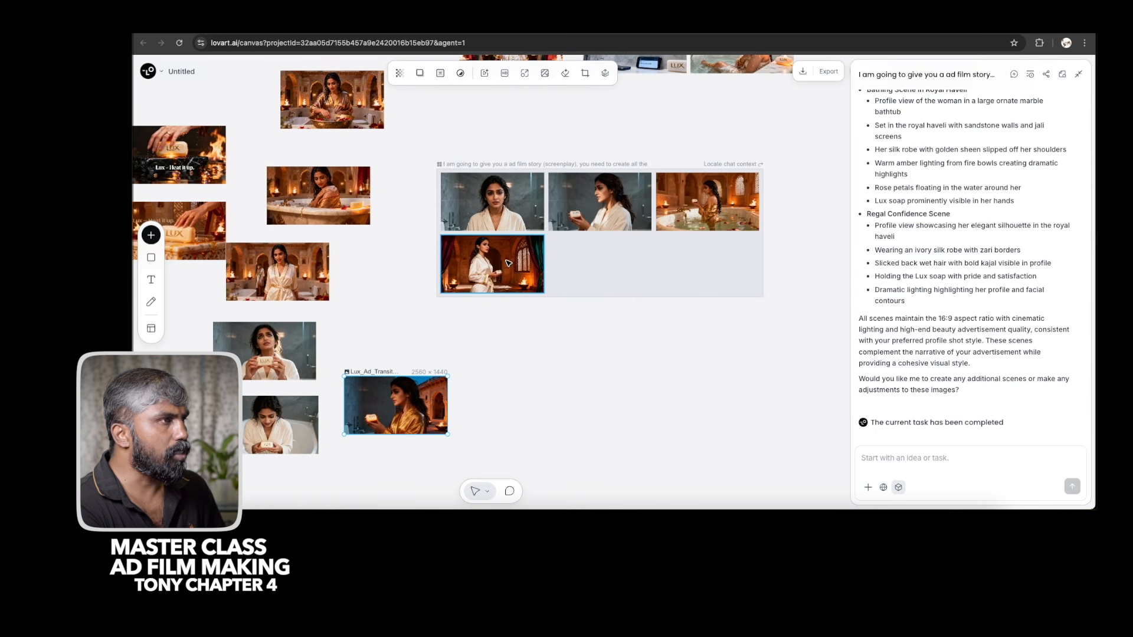
scroll(507, 262, up, 6)
scroll(570, 273, down, 6)
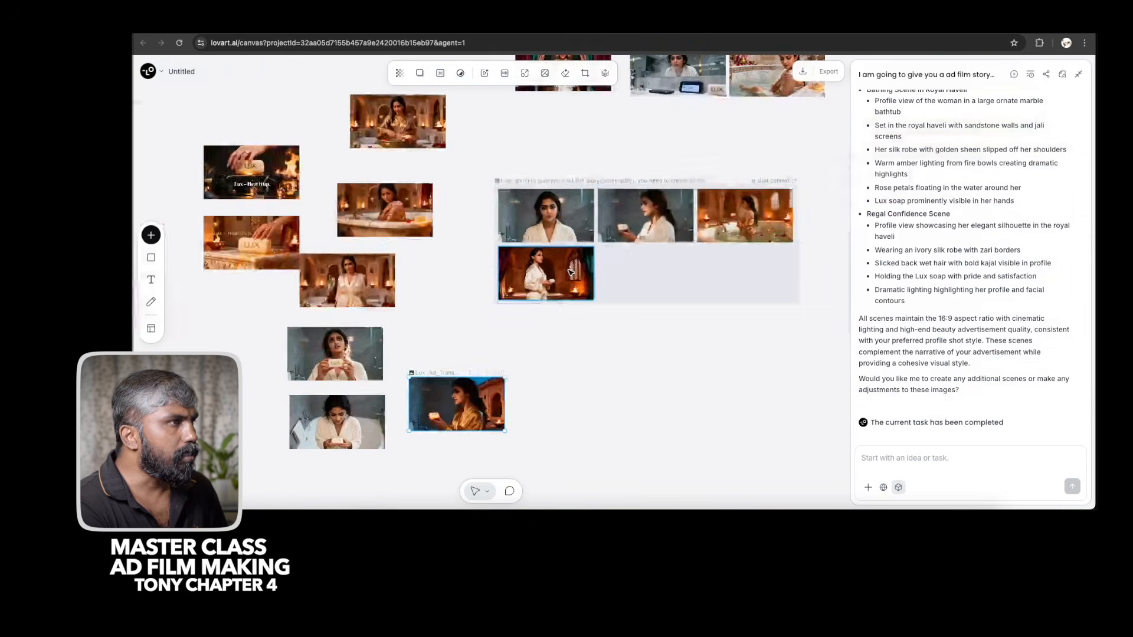
scroll(411, 244, up, 3)
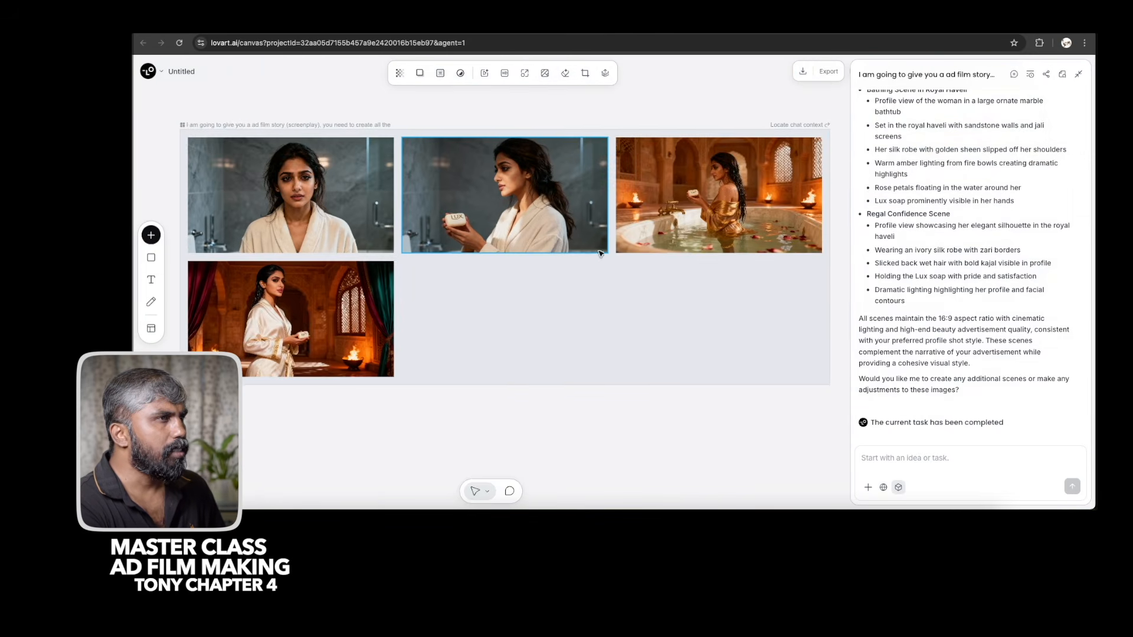
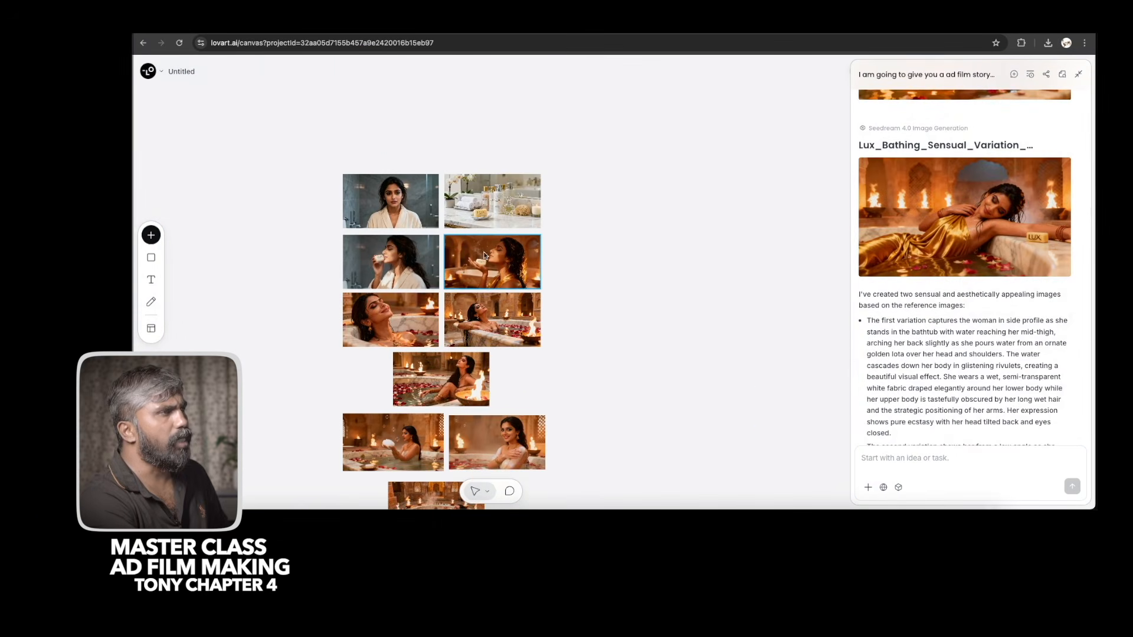
Examine the order of the selected storyboard shots, from the opening bathroom portrait down through the bathing scenes.
scroll(389, 217, up, 5)
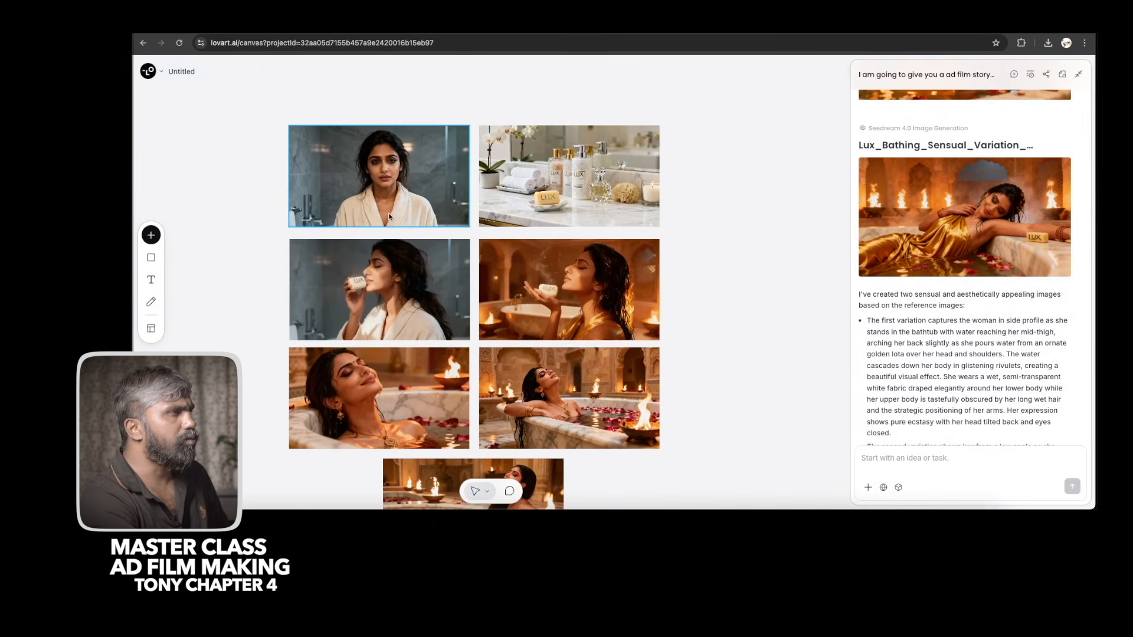
scroll(512, 359, down, 1)
click(513, 361)
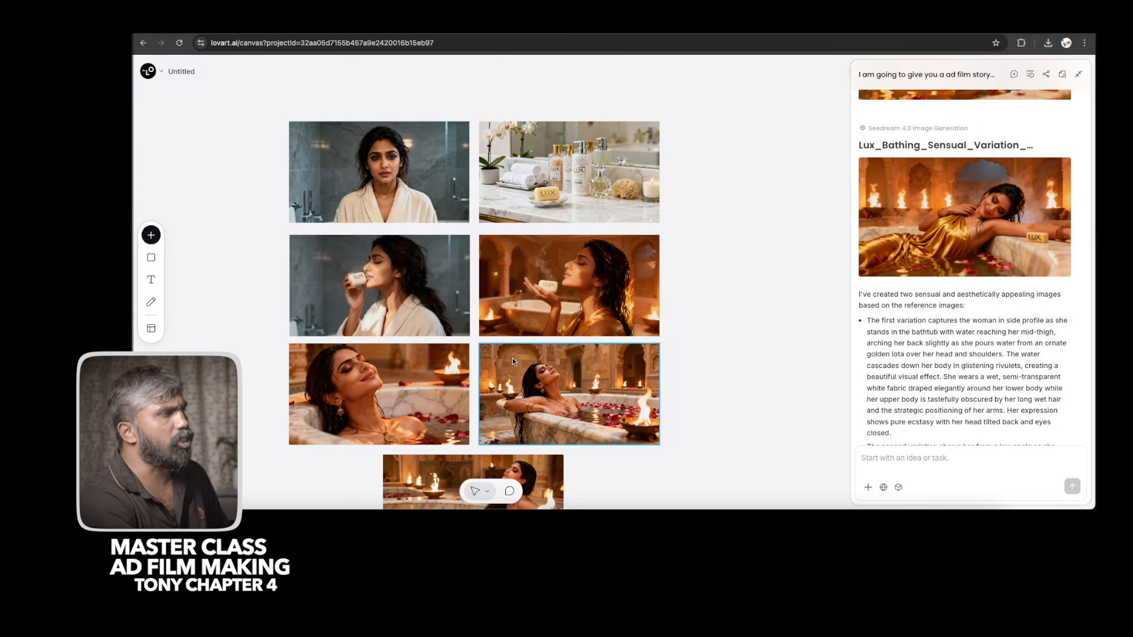
scroll(512, 359, down, 5)
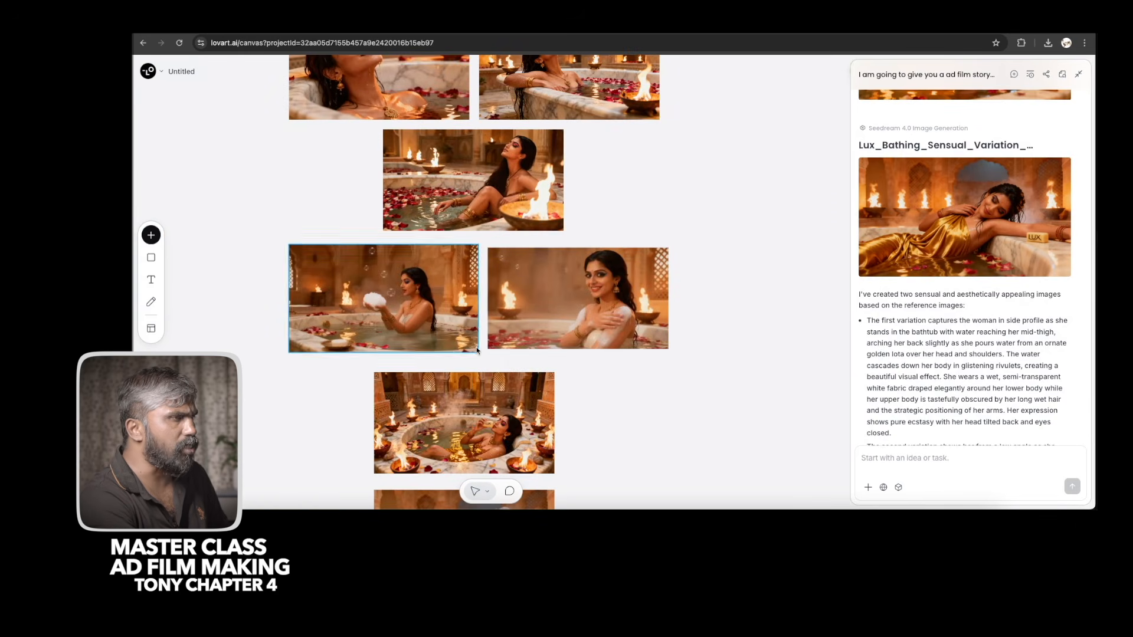
scroll(516, 359, down, 2)
click(516, 360)
scroll(516, 359, down, 1)
scroll(516, 352, up, 8)
click(396, 239)
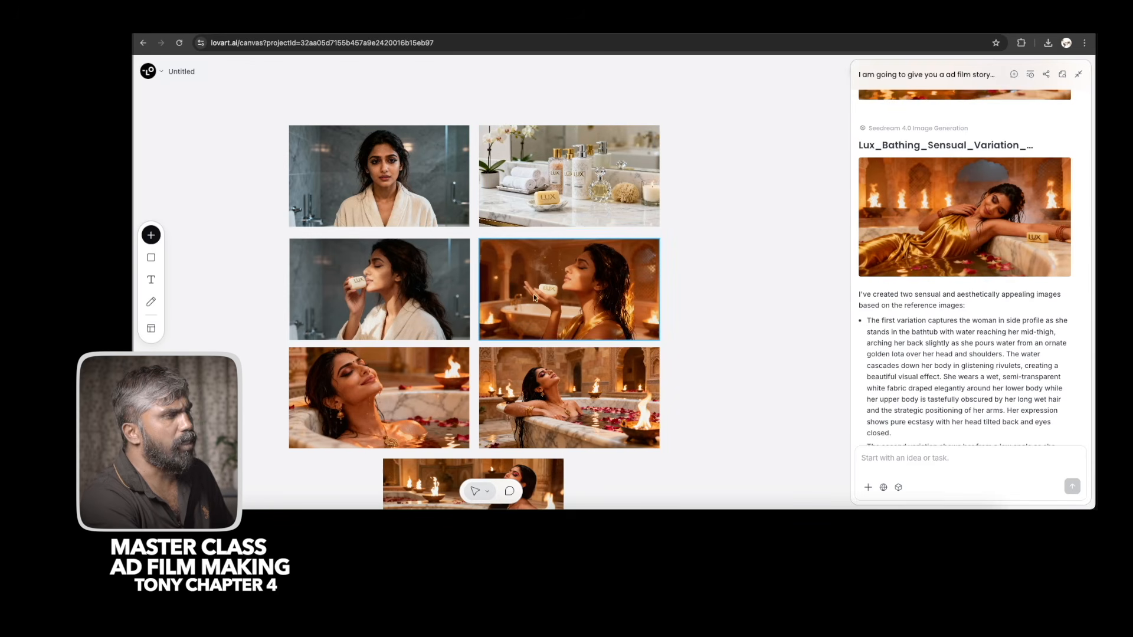
Examine the storyboard shots closely, from the soap-smelling match cut to the closing Lux soap product shot.
scroll(464, 300, up, 3)
drag(467, 299, 486, 270)
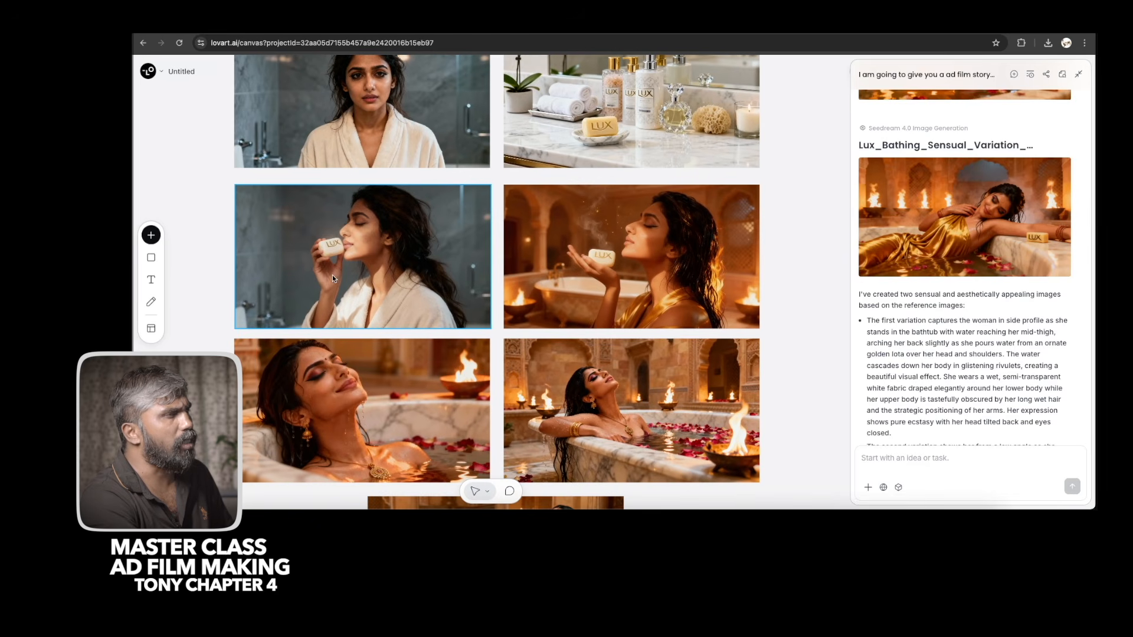
drag(562, 475, 551, 343)
scroll(538, 406, down, 10)
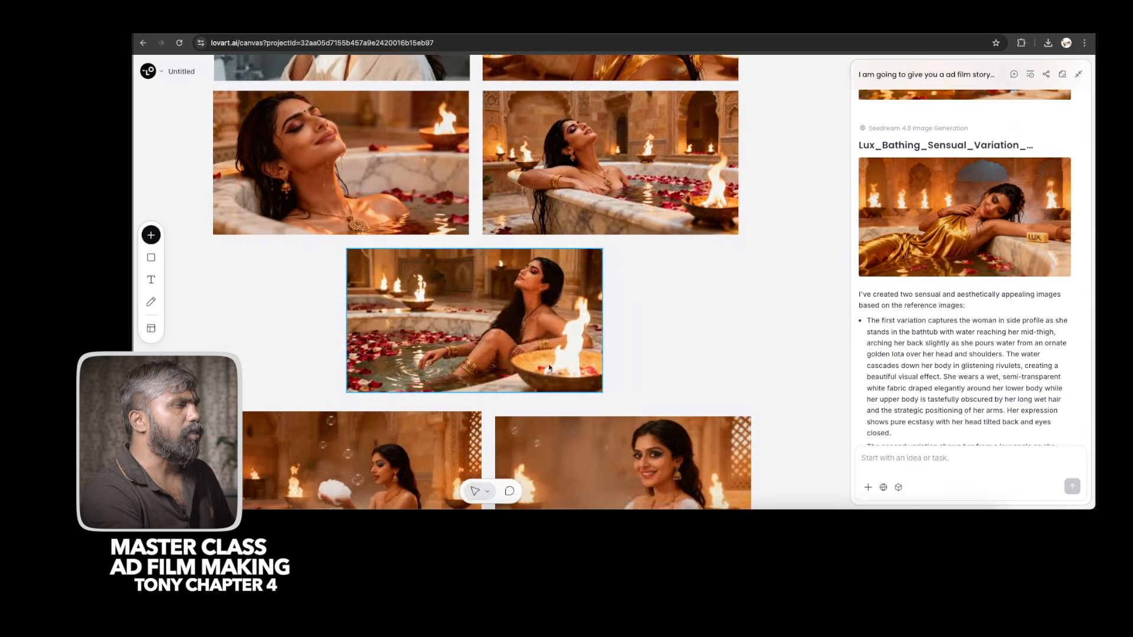
scroll(538, 406, down, 10)
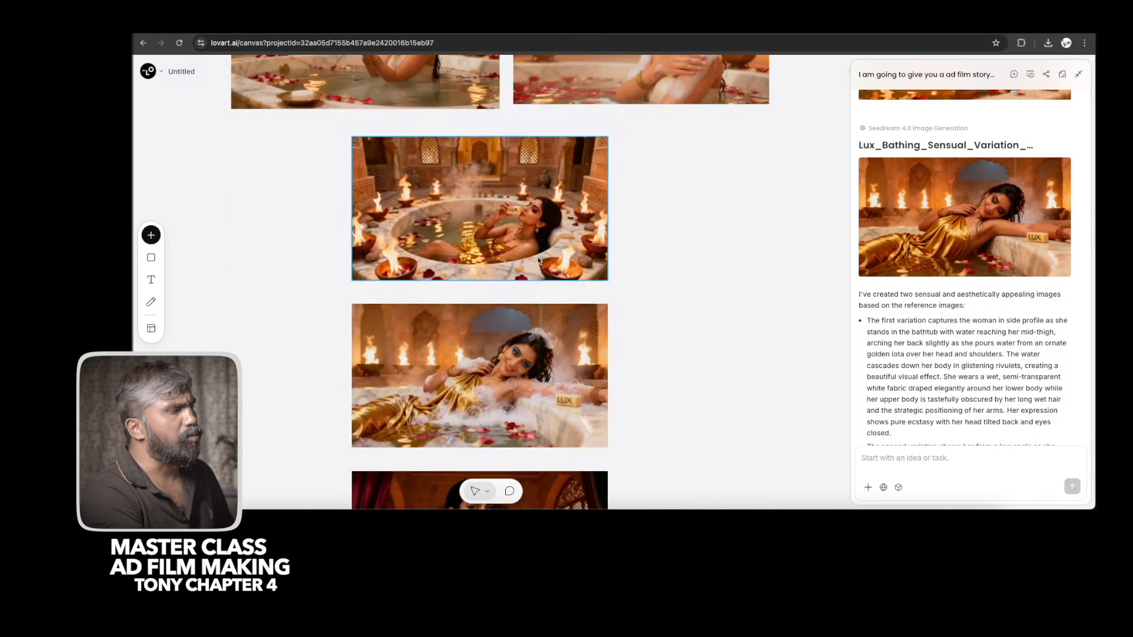
scroll(547, 307, down, 2)
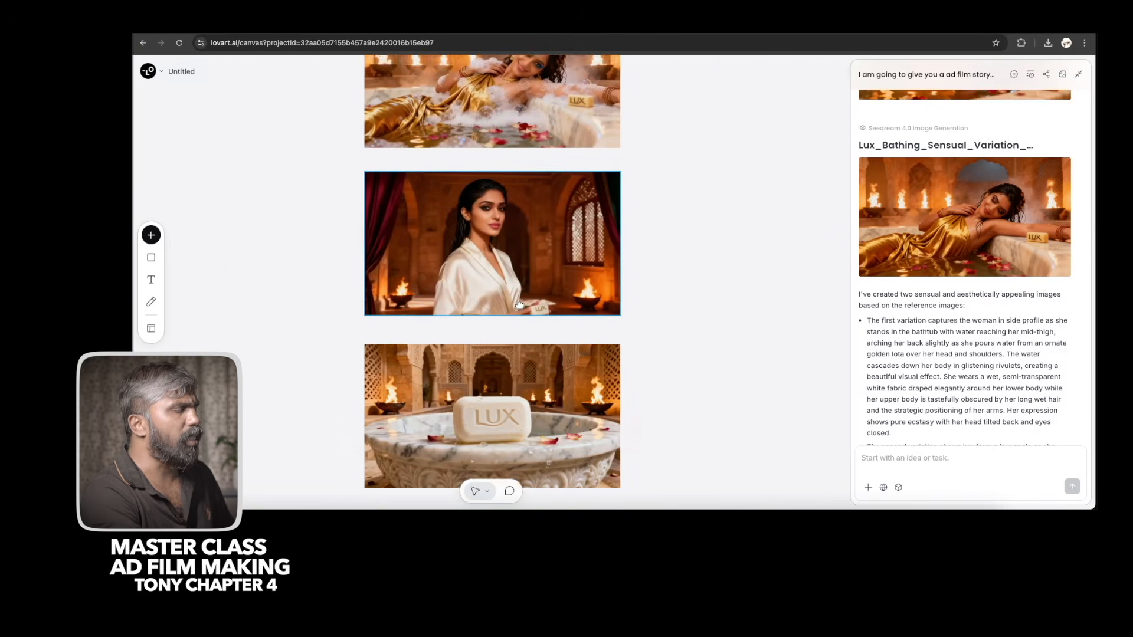
scroll(501, 214, up, 3)
scroll(520, 260, down, 5)
scroll(533, 311, down, 2)
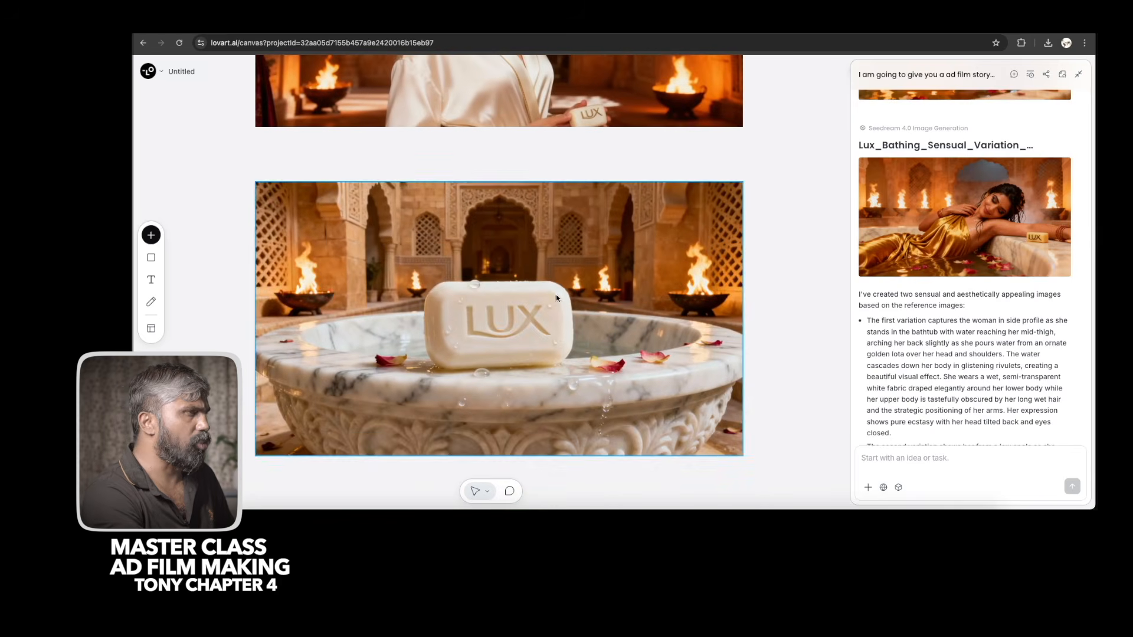
Examine the scattered alternate bathing images around the storyboard for rejected variations of each scene.
scroll(556, 298, down, 10)
scroll(524, 284, down, 4)
scroll(484, 277, up, 2)
scroll(497, 184, up, 5)
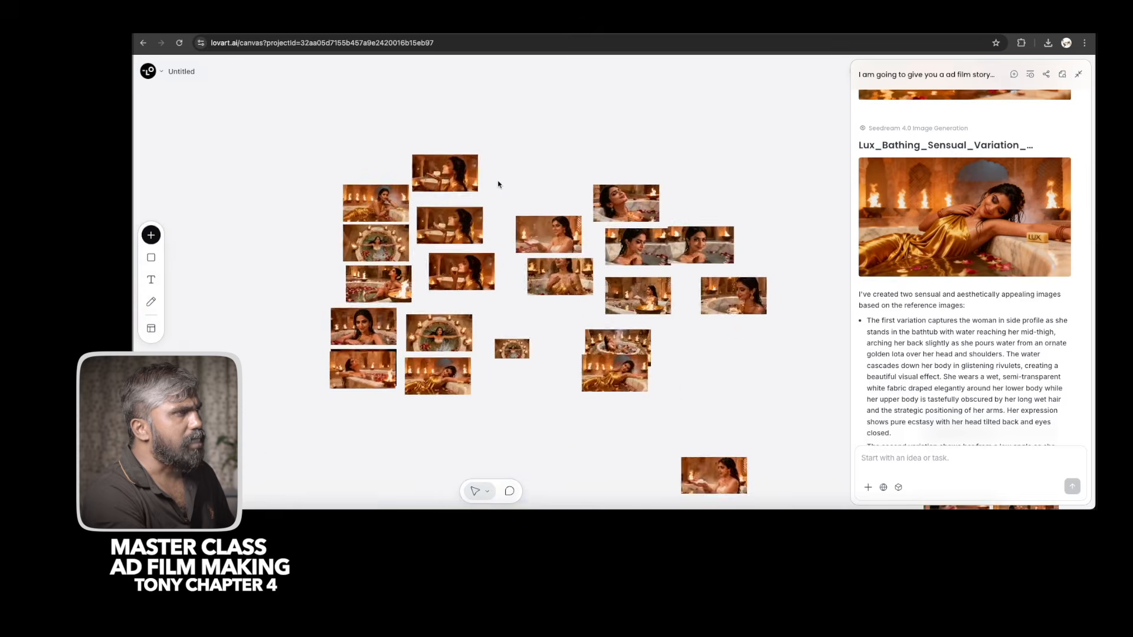
scroll(497, 184, up, 6)
drag(585, 295, 537, 286)
drag(640, 262, 526, 246)
drag(387, 373, 571, 291)
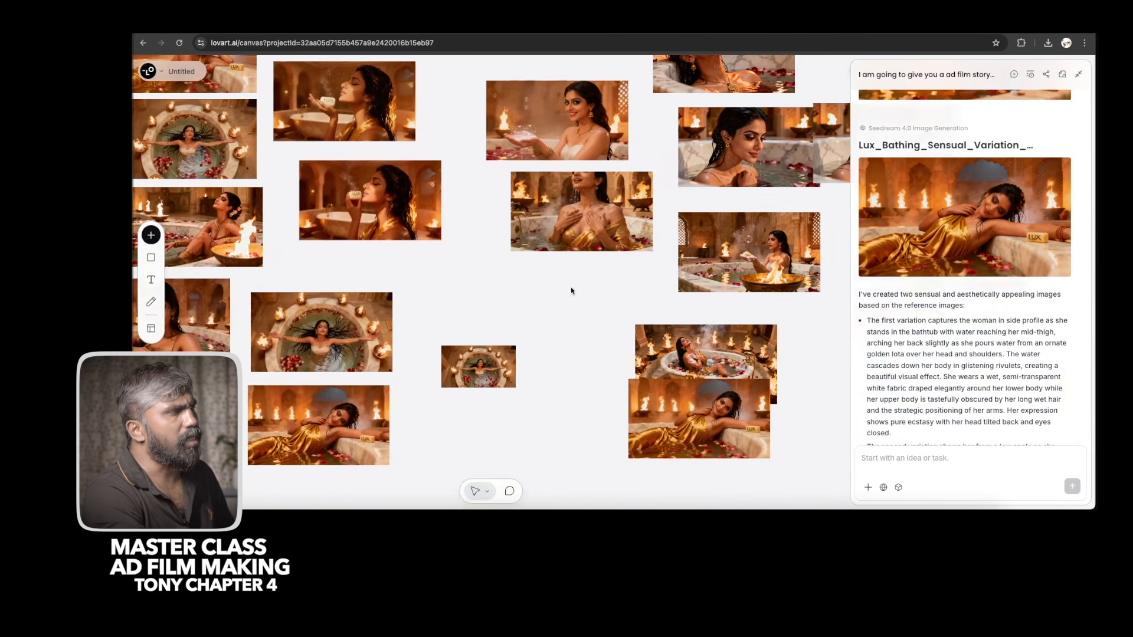
drag(493, 305, 655, 260)
drag(665, 352, 614, 307)
drag(721, 339, 558, 341)
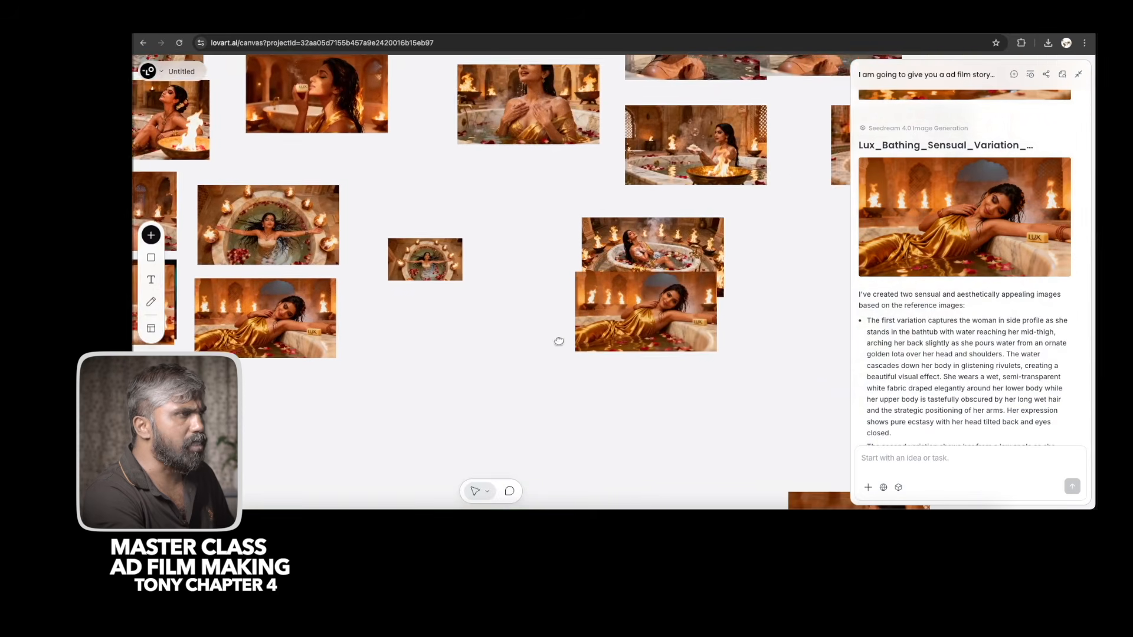
drag(491, 355, 735, 302)
drag(402, 328, 695, 291)
scroll(499, 326, down, 4)
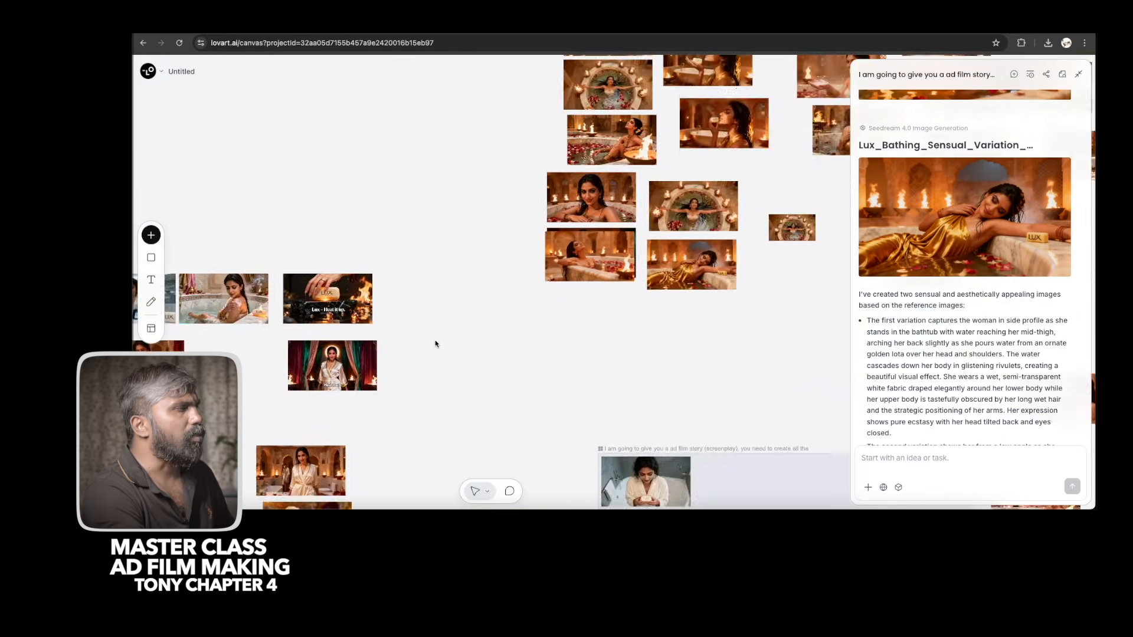
Examine the early "Lux – Heat it up." concept images and the soap close-up and golden-robe variations below them.
drag(435, 344, 652, 270)
scroll(451, 245, up, 5)
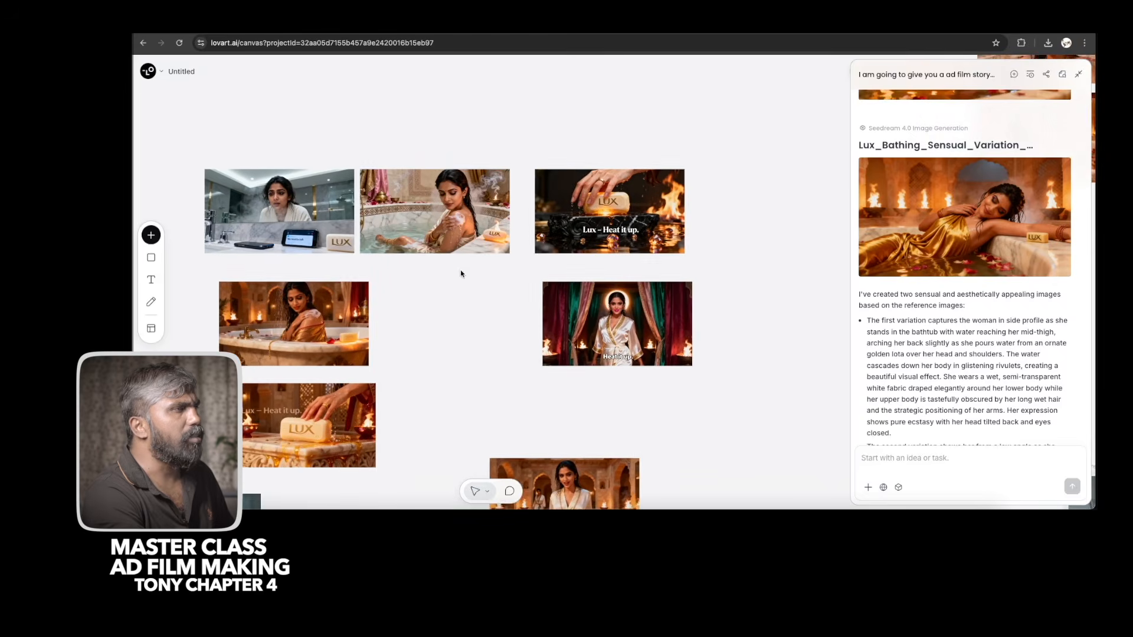
scroll(472, 269, down, 2)
scroll(487, 265, down, 2)
scroll(491, 250, up, 5)
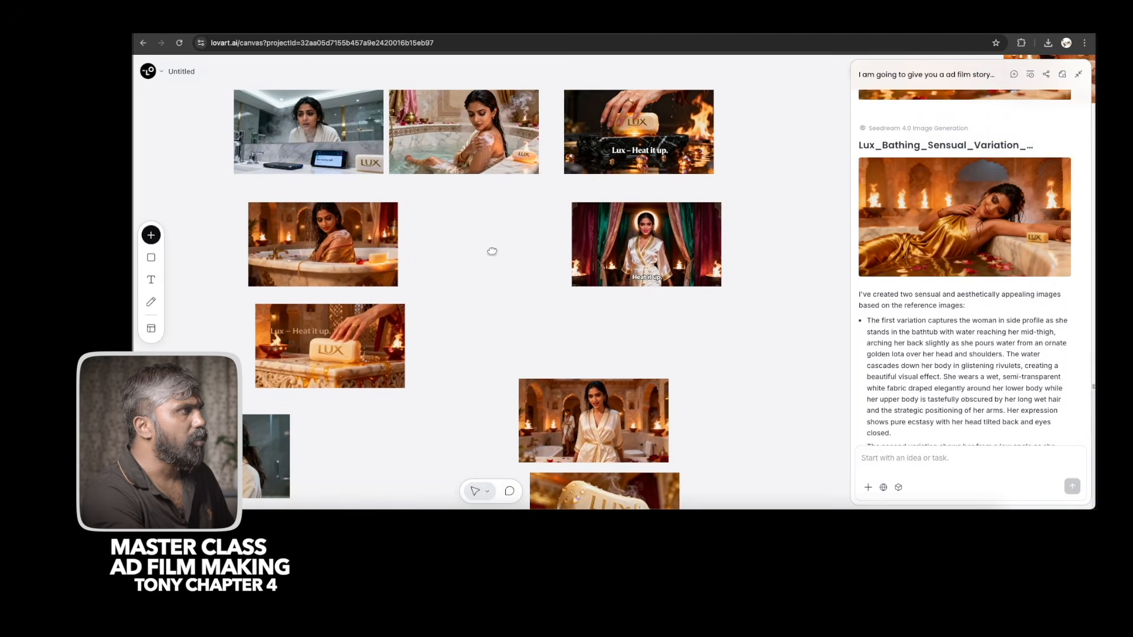
scroll(478, 282, up, 2)
drag(478, 286, 506, 248)
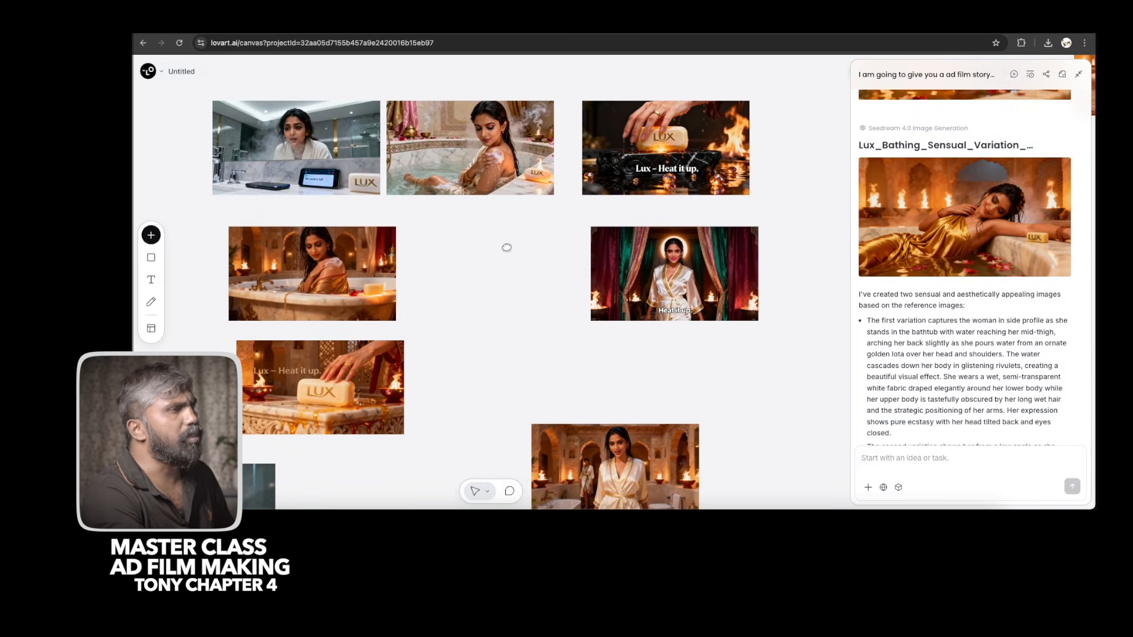
scroll(468, 385, down, 10)
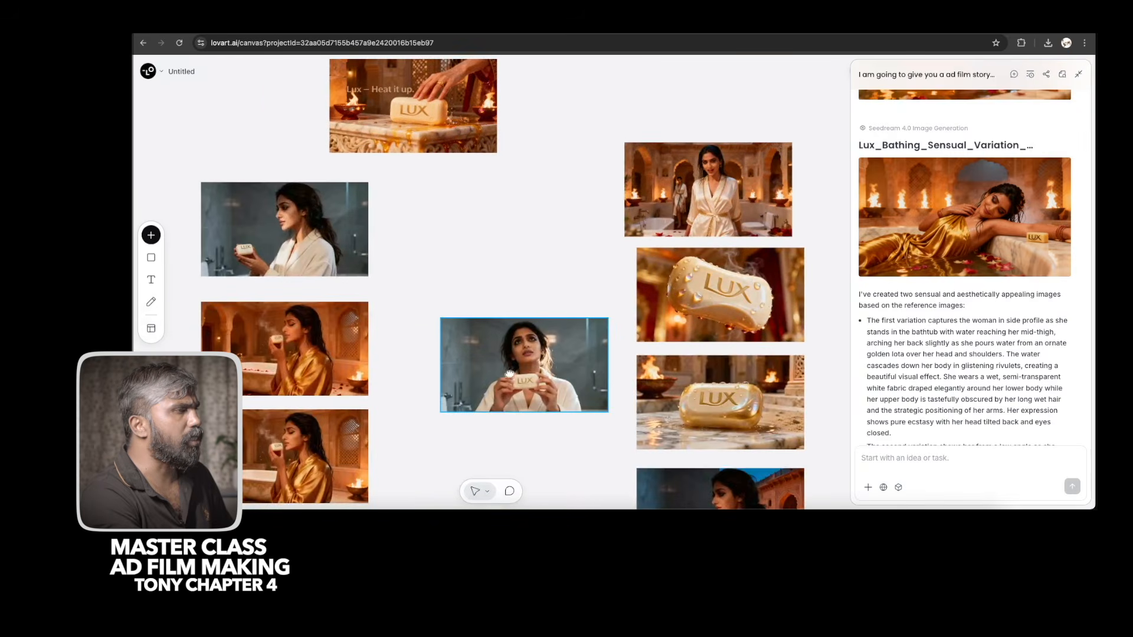
scroll(528, 399, down, 10)
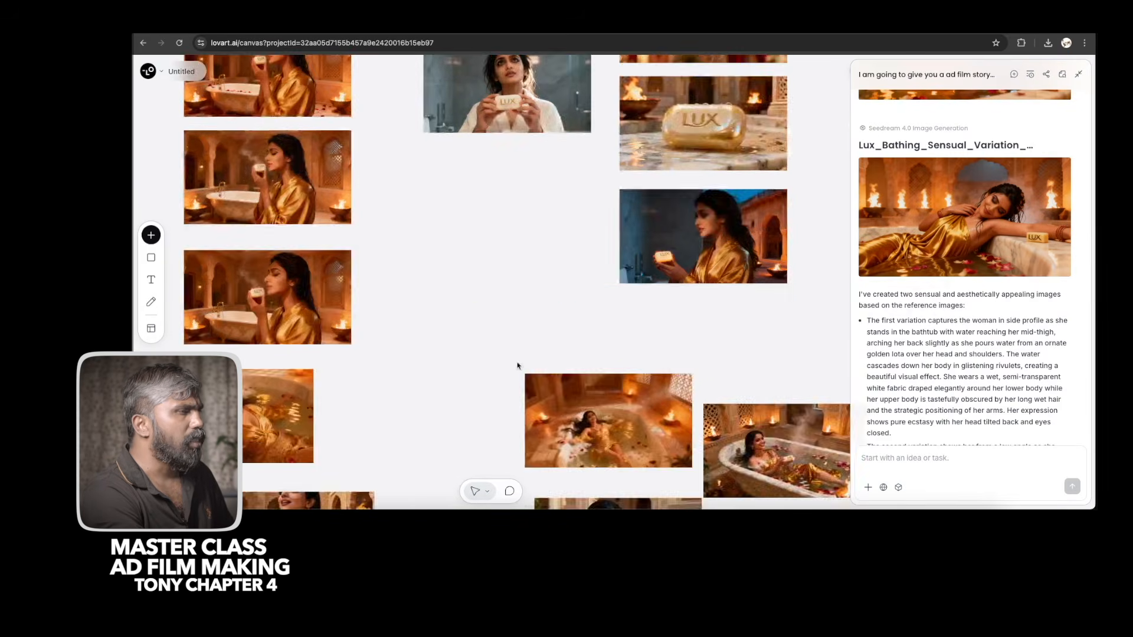
Place the golden-robe soap-smelling variation and the flower-haired Lux_Bathing_Sensual_2 shot beside the storyboard grid, one above the other.
scroll(557, 247, right, 3)
scroll(559, 248, down, 5)
drag(563, 251, 239, 208)
drag(607, 296, 586, 248)
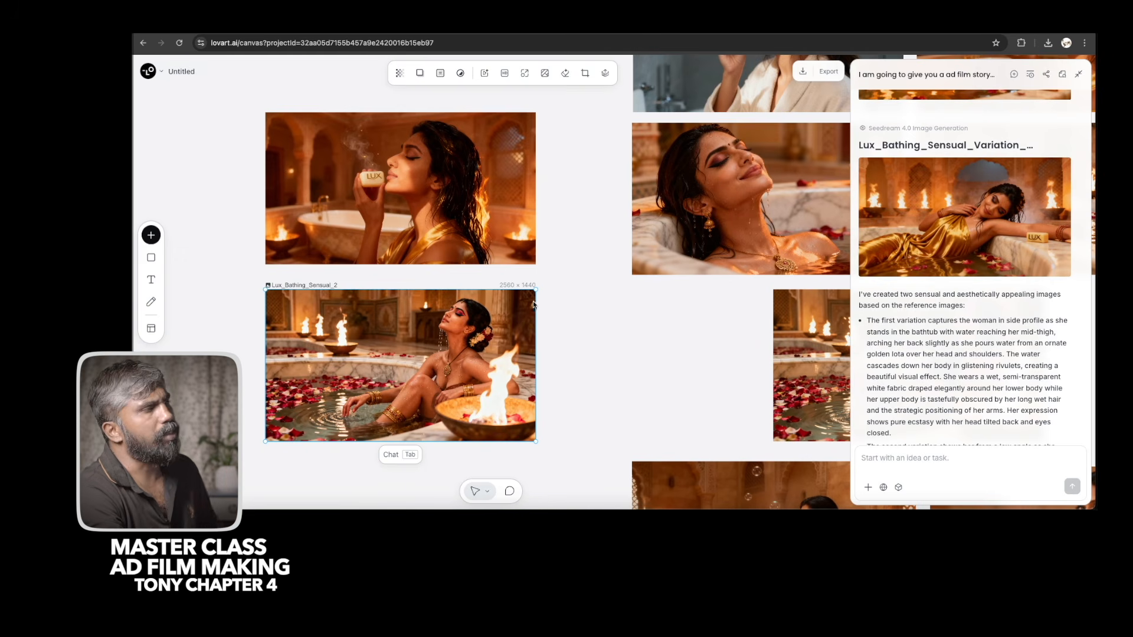
scroll(599, 322, down, 5)
drag(704, 310, 576, 308)
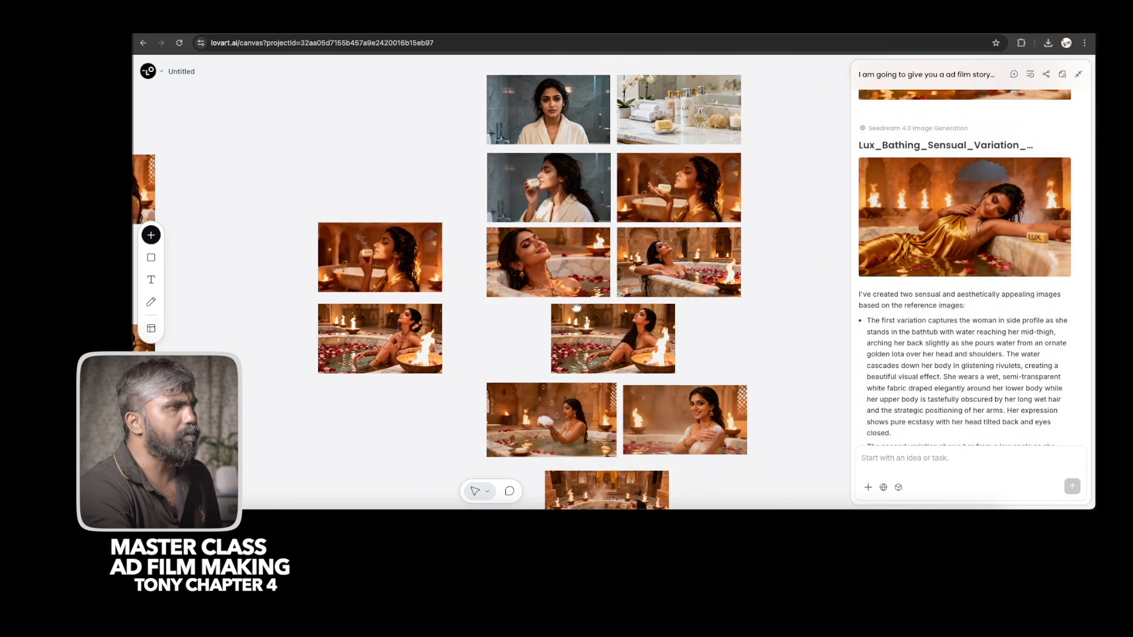
Examine the two variations beside the storyboard, focusing on the soap and face in the golden-robe soap-smelling shot.
scroll(576, 308, up, 5)
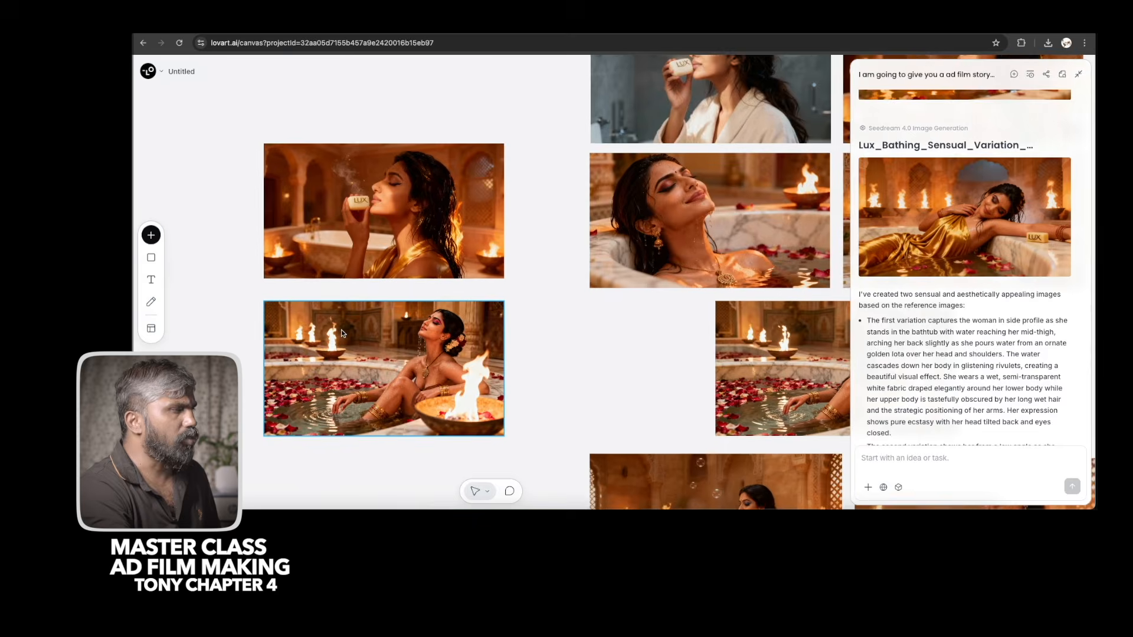
scroll(377, 329, up, 2)
scroll(356, 186, up, 4)
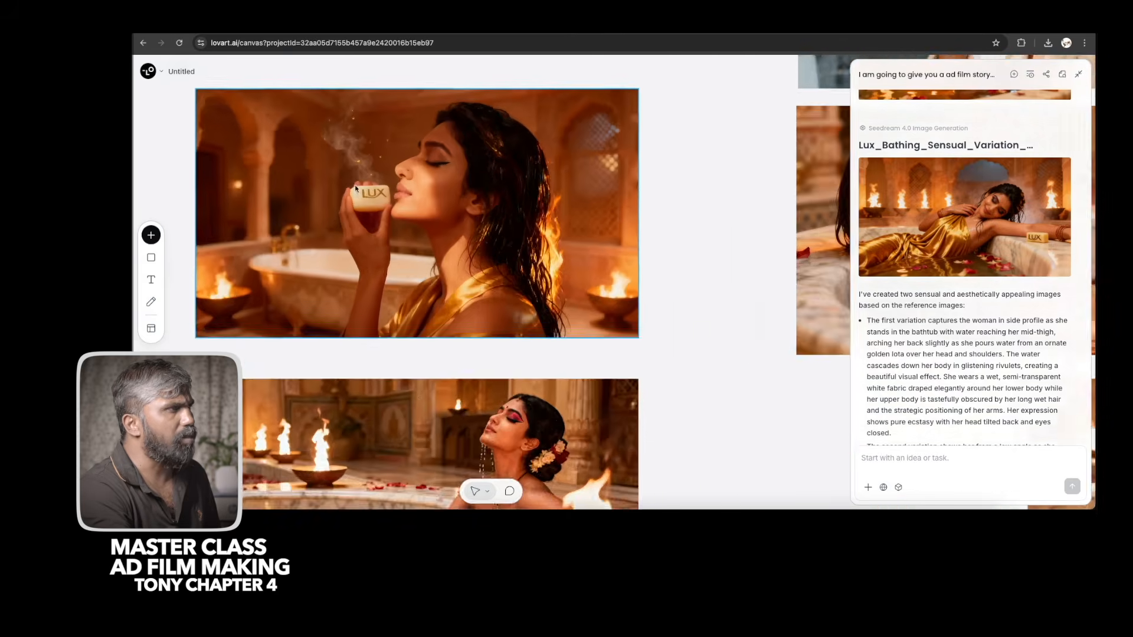
scroll(355, 186, up, 3)
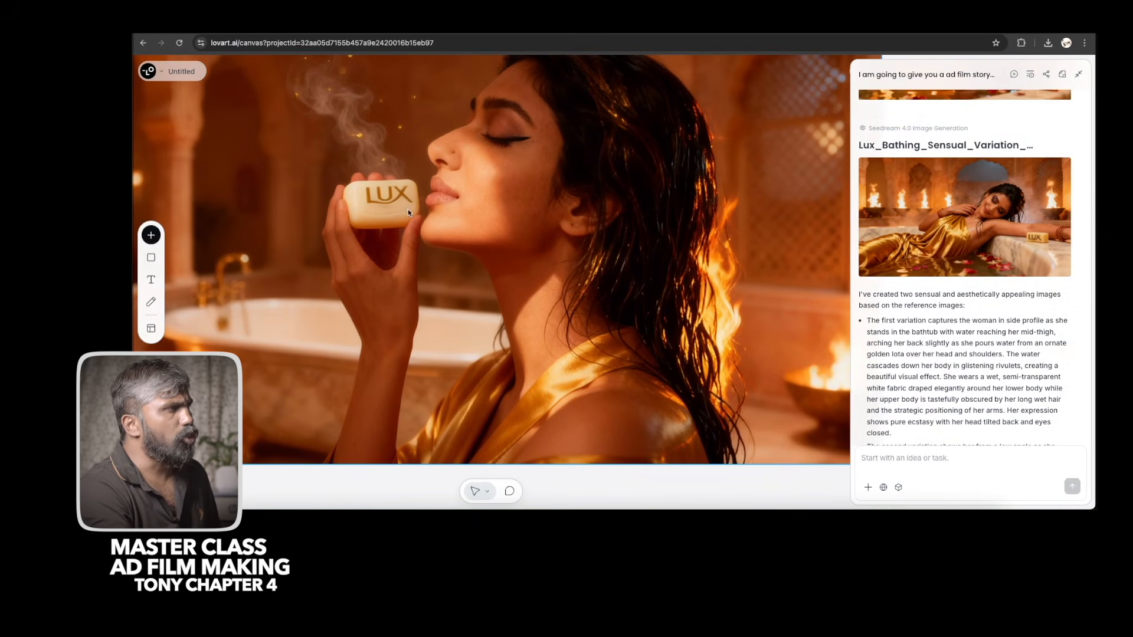
Examine the soap grip in the golden-robe shot and the hair, flowers and water droplets in the flower-haired bathing shot.
scroll(348, 194, up, 2)
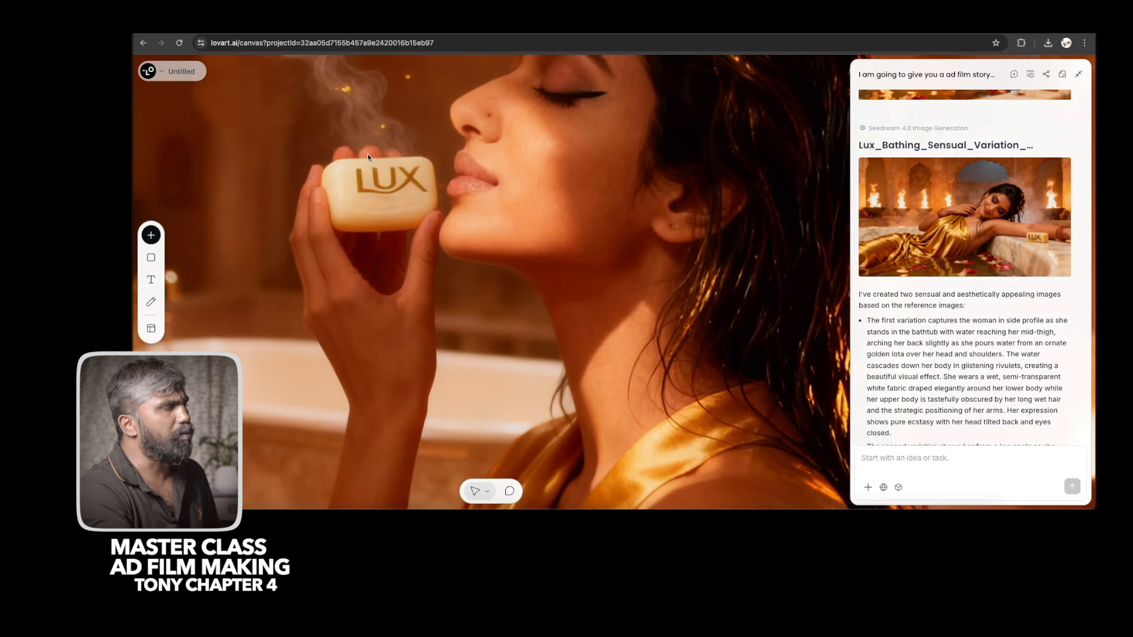
scroll(375, 280, down, 3)
scroll(390, 271, down, 5)
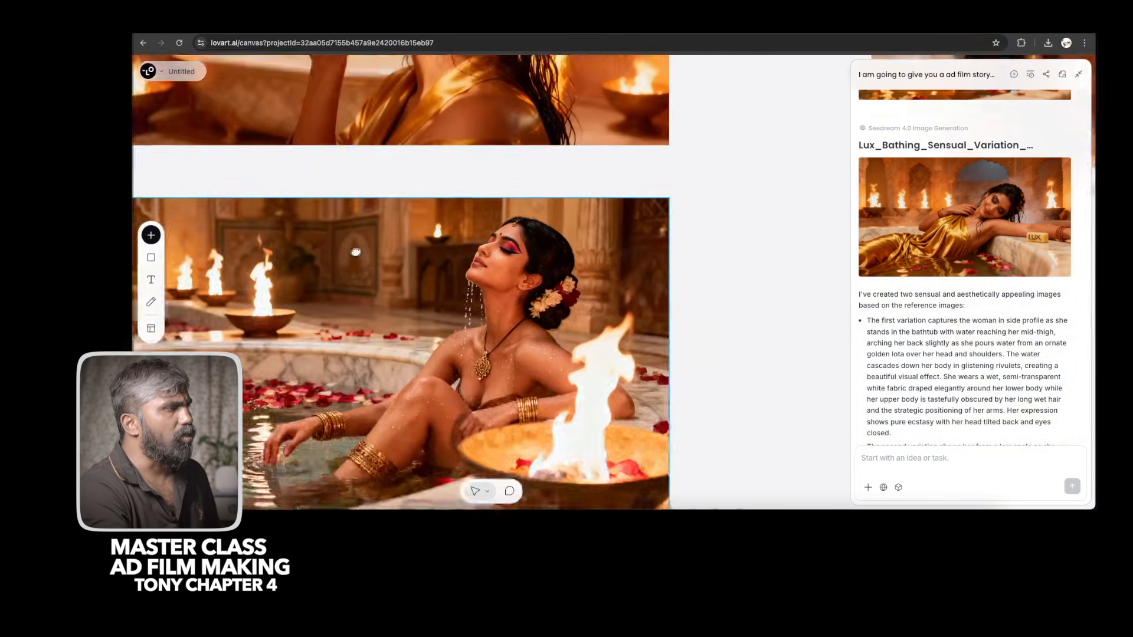
scroll(418, 267, up, 3)
scroll(417, 267, up, 3)
scroll(413, 253, right, 2)
scroll(413, 253, down, 1)
scroll(497, 214, down, 3)
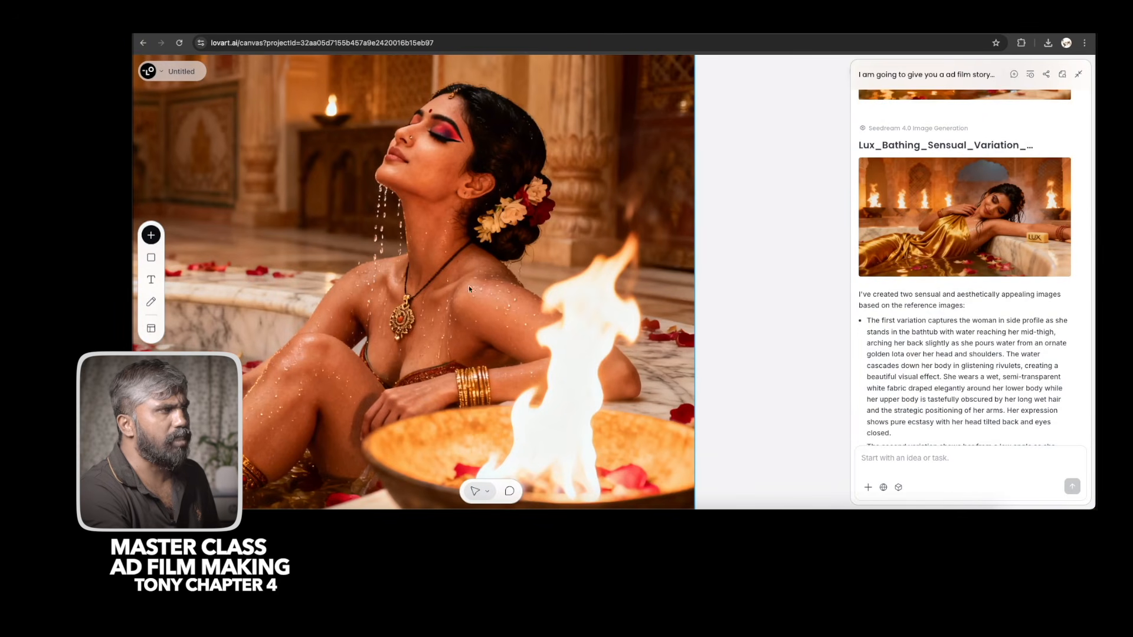
scroll(399, 190, down, 3)
scroll(399, 192, up, 5)
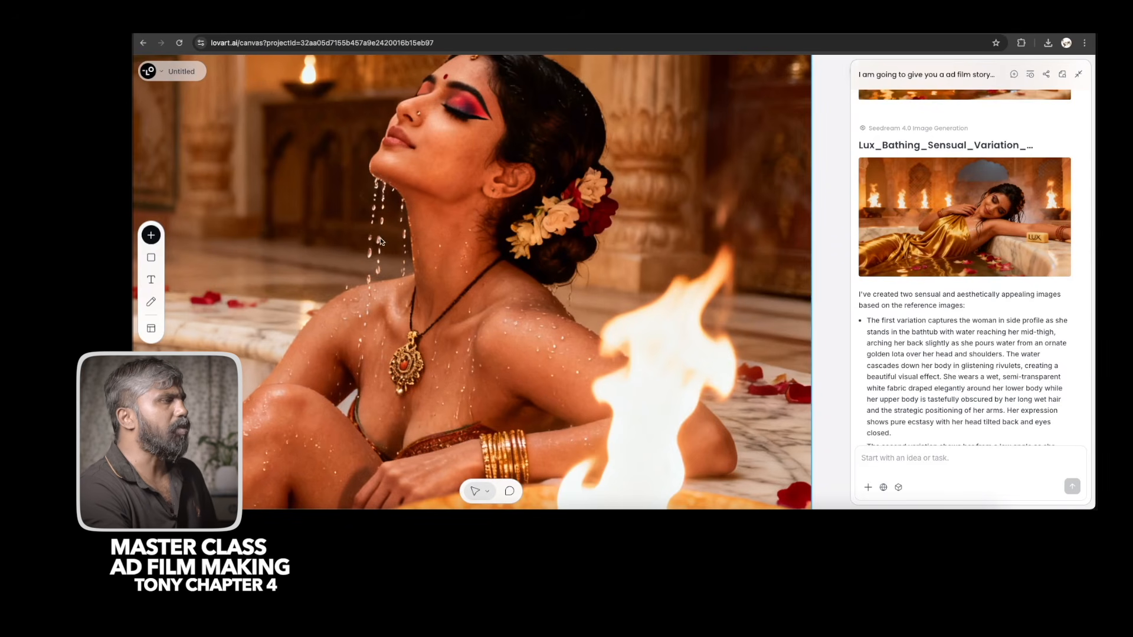
scroll(411, 253, down, 3)
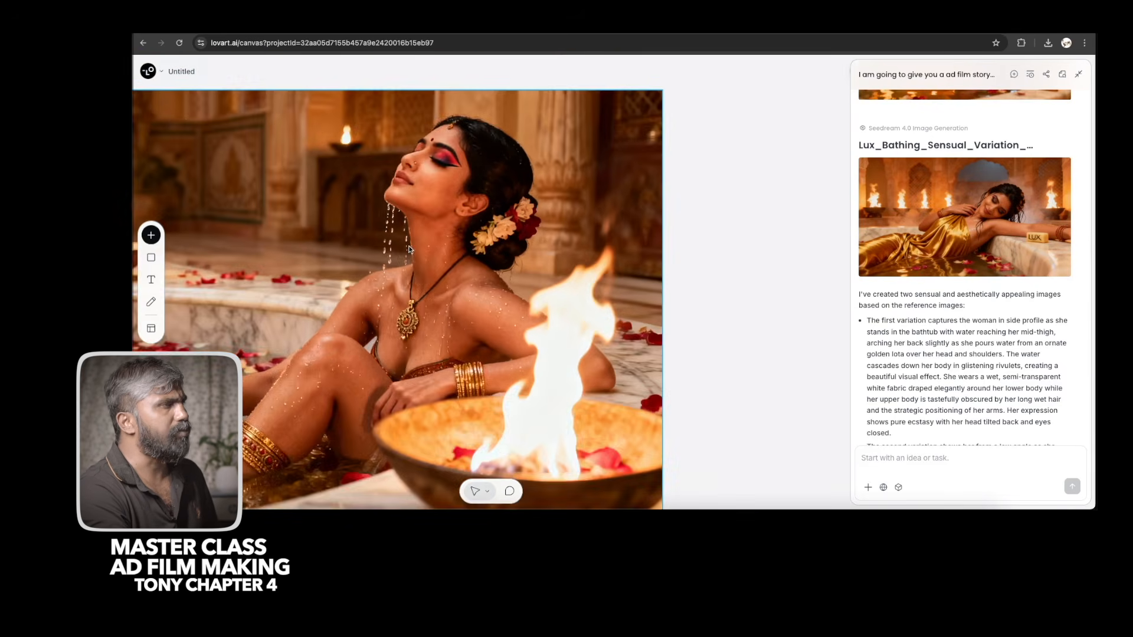
scroll(511, 335, up, 2)
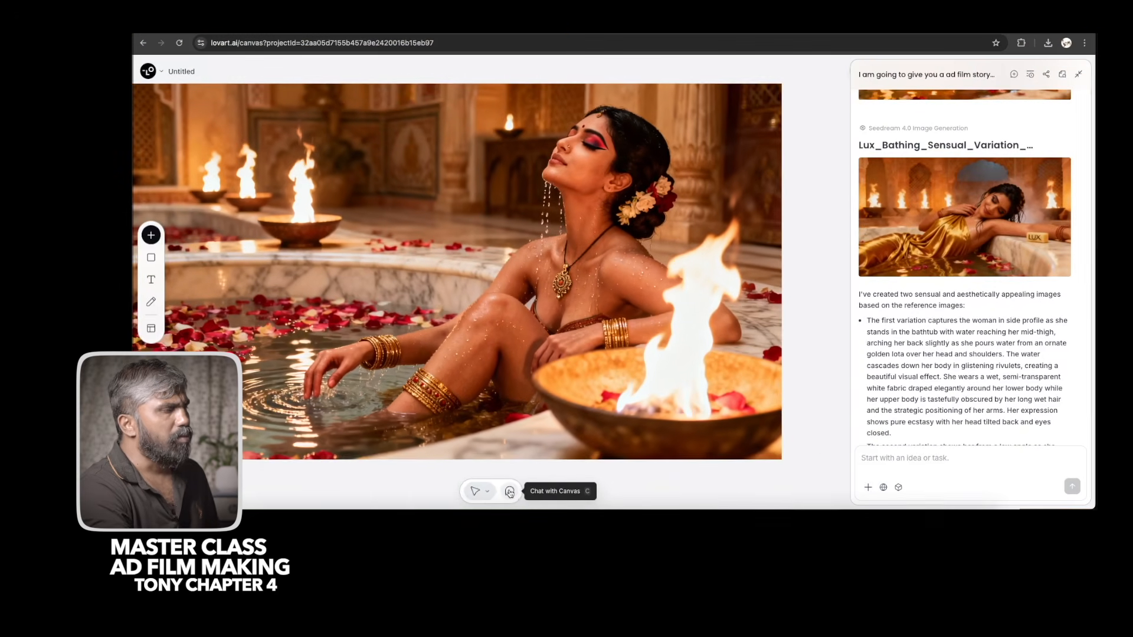
Mark the flower-decorated bun in the bathing shot for a canvas chat edit and run "the hair should be open, no Gajra".
click(509, 490)
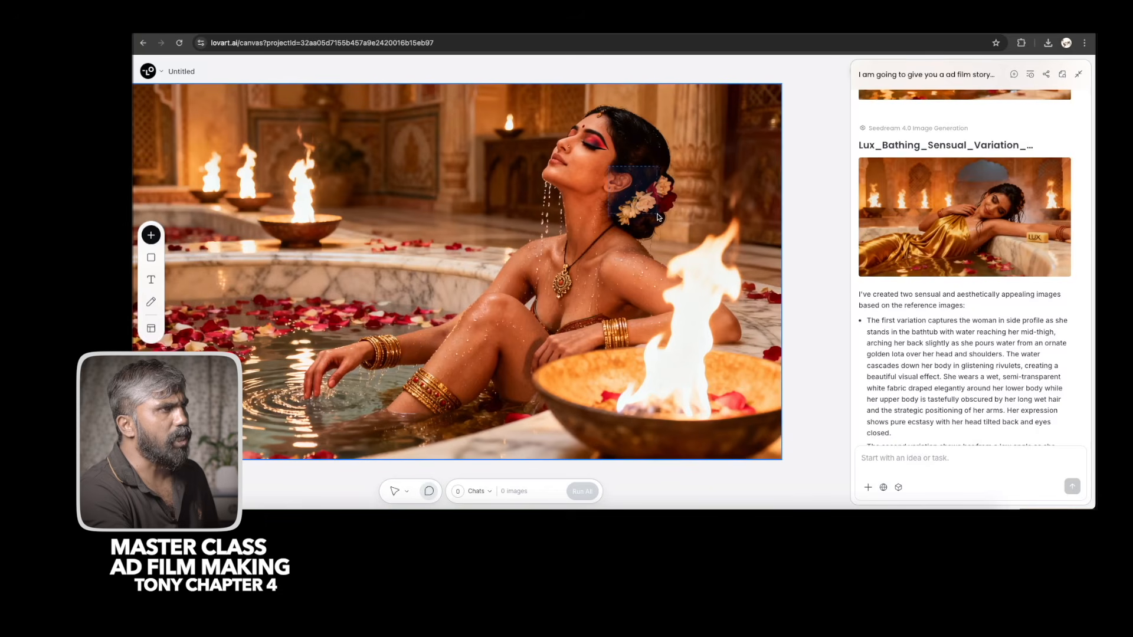
drag(697, 234, 692, 274)
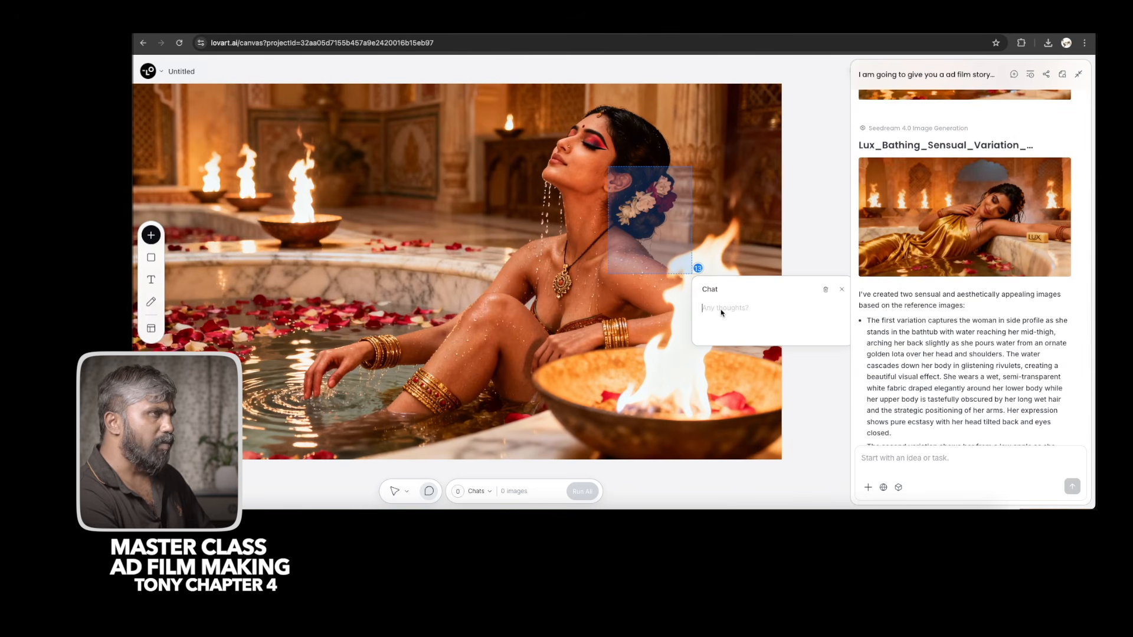
text(the hair should be open, no Gajra)
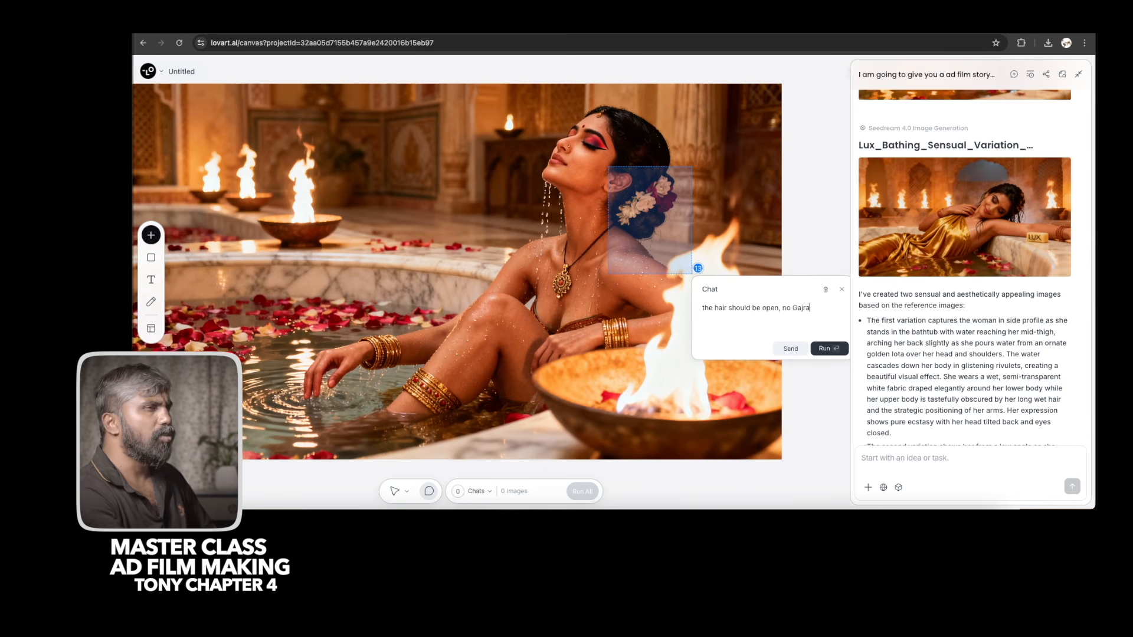
click(826, 348)
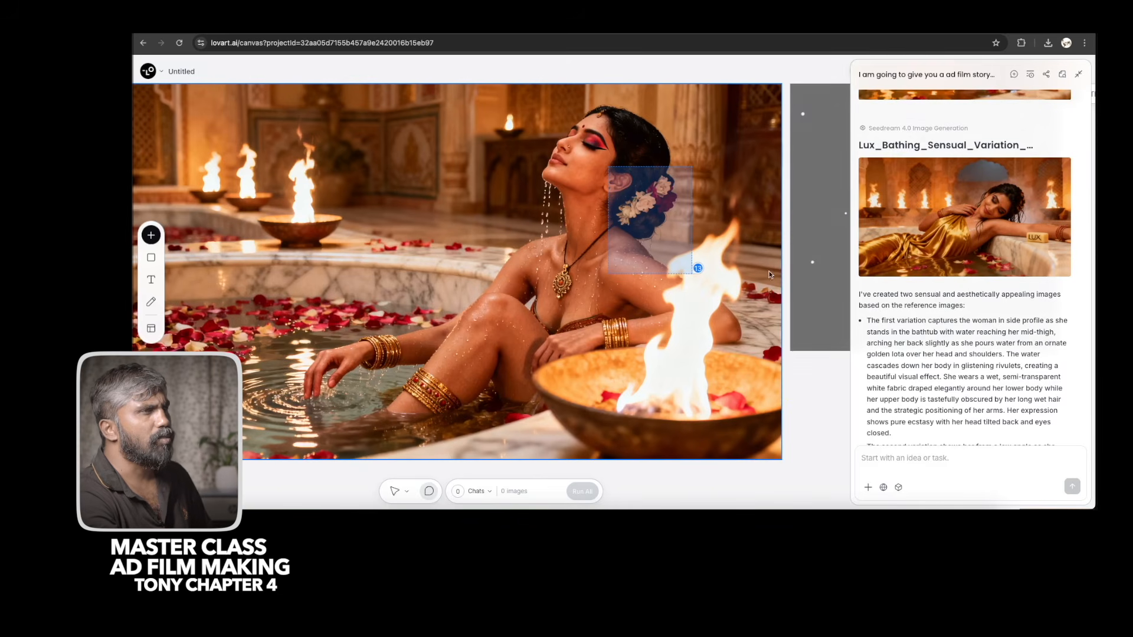
Examine the existing open-haired version of the bathing shot in the storyboard, focusing on the face and hair.
drag(769, 271, 497, 287)
scroll(561, 272, down, 1)
drag(561, 271, 536, 269)
scroll(690, 247, down, 5)
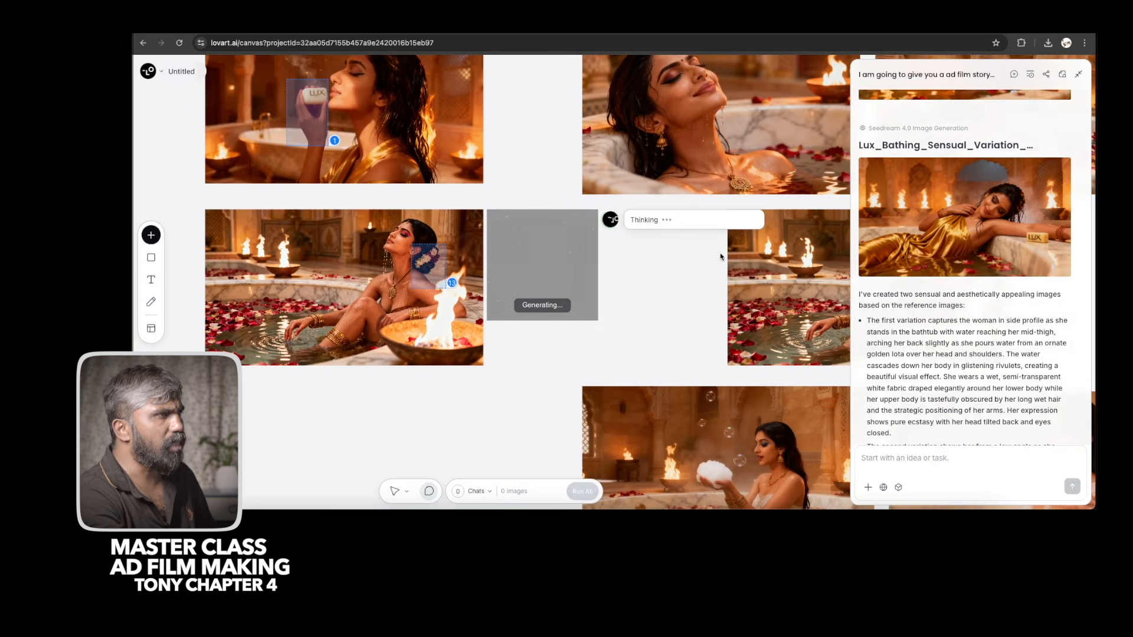
drag(627, 285, 297, 276)
drag(445, 285, 493, 322)
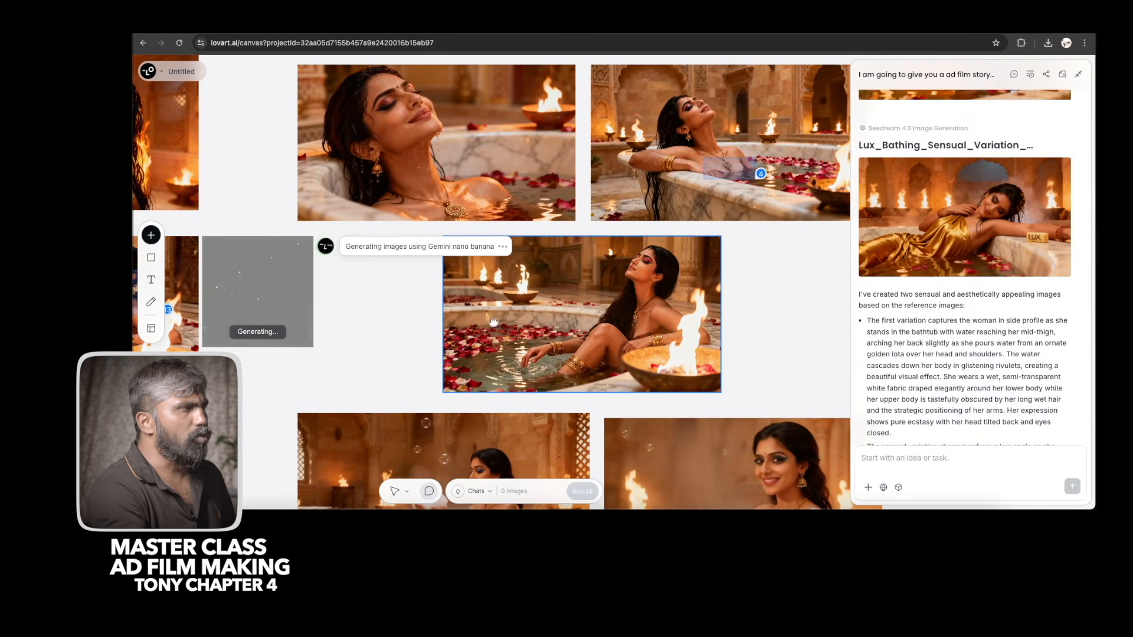
scroll(645, 279, down, 2)
scroll(649, 282, up, 6)
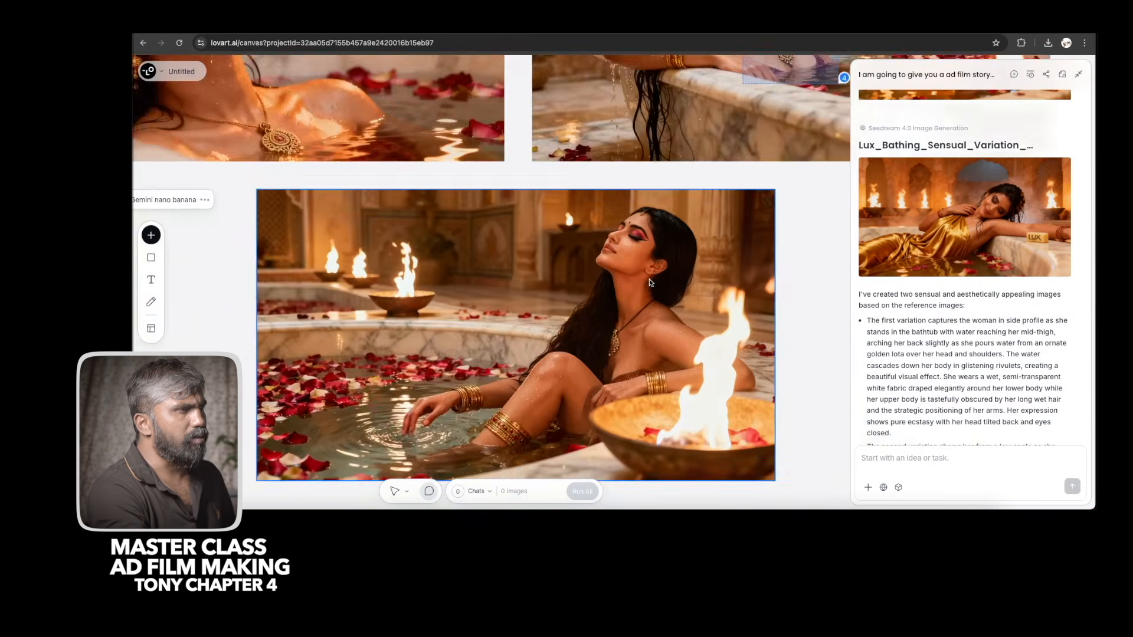
scroll(649, 283, up, 3)
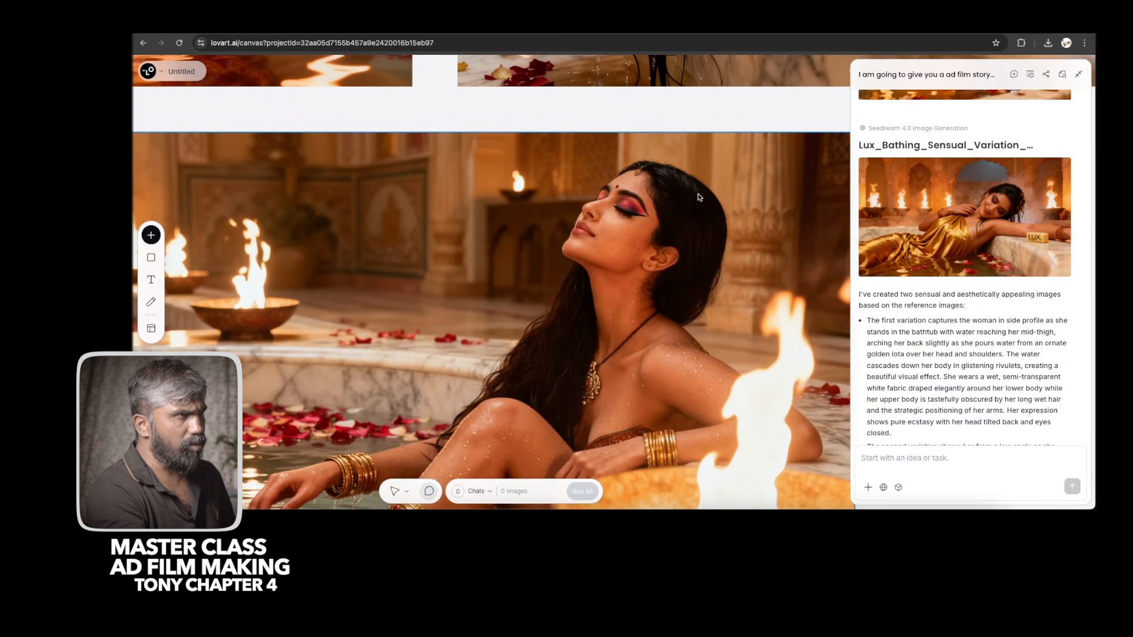
scroll(512, 300, down, 5)
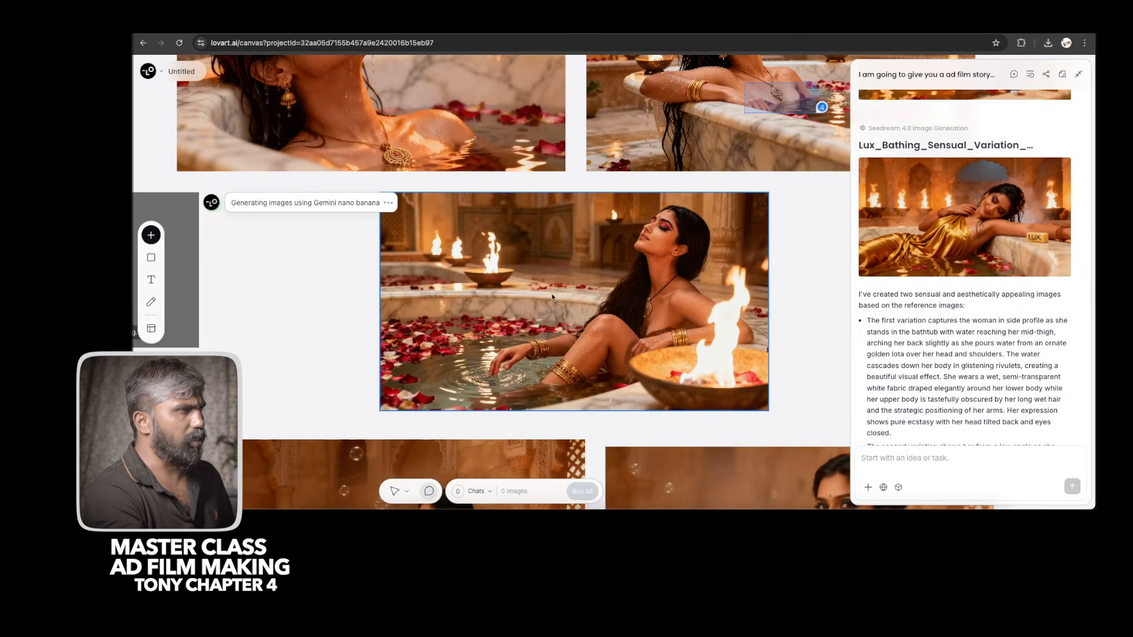
Compare the newly generated open-haired bathing image with the flower-haired original beside it.
scroll(574, 297, up, 3)
drag(573, 297, 622, 299)
scroll(290, 260, left, 3)
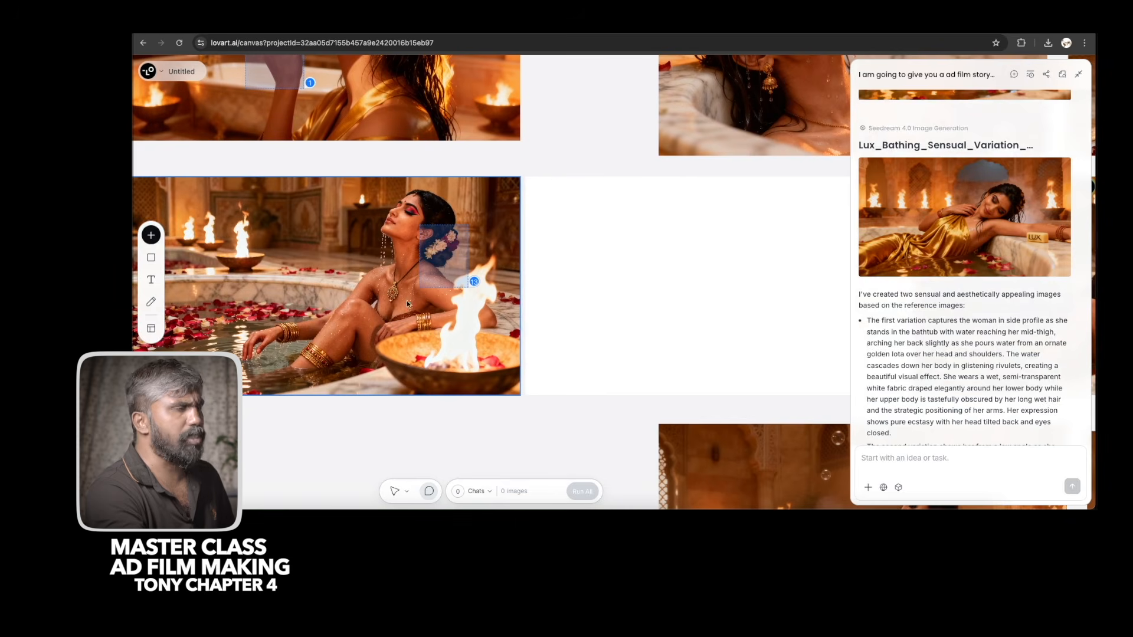
scroll(522, 328, right, 3)
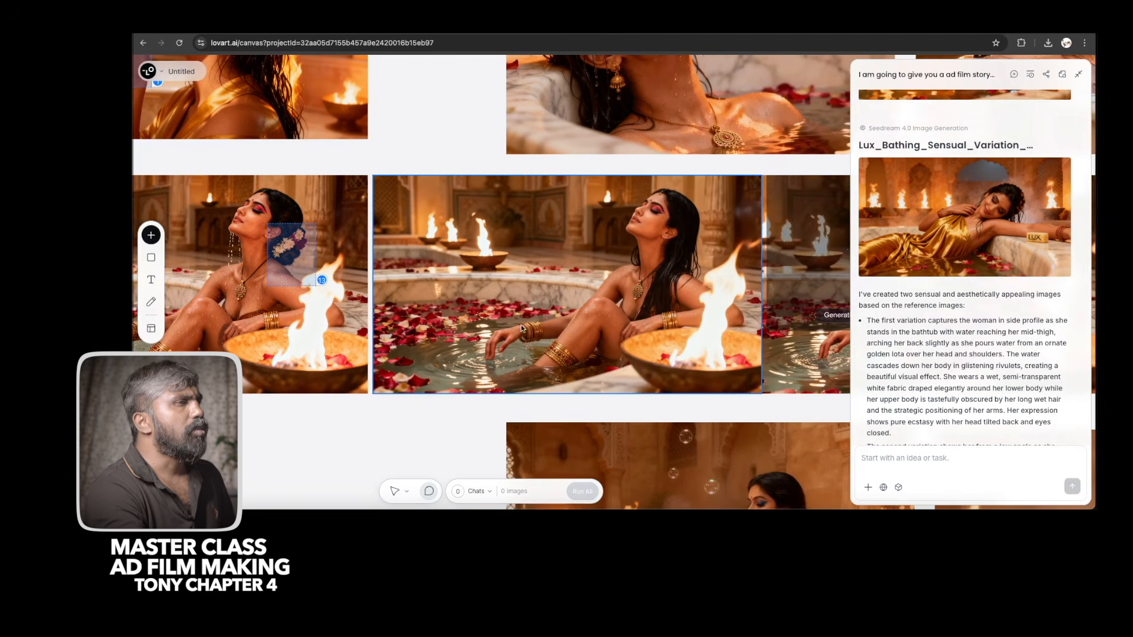
scroll(712, 318, right, 3)
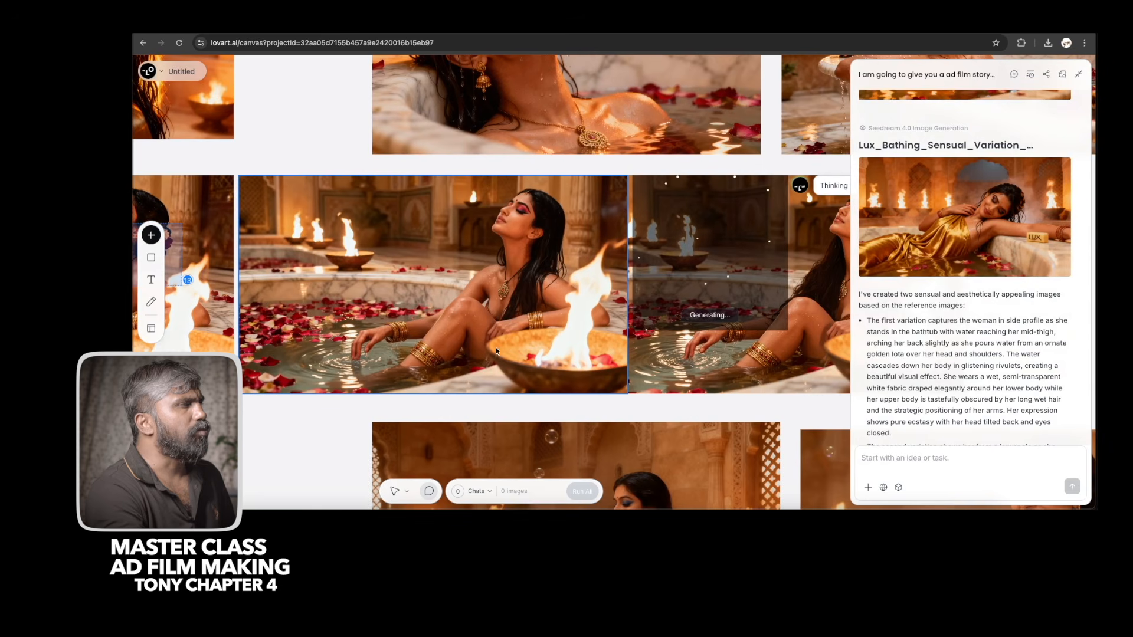
scroll(426, 295, left, 3)
scroll(301, 197, up, 5)
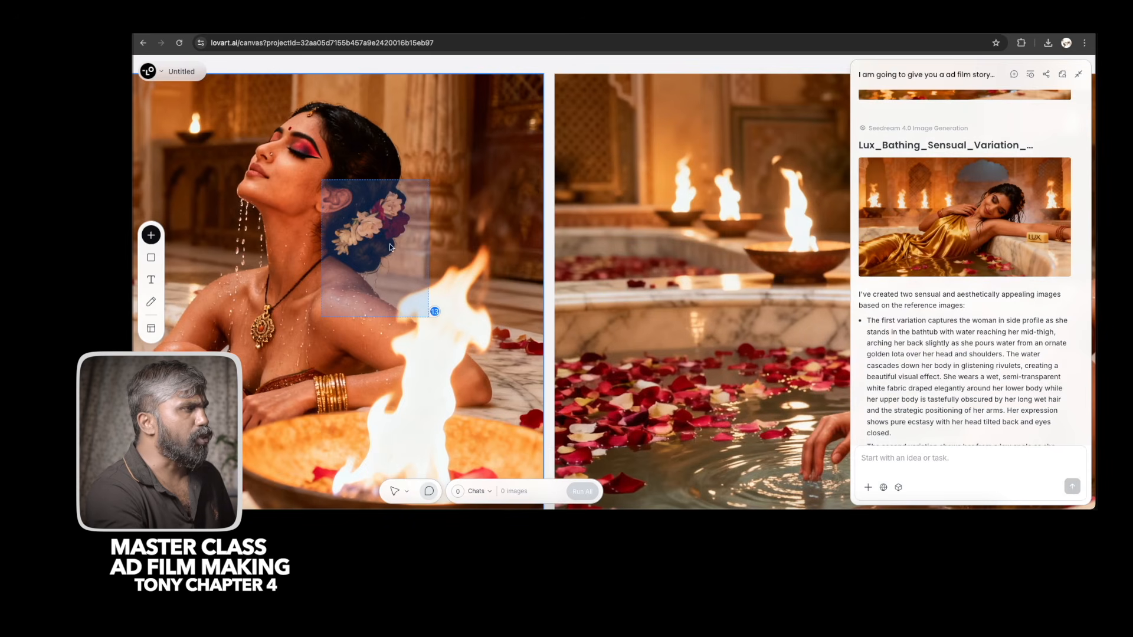
scroll(695, 265, right, 1)
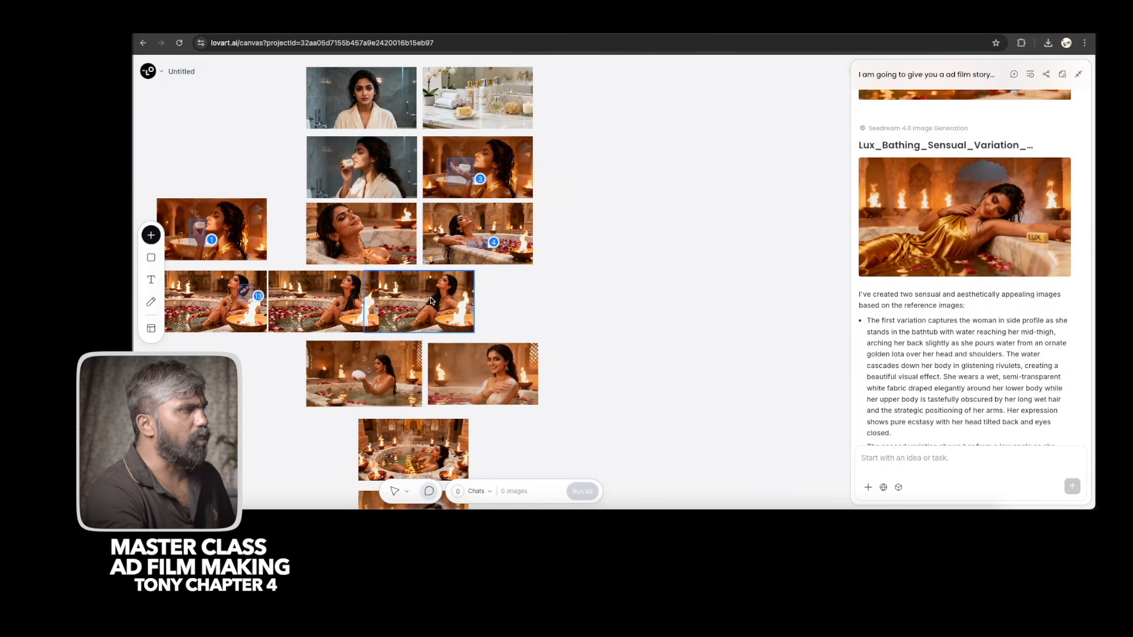
Move the older open-haired bathing image away from the storyboard and put the newly generated one in its place.
drag(430, 296, 776, 161)
key(Escape)
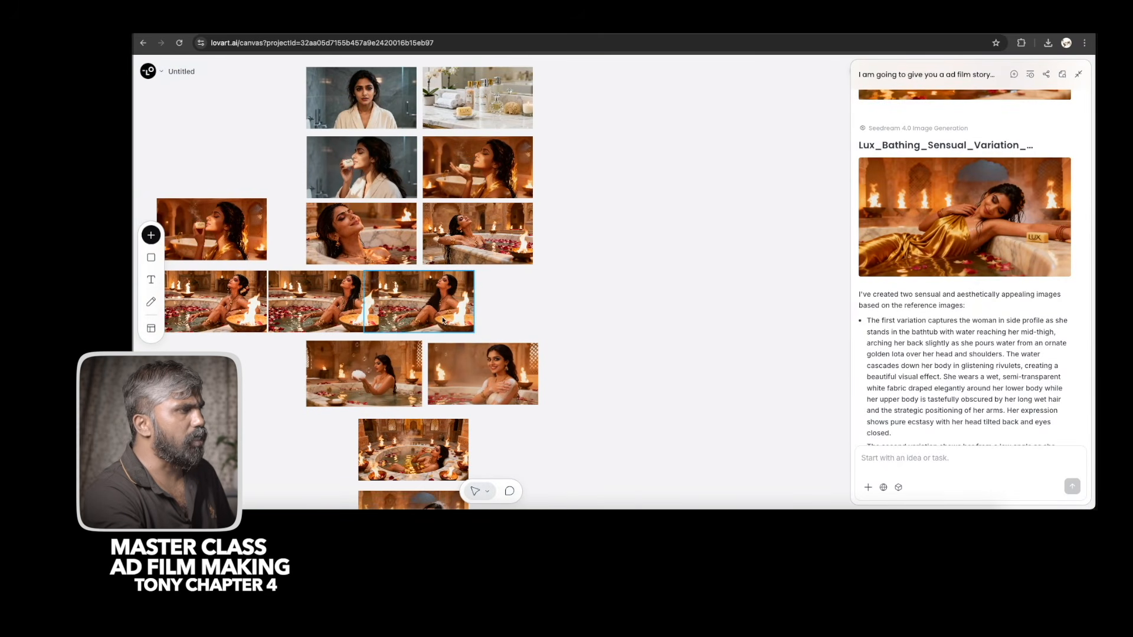
click(443, 319)
drag(455, 319, 793, 166)
drag(306, 315, 405, 315)
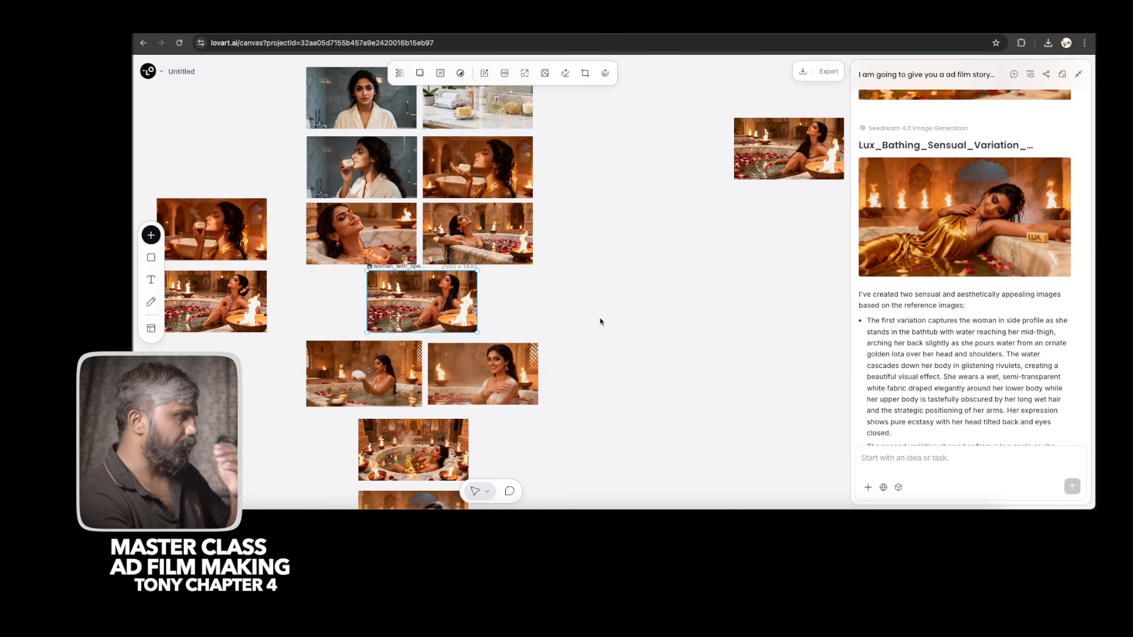
Mark the hand and soap area of the golden-robe soap-smelling variation for a canvas chat edit.
scroll(390, 325, left, 10)
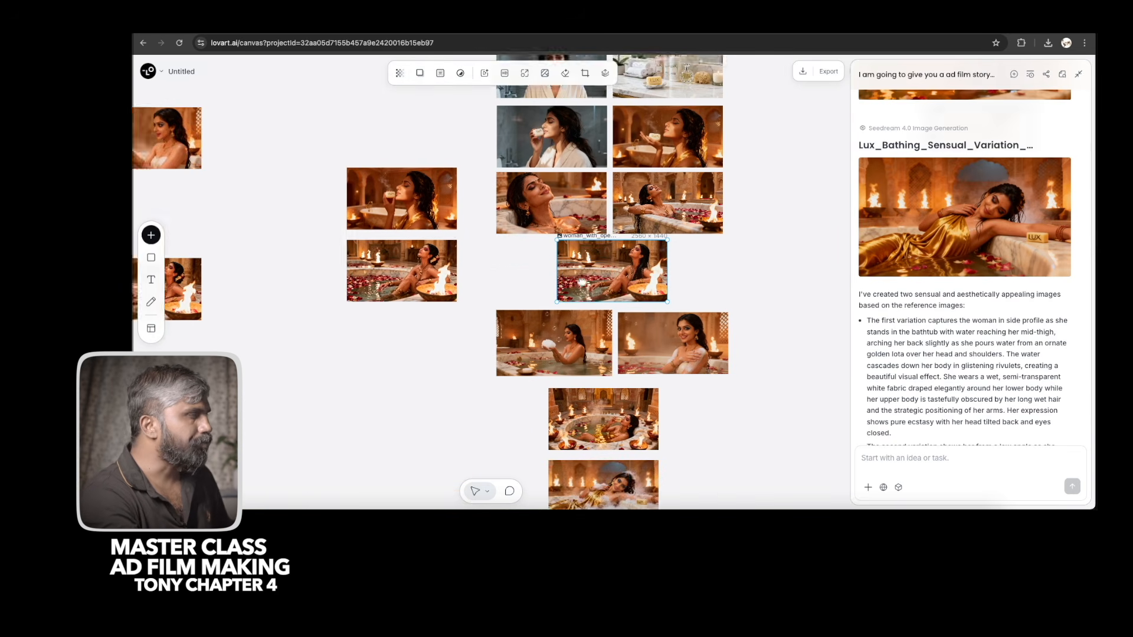
scroll(564, 201, up, 10)
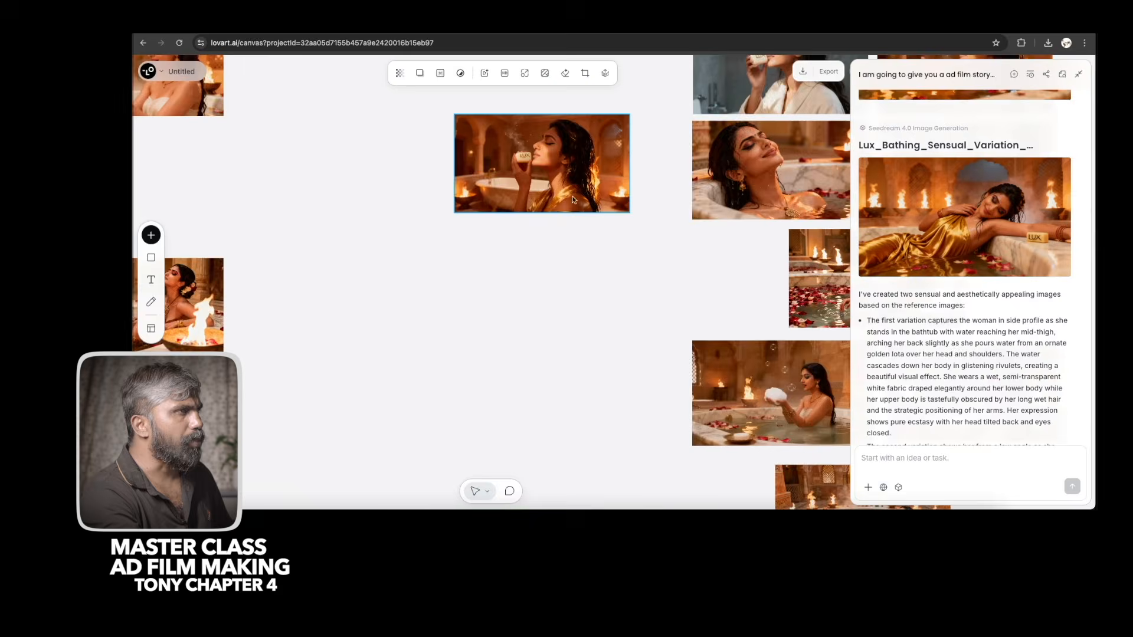
scroll(575, 167, up, 2)
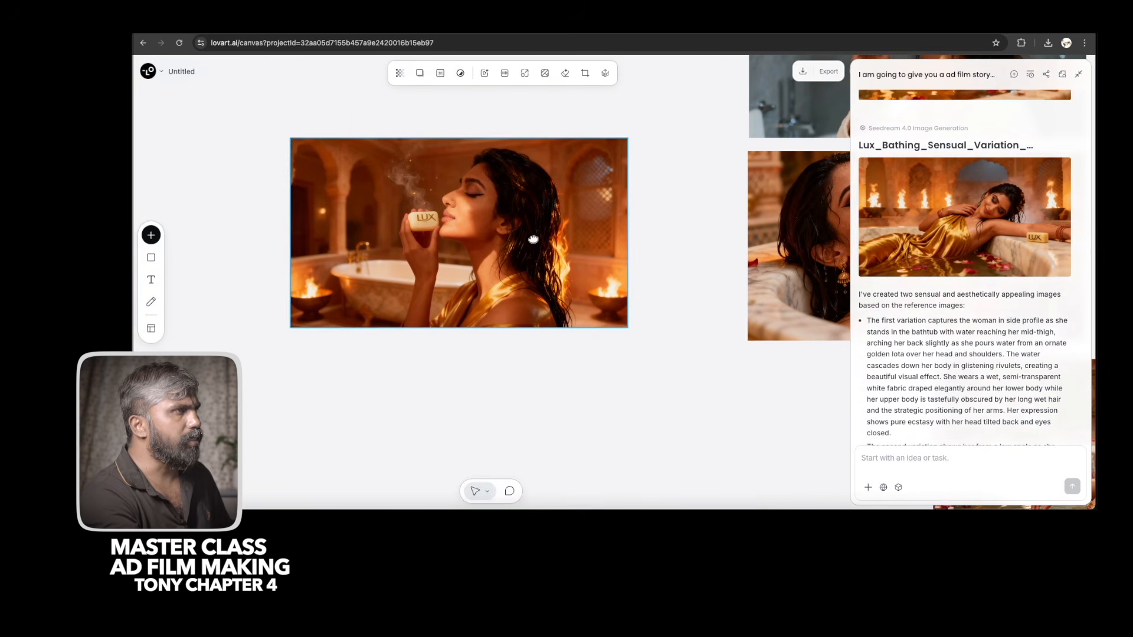
click(510, 491)
drag(383, 184, 459, 275)
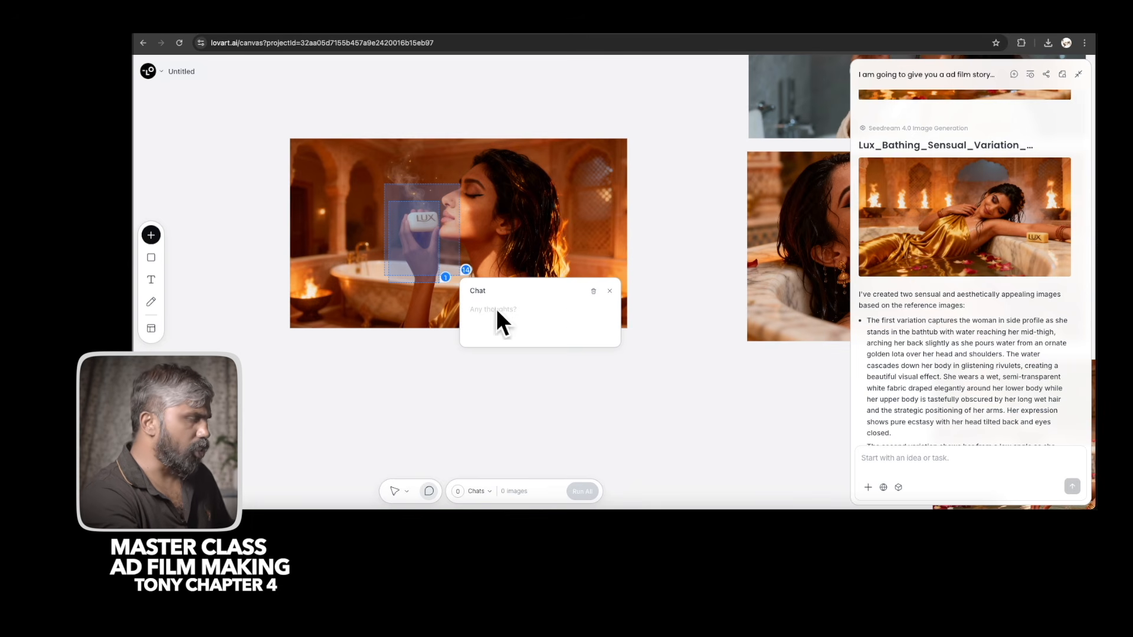
Leave canvas chat and examine the open-palm soap shot and the order of the scenes in the storyboard grid.
scroll(674, 263, down, 5)
drag(683, 243, 366, 339)
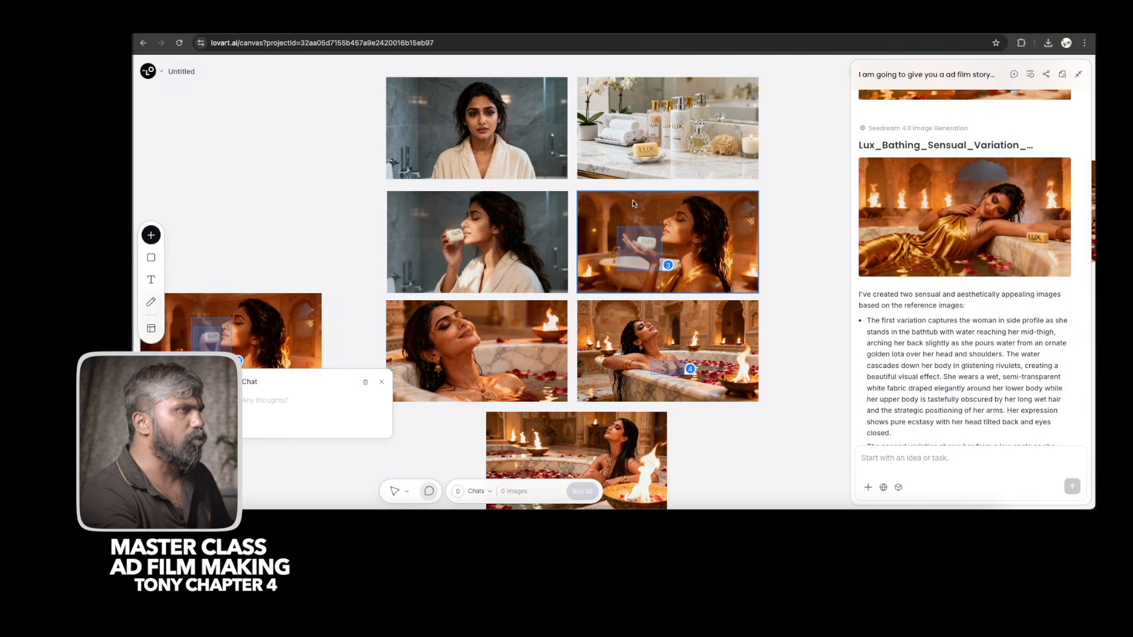
scroll(677, 253, up, 5)
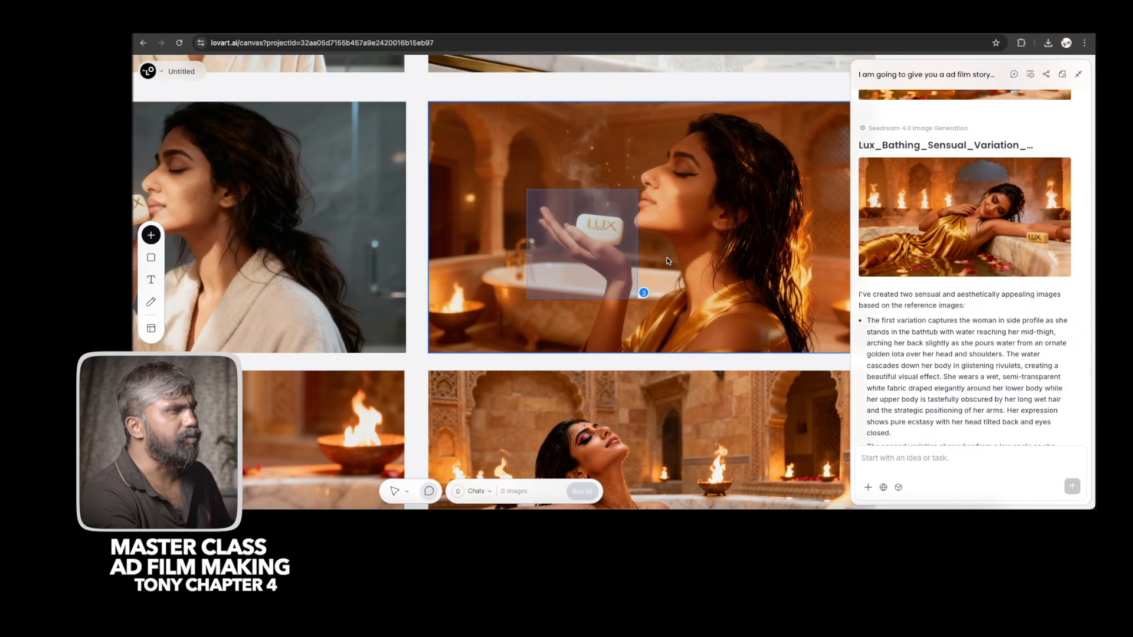
key(Escape)
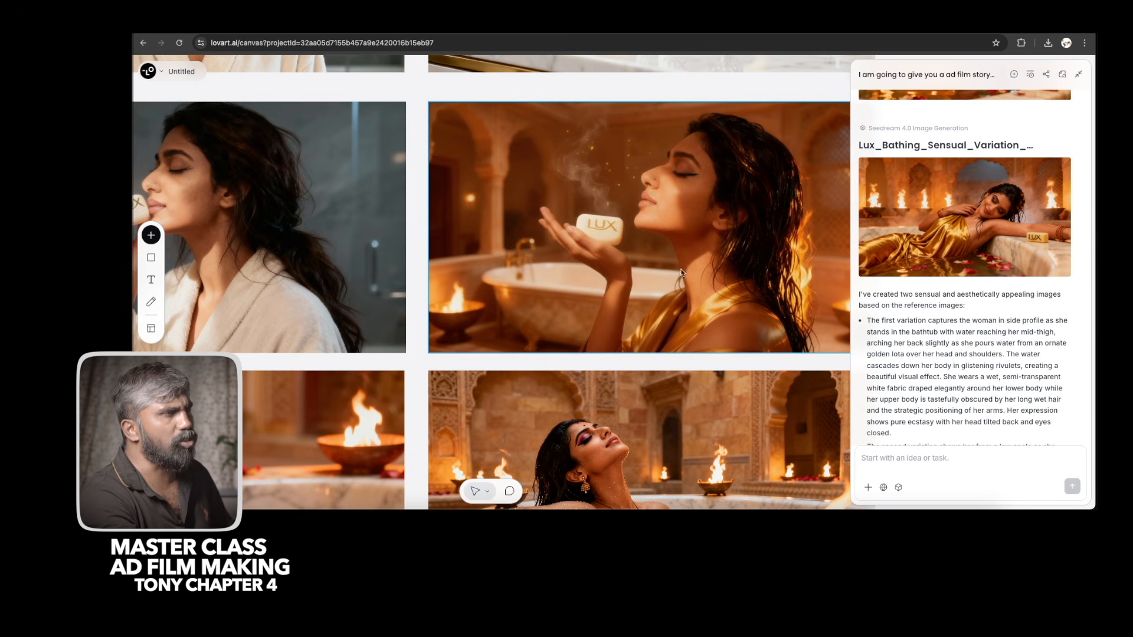
scroll(590, 275, down, 2)
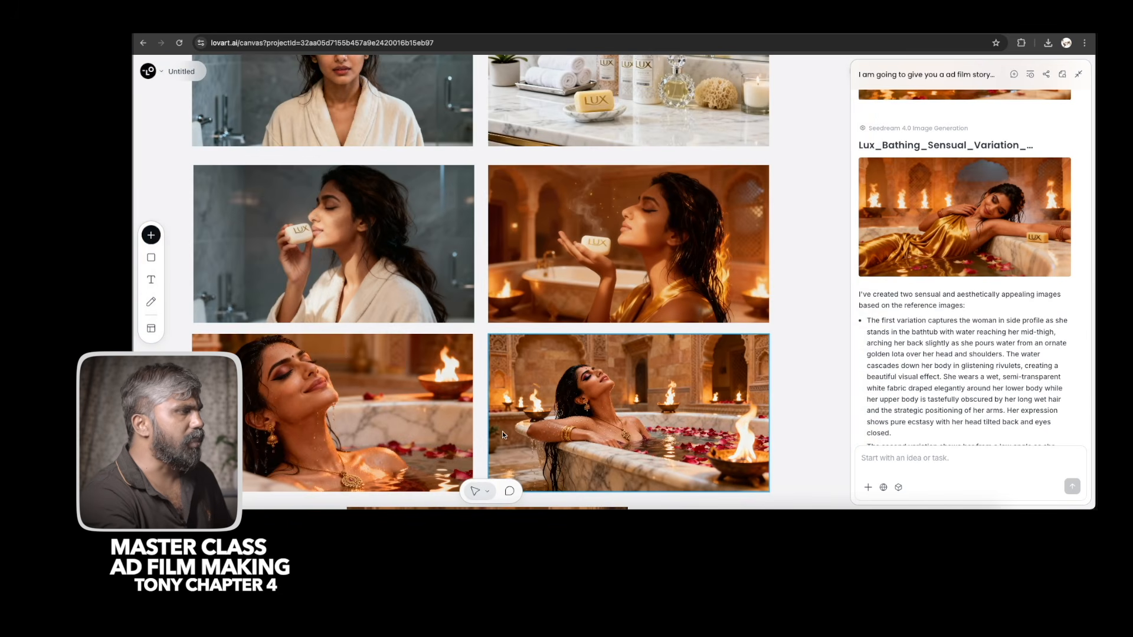
scroll(614, 275, down, 1)
drag(570, 265, 516, 172)
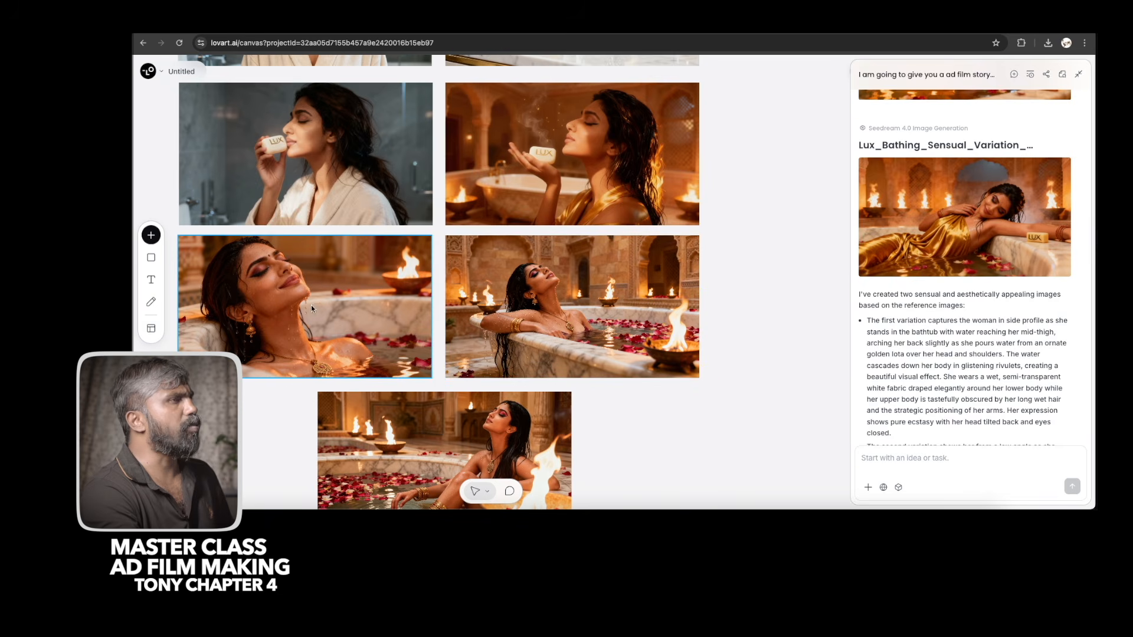
scroll(388, 330, down, 10)
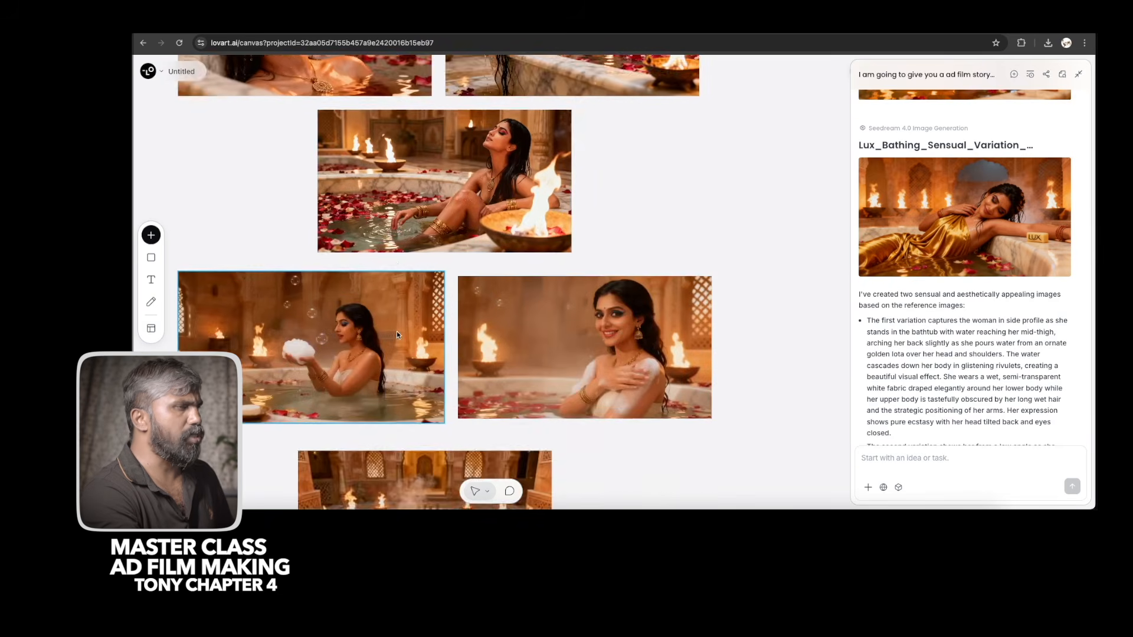
scroll(397, 331, down, 5)
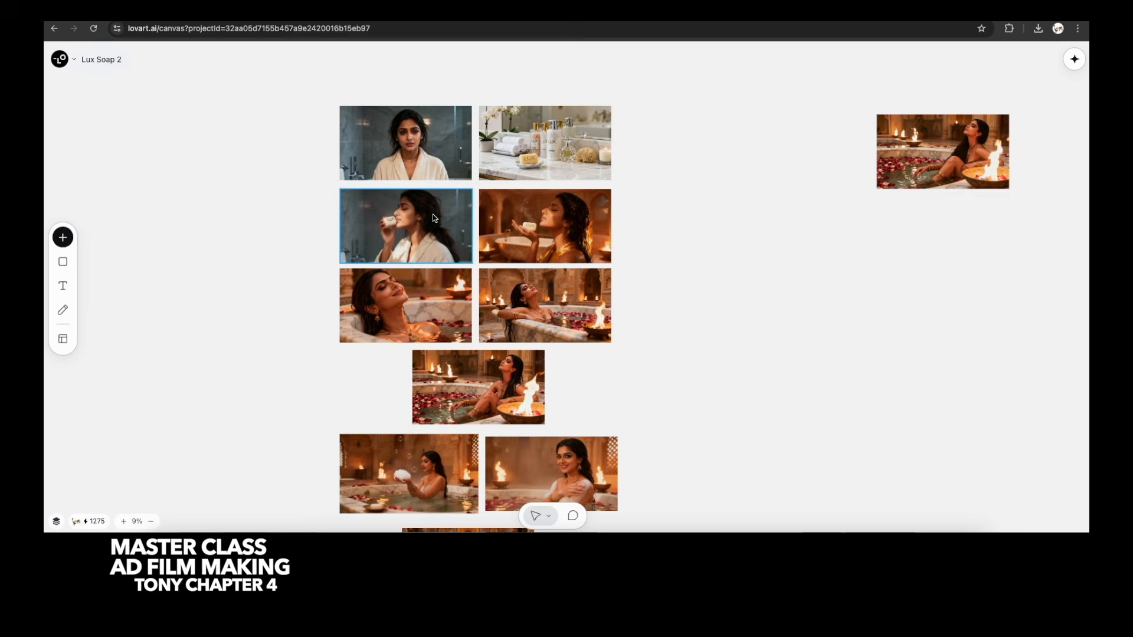
scroll(433, 214, up, 5)
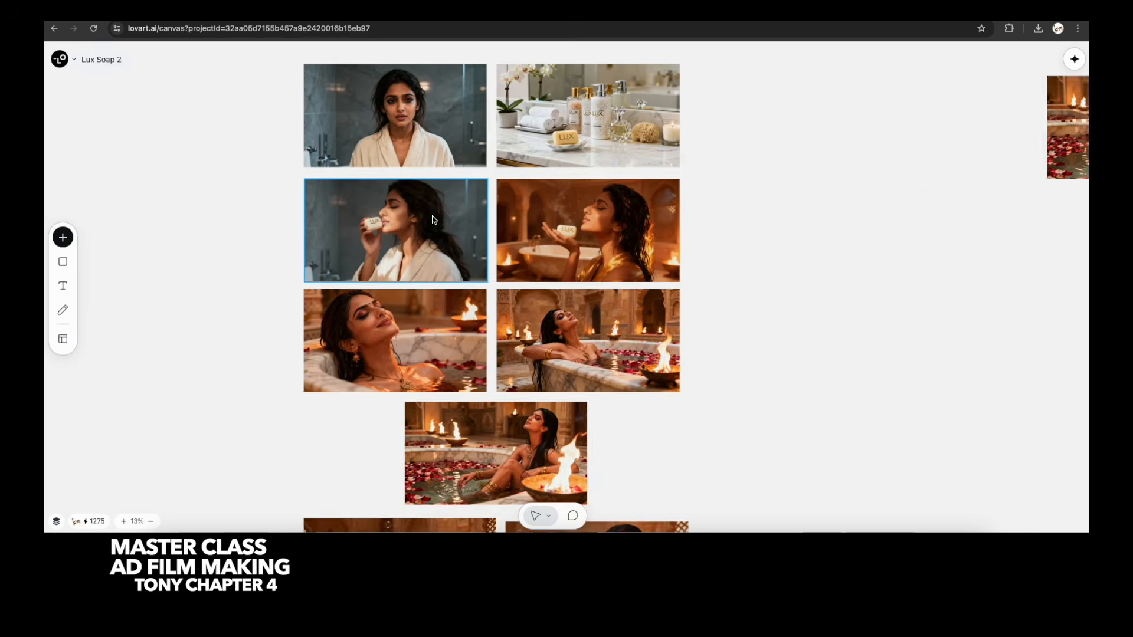
scroll(537, 239, up, 3)
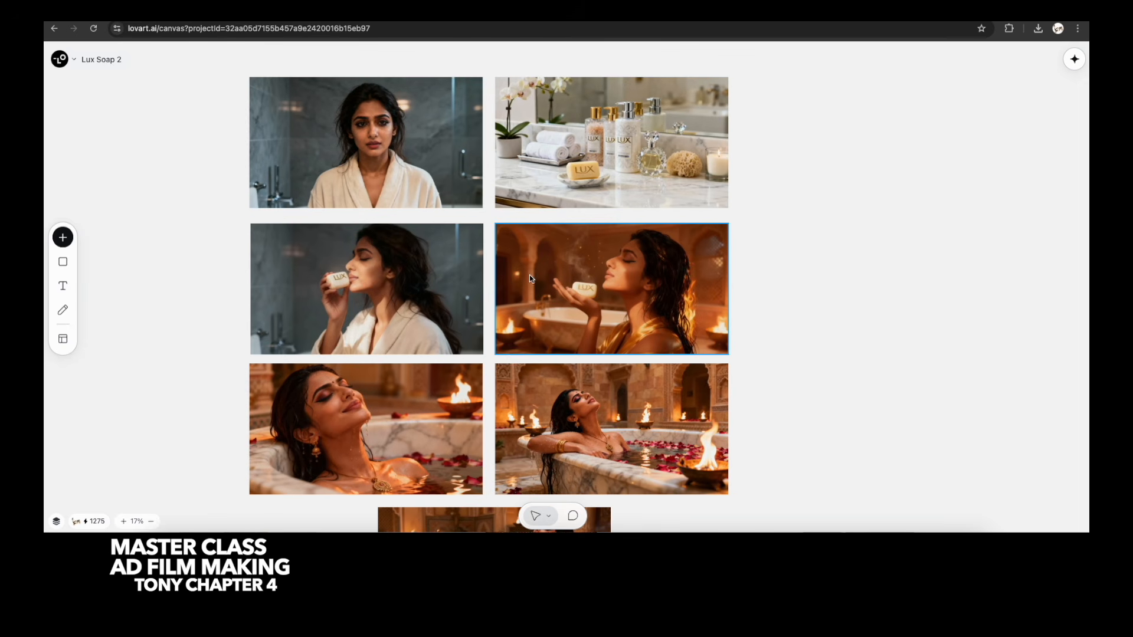
Examine the rest of the Lux storyboard, from the fireside bathing shots to the closing soap shot on the marble basin.
scroll(526, 390, down, 11)
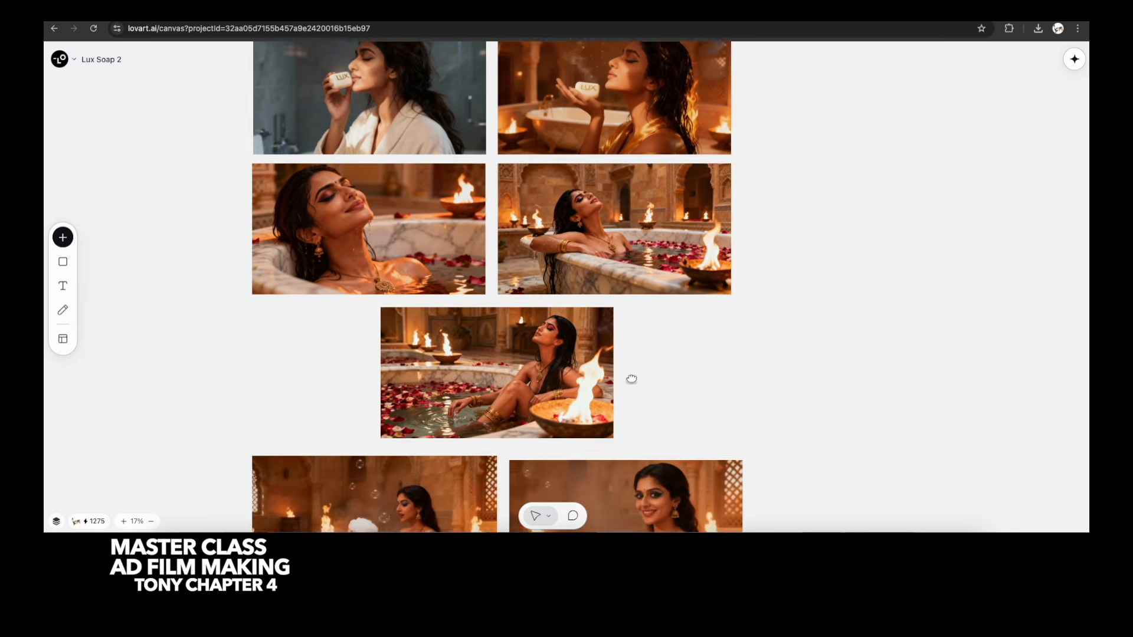
scroll(600, 334, up, 4)
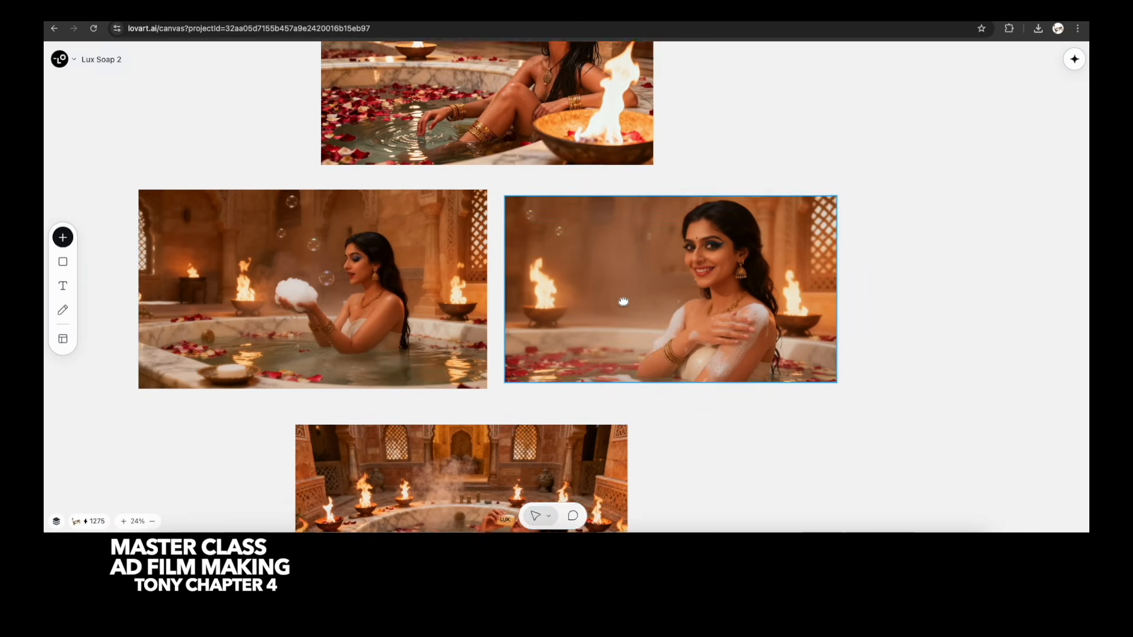
scroll(652, 311, up, 2)
drag(583, 305, 642, 285)
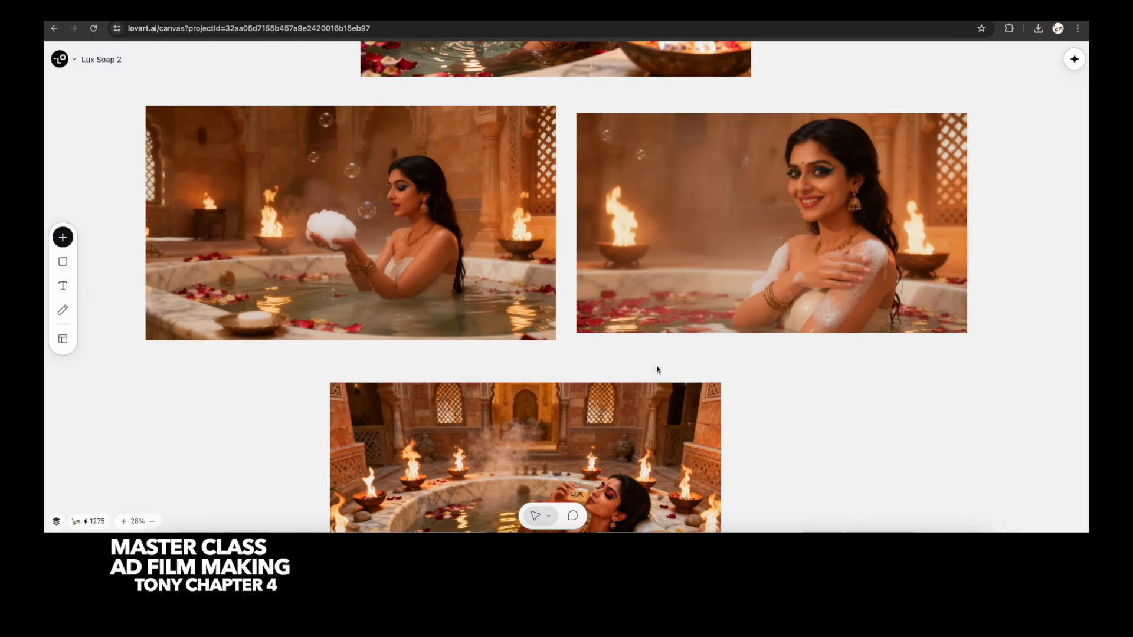
drag(656, 402, 649, 186)
scroll(575, 378, up, 2)
scroll(603, 225, down, 9)
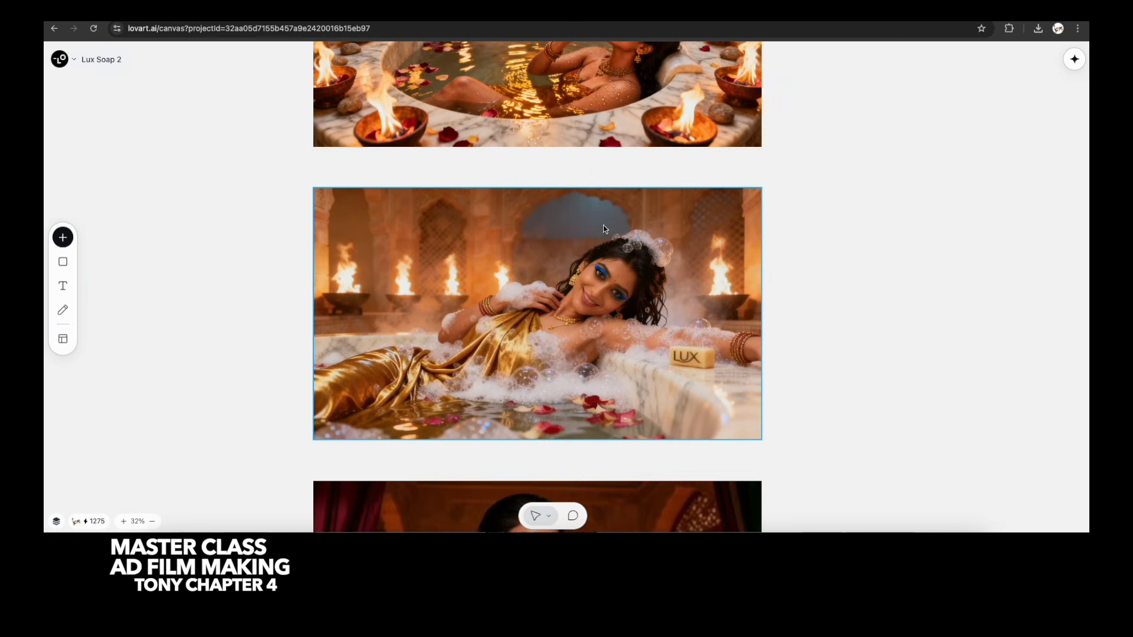
scroll(611, 258, down, 5)
scroll(618, 226, down, 6)
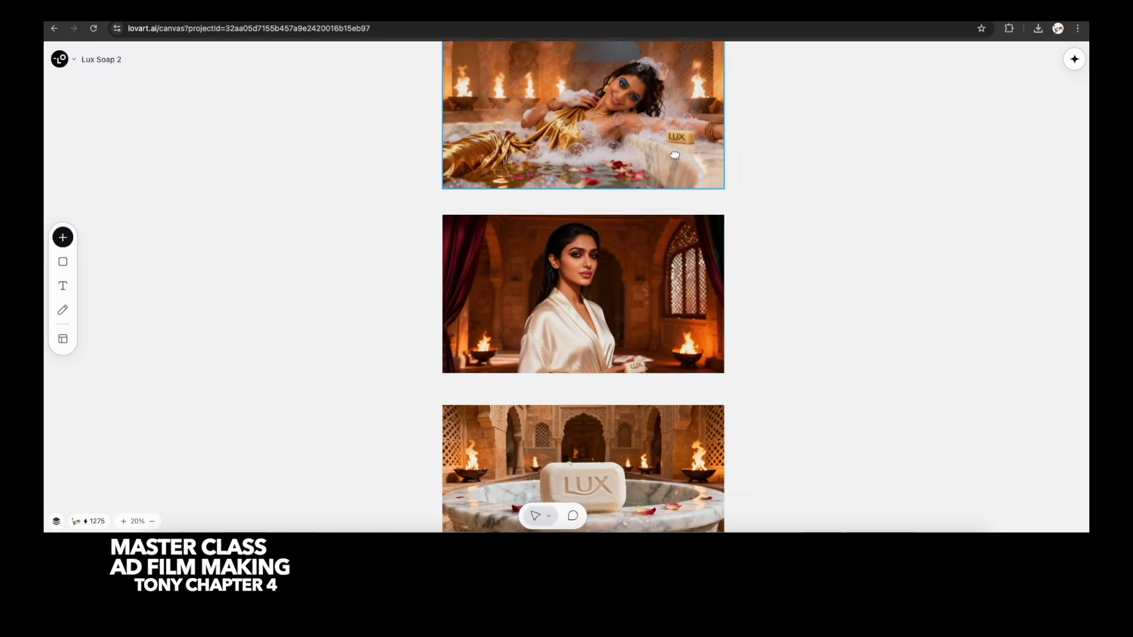
scroll(662, 196, up, 2)
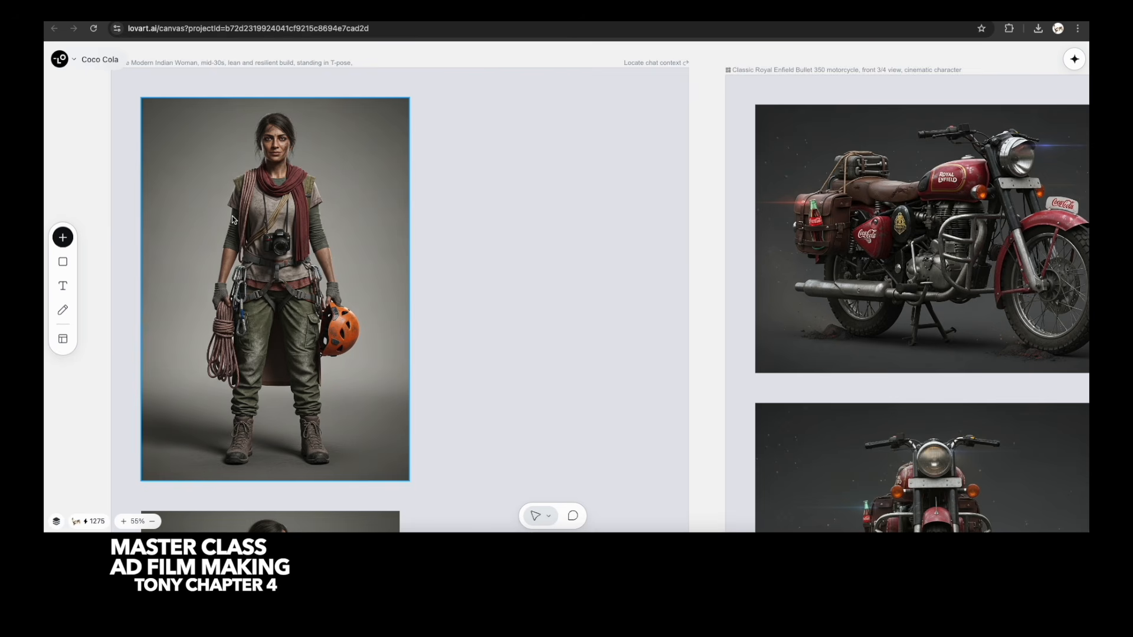
Examine the climber character and Royal Enfield motorcycle reference images in the Coco Cola project.
drag(696, 248, 367, 259)
drag(648, 259, 504, 259)
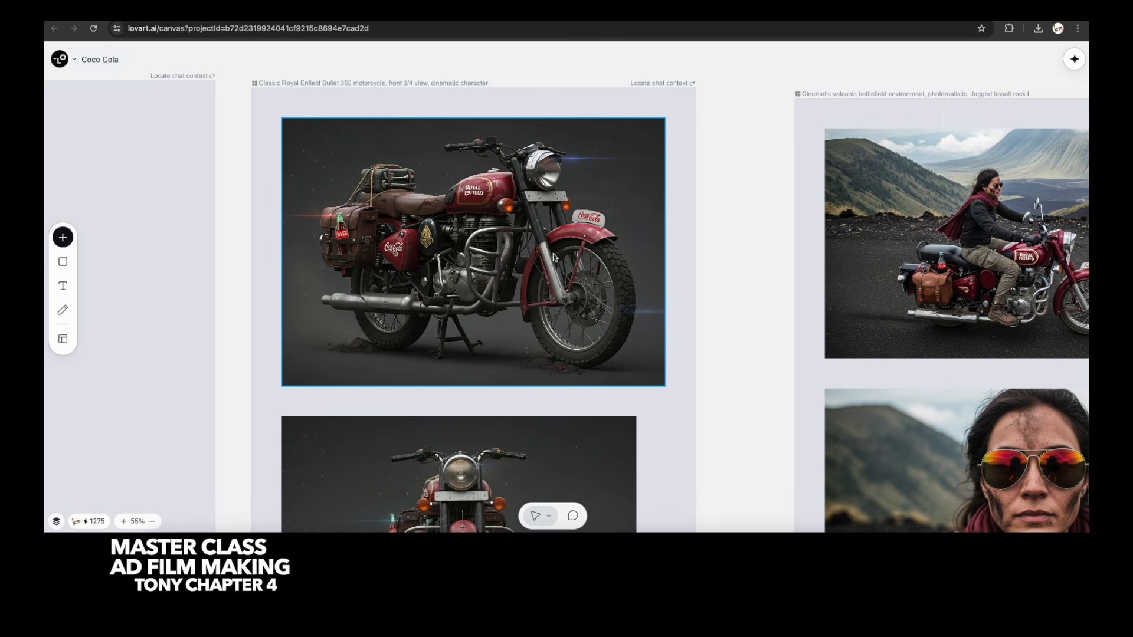
drag(641, 283, 370, 268)
scroll(594, 289, down, 1)
drag(712, 292, 469, 295)
scroll(518, 331, down, 2)
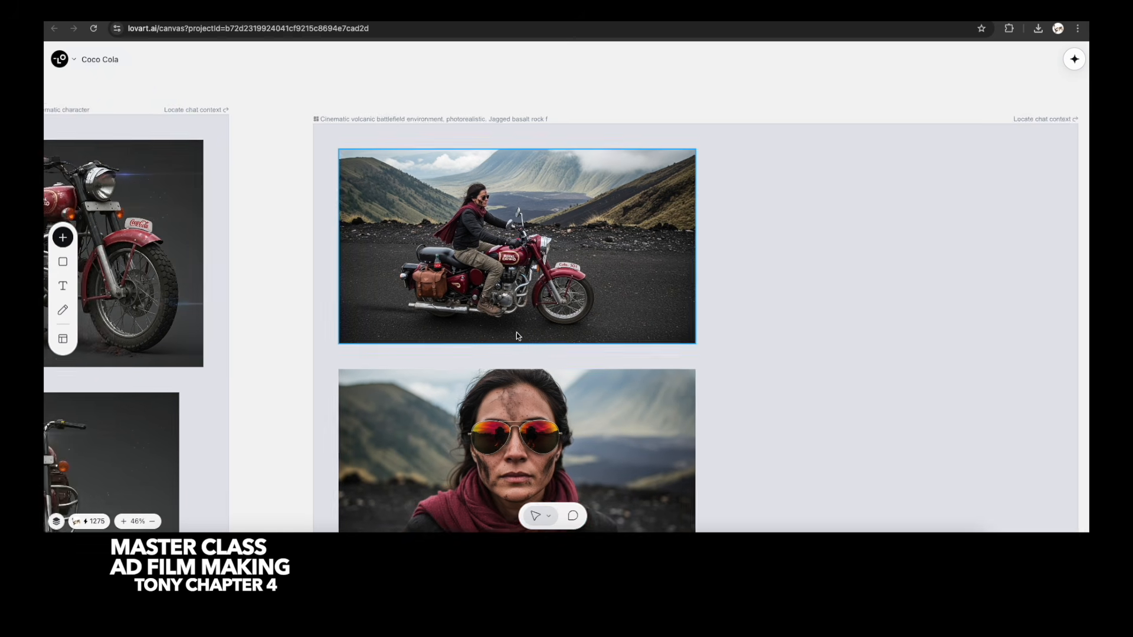
Examine the volcanic battlefield scenes in order, from the sunglasses close-up through the bottle-drinking shots to the lava jump and rear view.
scroll(508, 307, down, 3)
drag(524, 386, 505, 250)
scroll(490, 277, down, 6)
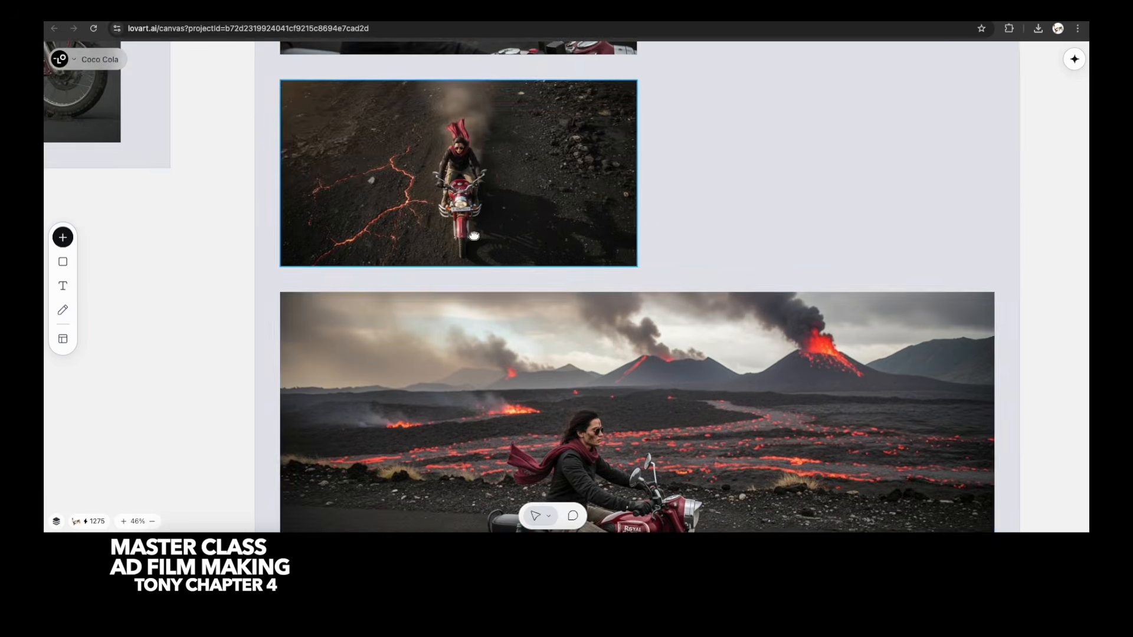
scroll(479, 296, down, 6)
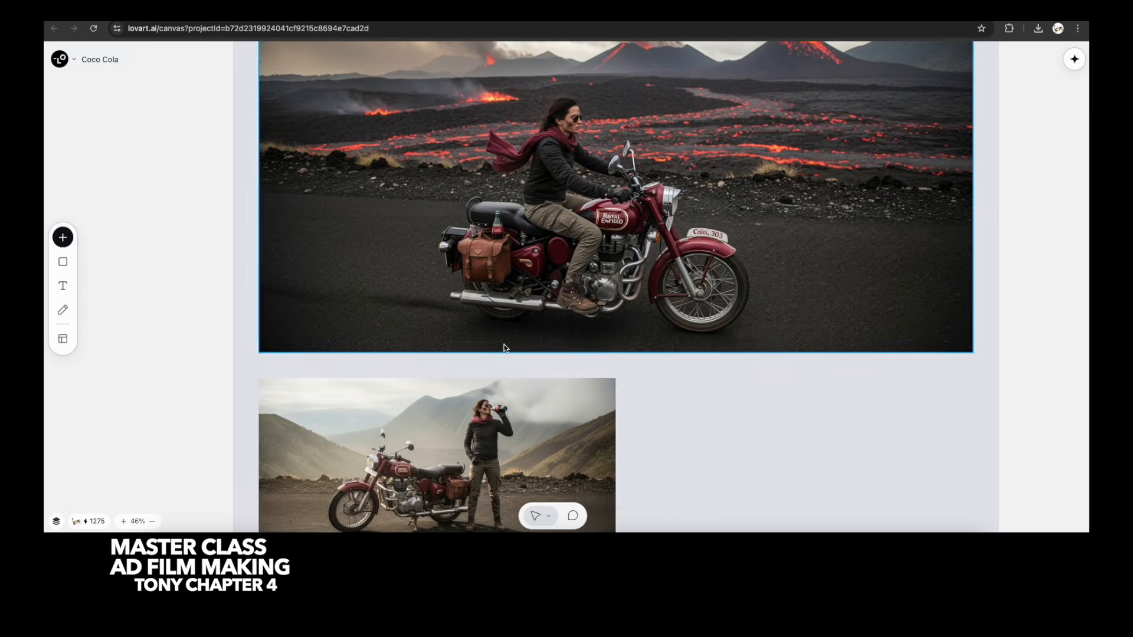
scroll(461, 354, down, 3)
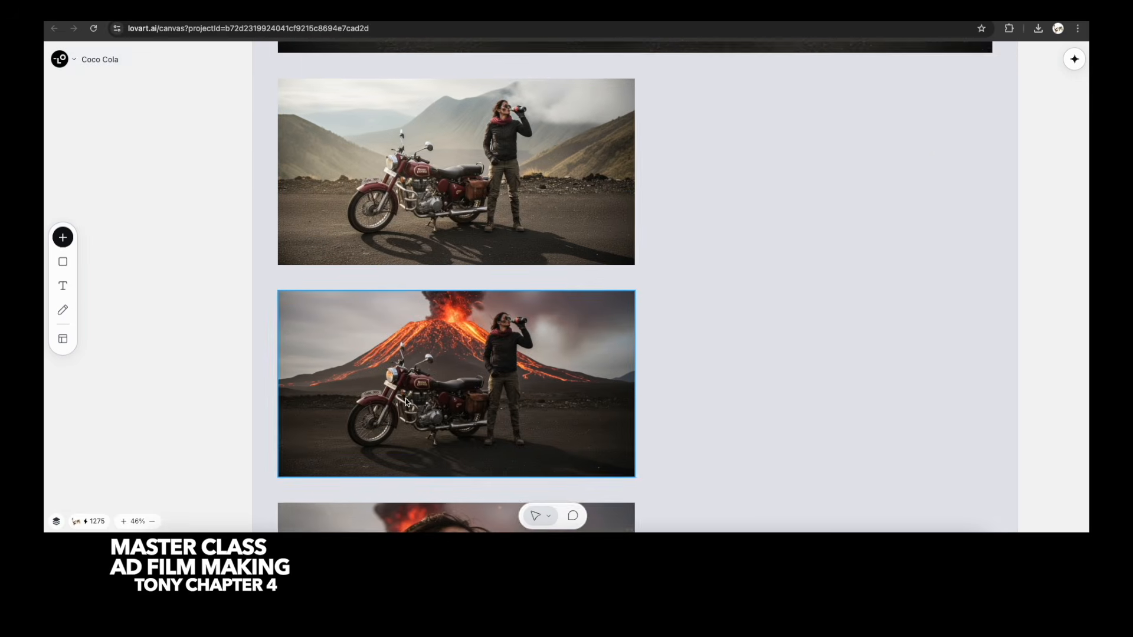
scroll(448, 318, down, 4)
scroll(441, 340, down, 5)
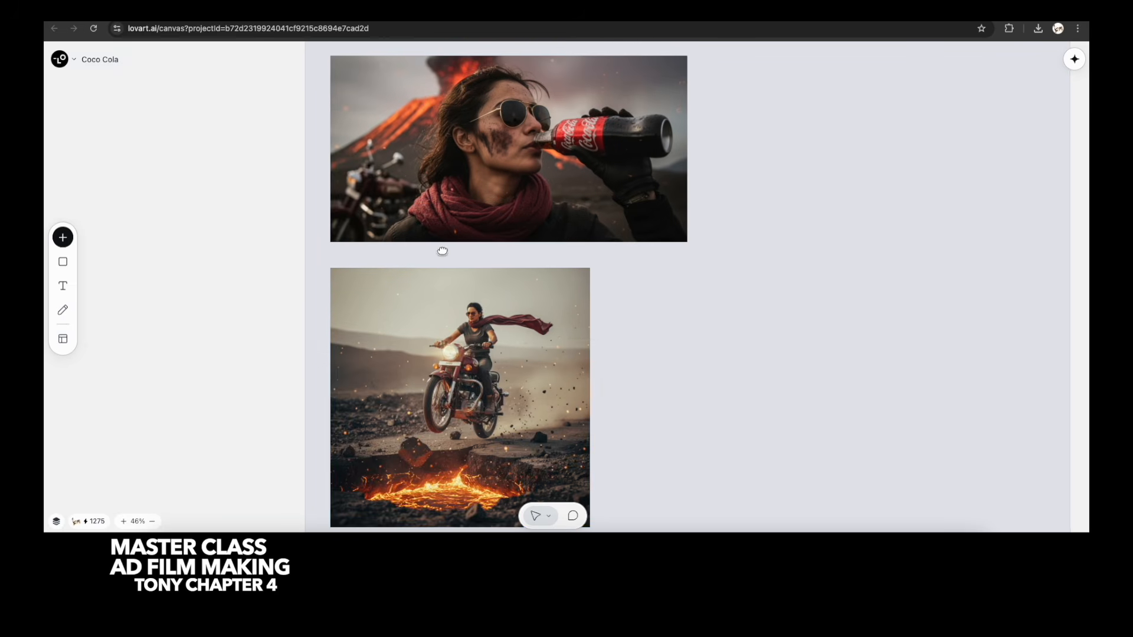
scroll(426, 232, down, 3)
scroll(425, 232, down, 6)
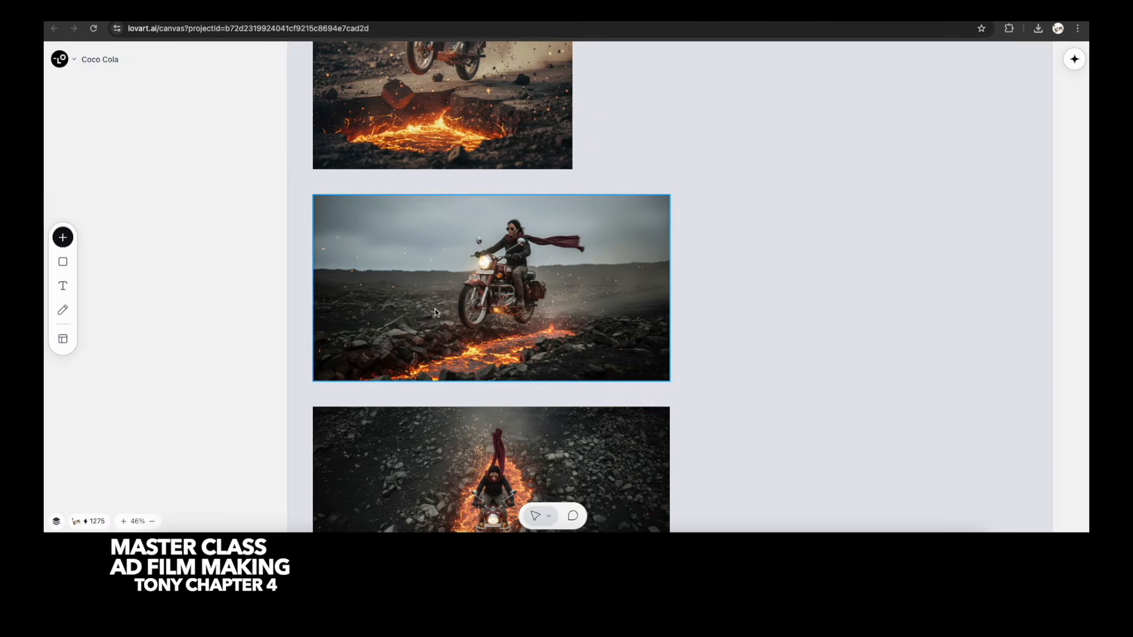
scroll(422, 236, down, 8)
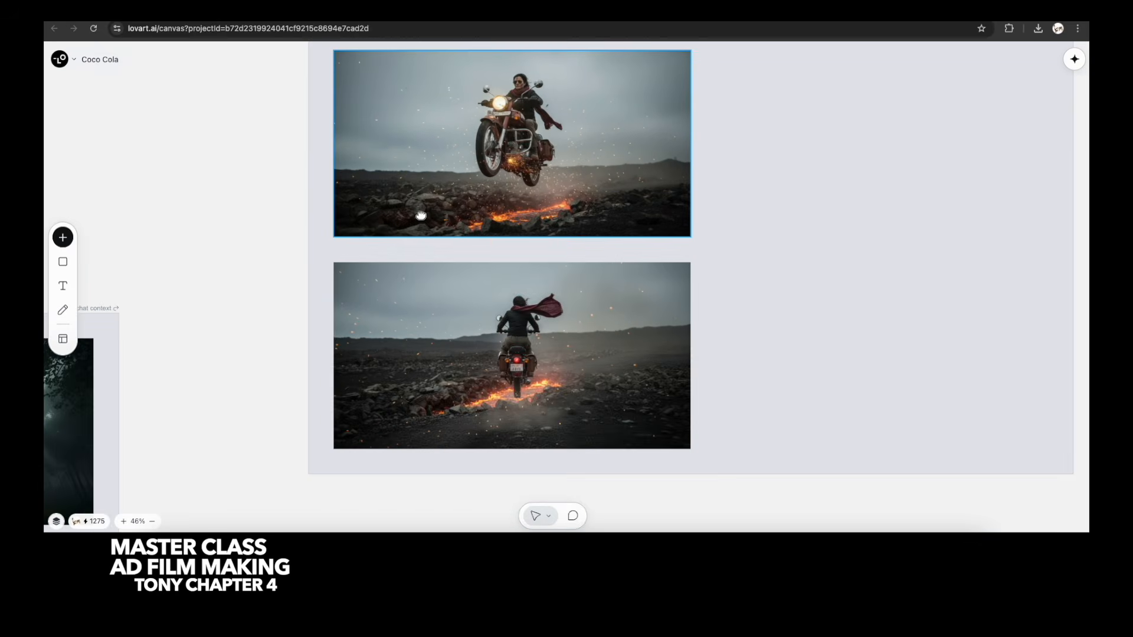
Find the torch-bearing woman set elsewhere on the canvas and examine its source image in close view.
drag(420, 216, 549, 341)
drag(572, 268, 307, 442)
scroll(521, 297, down, 5)
drag(696, 189, 326, 415)
scroll(516, 301, down, 5)
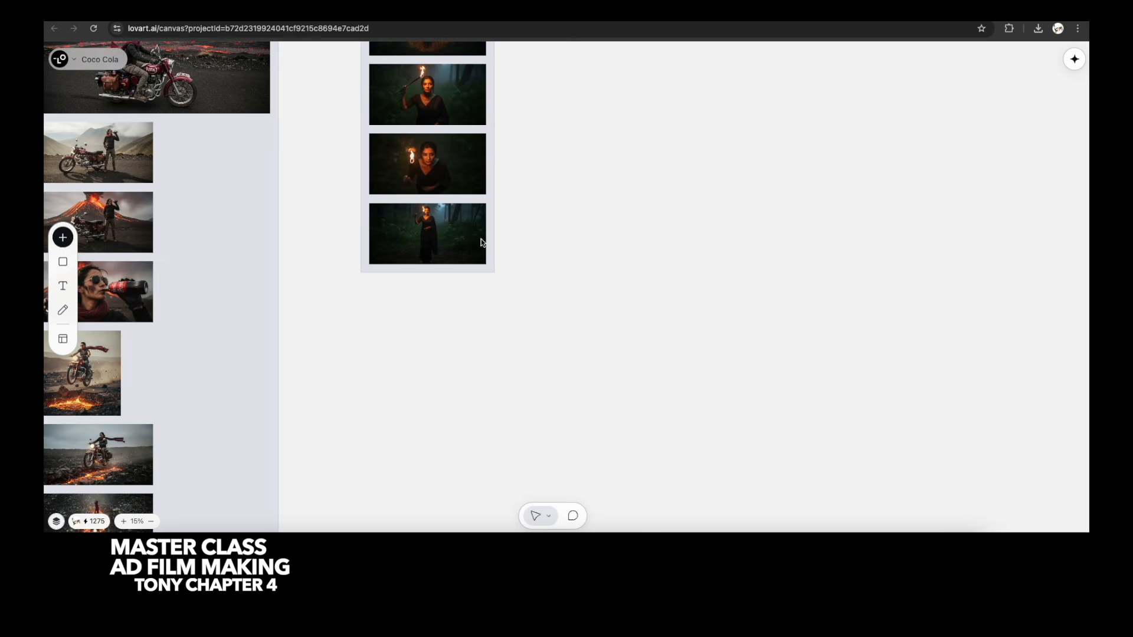
drag(437, 168, 413, 385)
drag(406, 118, 401, 338)
scroll(400, 333, up, 2)
scroll(404, 274, up, 10)
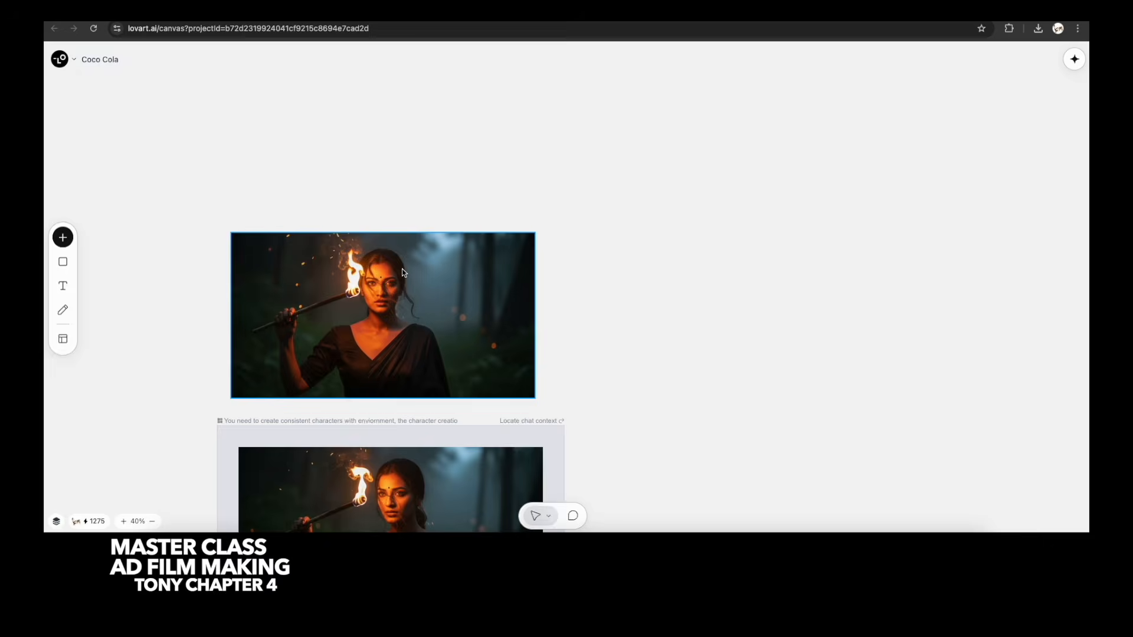
scroll(404, 277, up, 2)
Examine the torch-bearing woman's variations for character consistency, through the side profile and overhead view to the full-length forest shot.
scroll(413, 299, down, 5)
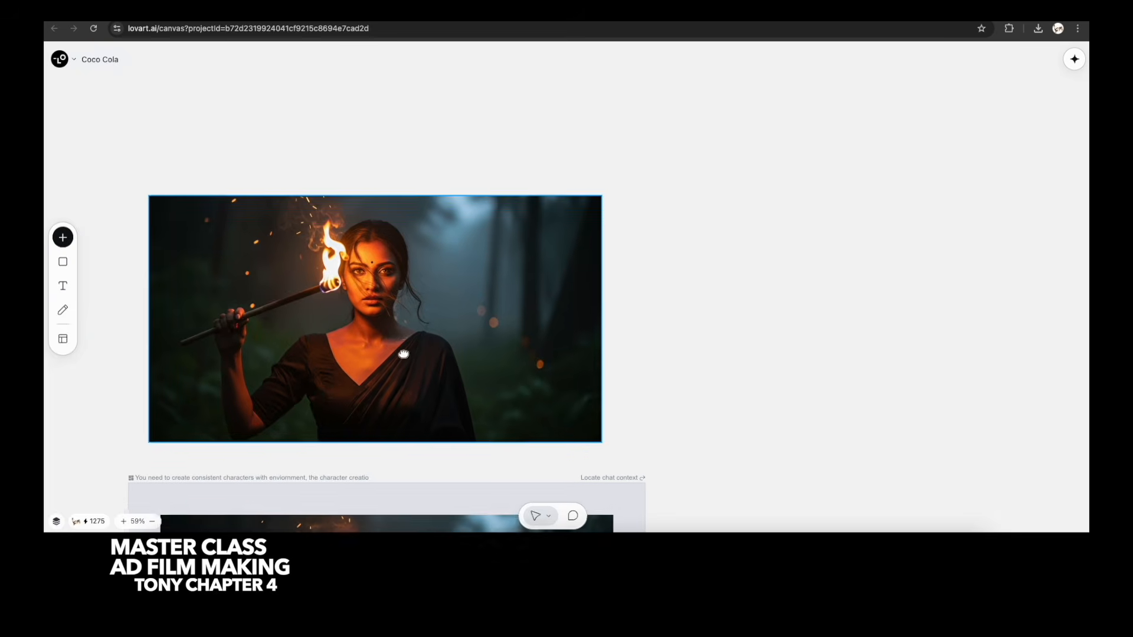
scroll(384, 473, down, 10)
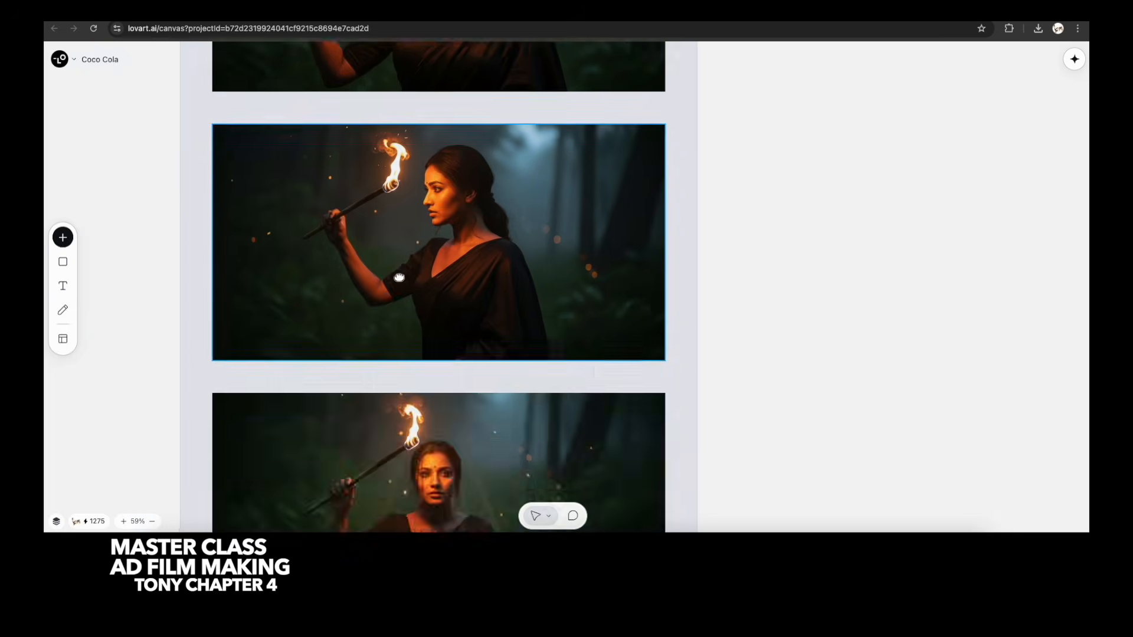
scroll(380, 412, down, 10)
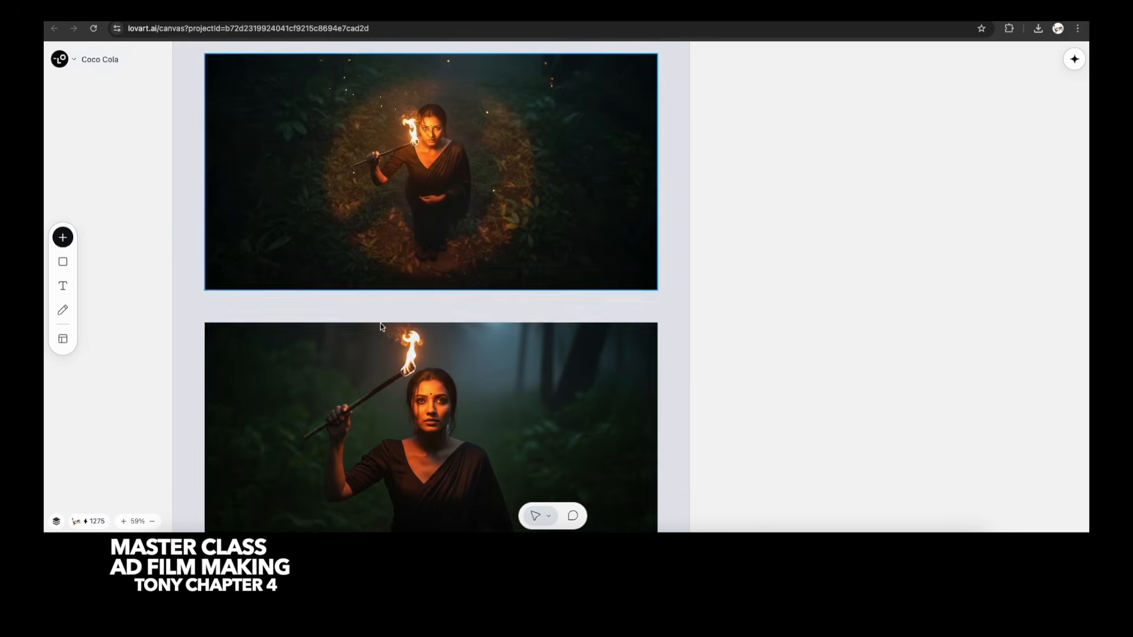
scroll(388, 215, down, 8)
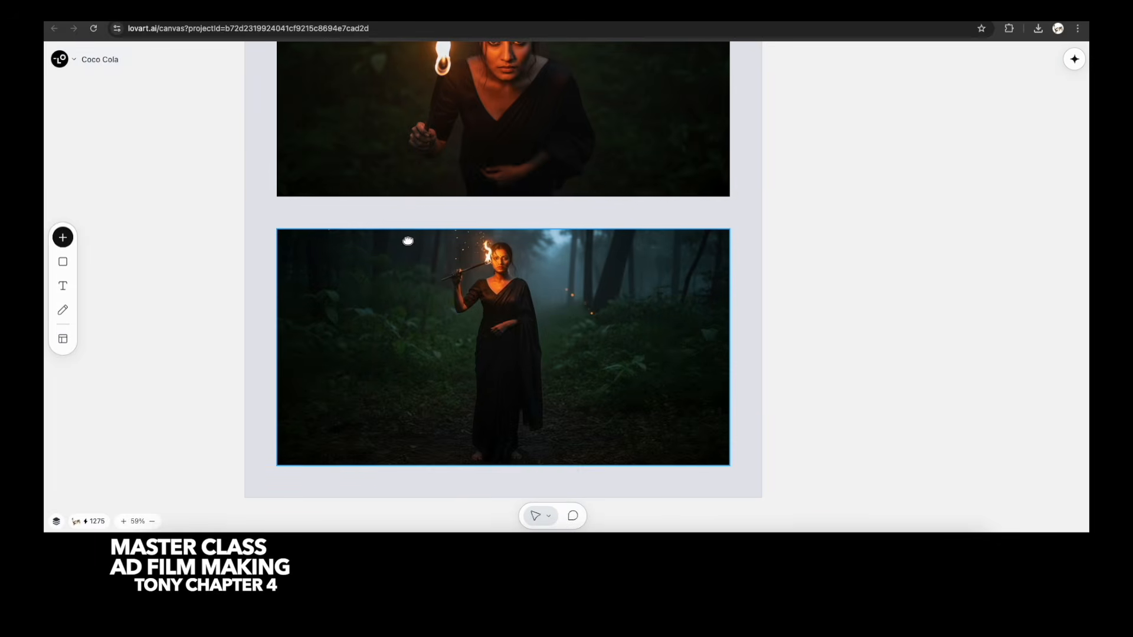
scroll(352, 240, down, 5)
scroll(353, 240, down, 4)
Return to the motorcycle rider set and inspect the side-on riding shot and the sunglasses close-up at high magnification.
drag(271, 247, 484, 393)
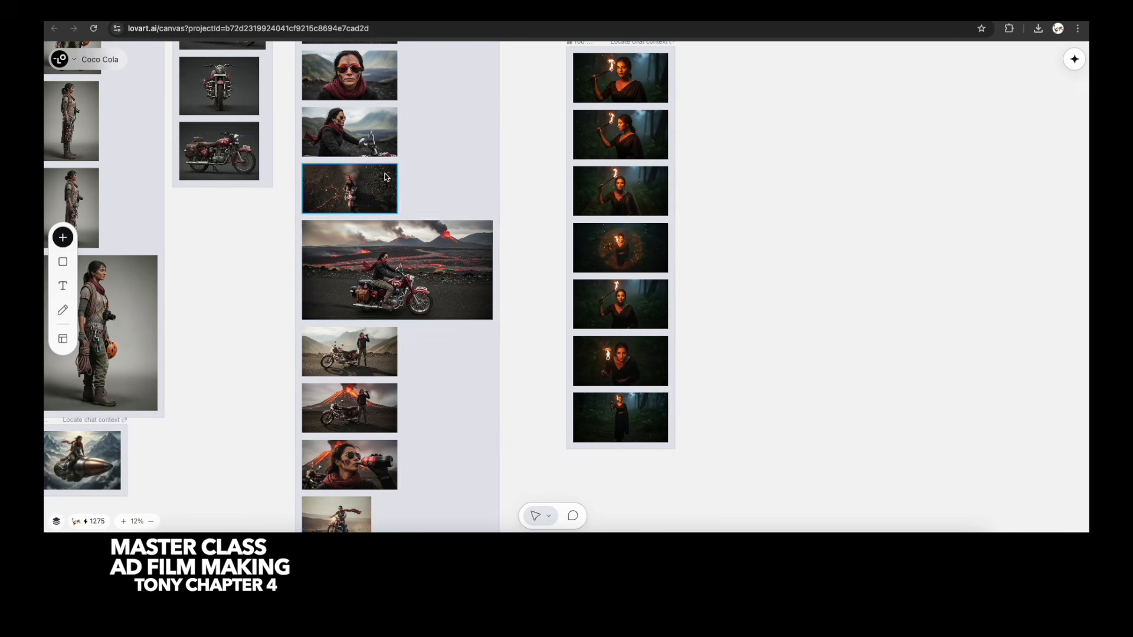
drag(376, 151, 361, 305)
scroll(331, 242, up, 5)
scroll(329, 247, up, 6)
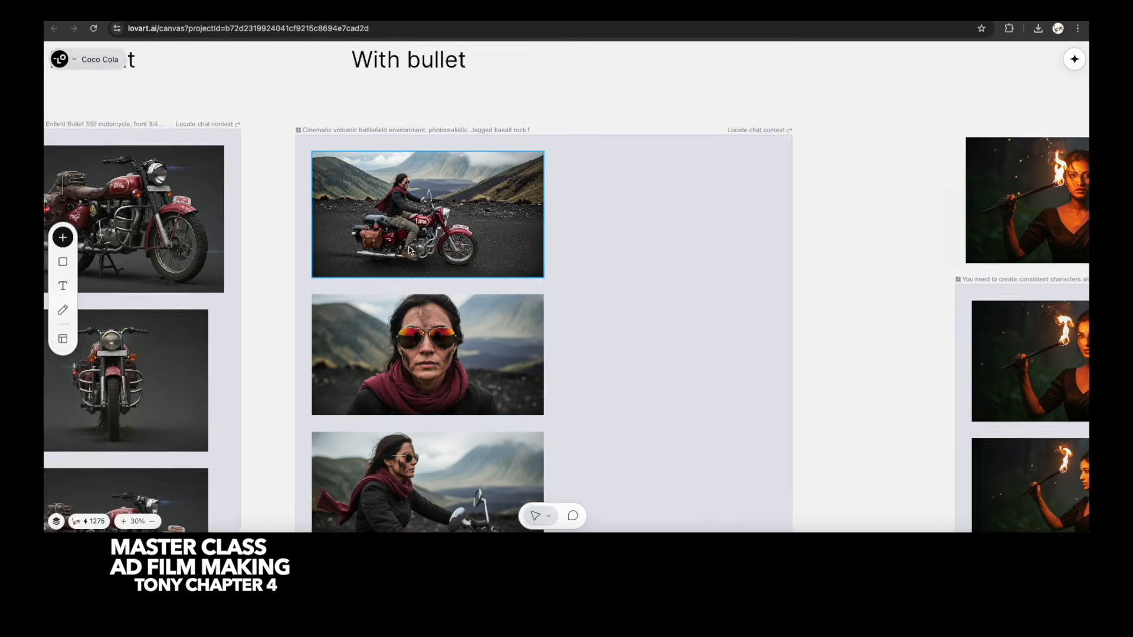
scroll(466, 255, up, 6)
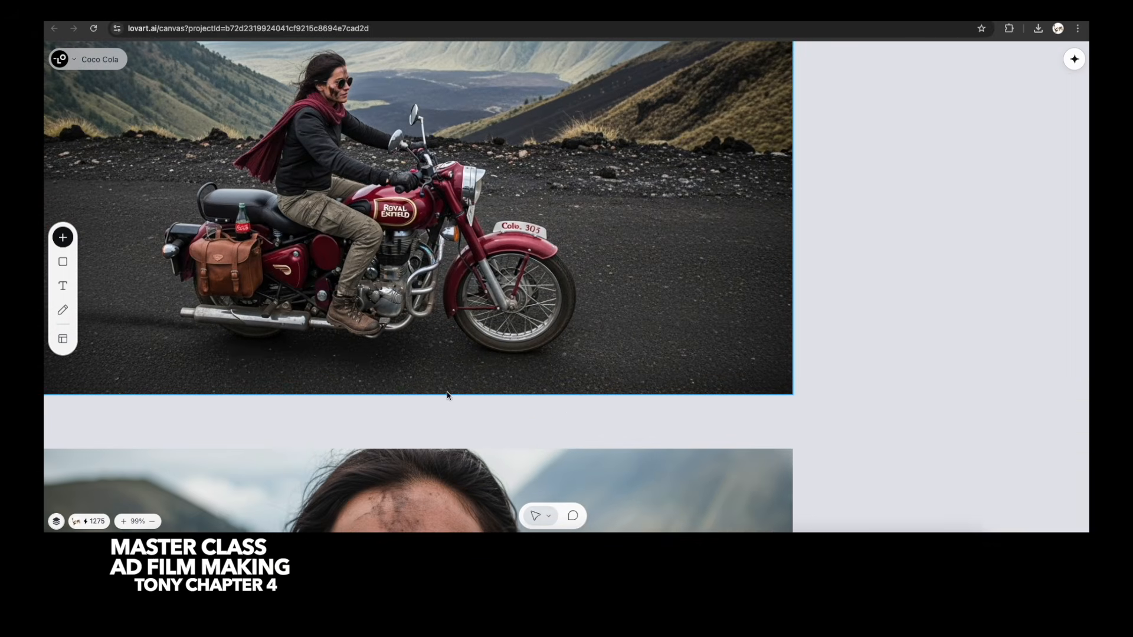
scroll(442, 395, down, 10)
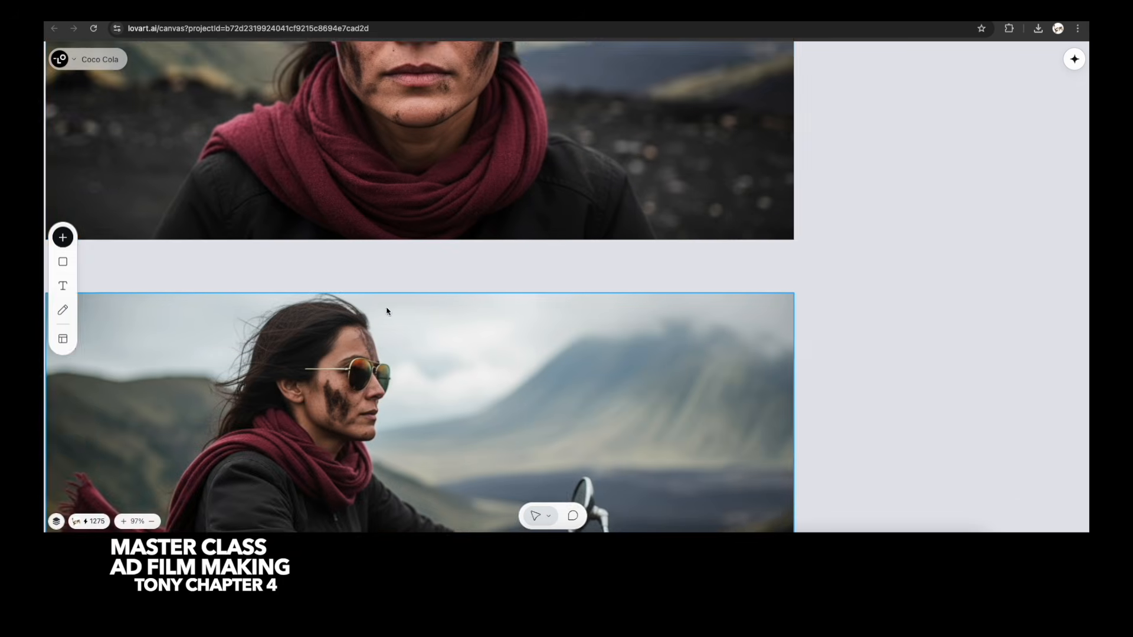
scroll(366, 265, up, 5)
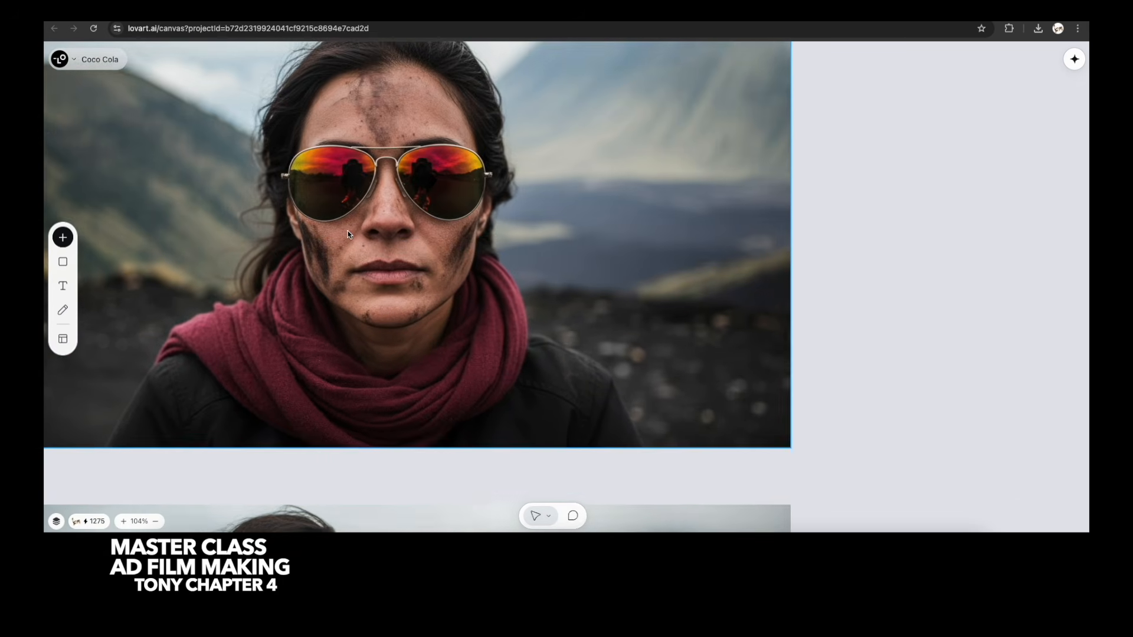
scroll(313, 244, up, 2)
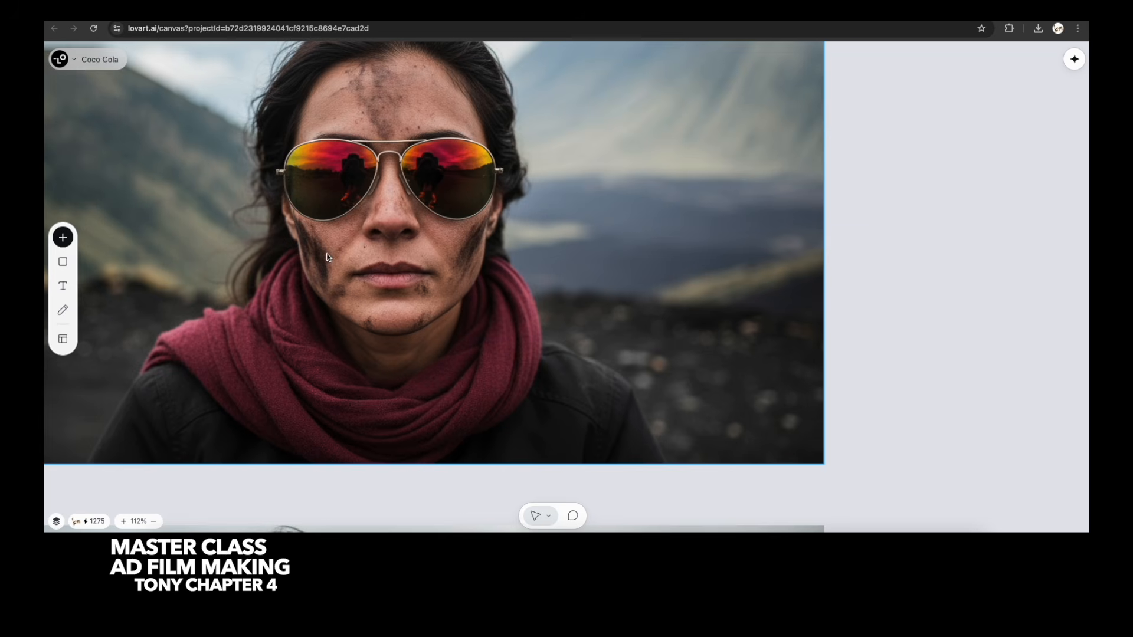
Compare the rider's face marks, sunglasses and scarf across the frontal close-up, the profile riding shot and the overhead lava shot.
drag(328, 258, 375, 282)
scroll(379, 372, down, 2)
scroll(397, 321, down, 6)
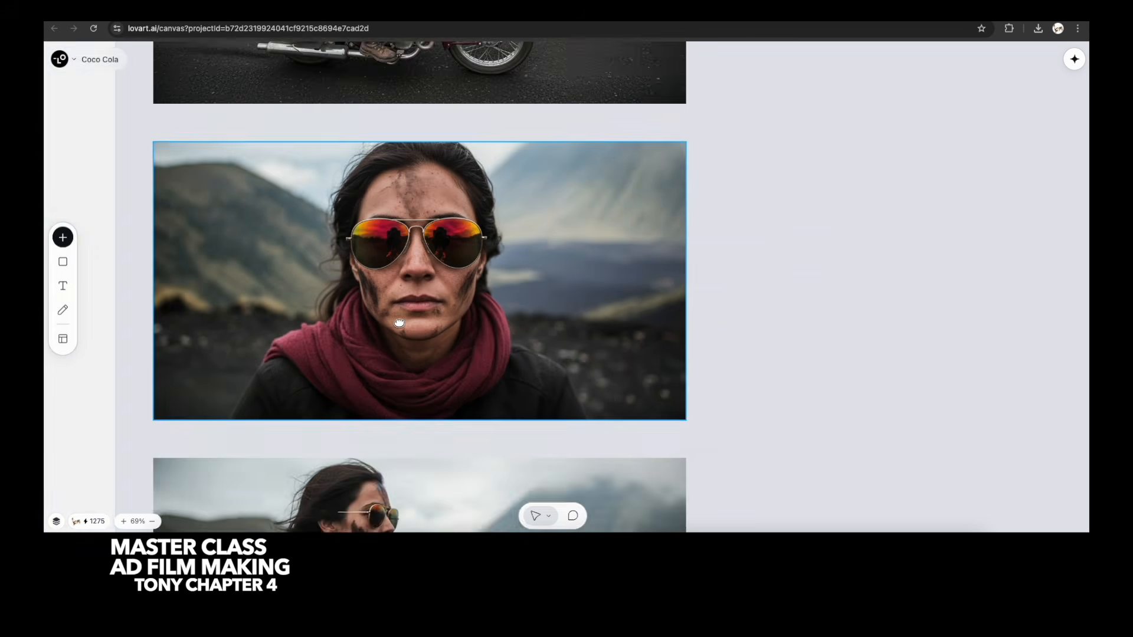
scroll(395, 284, up, 4)
scroll(388, 381, down, 1)
scroll(383, 378, down, 2)
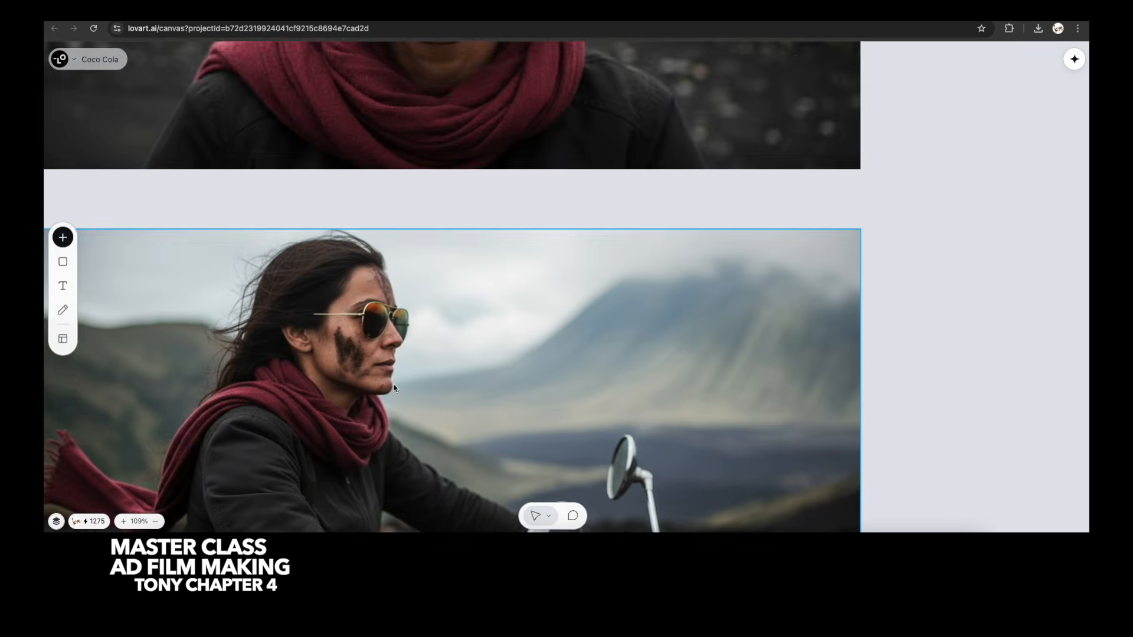
scroll(373, 213, down, 5)
scroll(372, 213, down, 5)
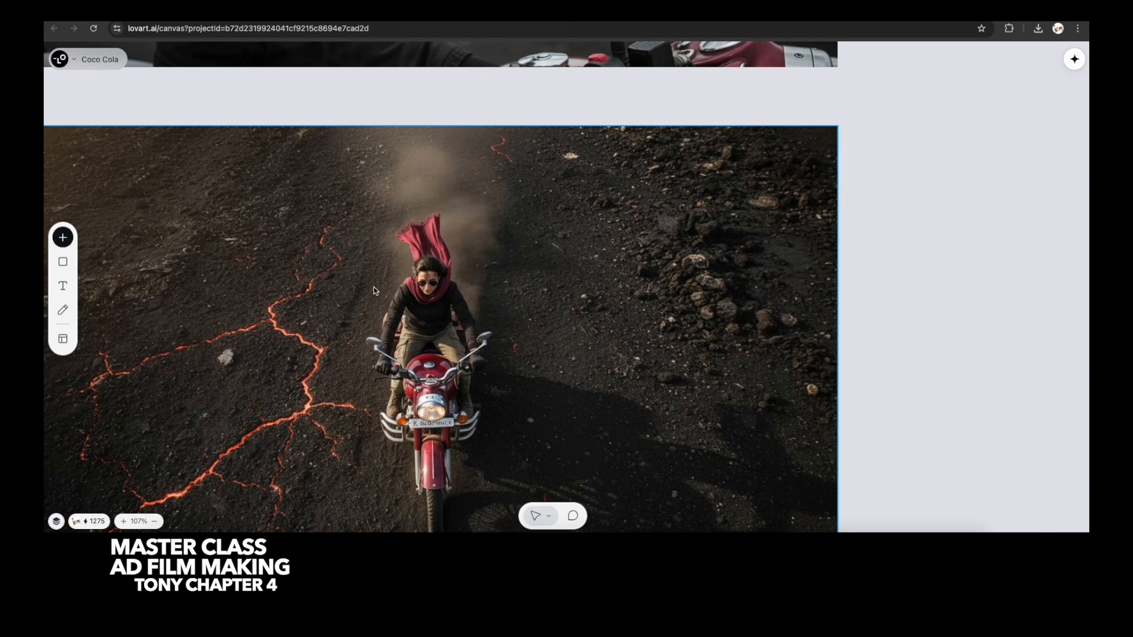
scroll(439, 292, down, 2)
scroll(420, 290, down, 8)
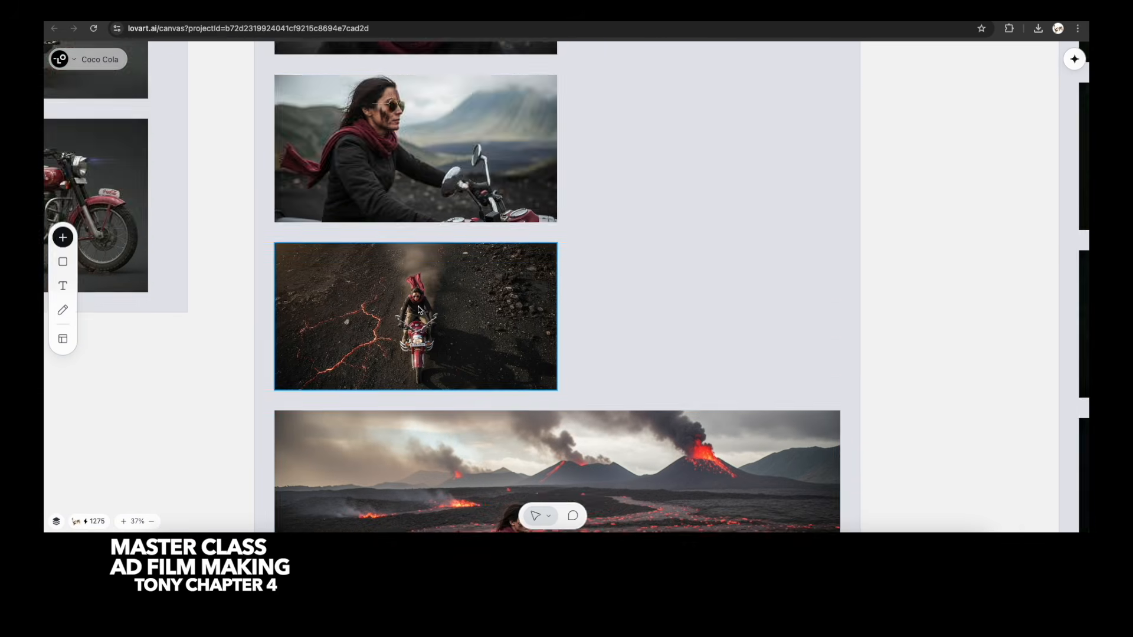
drag(523, 378, 472, 260)
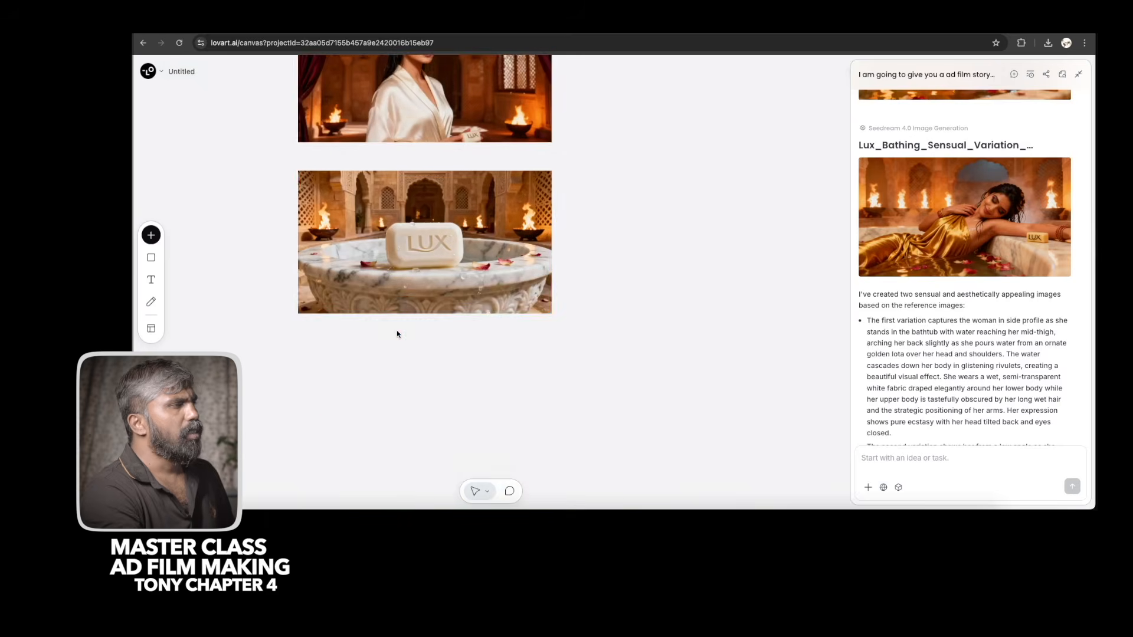
Return to the Lux soap canvas and examine the storyboard's opening scenes, including the bathrobe soap-smelling shot.
scroll(397, 330, up, 5)
scroll(408, 305, up, 5)
scroll(408, 303, down, 6)
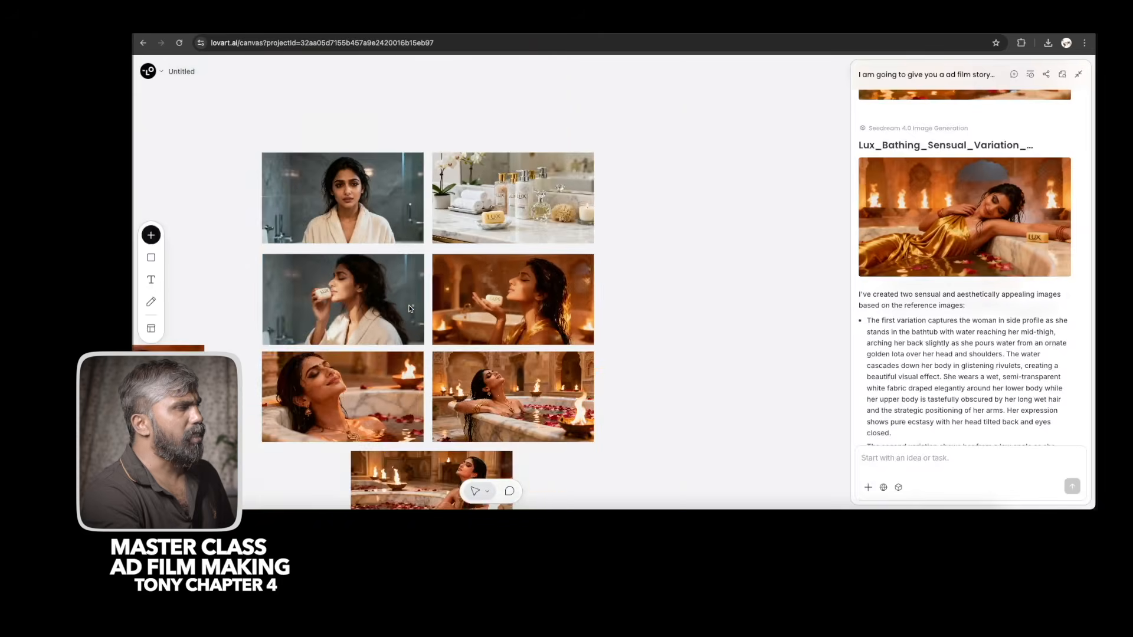
drag(412, 323, 435, 212)
scroll(417, 256, left, 3)
drag(415, 255, 271, 148)
scroll(270, 149, up, 4)
scroll(270, 148, left, 4)
drag(393, 268, 265, 228)
drag(709, 304, 472, 206)
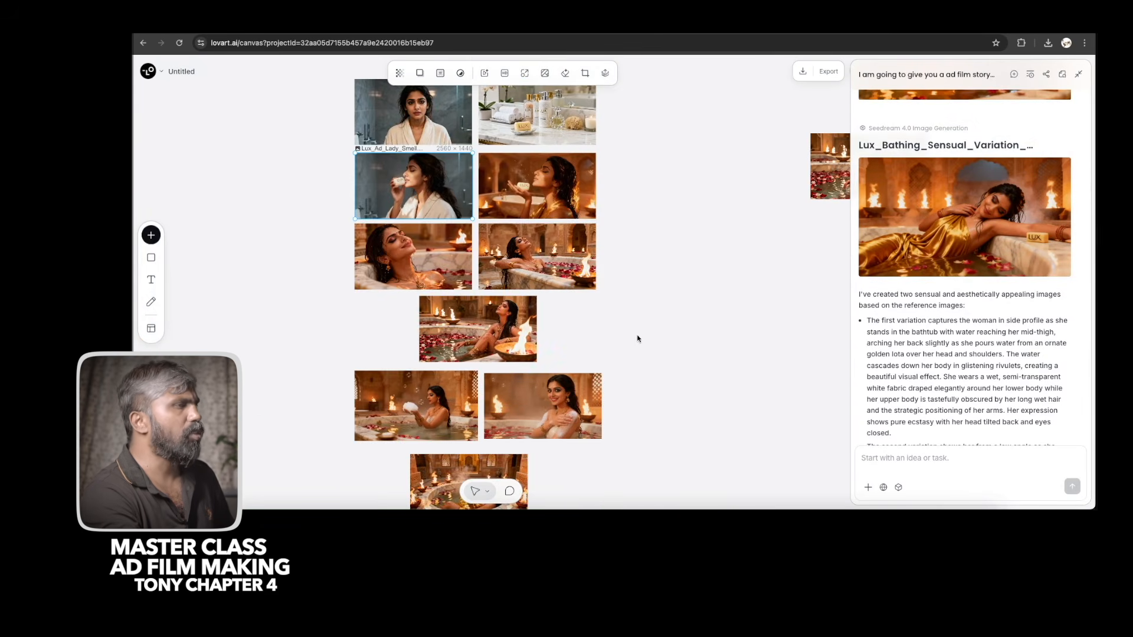
Move the spare open-haired bathing image higher up beside the storyboard and review the closing scenes.
drag(732, 286, 647, 311)
drag(770, 206, 790, 158)
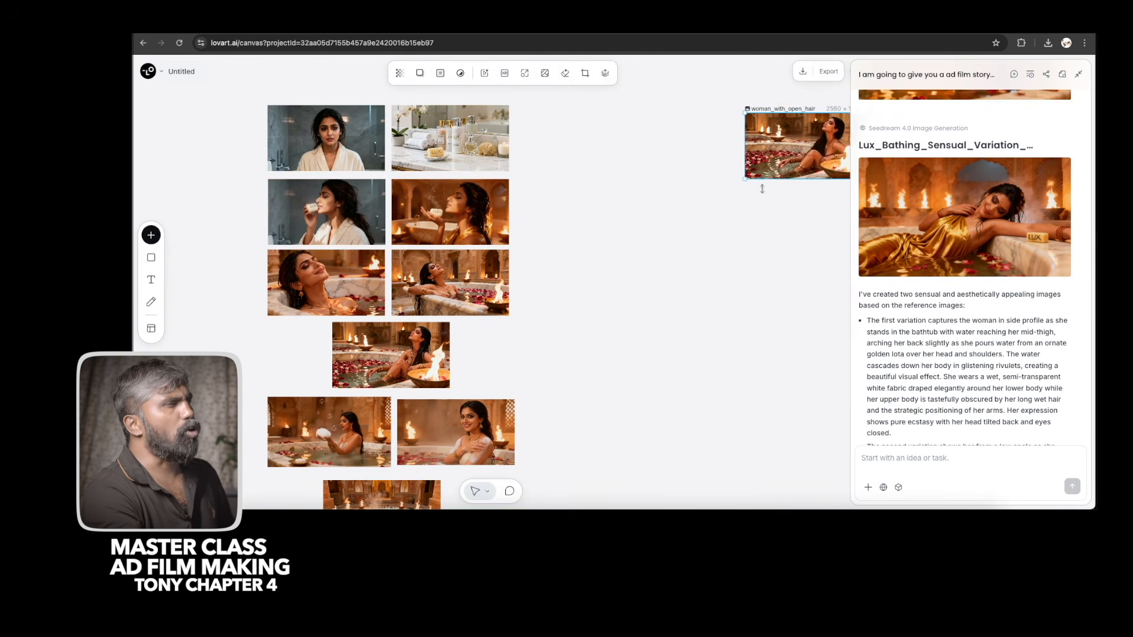
drag(561, 322, 597, 226)
scroll(596, 225, down, 5)
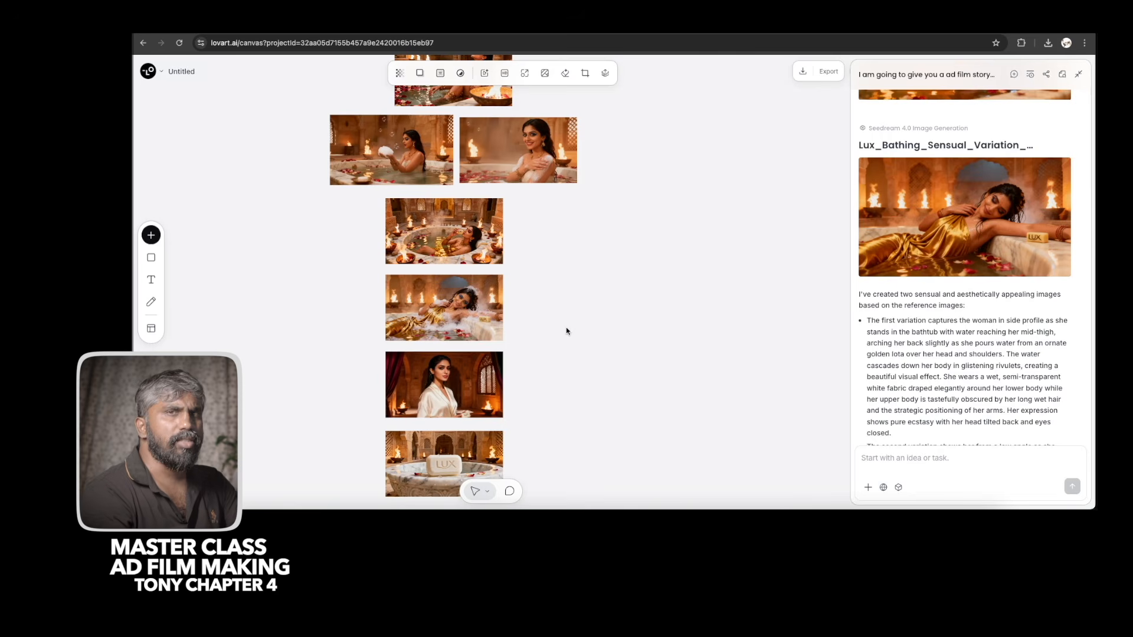
Add the storyboard's bathing scenes and the robe portrait to the chat together as reference images.
scroll(586, 361, down, 3)
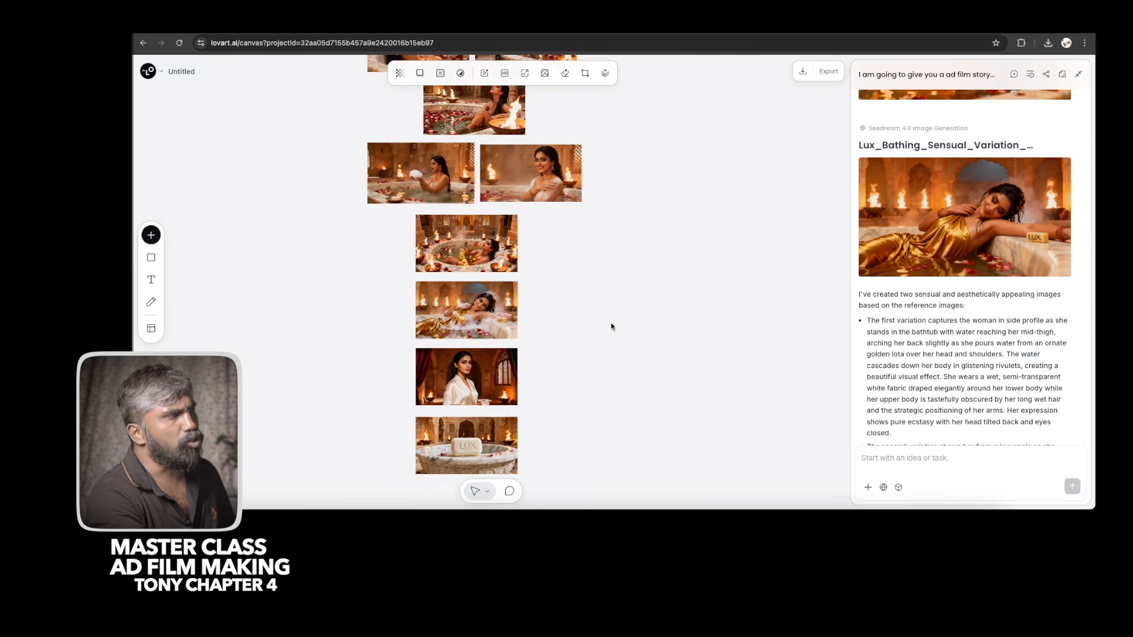
drag(688, 95, 370, 418)
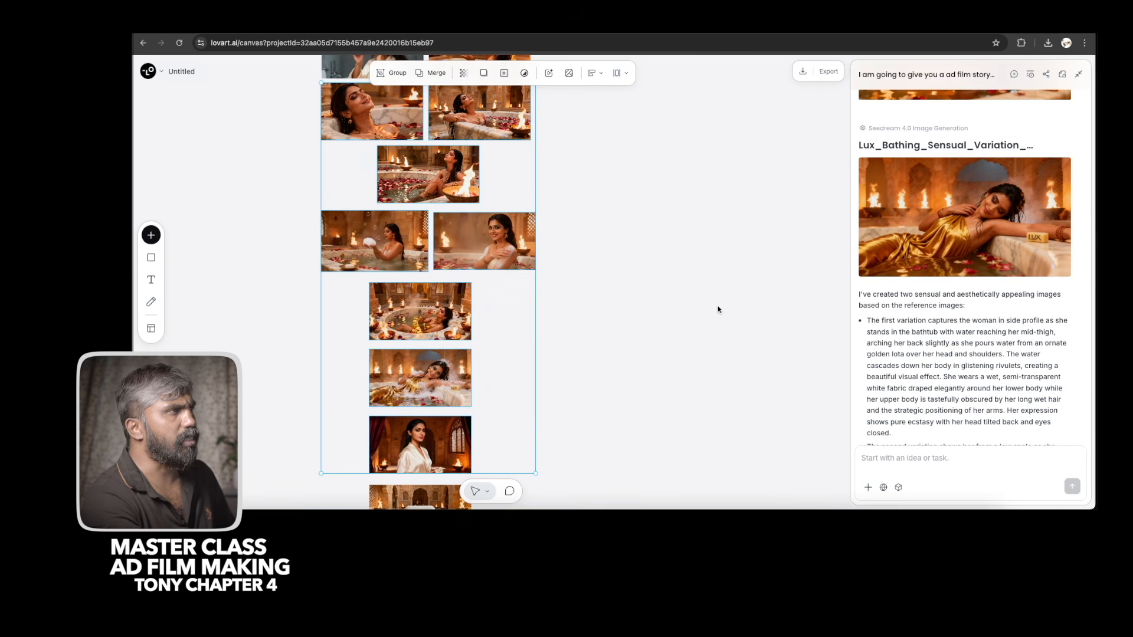
right_click(450, 123)
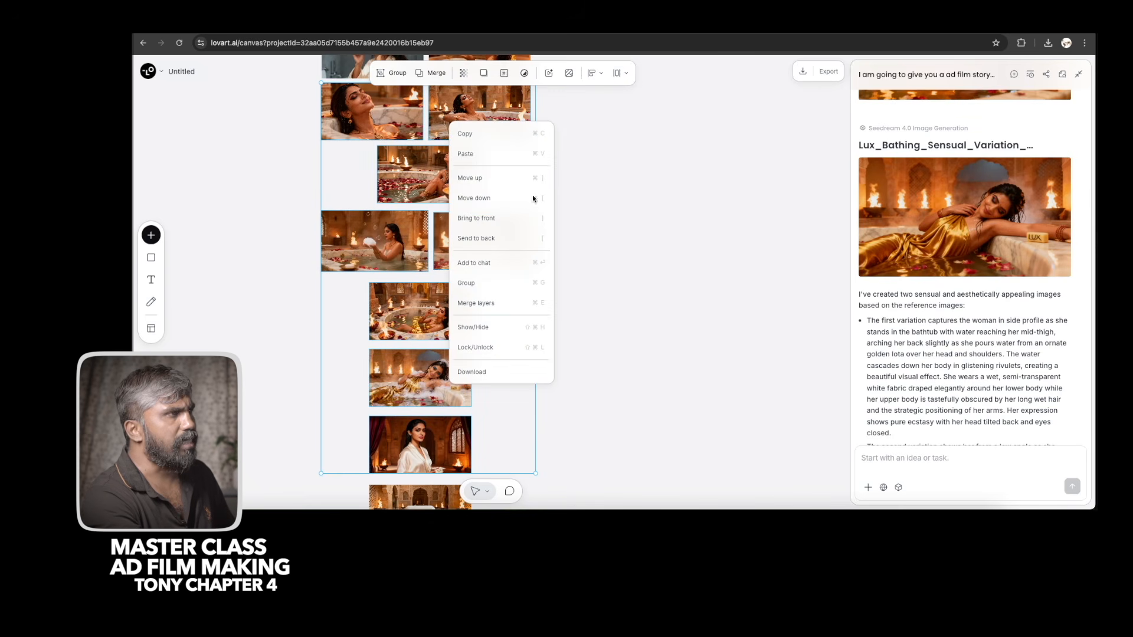
click(473, 270)
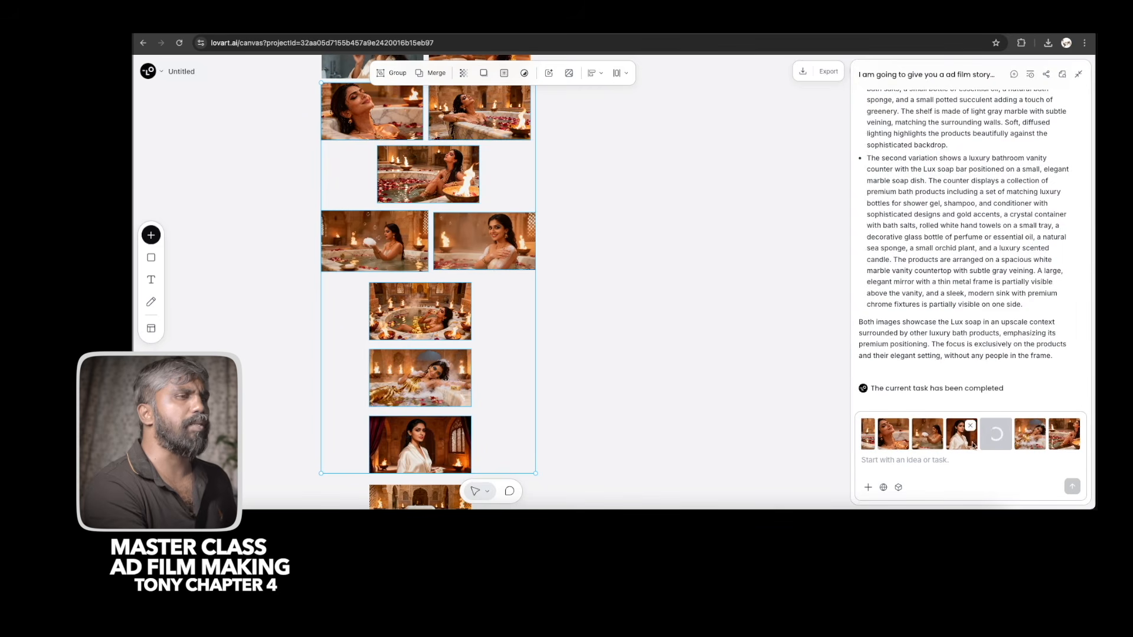
click(908, 459)
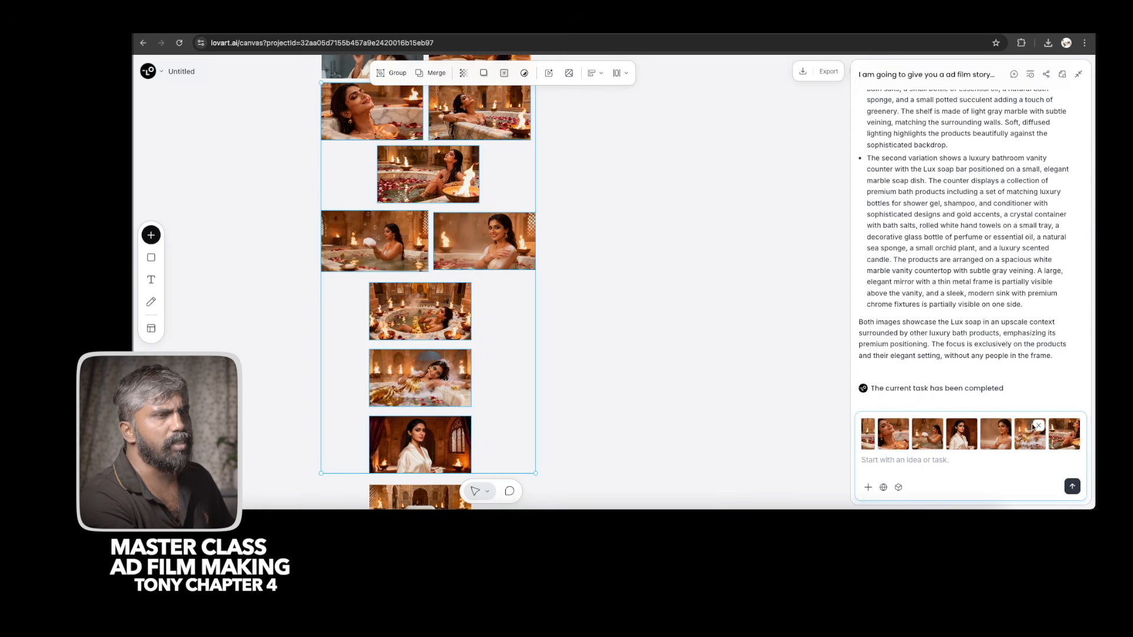
Remove all the attached reference images from the chat message and deselect the storyboard images.
click(1005, 426)
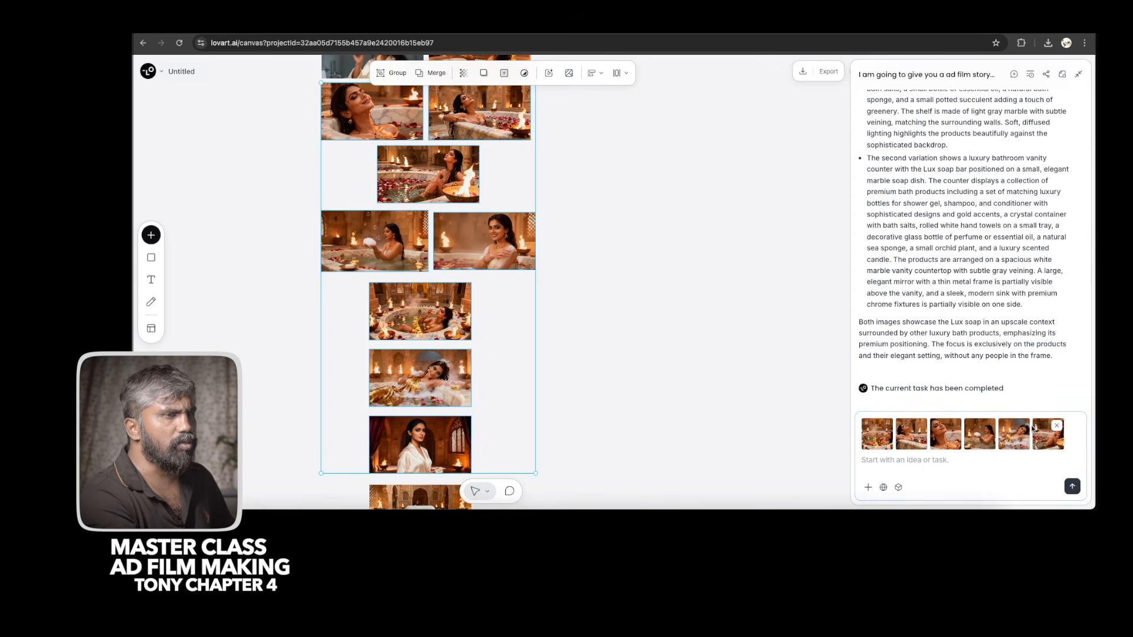
click(1023, 427)
click(1025, 427)
click(990, 426)
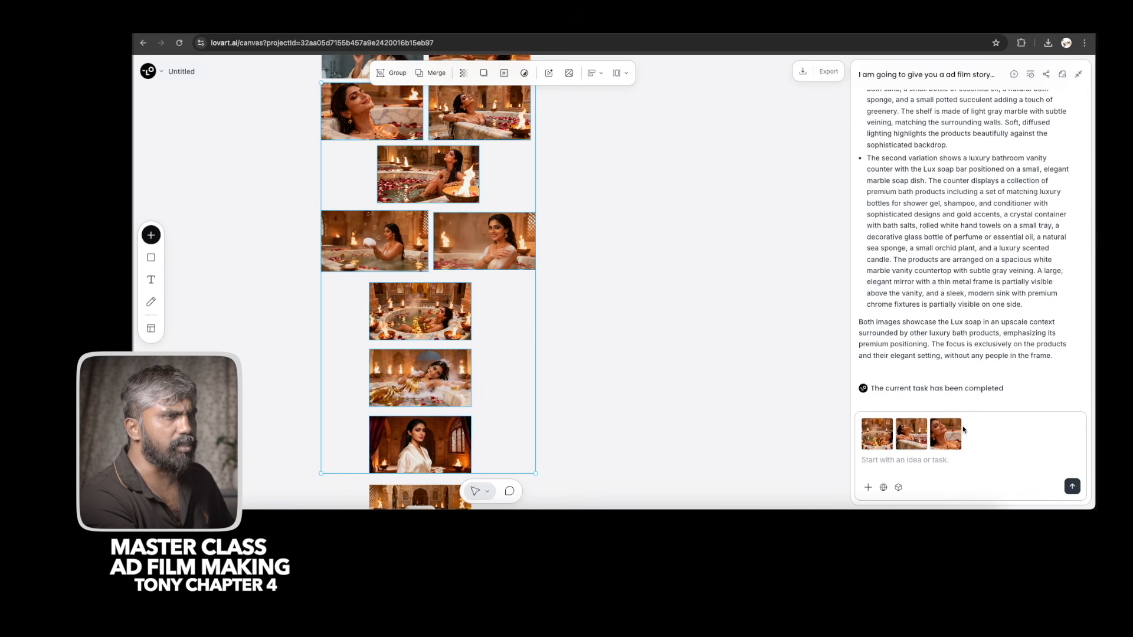
click(956, 426)
click(921, 426)
click(887, 426)
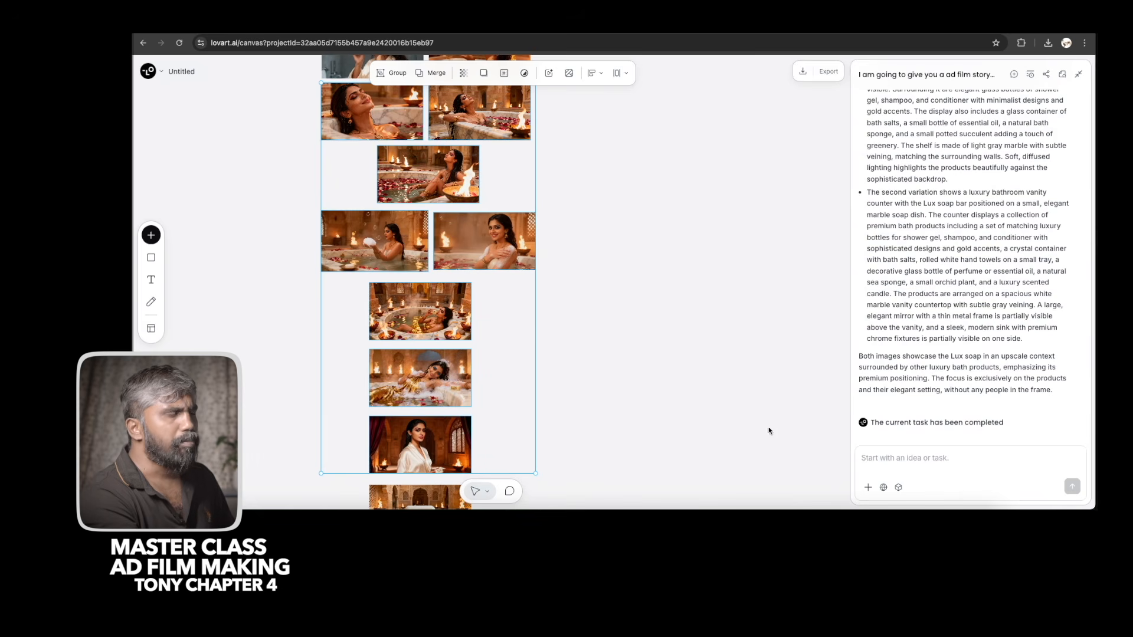
click(671, 316)
Examine the storyboard's opening scenes up close, from the bathrobe portrait and product counter to the golden soap-smelling shot.
scroll(536, 329, up, 5)
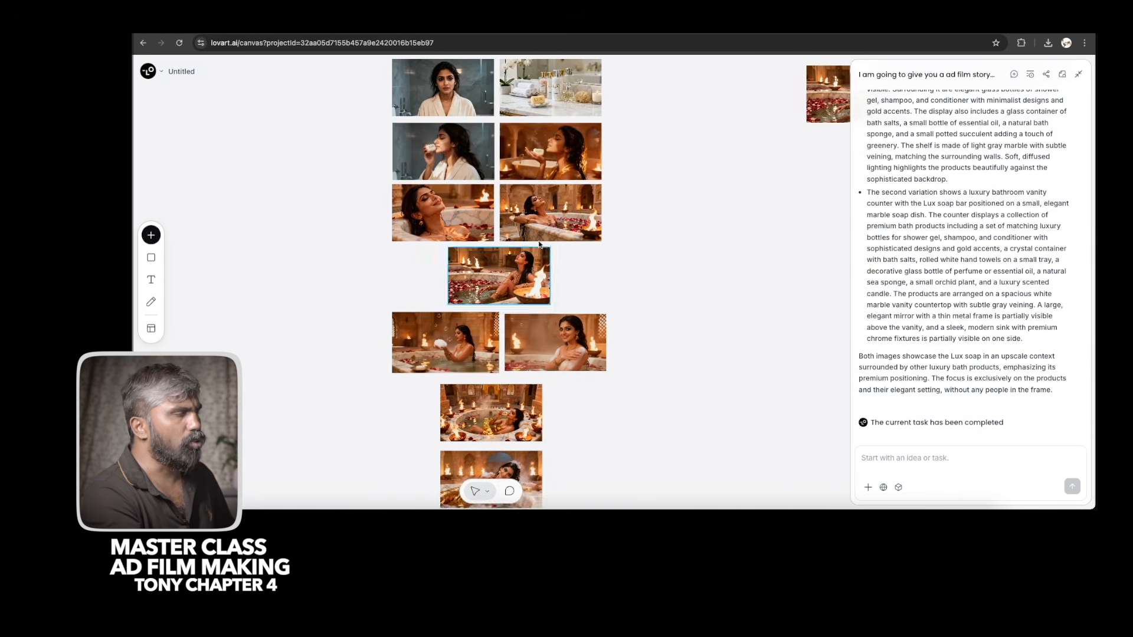
scroll(554, 342, up, 5)
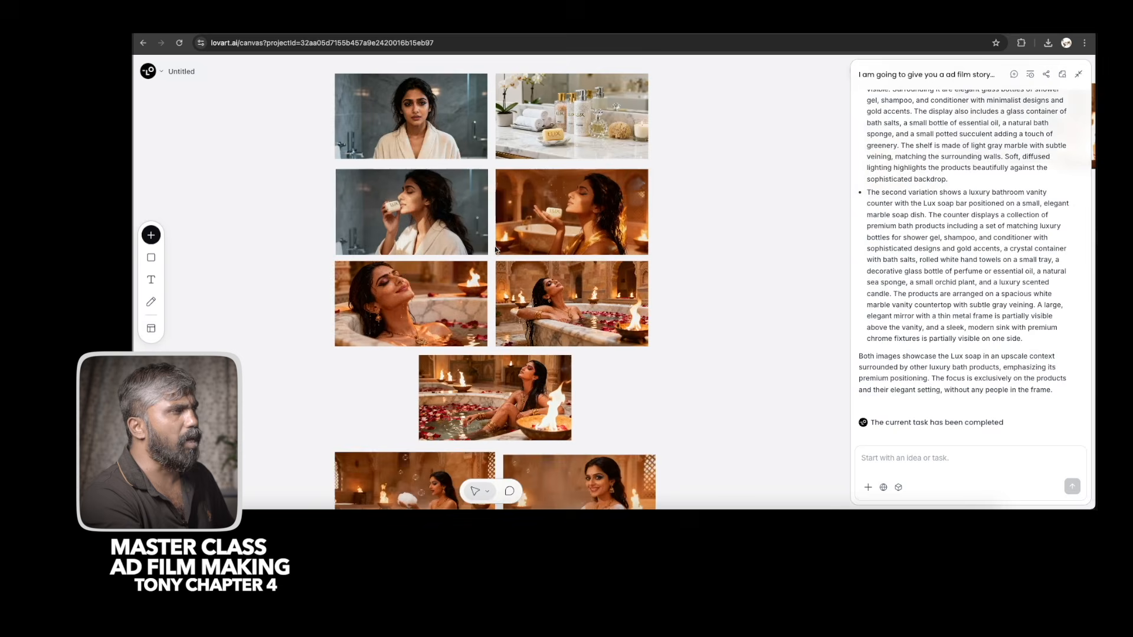
scroll(490, 214, up, 3)
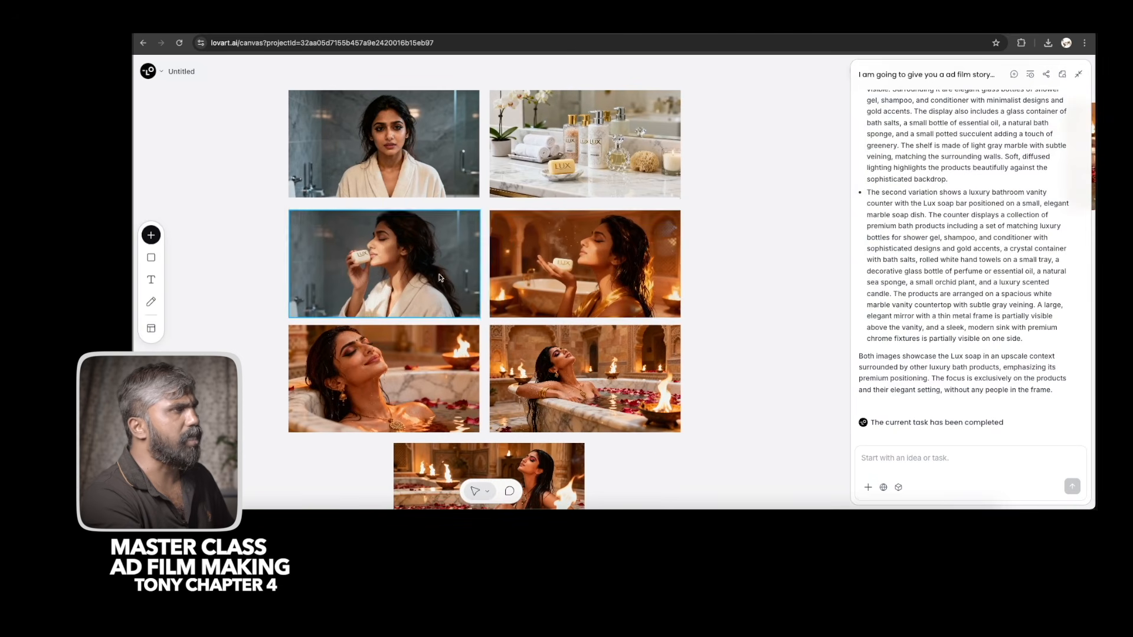
scroll(500, 281, down, 3)
scroll(501, 282, up, 6)
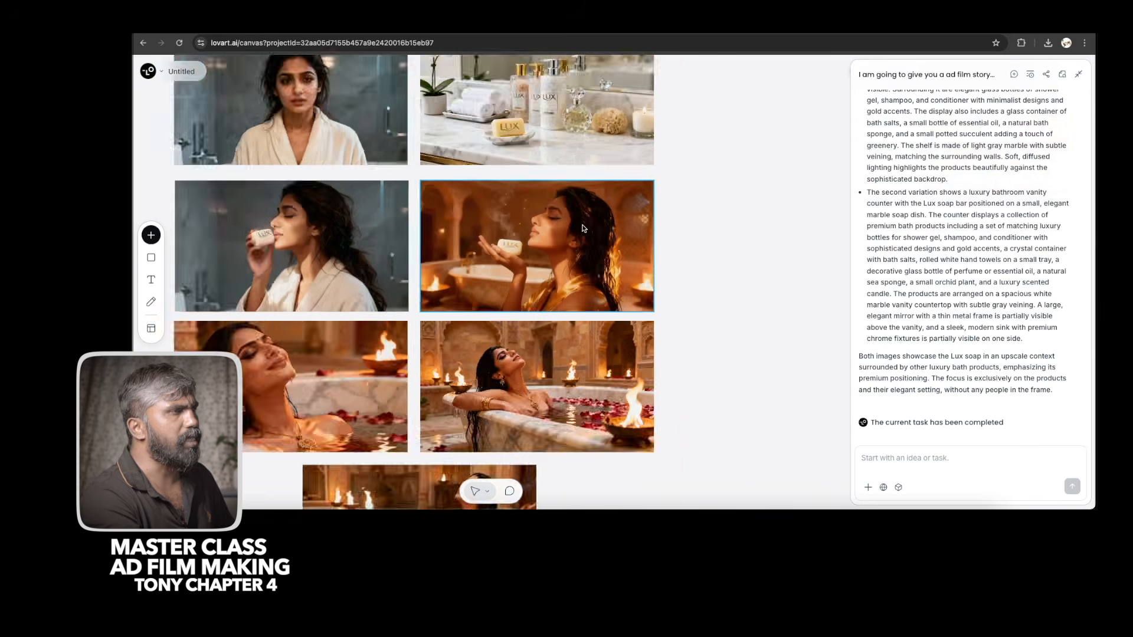
scroll(501, 280, down, 5)
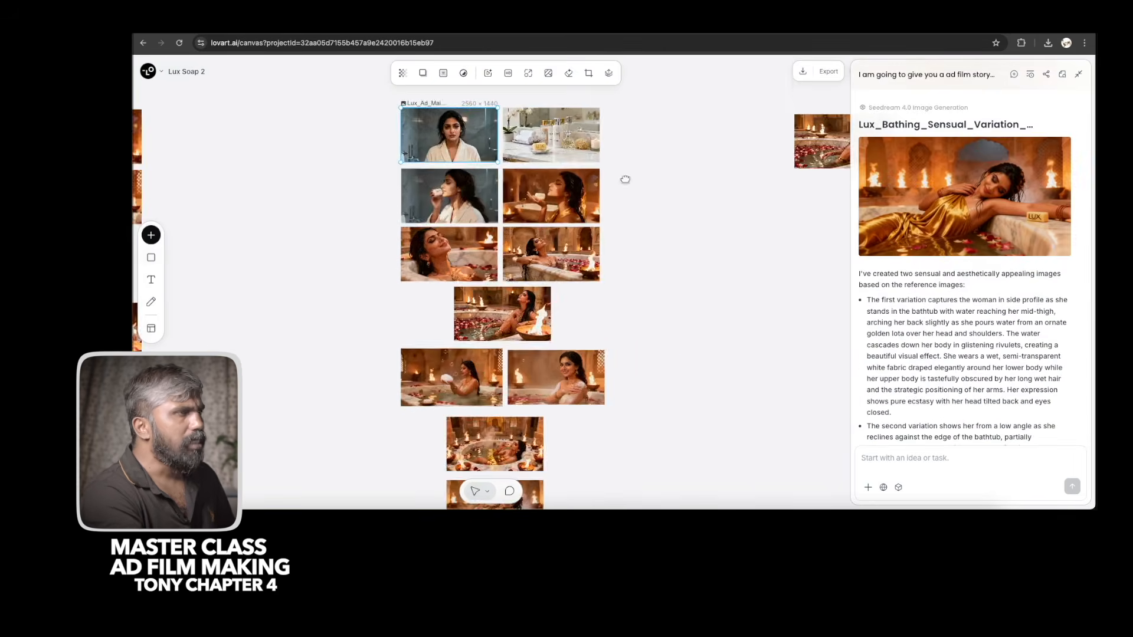
Select all 13 images of the finished storyboard column and export them as PNG files.
scroll(601, 276, down, 3)
drag(644, 324, 561, 287)
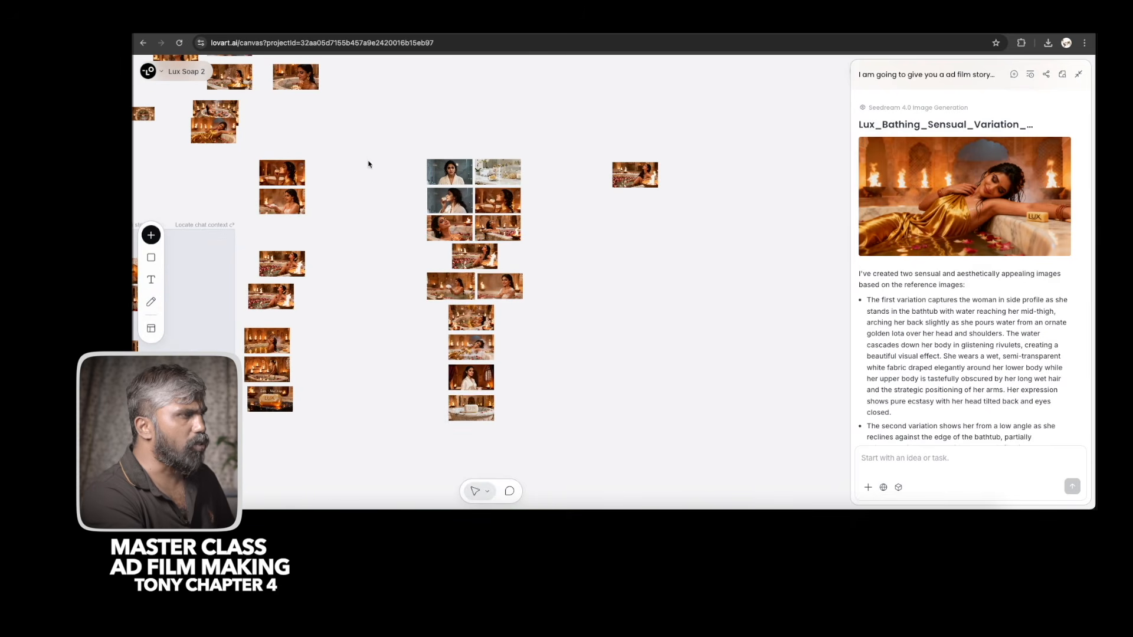
click(454, 171)
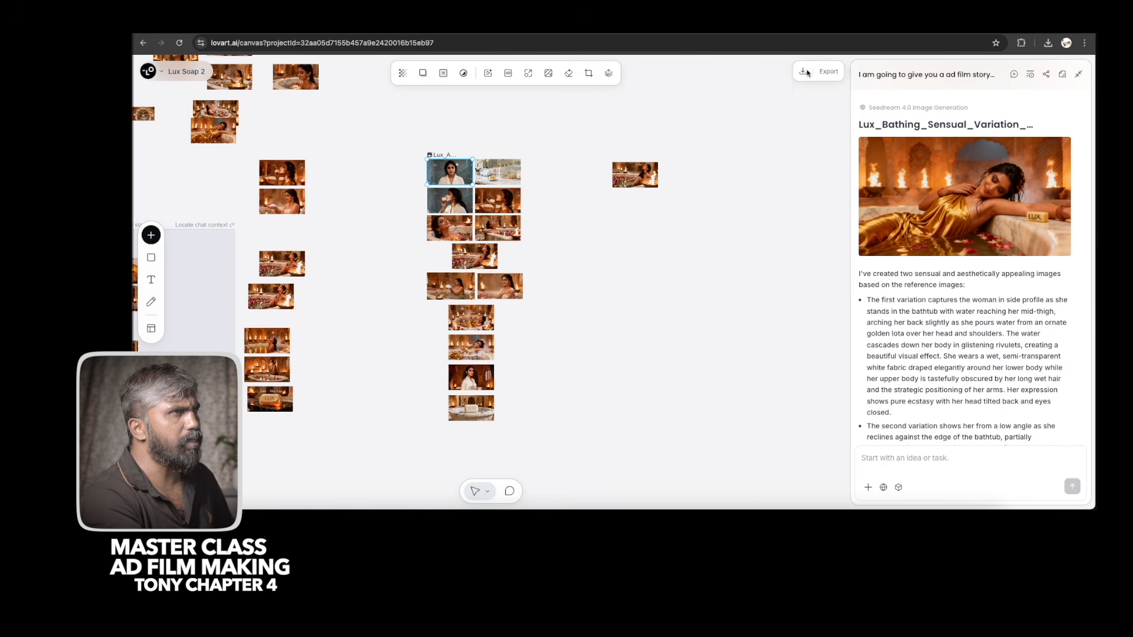
drag(411, 131, 547, 429)
click(828, 72)
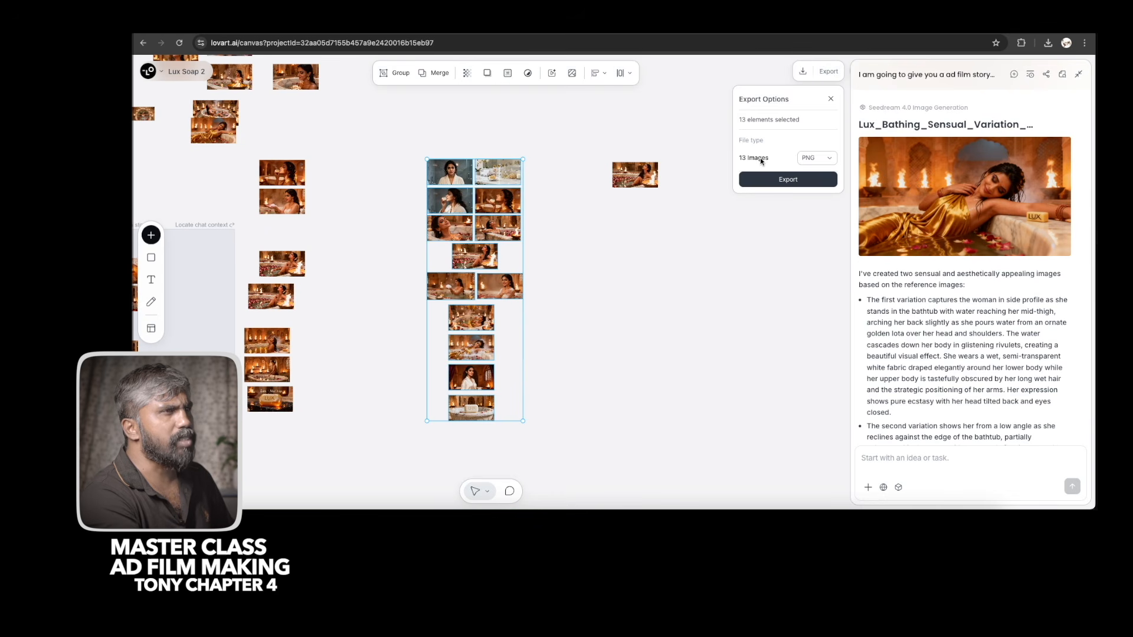
click(821, 164)
click(818, 179)
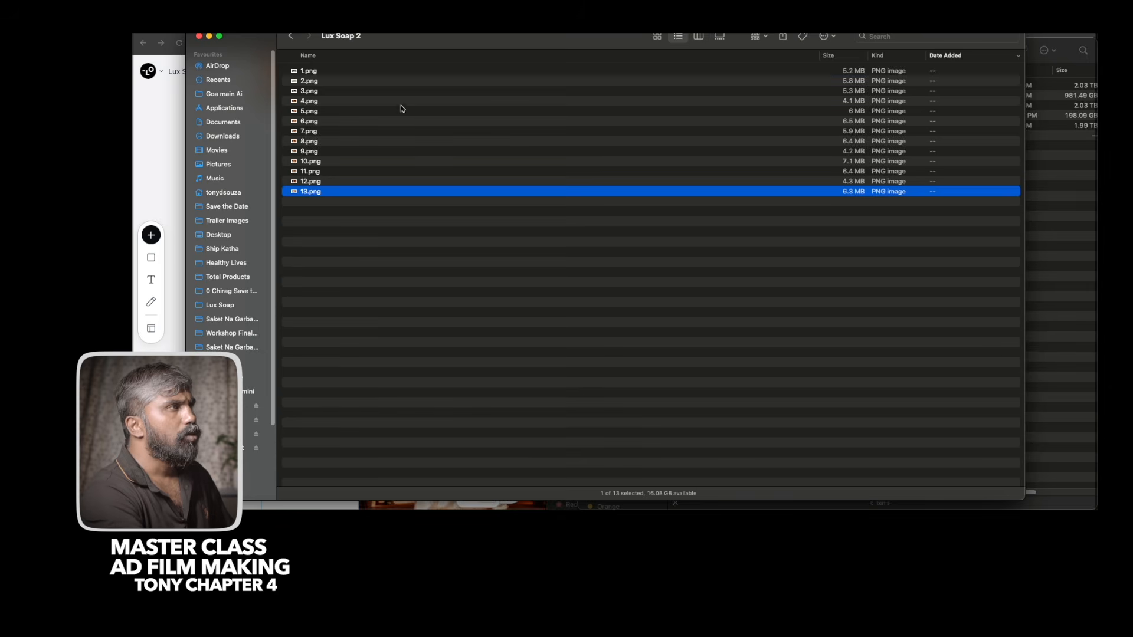
Preview 1.png in Finder's Lux Soap 2 folder and compare it with the product counter and soap-smelling images.
click(361, 71)
key(space)
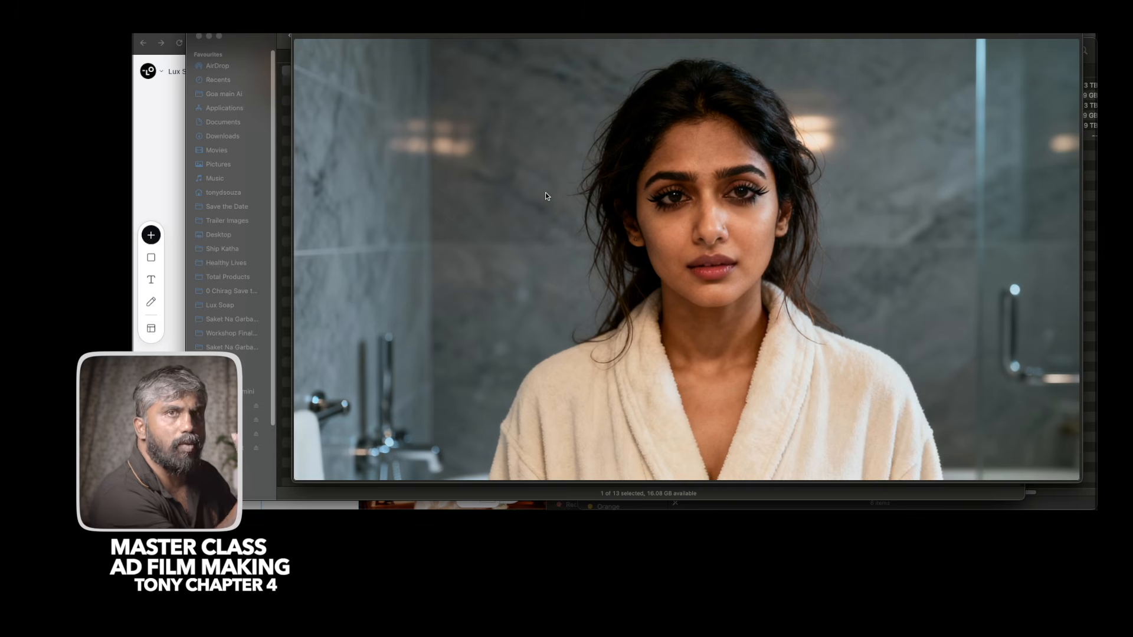
drag(640, 42, 566, 42)
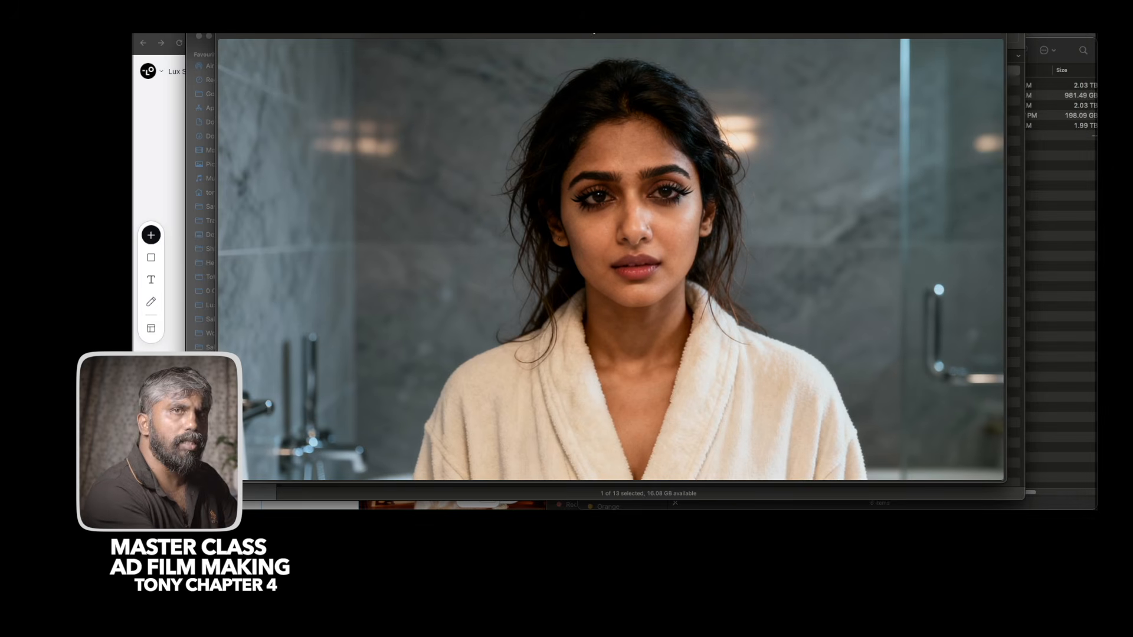
key(Down)
key(Down)
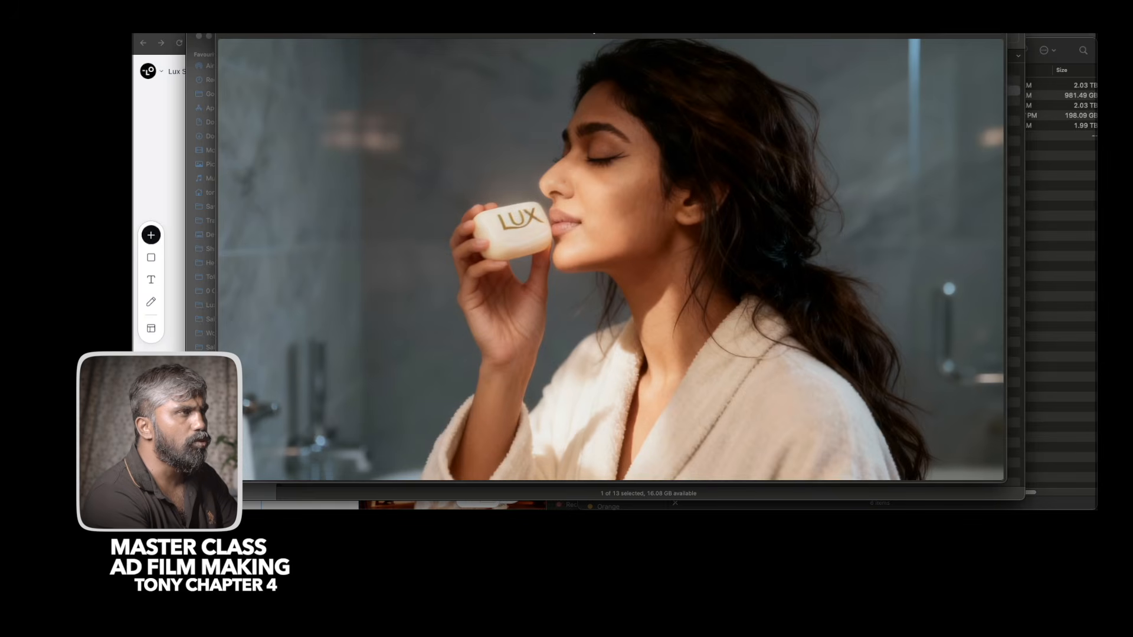
key(Up)
key(Up)
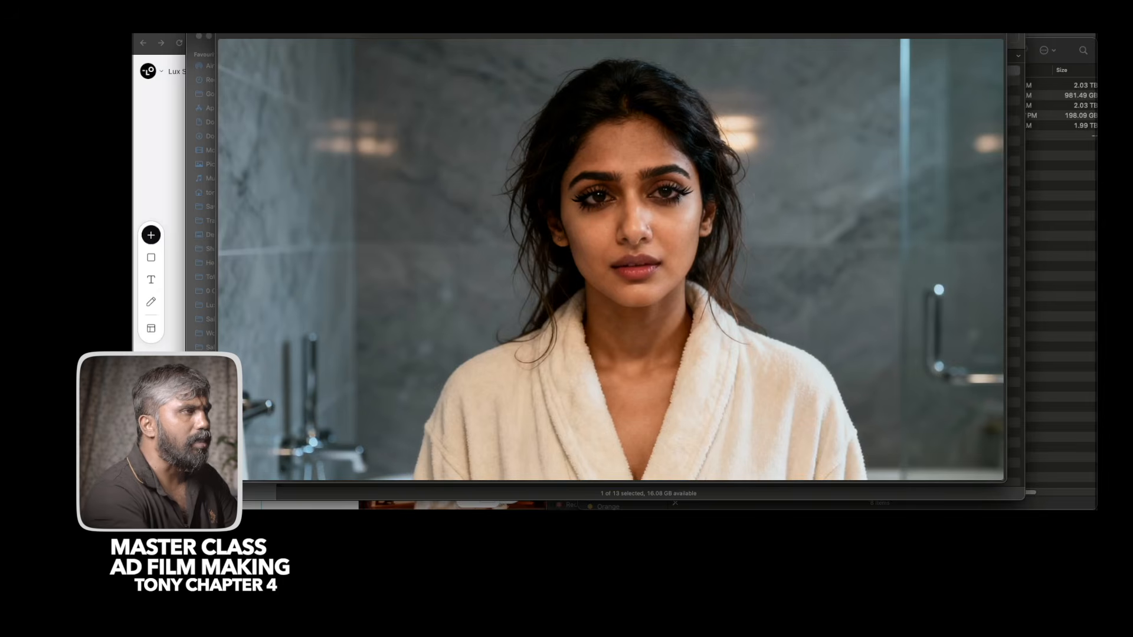
key(Down)
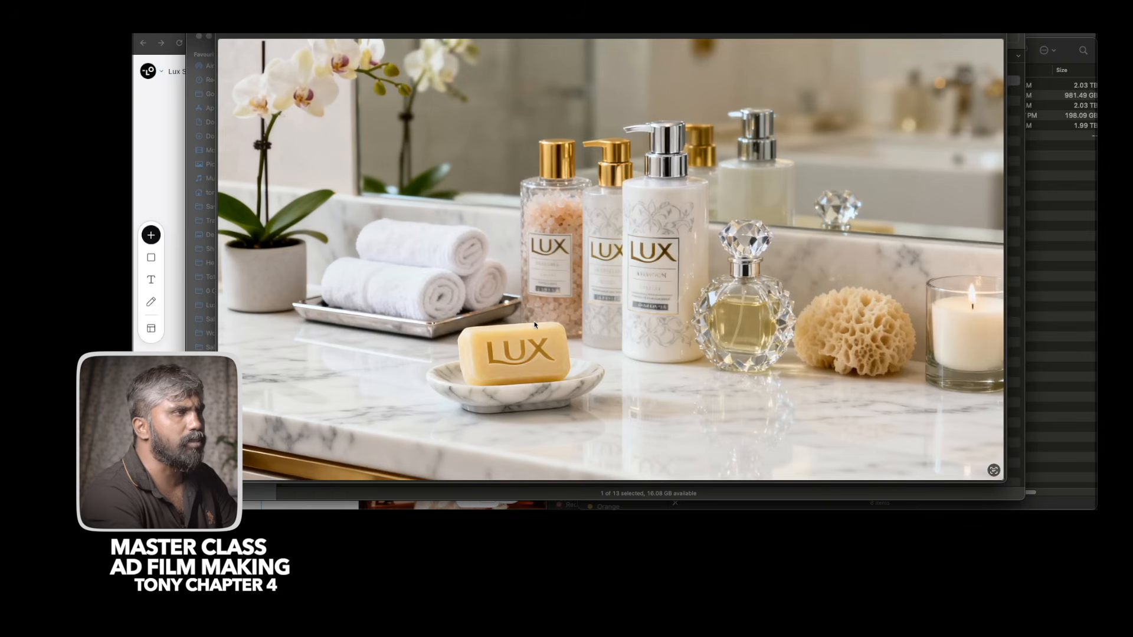
key(Up)
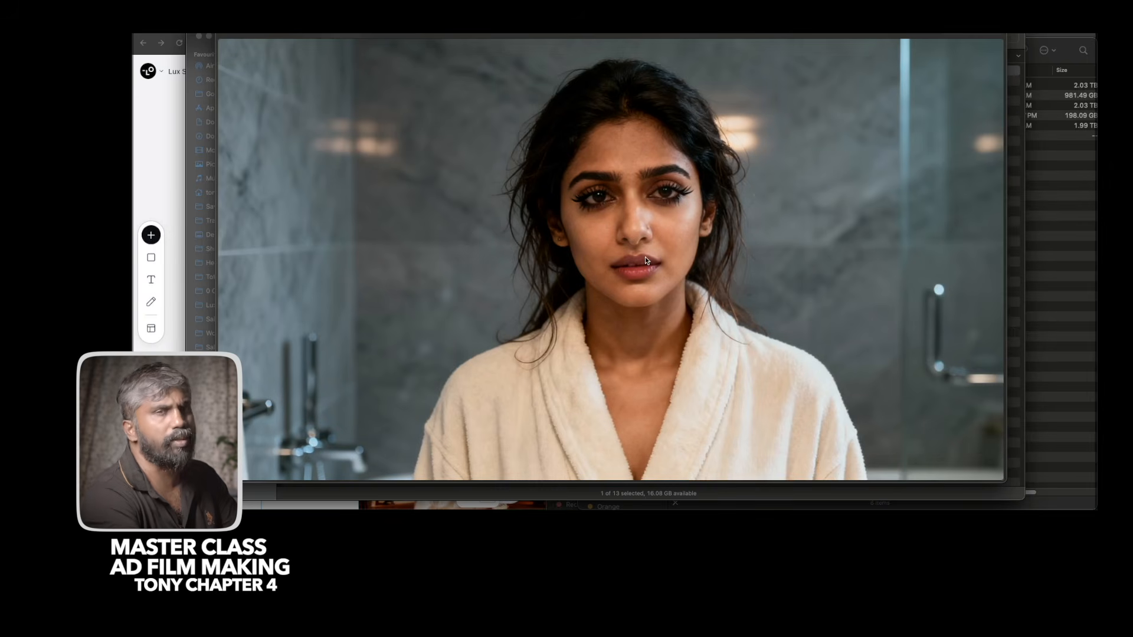
Go through the previewed storyboard images in order, from 2.png to the closing soap shot in 13.png.
key(Down)
key(Down)
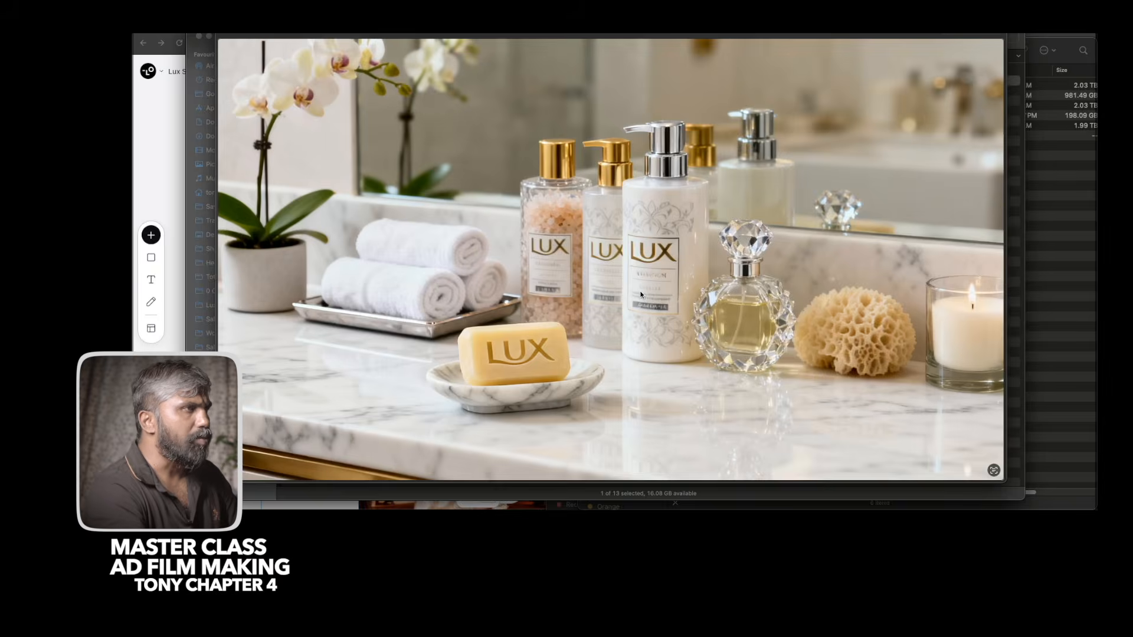
key(Down)
key(Down)
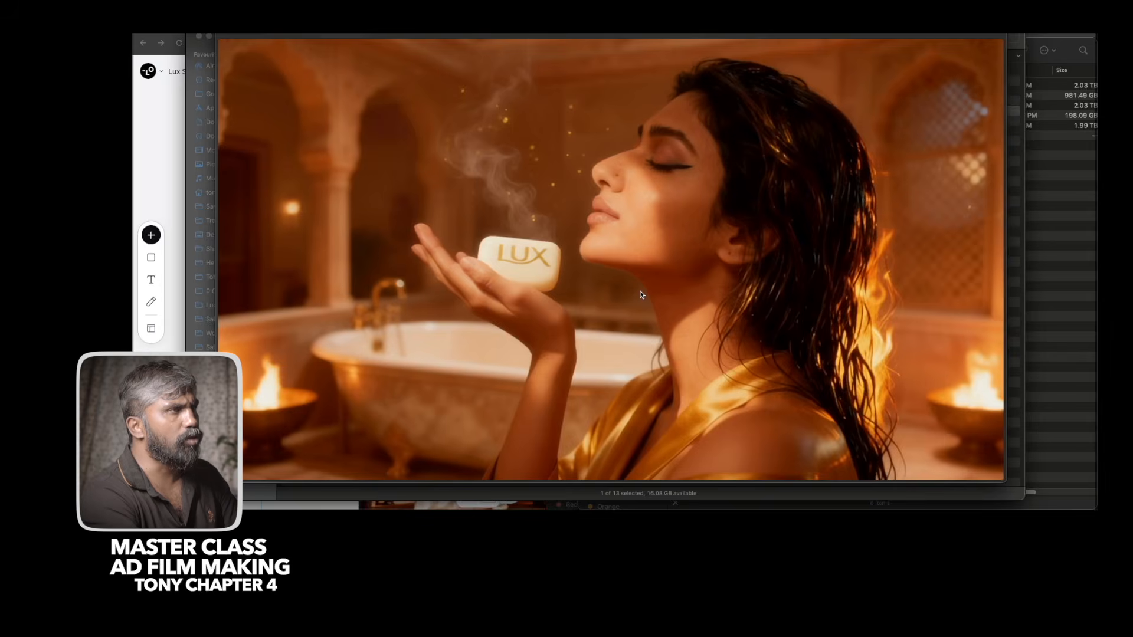
key(Down)
key(Down)
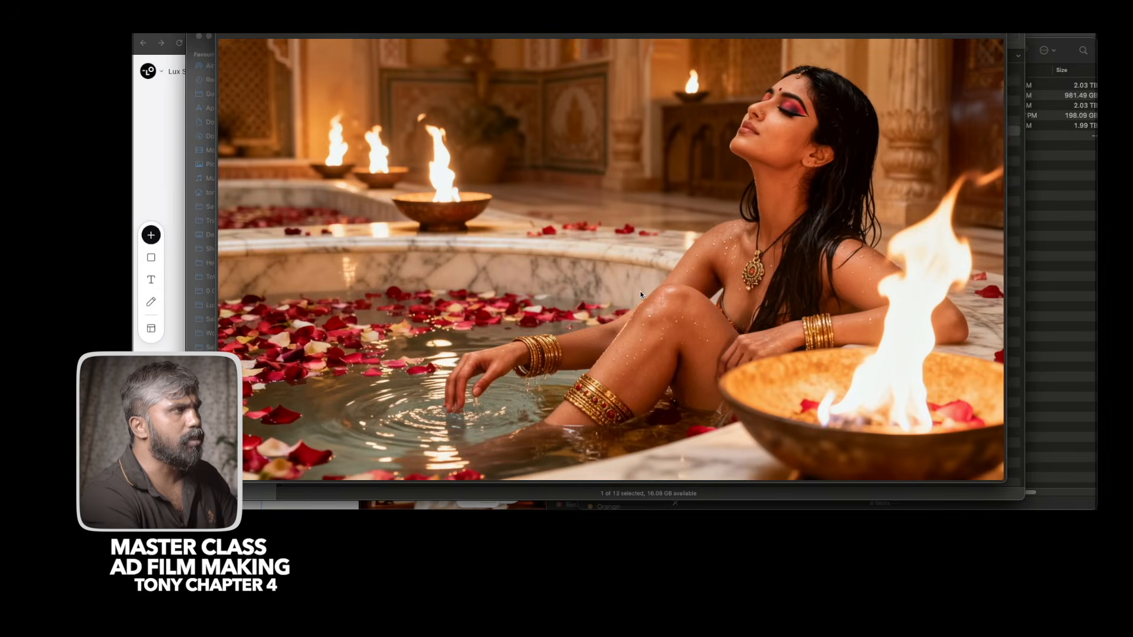
key(Down)
key(Down)
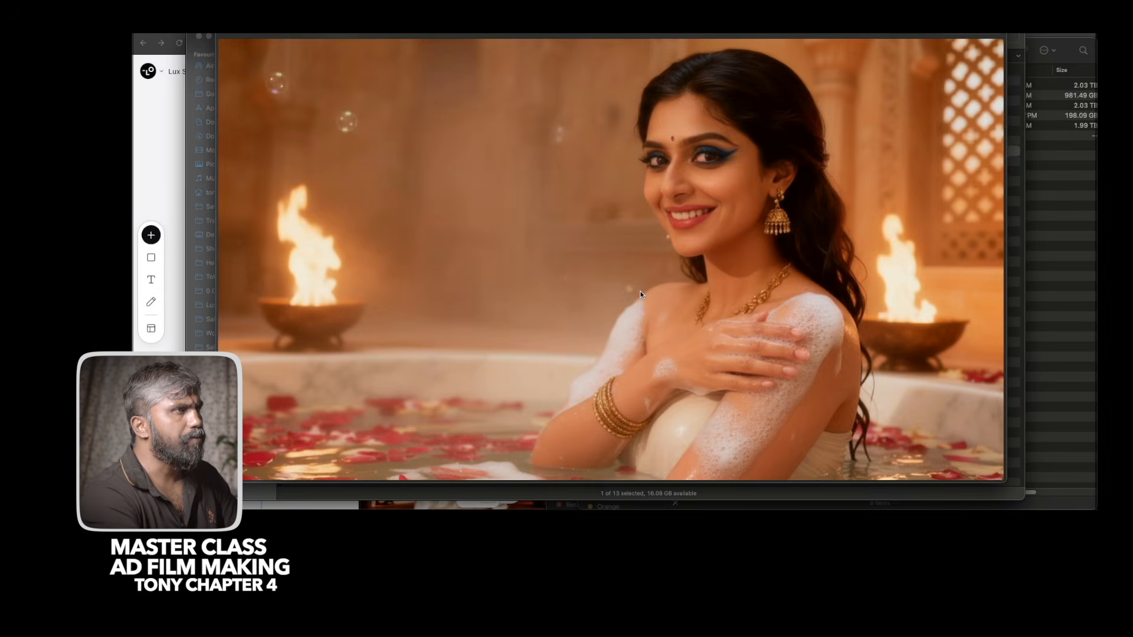
key(Down)
key(Down)
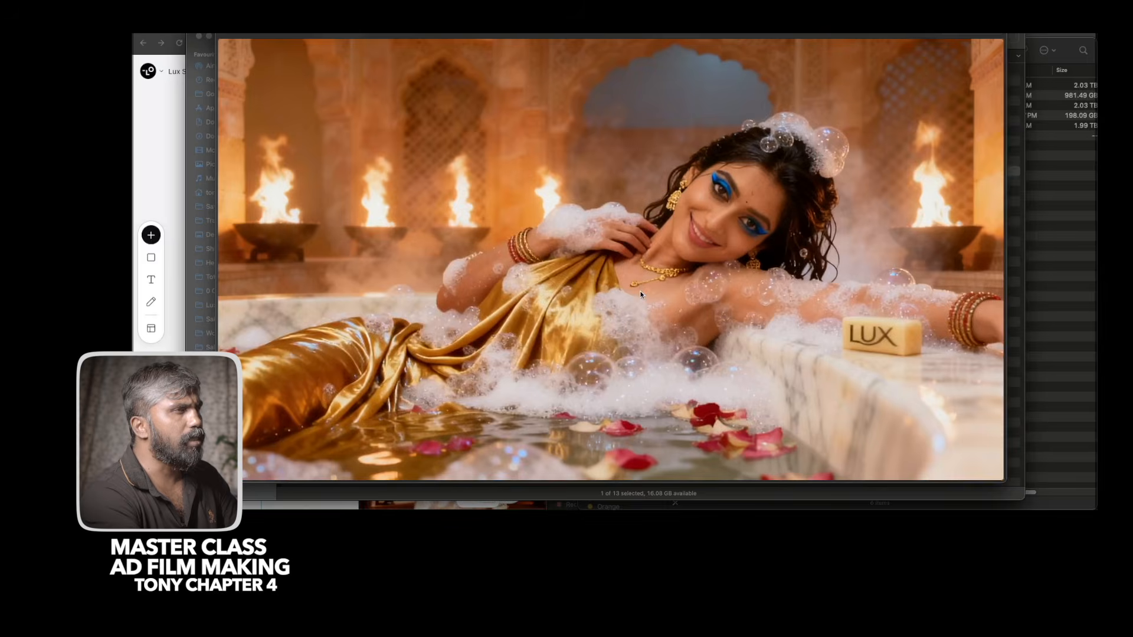
key(Down)
key(Down)
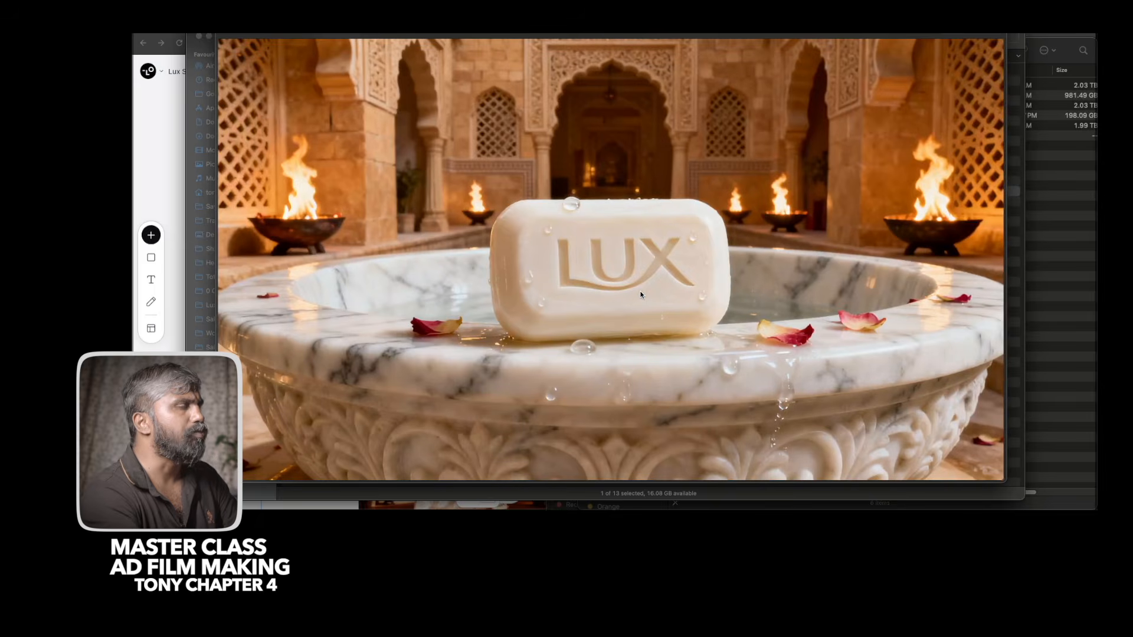
Go back through the bathing scenes to 4.png, checking the woman's eye makeup, and close the preview.
key(Up)
key(Up)
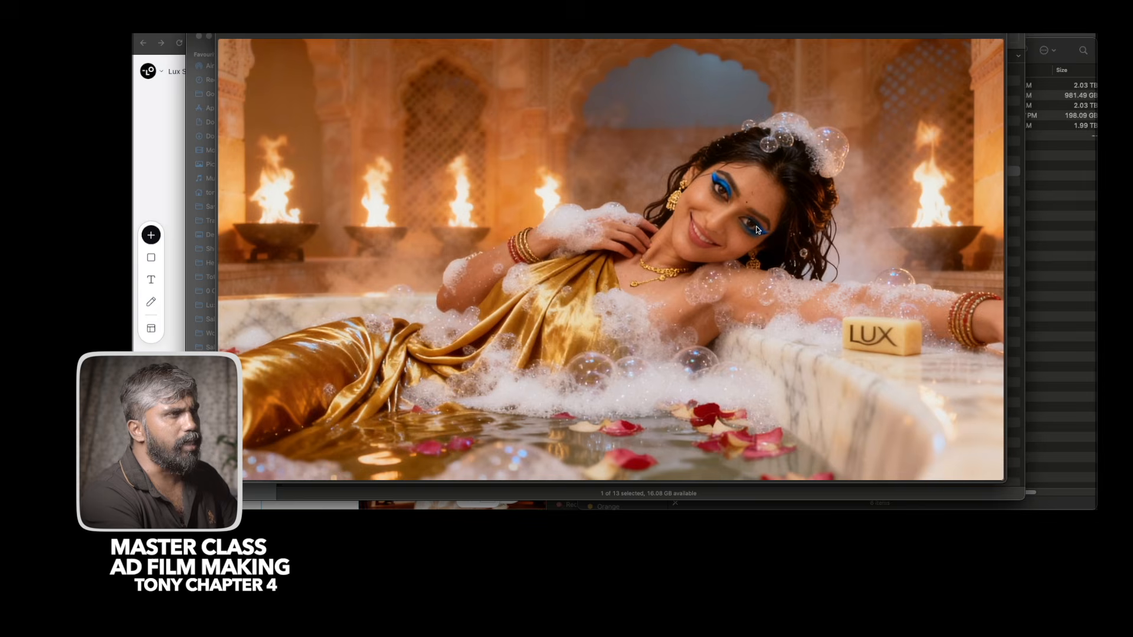
key(Up)
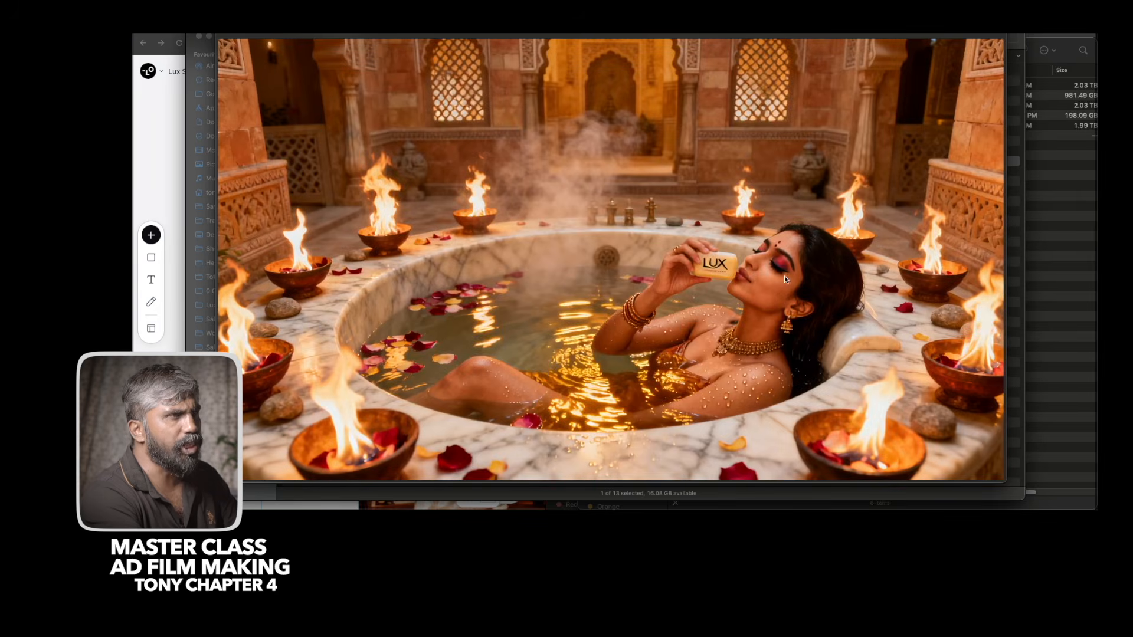
key(Up)
key(Up)
key(Up)
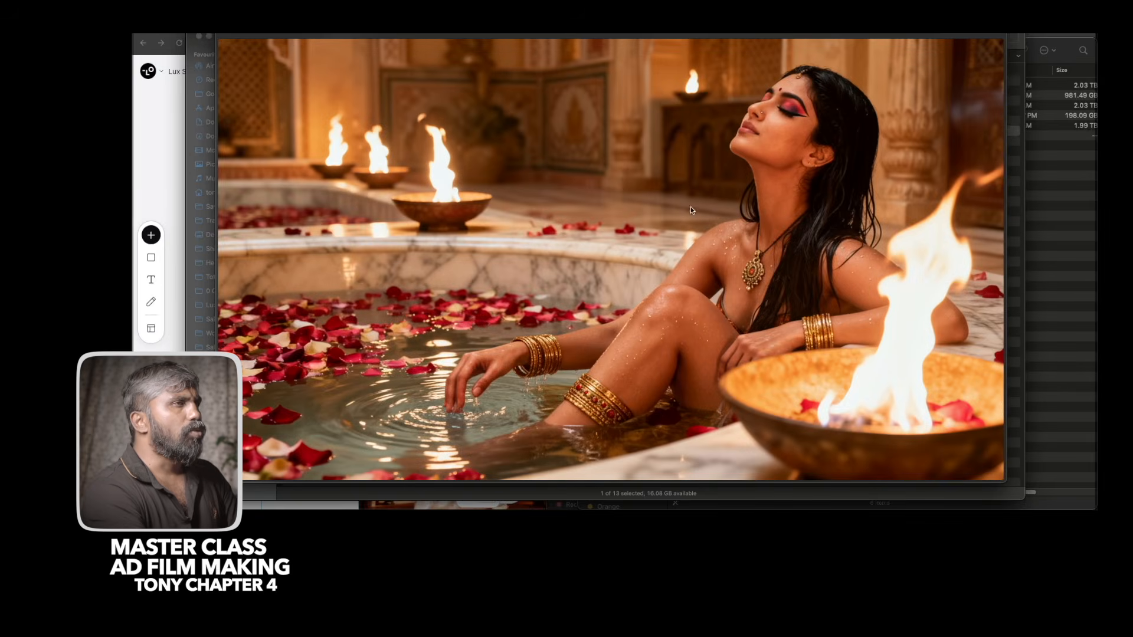
key(Up)
key(Up)
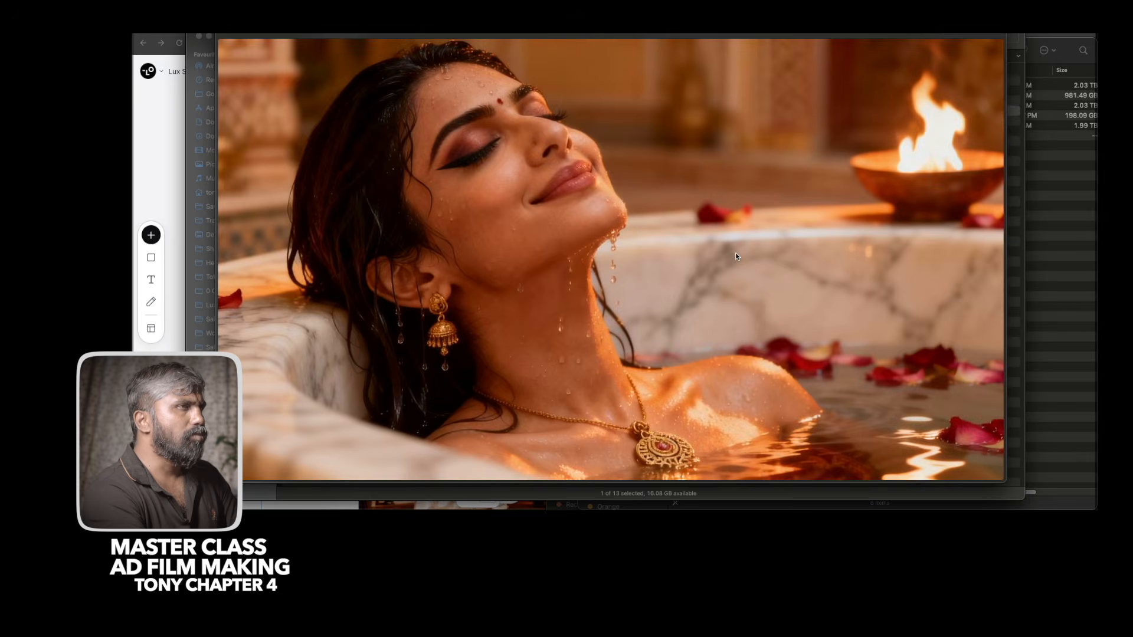
key(Up)
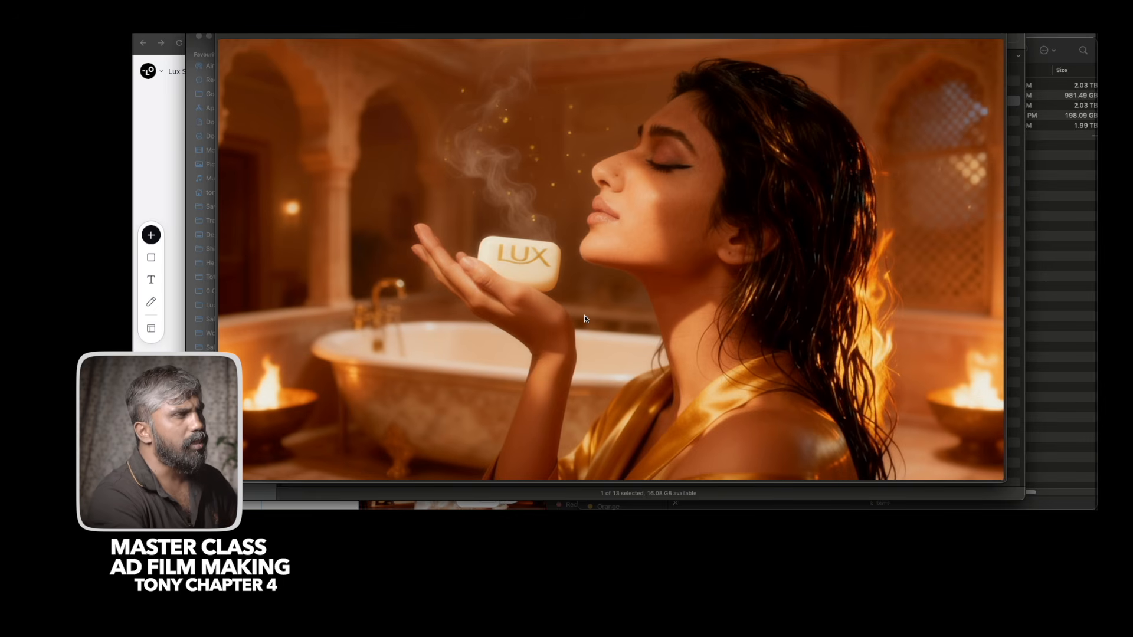
key(space)
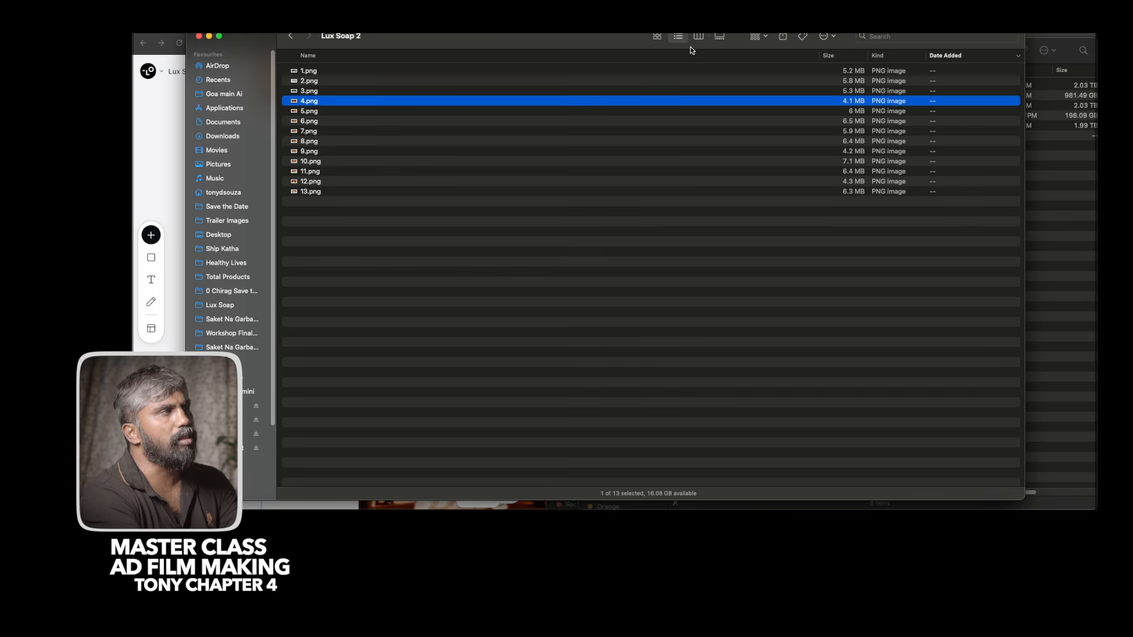
Preview 1.png and import the 13 storyboard PNGs into the All Images 2 event in Final Cut Pro.
click(307, 72)
key(space)
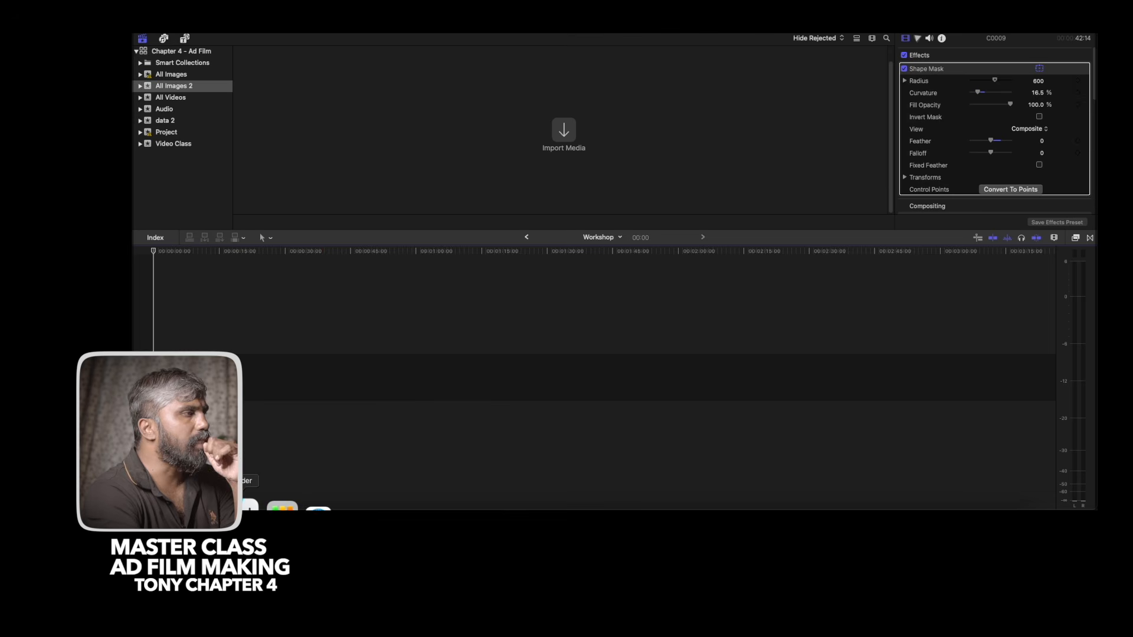
click(245, 511)
drag(403, 31, 720, 59)
drag(649, 317, 391, 130)
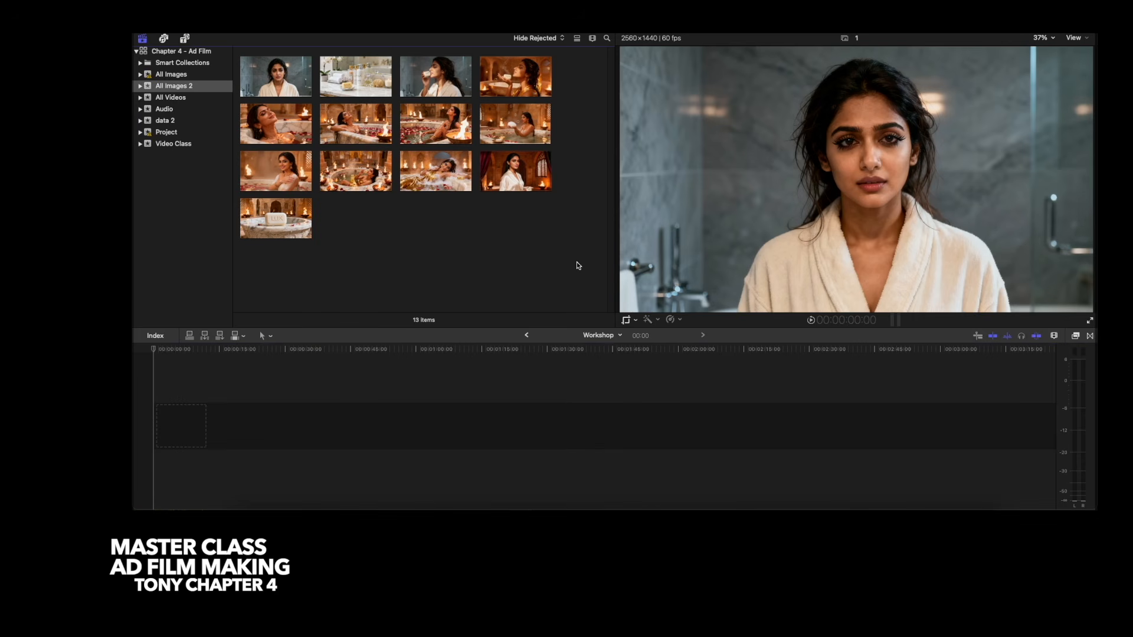
Place all 13 imported images in order on the Workshop timeline and play the sequence from the start.
drag(572, 263, 232, 408)
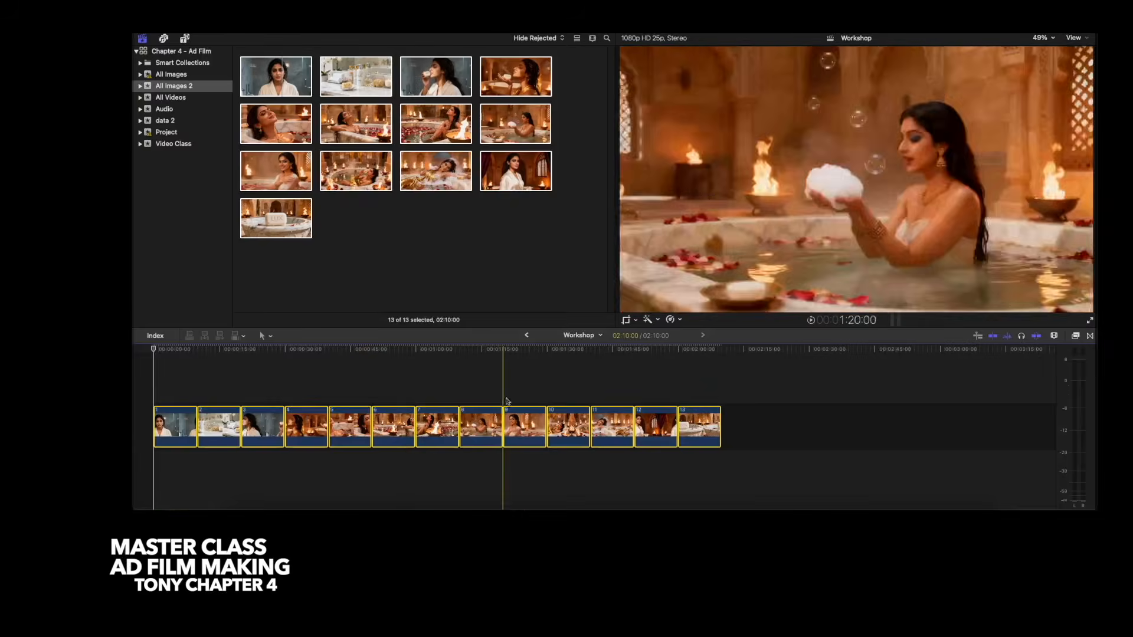
click(153, 377)
key(space)
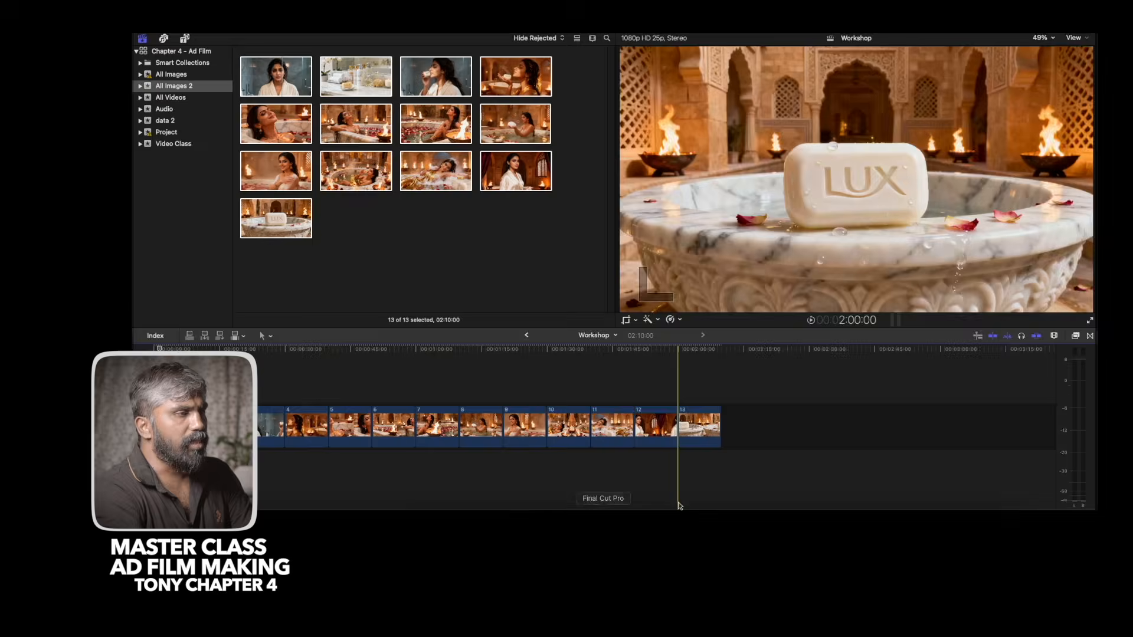
Switch to Suno in the browser and compare the Simple and Custom song creation modes.
click(677, 507)
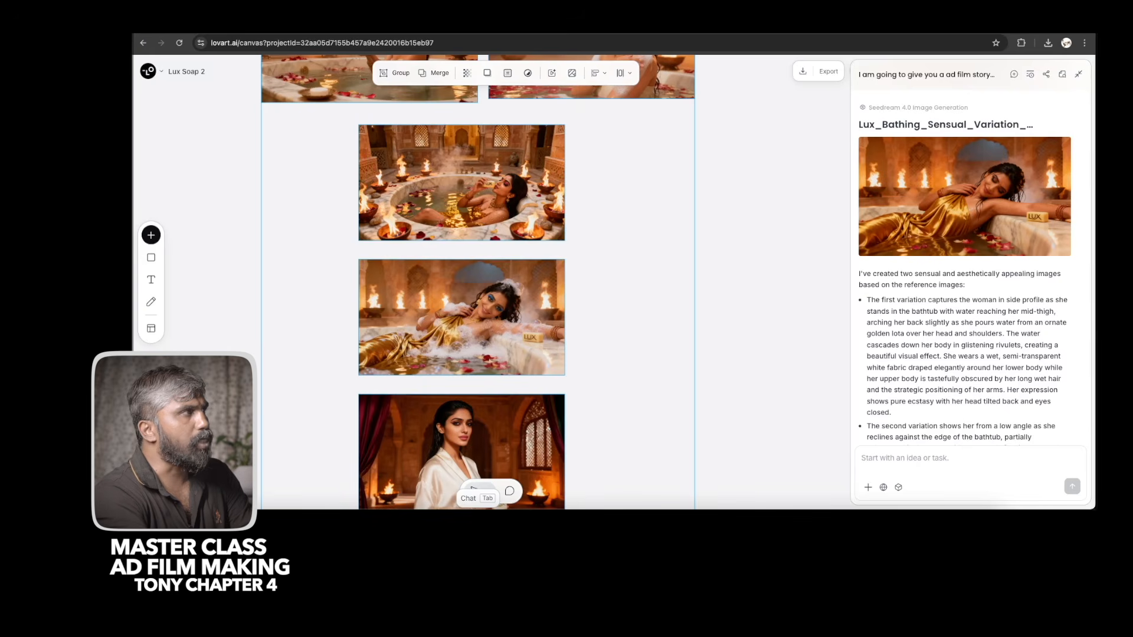
click(237, 23)
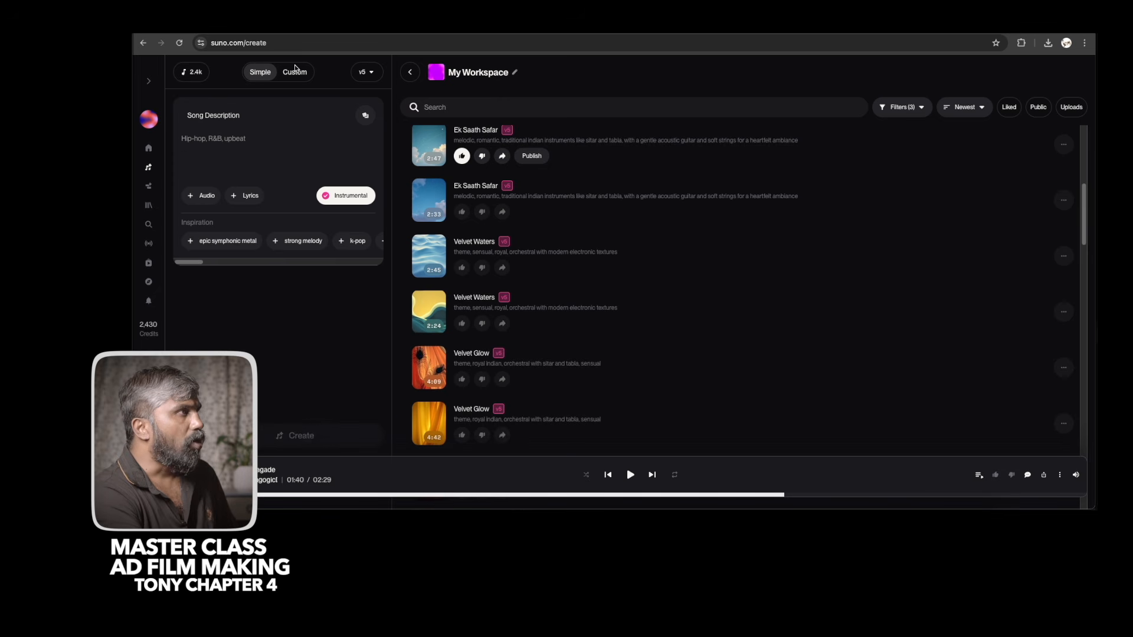
click(295, 70)
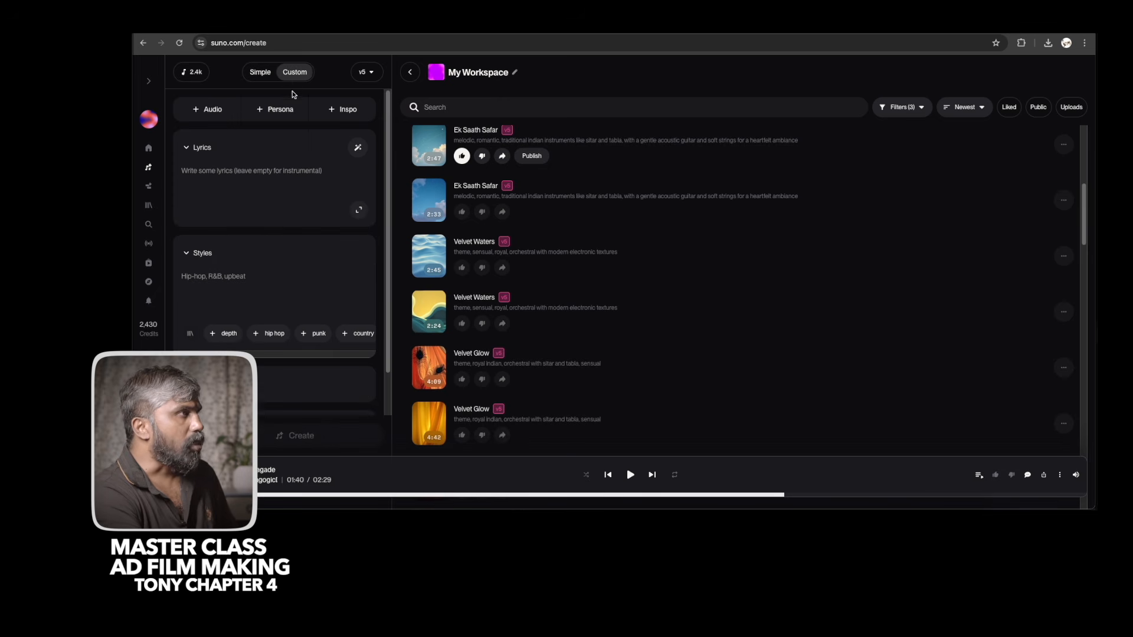
click(262, 70)
click(291, 74)
click(259, 76)
click(291, 74)
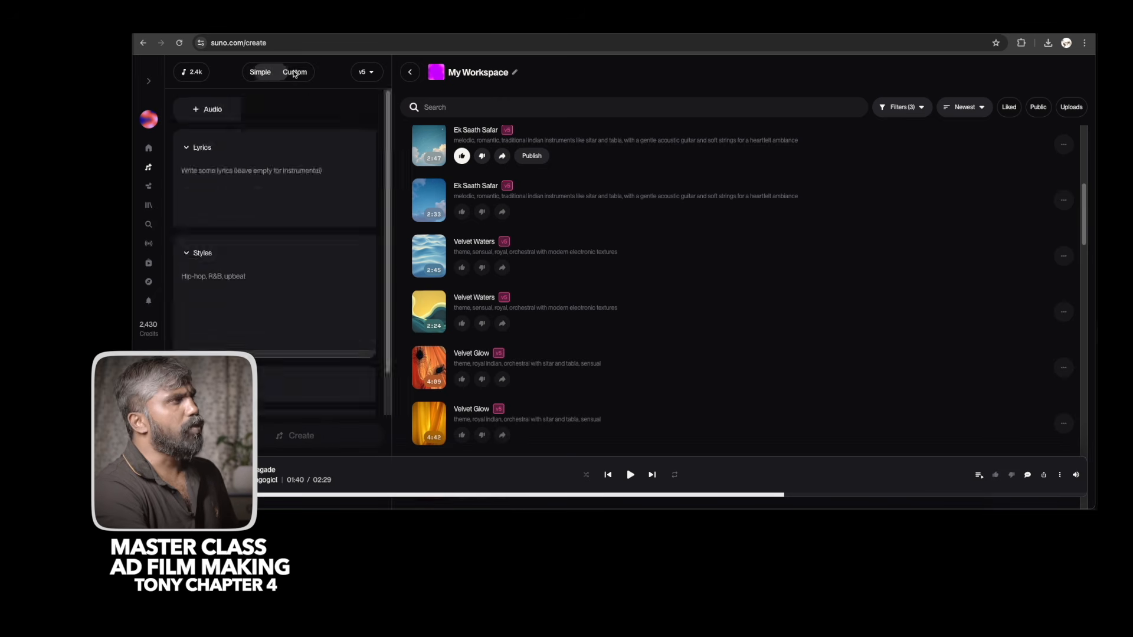
click(259, 74)
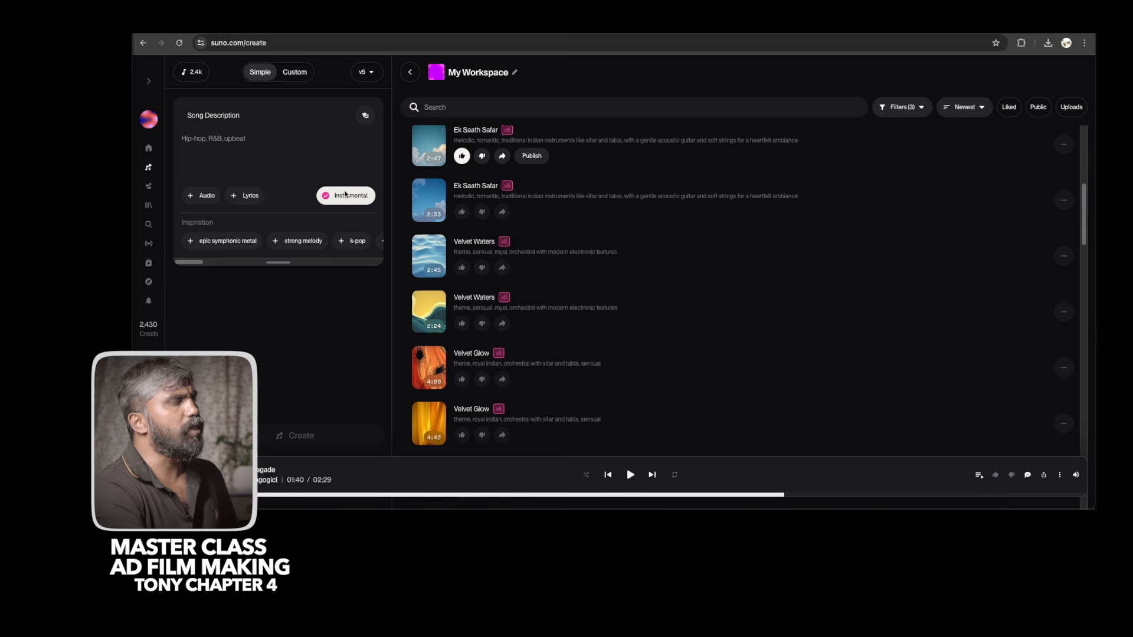
Turn off the Instrumental option and keep the song creation form in Simple mode.
click(347, 194)
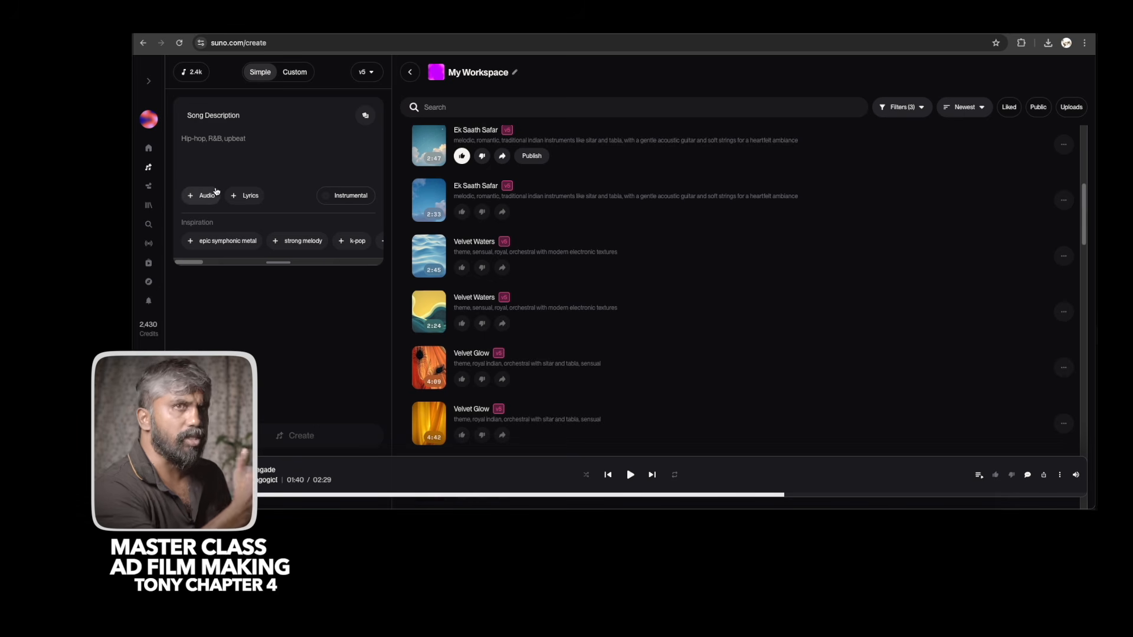
click(302, 73)
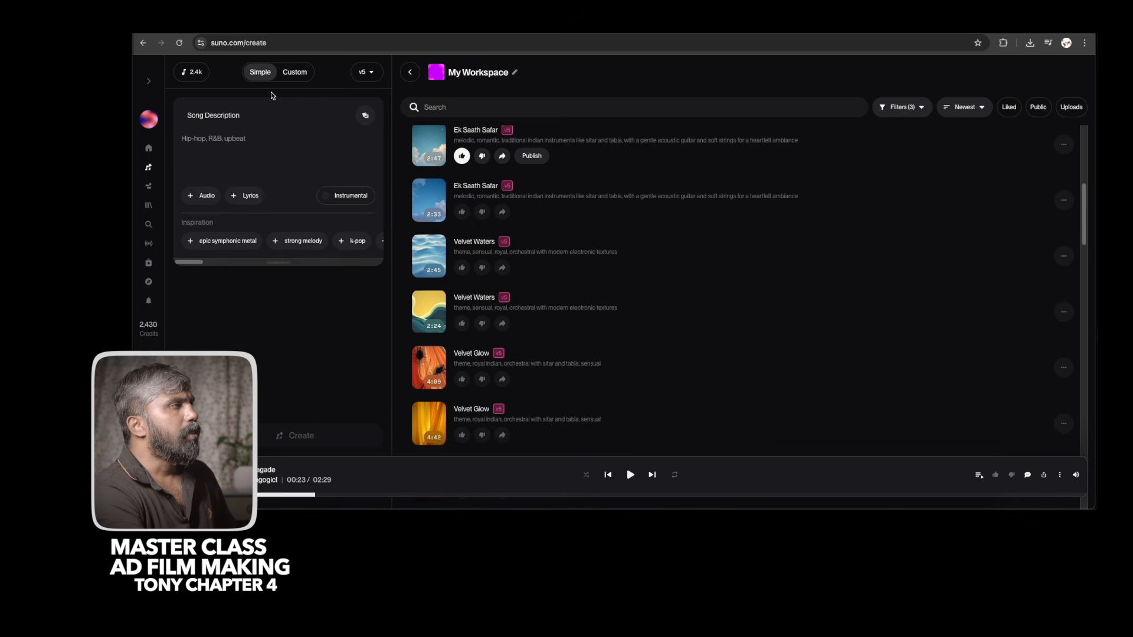
click(304, 72)
click(273, 73)
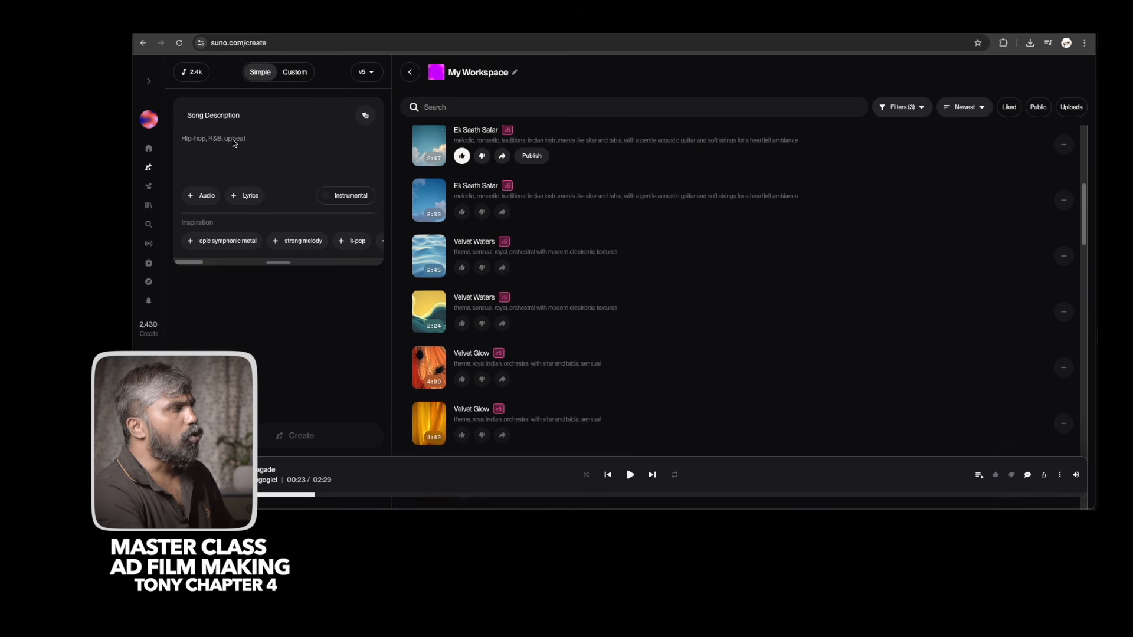
Rework the song description for a bath soap ad score with a high upbeat sensual theme, Indian sitar, epic upbeat and sensual female alaap.
click(338, 199)
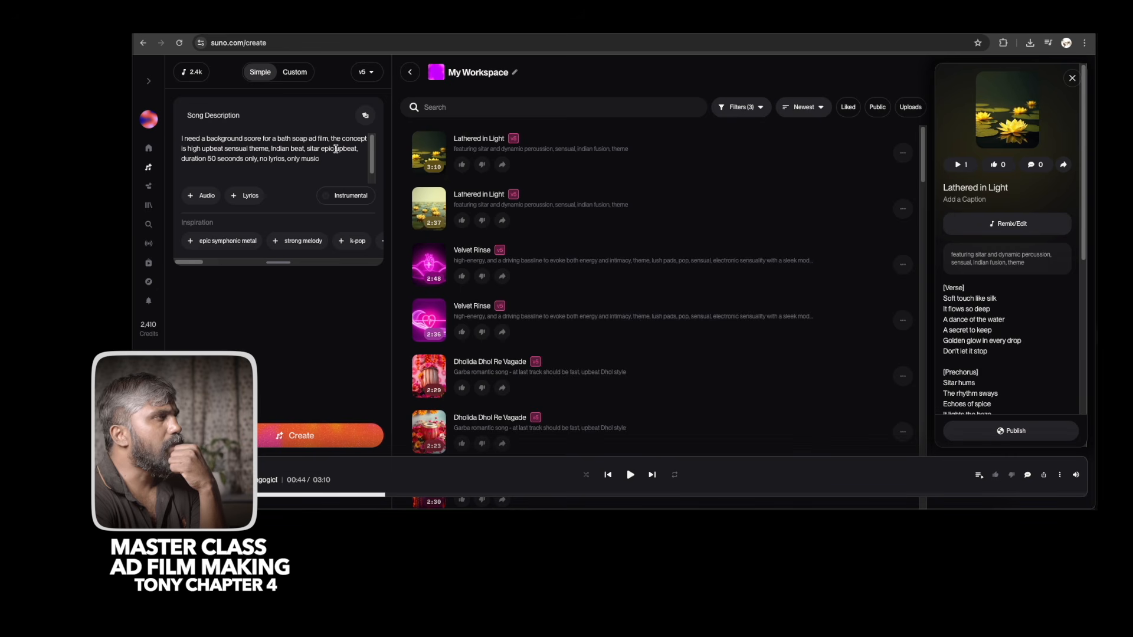
click(338, 198)
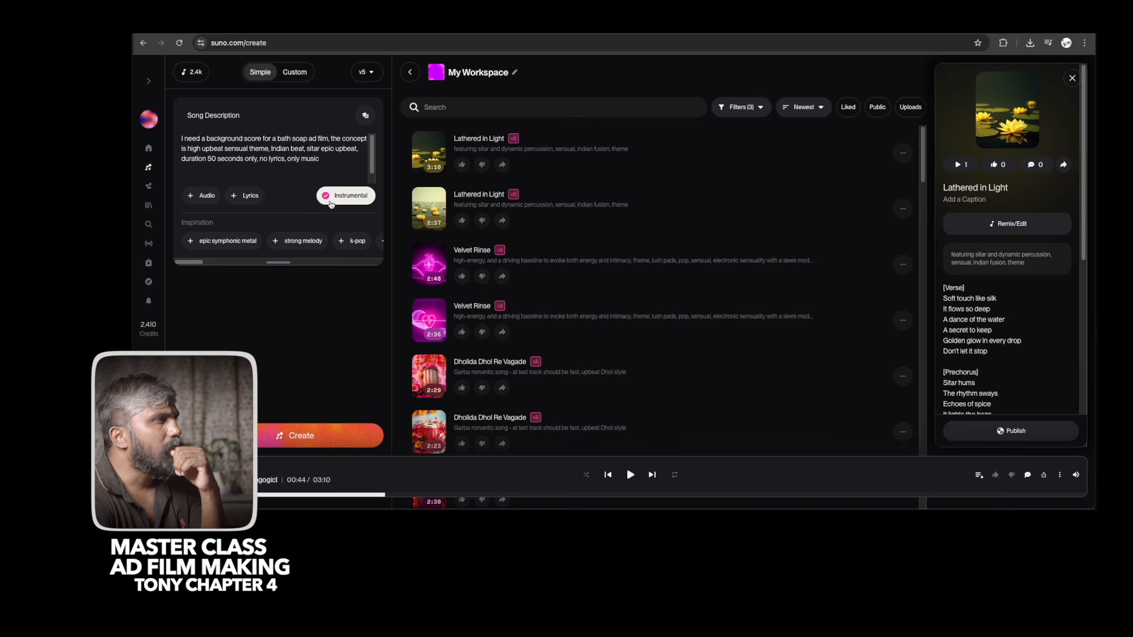
drag(260, 160, 285, 159)
click(337, 161)
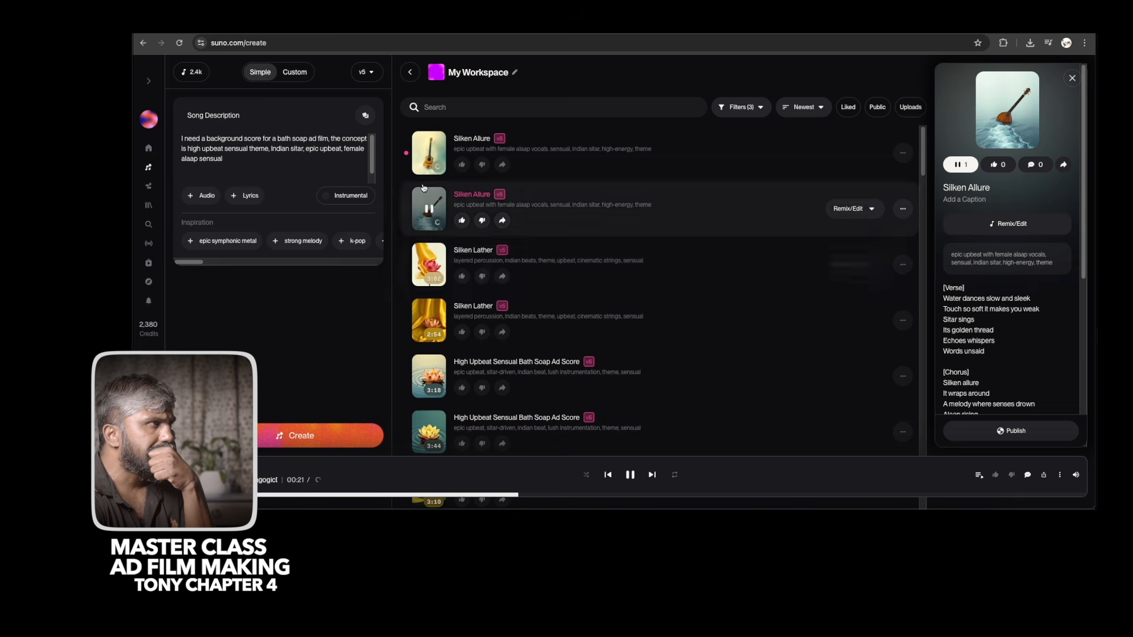
Stop the second Silken Allure track and download it as WAV audio.
click(435, 206)
click(903, 209)
mouse_move(834, 438)
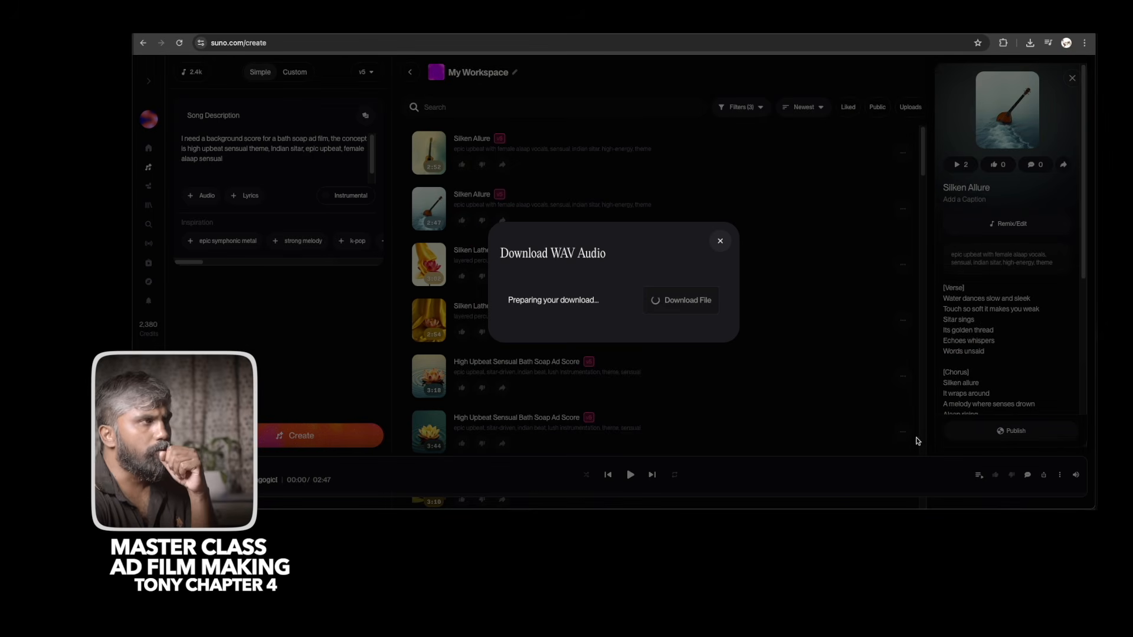
click(947, 450)
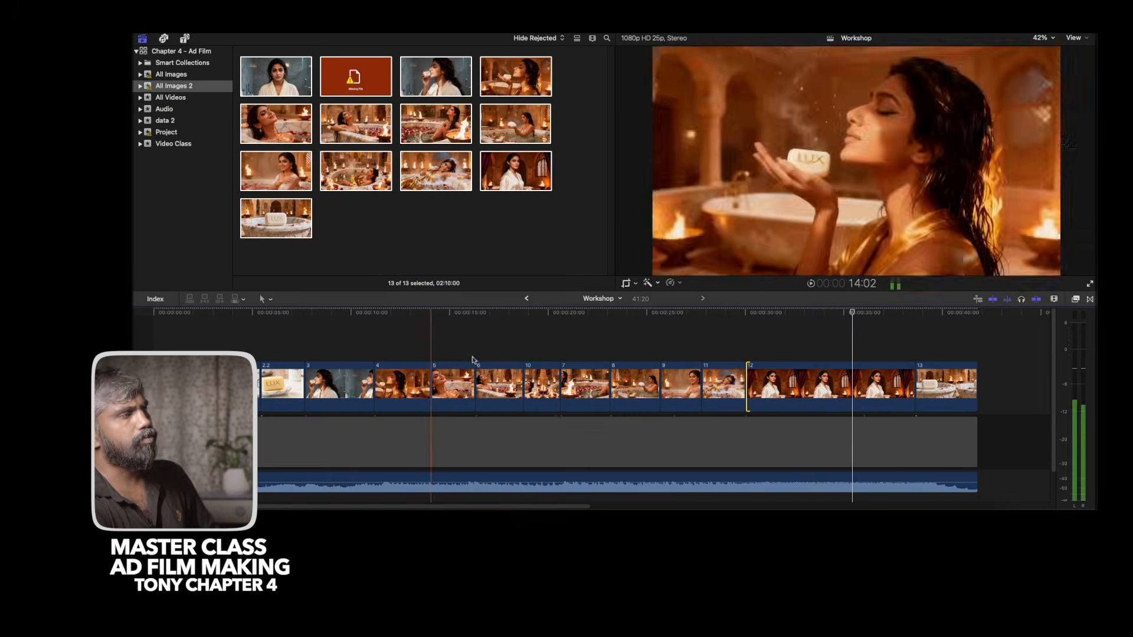
Open the Image to Video generator in Kling AI and choose the VIDEO 2.1 model.
drag(734, 294, 736, 233)
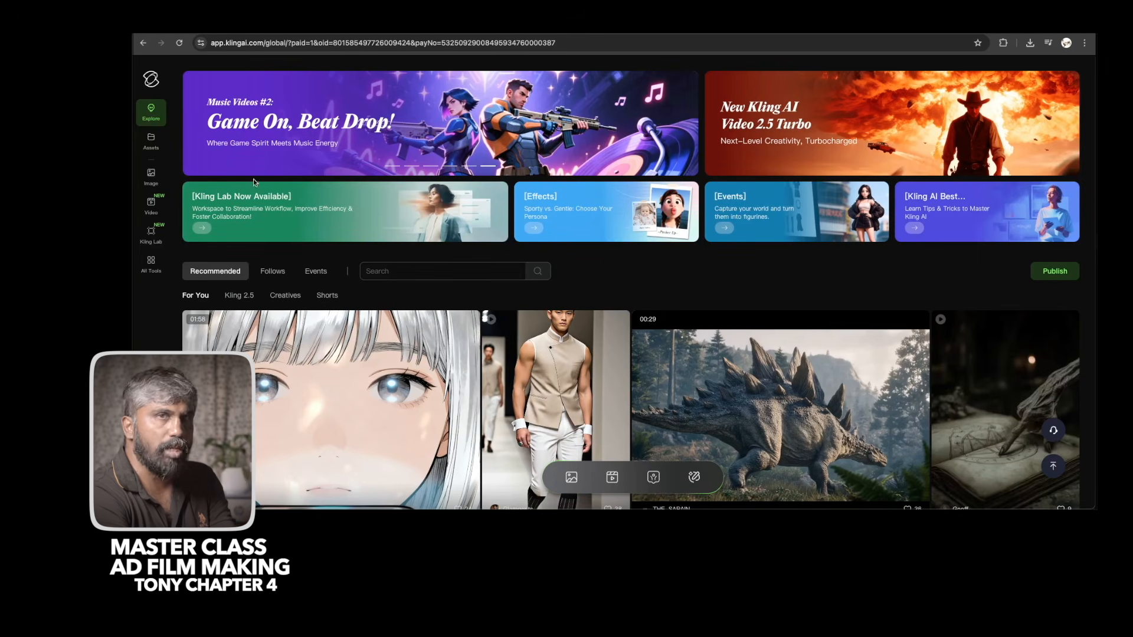
click(163, 204)
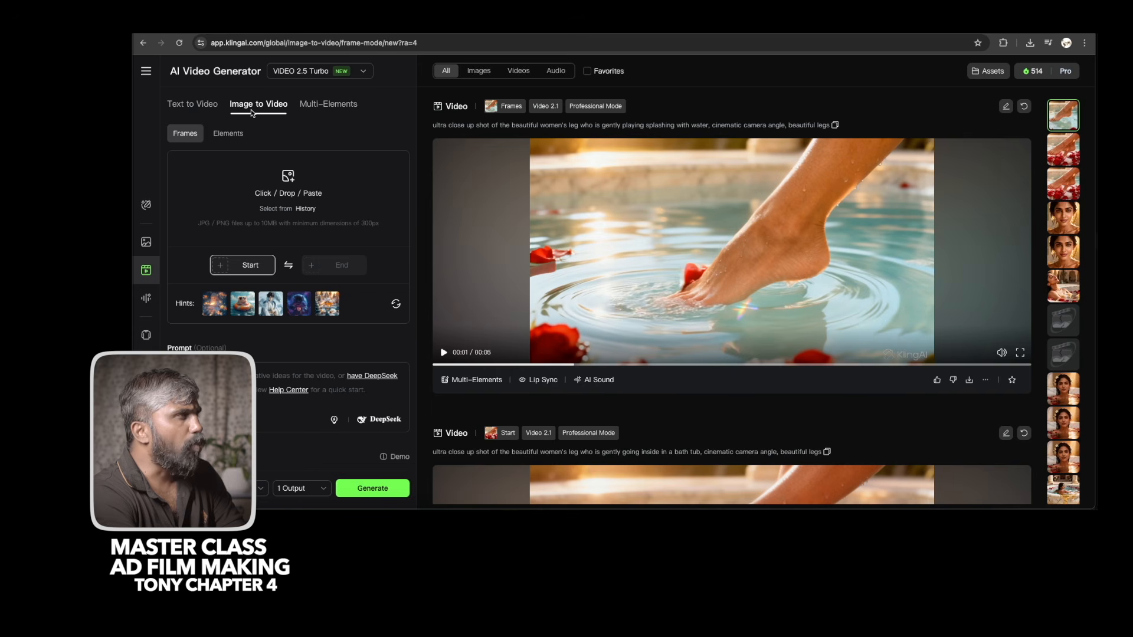
click(299, 71)
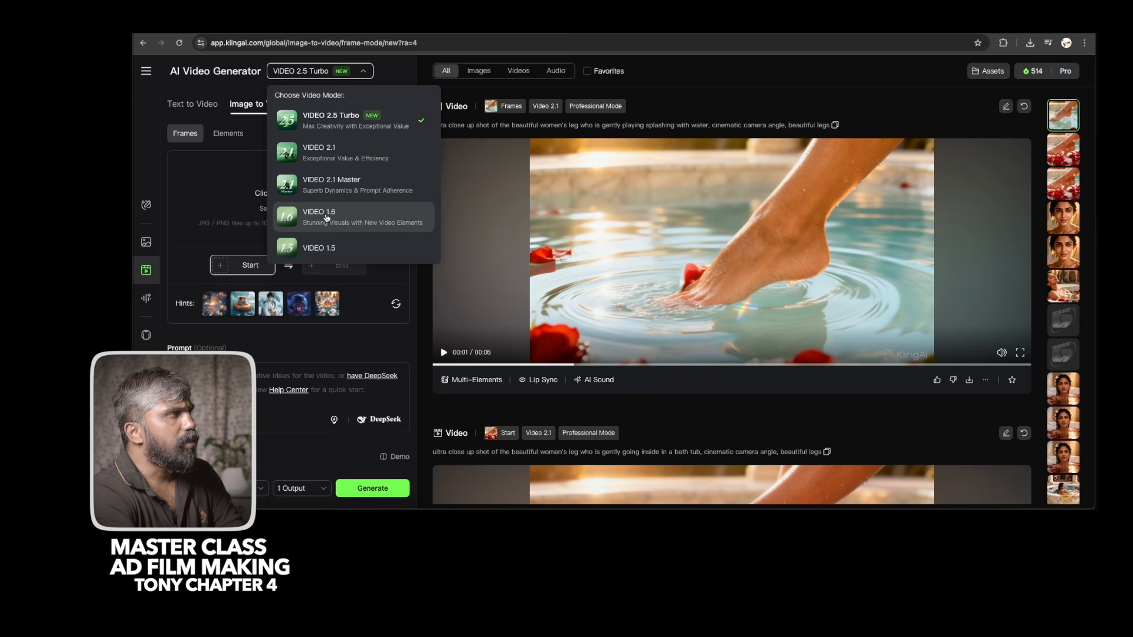
click(330, 153)
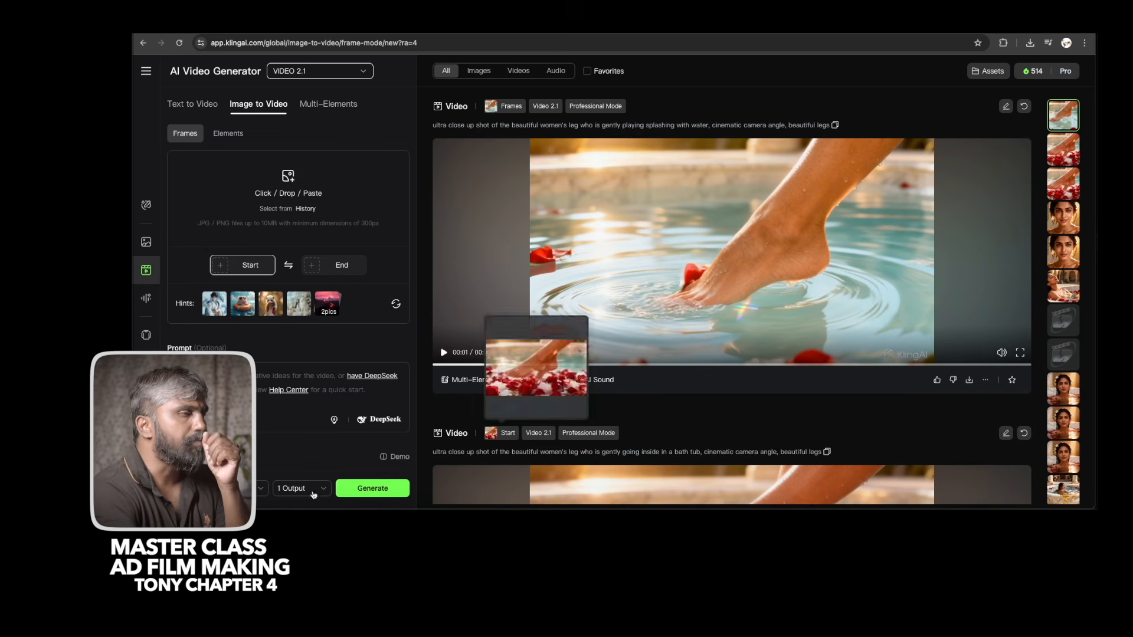
Ask ChatGPT to provide image-to-video prompts for Kling AI or Runway ML from supplied images for a Lux bath soap ad film.
click(242, 519)
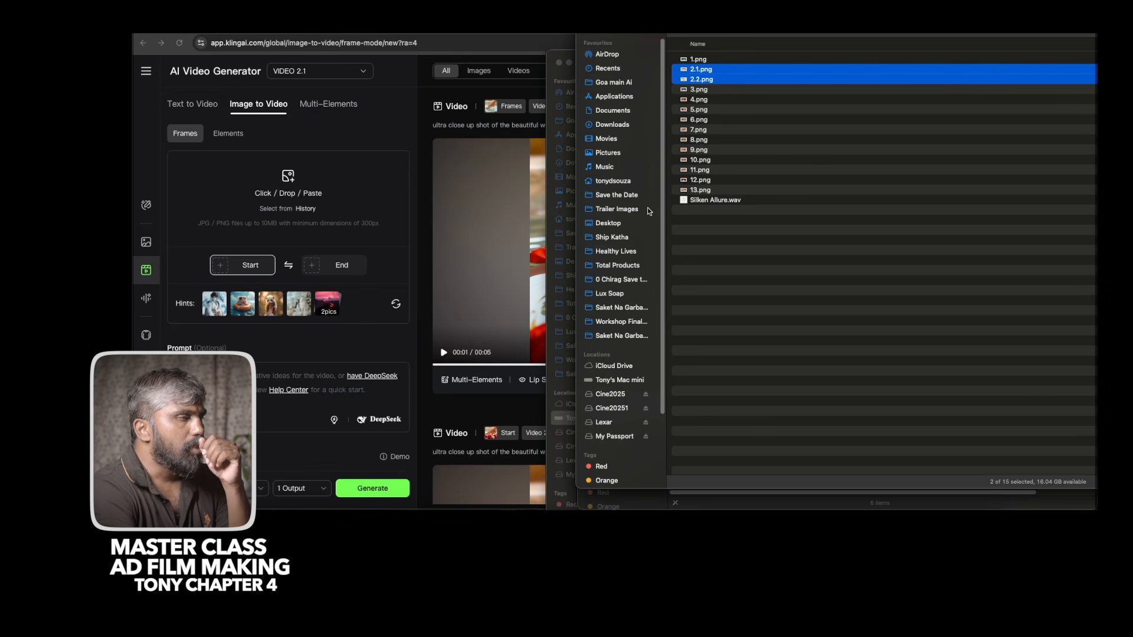
click(507, 160)
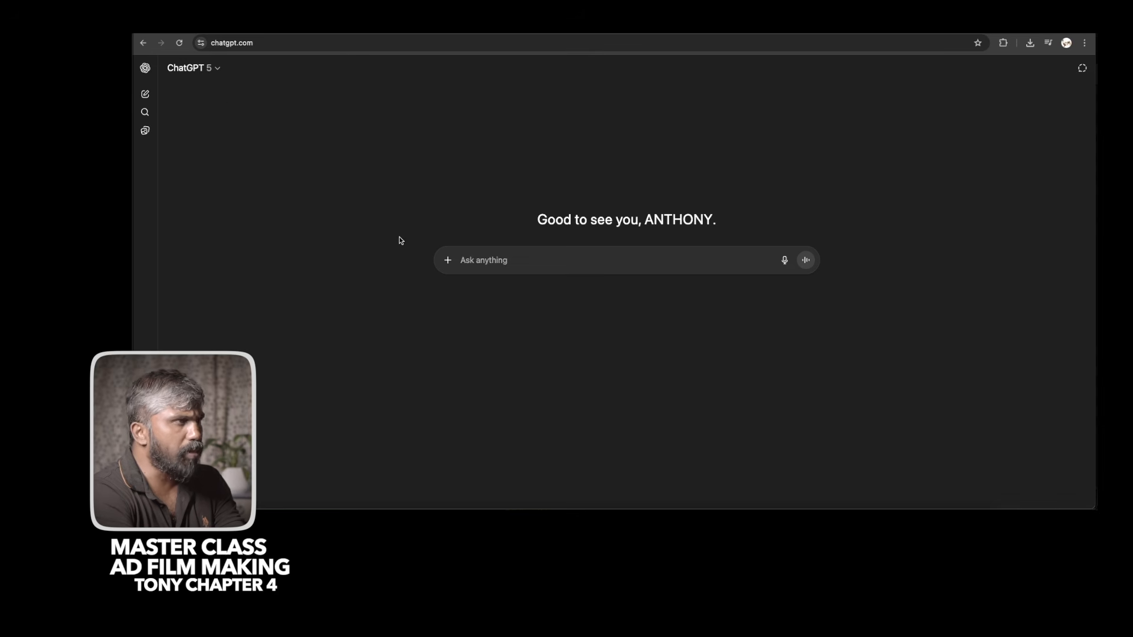
click(488, 259)
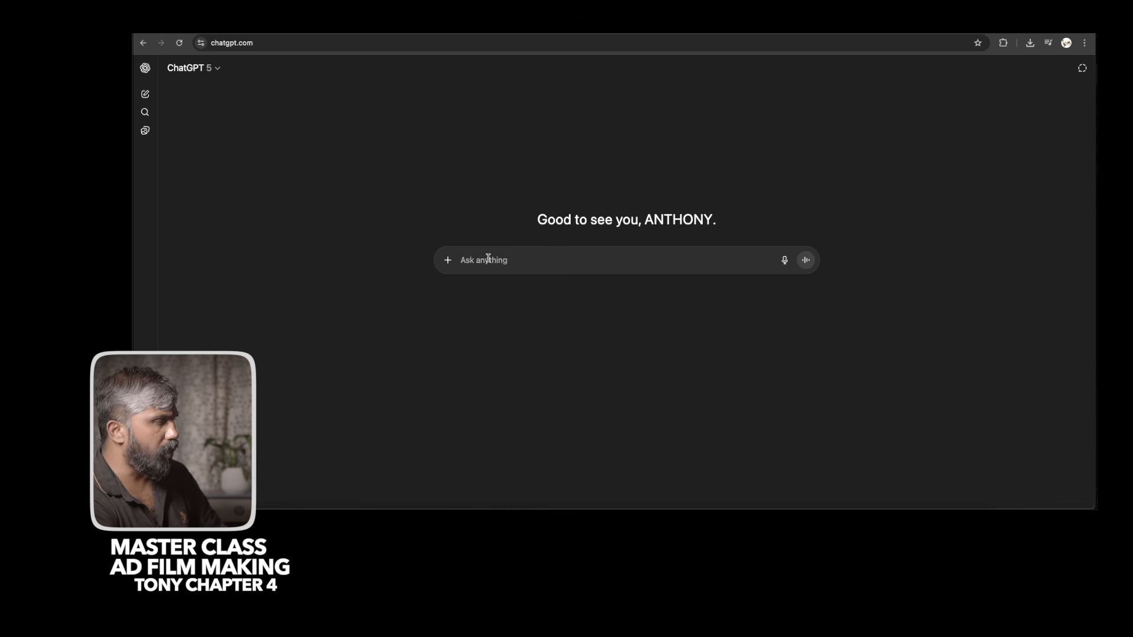
text(I will b)
key(BackSpace)
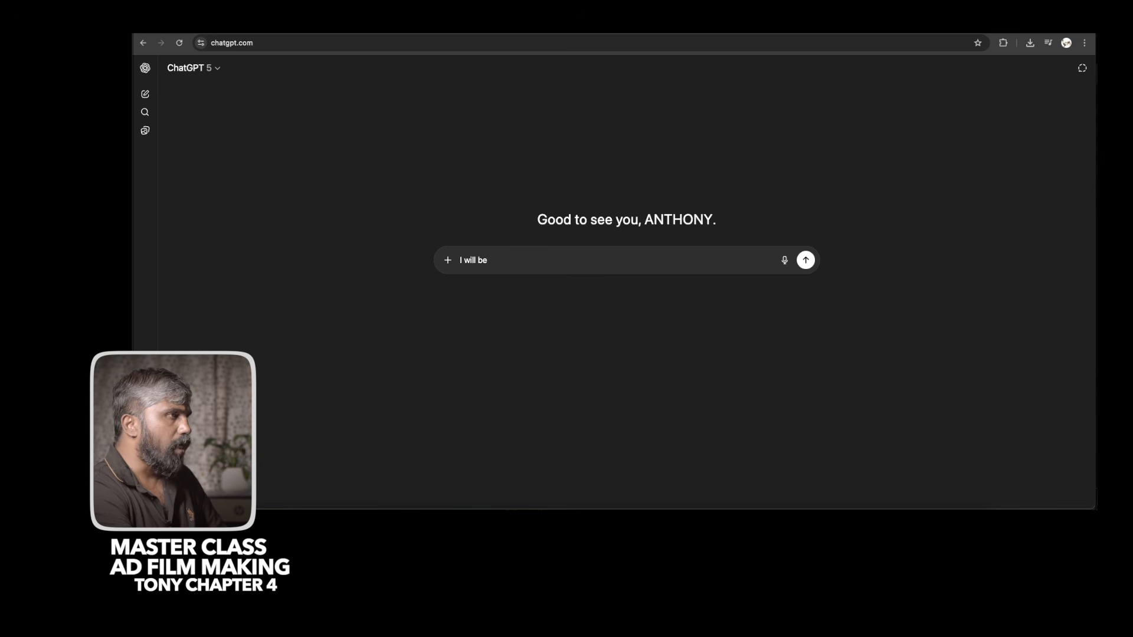
text(giving you images, you need to provide me prompt for image to video)
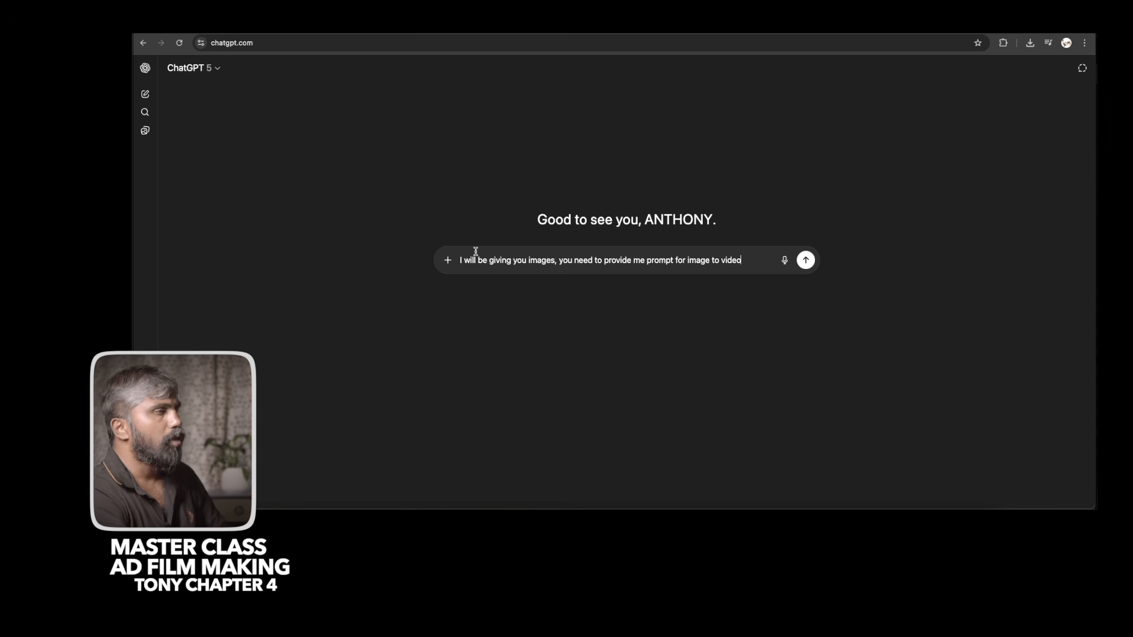
text(for)
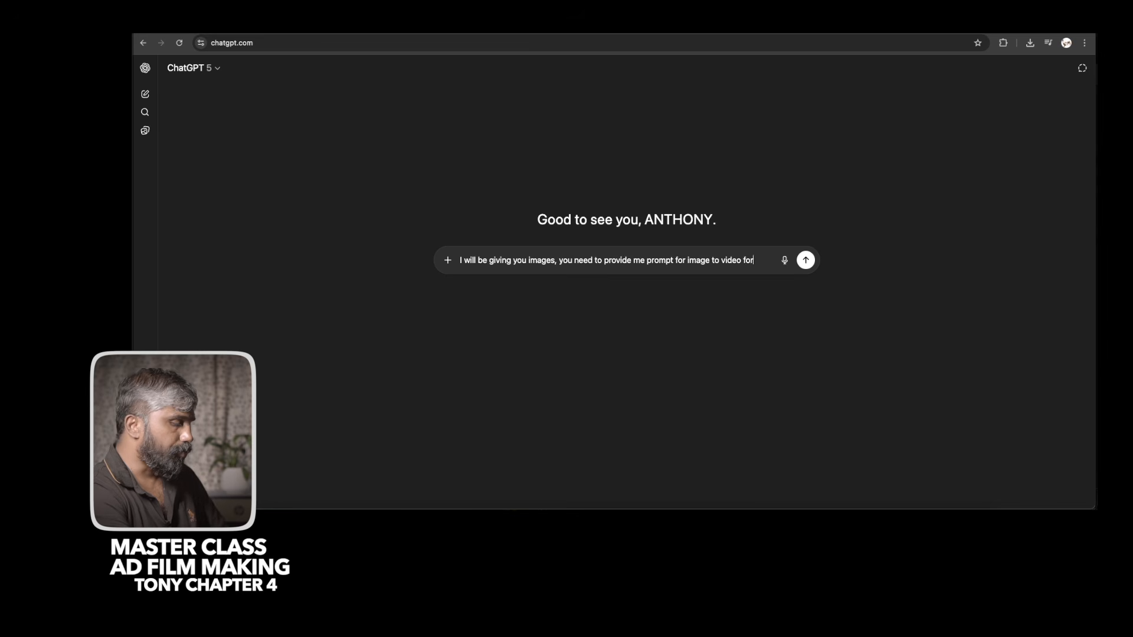
text( kling ai )
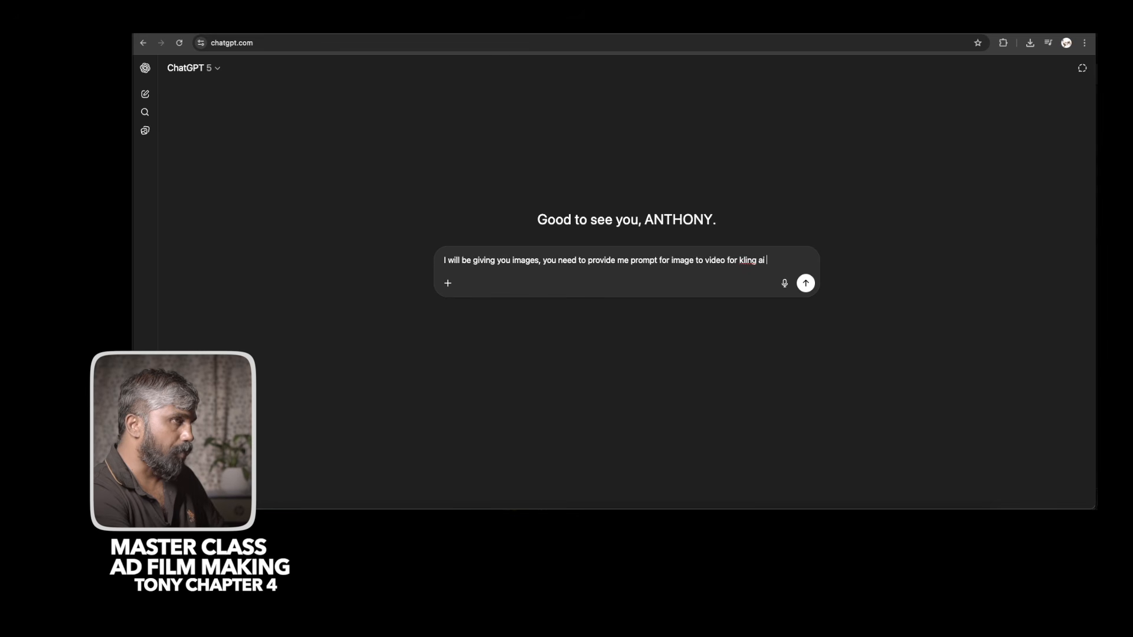
text(or runway ml, this is for a lux bath soap ad film)
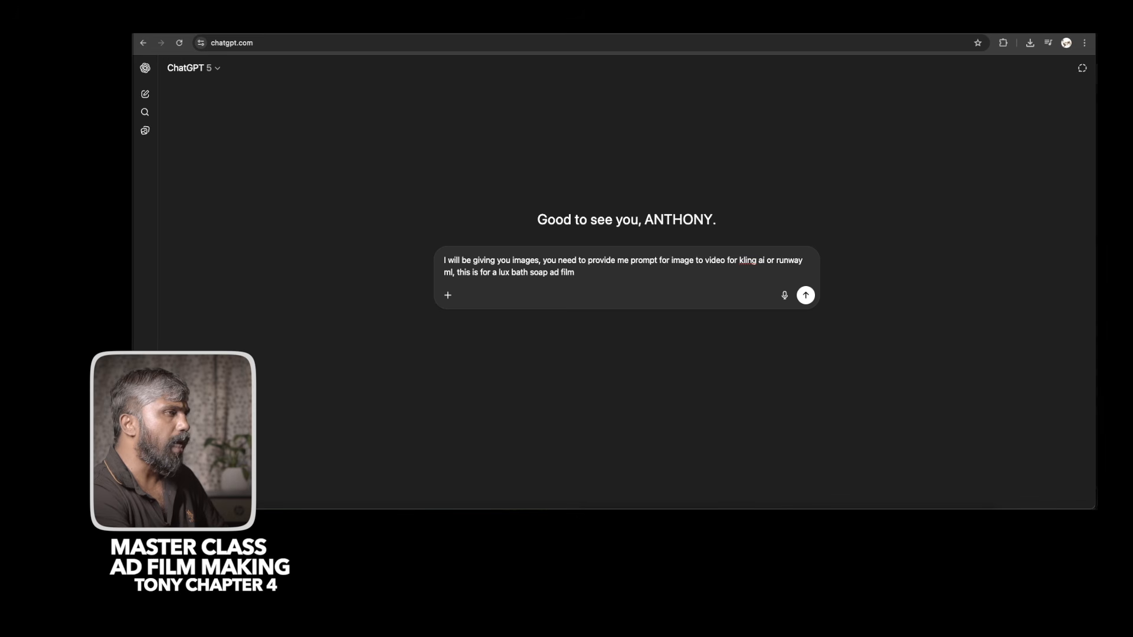
key(Return)
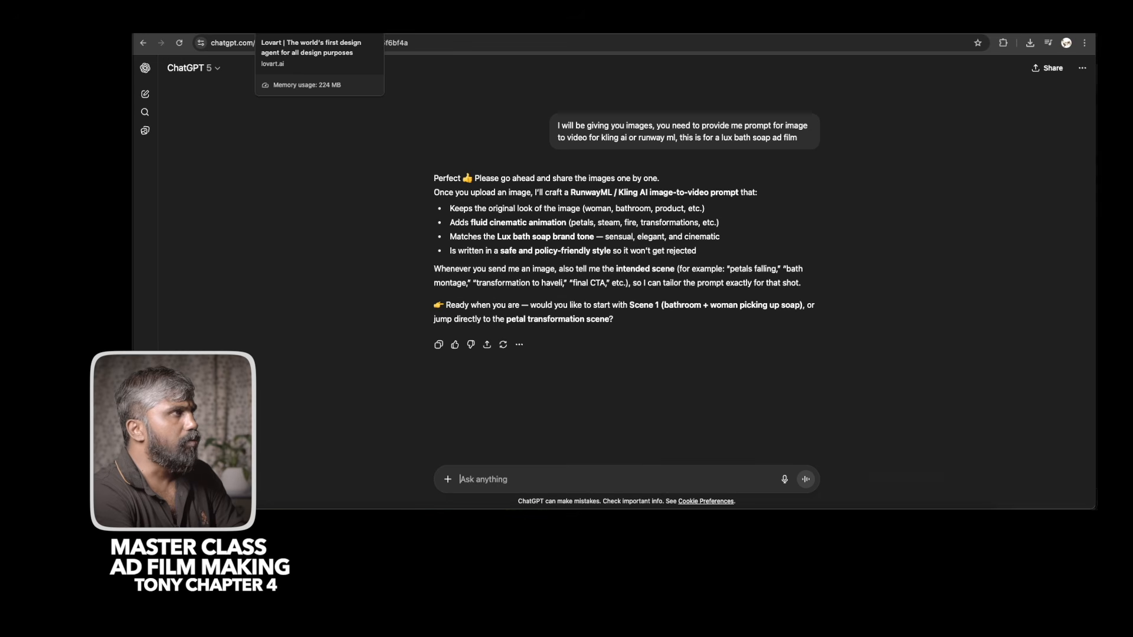
Check the opening shots on the Final Cut Pro Workshop timeline and return to Kling AI's Image to Video page.
click(541, 27)
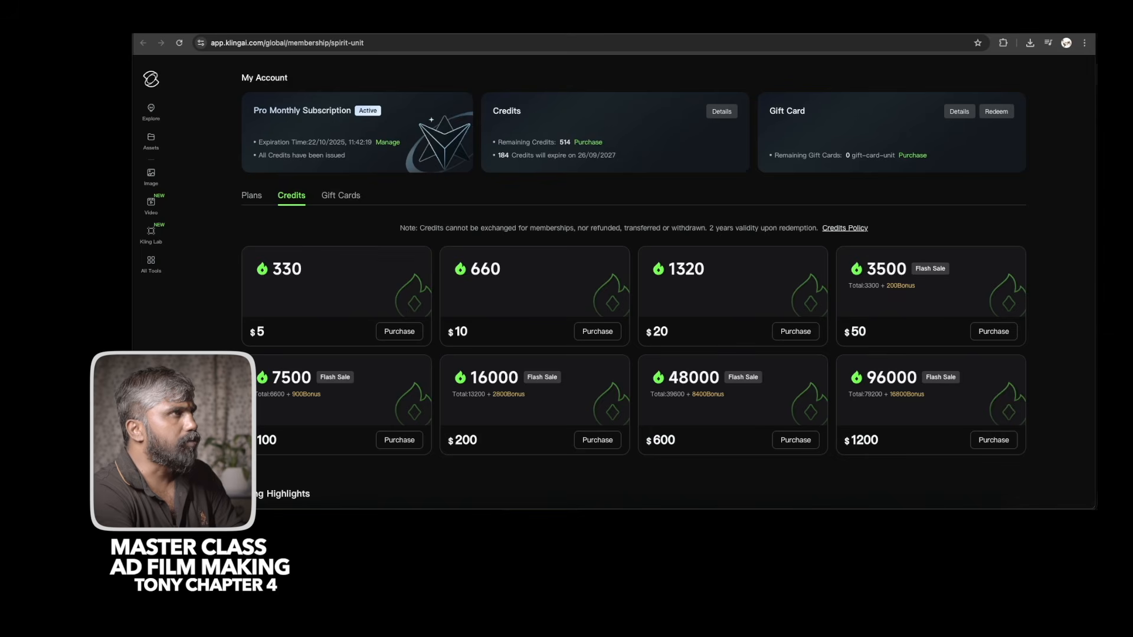
click(529, 27)
click(546, 27)
click(526, 27)
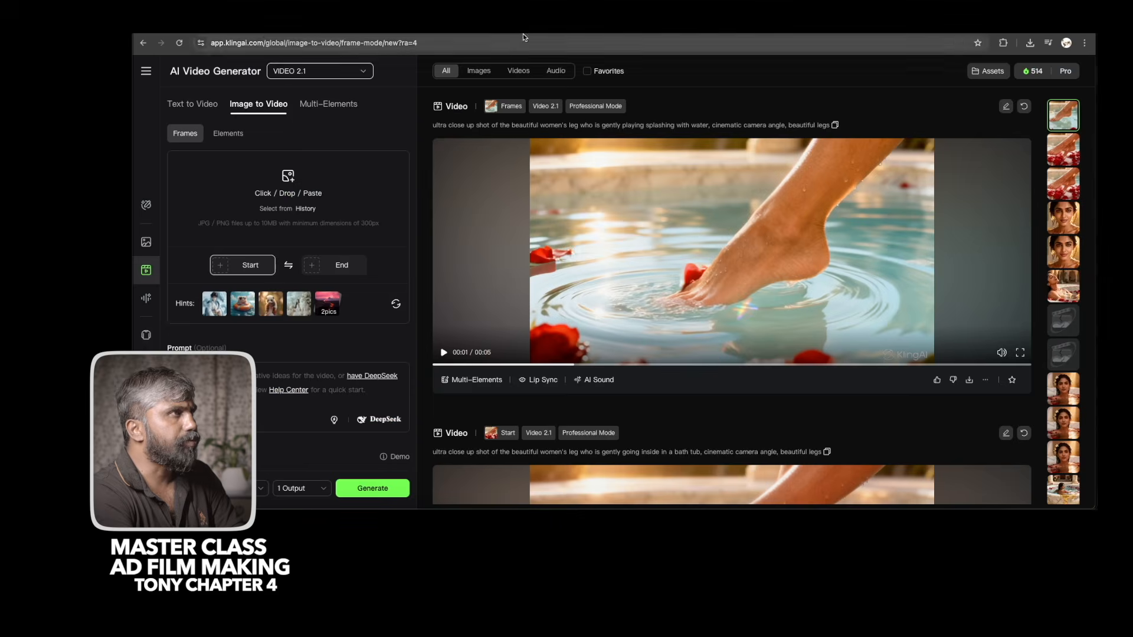
click(617, 508)
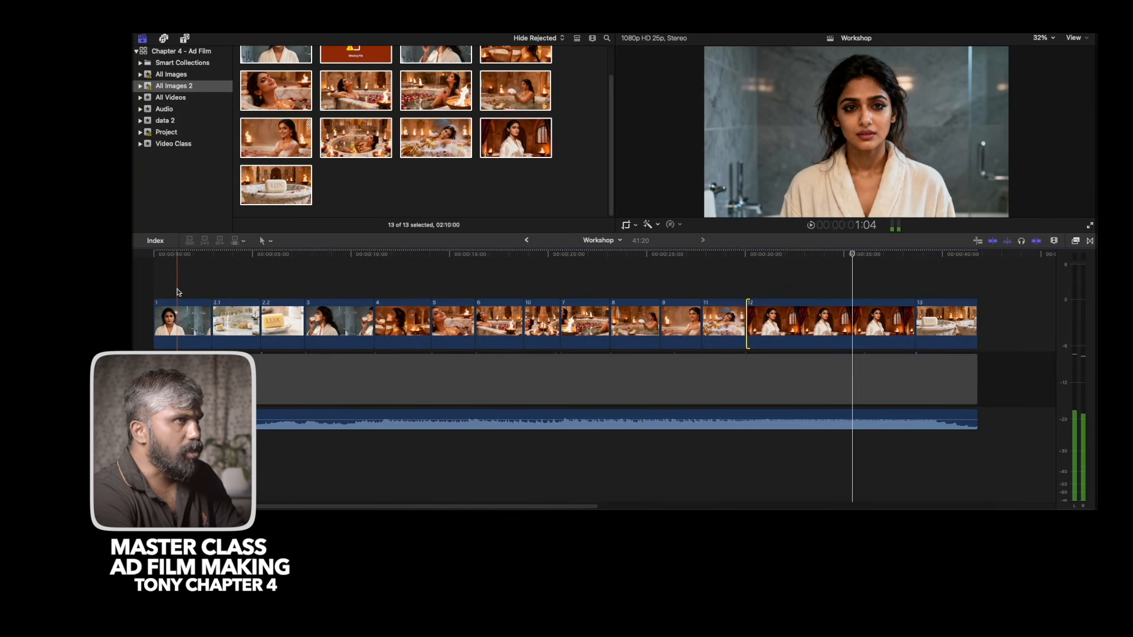
click(173, 293)
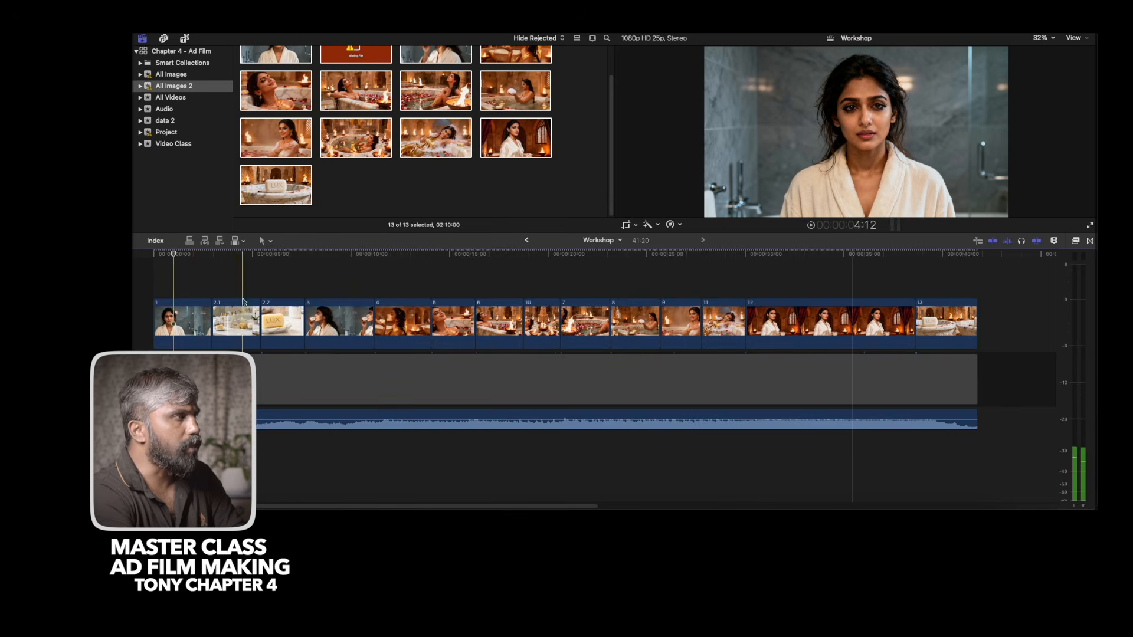
click(670, 508)
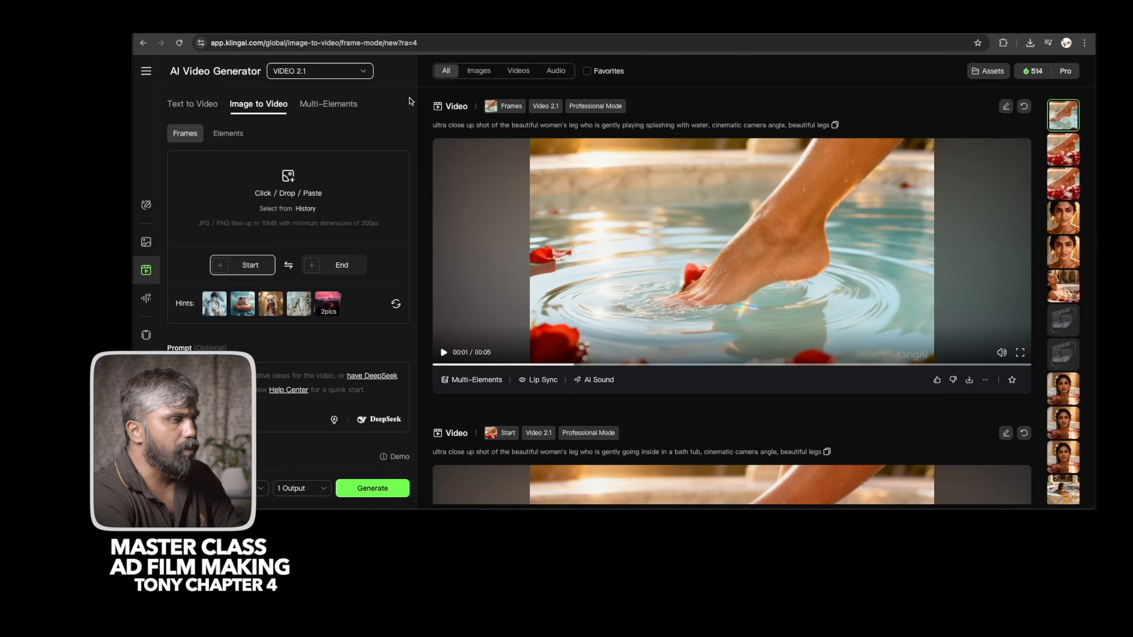
Attach 1.png from the Lux Soap 2 folder inside Workshop Final Images to the ChatGPT conversation.
click(402, 25)
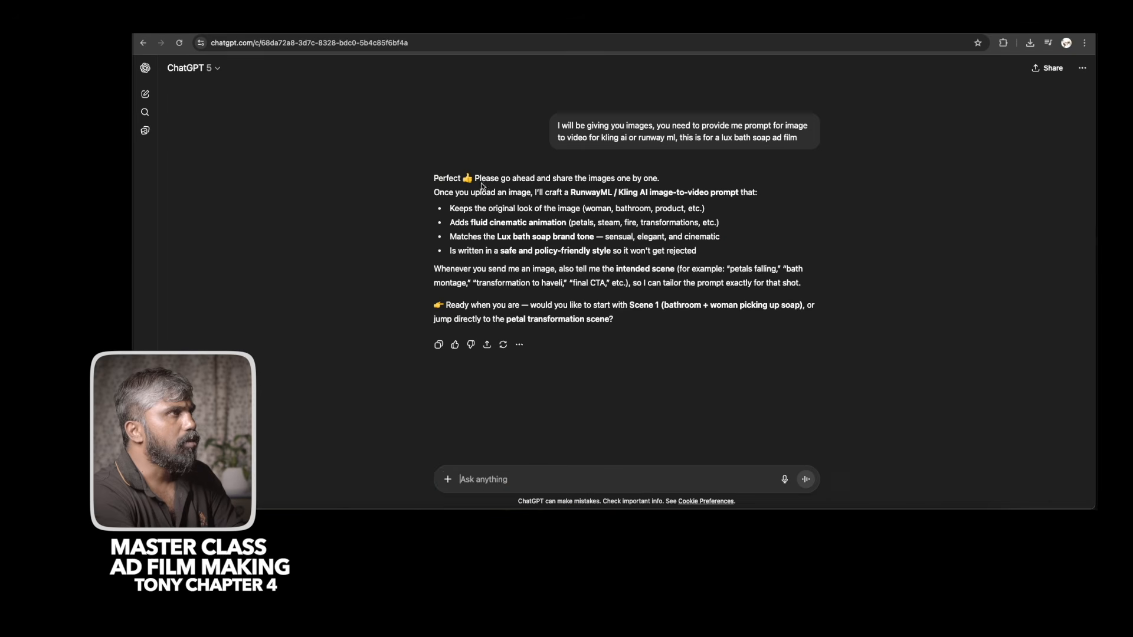
click(448, 479)
click(472, 361)
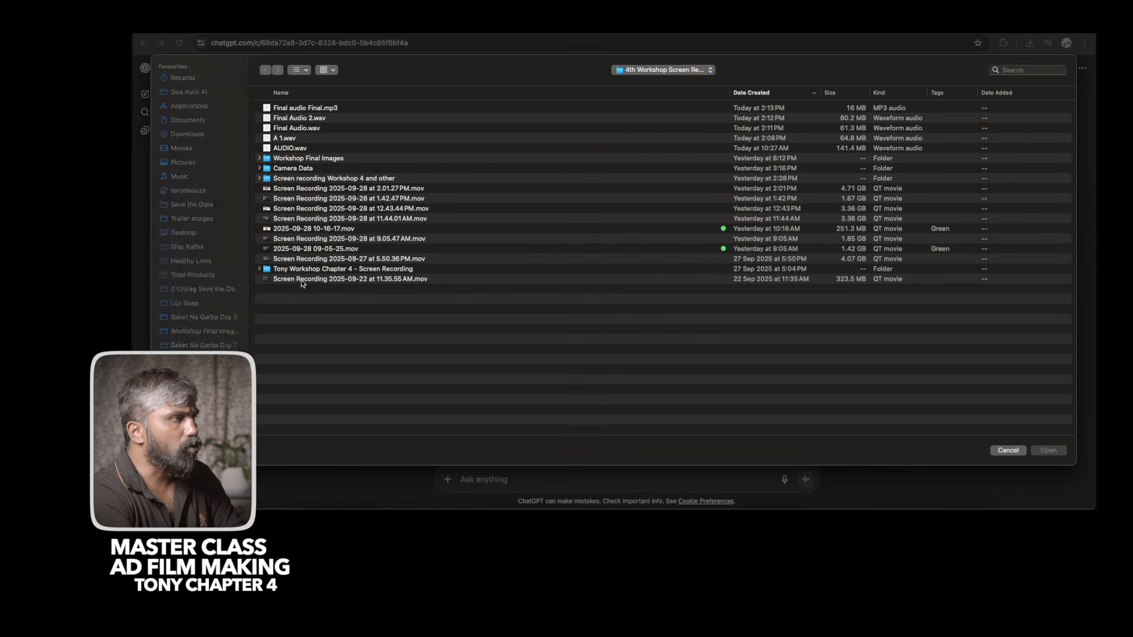
click(198, 345)
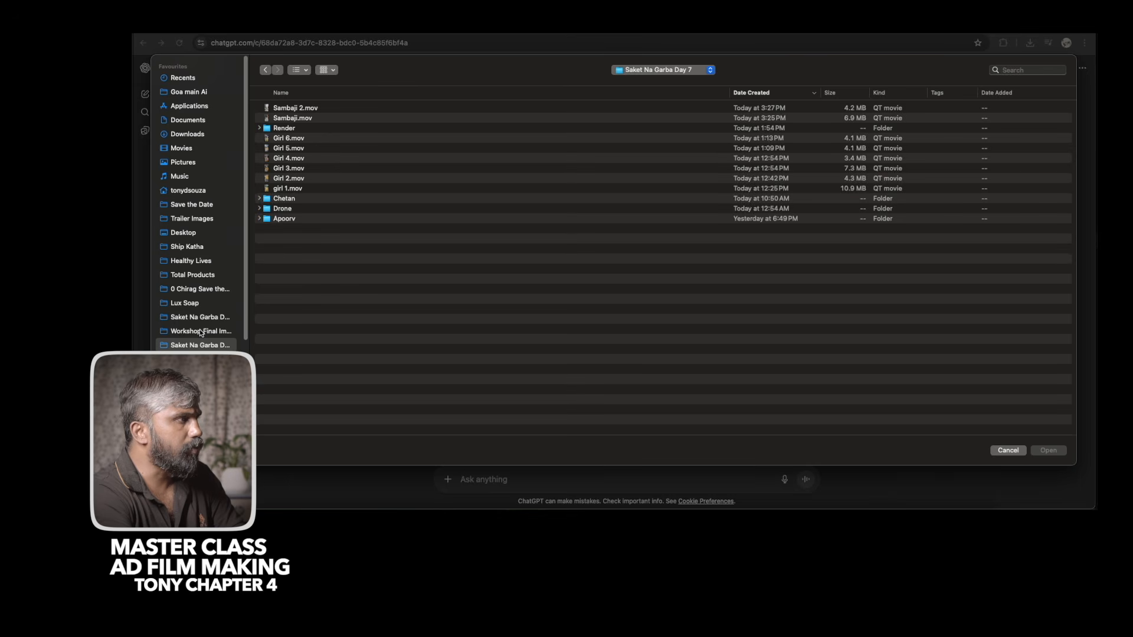
click(200, 331)
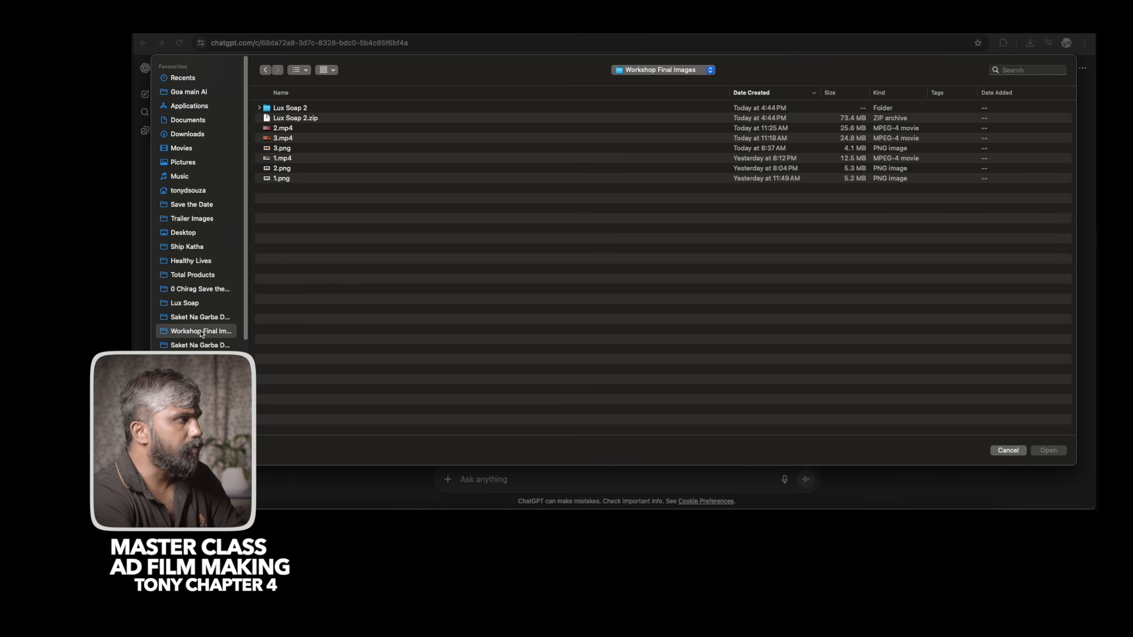
double_click(301, 110)
click(361, 95)
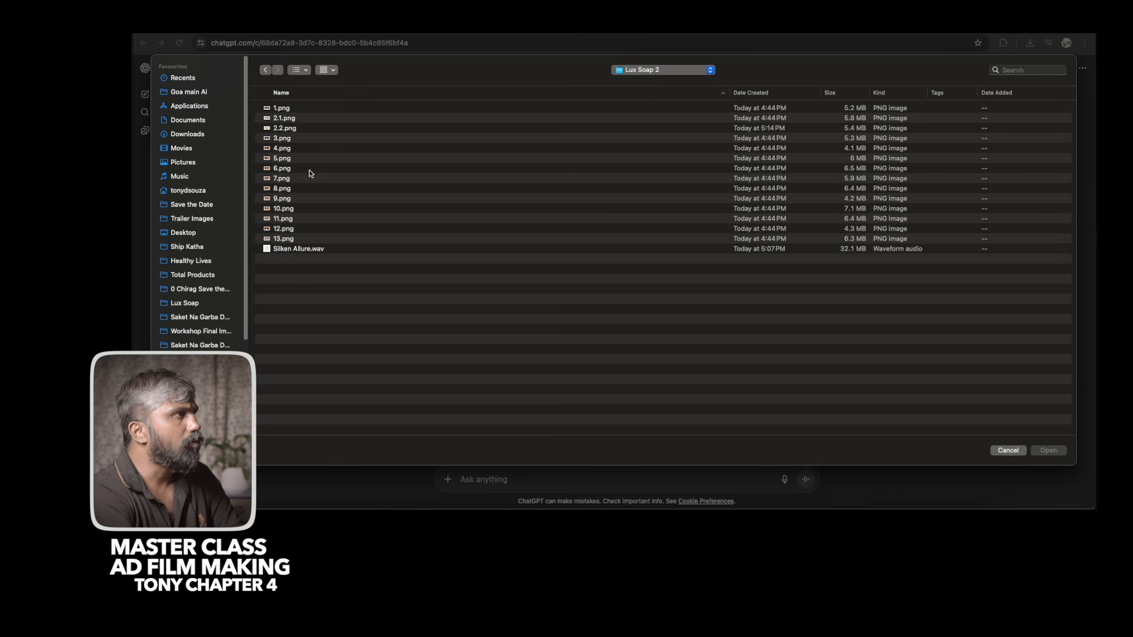
click(289, 109)
click(1048, 450)
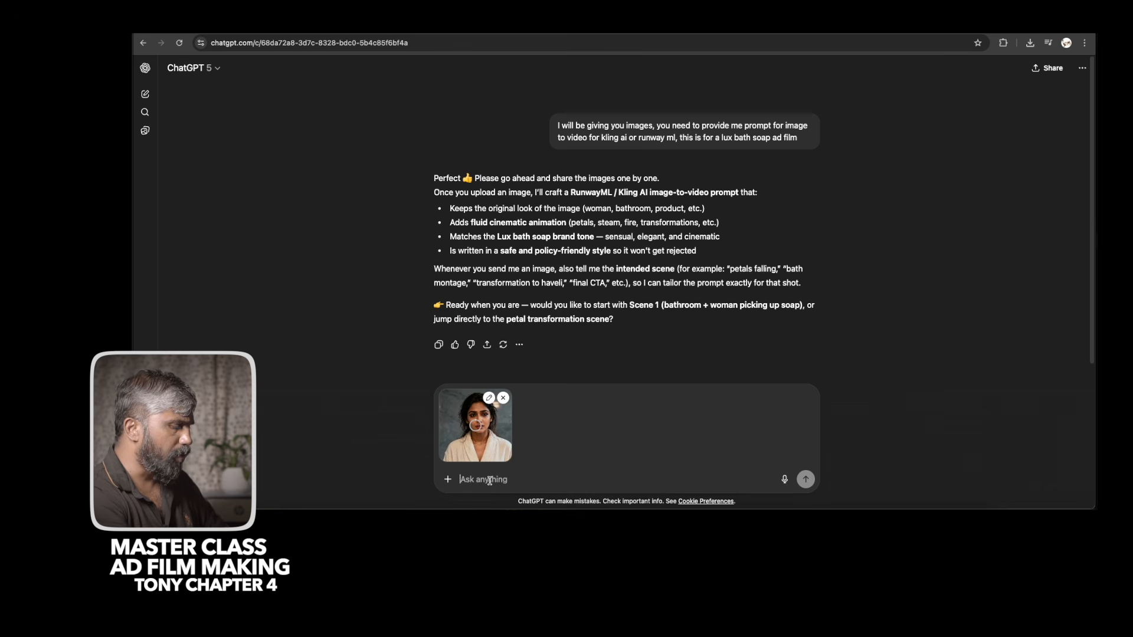
Send ChatGPT the description "a lady before mirror is not happy due to internal conflicts, we need expressions and subtle camera moments".
text(a lady before mirror)
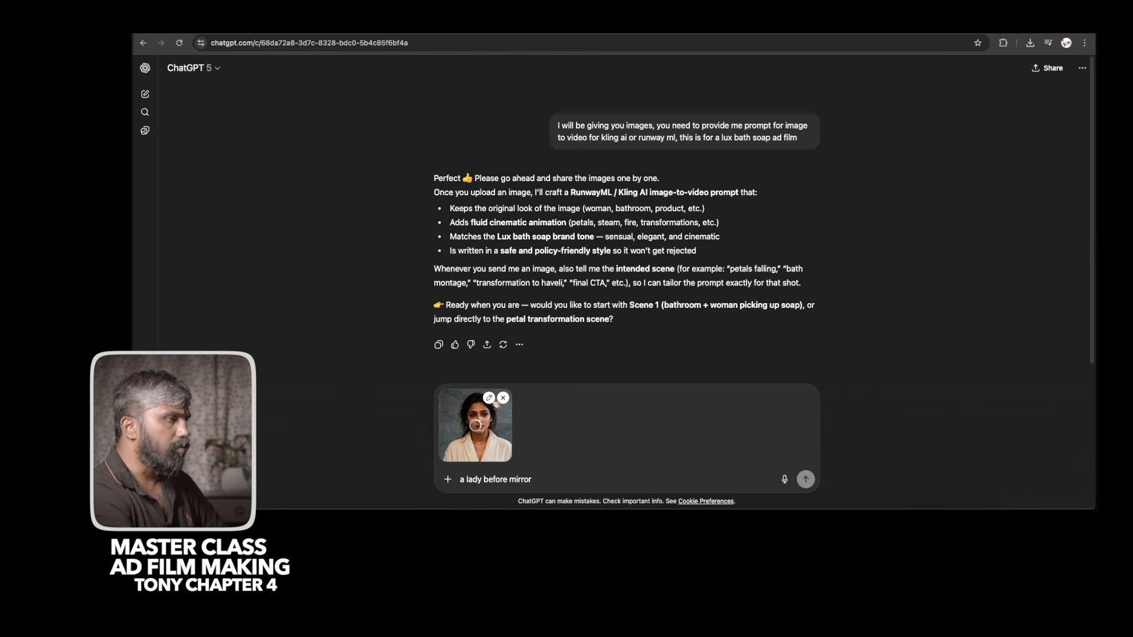
text( is not happy due to internal conflicts)
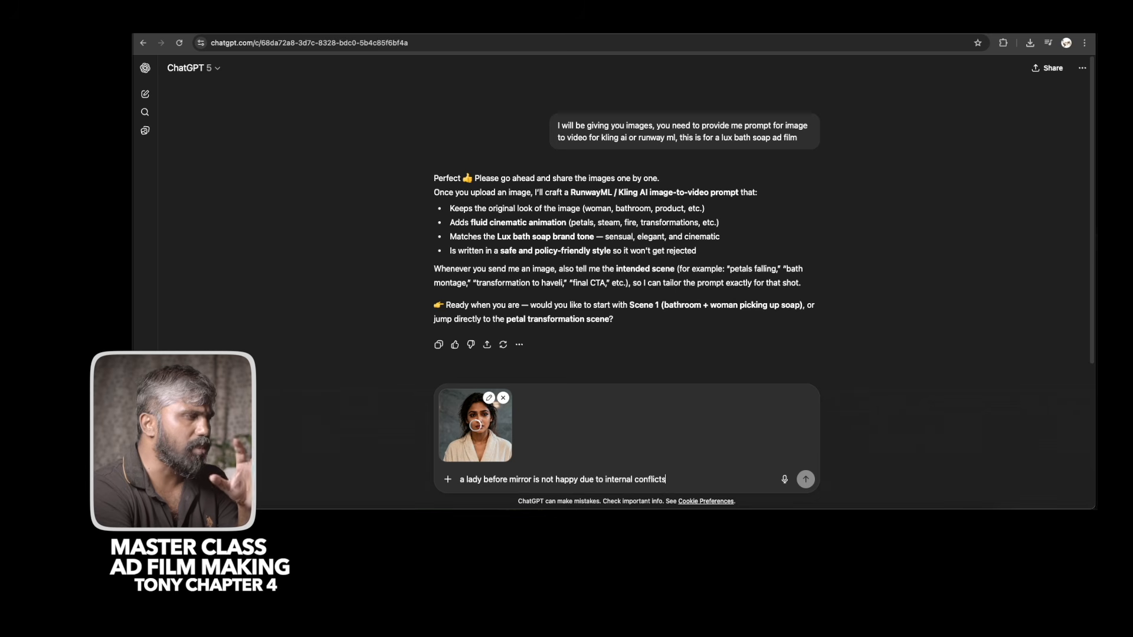
text(,)
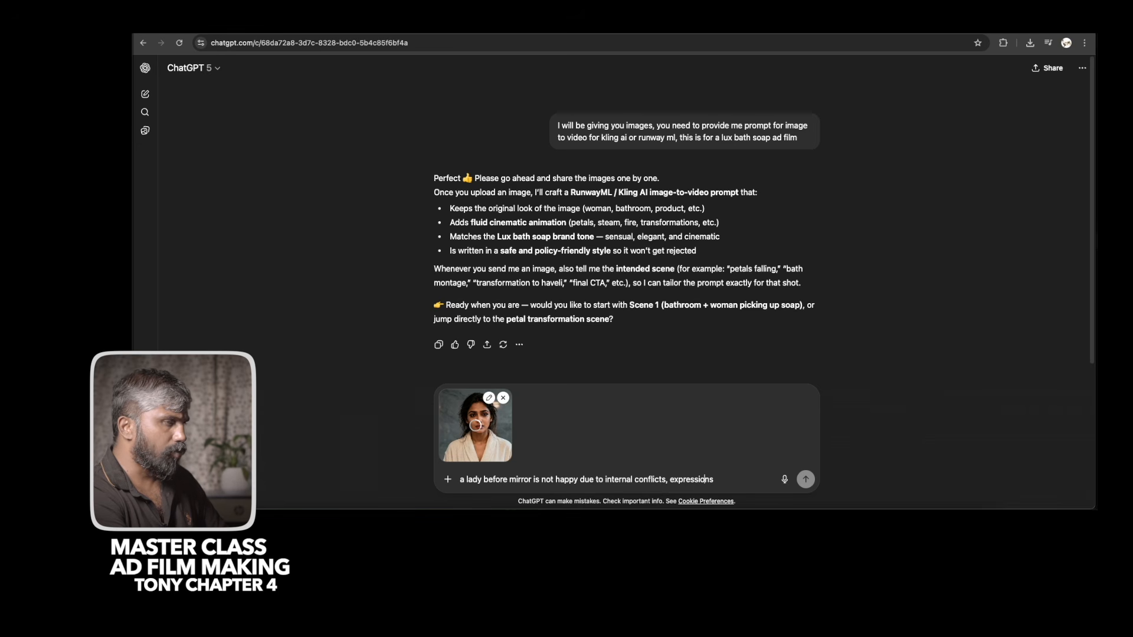
text(we need expre)
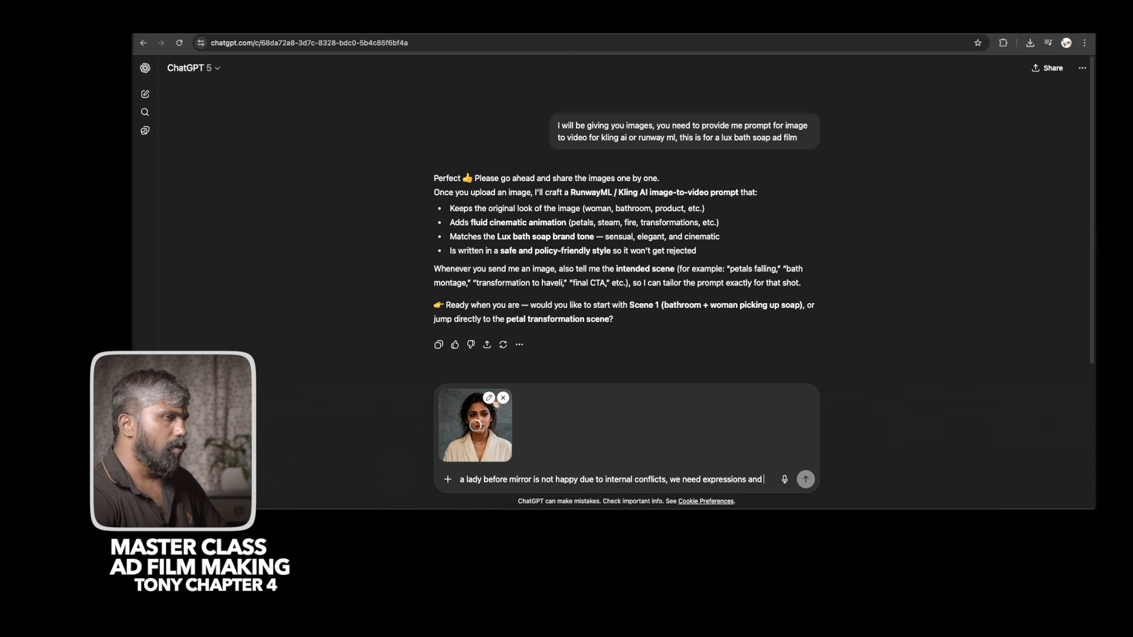
text(ssions and subtle camer)
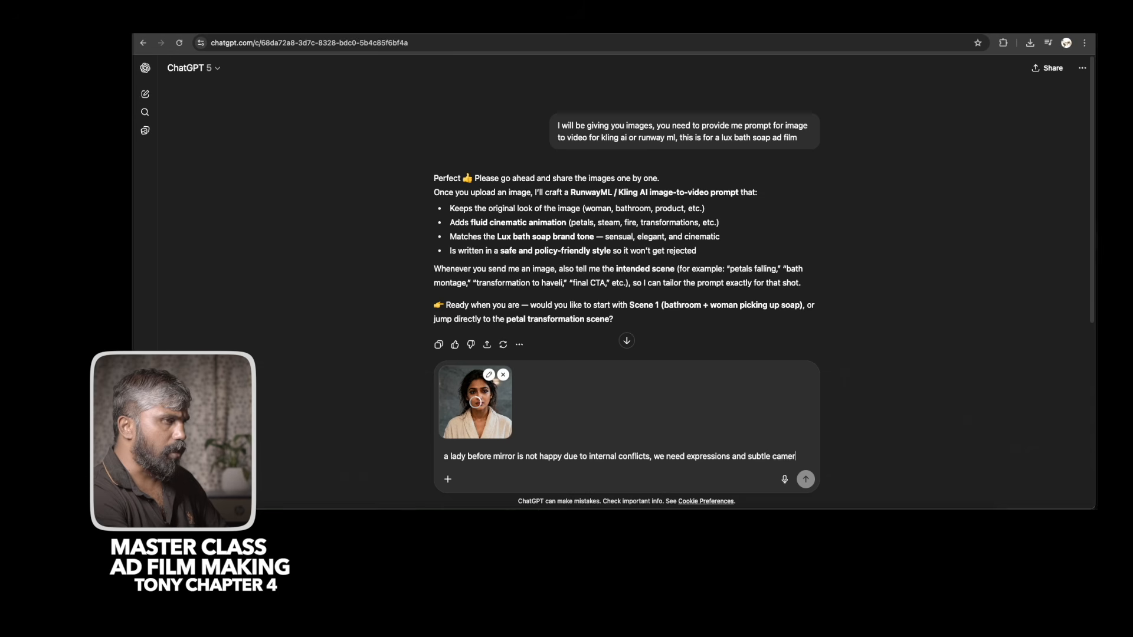
text(a mo)
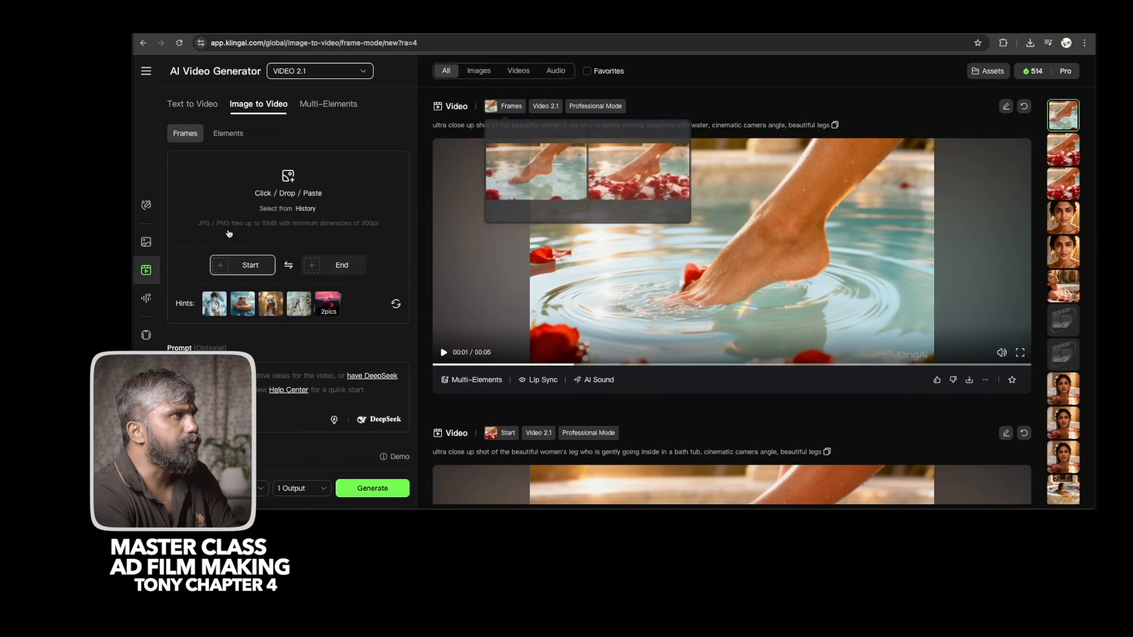
Generate a Kling AI video with 1.png as start frame and ChatGPT's mirror-scene prompt, including its animation elements and style and tone.
click(298, 188)
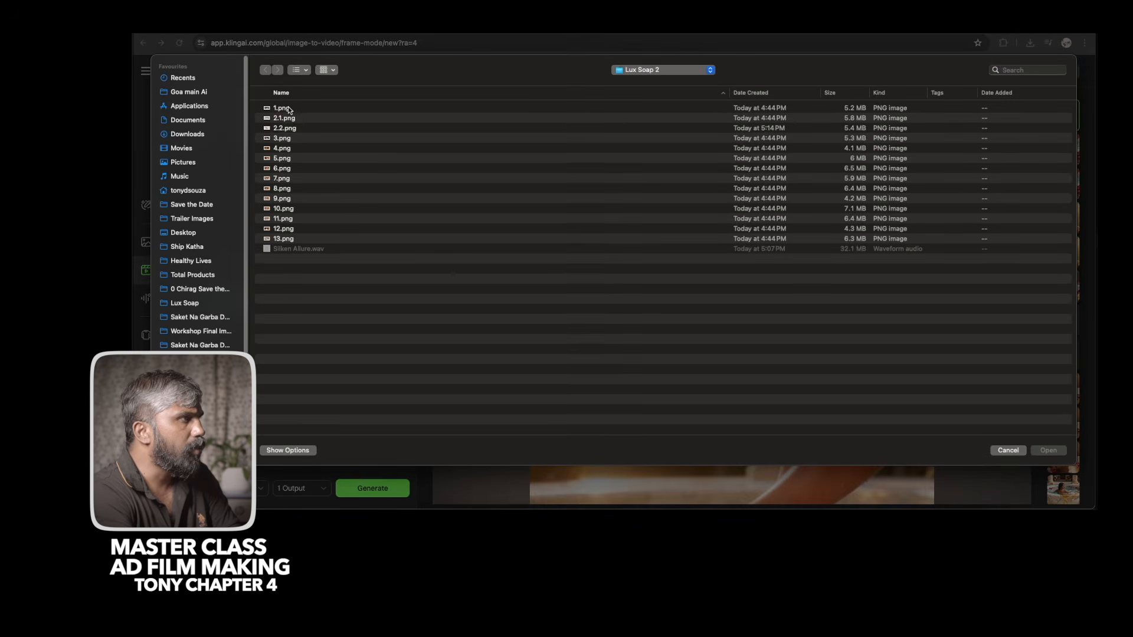
double_click(288, 109)
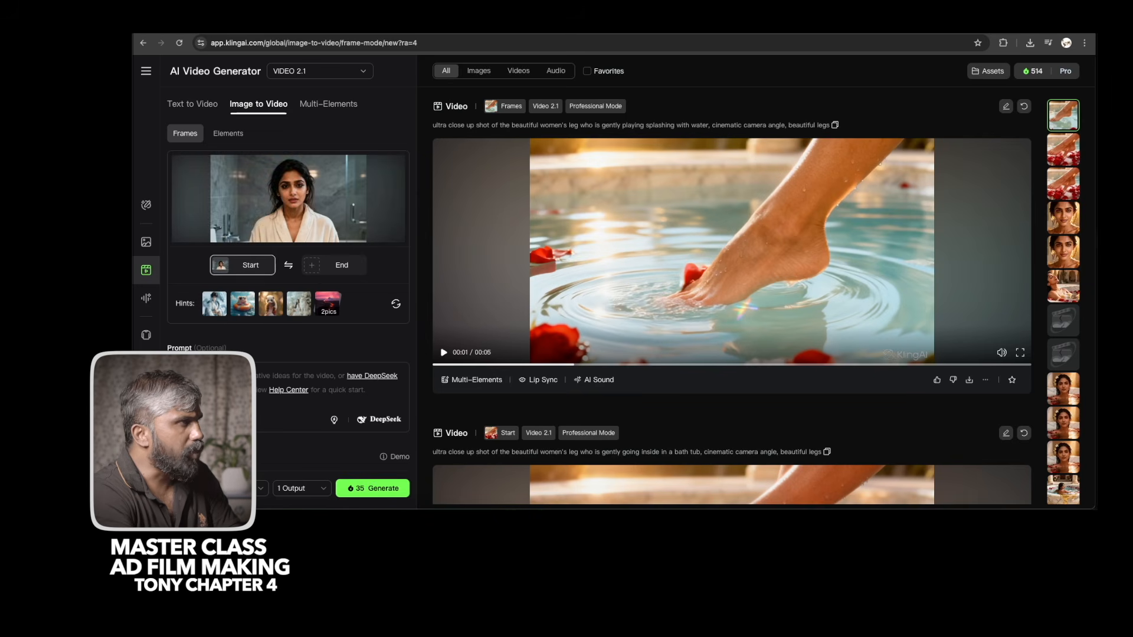
click(358, 24)
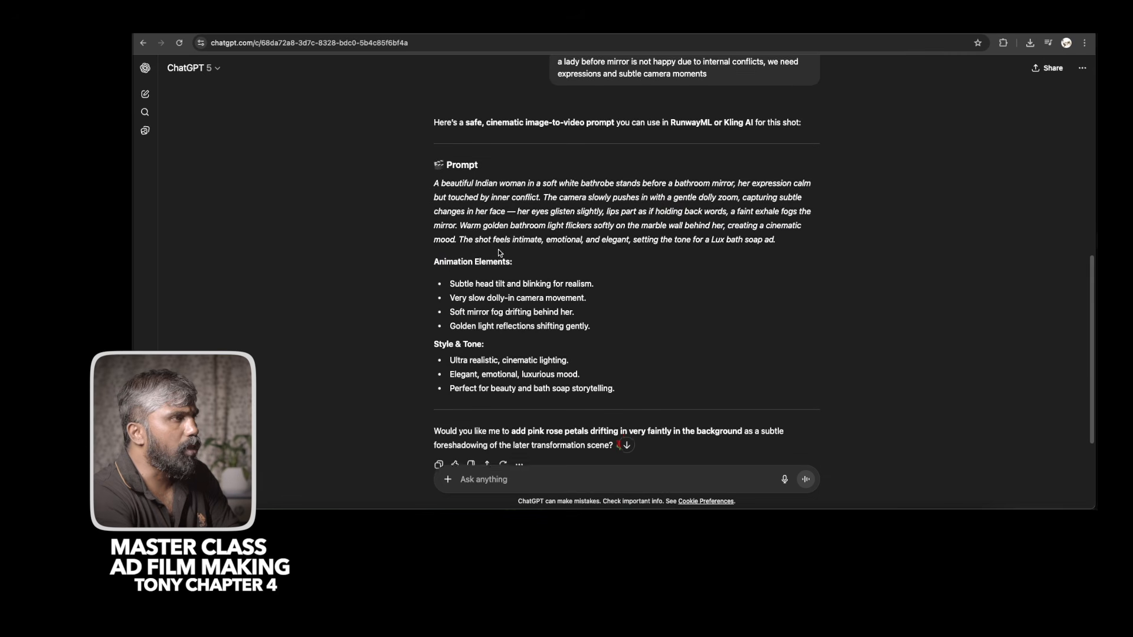
scroll(498, 251, down, 1)
scroll(532, 264, down, 1)
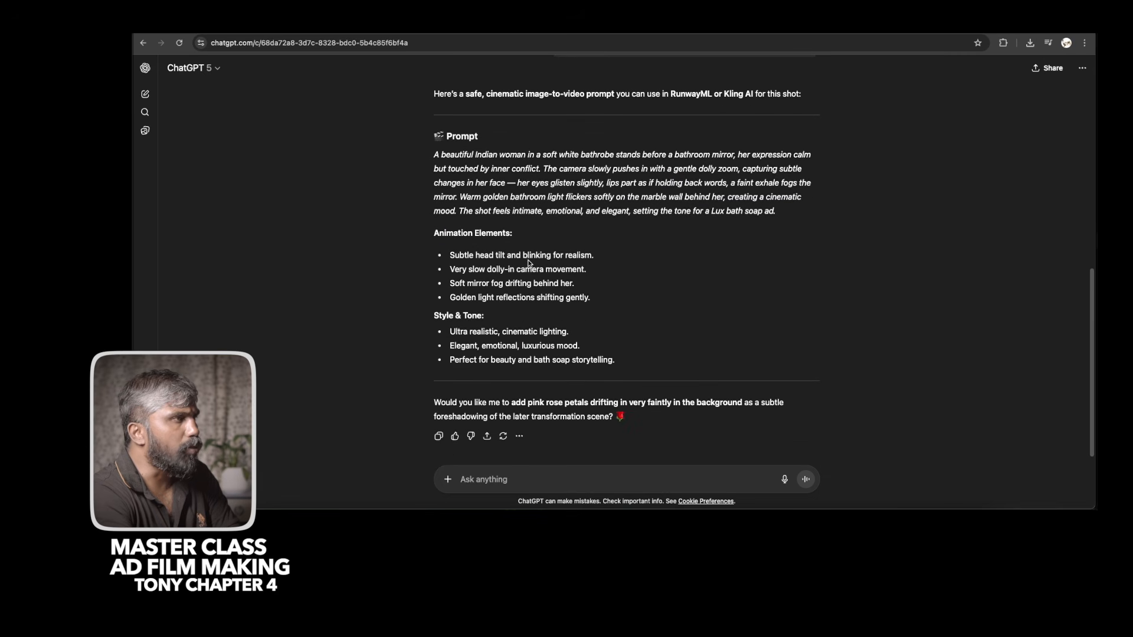
drag(438, 156, 629, 360)
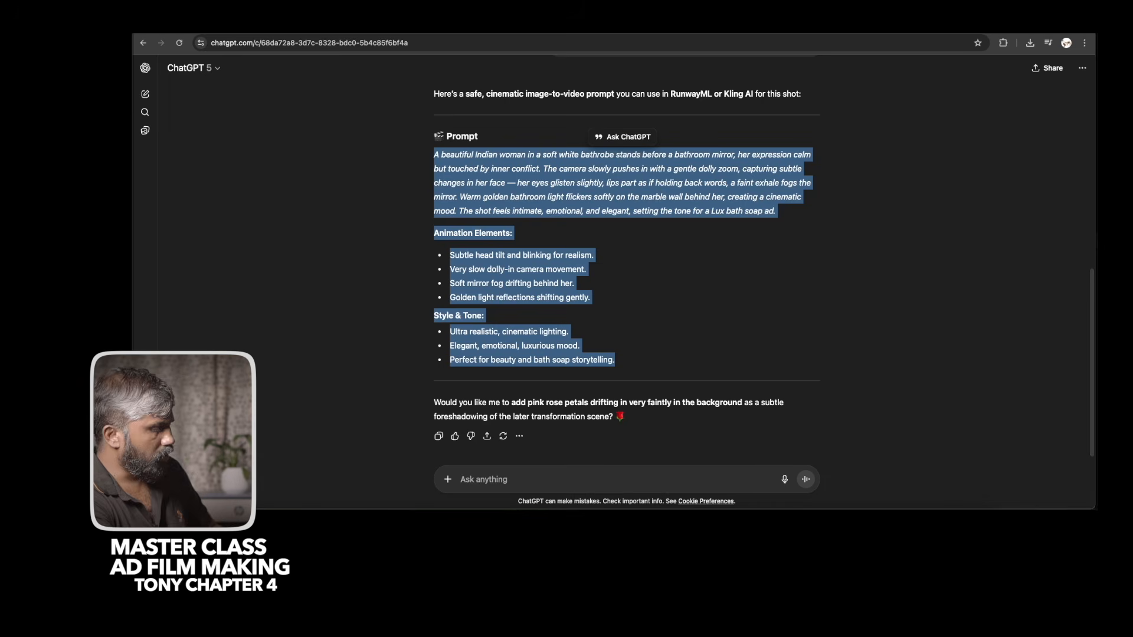
click(446, 25)
key(ctrl+v)
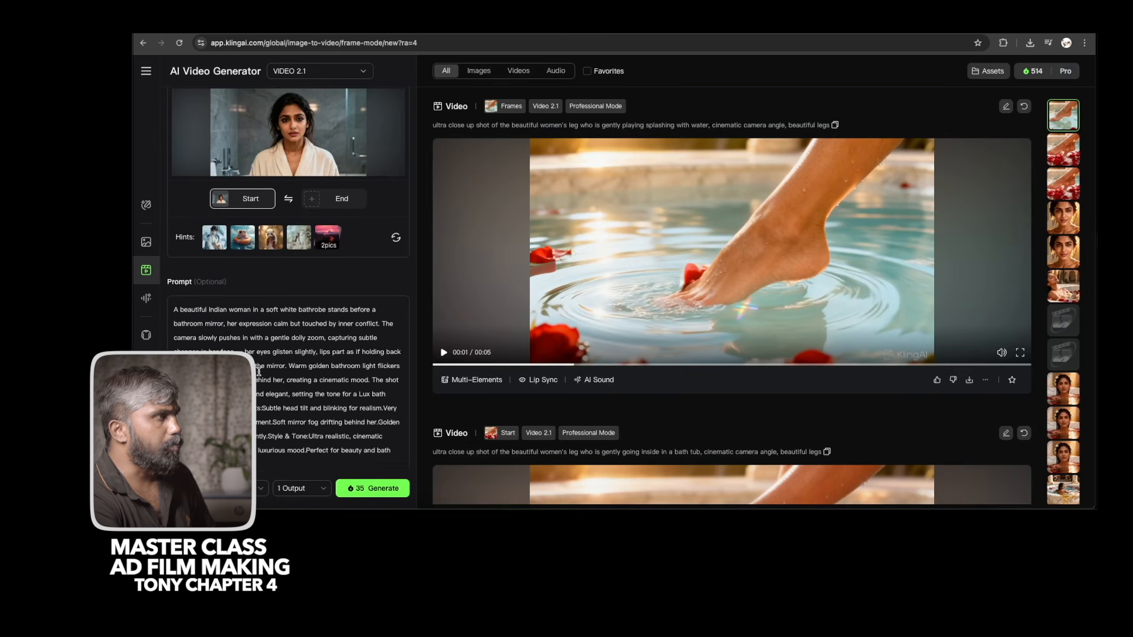
scroll(272, 365, down, 3)
scroll(274, 360, up, 1)
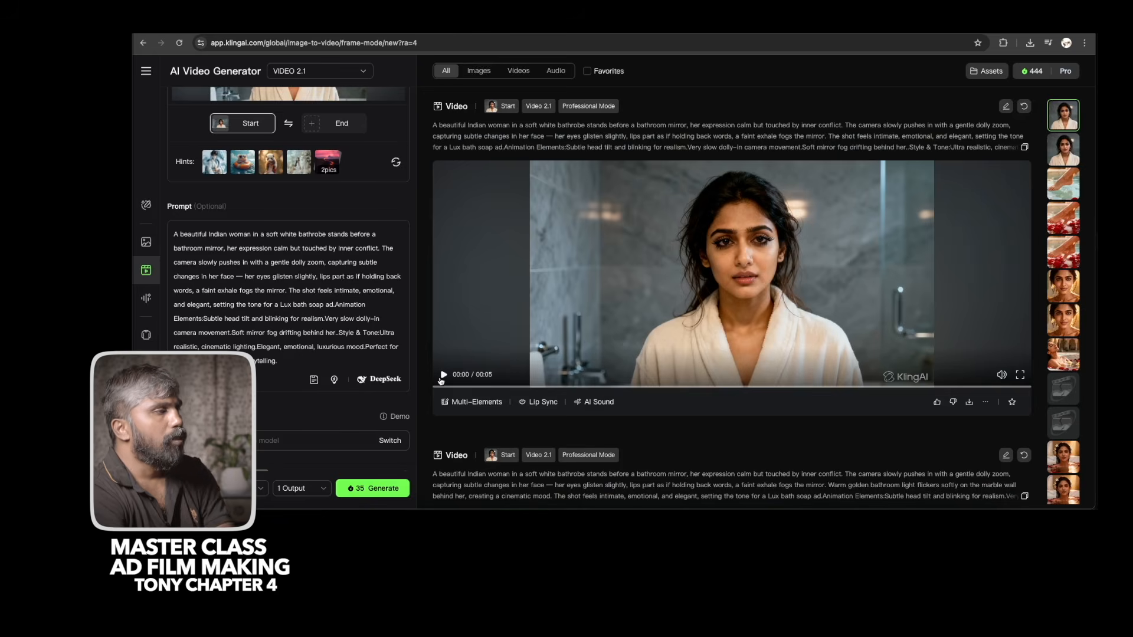
Play back the generated bathroom mirror video and submit positive feedback for it.
click(444, 376)
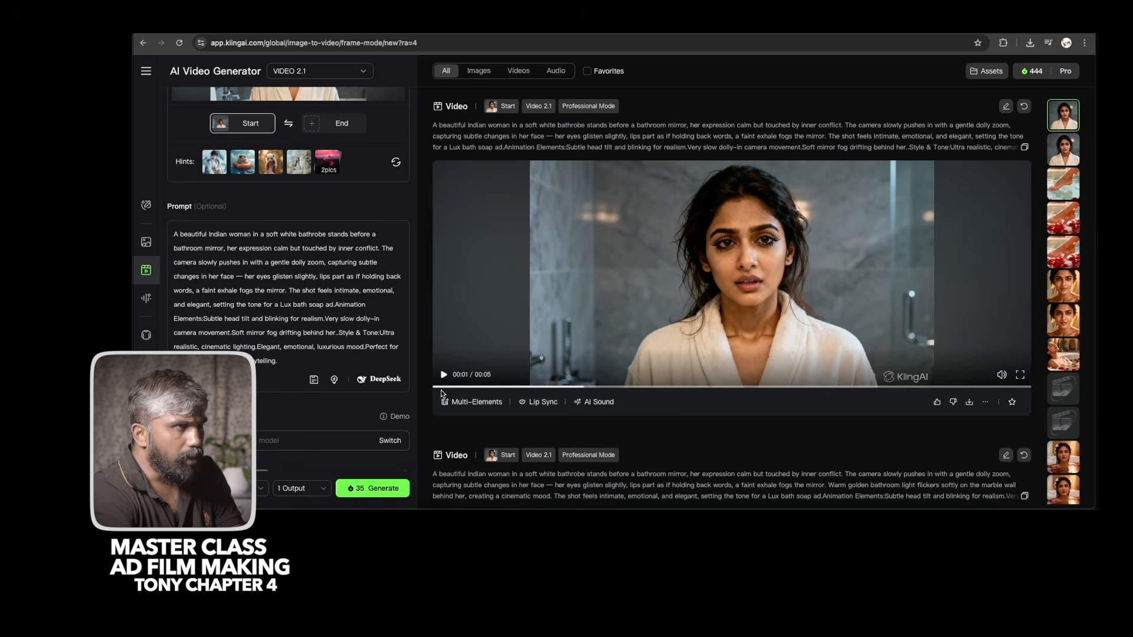
click(437, 388)
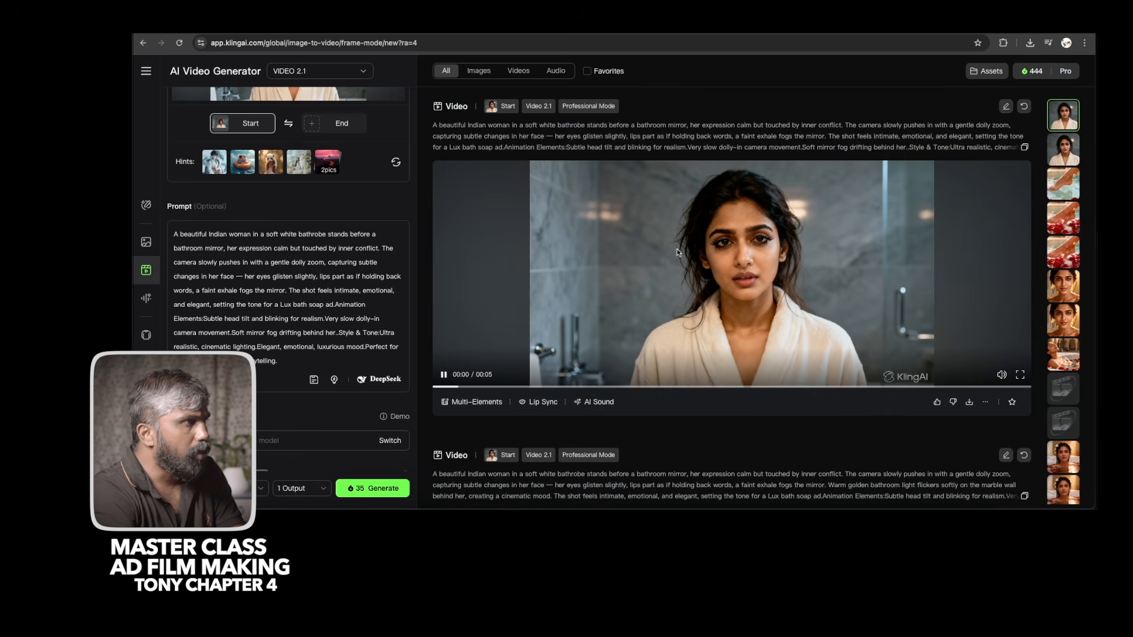
click(444, 375)
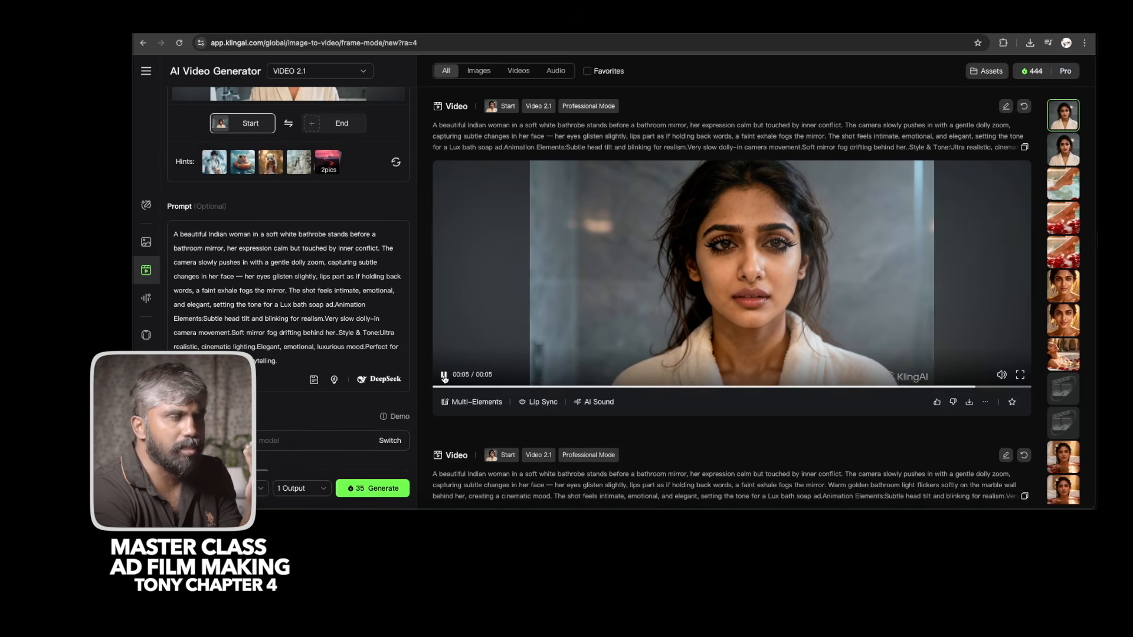
click(444, 378)
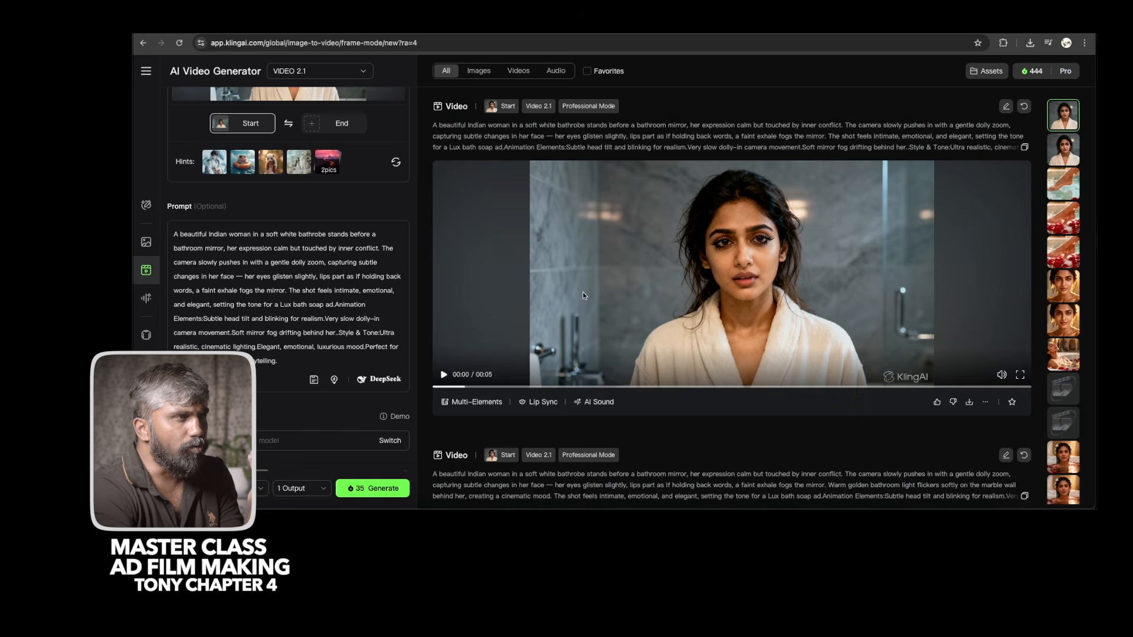
click(936, 402)
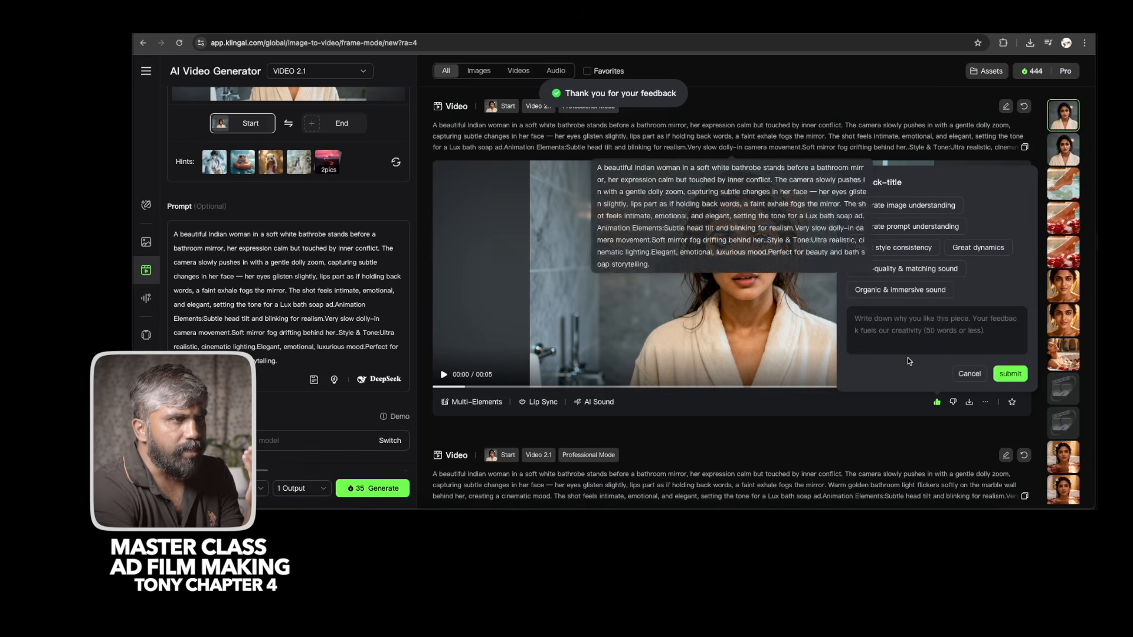
click(1009, 374)
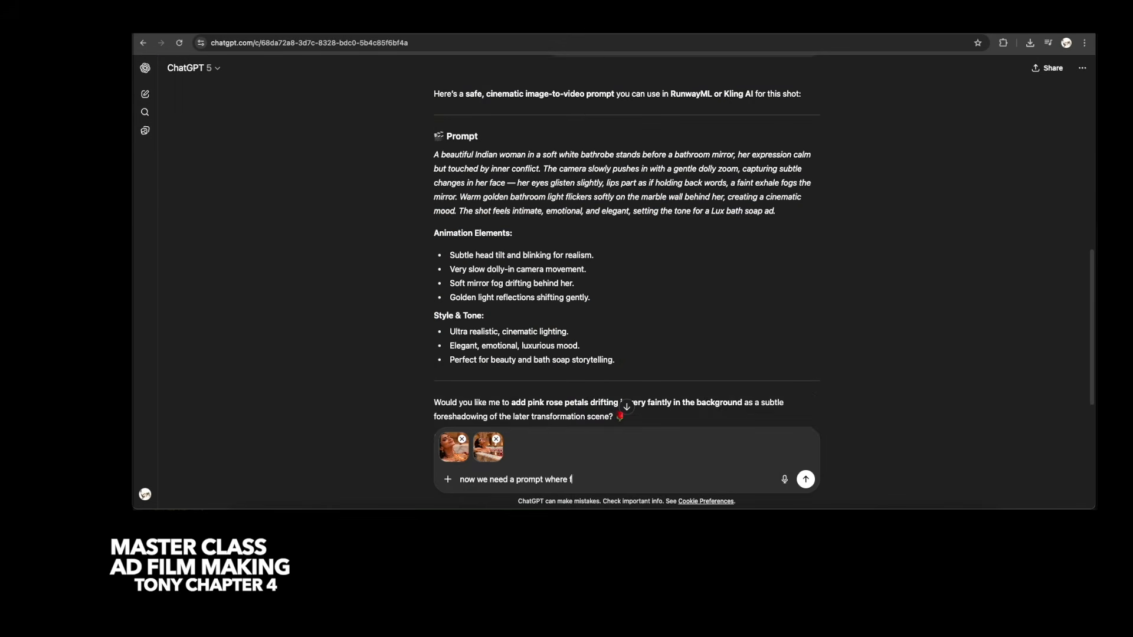
Ask ChatGPT for a sensual cinematic pan prompt from image 1 to image 2 with nice expressions, and choose Kling AI's model for the bathtub shot.
text(camera from image 1 to image 2 will pan, a sensual cinematic shot with fire el)
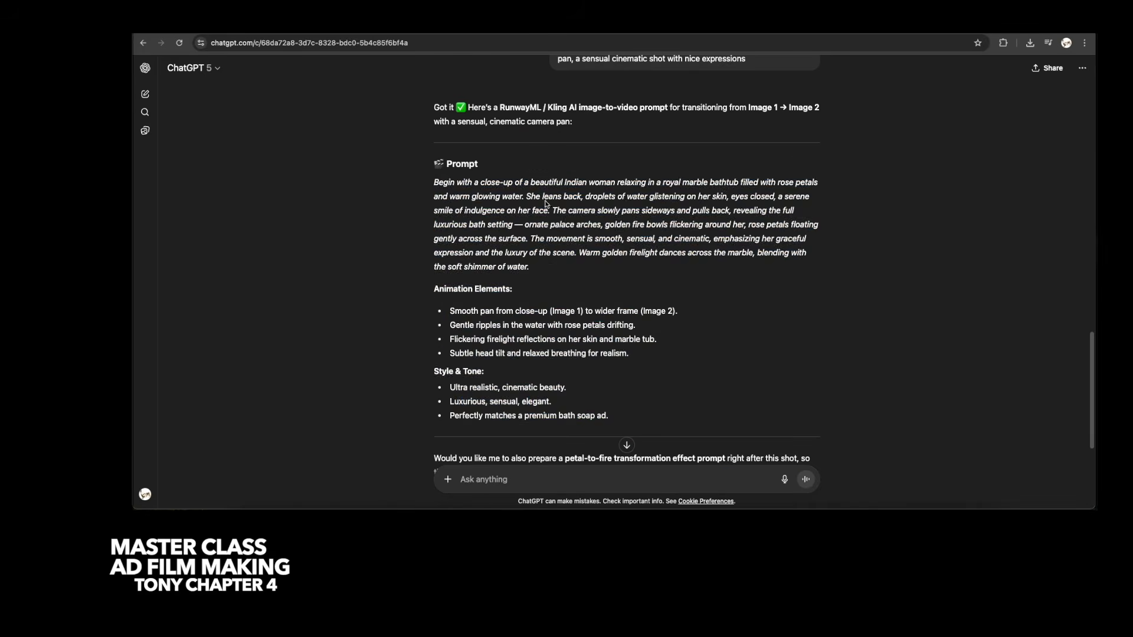
triple_click(815, 270)
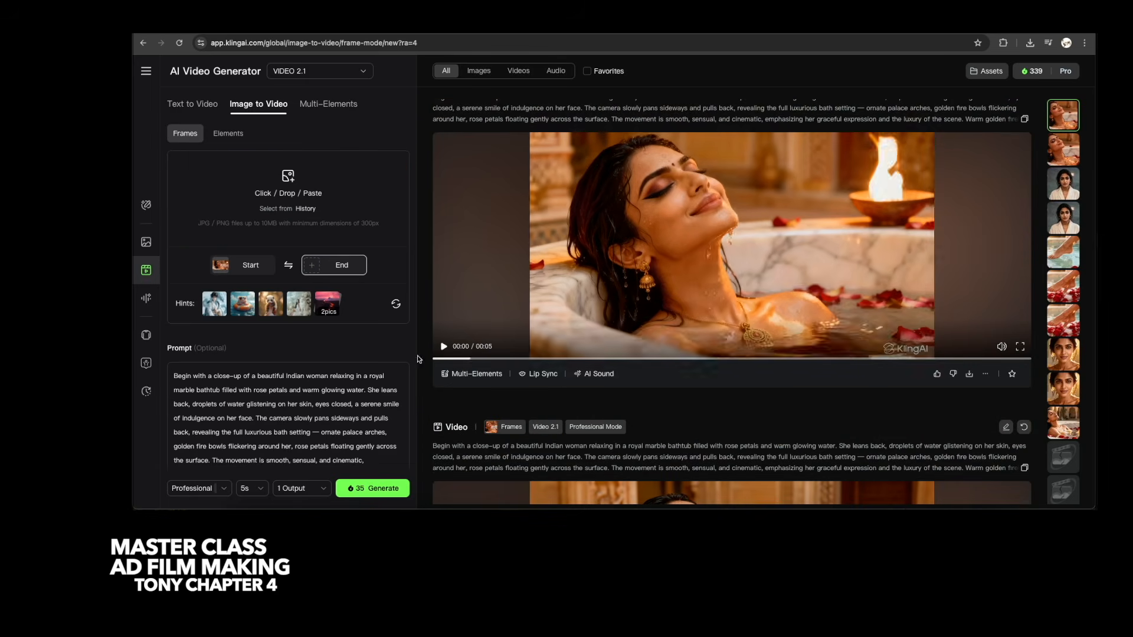
click(319, 71)
click(354, 124)
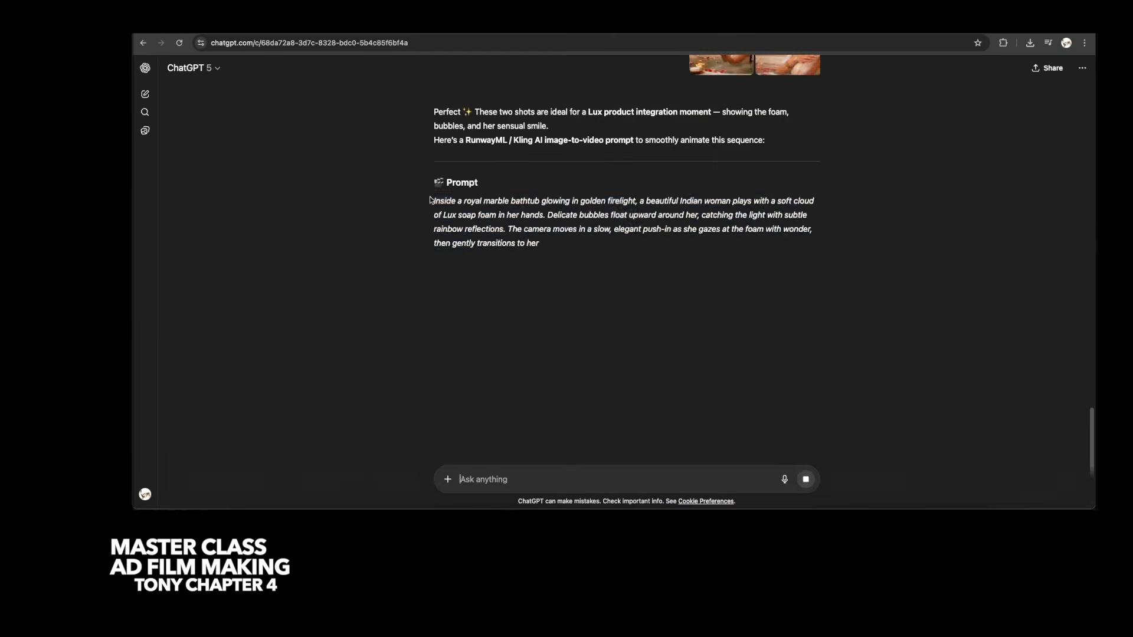
Select ChatGPT's soap-foam prompt, and send it the firelit bathtub image with a description of the woman's action.
drag(434, 142, 515, 230)
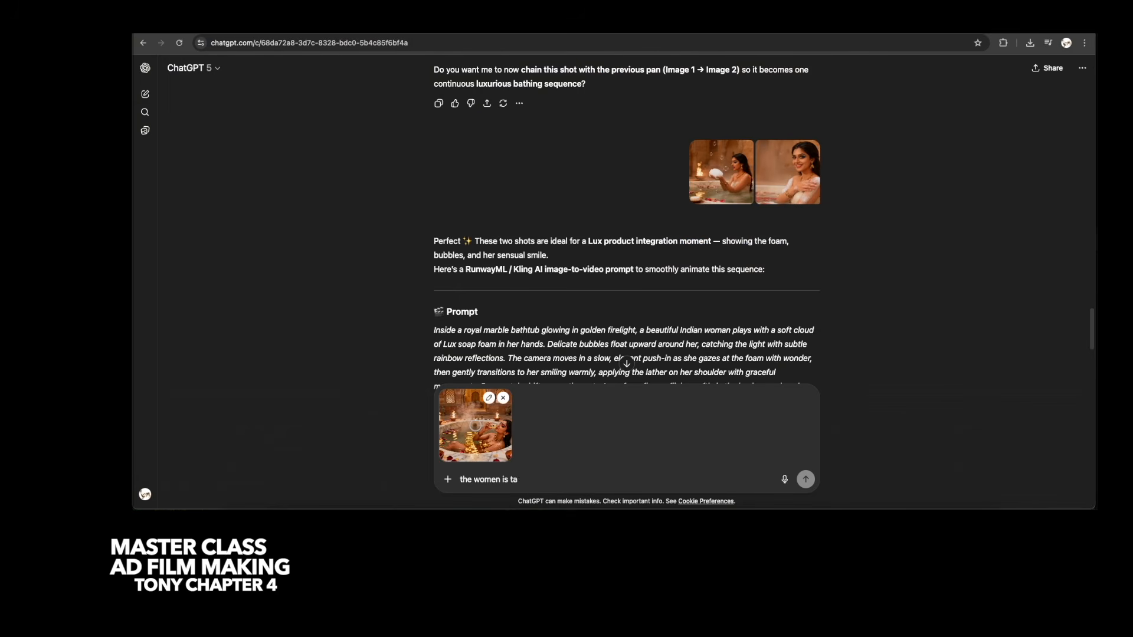
text(p)
click(805, 479)
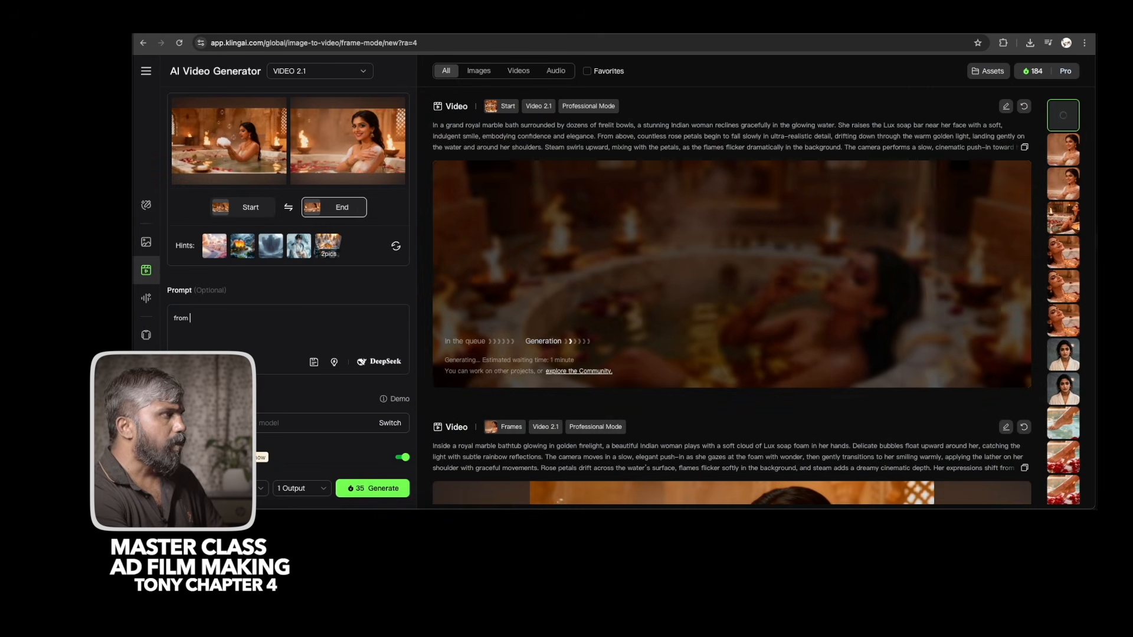
Generate the two-frame bathtub video with the prompt "from close up shot the women is applying foam on her body with smile, cinematic shots".
key(BackSpace)
key(BackSpace)
key(BackSpace)
key(BackSpace)
key(BackSpace)
key(BackSpace)
key(BackSpace)
key(BackSpace)
key(BackSpace)
key(BackSpace)
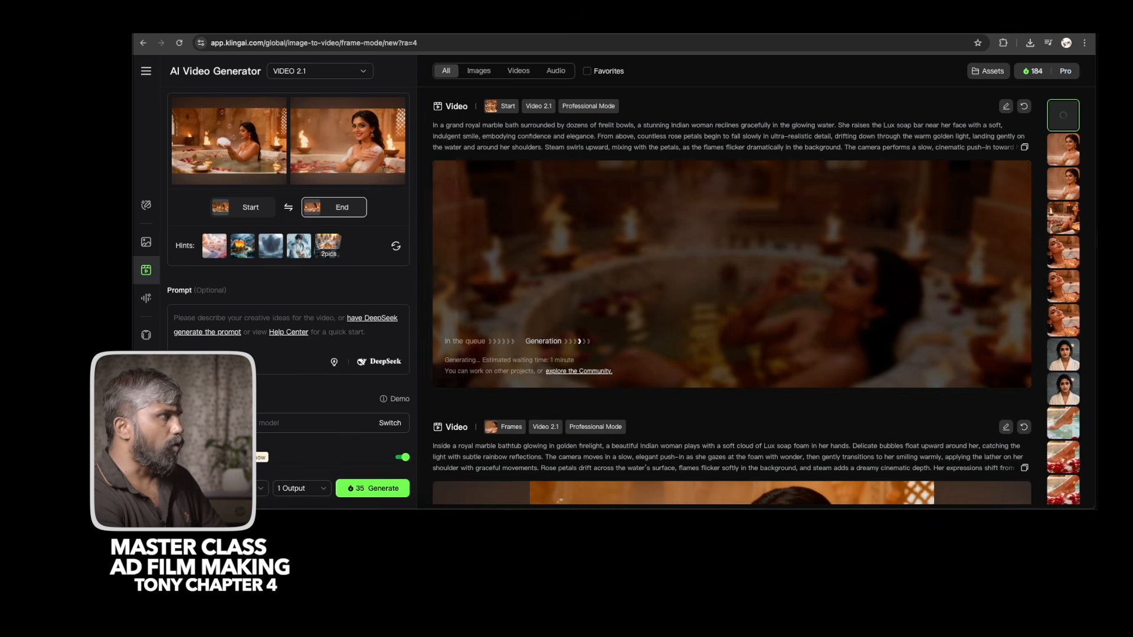
text(from )
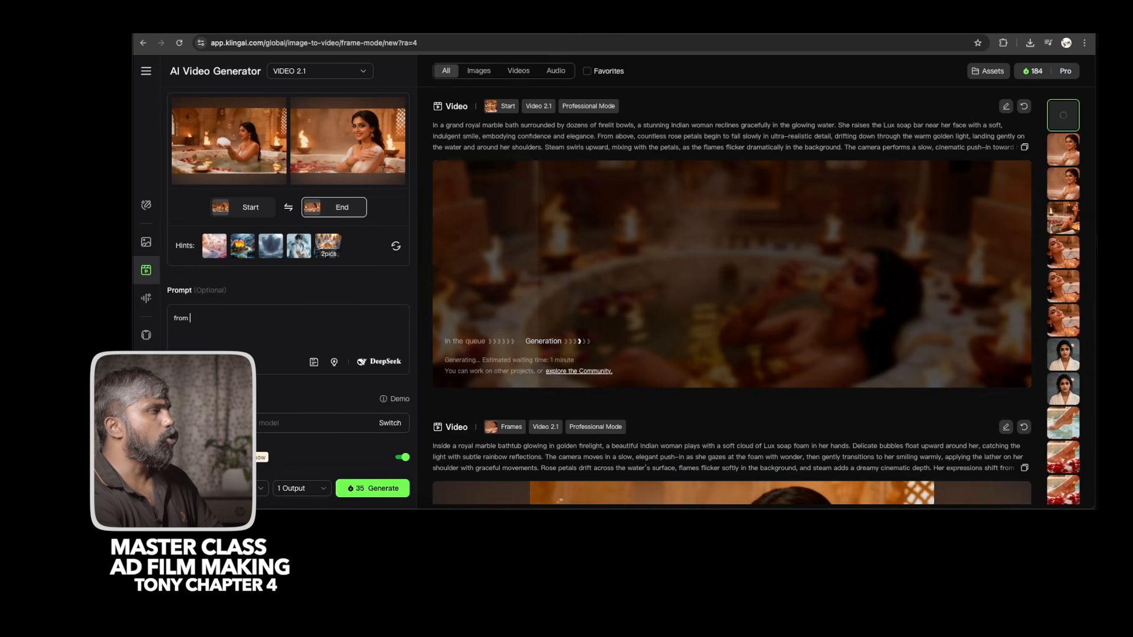
text(close up shot)
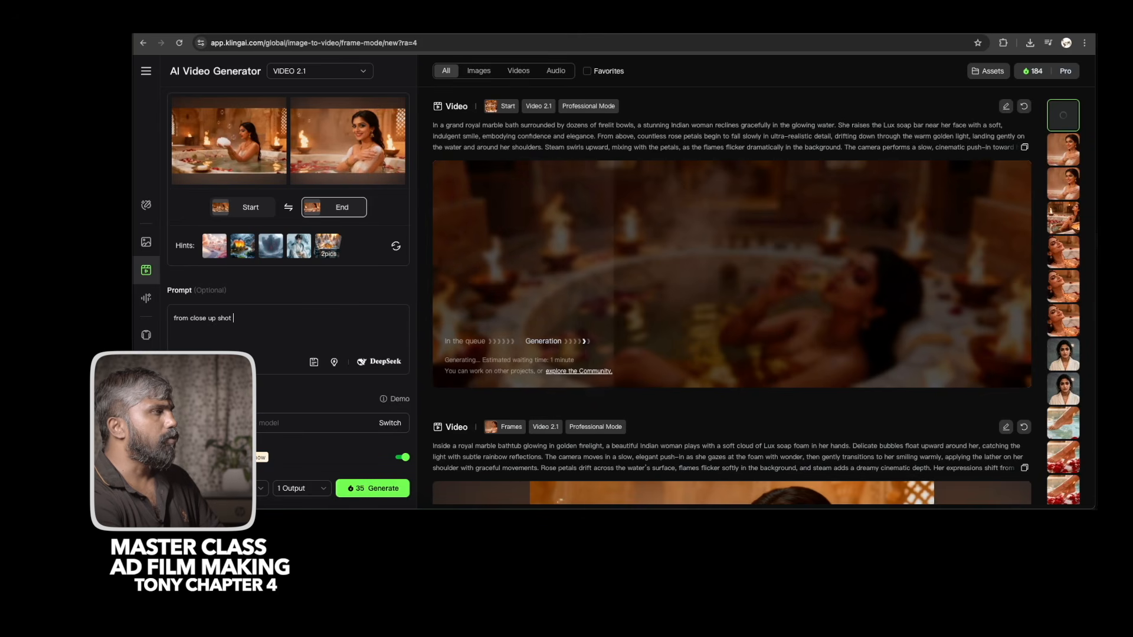
text( the wome)
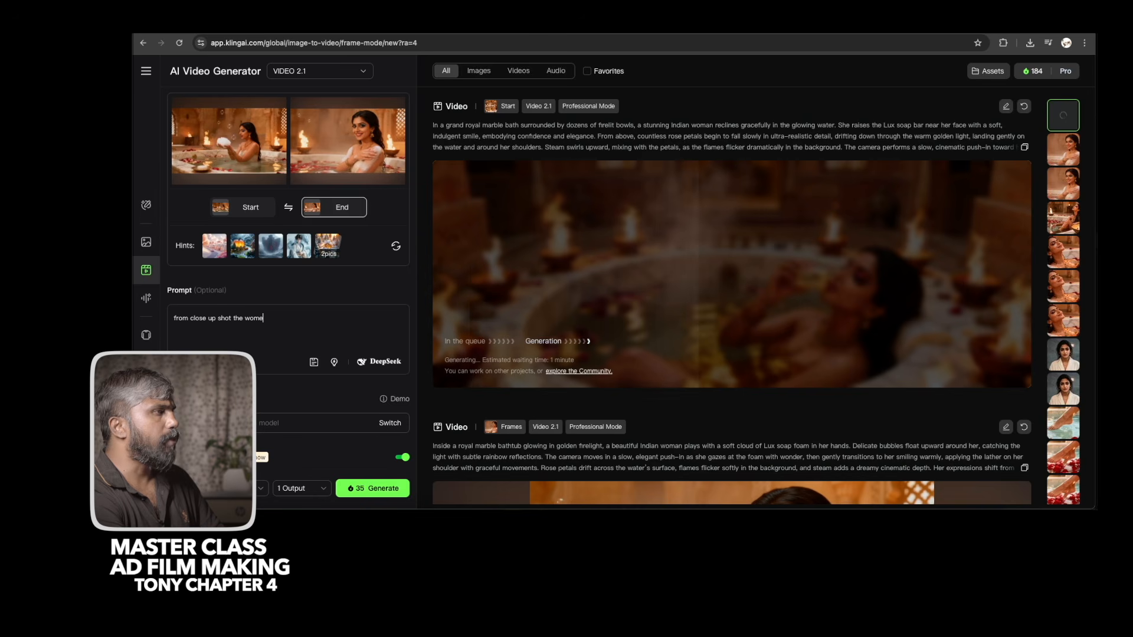
text(n is apply)
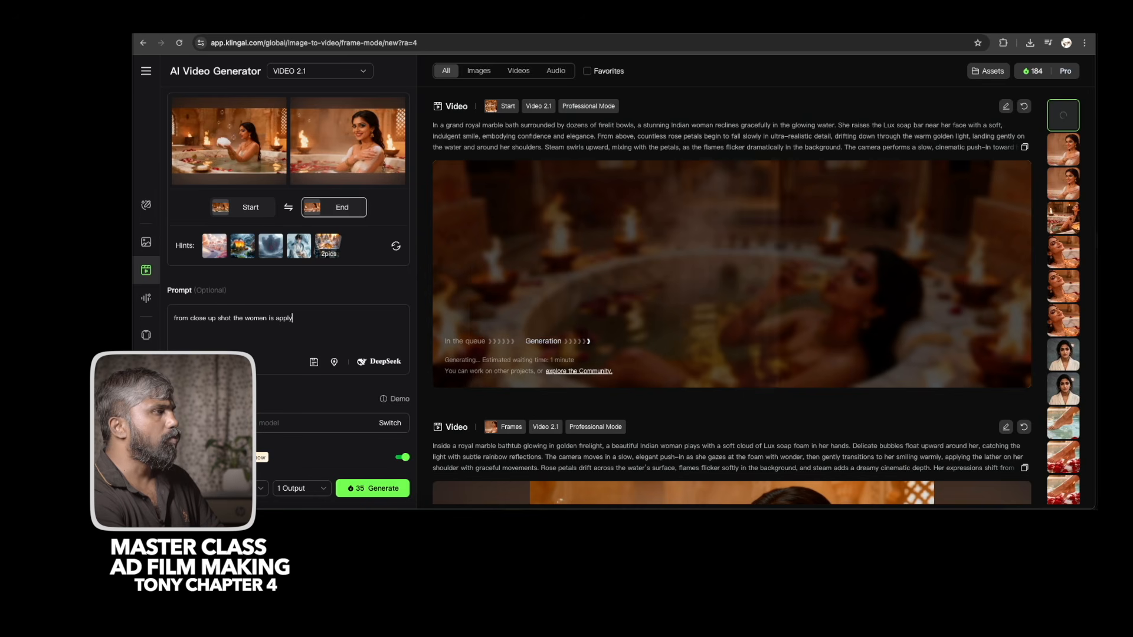
text(ing faoam on he)
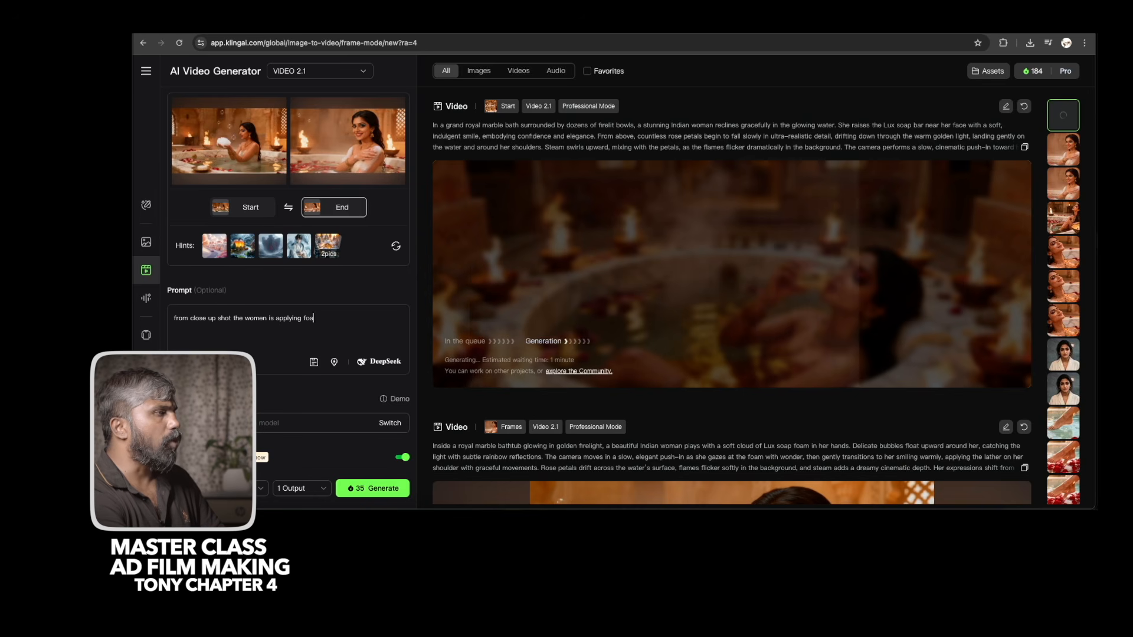
text(r body,)
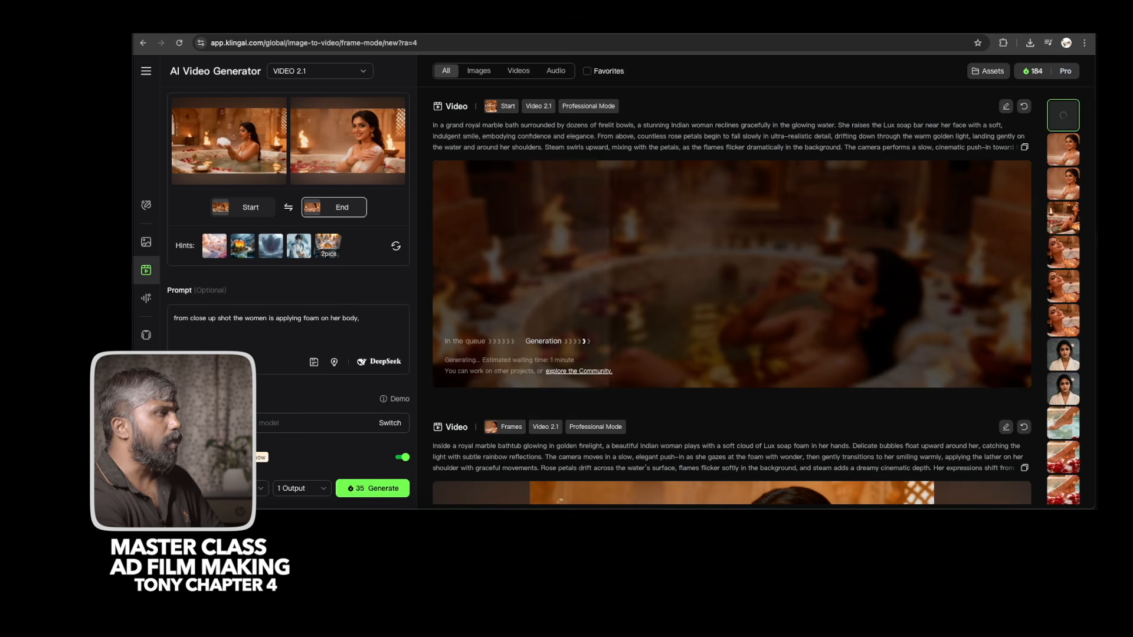
key(BackSpace)
text(with smily, cl)
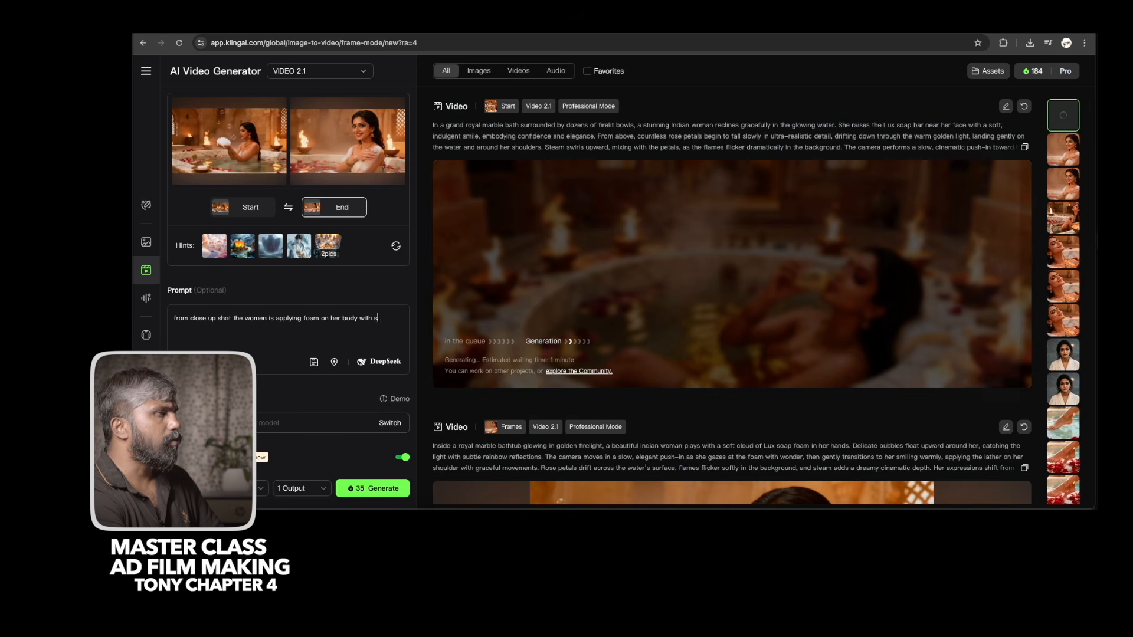
key(BackSpace)
key(BackSpace)
key(BackSpace)
key(BackSpace)
key(BackSpace)
text(e, cinemati)
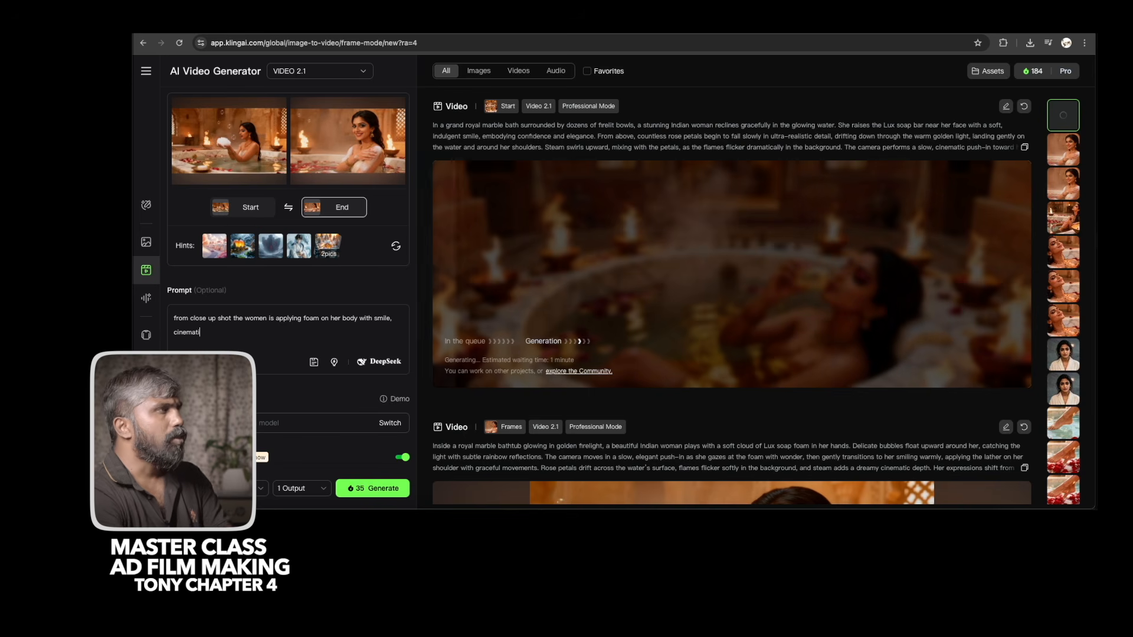
text(c shots)
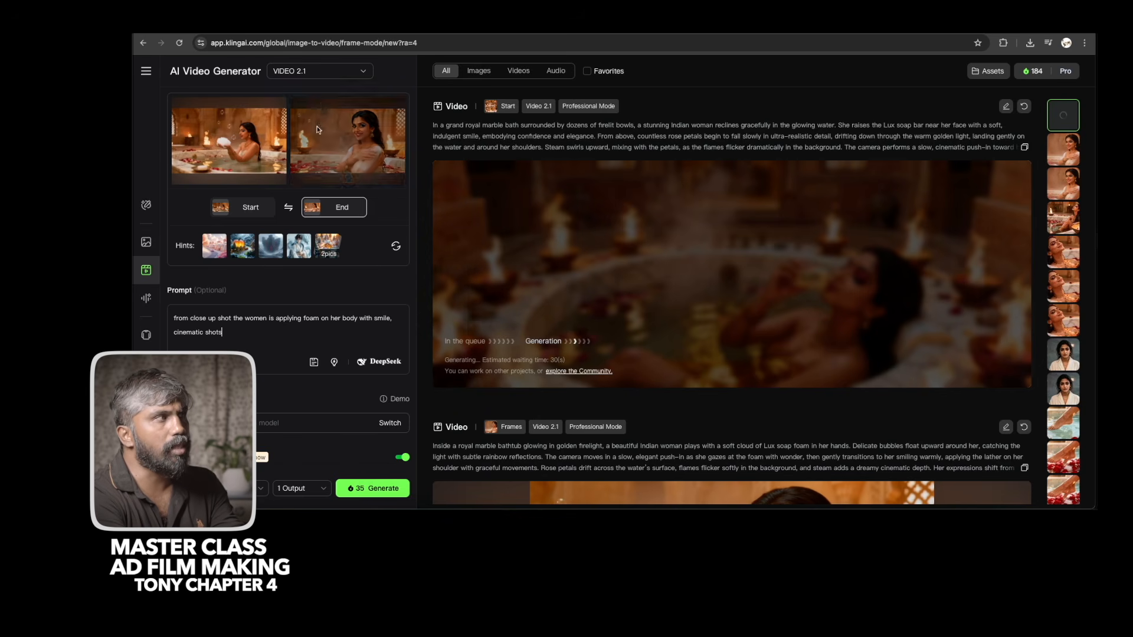
click(320, 73)
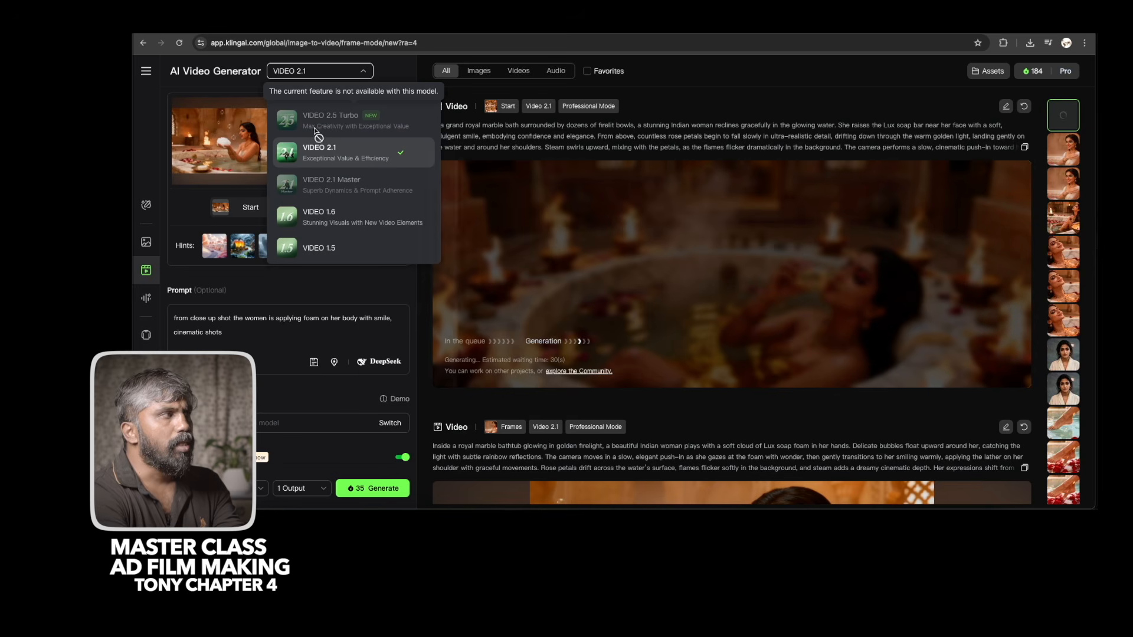
click(270, 318)
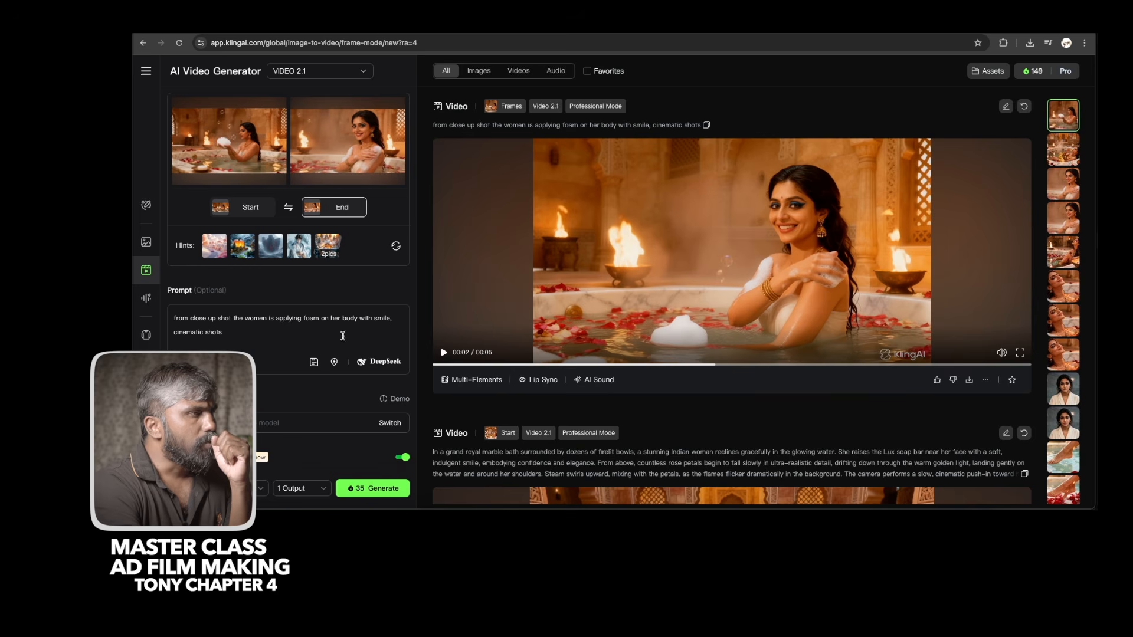
Play back the newly generated video of the woman applying foam and download it.
click(444, 353)
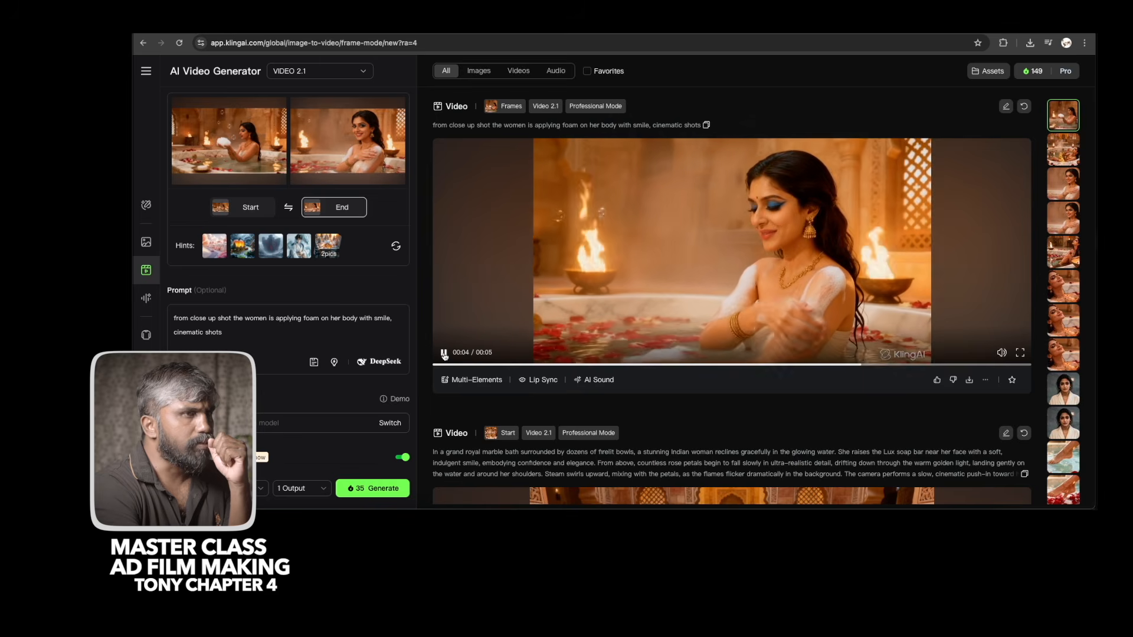
mouse_move(969, 381)
click(992, 354)
Find the generated video of the woman holding the Lux bar among falling rose petals, play it and download it.
scroll(792, 334, down, 5)
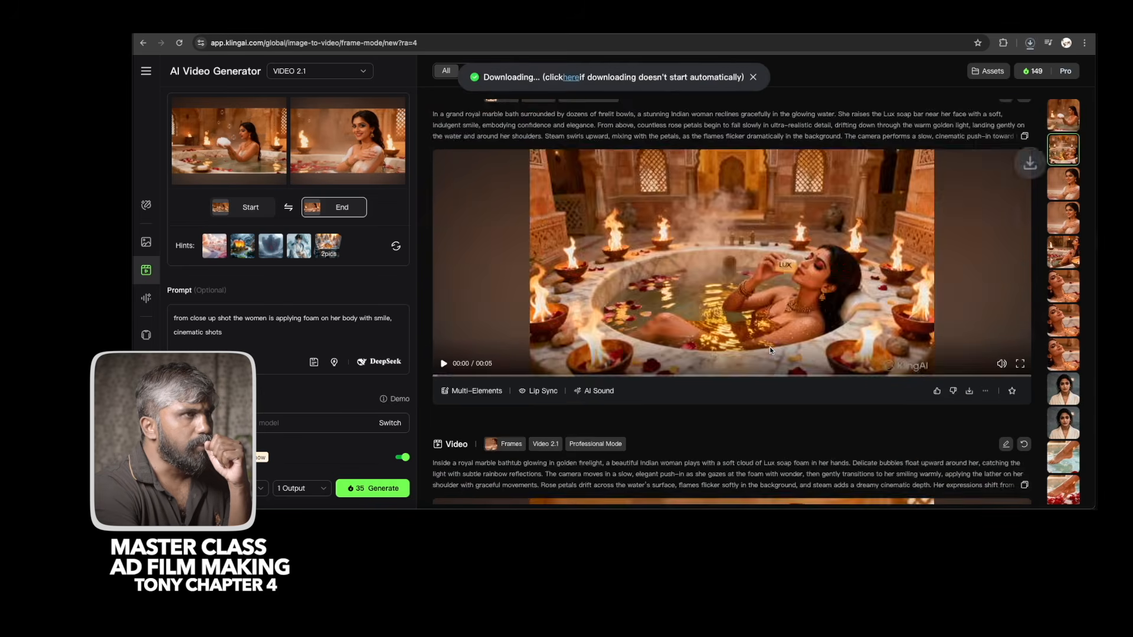
scroll(769, 349, down, 3)
scroll(769, 350, up, 3)
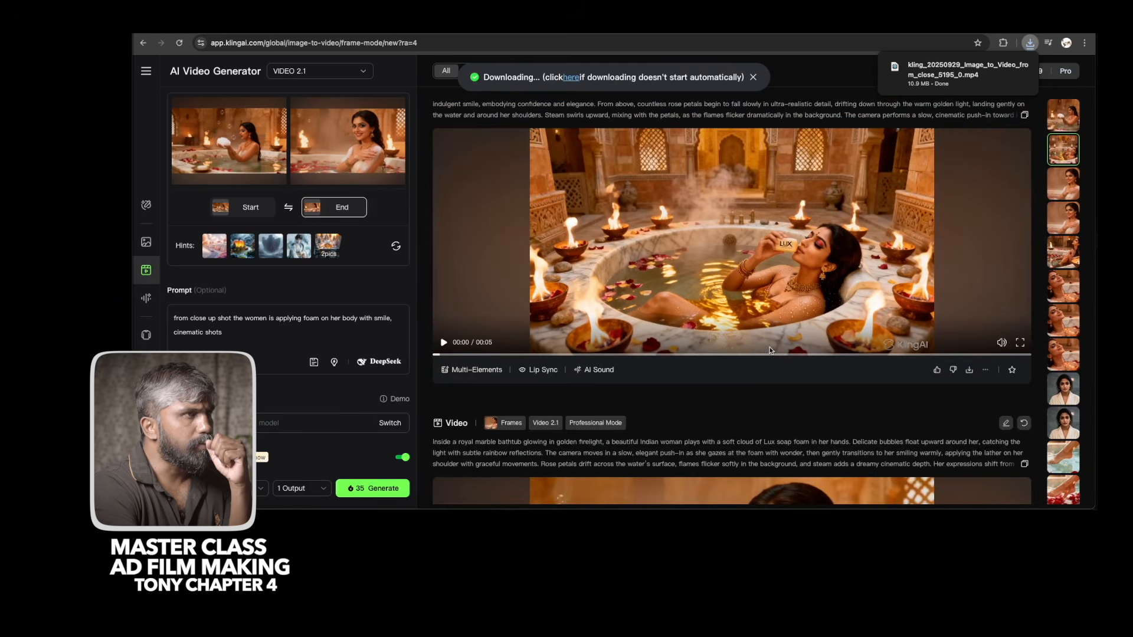
click(443, 342)
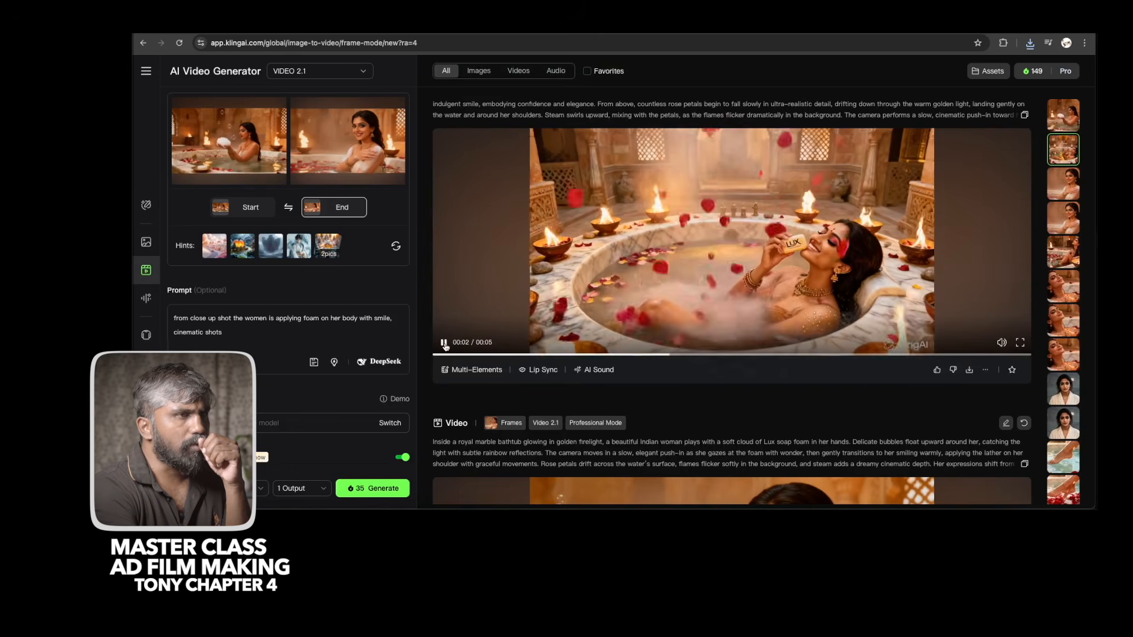
click(444, 343)
click(970, 370)
Find the 5-second bathtub video that pulls back from a close-up to the palace, play it and download it.
scroll(741, 343, down, 3)
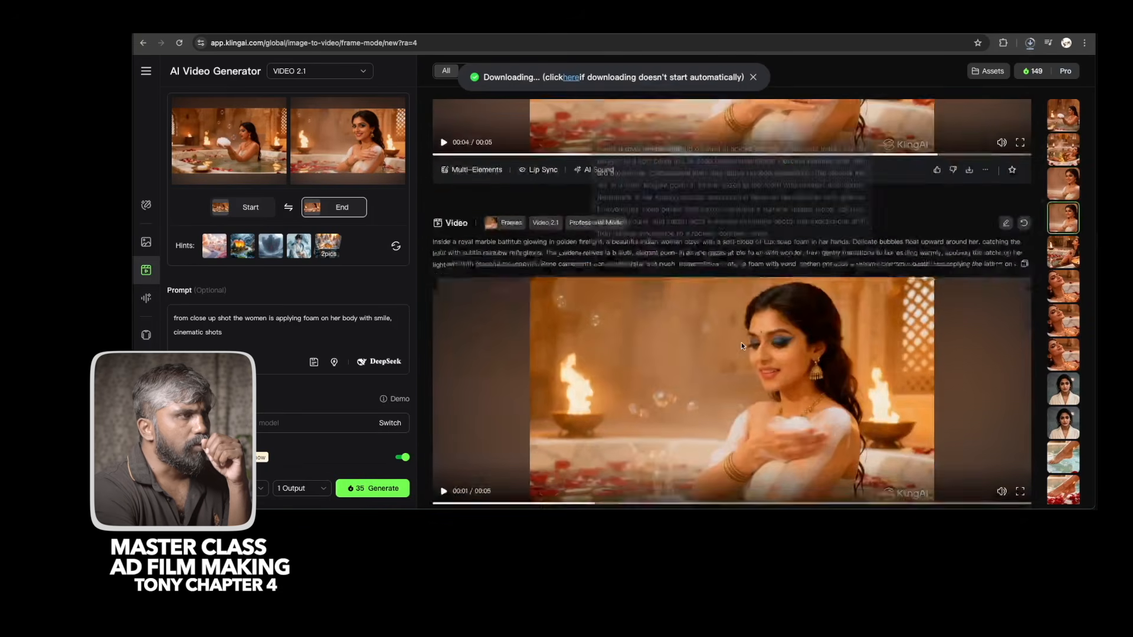
scroll(741, 342, down, 5)
scroll(742, 342, down, 5)
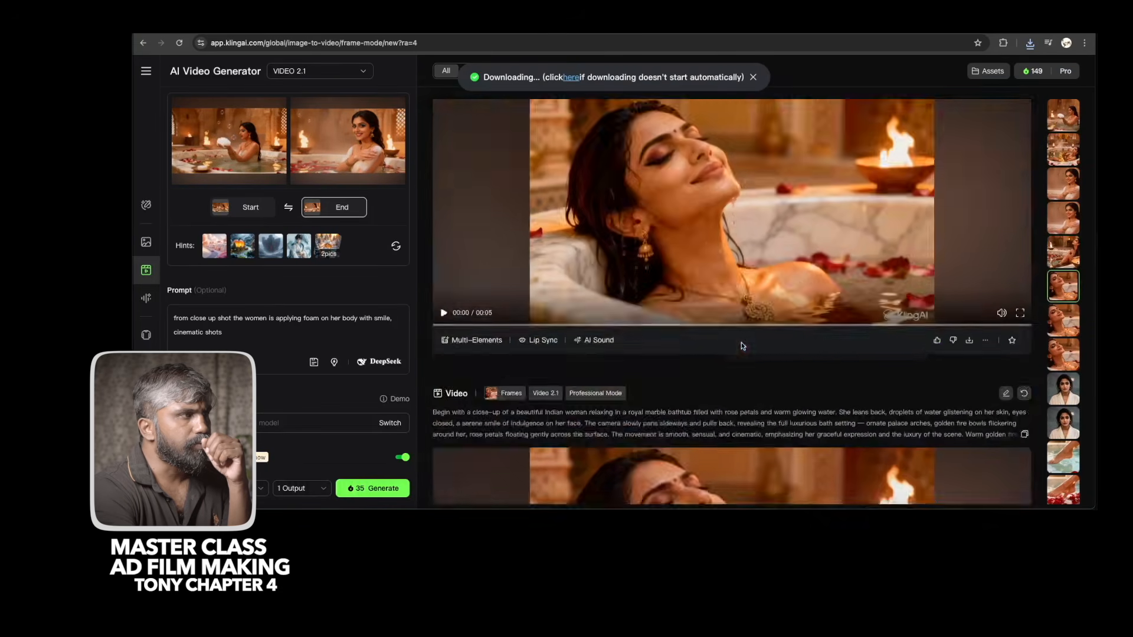
click(446, 314)
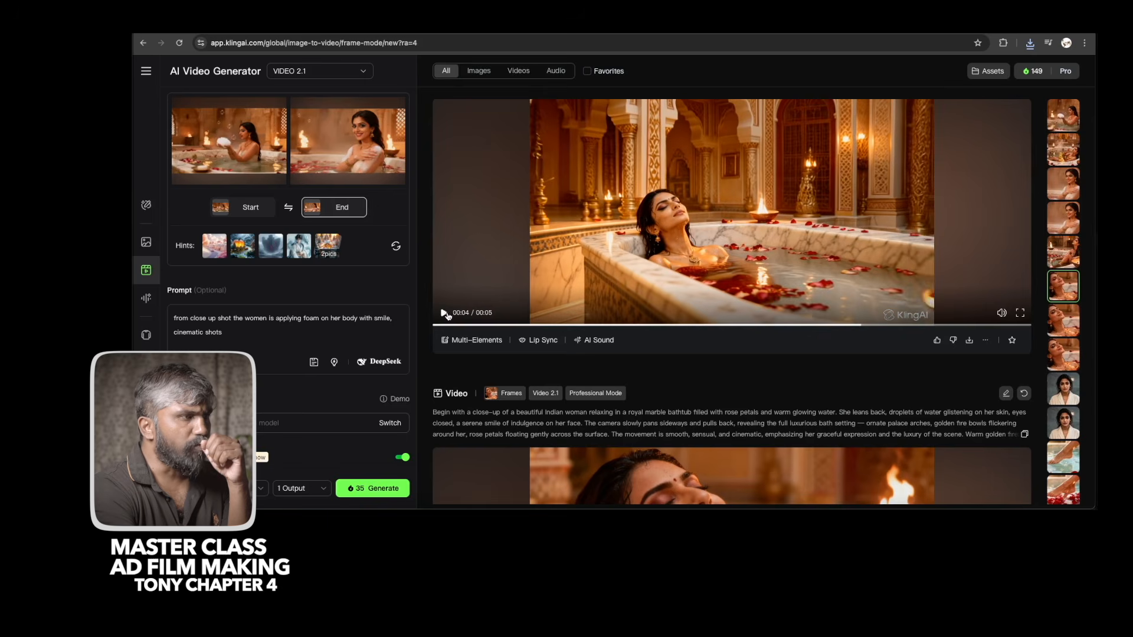
click(969, 340)
Find the 10-second version of the bathtub pull-back video and download it.
scroll(682, 386, down, 5)
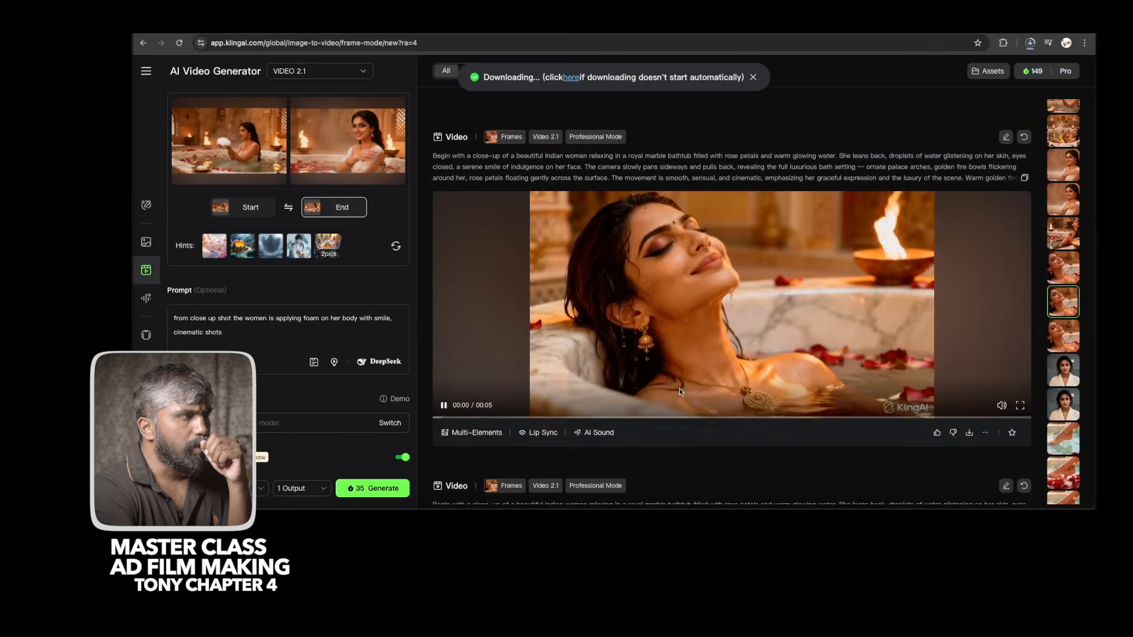
scroll(678, 388, down, 5)
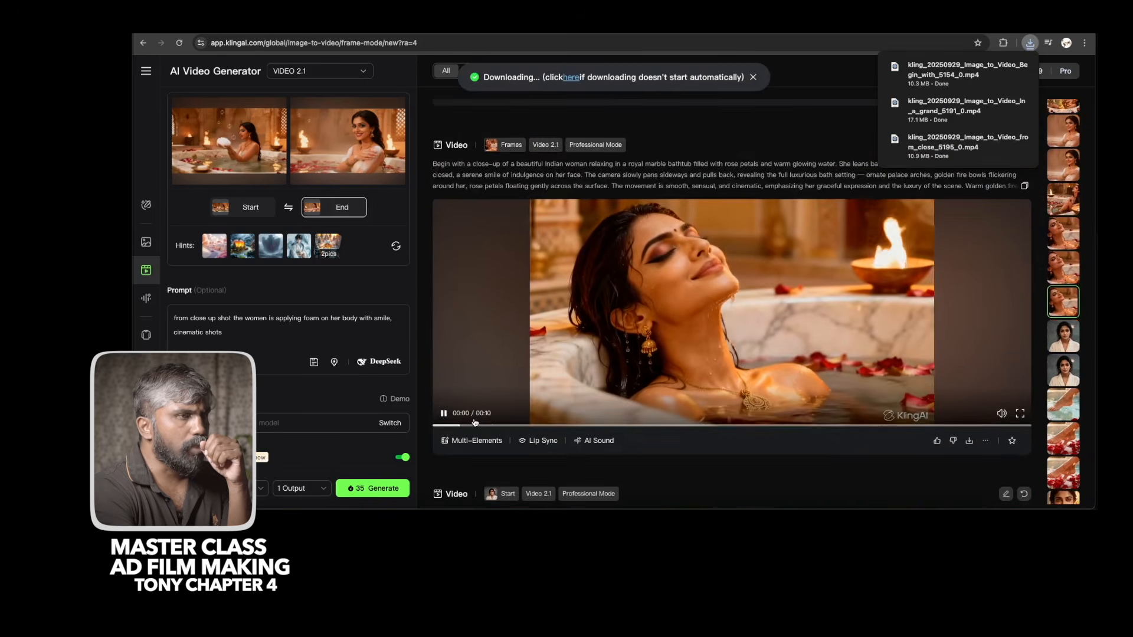
click(444, 415)
click(968, 443)
scroll(754, 369, down, 5)
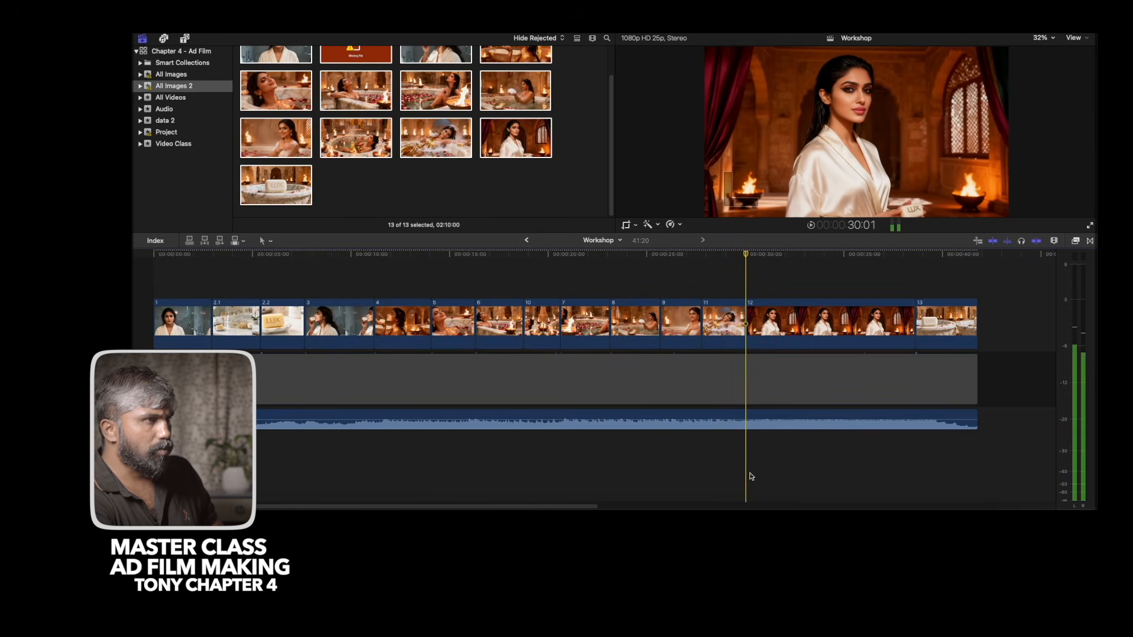
In the Final Cut Pro timeline, split the song at the start of clips 12 and 13, lower the middle section's volume and play it.
click(745, 420)
click(915, 420)
key(a)
drag(855, 415, 853, 422)
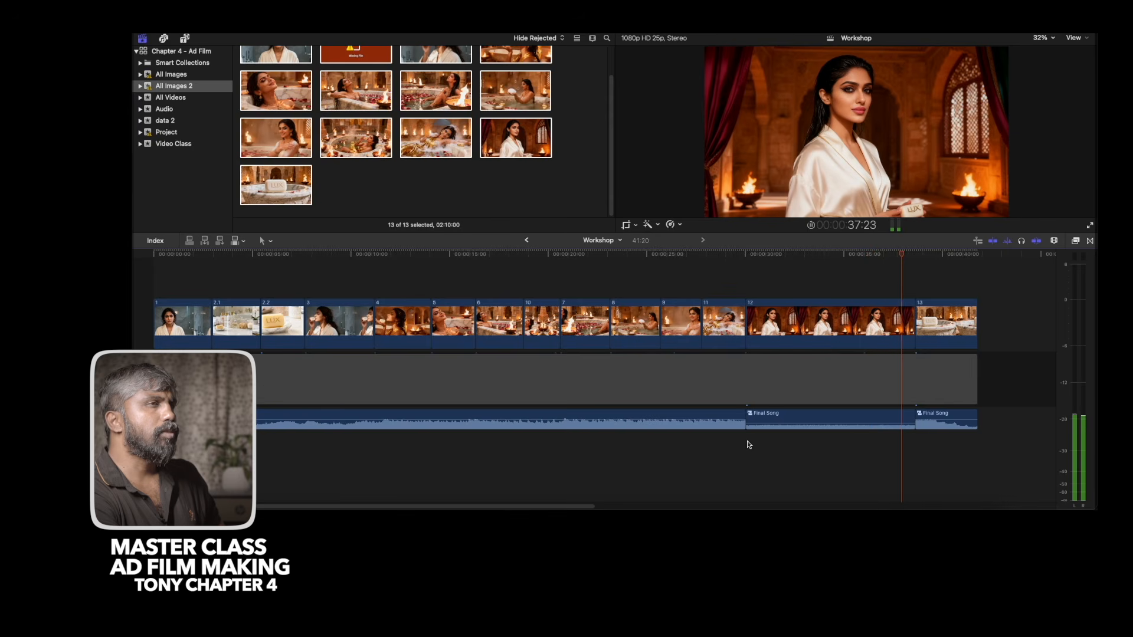
key(space)
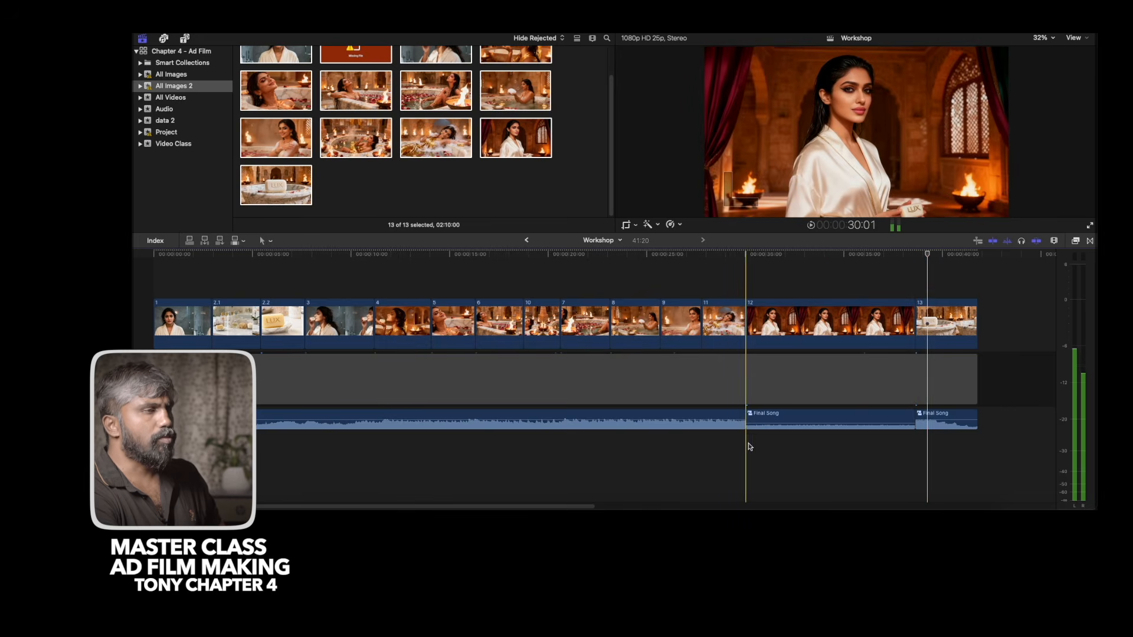
Switch to Kling AI, open the Avatar tool from its full tool collection, and start choosing a facial image for the avatar.
click(670, 505)
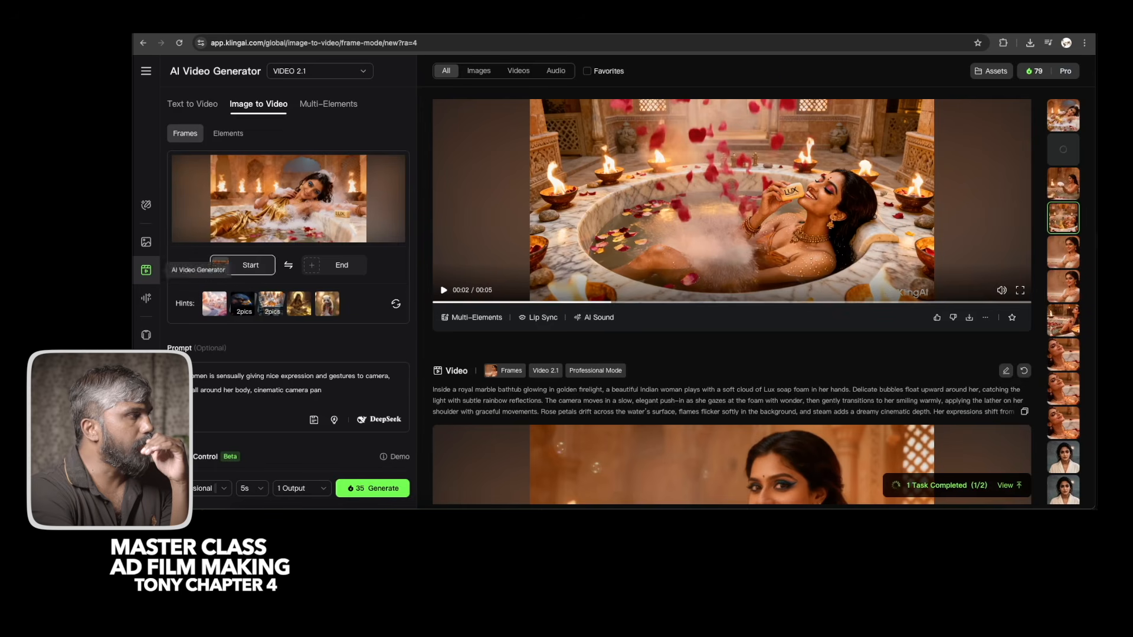
click(147, 73)
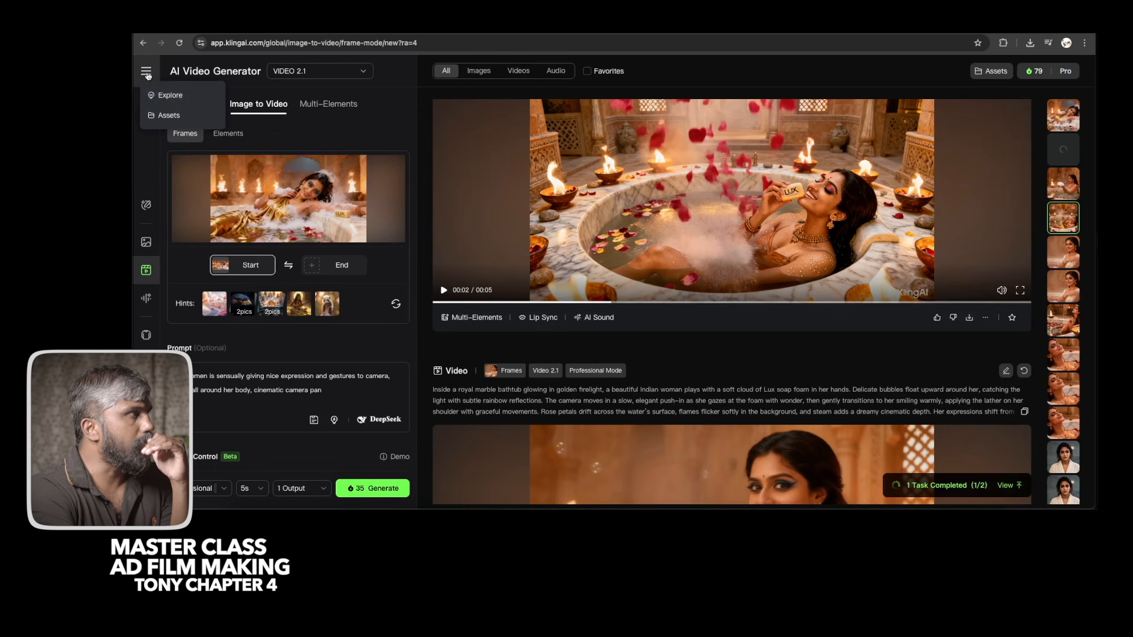
click(173, 96)
click(151, 267)
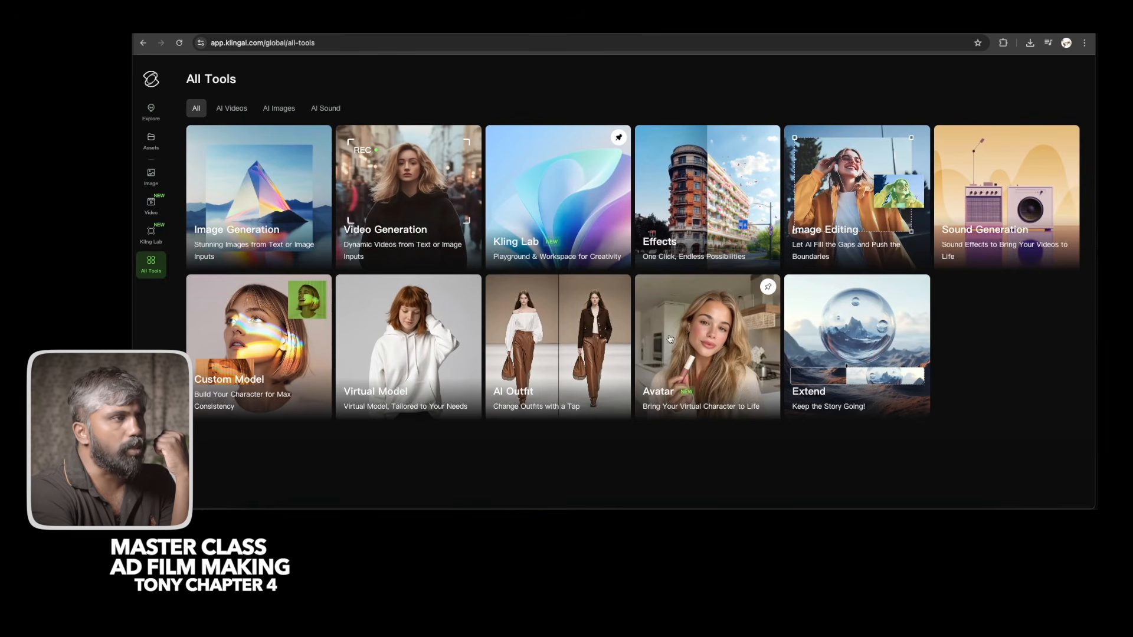
click(670, 338)
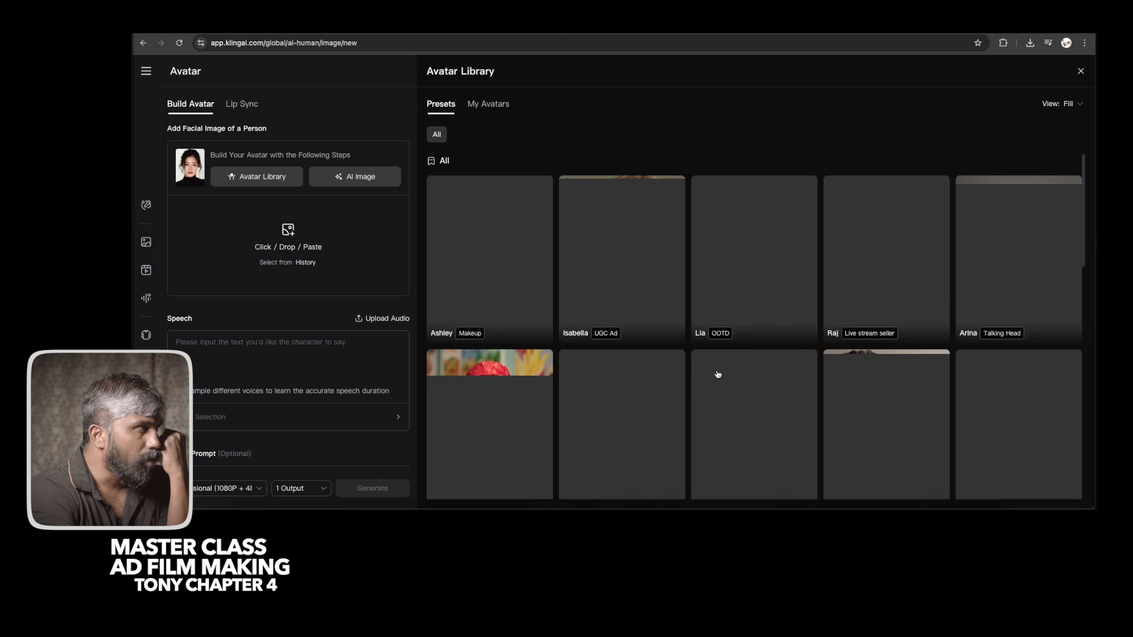
click(266, 227)
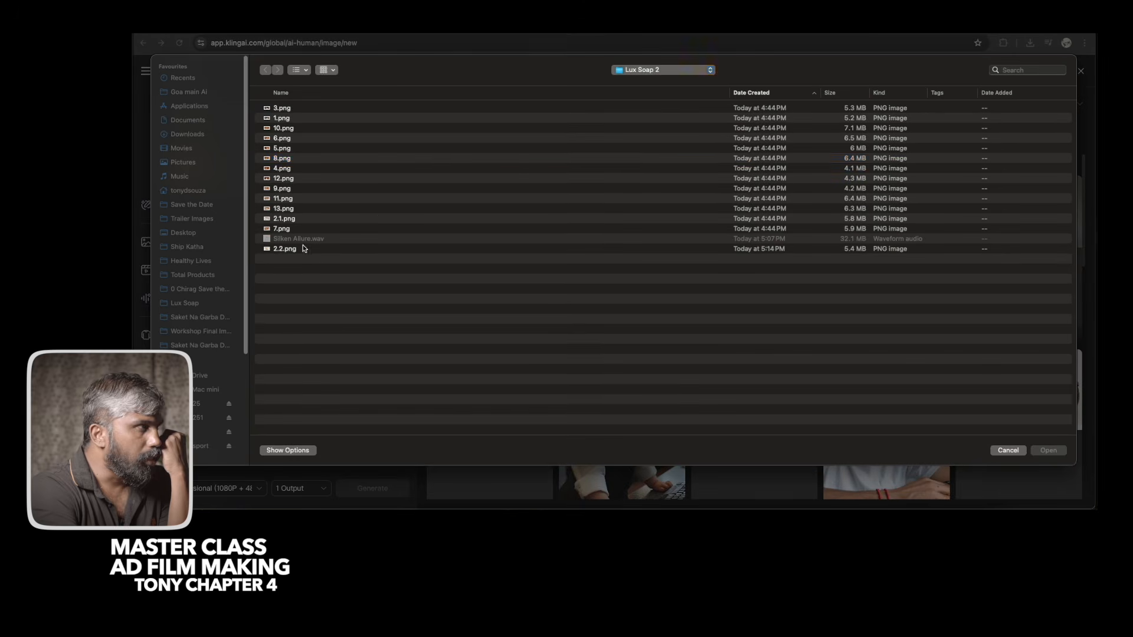
Preview the storyboard images in the Lux Soap 2 folder, from 9.png to 7.png.
key(Down)
key(Down)
key(Down)
key(Down)
key(Down)
key(Down)
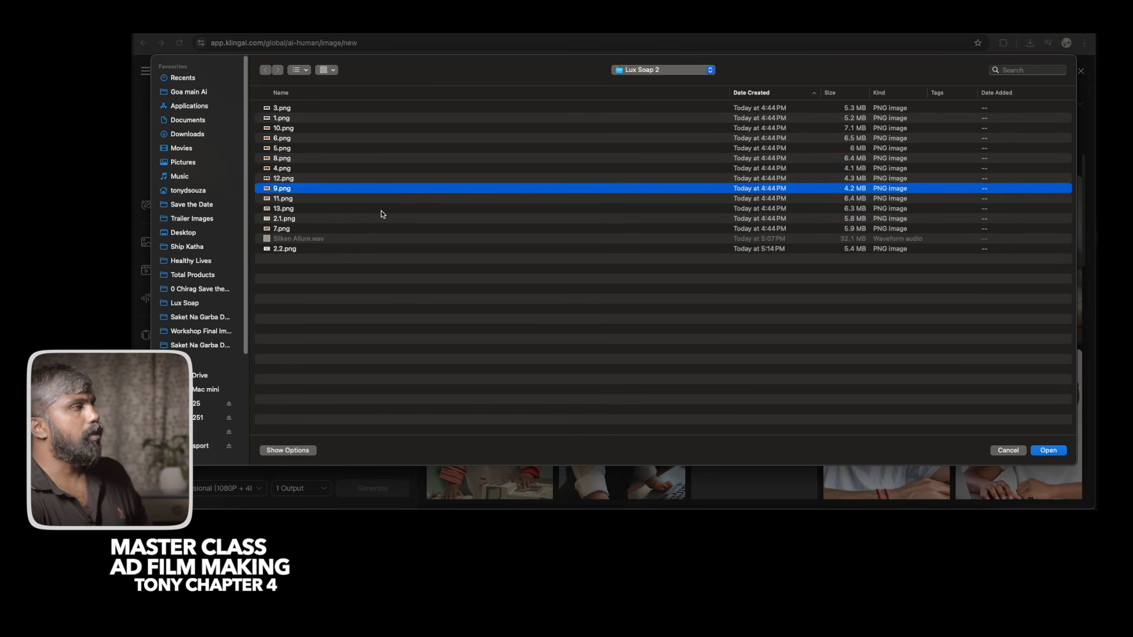
key(space)
key(Down)
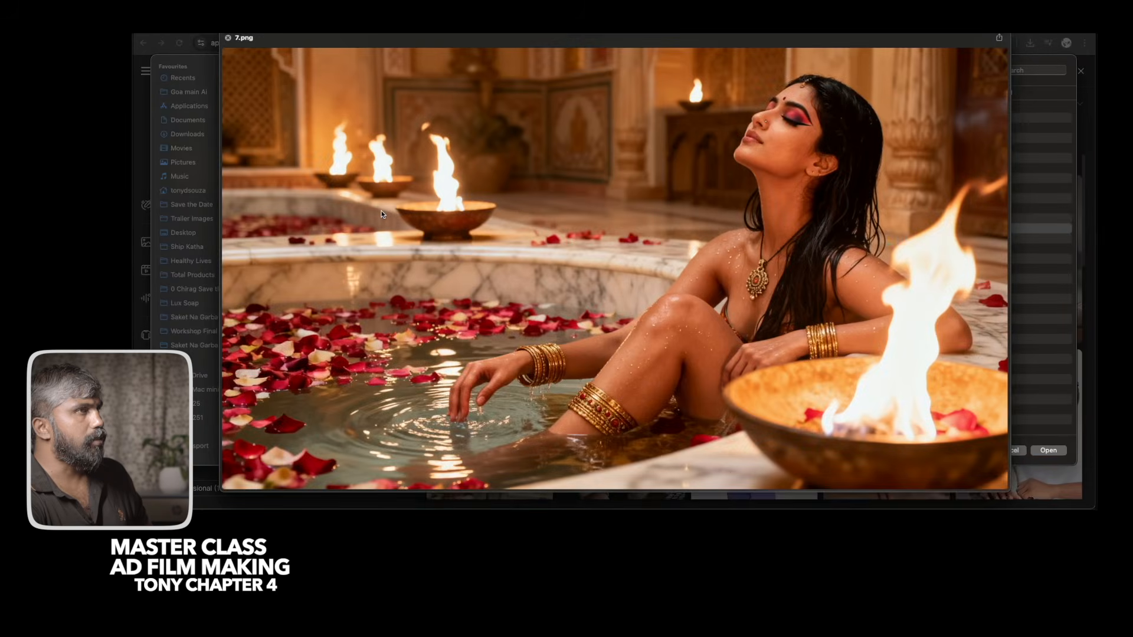
key(space)
Preview storyboard images from 11.png onward in the Lux Soap 2 folder and load 12.png as the avatar's facial image.
click(323, 94)
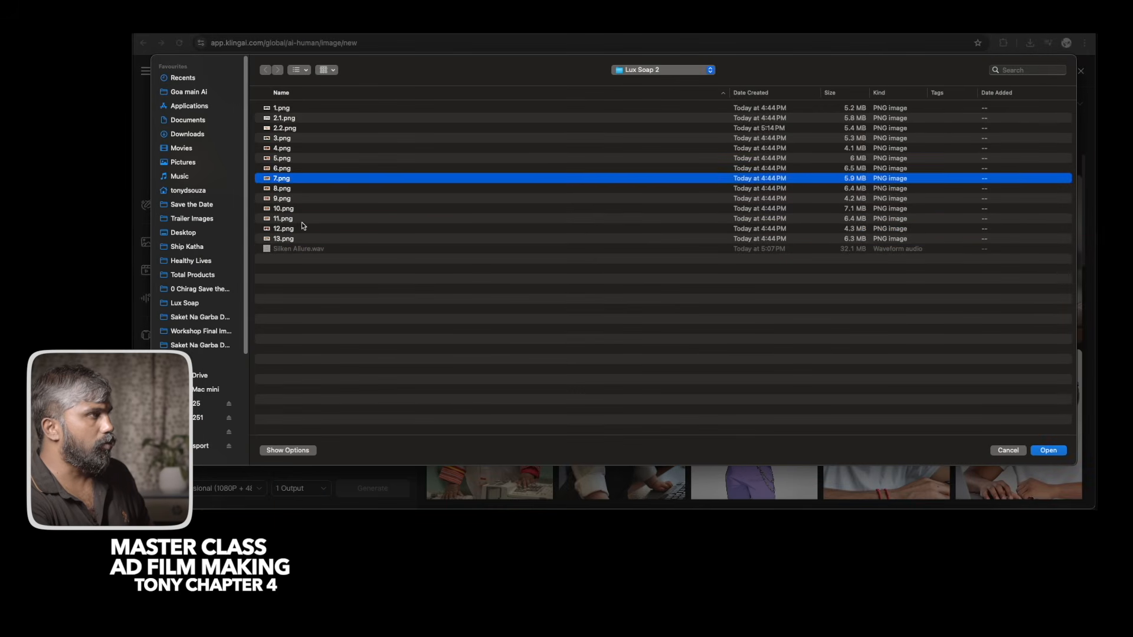
click(300, 221)
key(space)
key(Down)
key(Down)
key(Up)
key(Up)
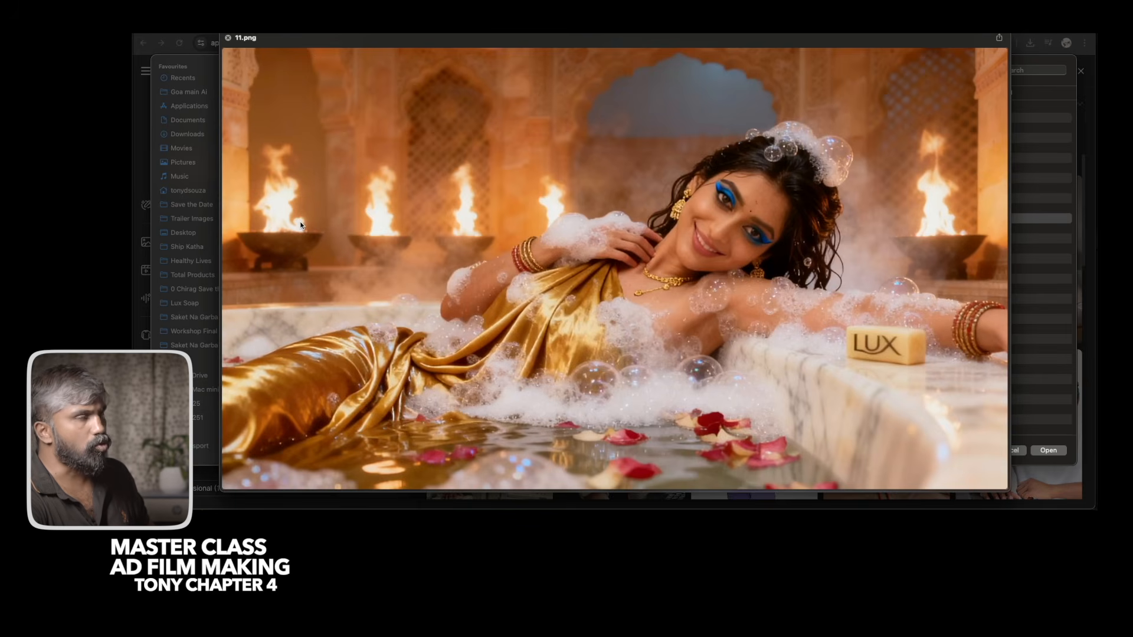
key(Down)
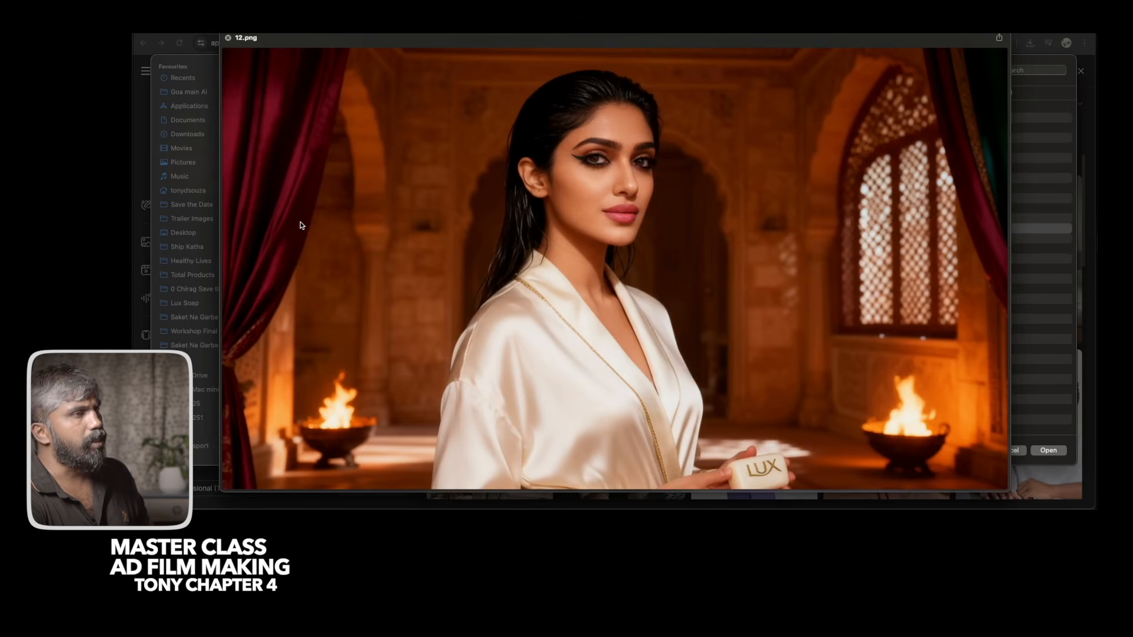
key(space)
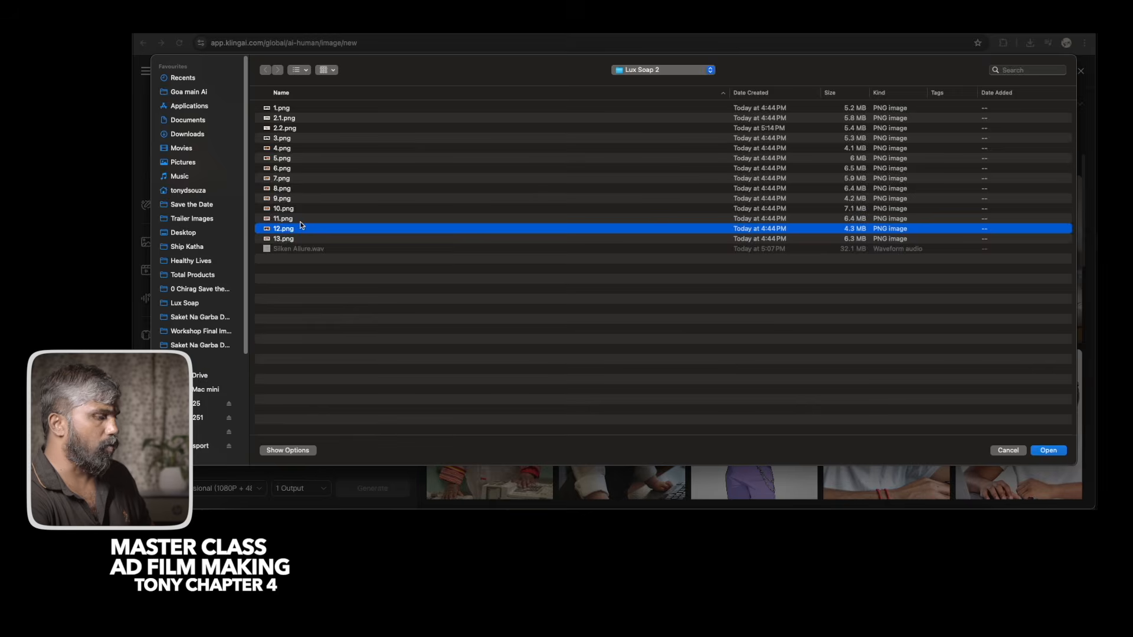
key(Return)
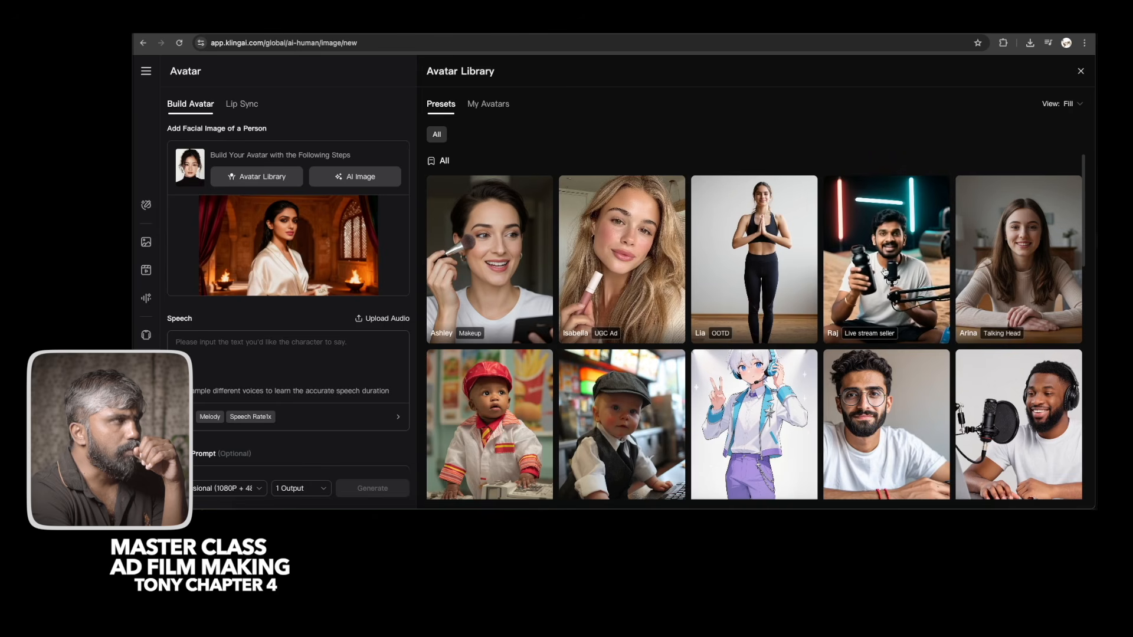
Copy the Hindi Lux soap dialogue line from its browser tab for use as the avatar's speech.
click(219, 353)
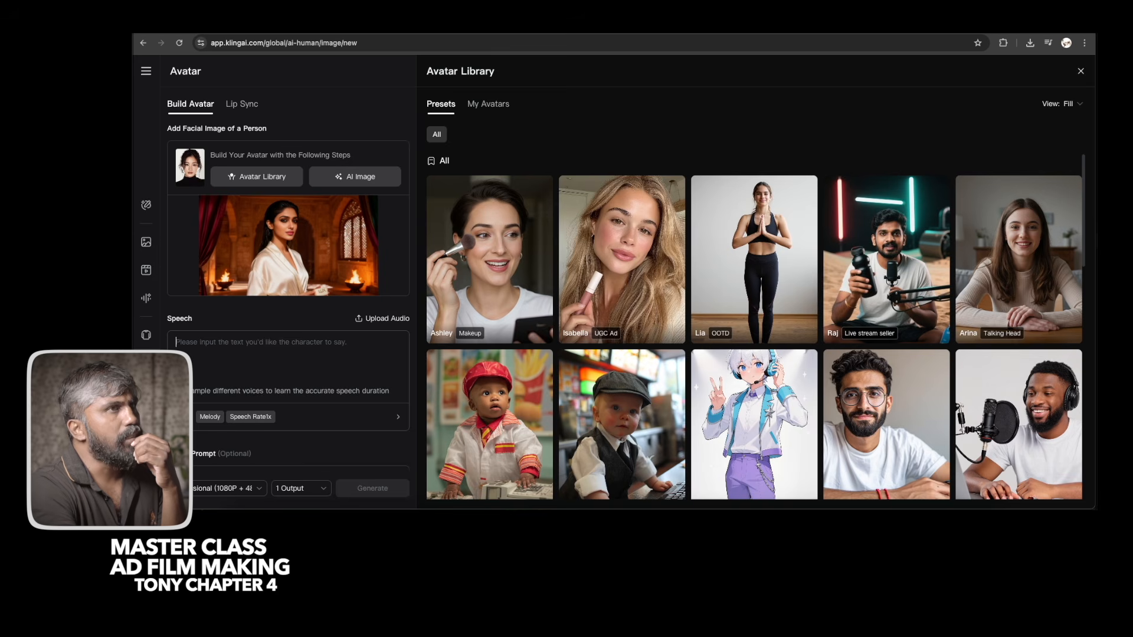
click(981, 24)
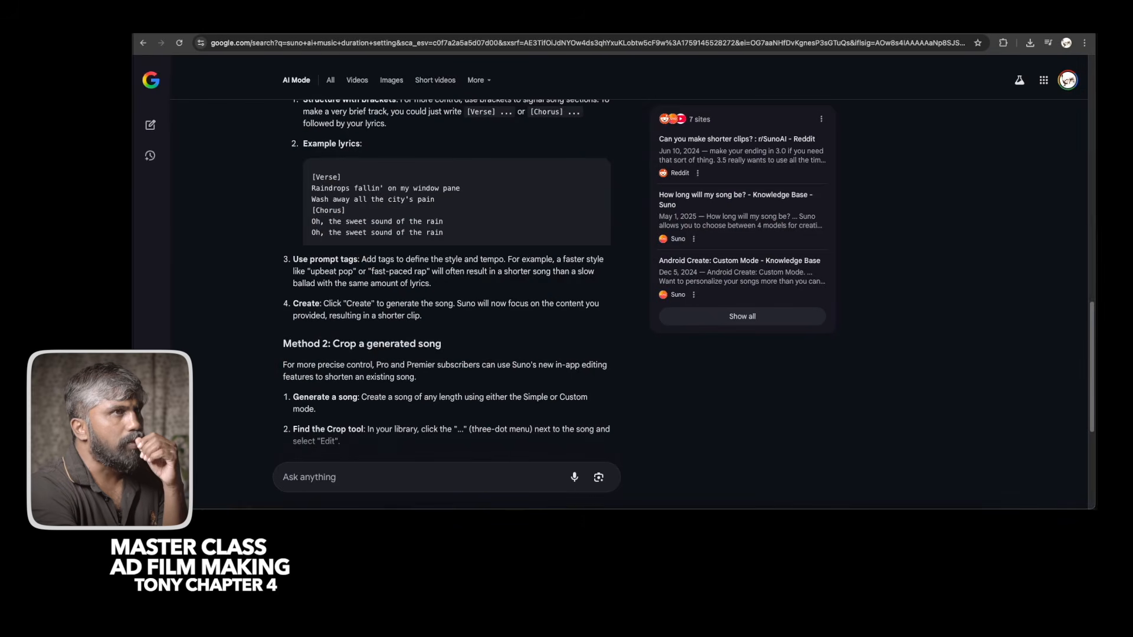
click(960, 25)
click(590, 238)
drag(593, 216, 371, 211)
key(super+c)
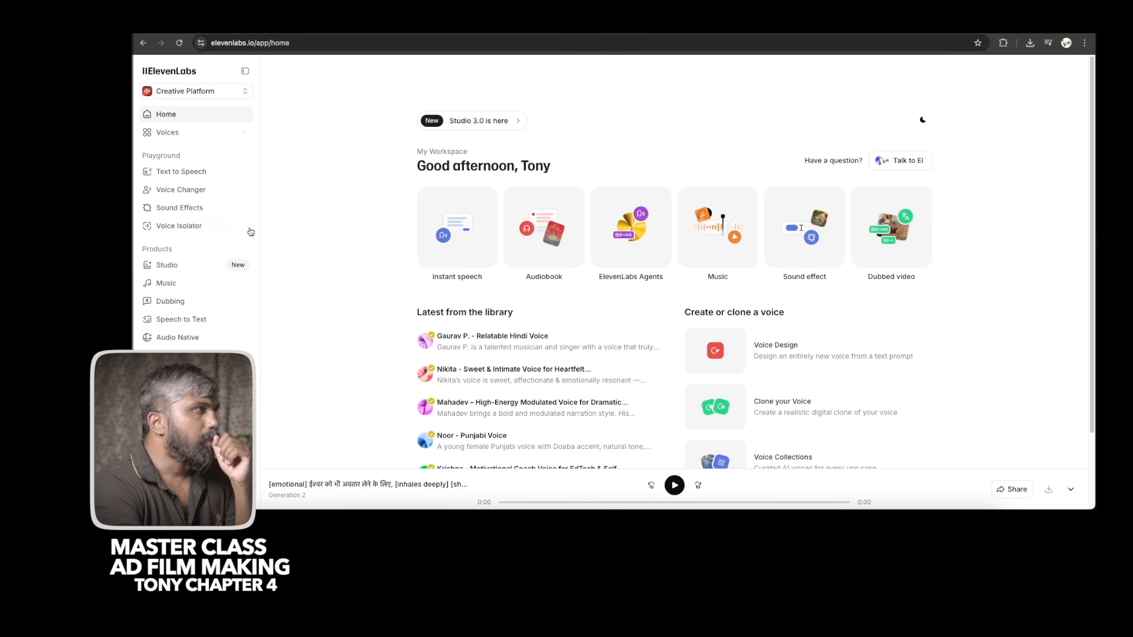
In ElevenLabs, examine the options for adding a new voice and browse the saved voices for one suited to the line.
click(176, 132)
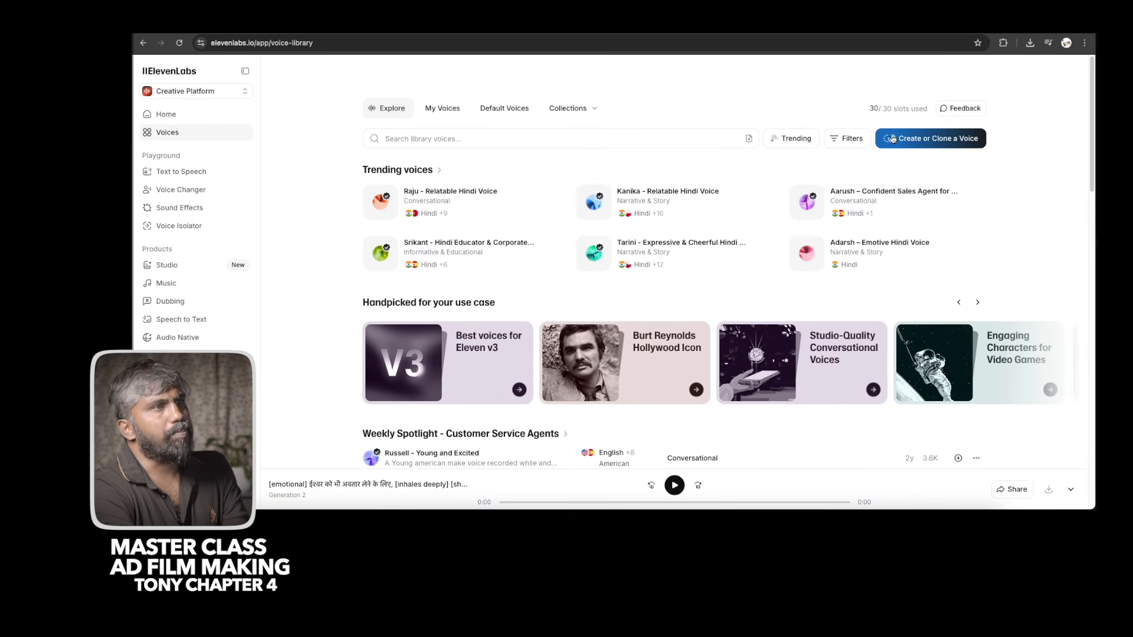
click(927, 140)
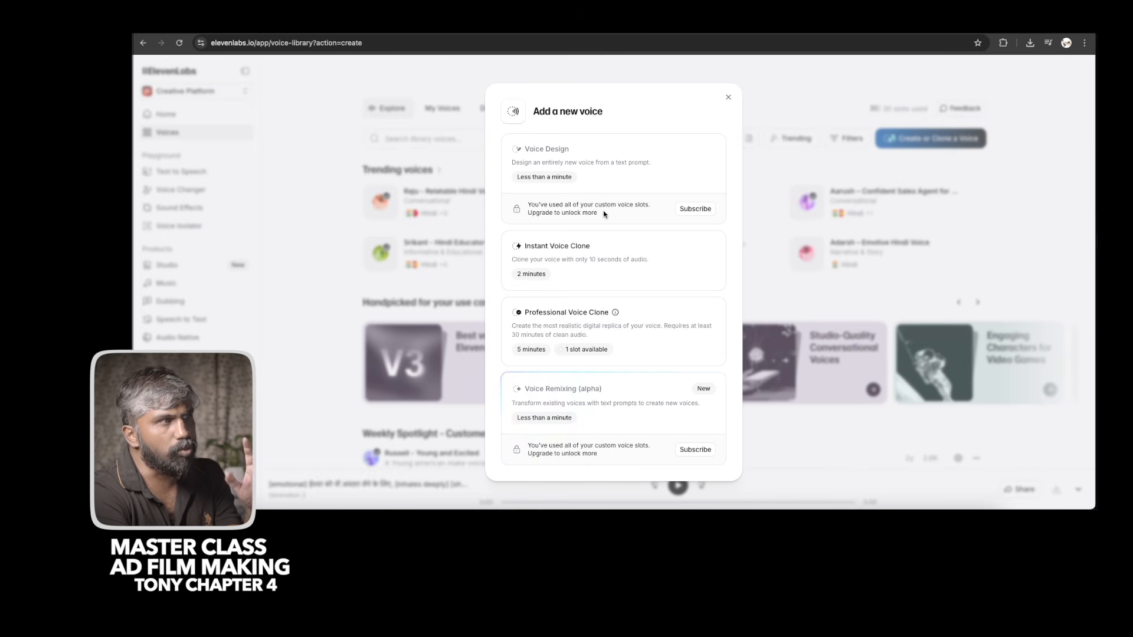
click(728, 96)
click(442, 108)
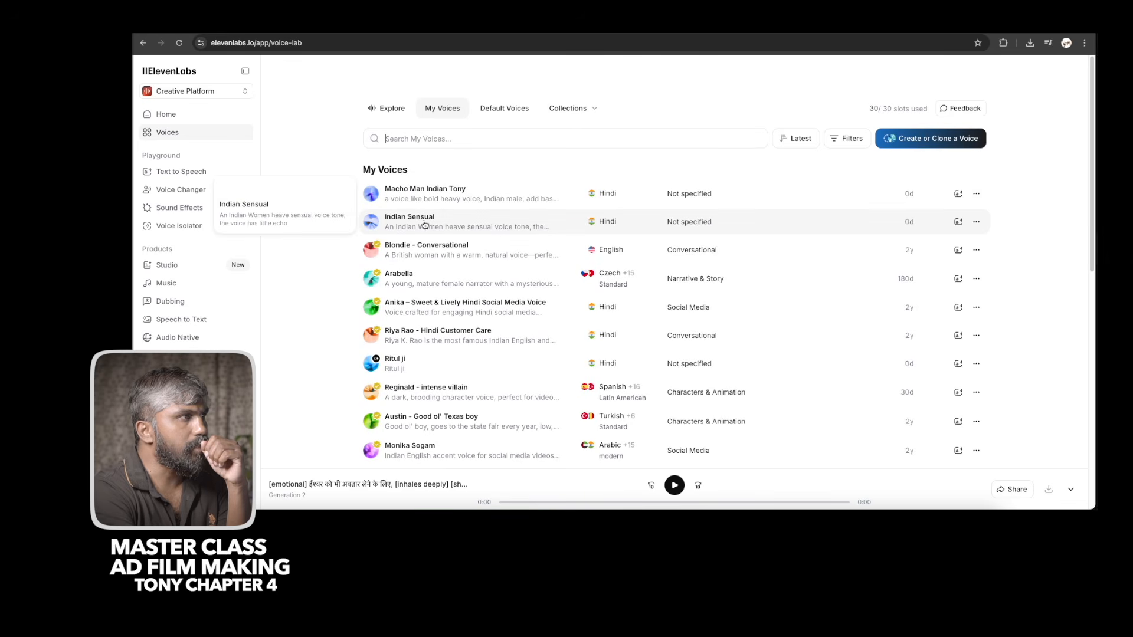
scroll(449, 224, down, 4)
scroll(467, 235, down, 3)
scroll(466, 236, up, 8)
mouse_move(466, 238)
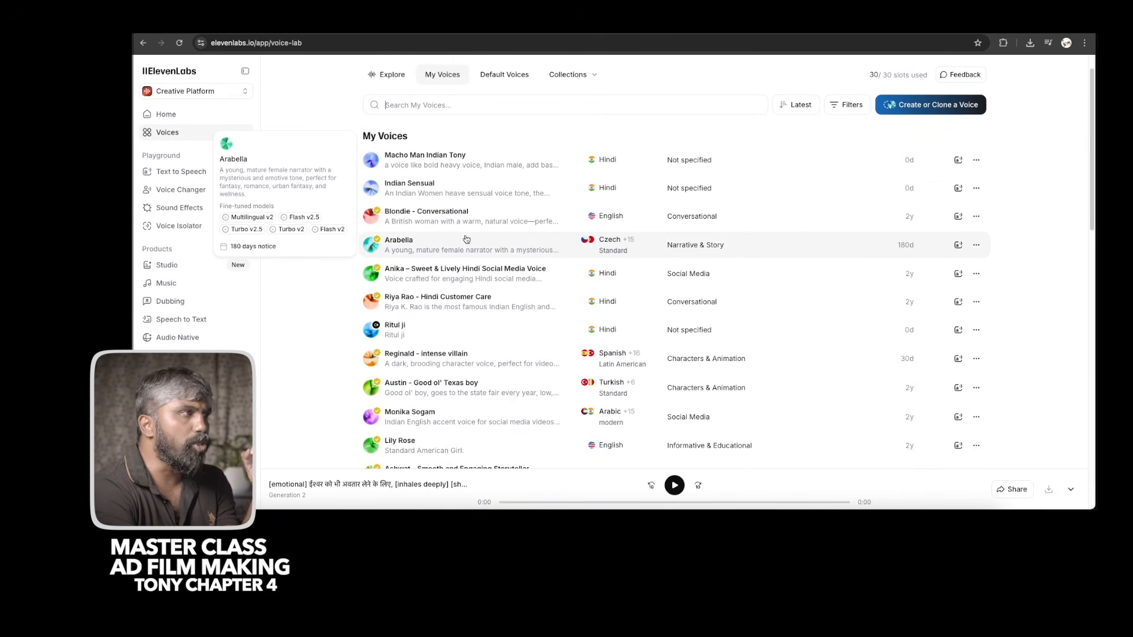
mouse_move(401, 188)
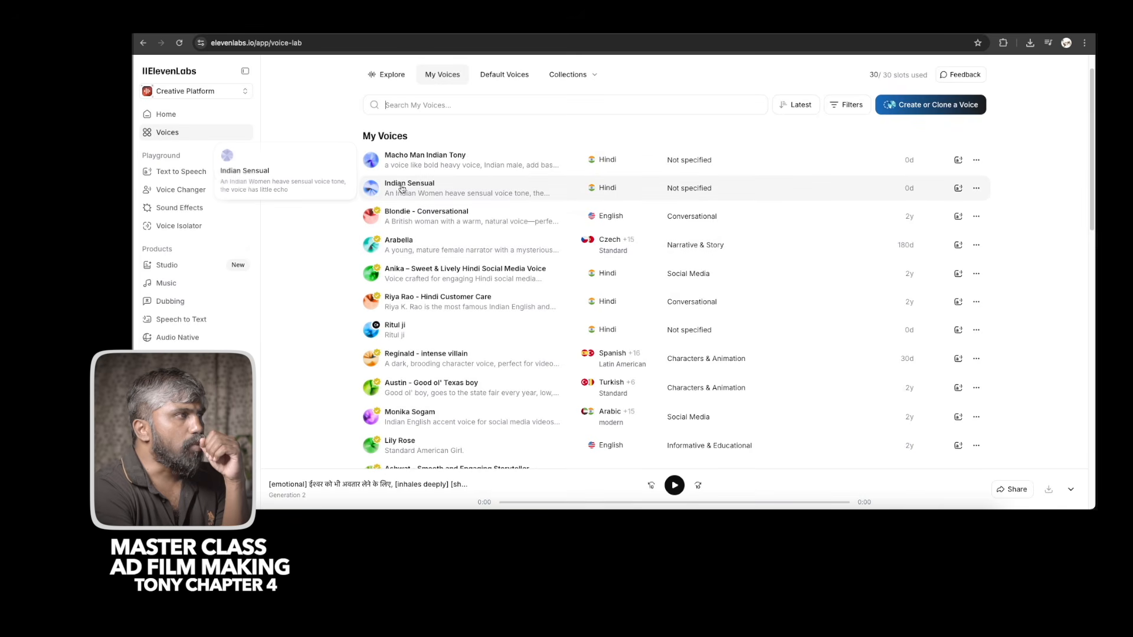
Set up Text to Speech with the Indian Sensual voice and paste the copied Hindi line as its text.
click(203, 172)
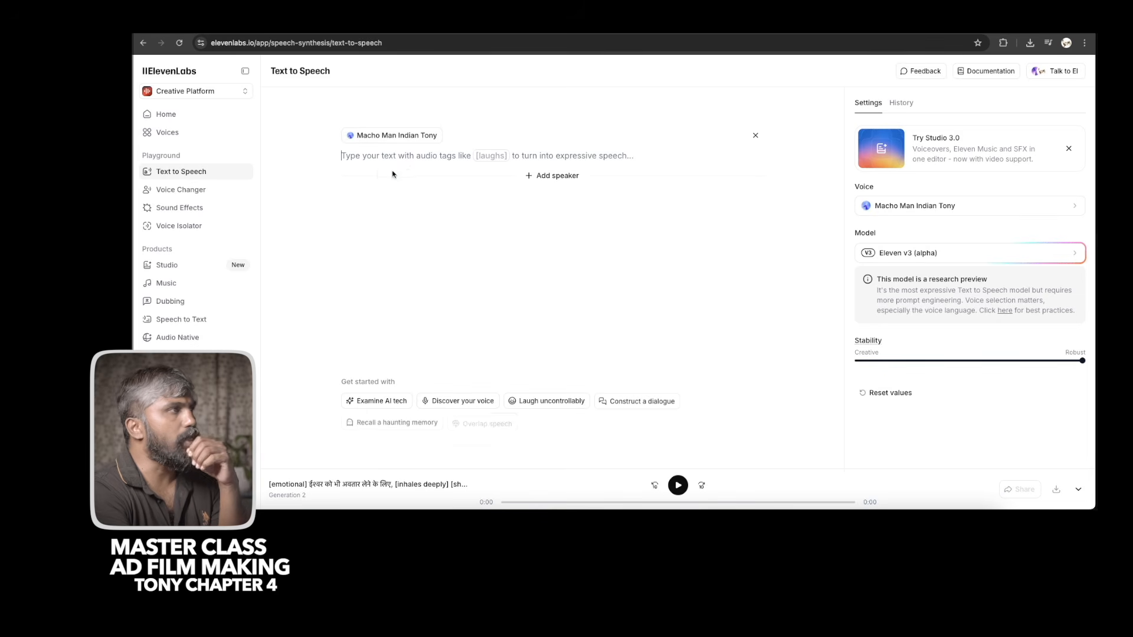
click(938, 206)
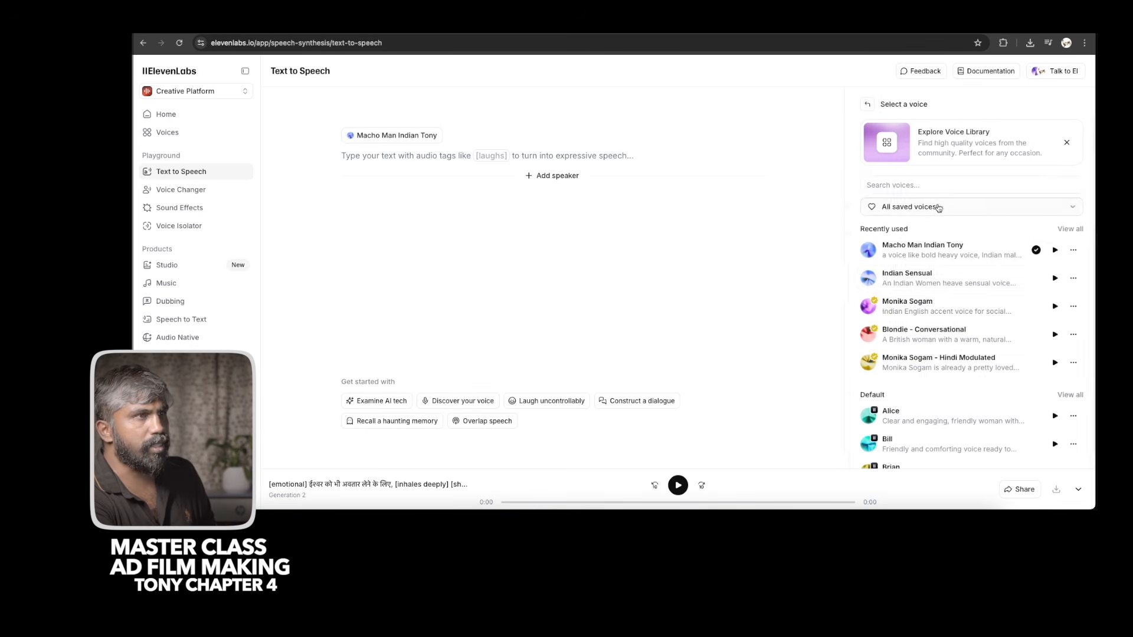
click(898, 278)
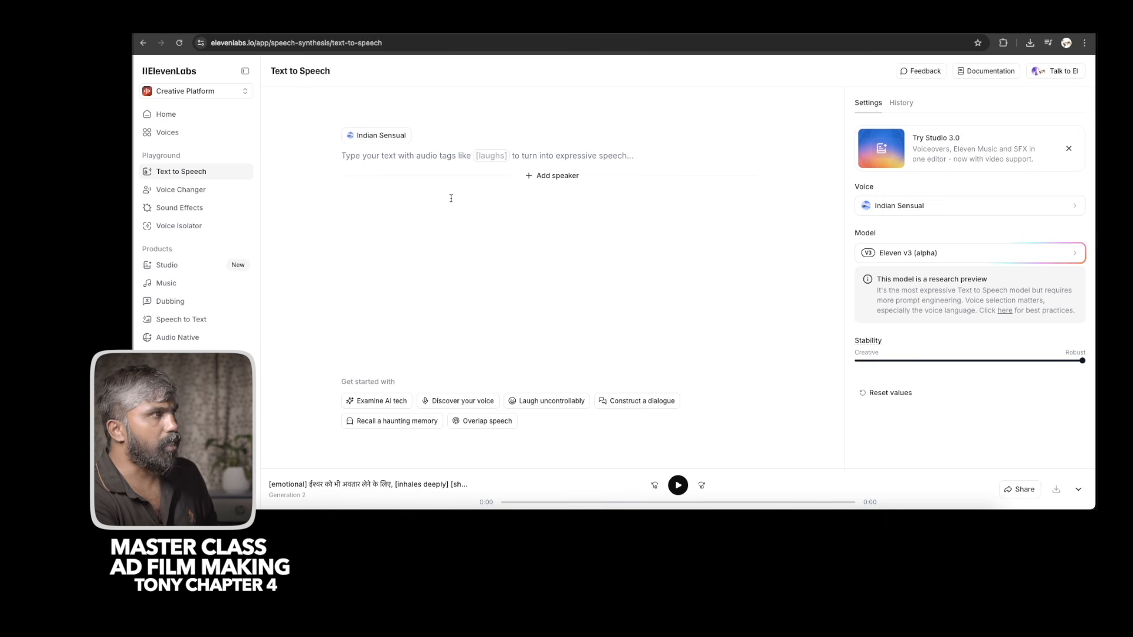
key(super+v)
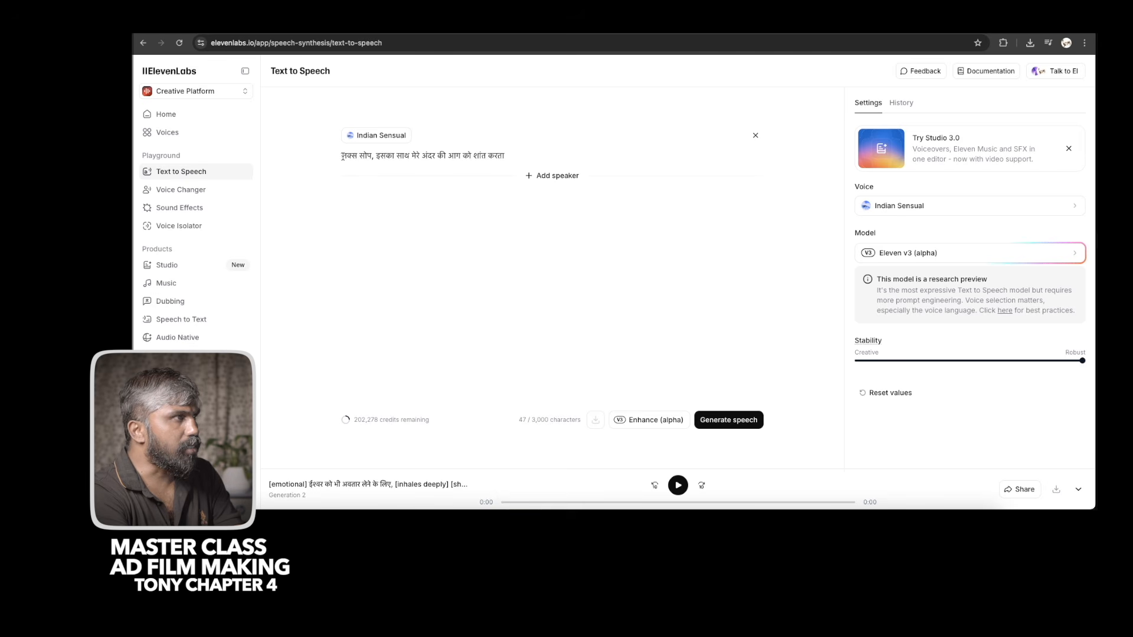
Insert the audio tag [sensual] before the Hindi line and [PAUSE] after "लक्स सोप,".
text([)
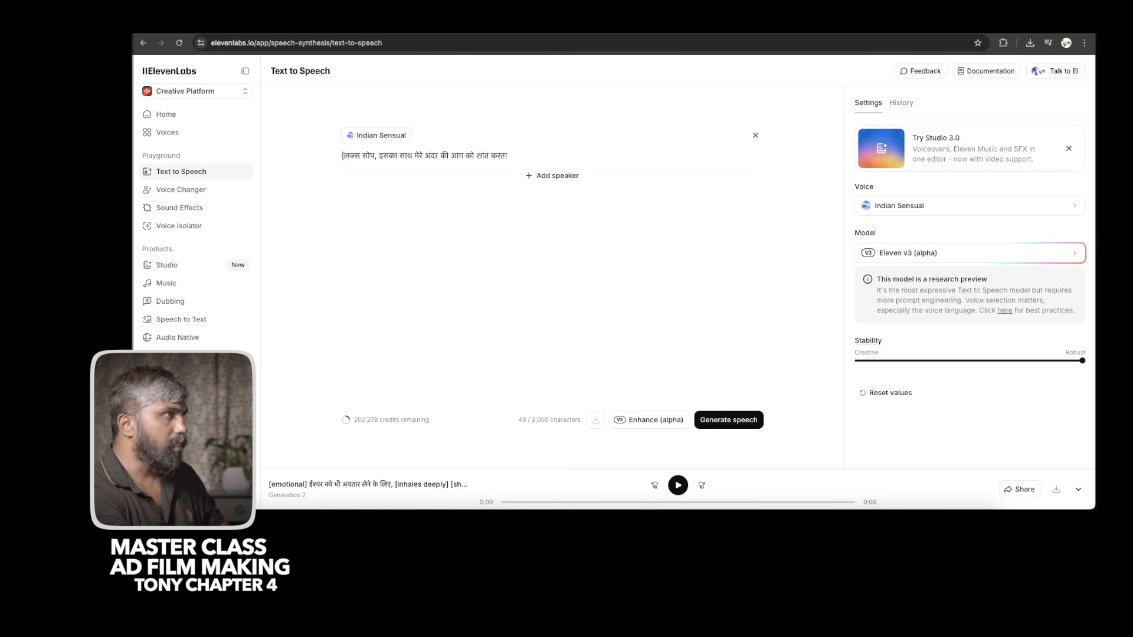
text(sensual)
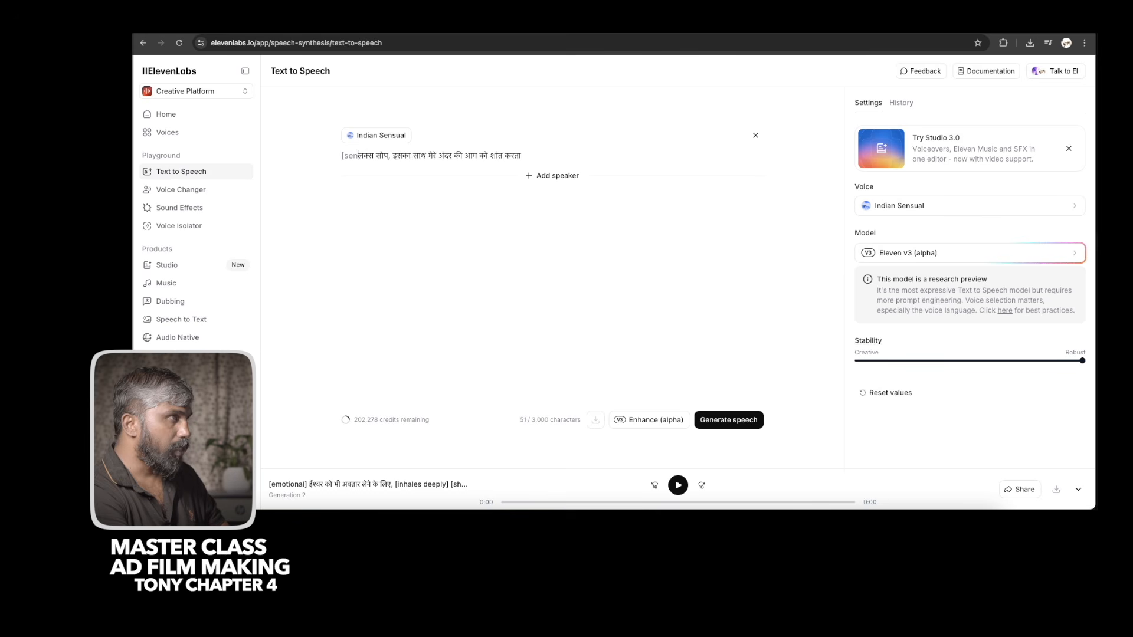
text(] )
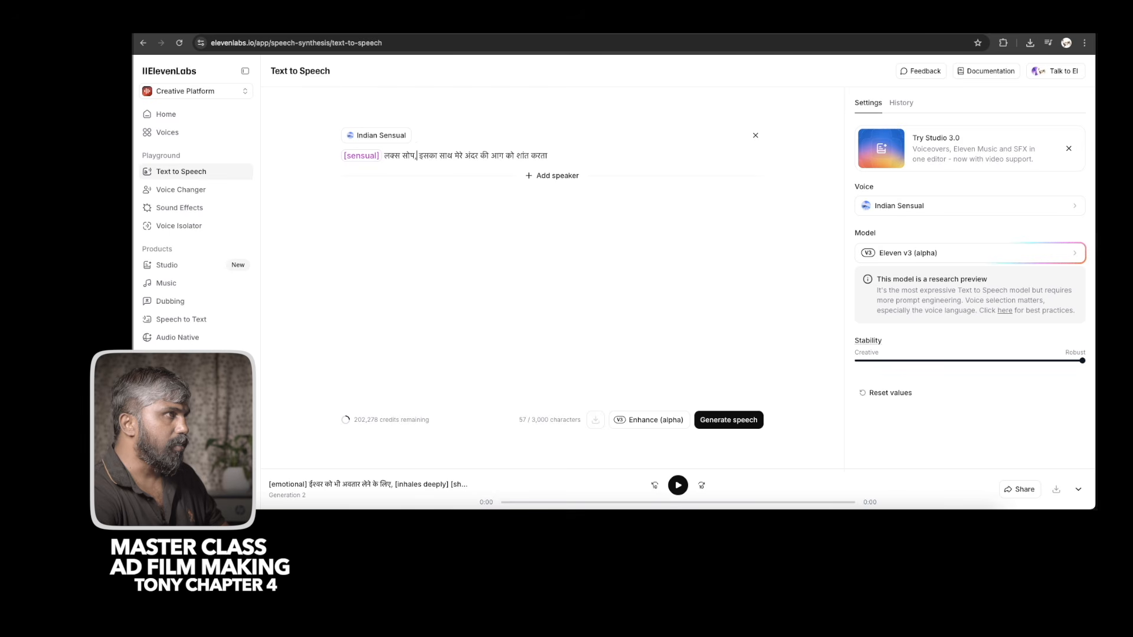
text( [pause)
key(BackSpace)
key(BackSpace)
key(BackSpace)
key(BackSpace)
key(BackSpace)
text(PAUSE)
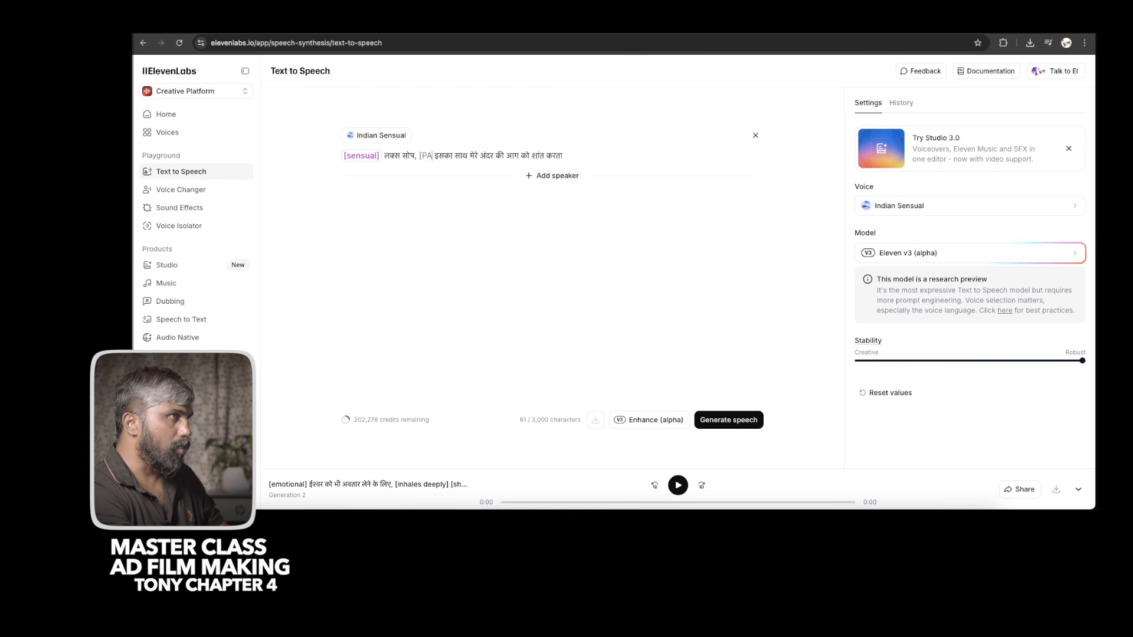
text(])
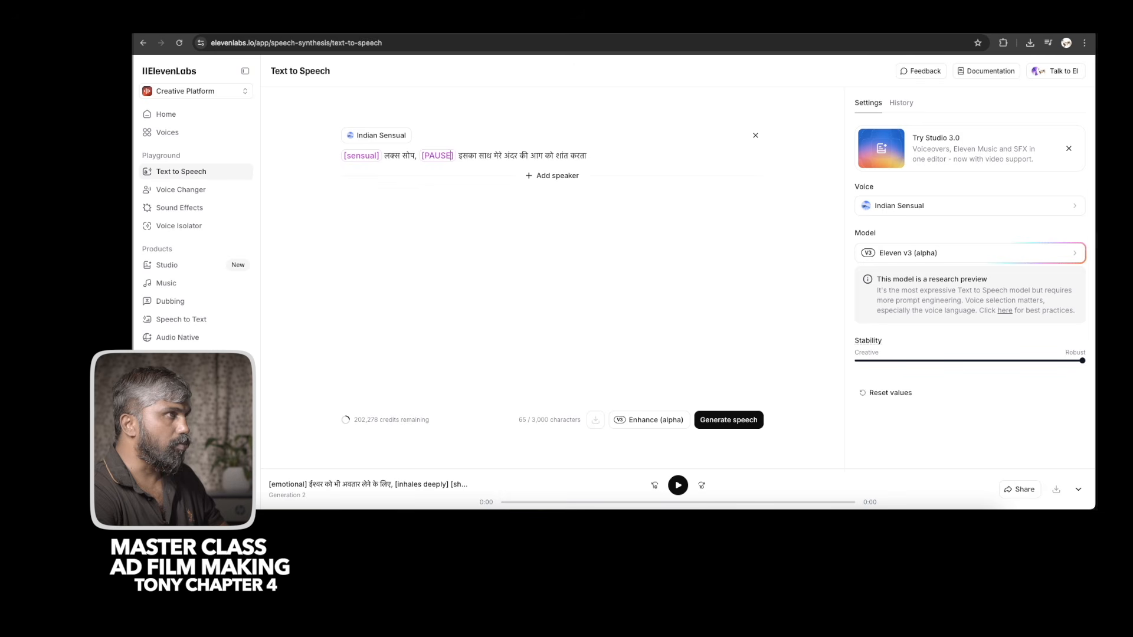
Change the opening audio tag to uppercase [SENSUAL].
key(BackSpace)
key(BackSpace)
key(BackSpace)
key(BackSpace)
key(BackSpace)
key(BackSpace)
key(BackSpace)
text(SEM)
key(BackSpace)
text(NSUAL)
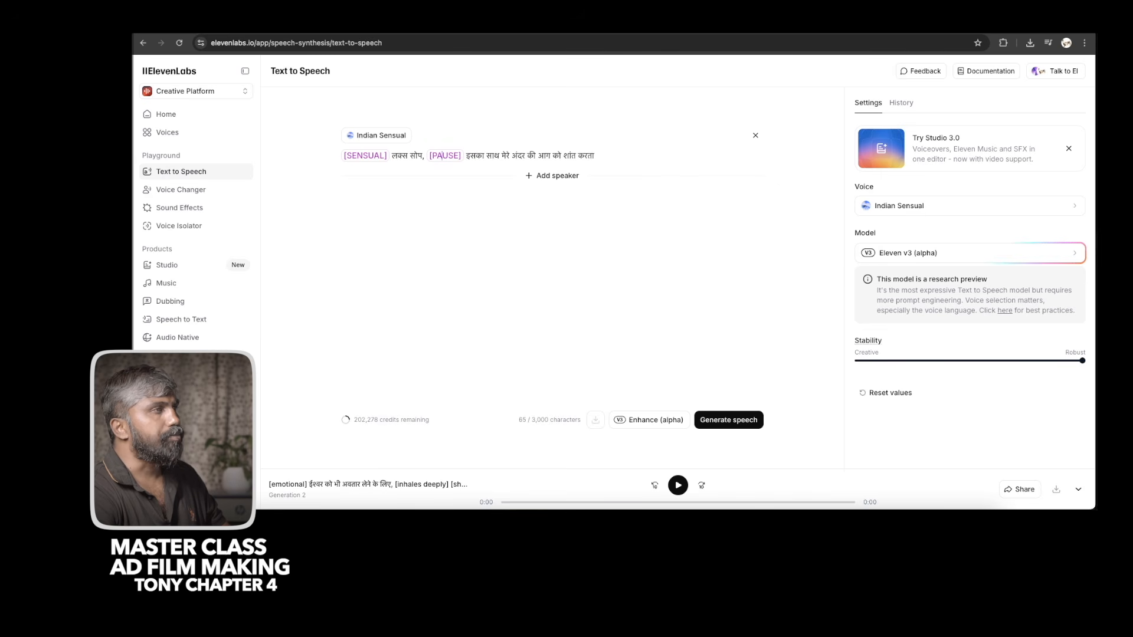
Listen to Generation 1 of the Hindi line.
click(469, 156)
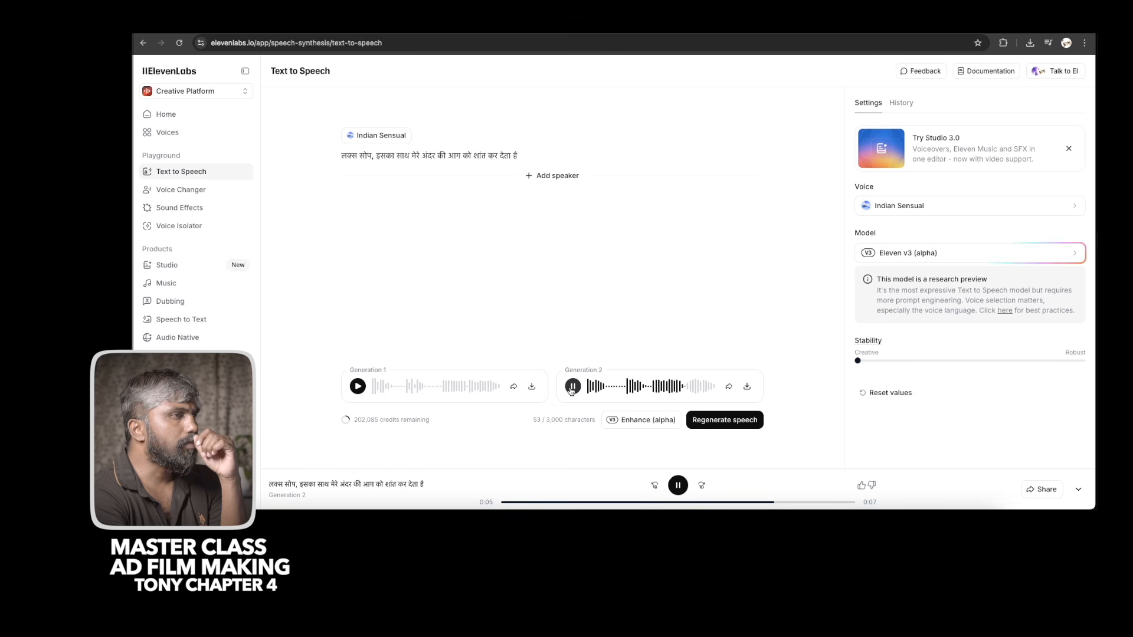
click(356, 387)
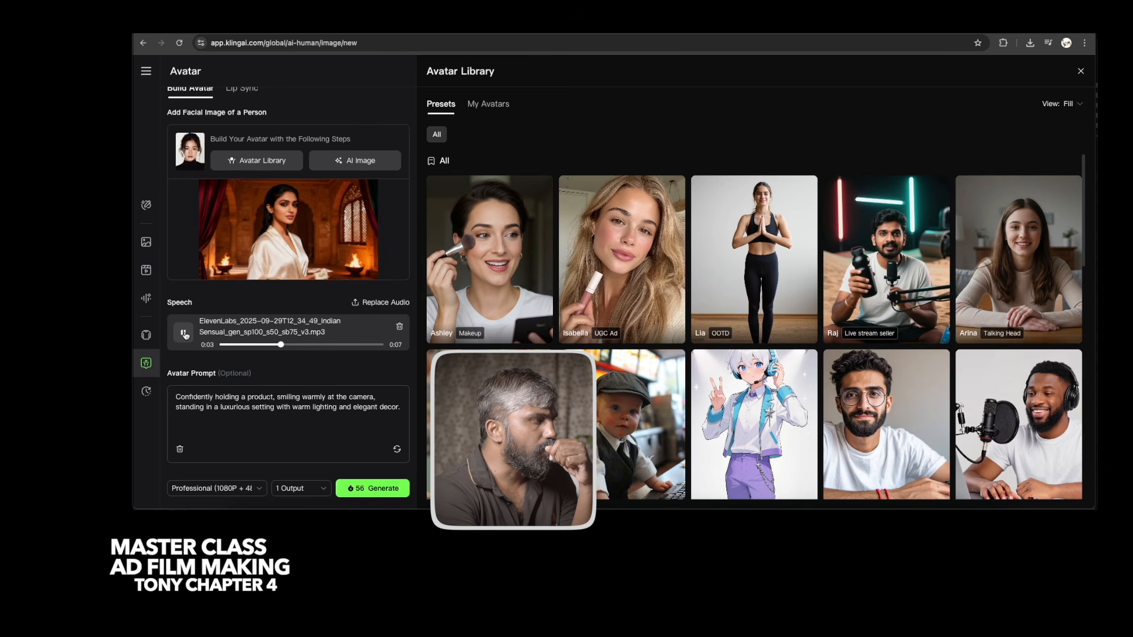
In Kling AI, stop the uploaded speech audio's playback and generate one Professional avatar video.
click(186, 335)
click(373, 492)
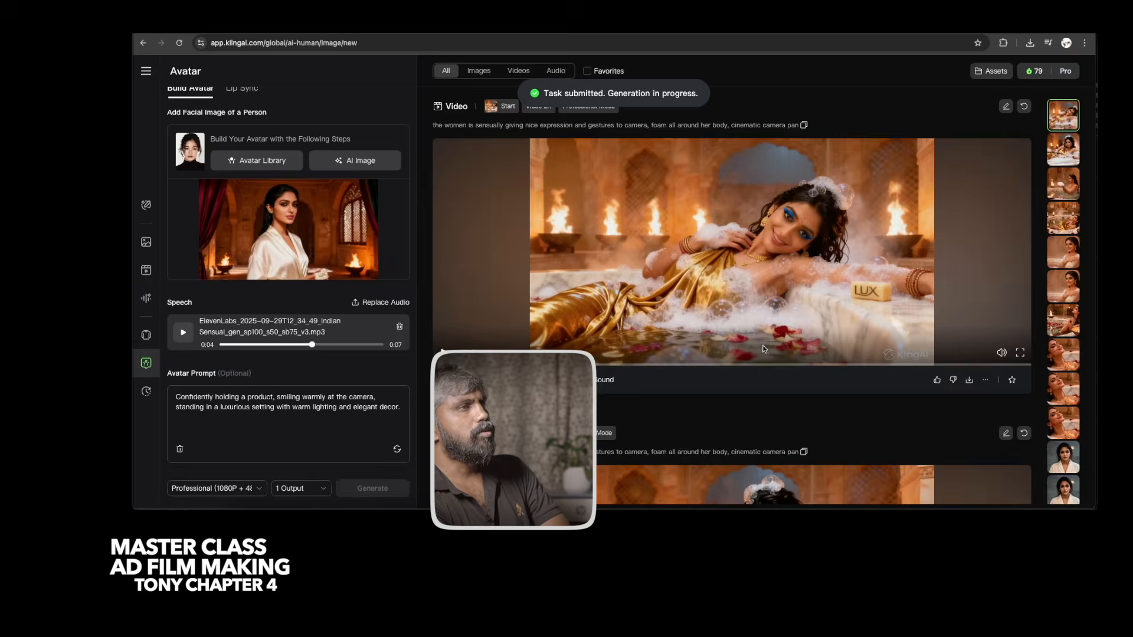
click(444, 353)
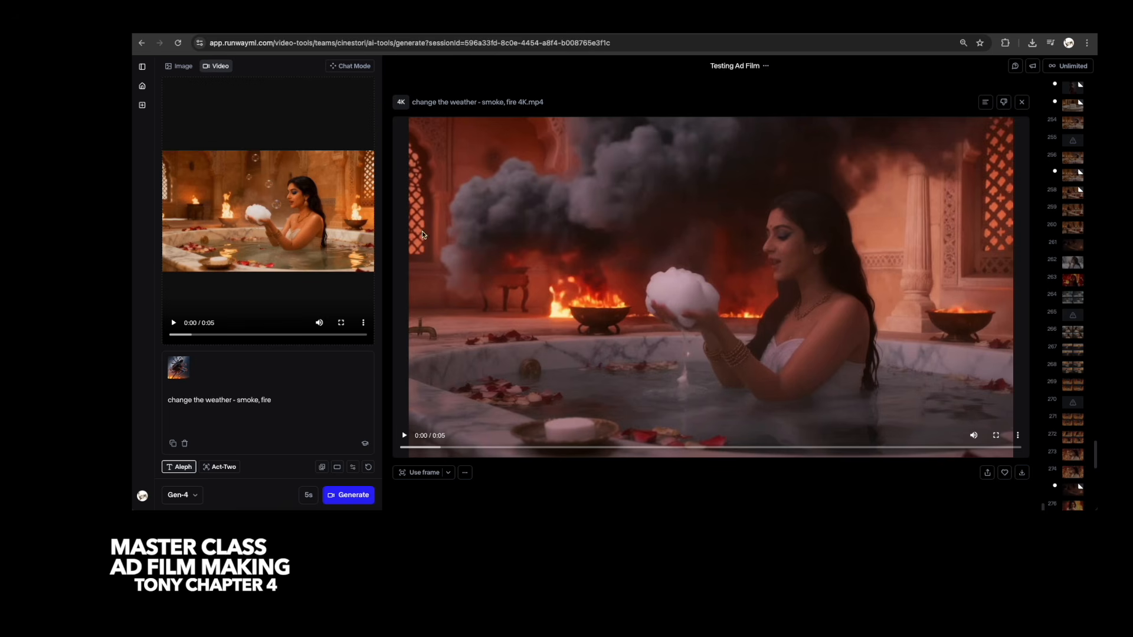
Switch to Runway and play the source bathtub clip used for the "change the weather - smoke, fire" video.
mouse_move(349, 221)
click(171, 326)
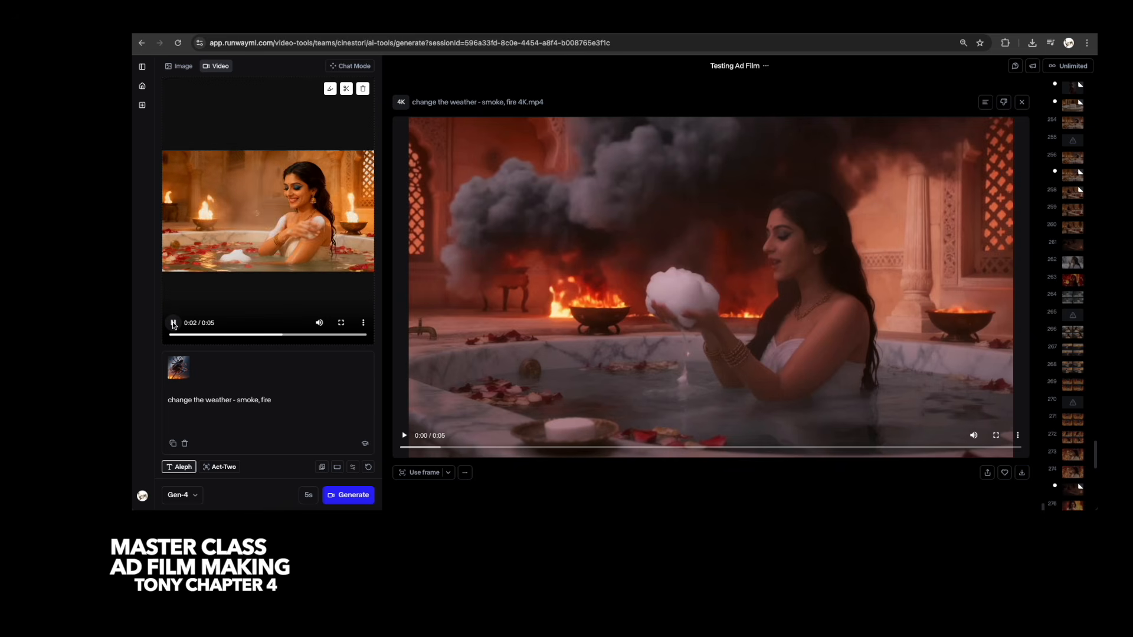
click(174, 323)
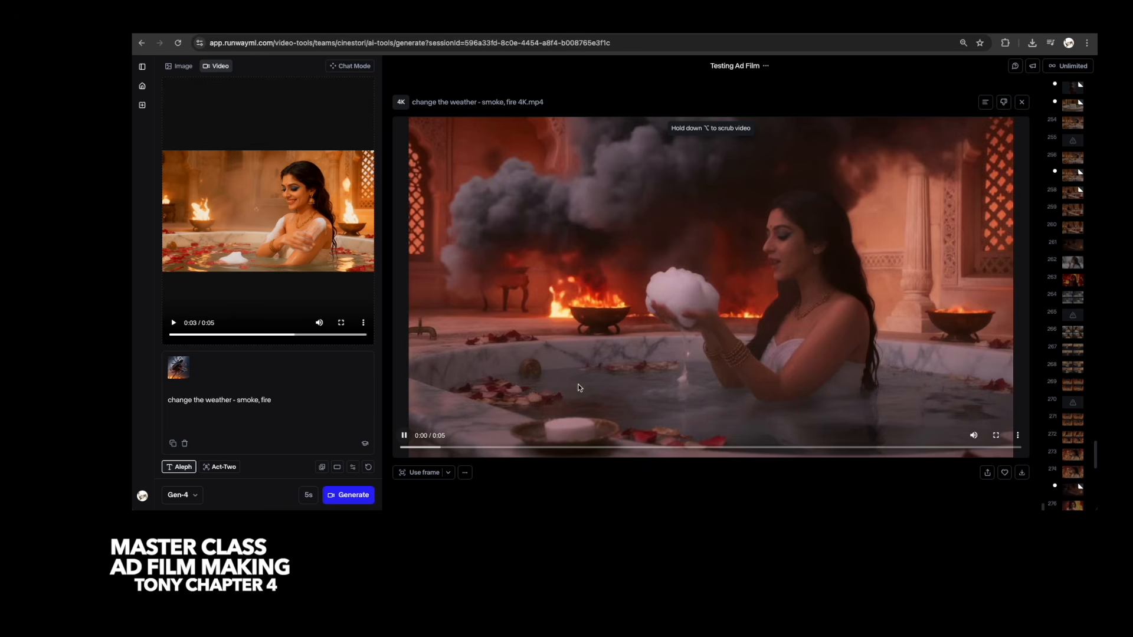